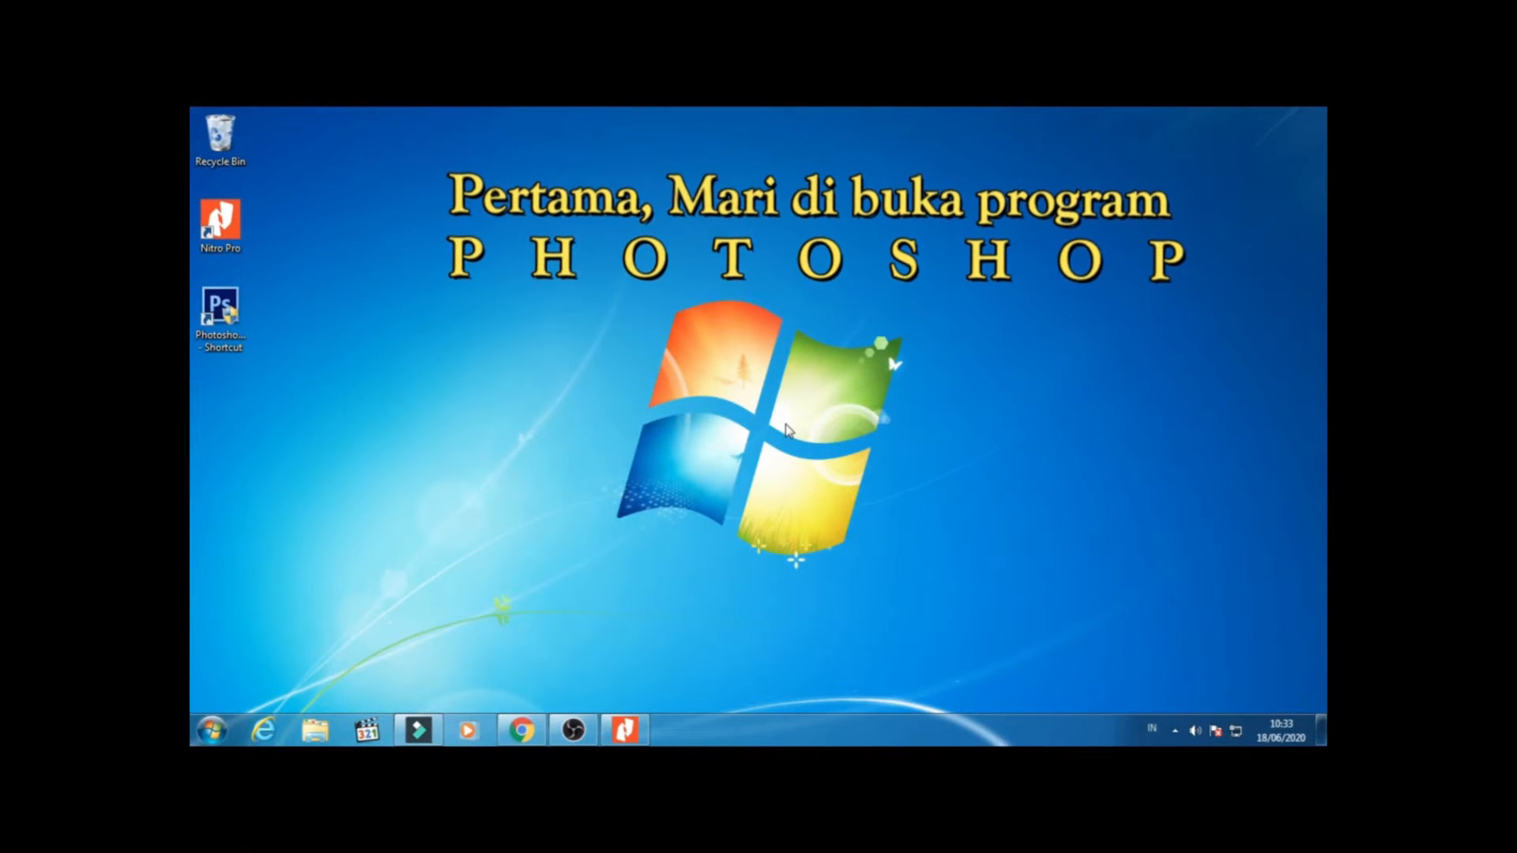
- Launch Photoshop and create a new 50 × 50 pixel document at 72 pixels/centimeter, RGB Color, 8 bit, with a white background
double_click(224, 300)
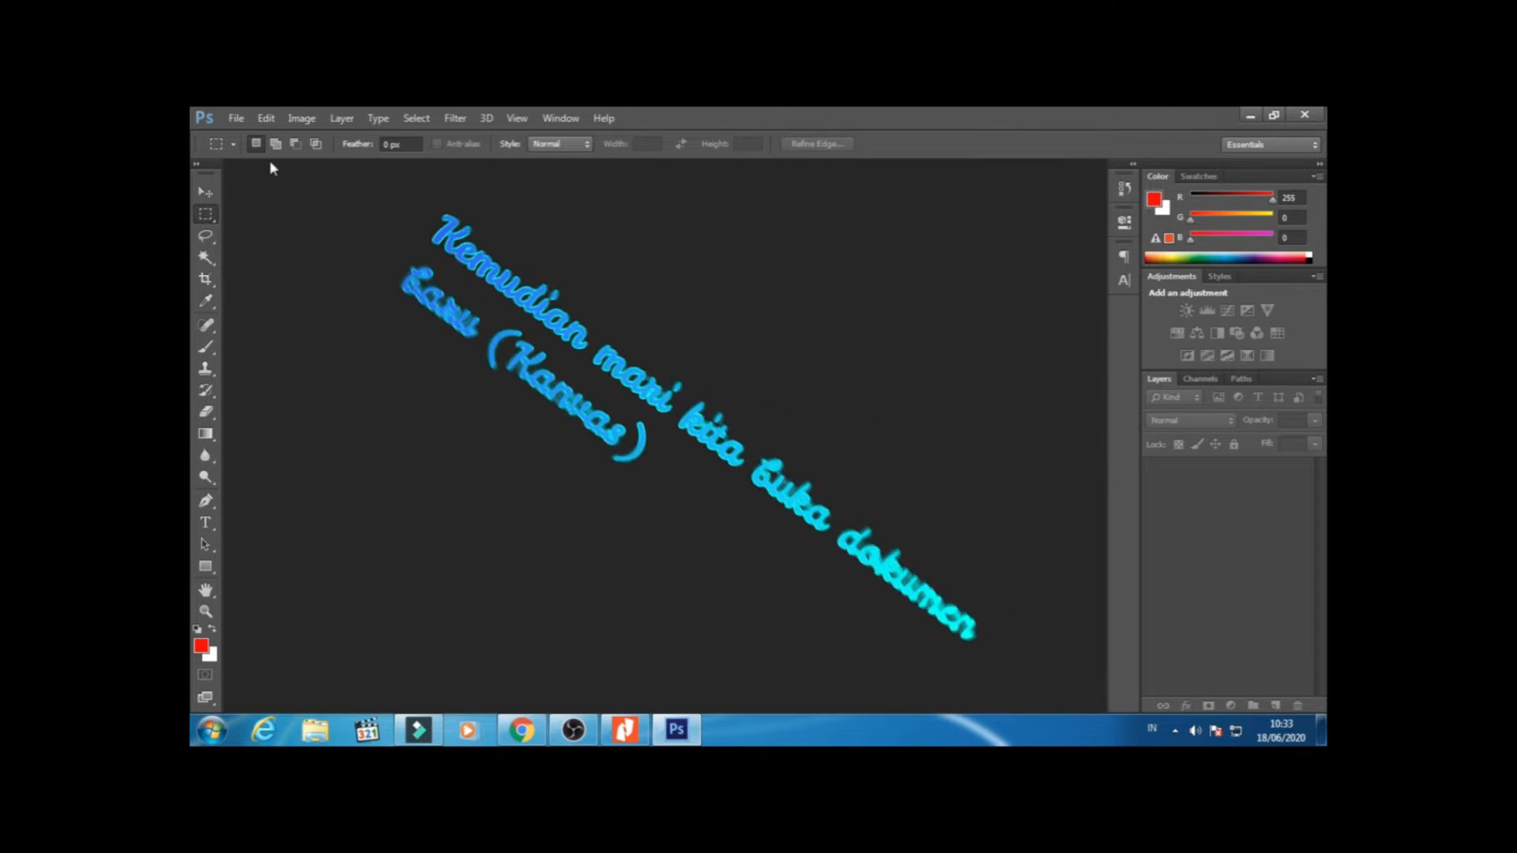
click(236, 119)
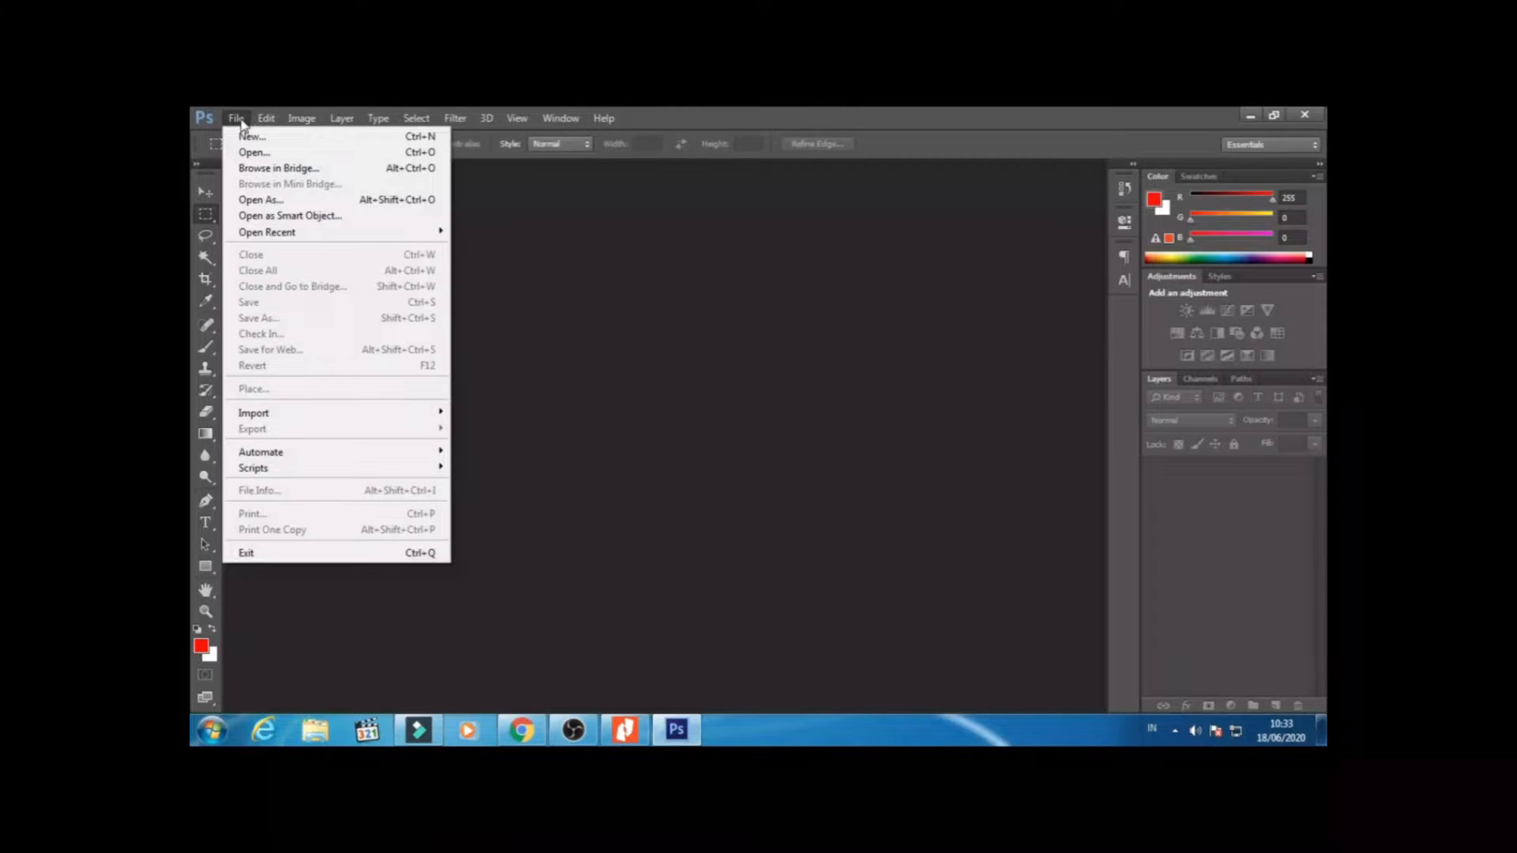
click(251, 136)
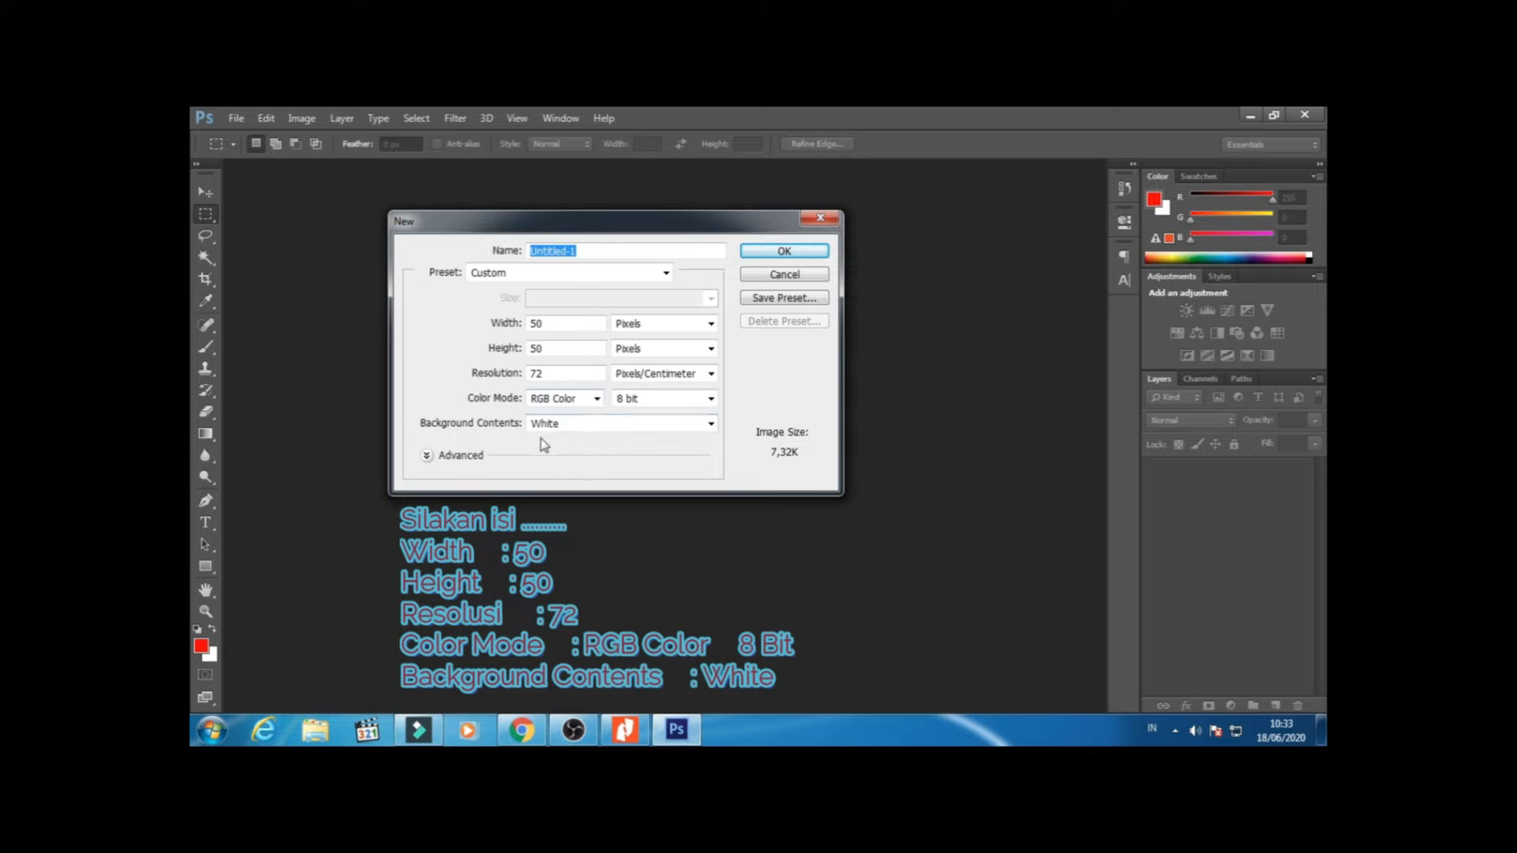
click(782, 250)
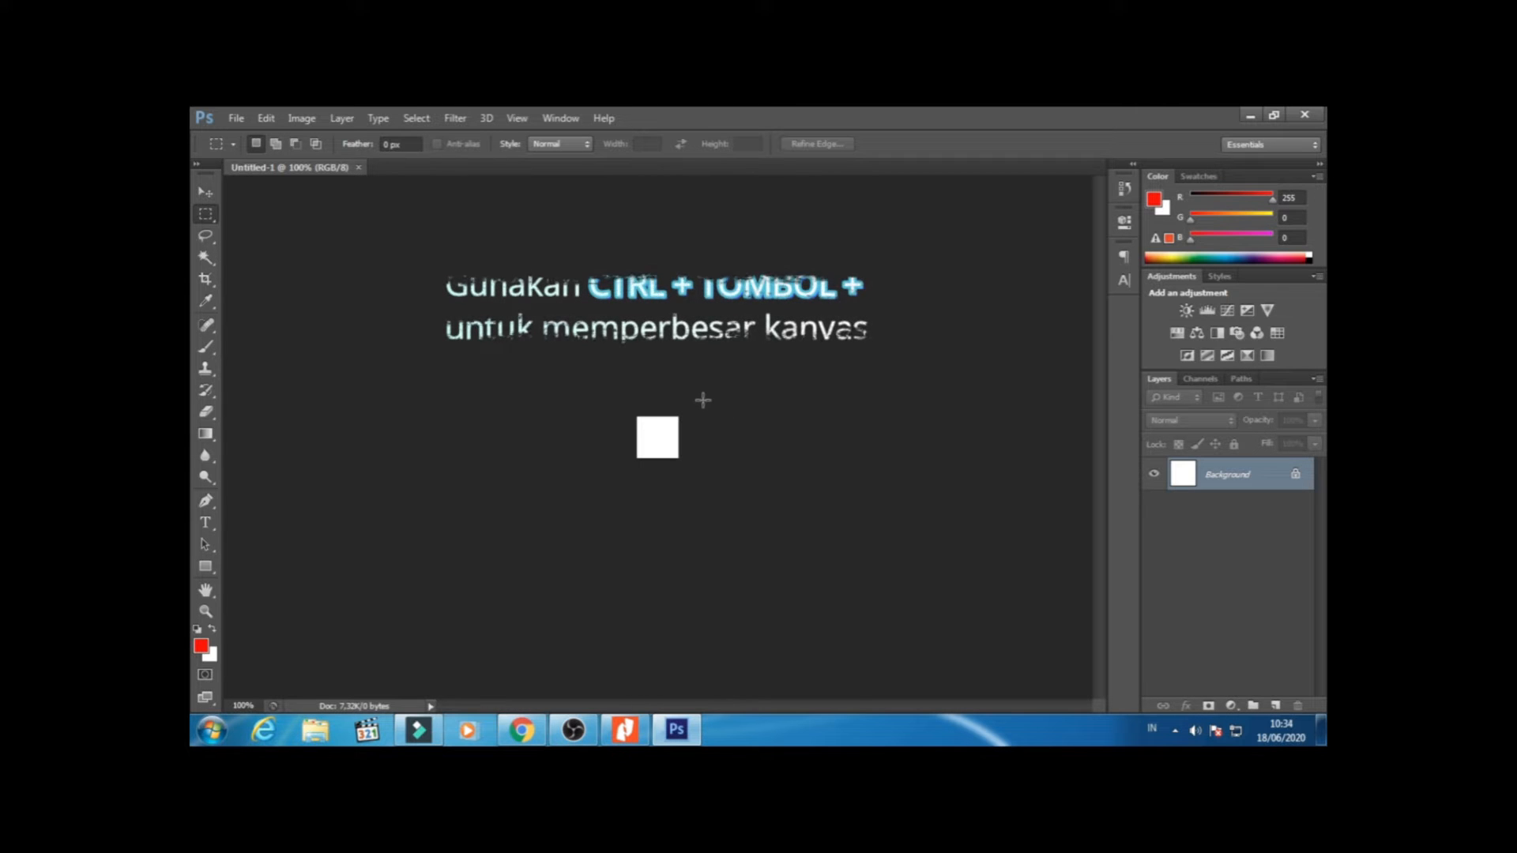
- Set the foreground color to pure red with RGB values 255, 0, 0
key(ctrl+plus)
key(ctrl+plus)
key(ctrl+plus)
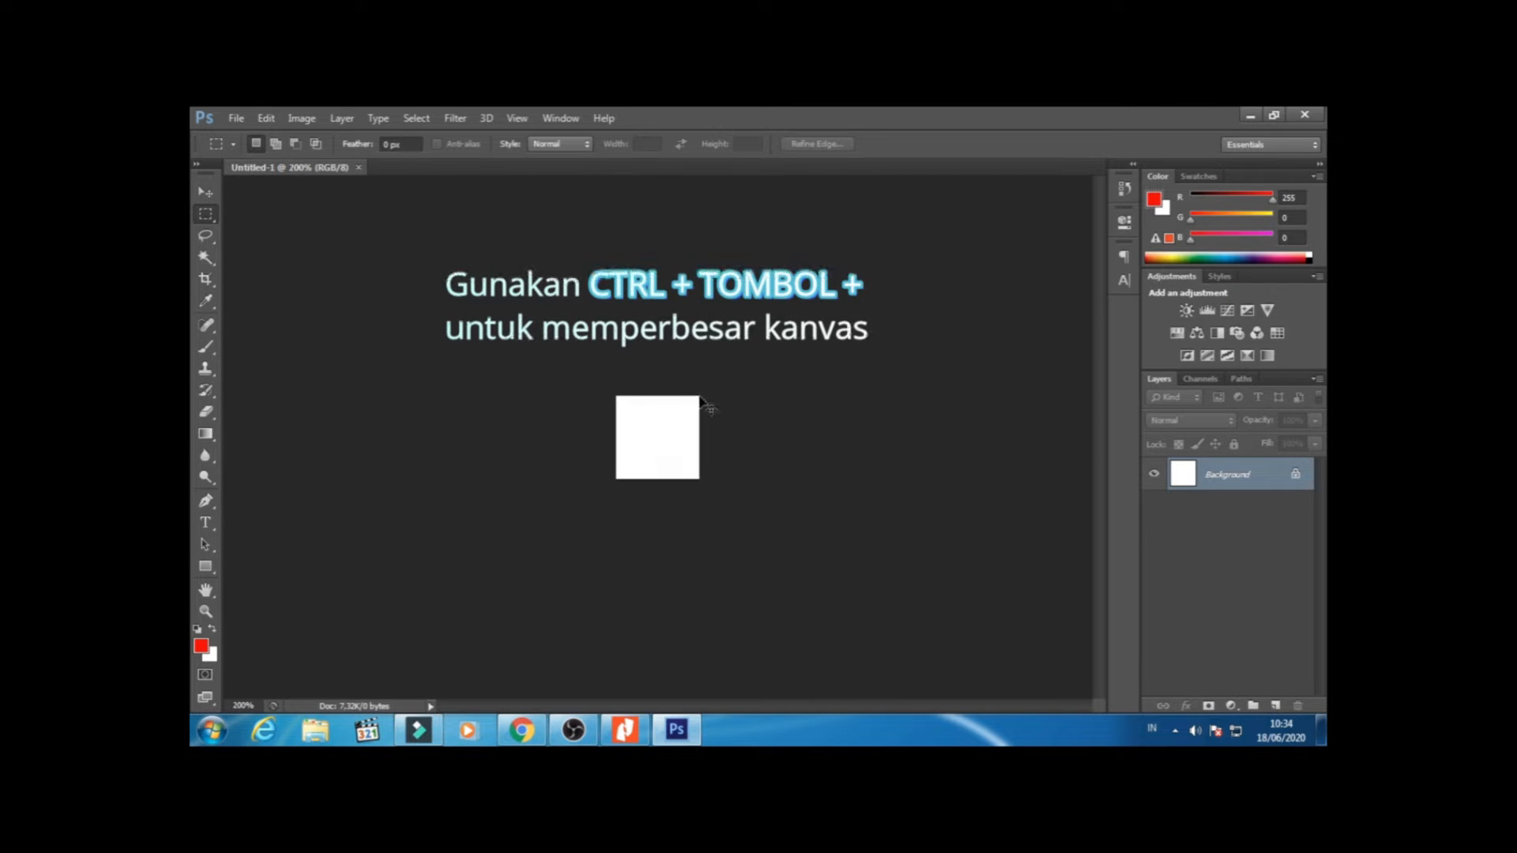
key(ctrl+plus)
key(ctrl+plus)
key(ctrl+plus)
key(ctrl+plus)
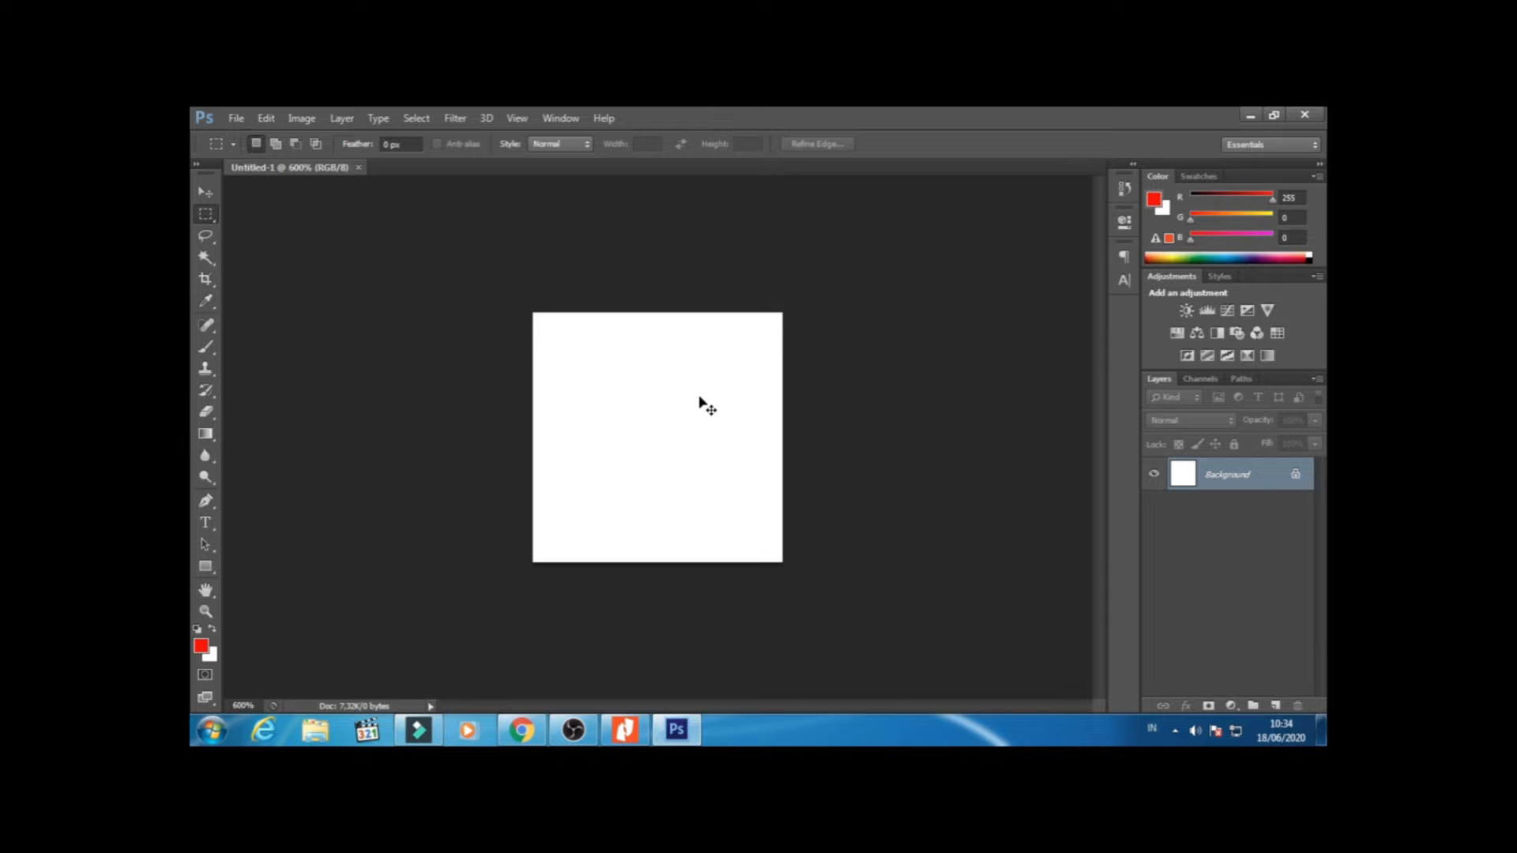
key(ctrl+plus)
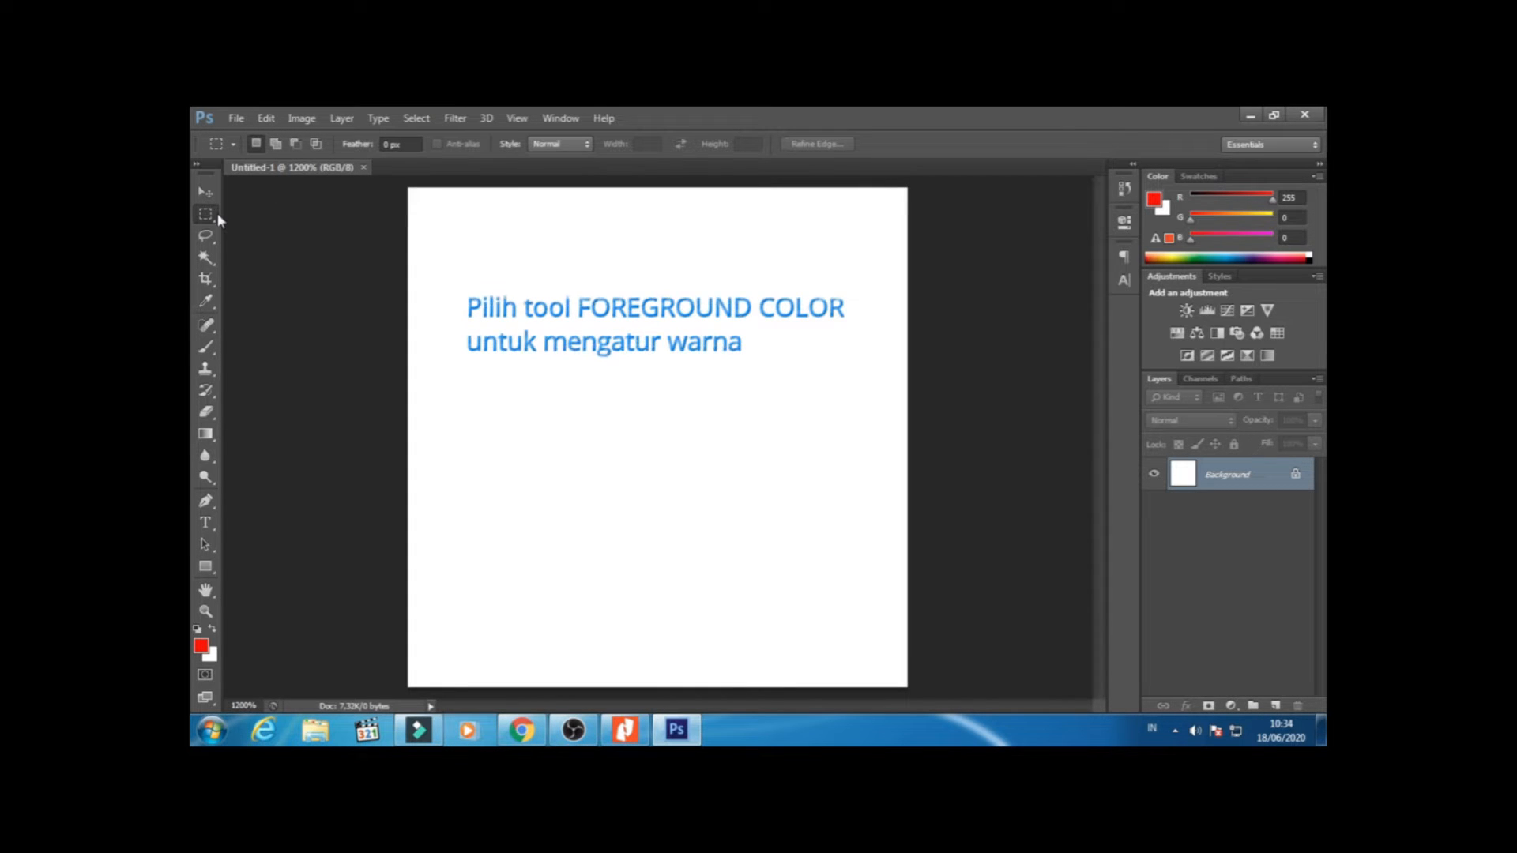
click(201, 647)
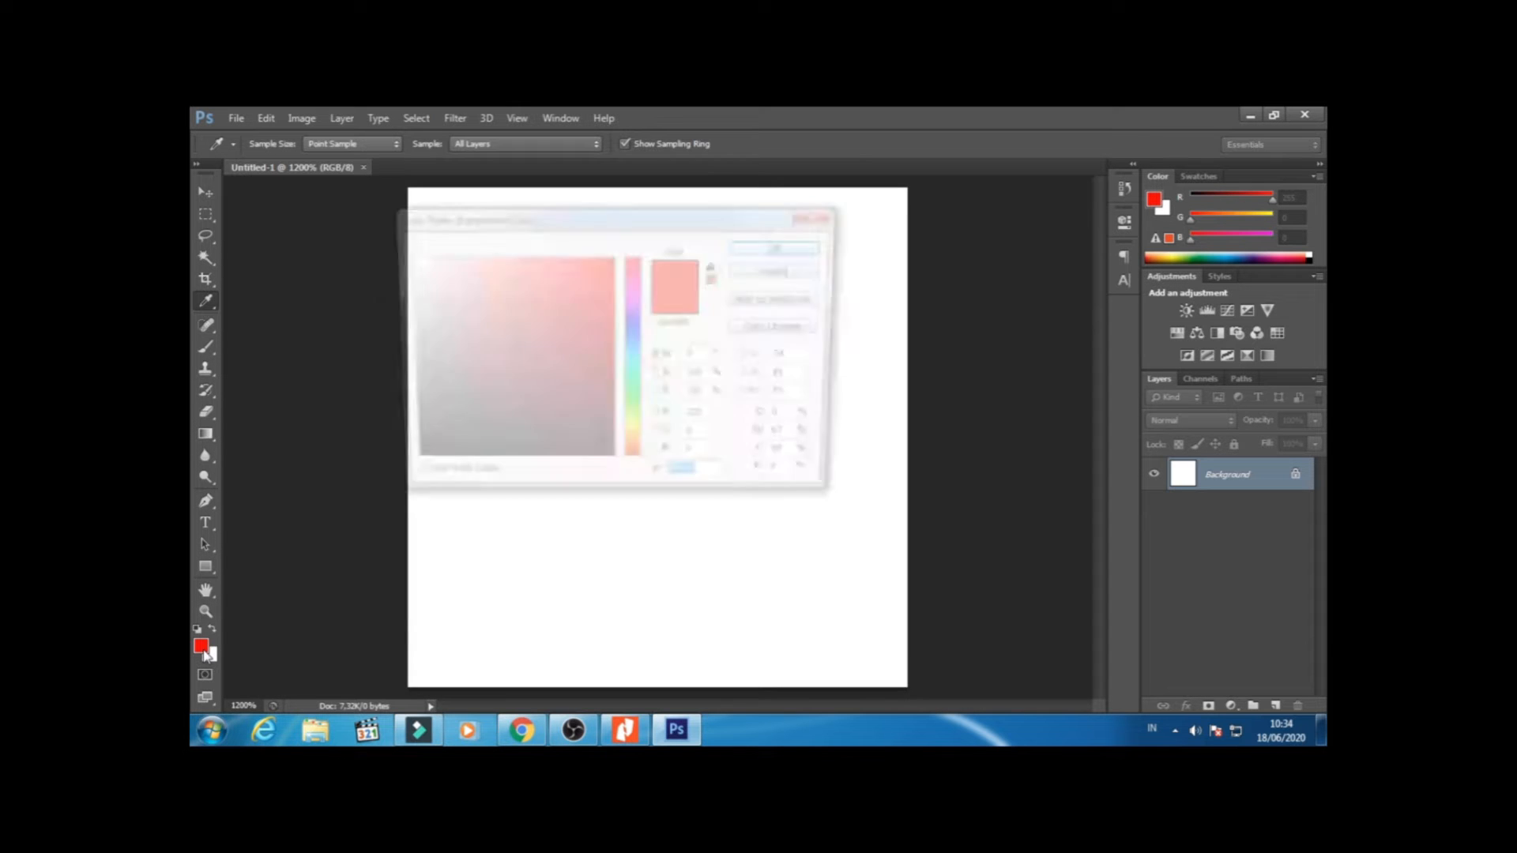
click(657, 421)
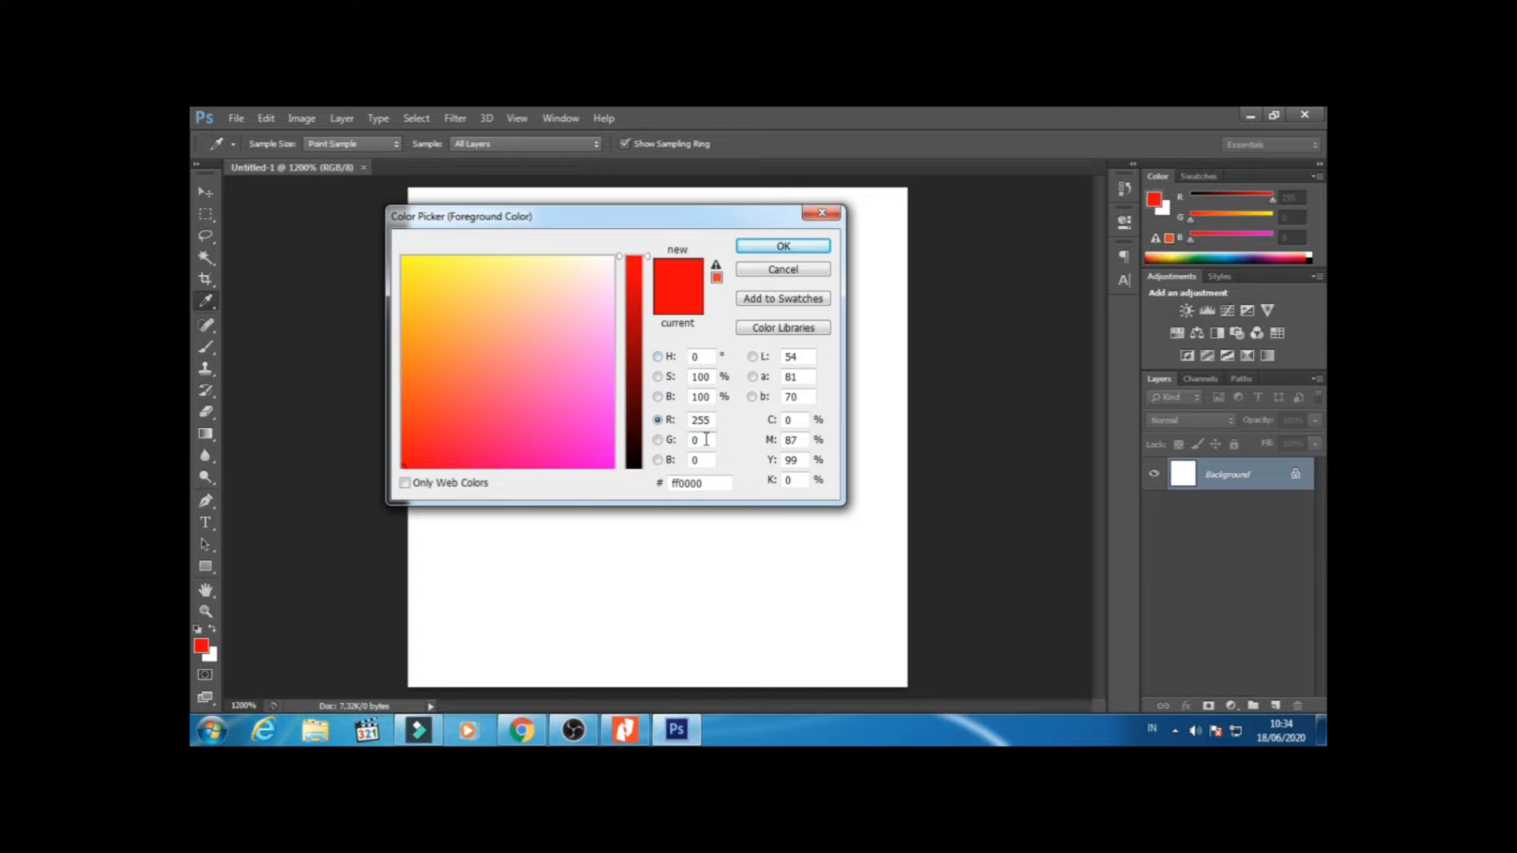
double_click(701, 420)
click(780, 245)
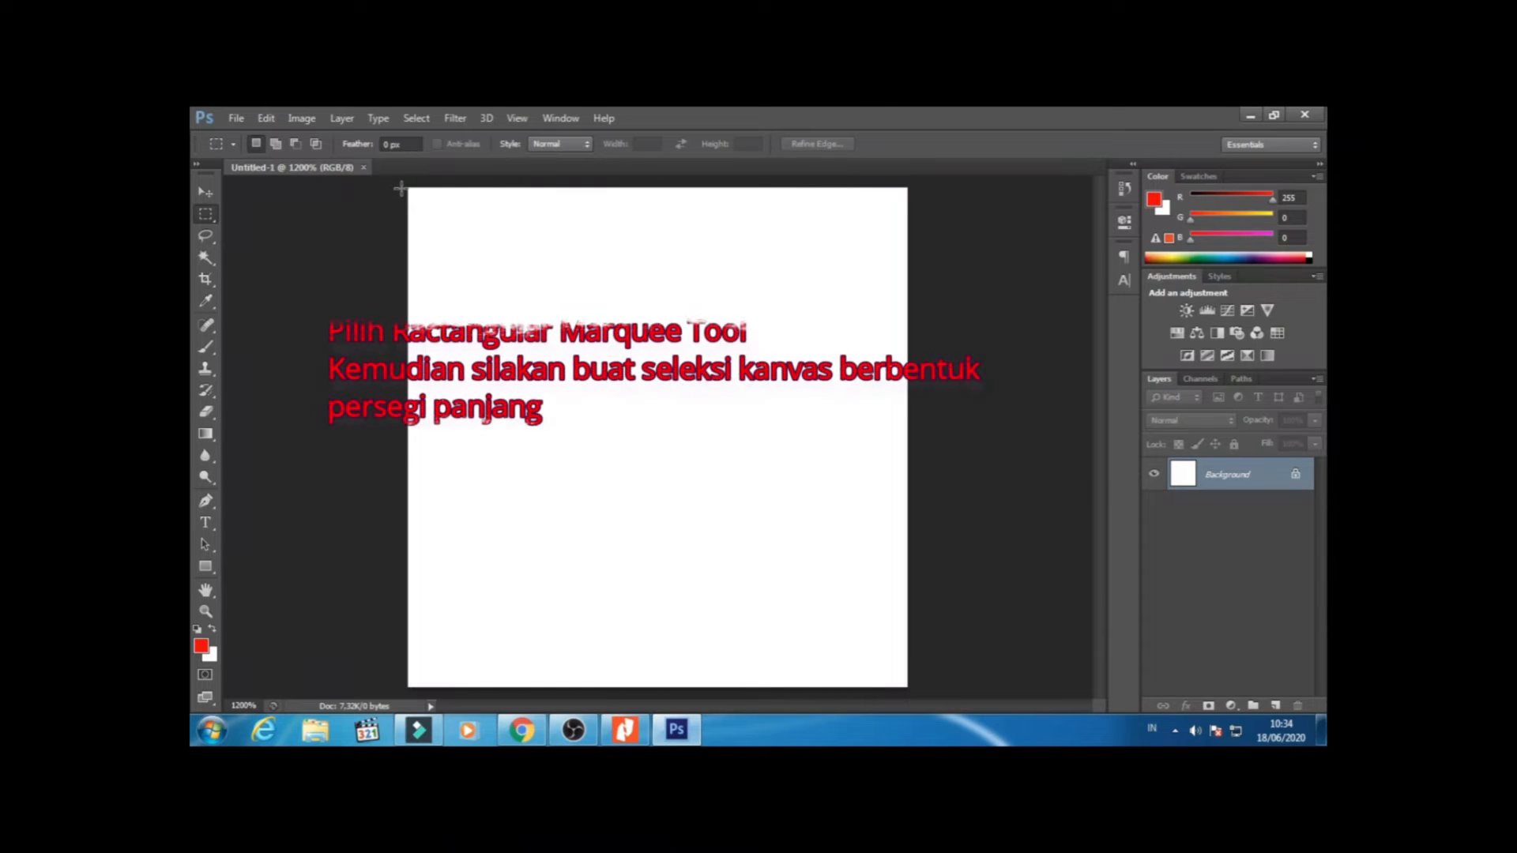
- Select a full-width rectangle covering roughly the upper third of the canvas and fill it with the red foreground color
drag(404, 188, 912, 349)
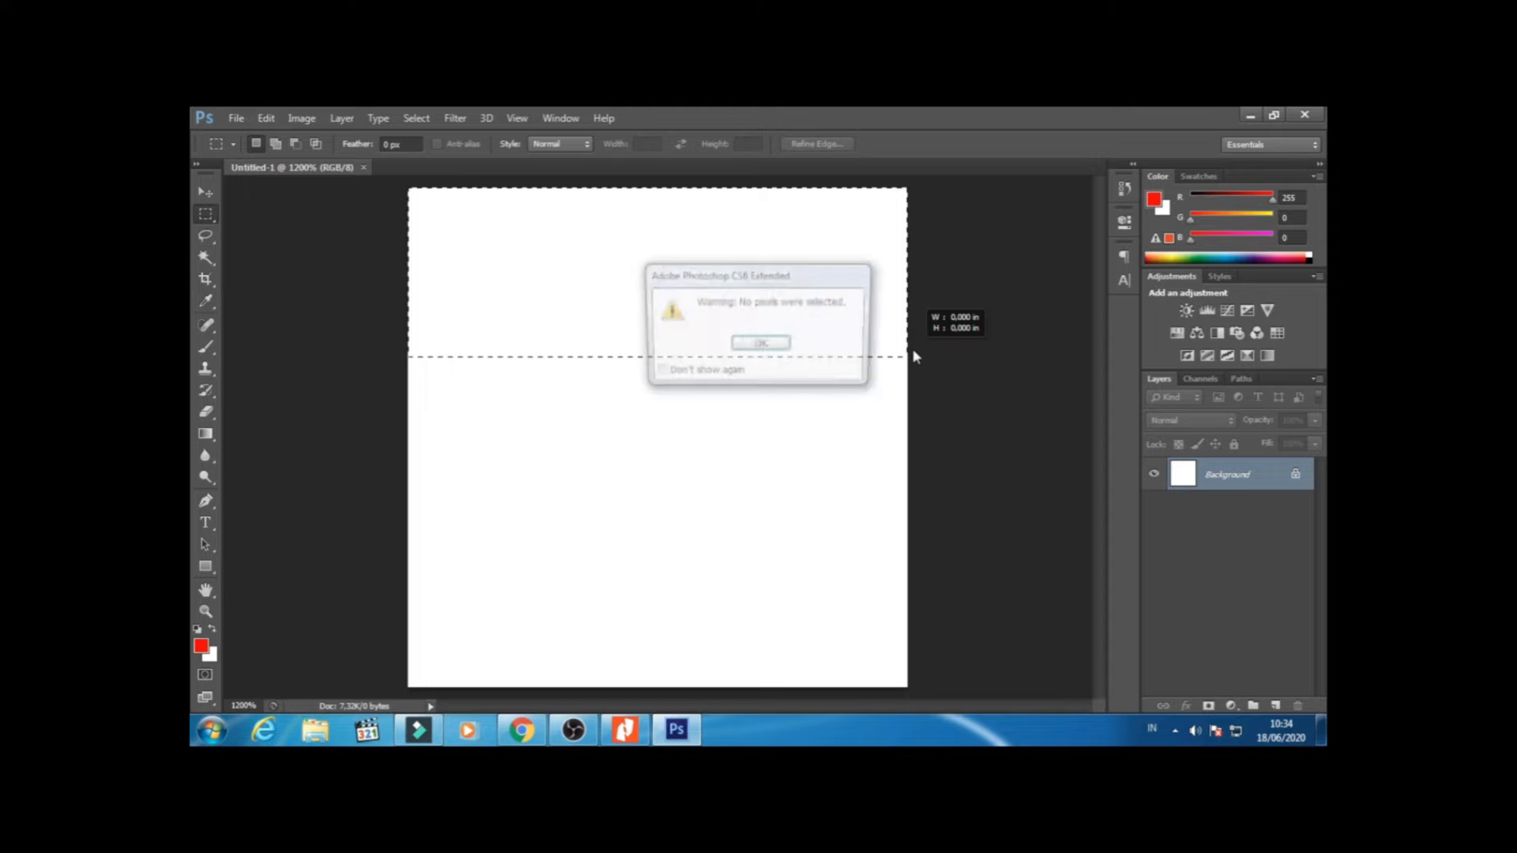
click(749, 348)
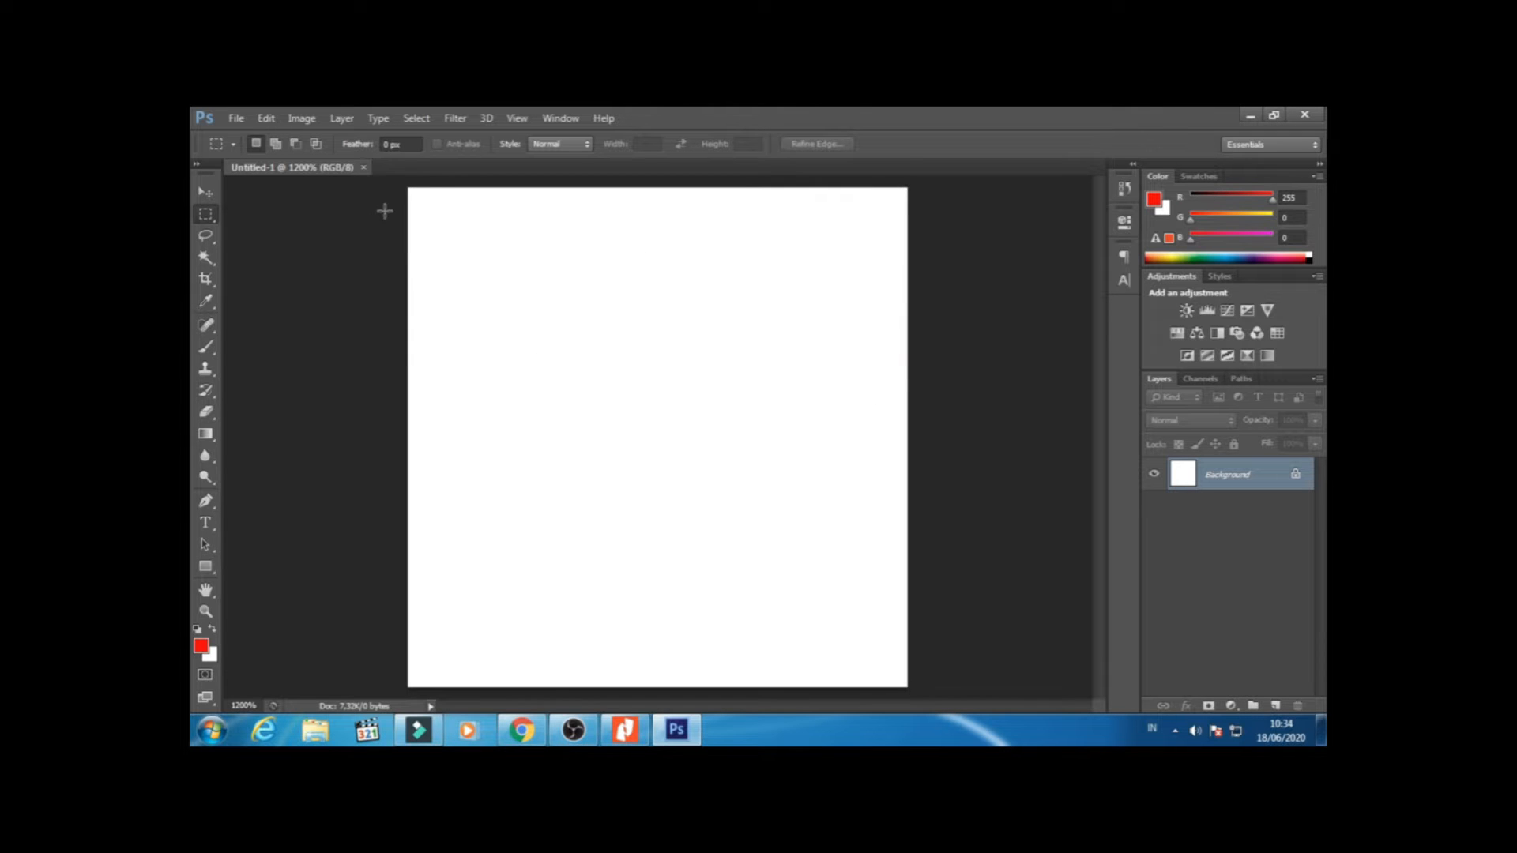
drag(397, 184, 923, 345)
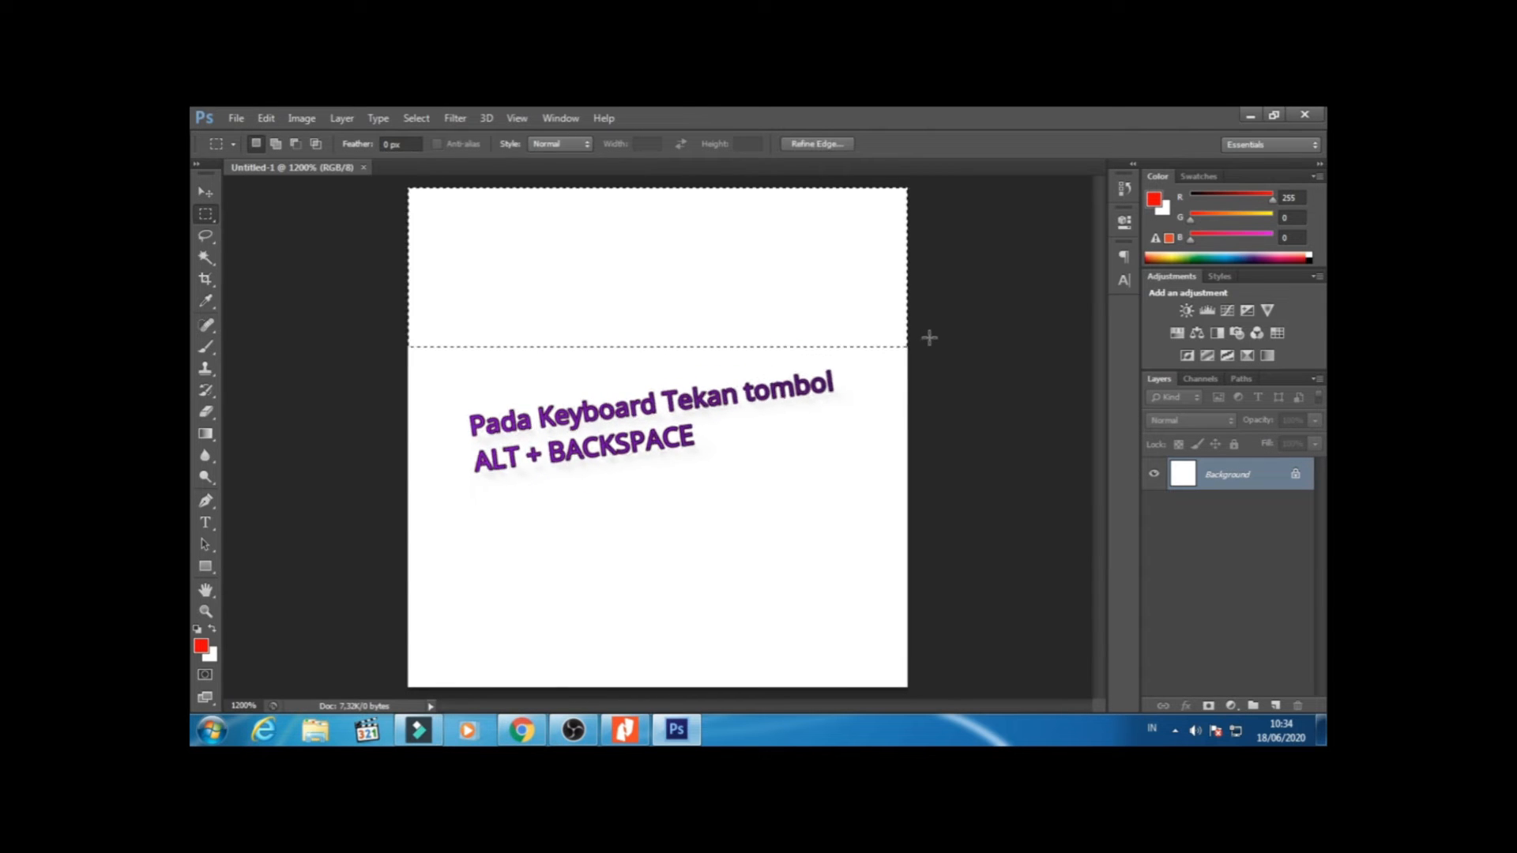
key(alt+BackSpace)
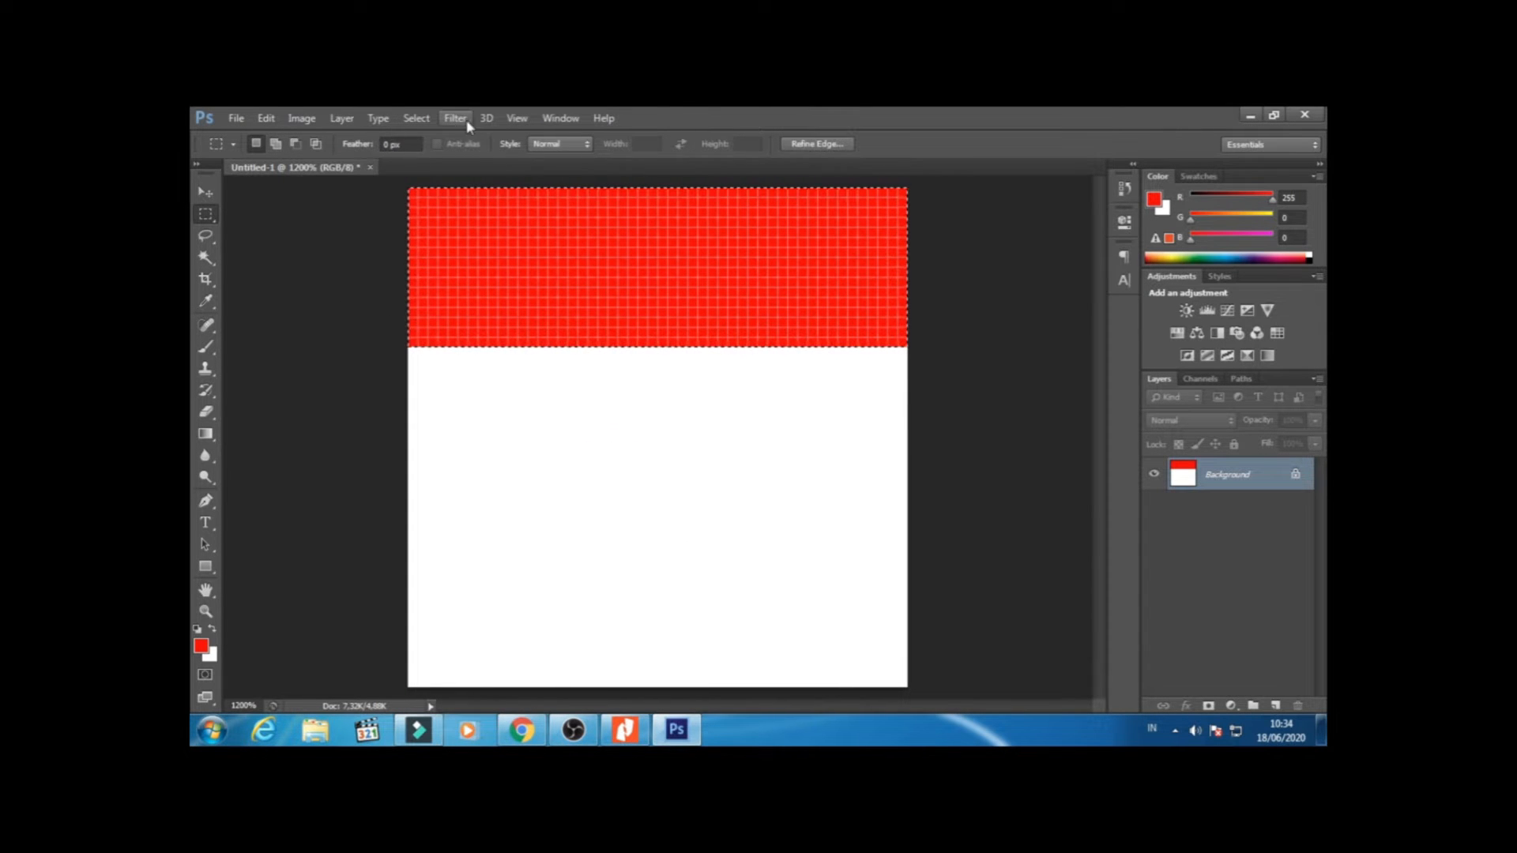
- With snapping off, duplicate the selected red band straight down into the canvas's lower half and clear the selection
click(520, 120)
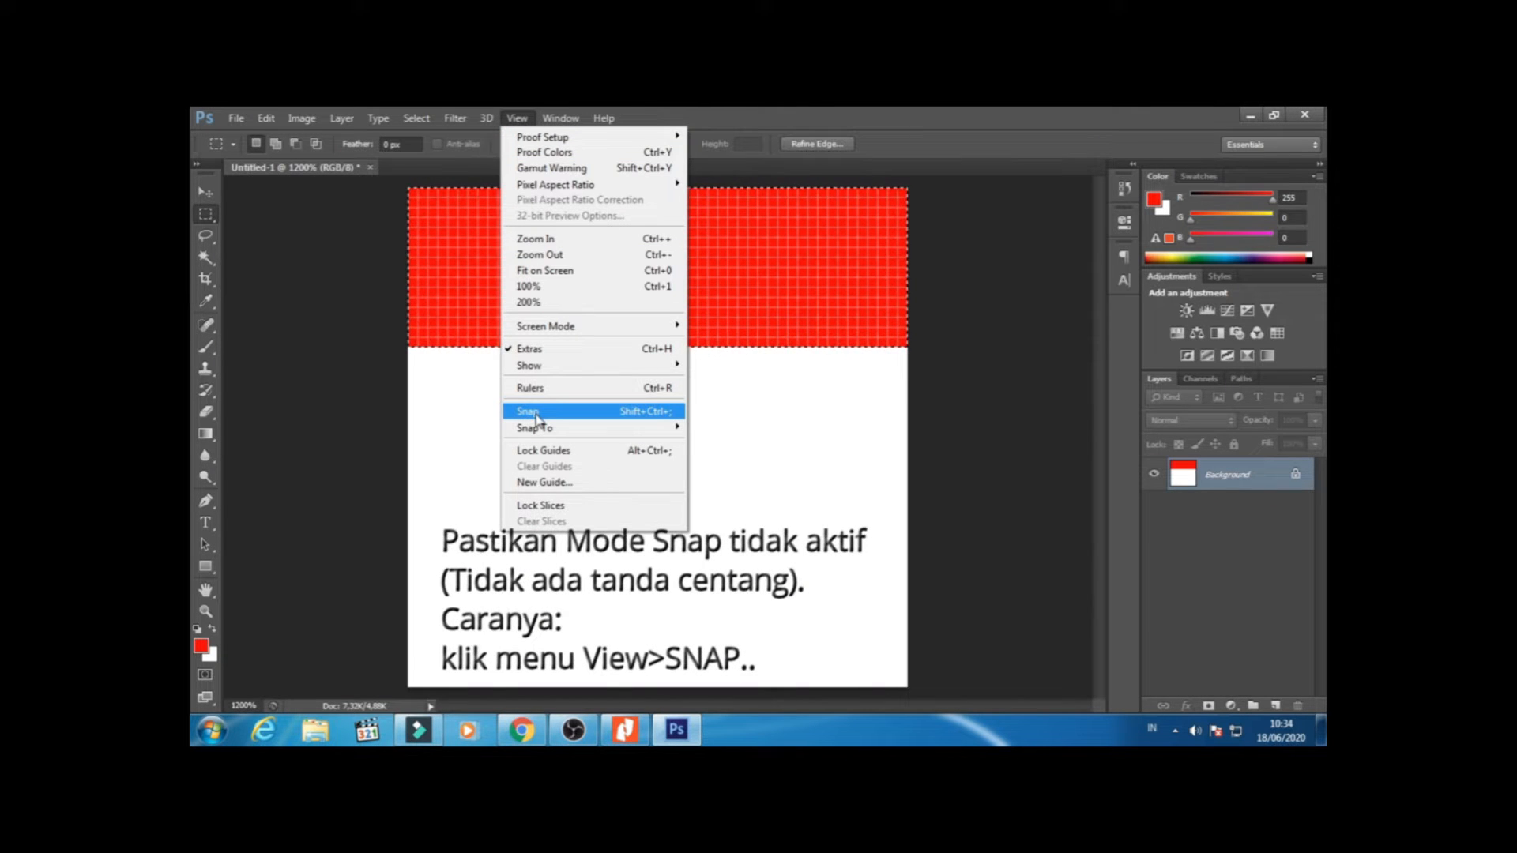
click(329, 400)
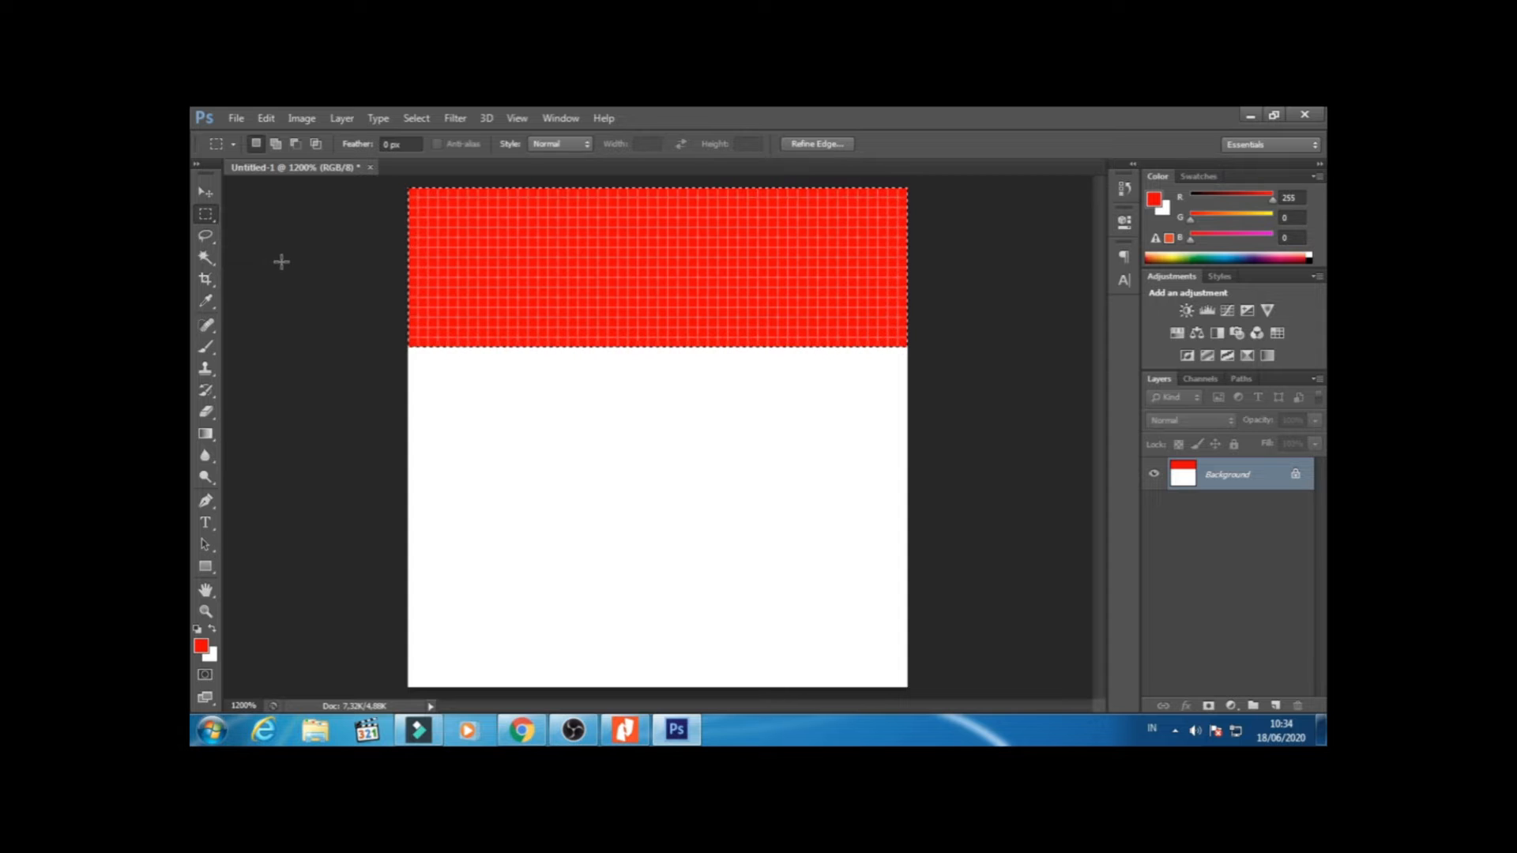
click(213, 192)
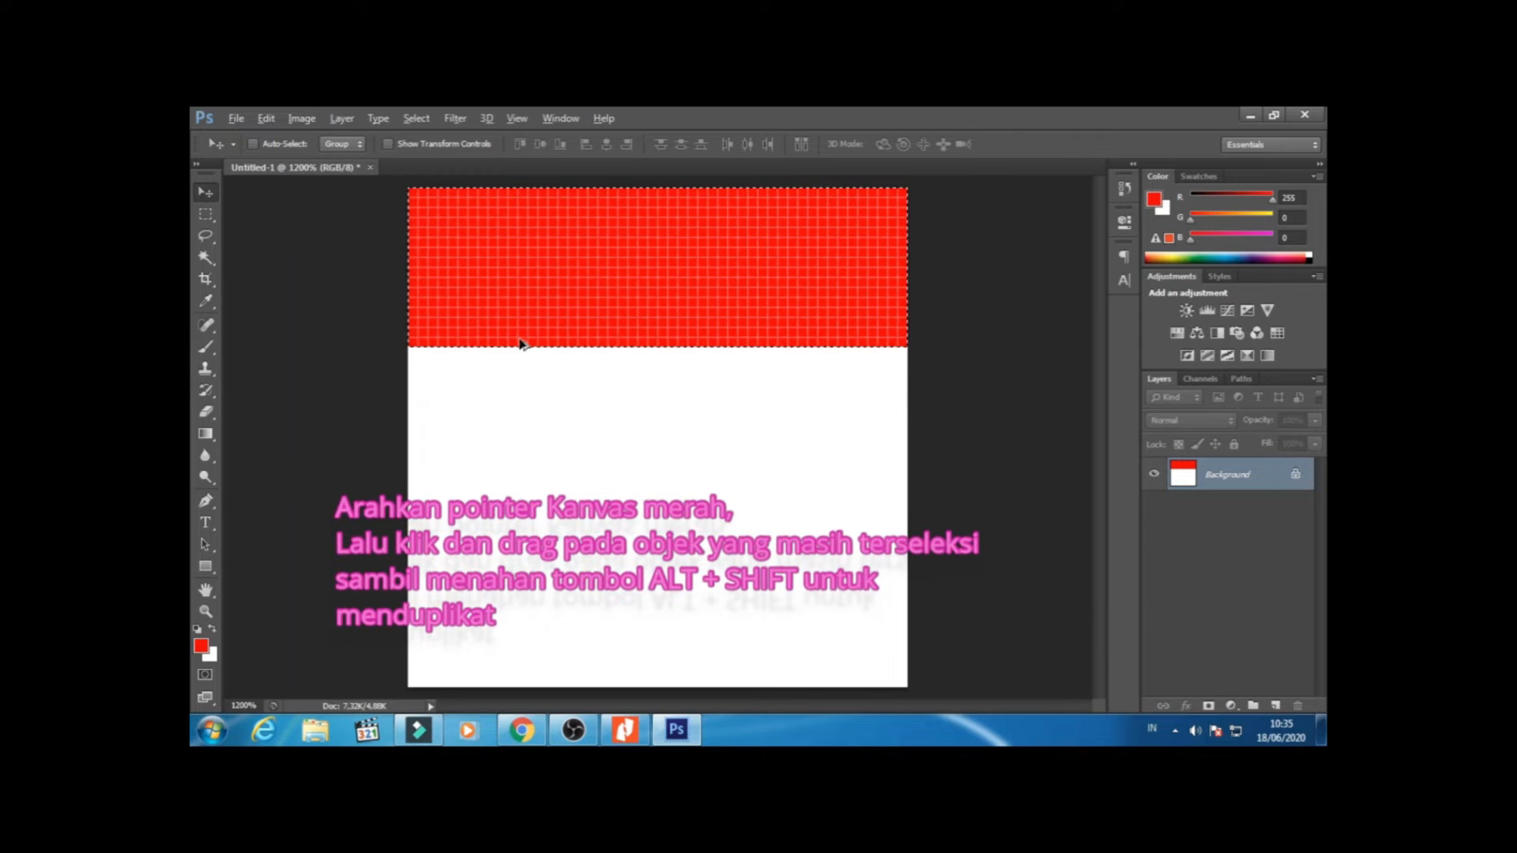
drag(520, 344, 519, 589)
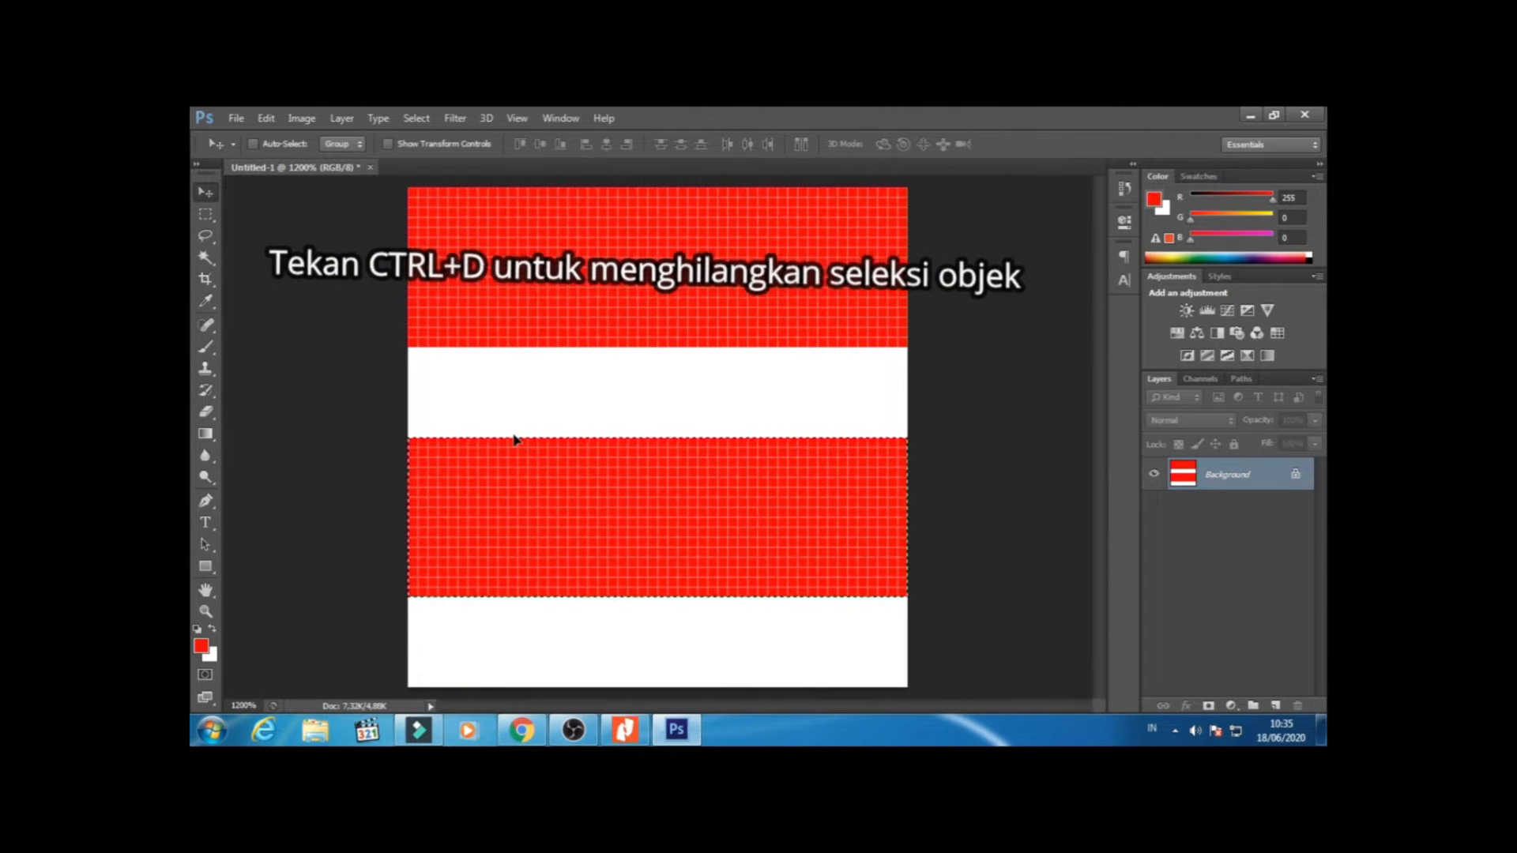
key(ctrl+d)
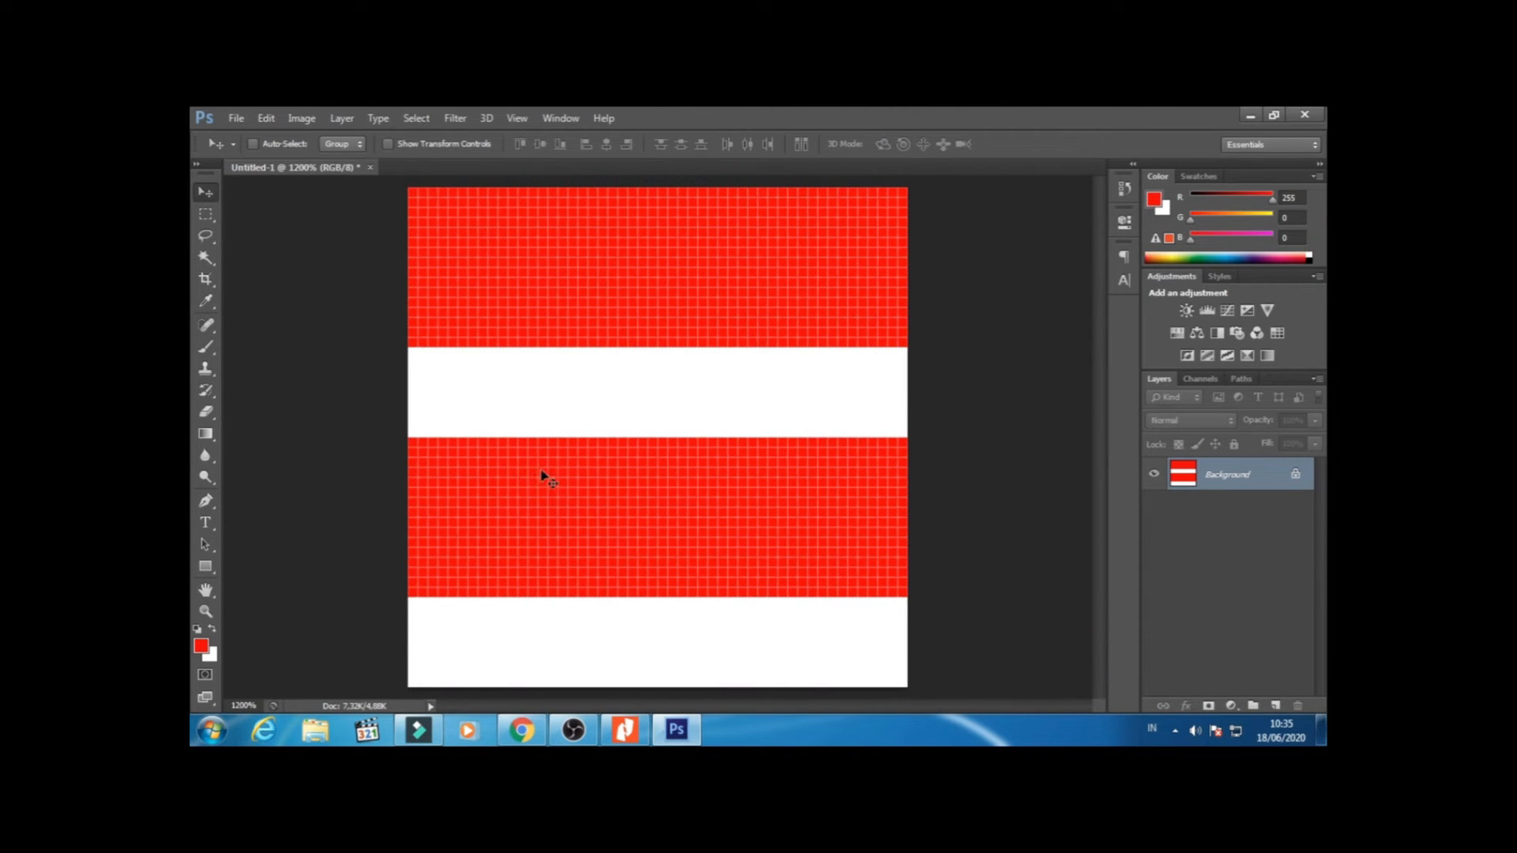
- Apply the Pinch distortion filter to the striped image with an amount of 50%
click(452, 120)
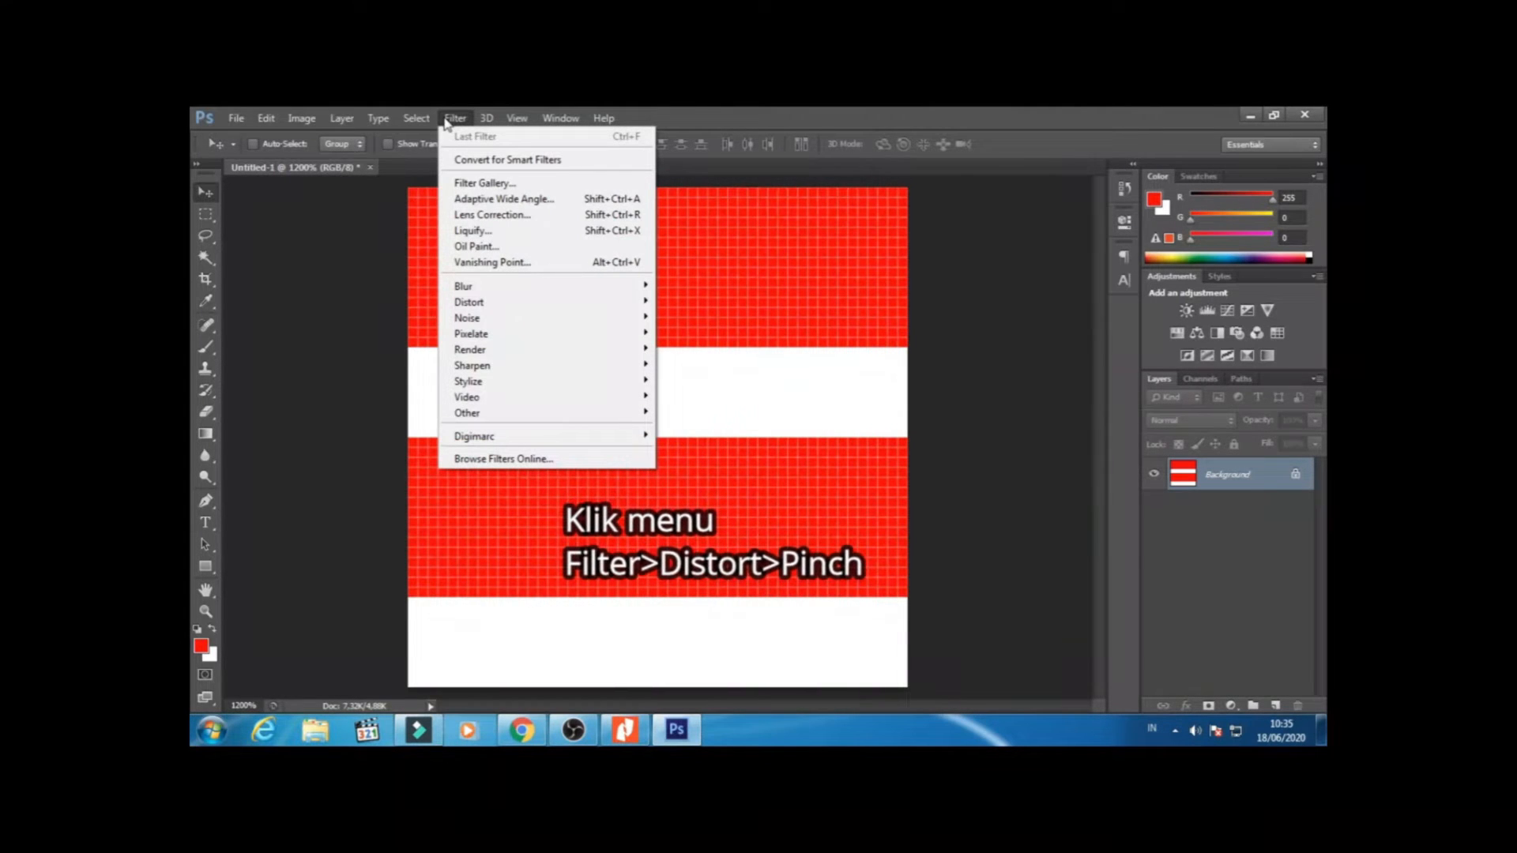
mouse_move(518, 306)
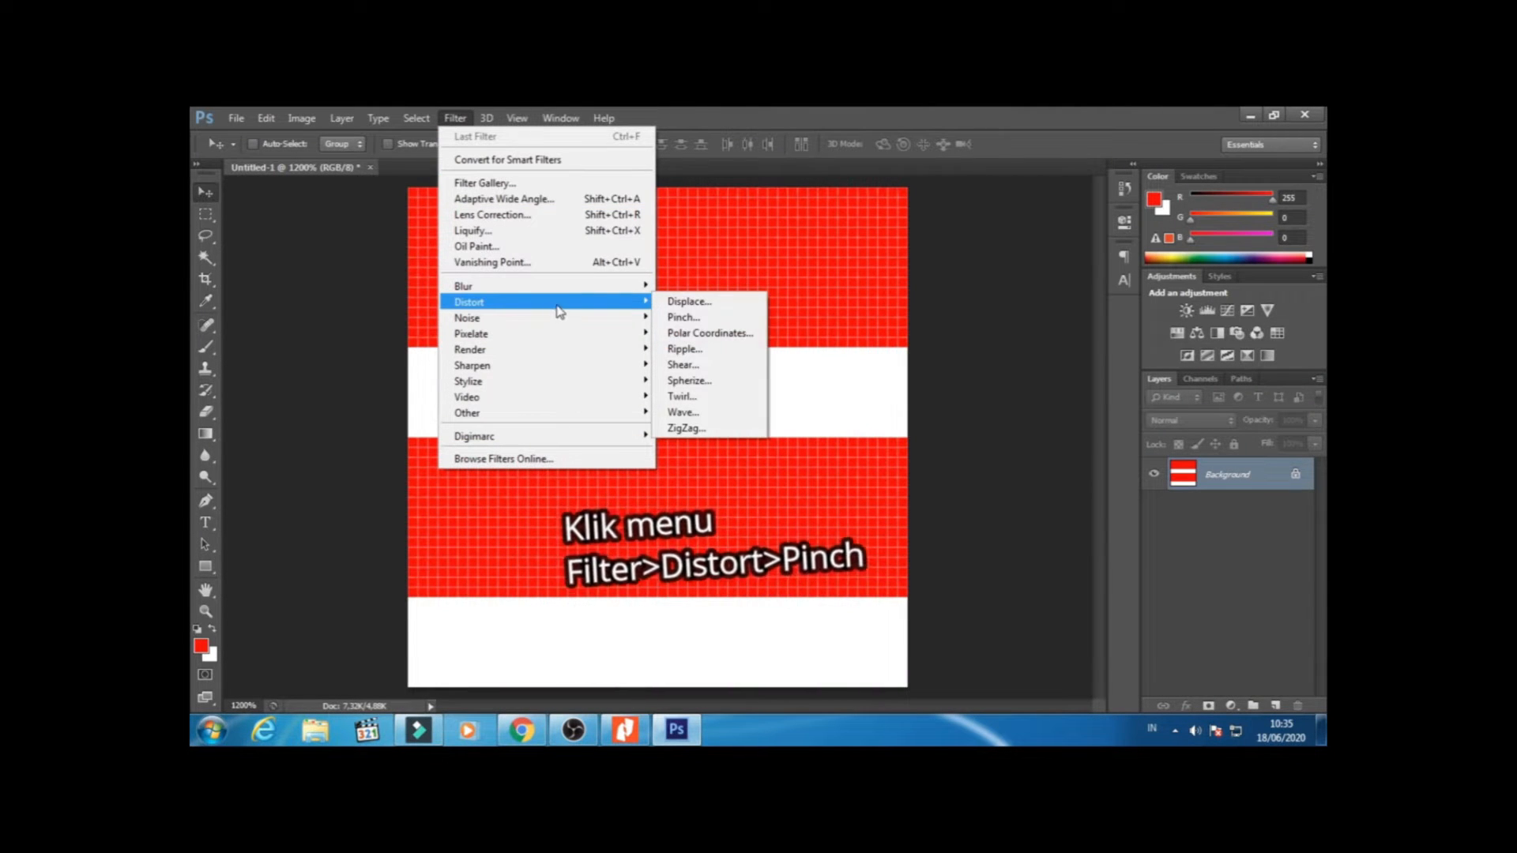
click(676, 317)
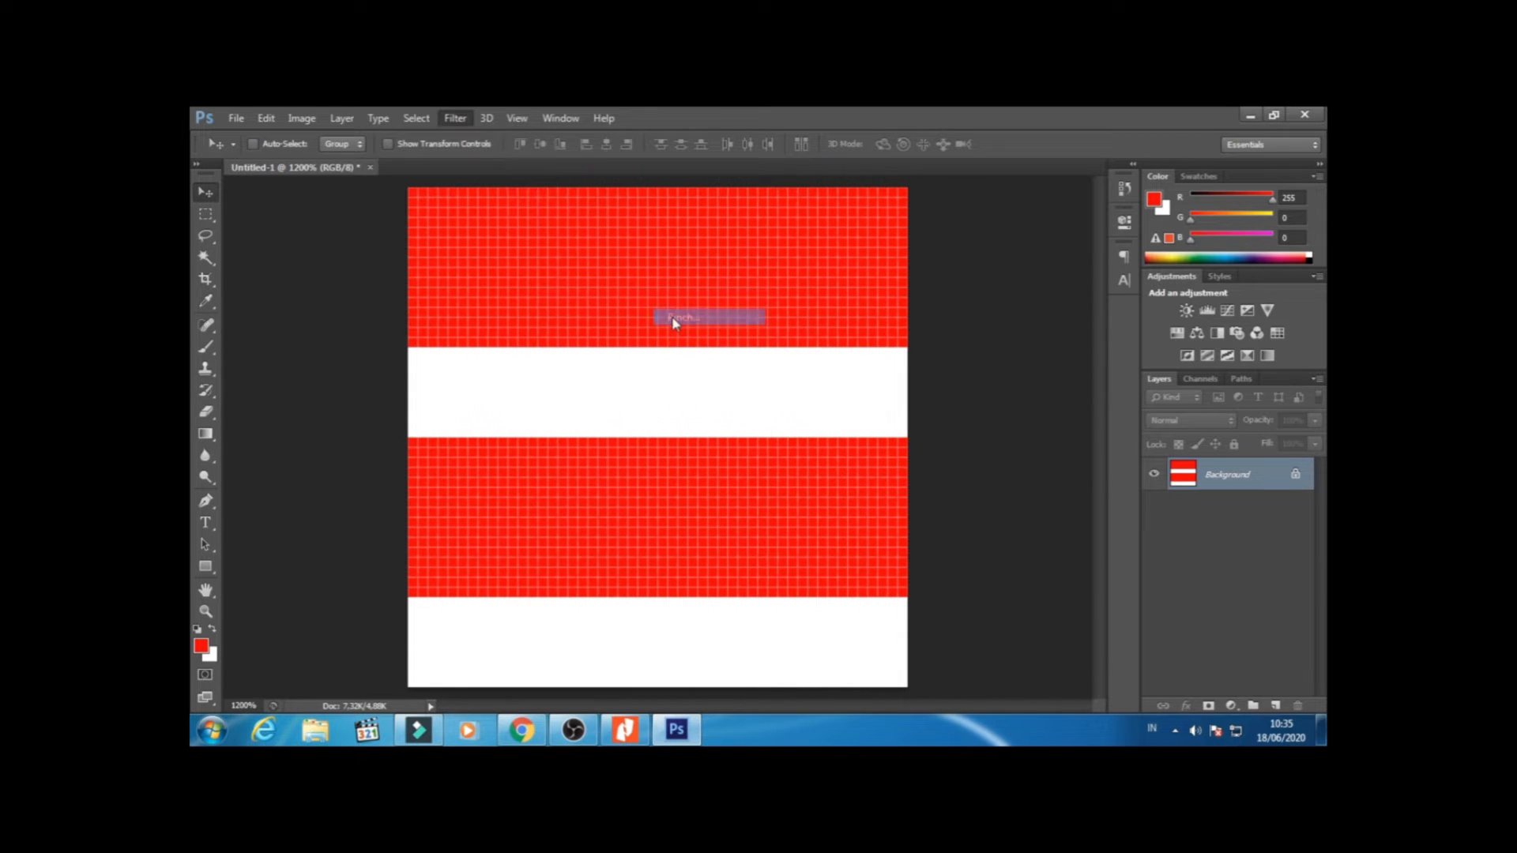
drag(746, 227, 702, 229)
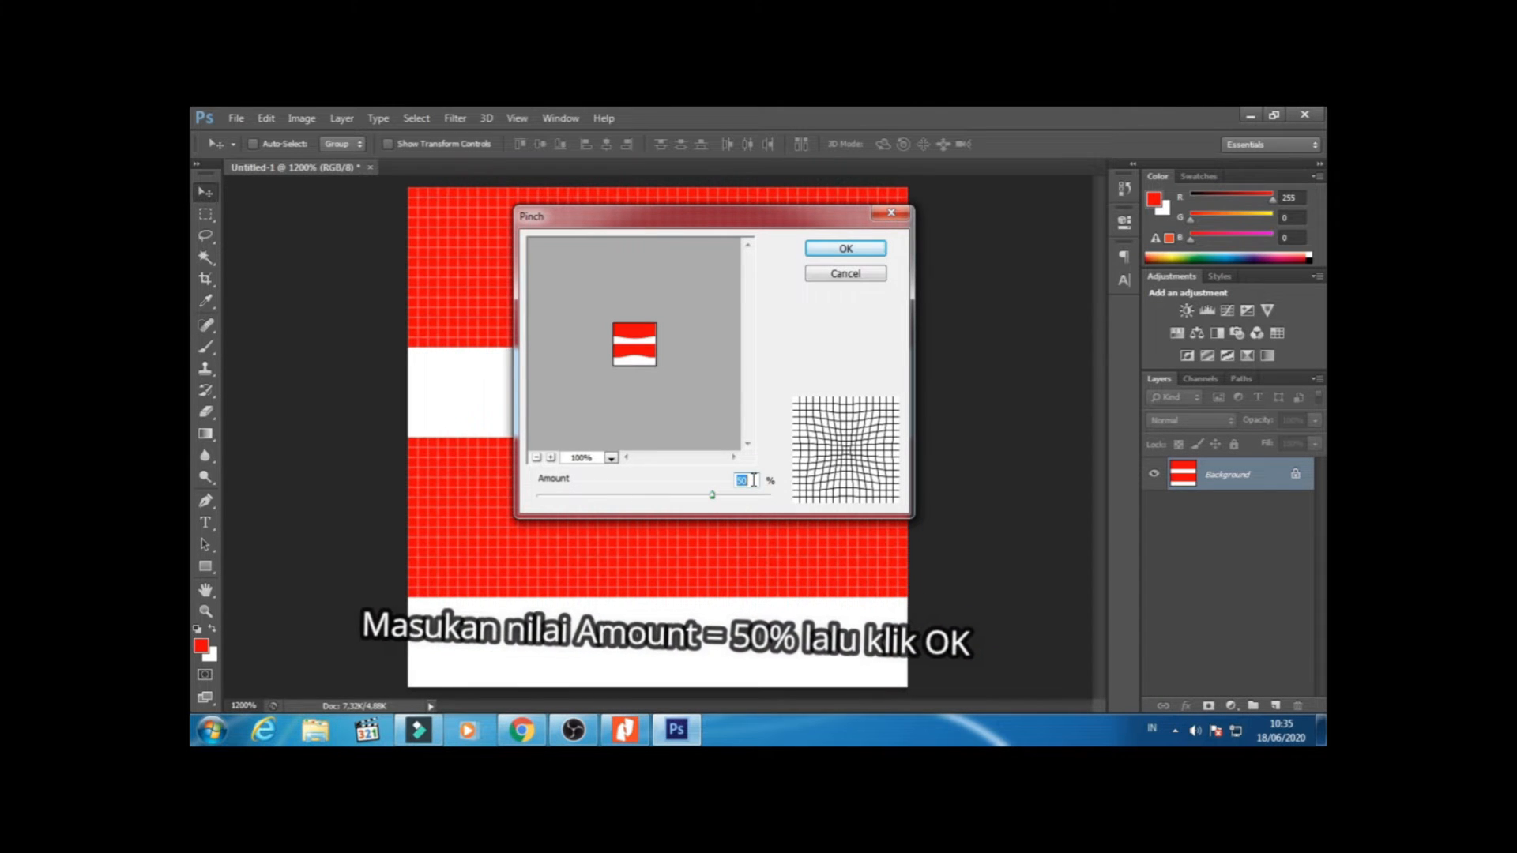
click(839, 254)
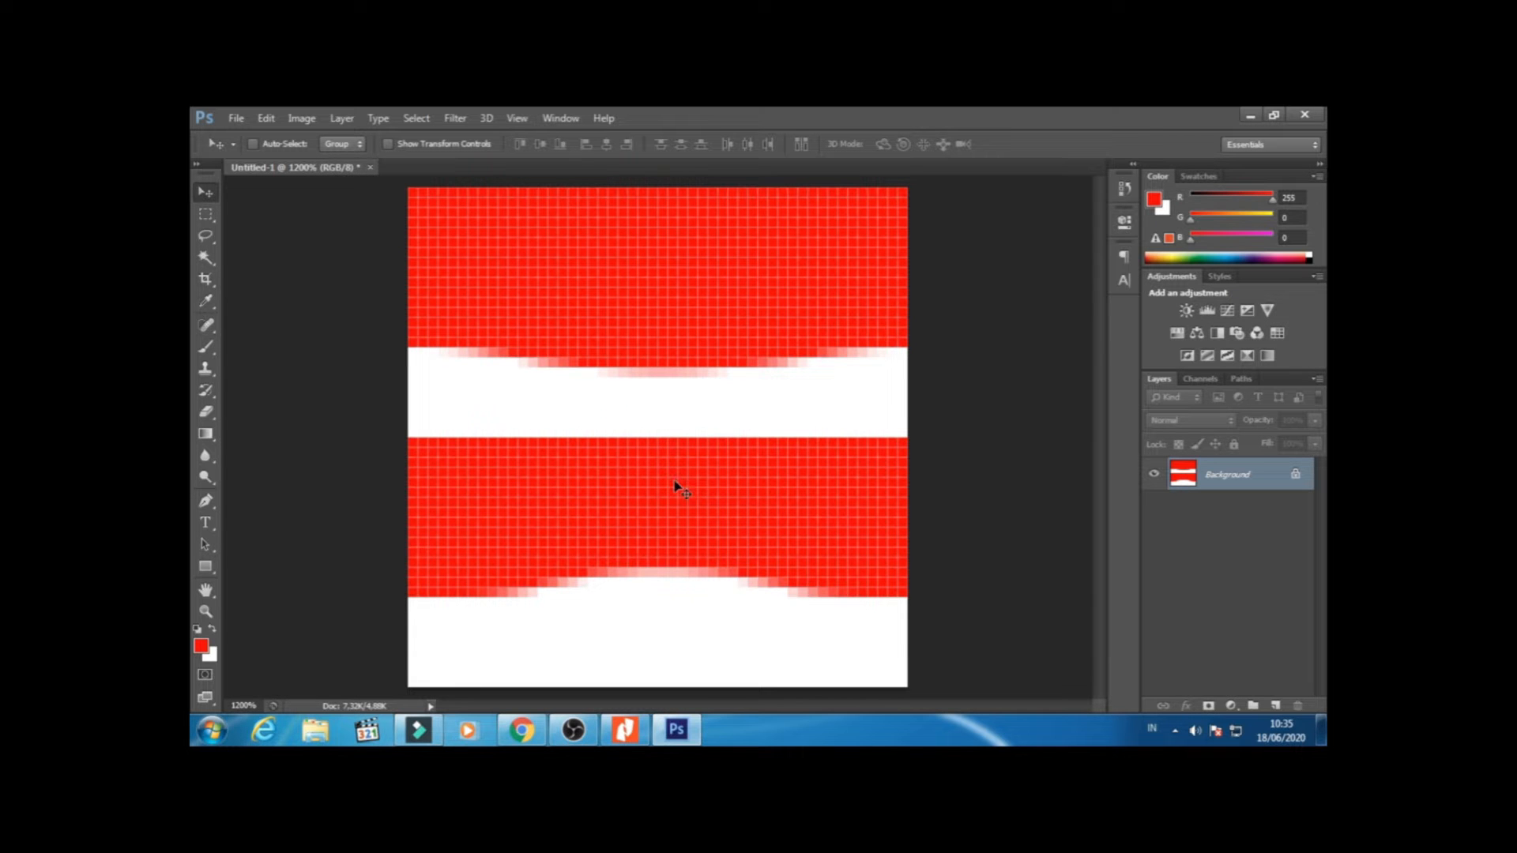
- Define the pinched red and white image as a pattern named PesonaEdu
click(266, 118)
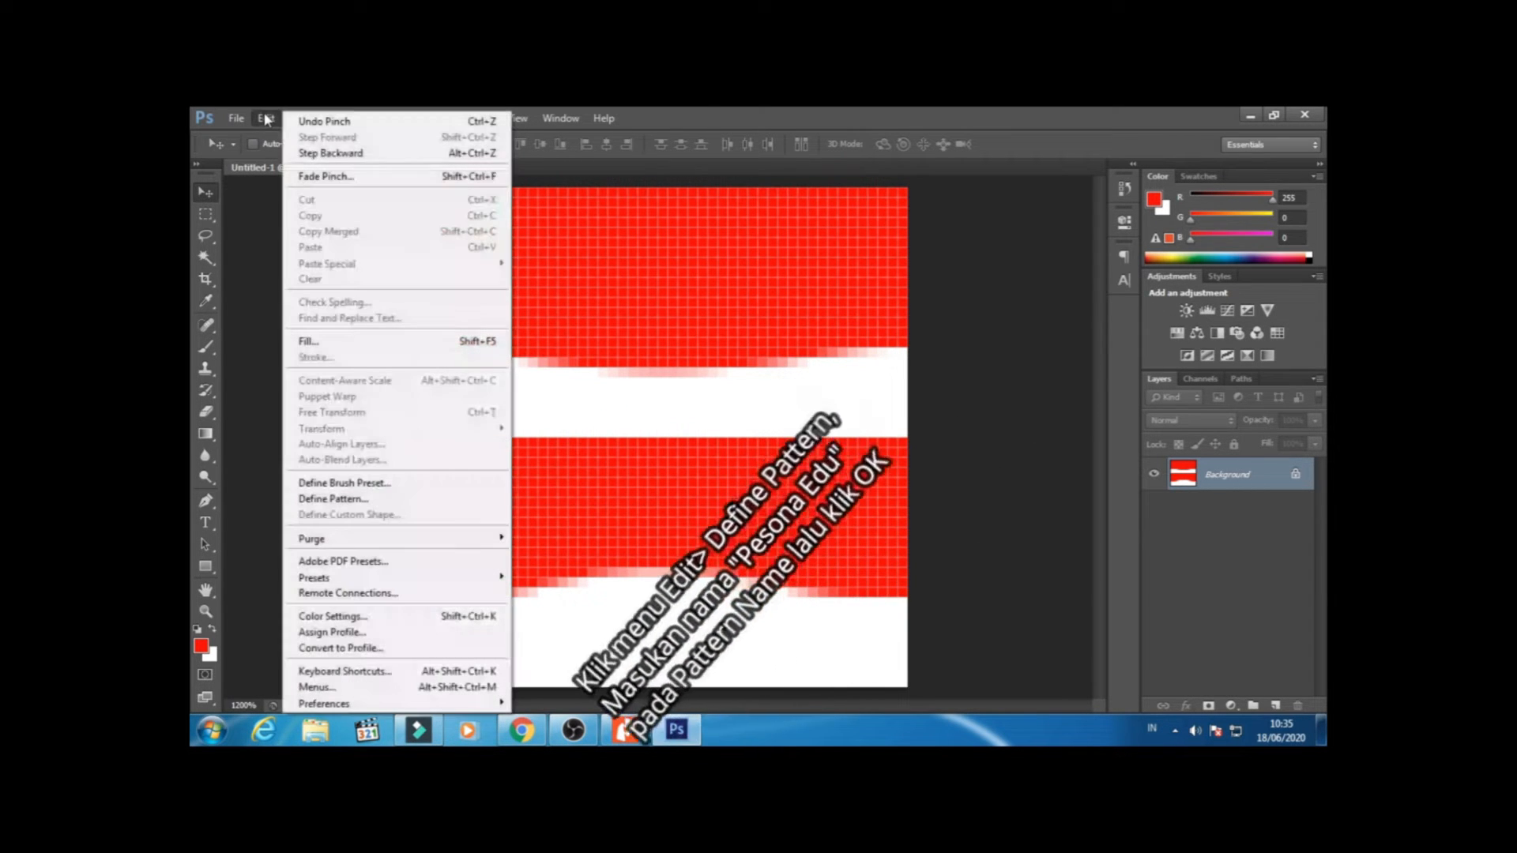
click(412, 500)
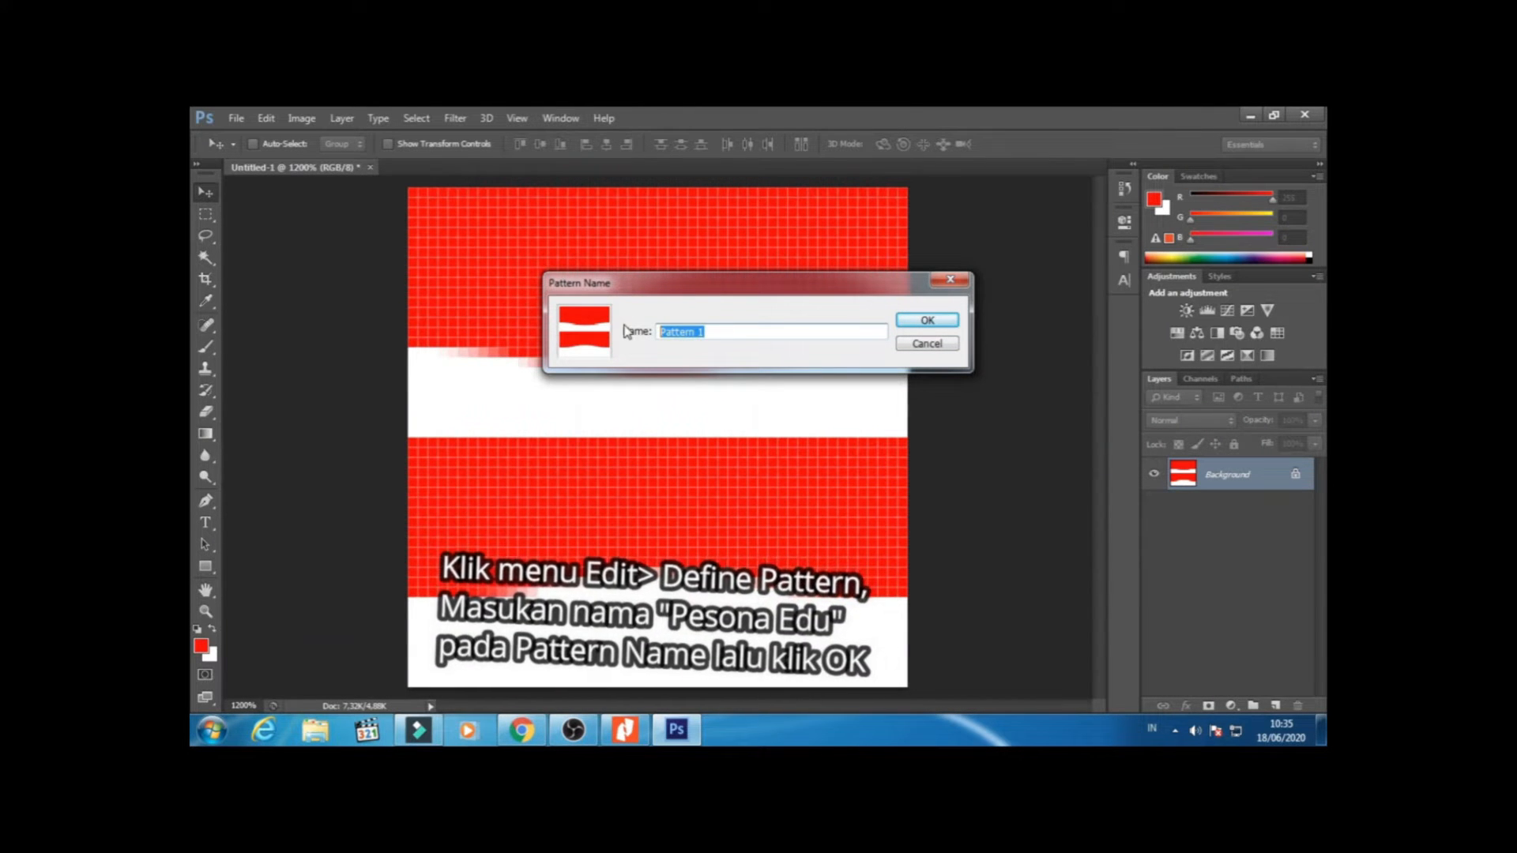
text(PesonaEdu)
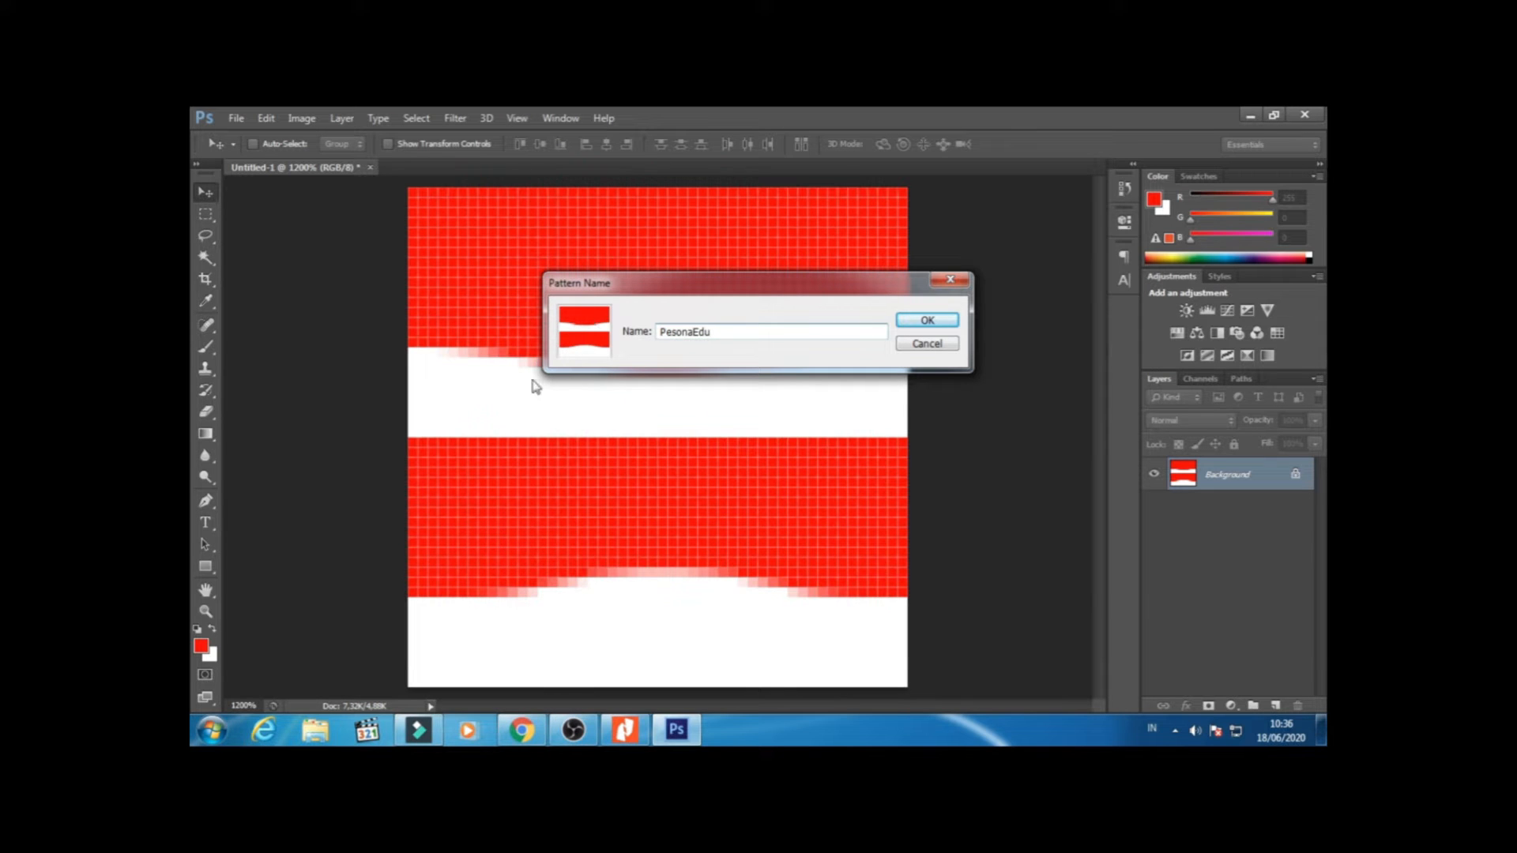
click(929, 321)
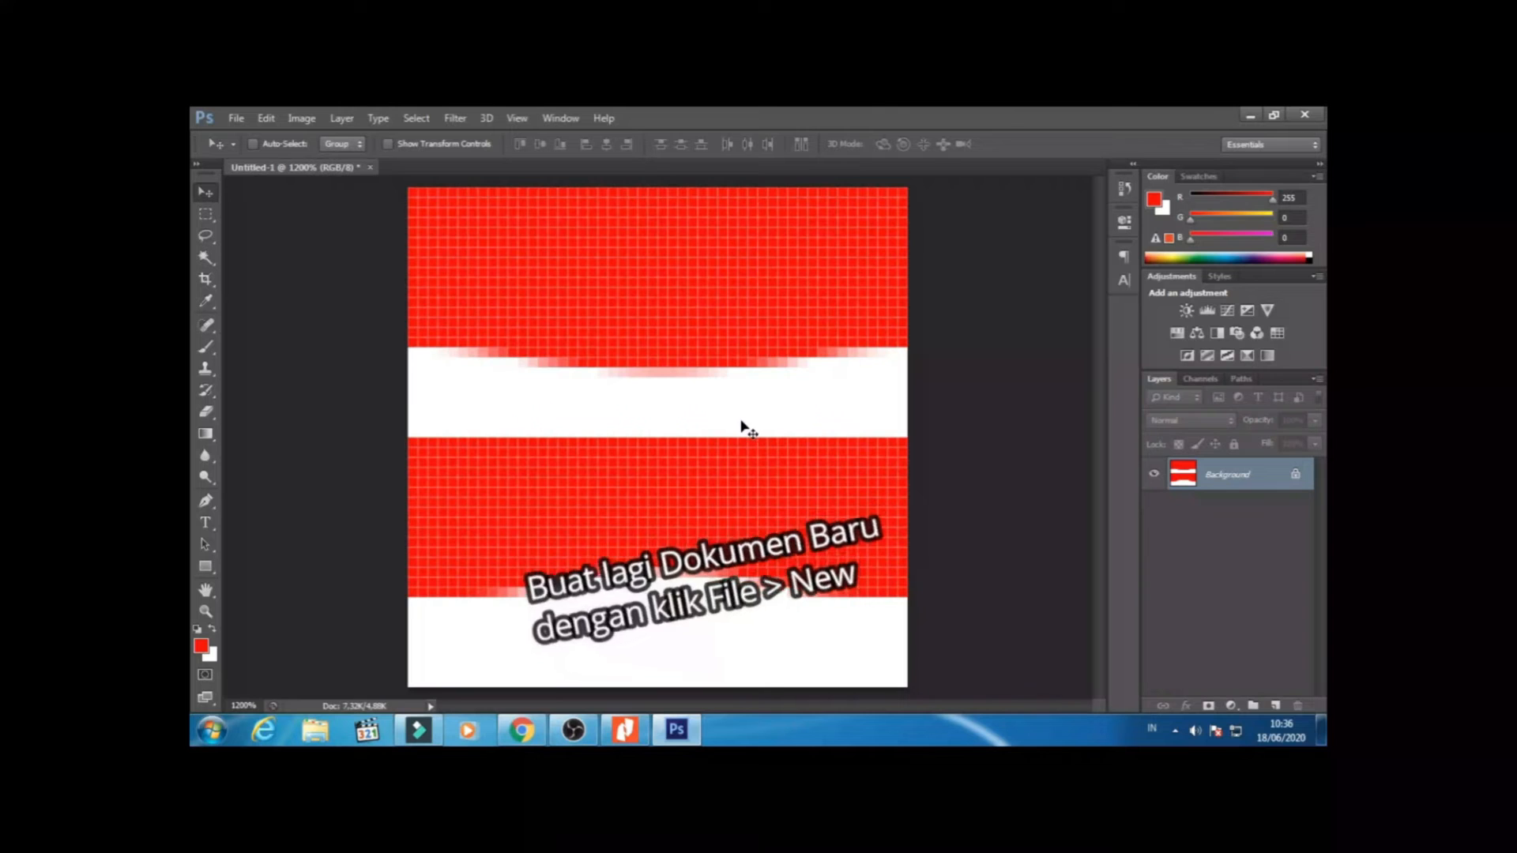
- Create a new 600 × 200 pixel document at 72 pixels/centimeter, RGB Color, 8 bit, with a white background
click(234, 119)
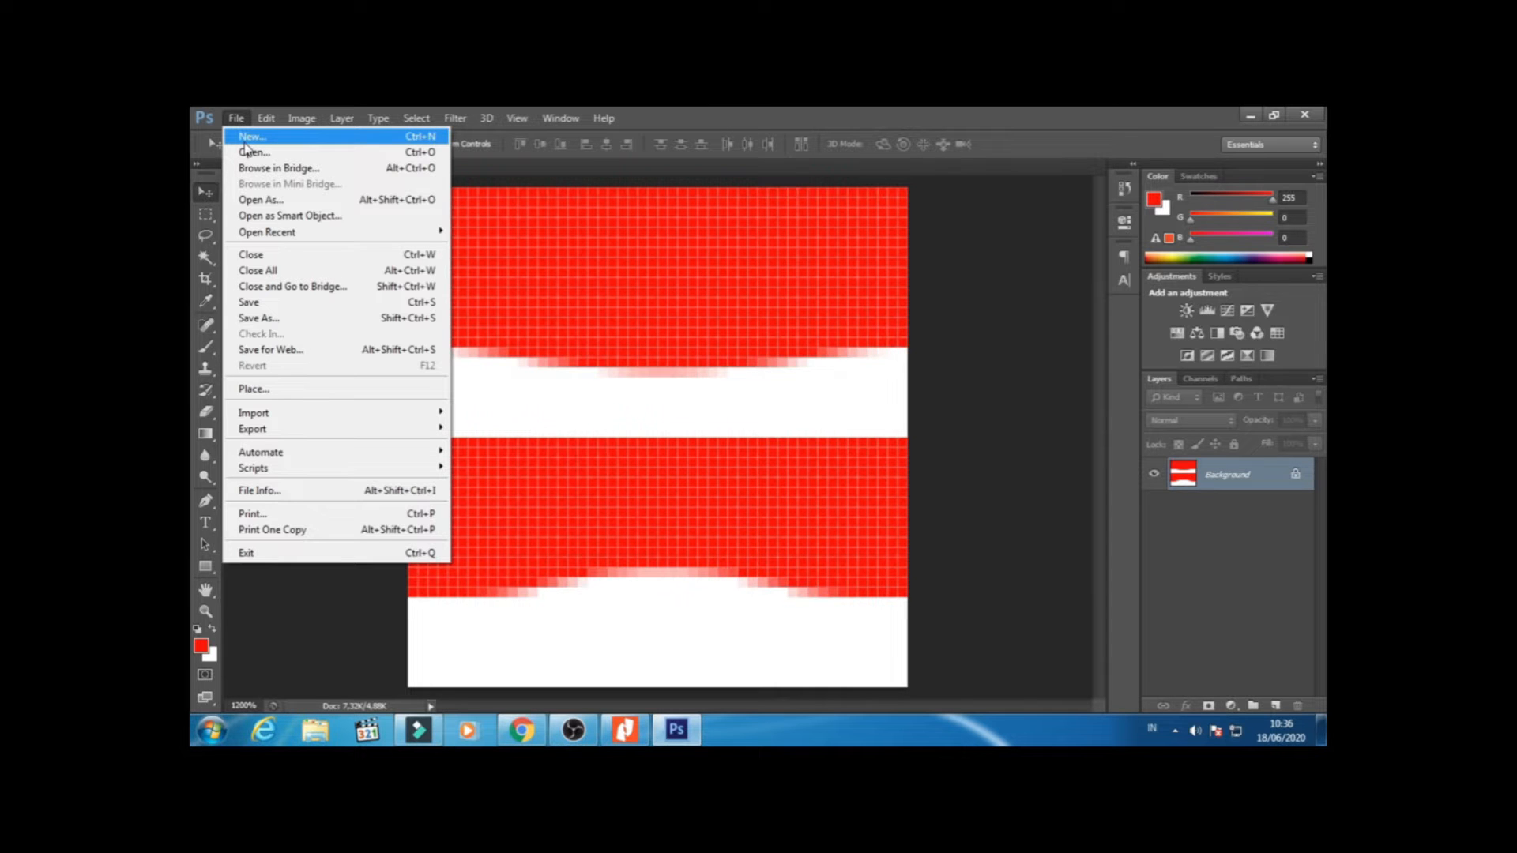
click(245, 140)
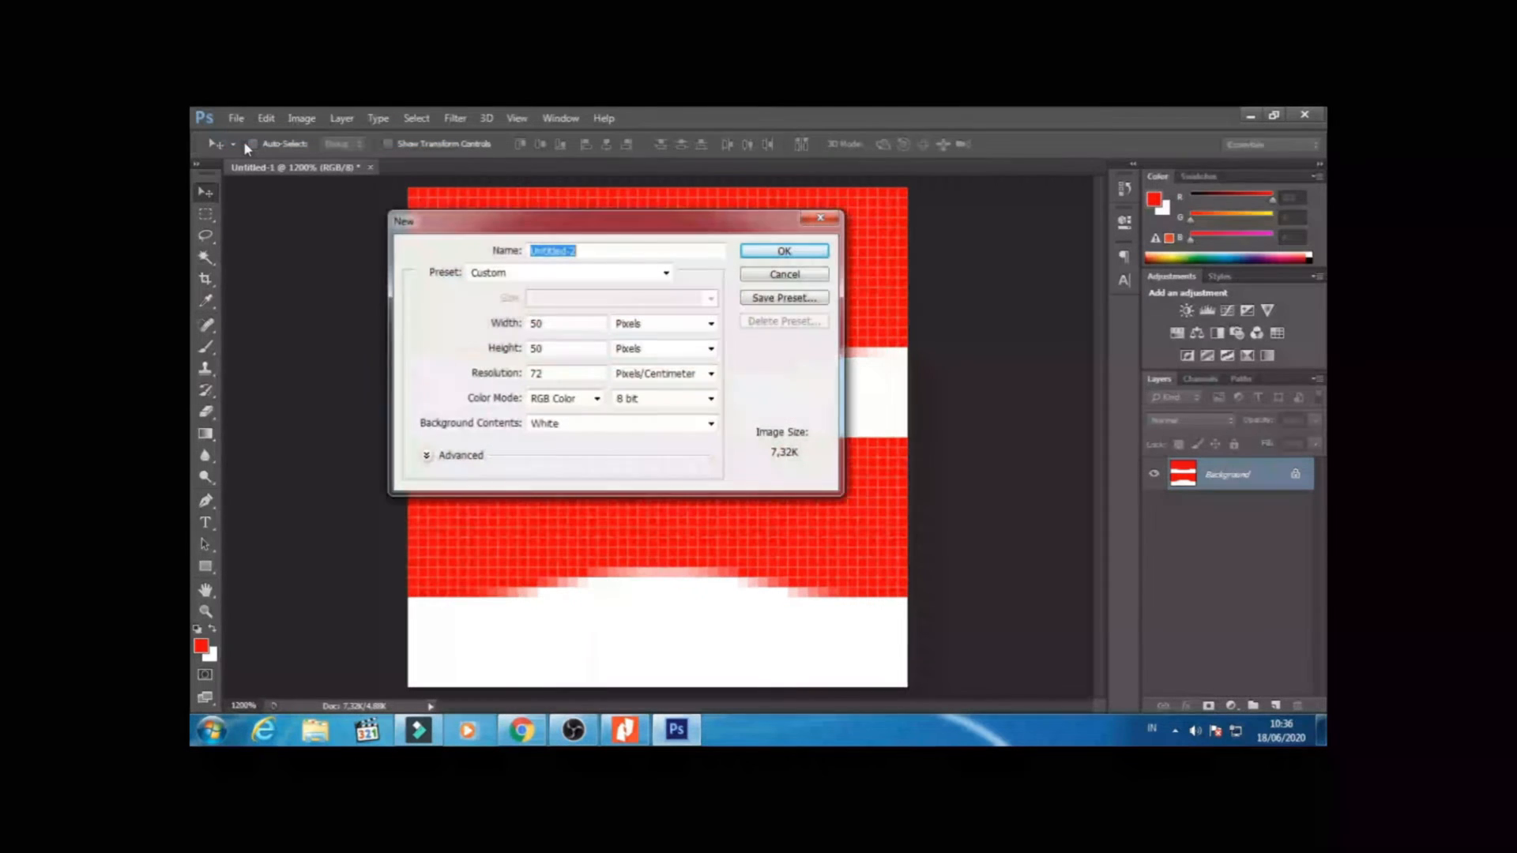
double_click(557, 326)
text(600)
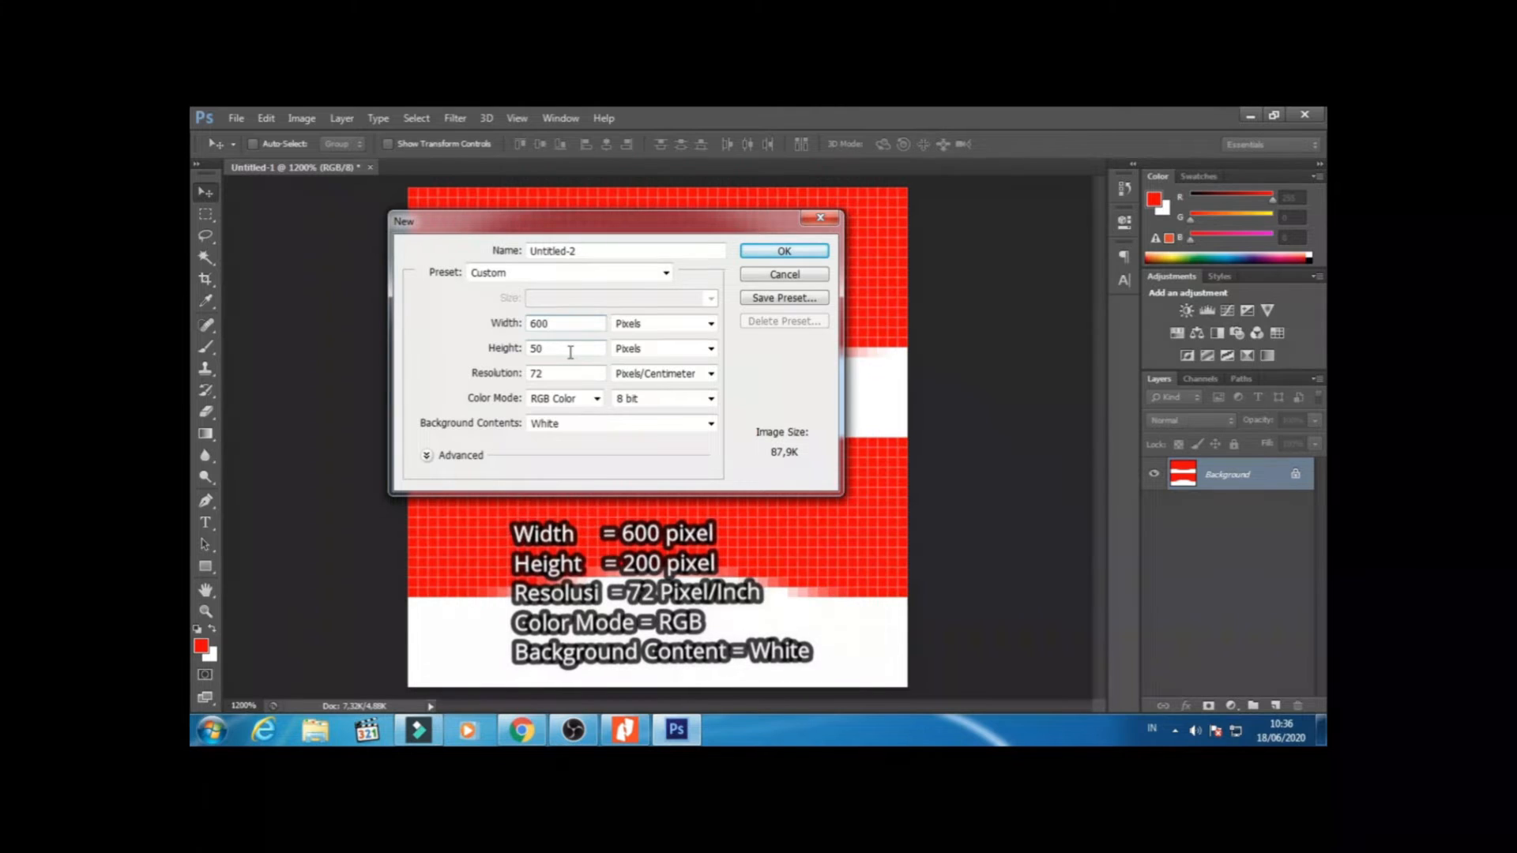
key(Tab)
text(2)
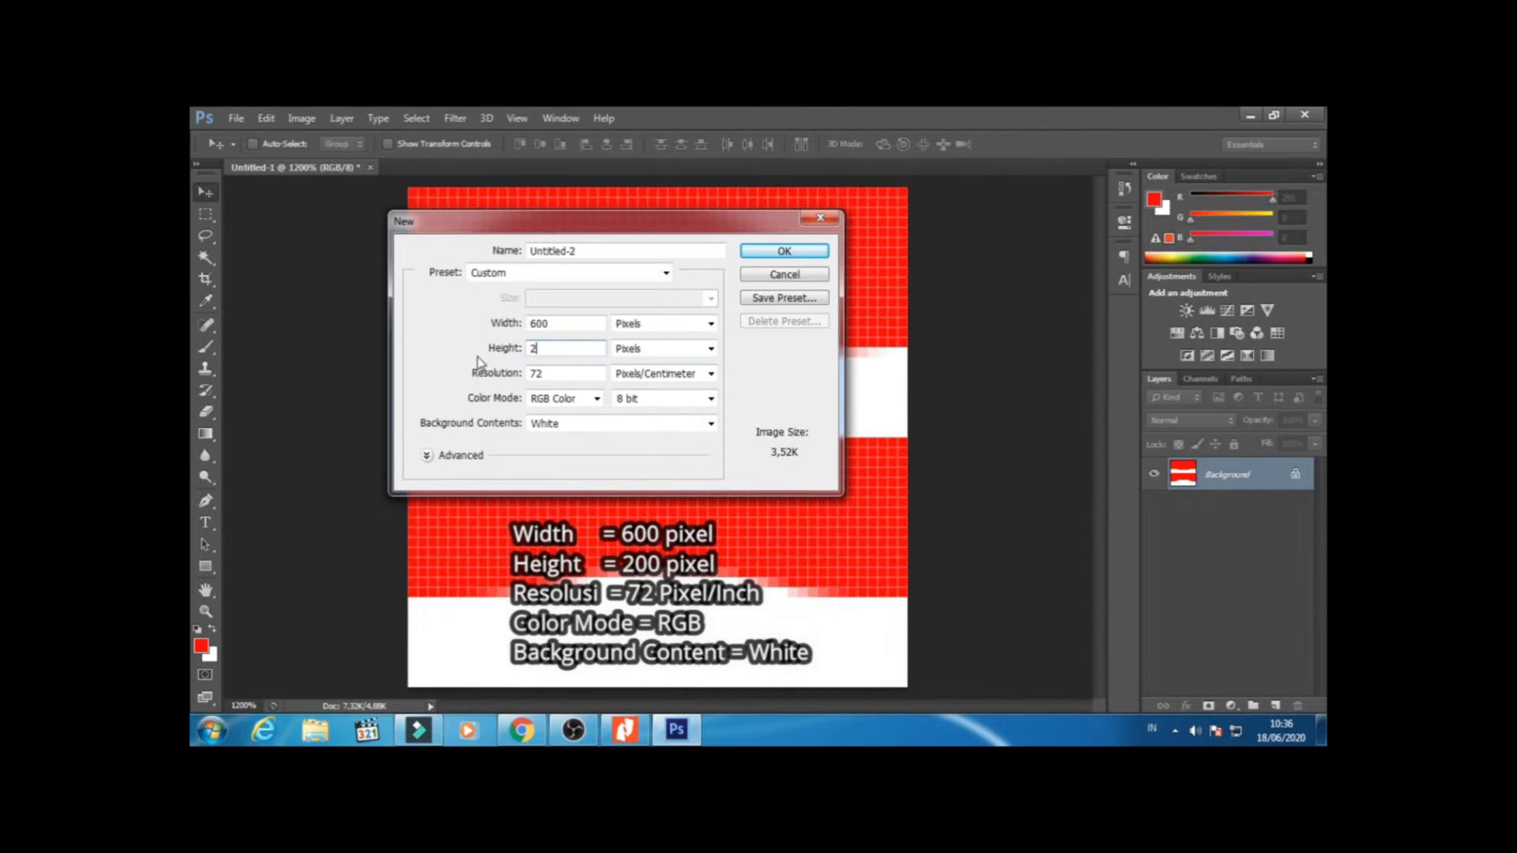
text(00)
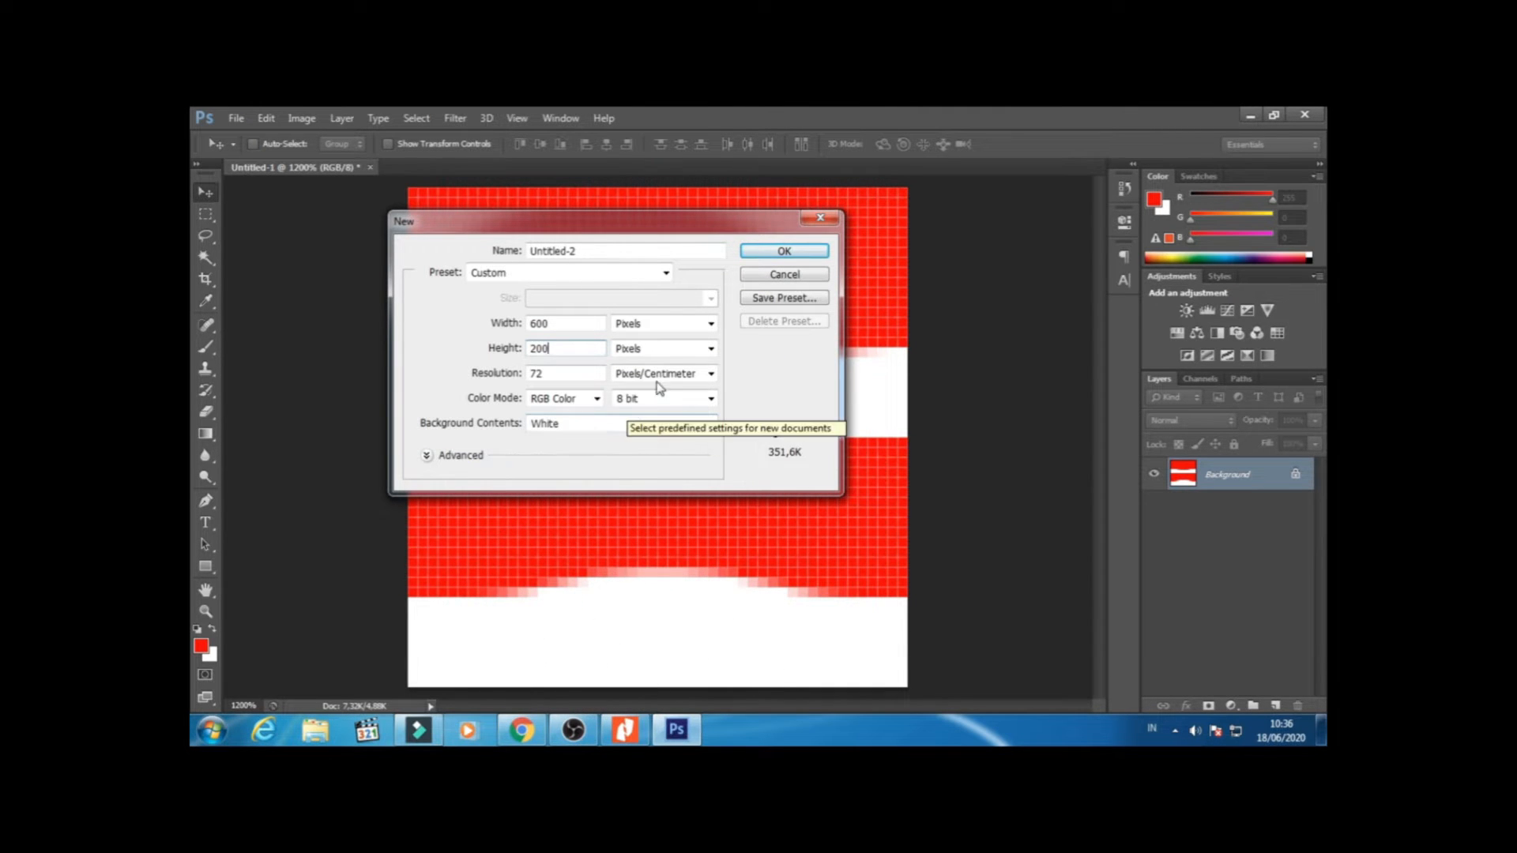
click(782, 252)
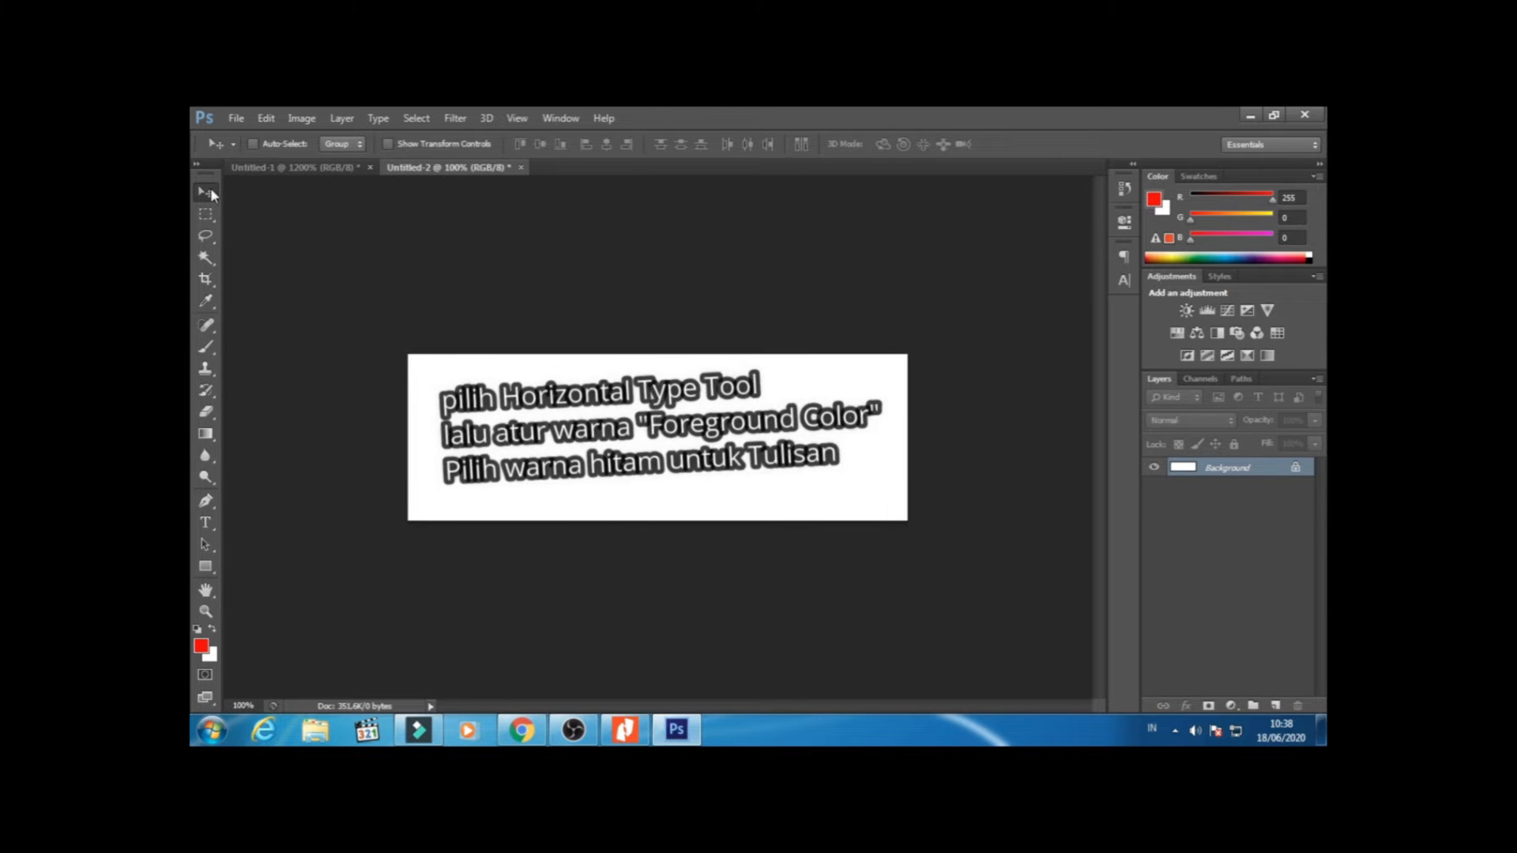
- Choose near-black (#0a0000) as the foreground color for horizontal type
click(207, 521)
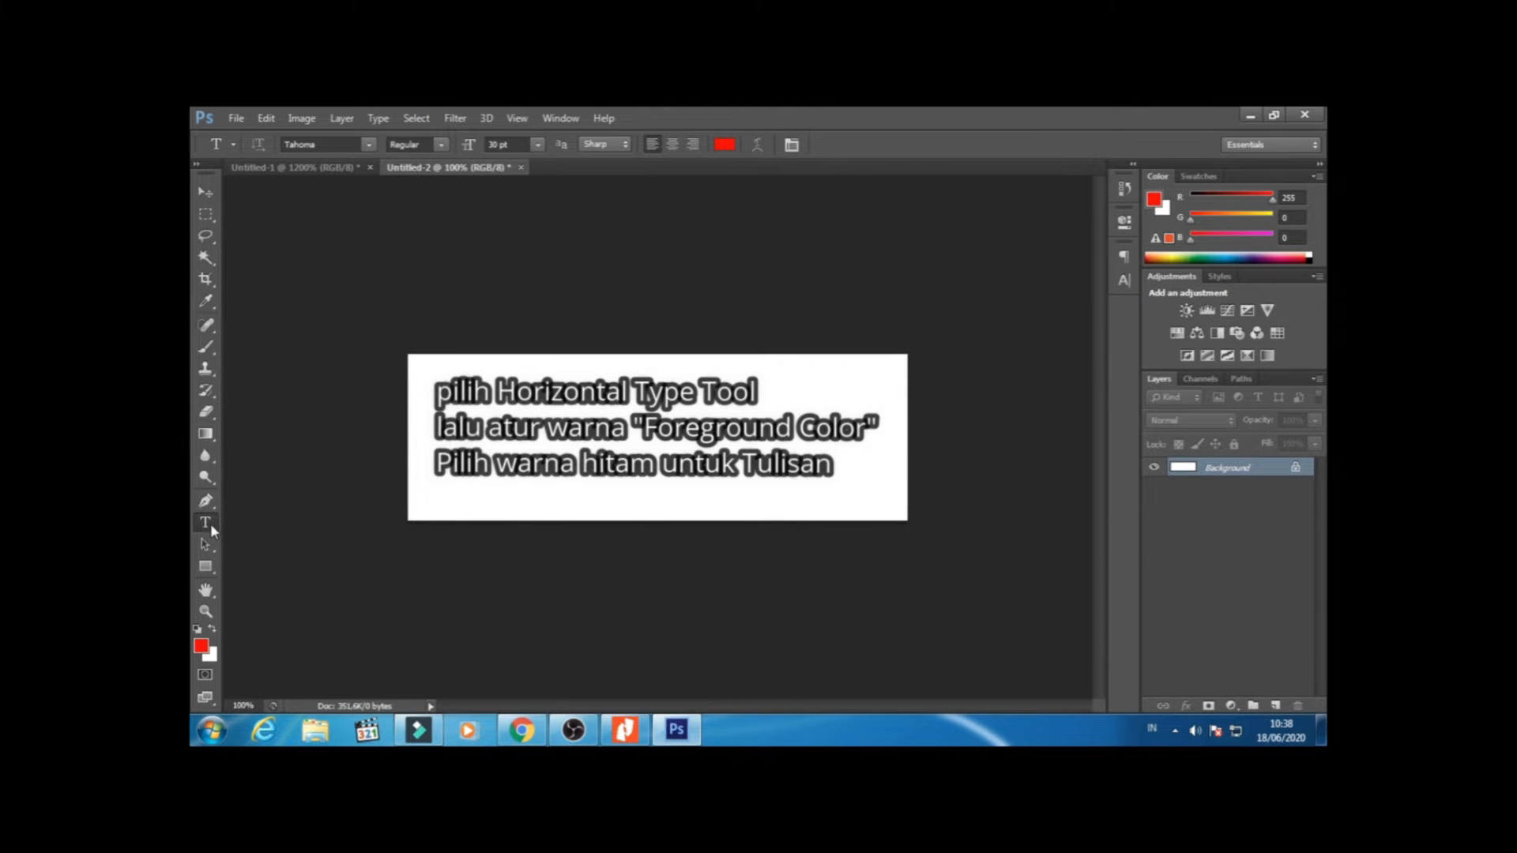
click(201, 646)
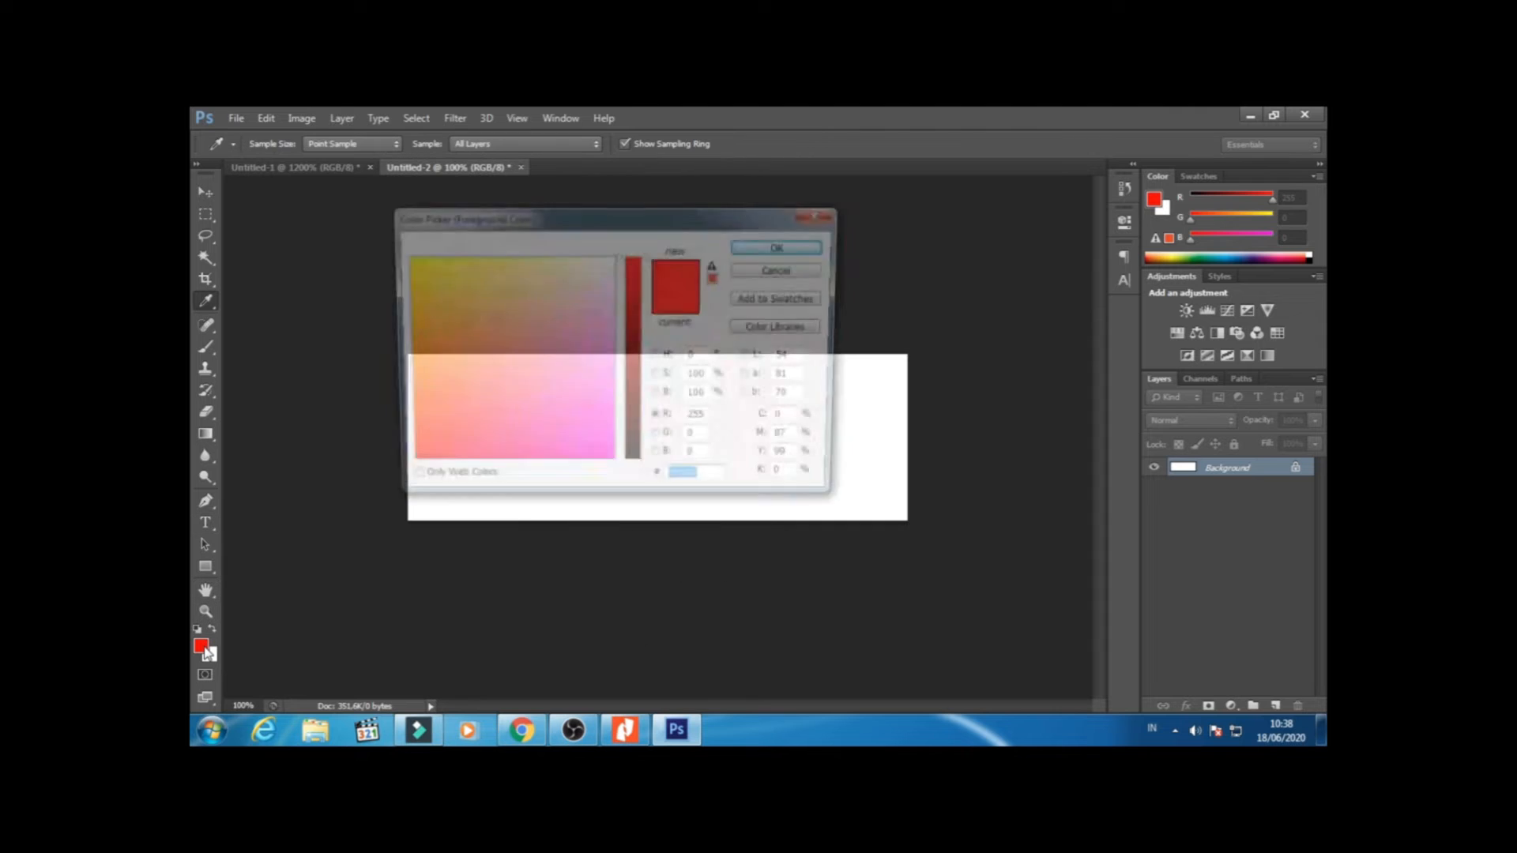
click(658, 357)
drag(600, 452, 604, 460)
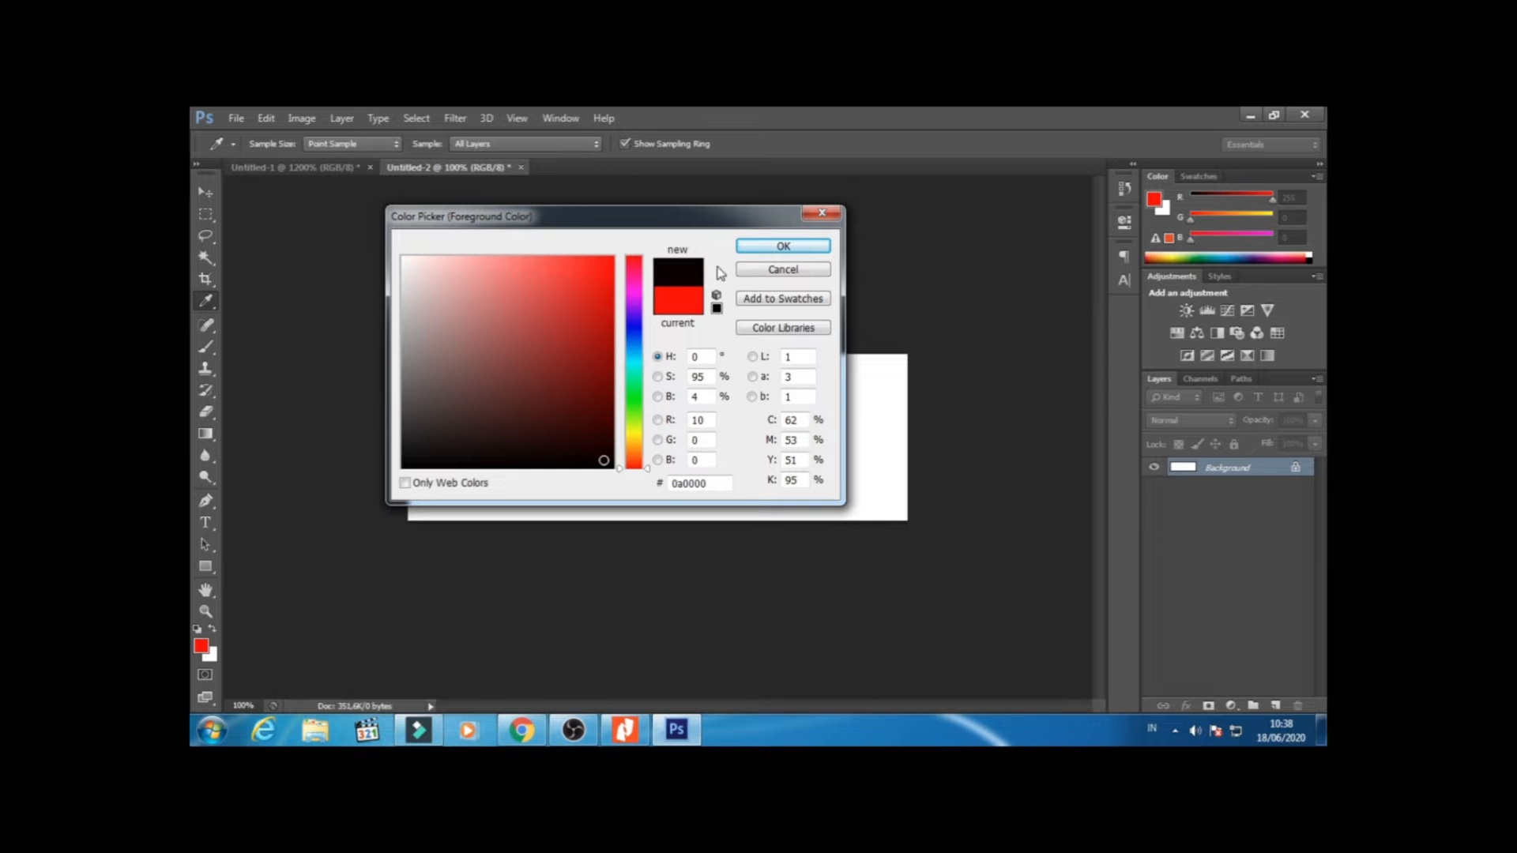
click(783, 246)
key(t)
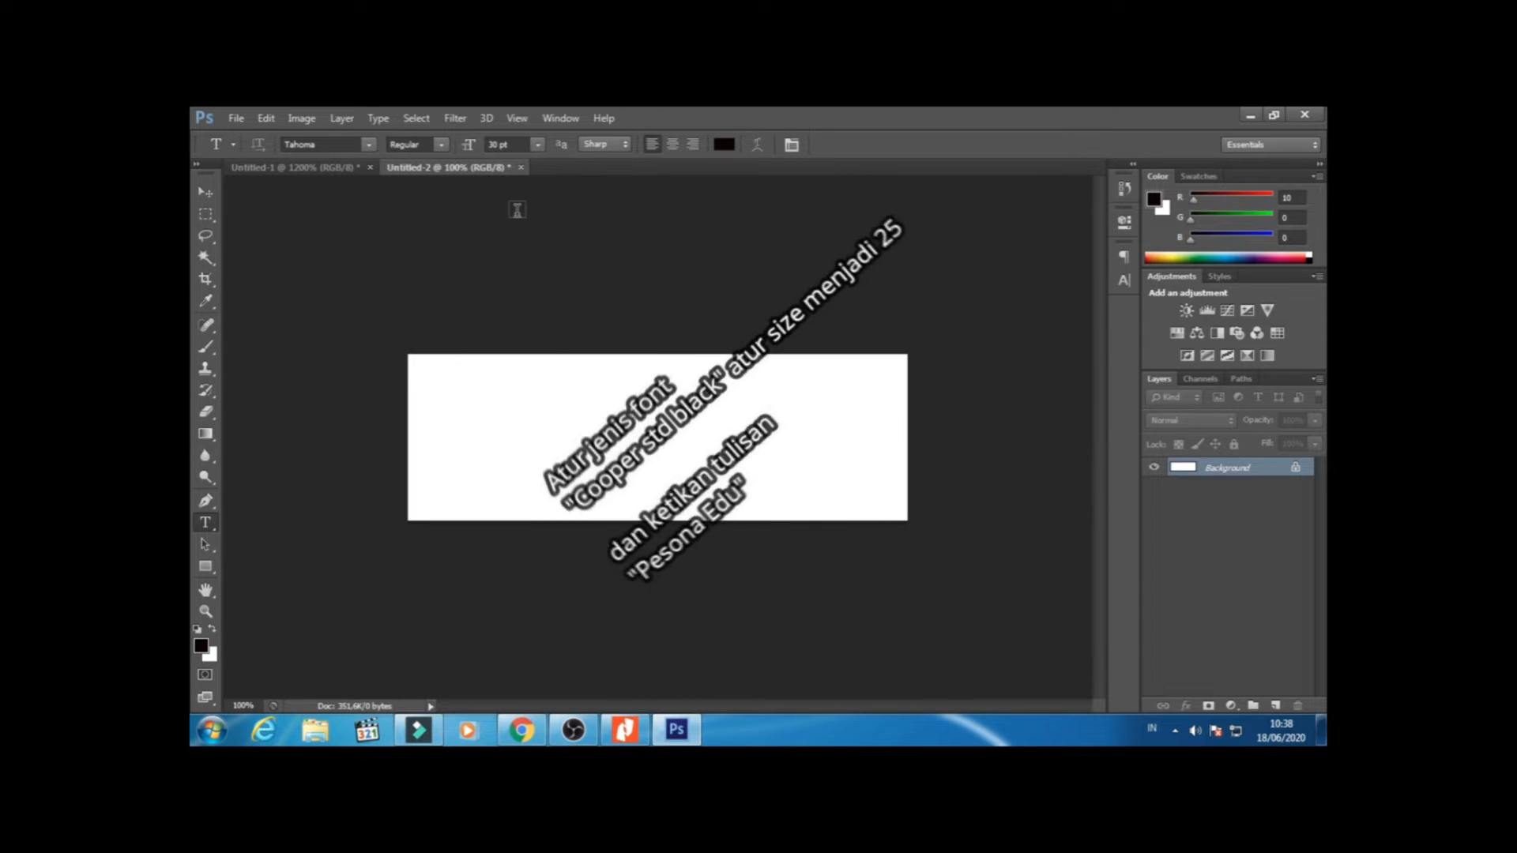
- Set the font of the Horizontal Type tool to Cooper Black
click(512, 145)
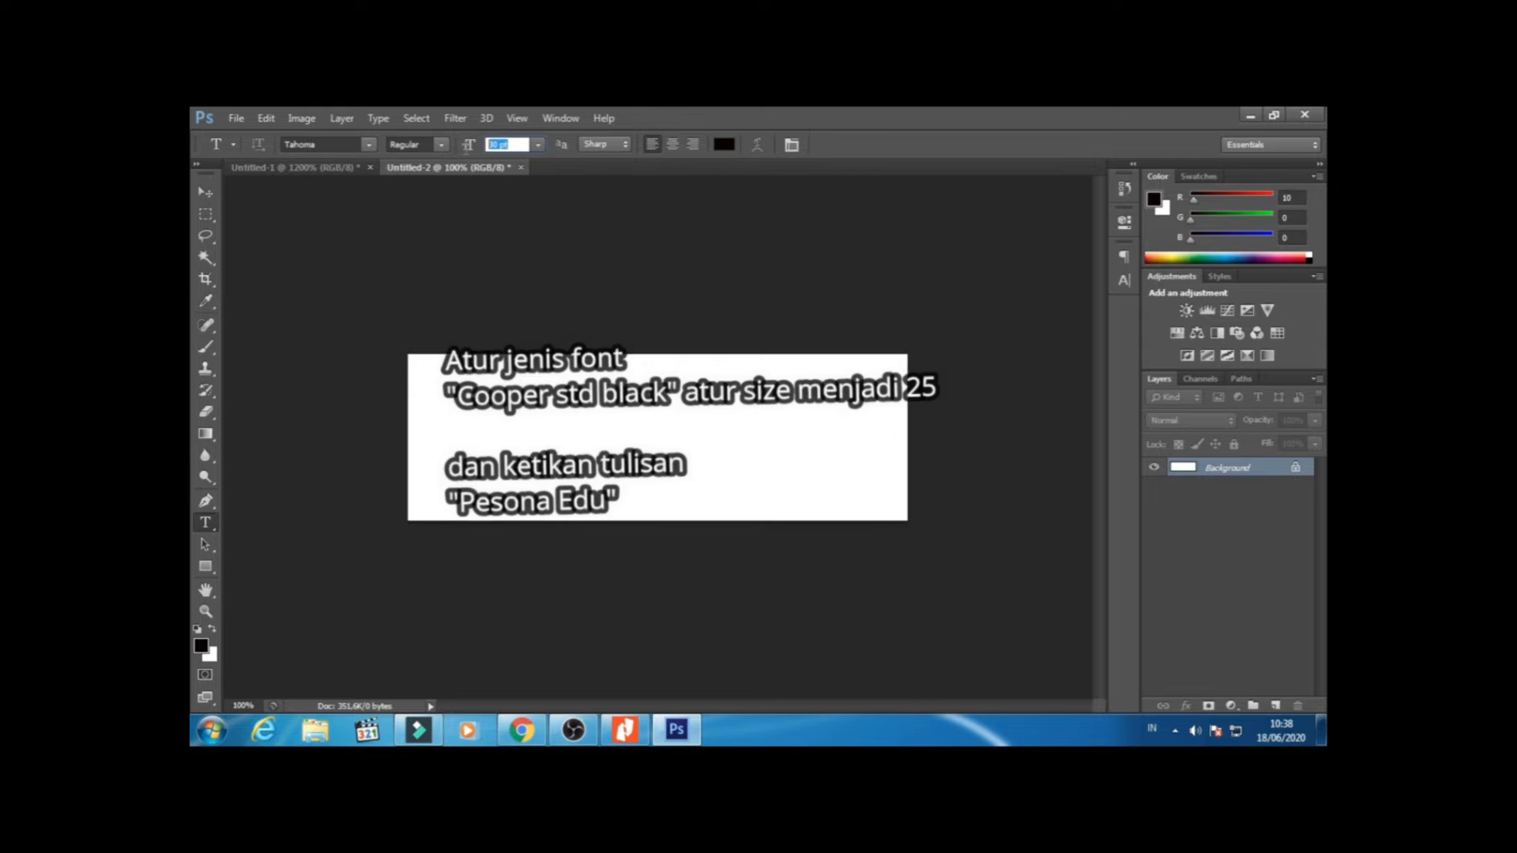
click(368, 145)
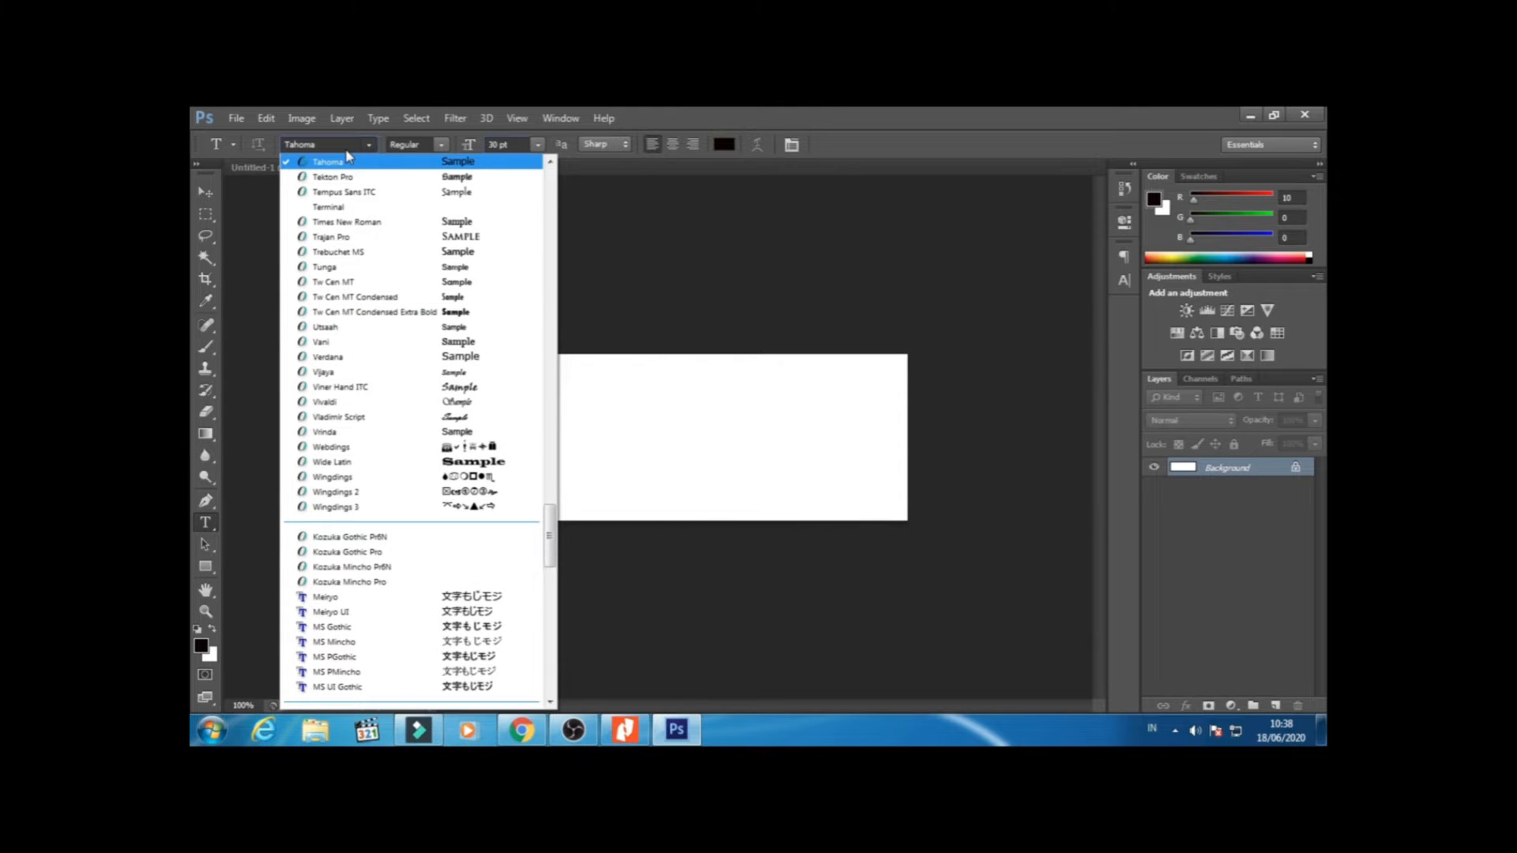
click(324, 143)
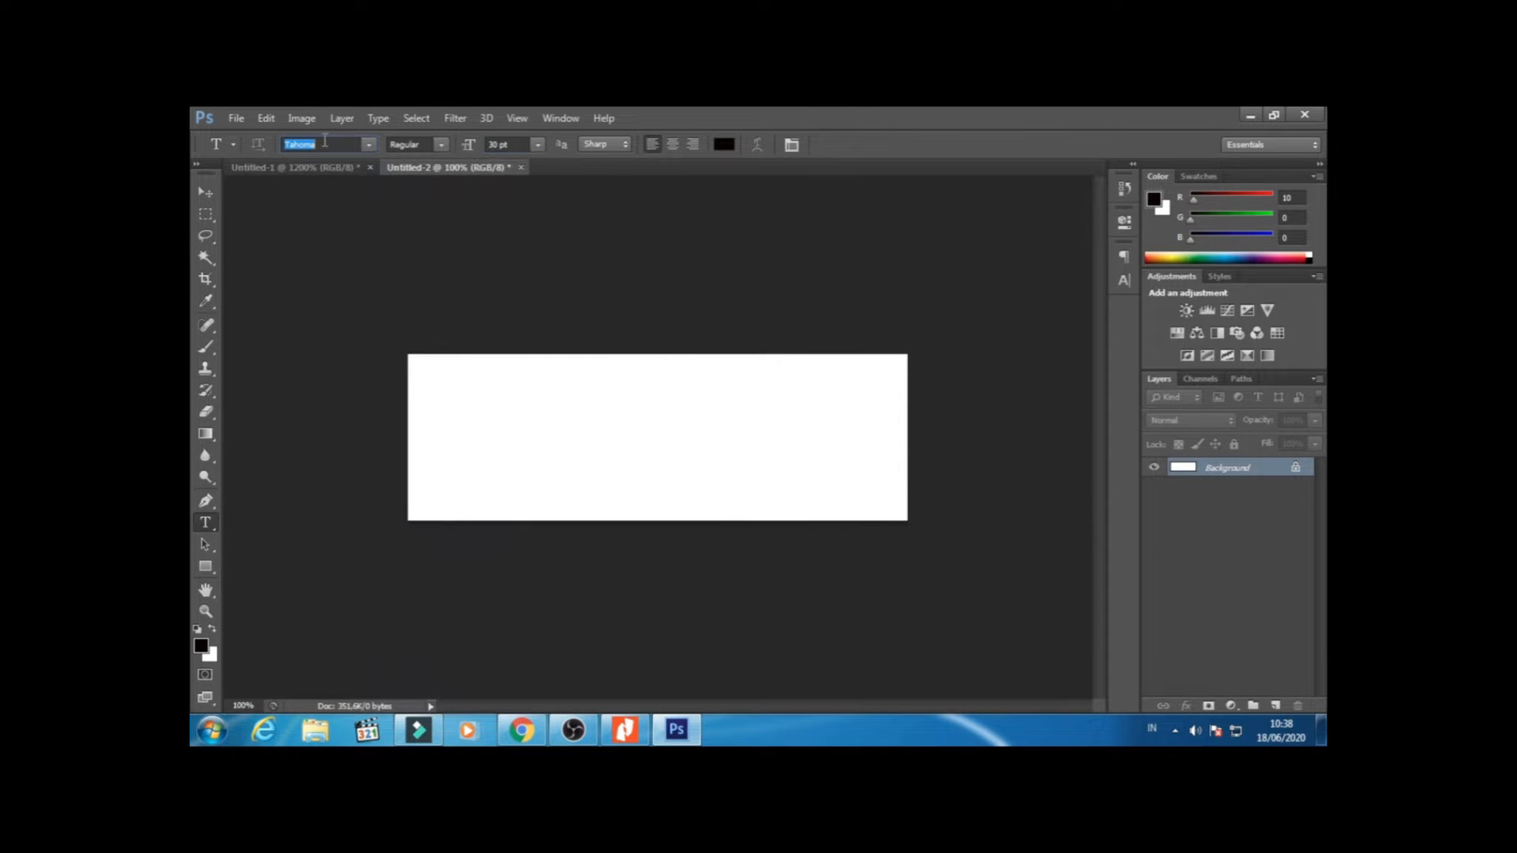
text(Cooper Black)
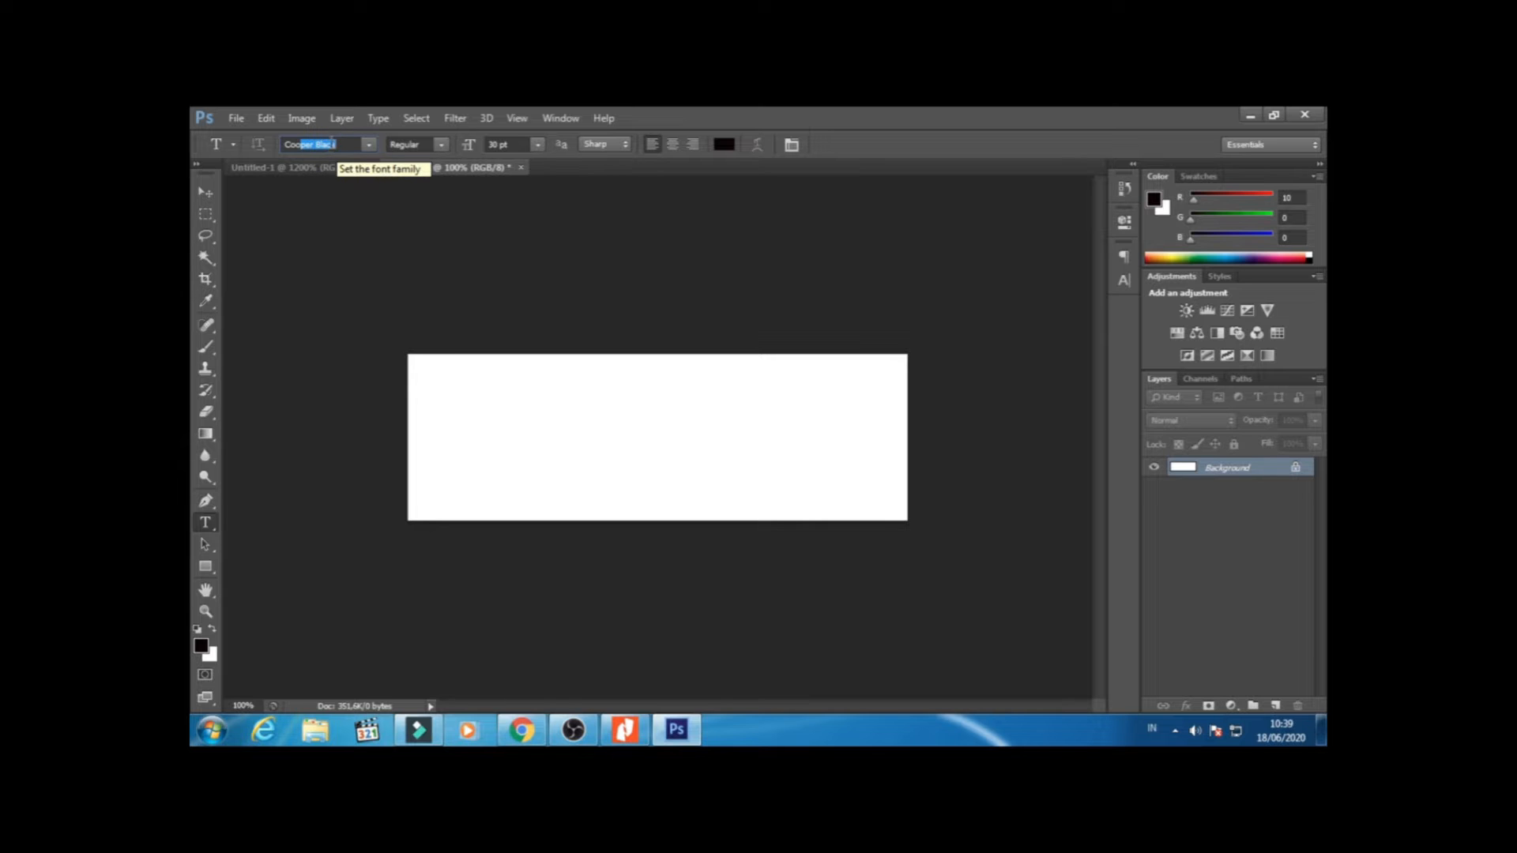
key(Return)
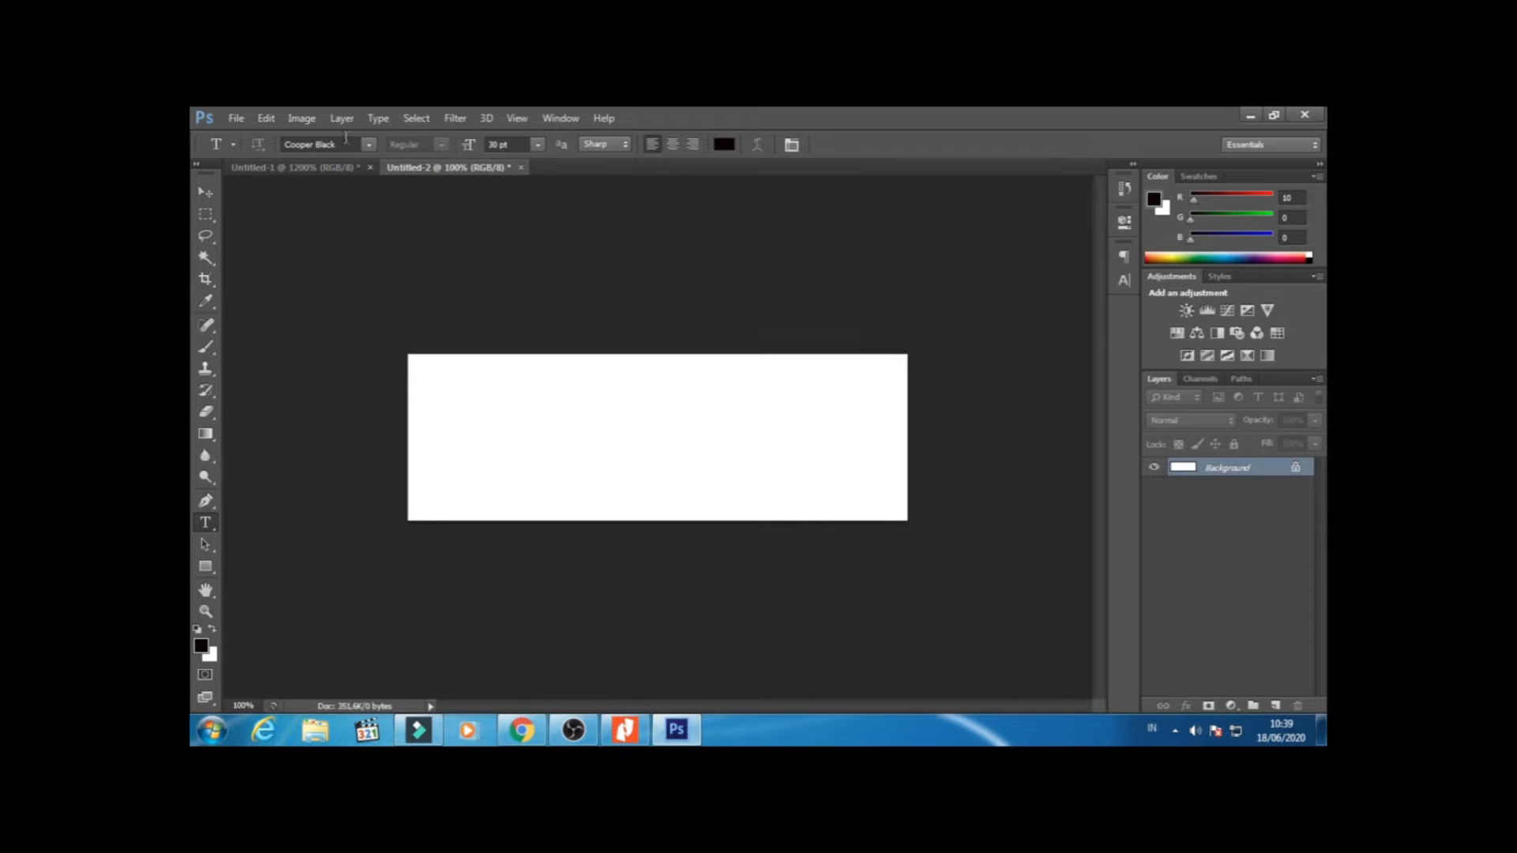
- Add the text "Pesona Edu" to the canvas and move it so the whole phrase sits near the middle of the white area
click(635, 417)
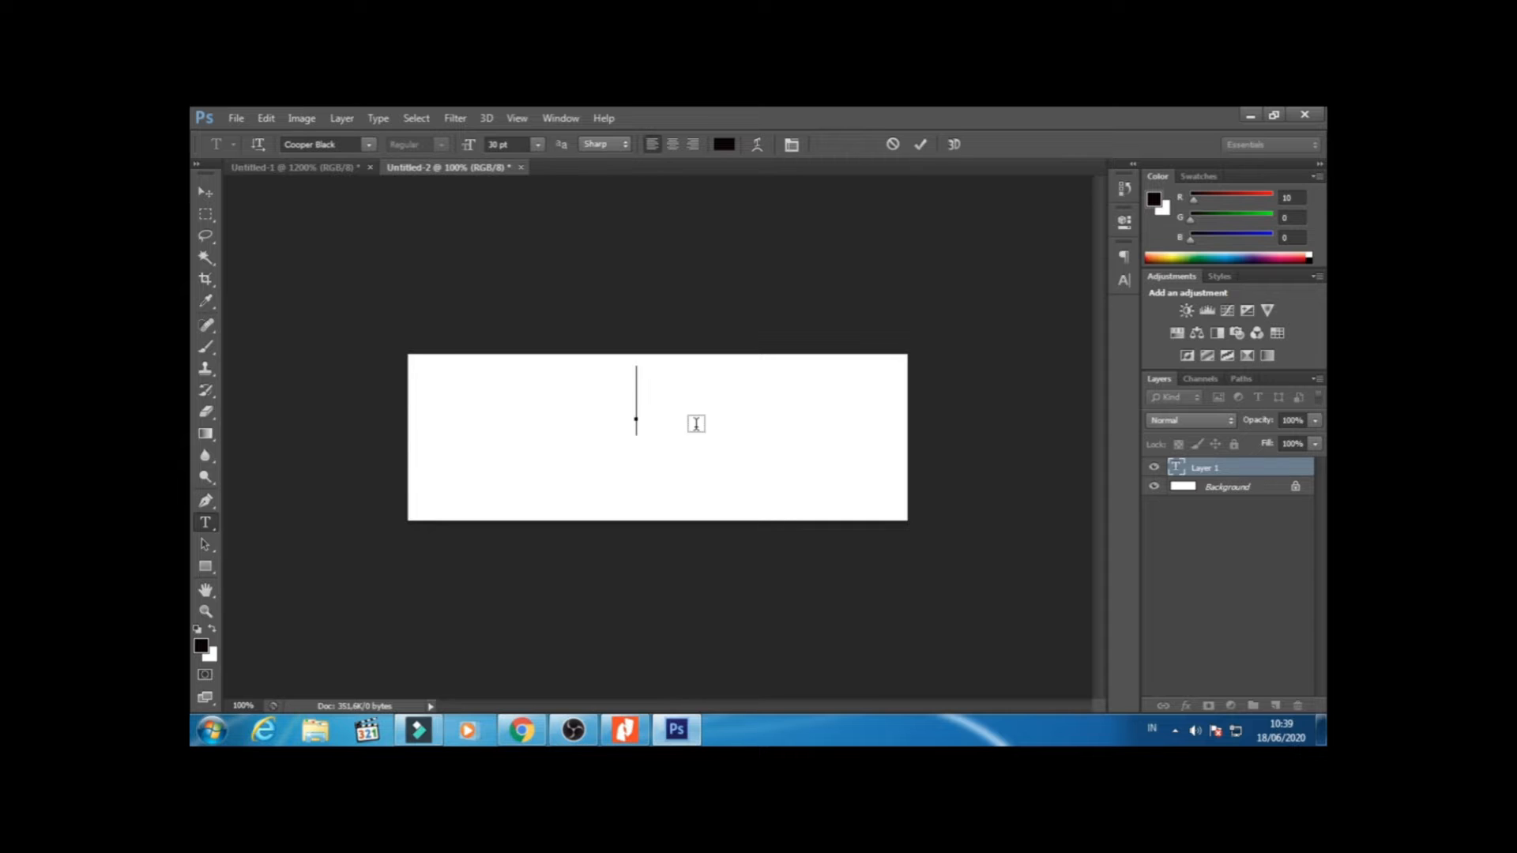
text(Pesona)
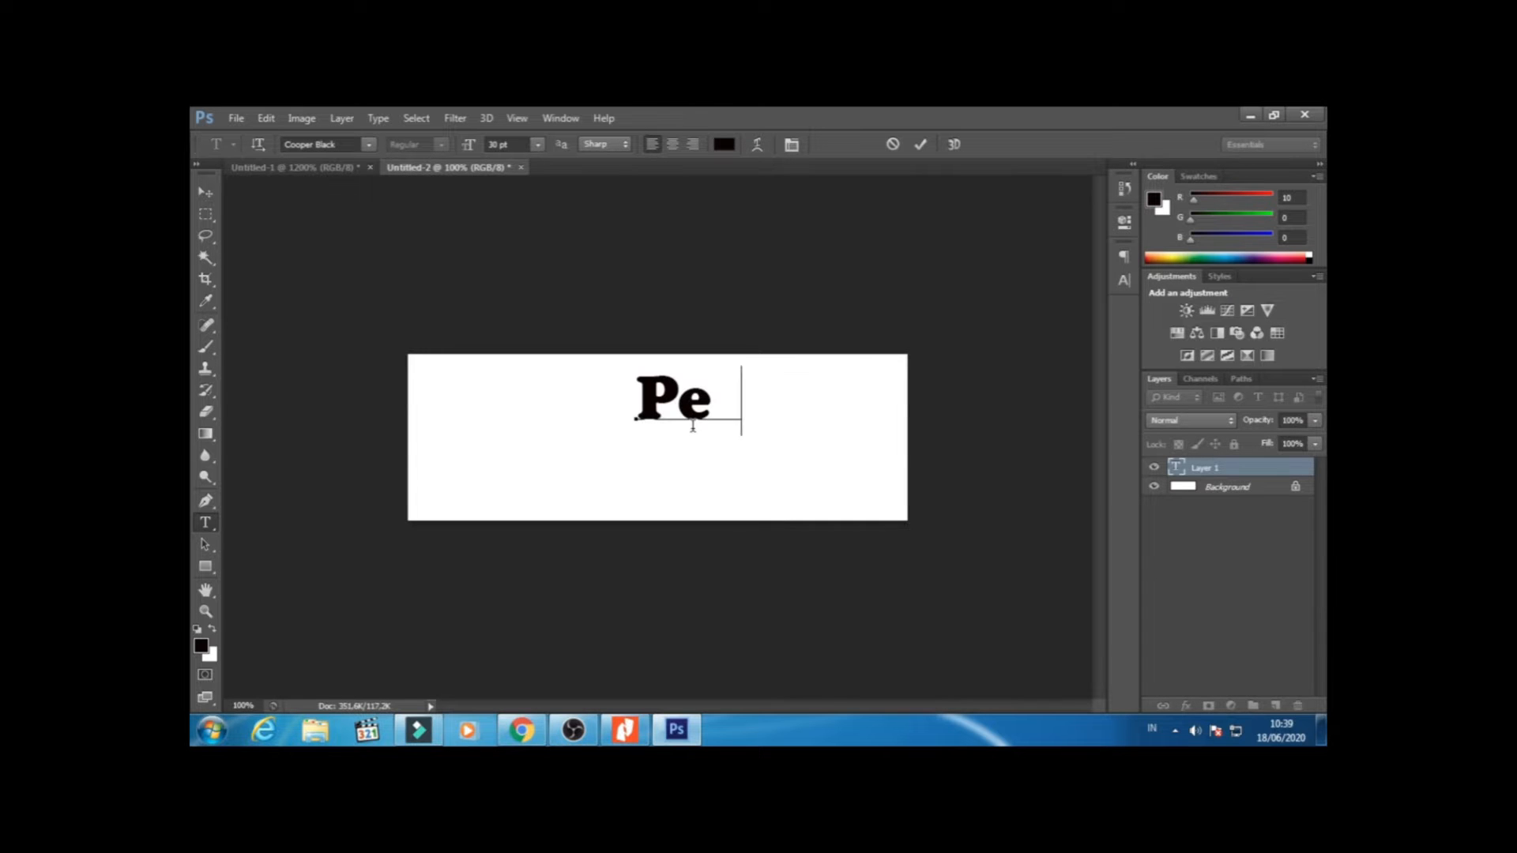
text( E)
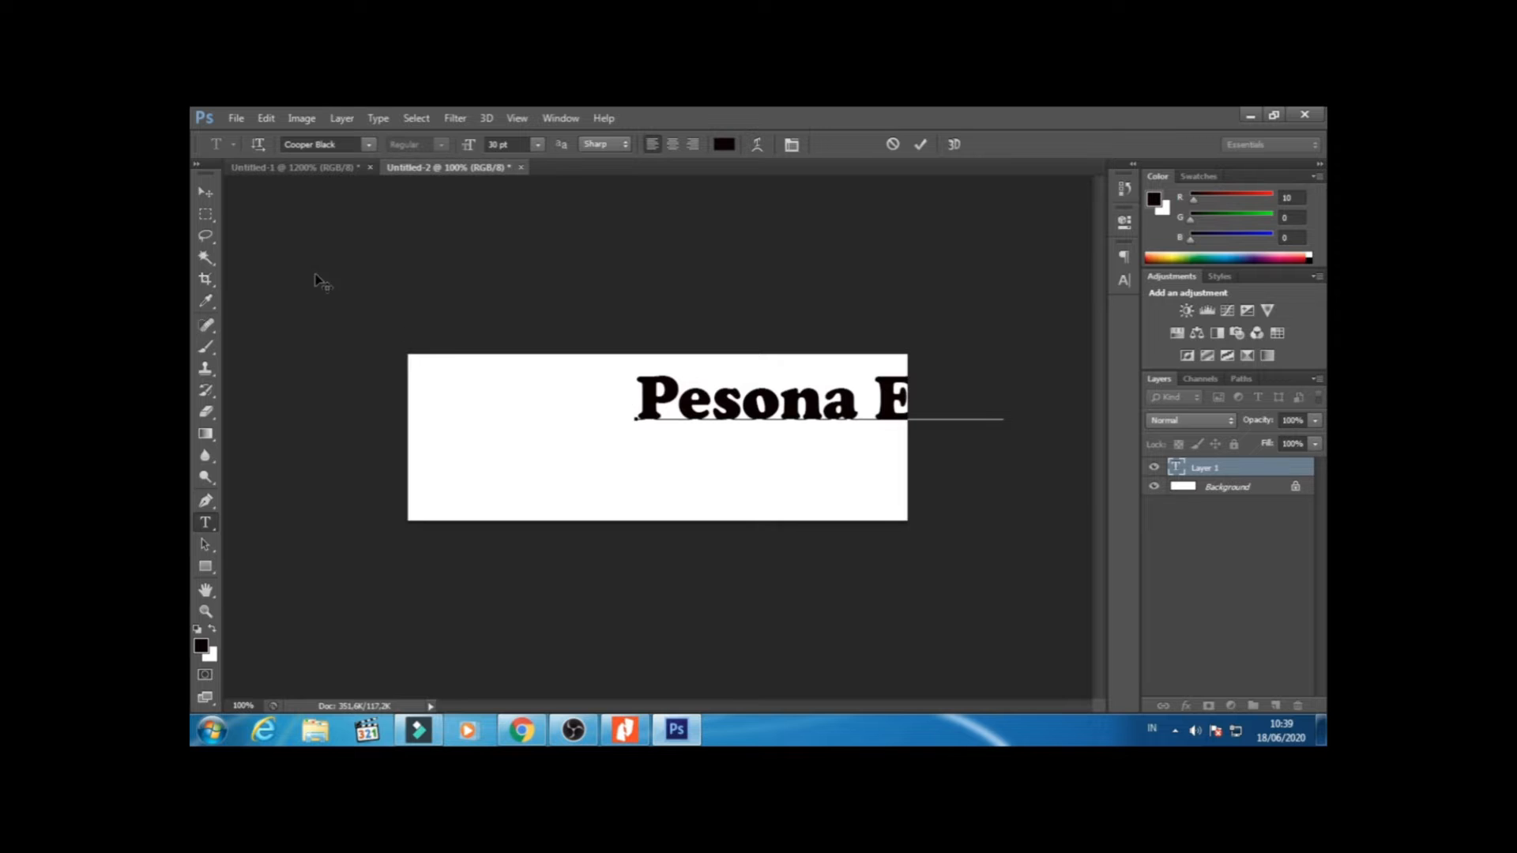
click(207, 192)
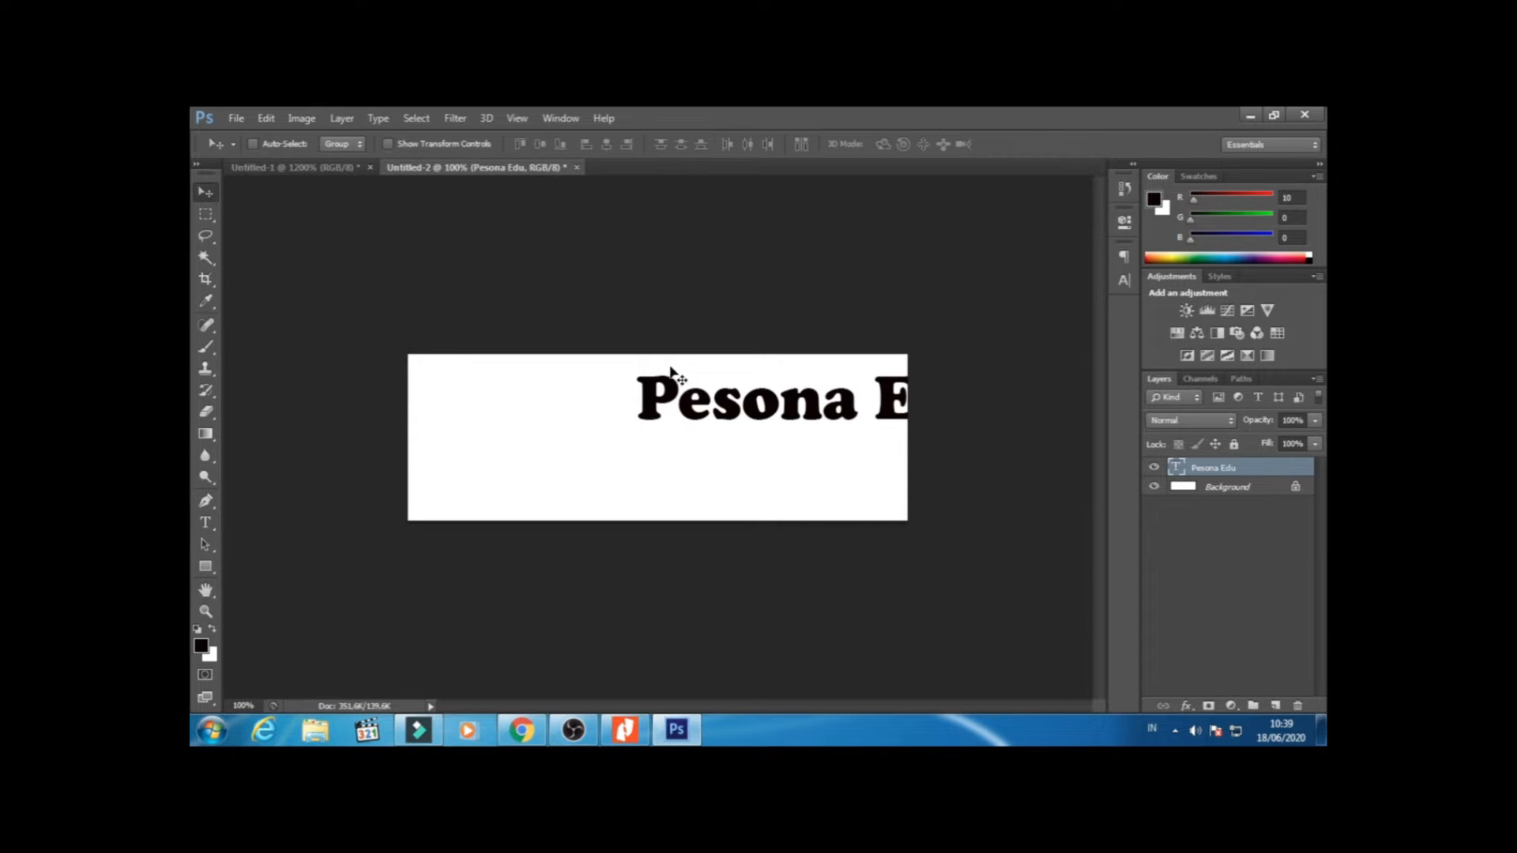
drag(669, 399, 530, 435)
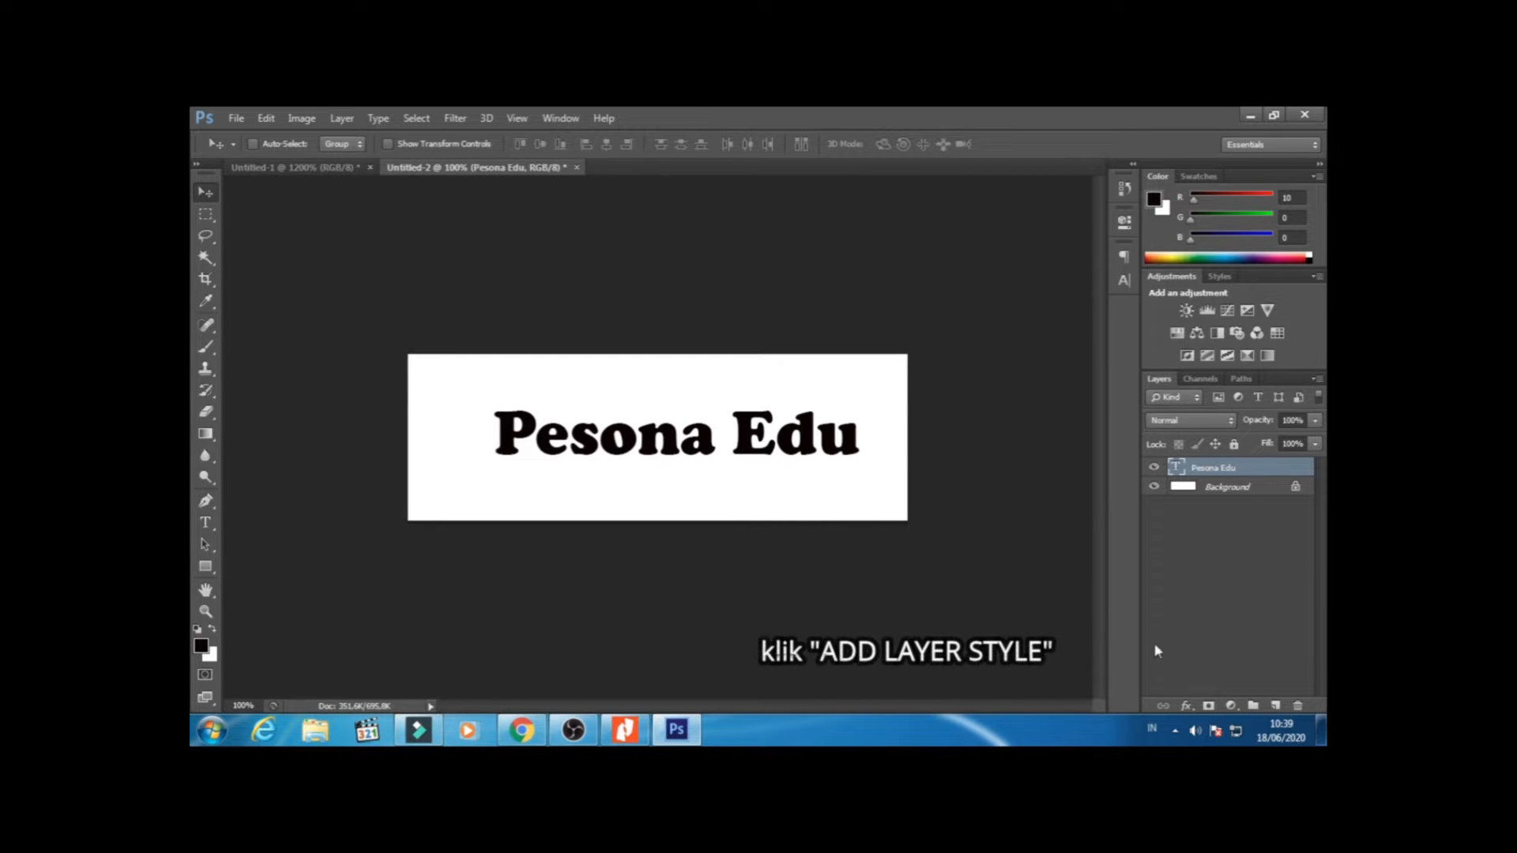
- Give the Pesona Edu layer a default Drop Shadow and a smooth Inner Bevel with 215% depth and 8 px size
click(1185, 706)
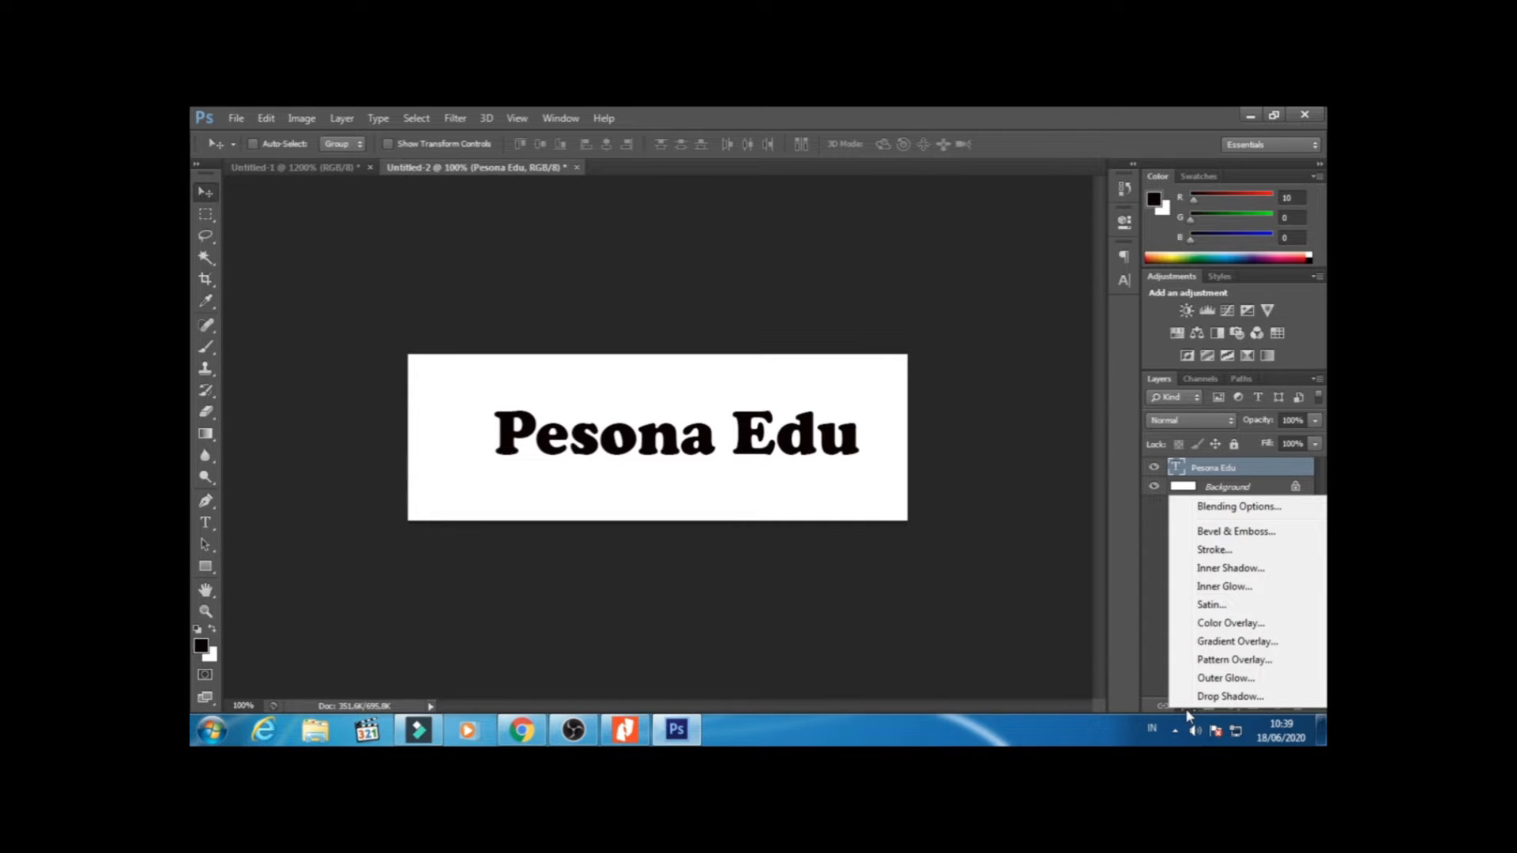
click(1273, 698)
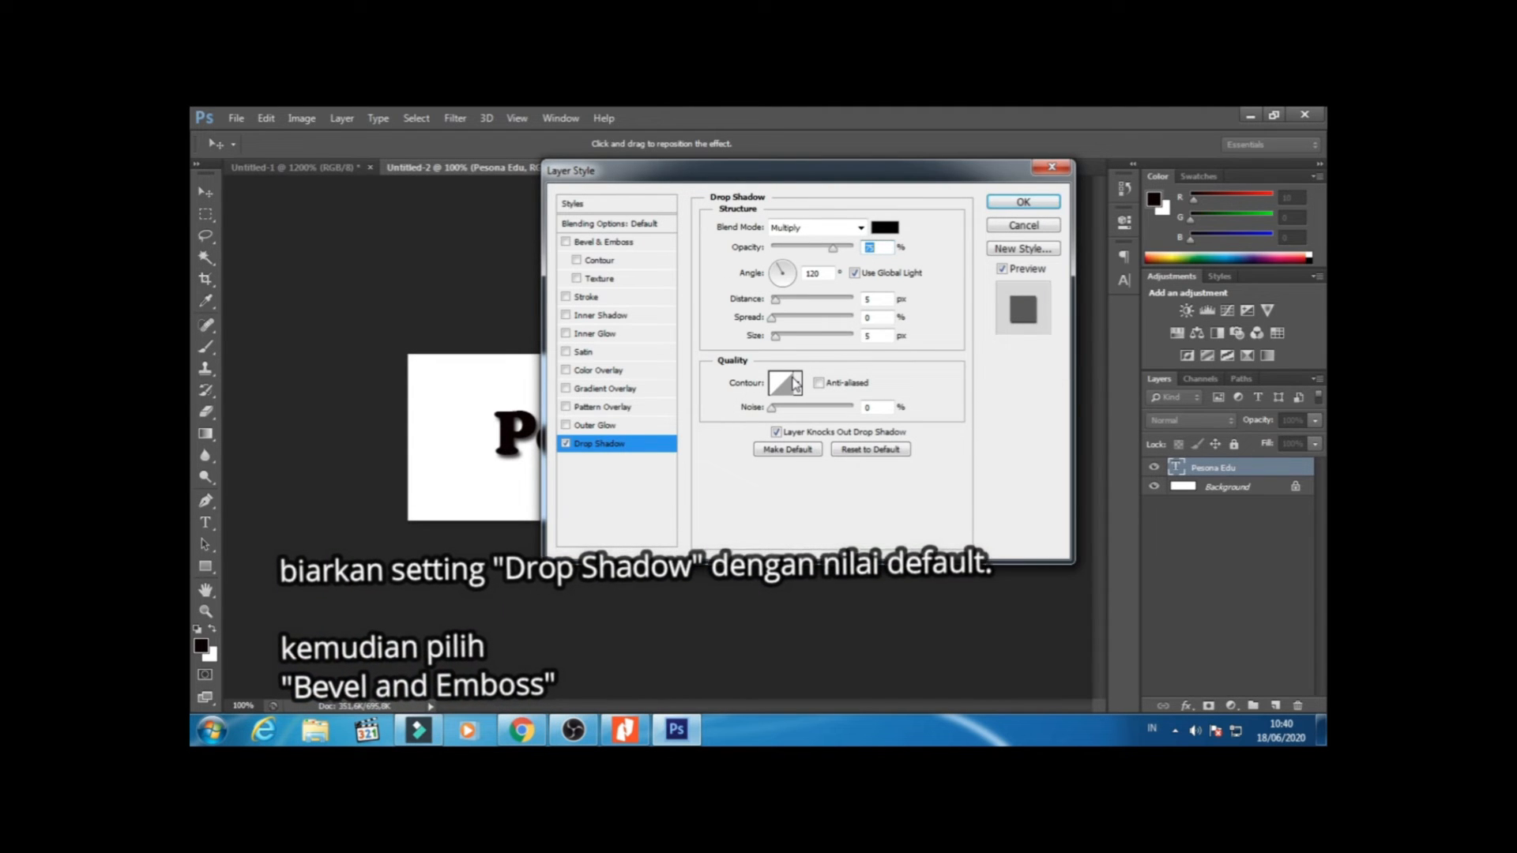
click(613, 243)
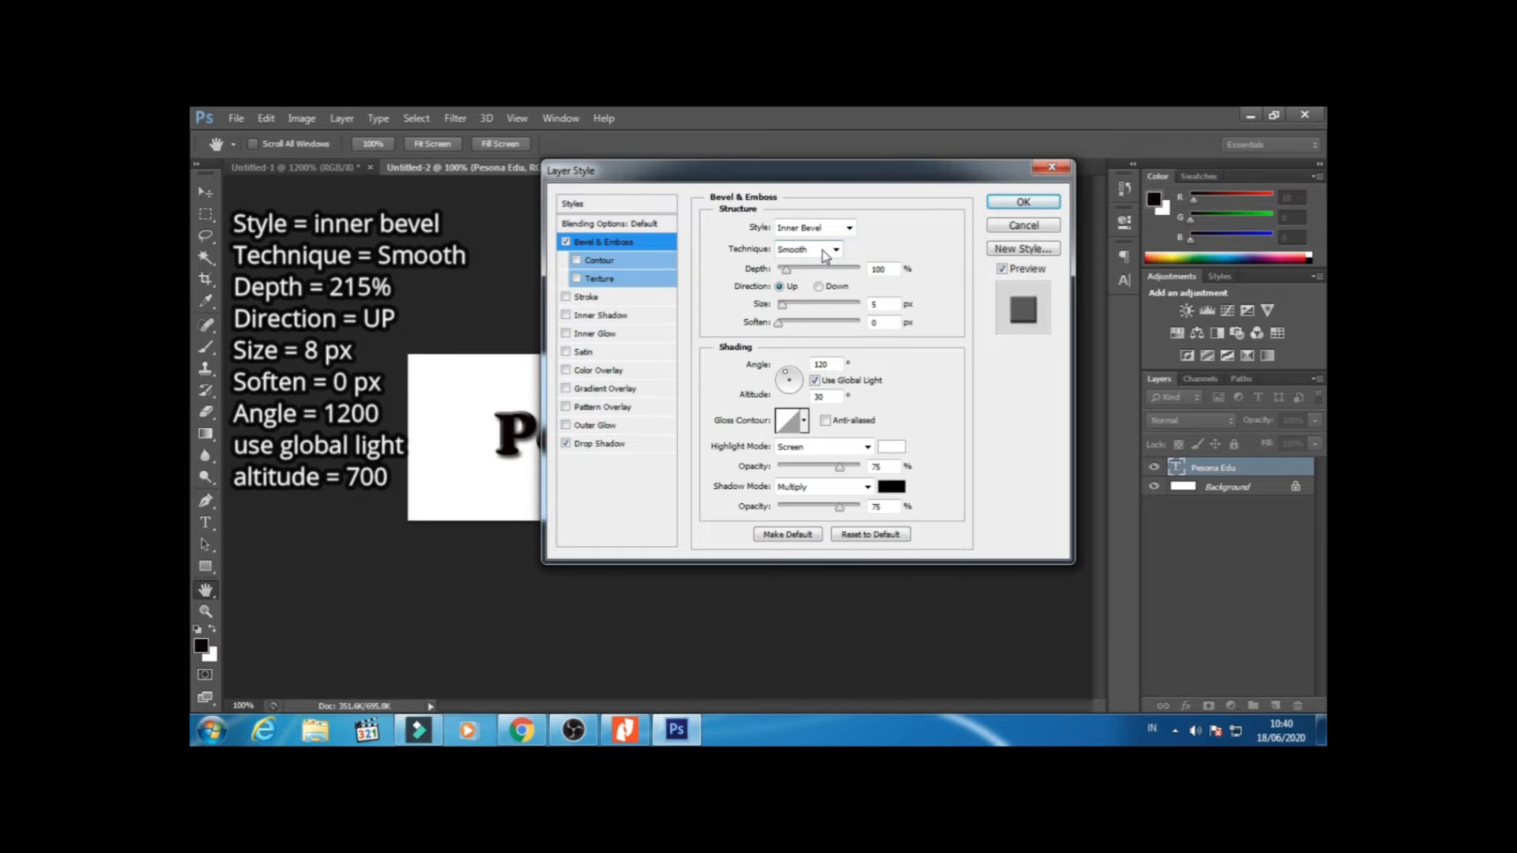
double_click(891, 269)
text(2)
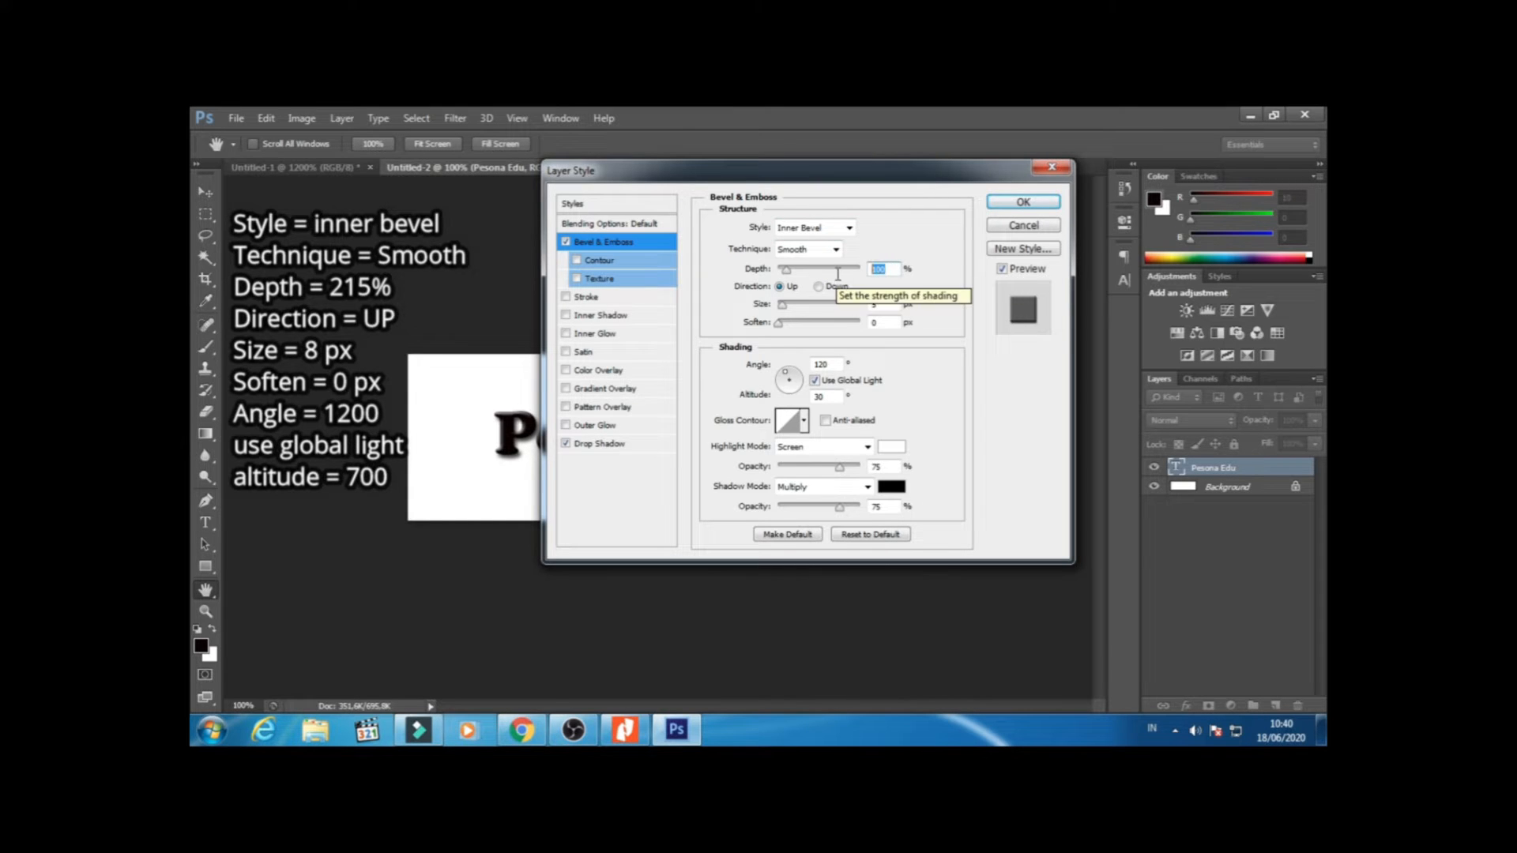
text(15)
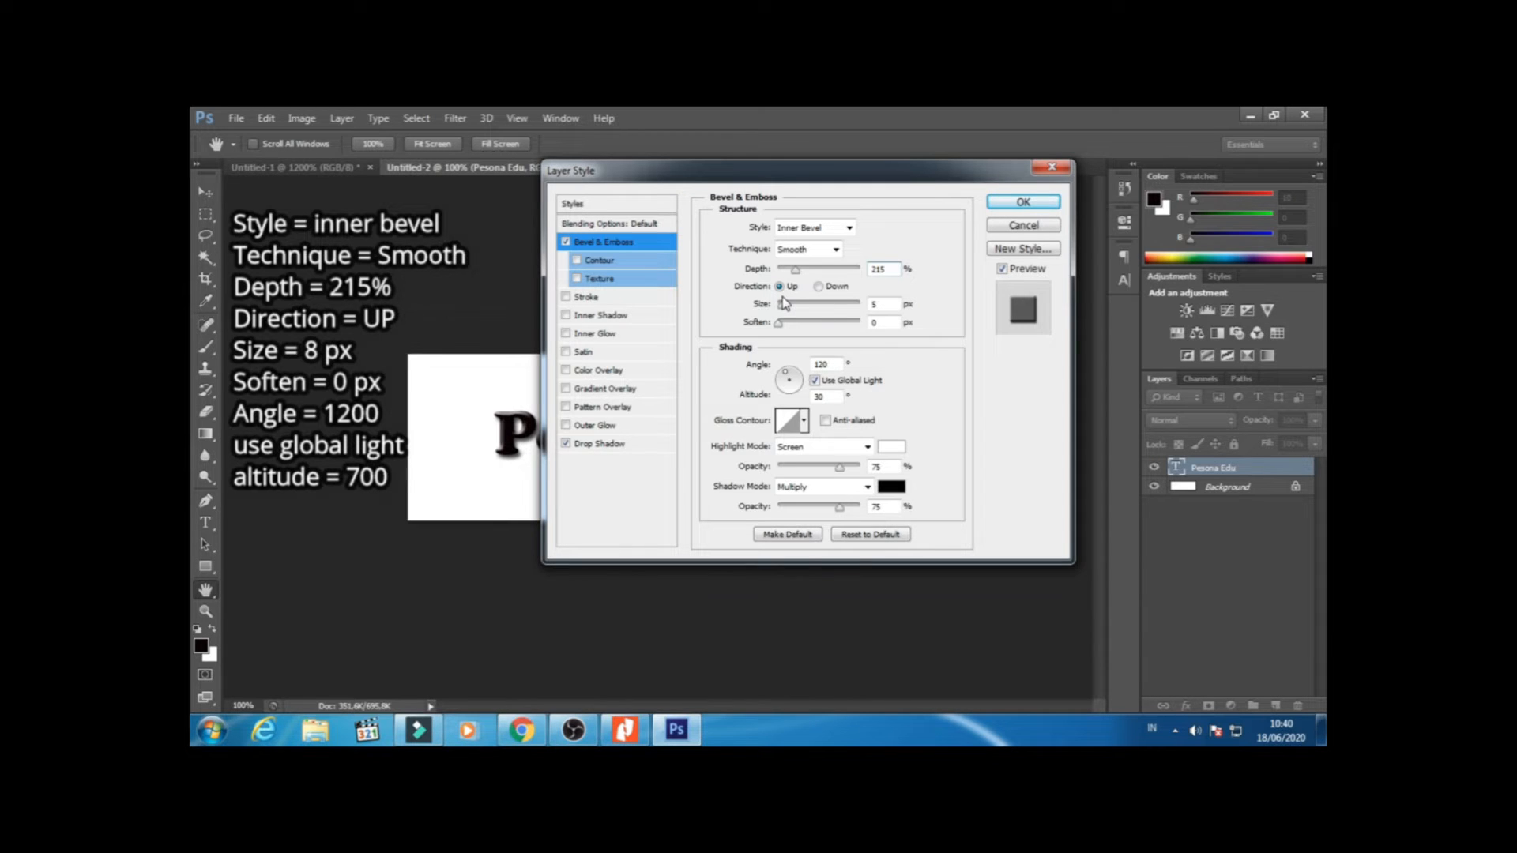
double_click(877, 304)
text(8)
- Set the bevel's altitude to 70° and its shadow opacity to 50%, and apply the layer style
double_click(827, 396)
text(70)
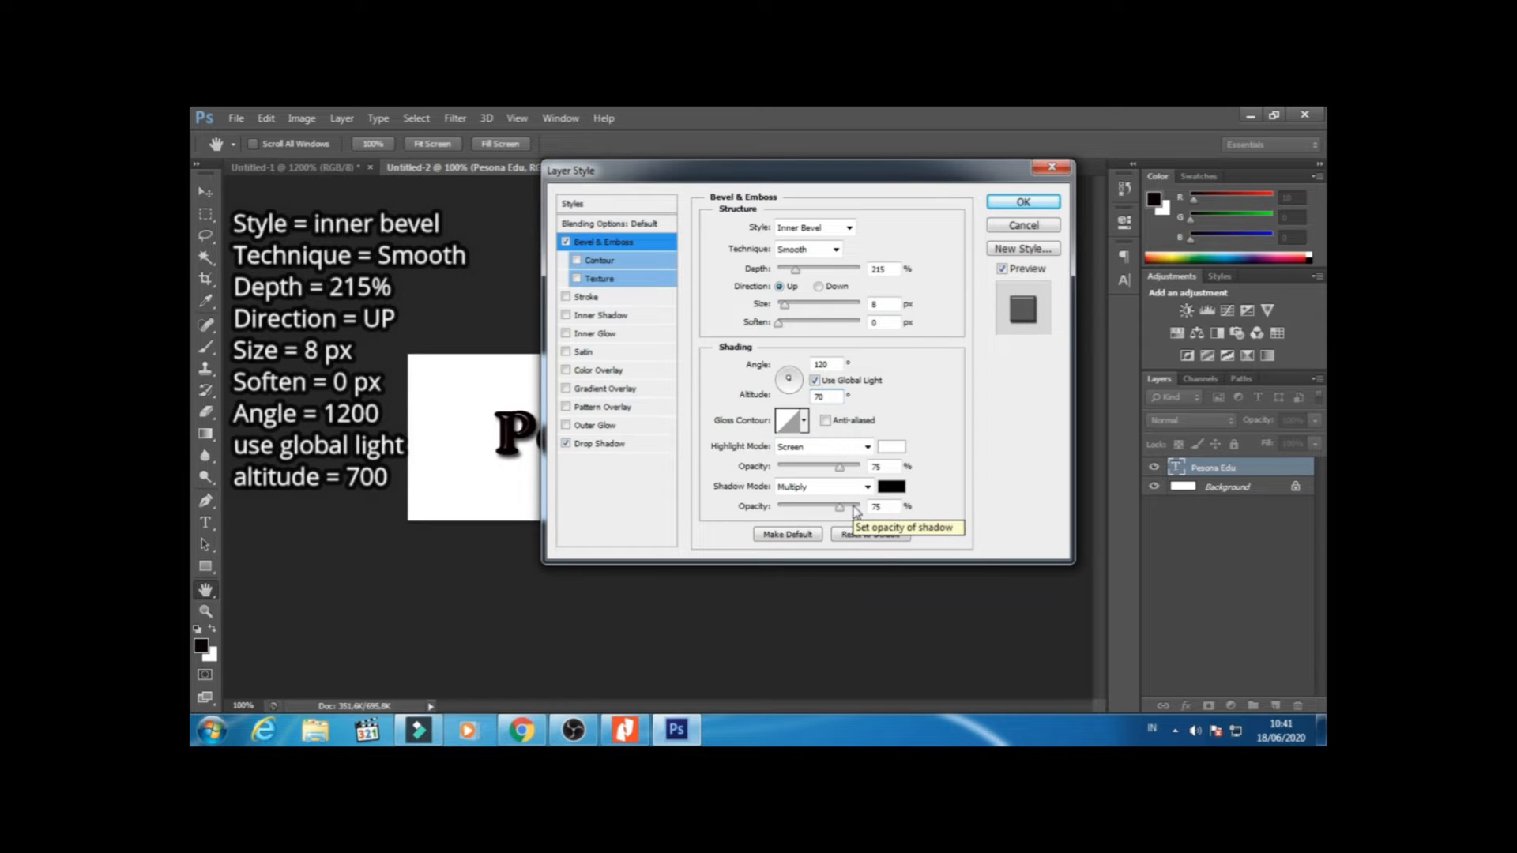
drag(881, 506, 849, 505)
text(50)
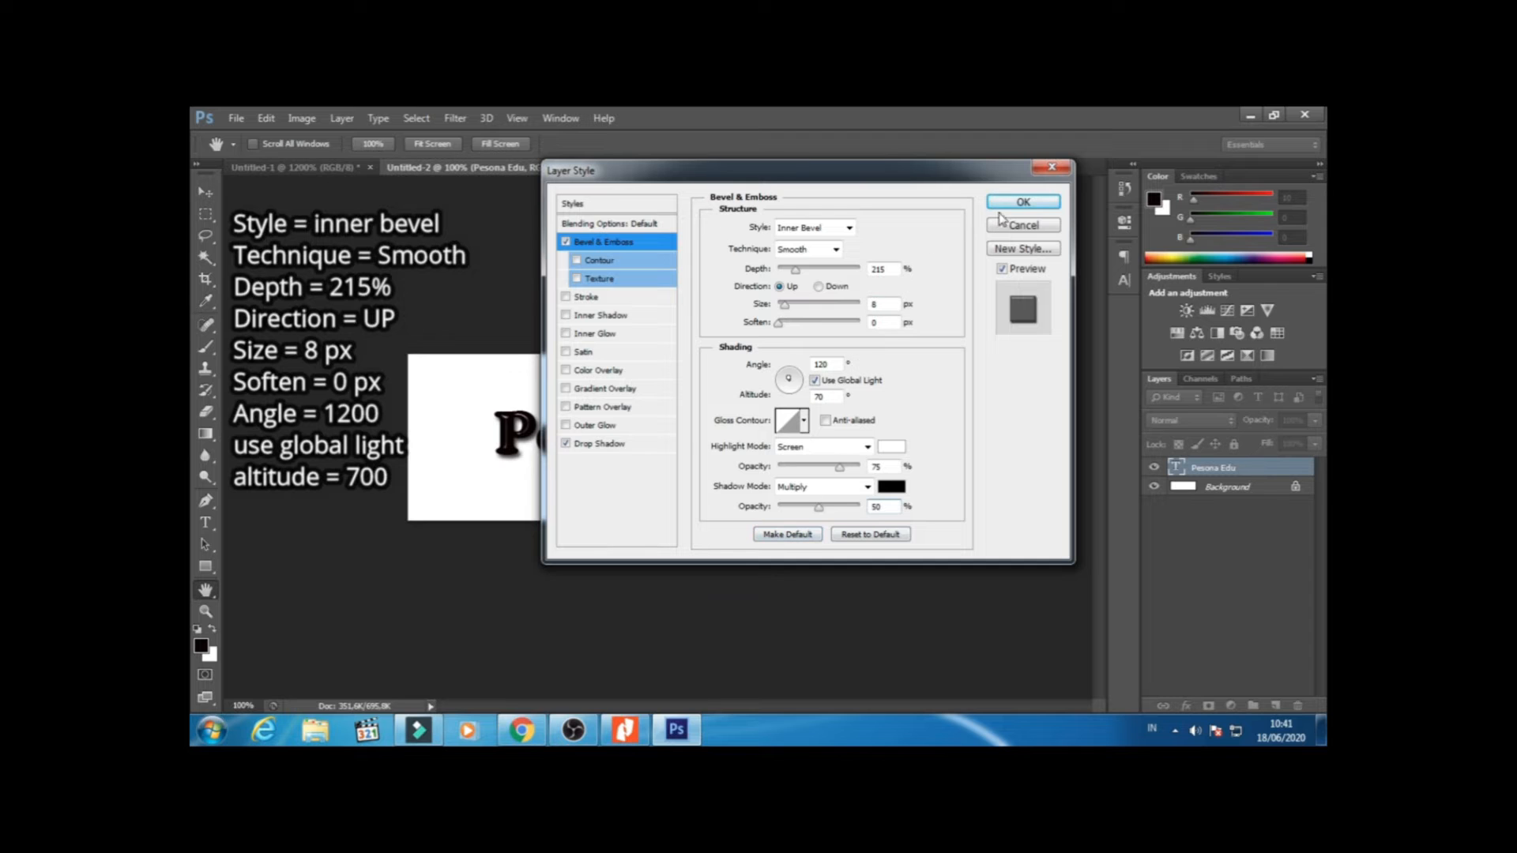
click(1027, 203)
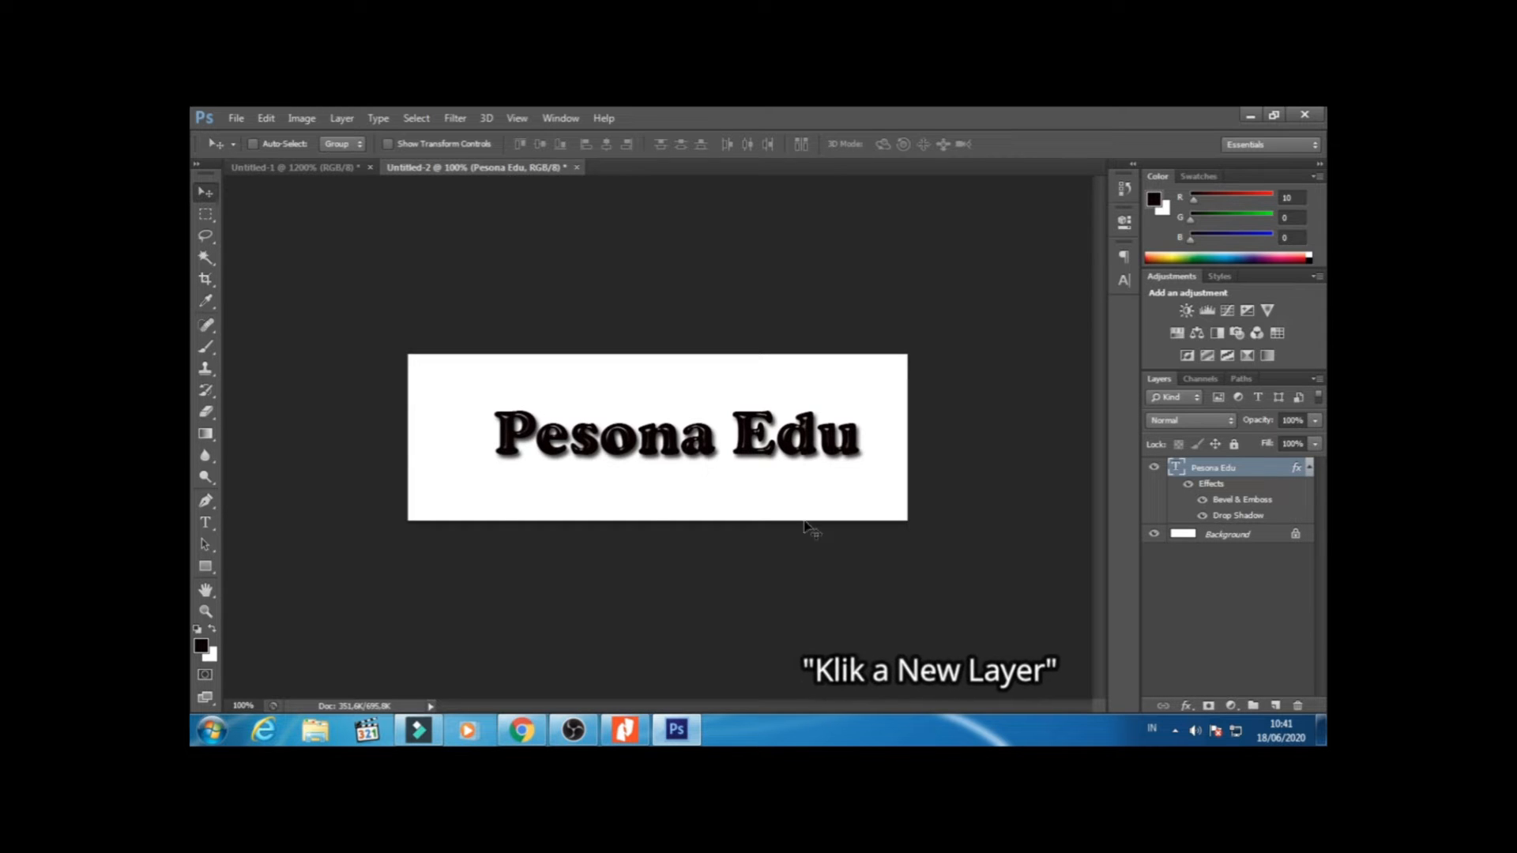
- Add a new layer above the text and fill it with the red and white PesonaEdu pattern at 100% opacity
click(1273, 707)
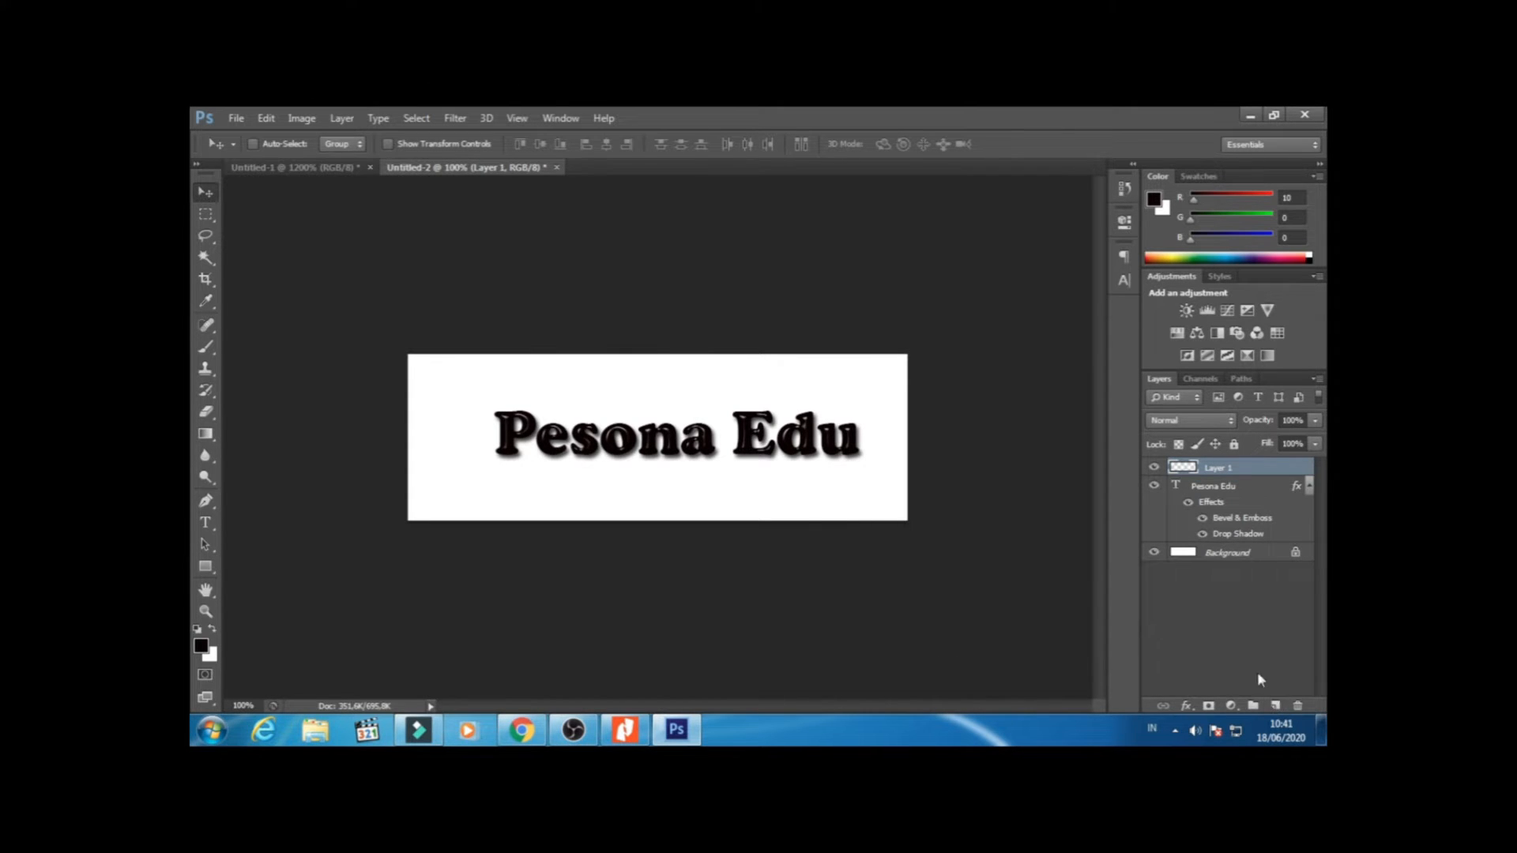
click(266, 118)
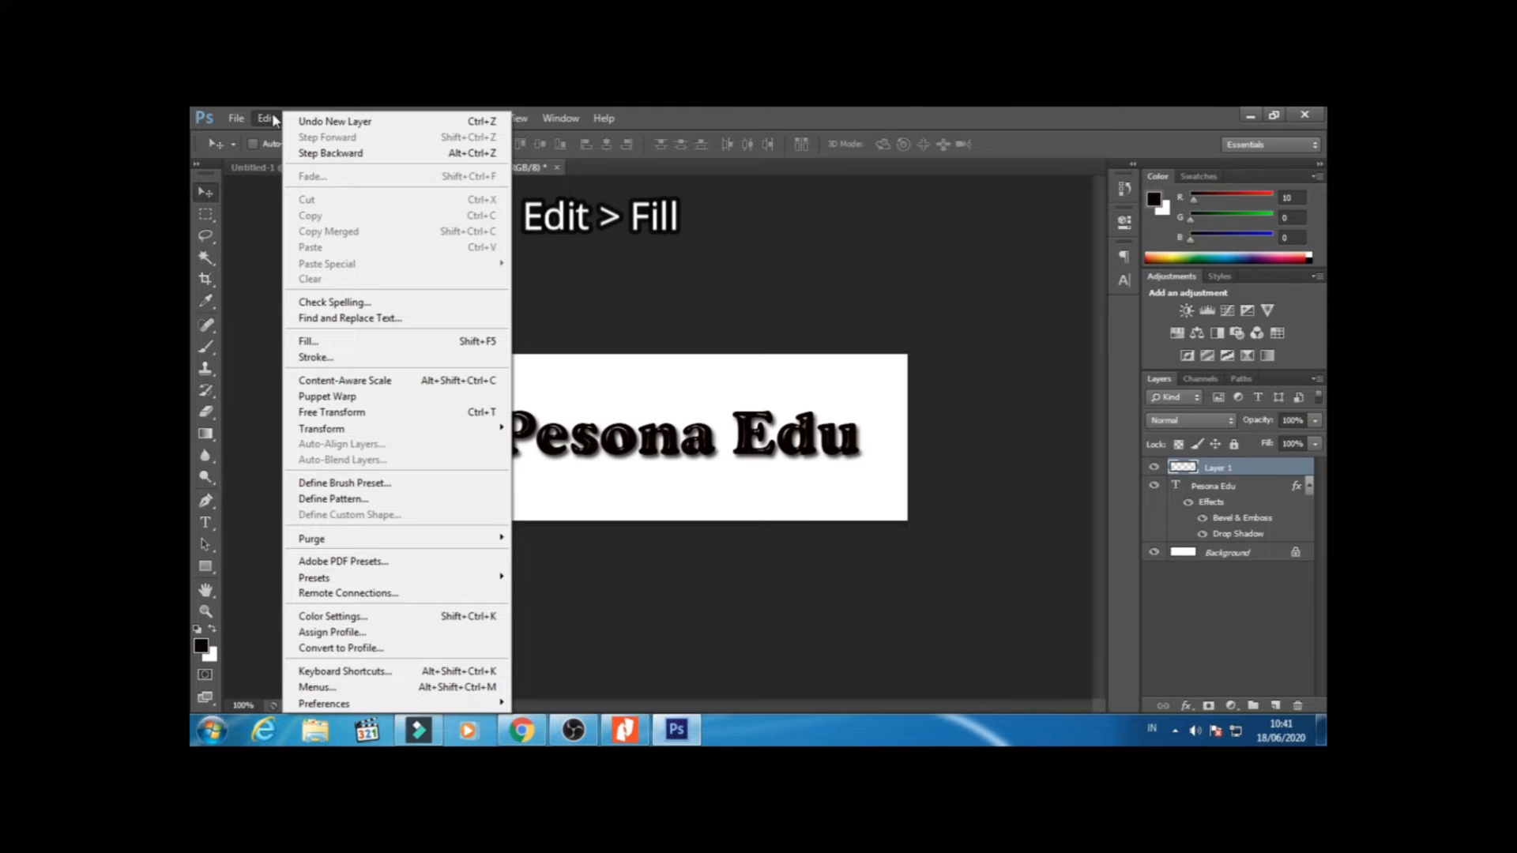
click(399, 350)
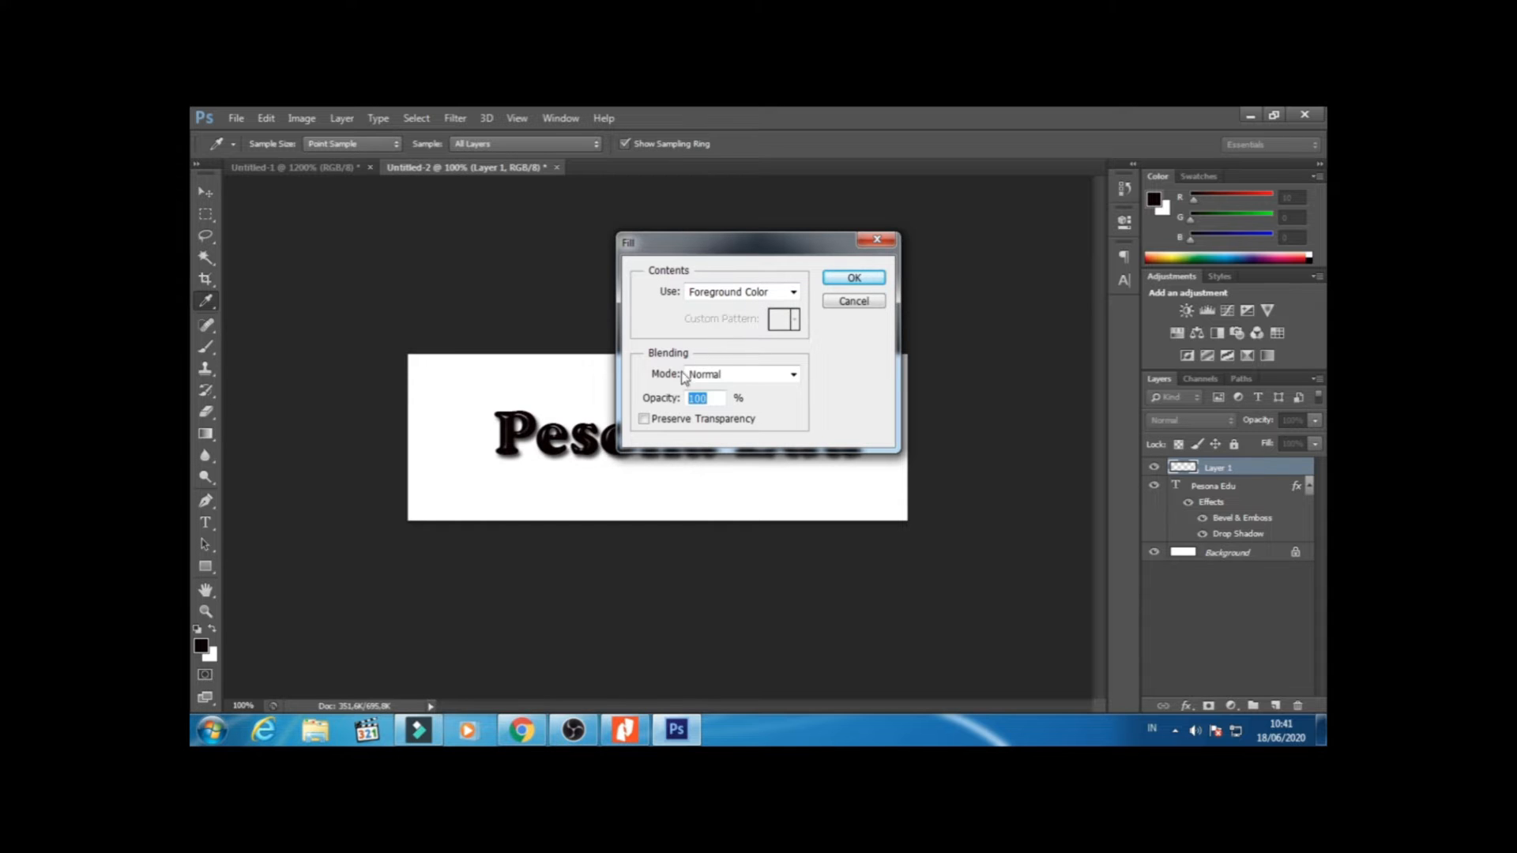
click(792, 292)
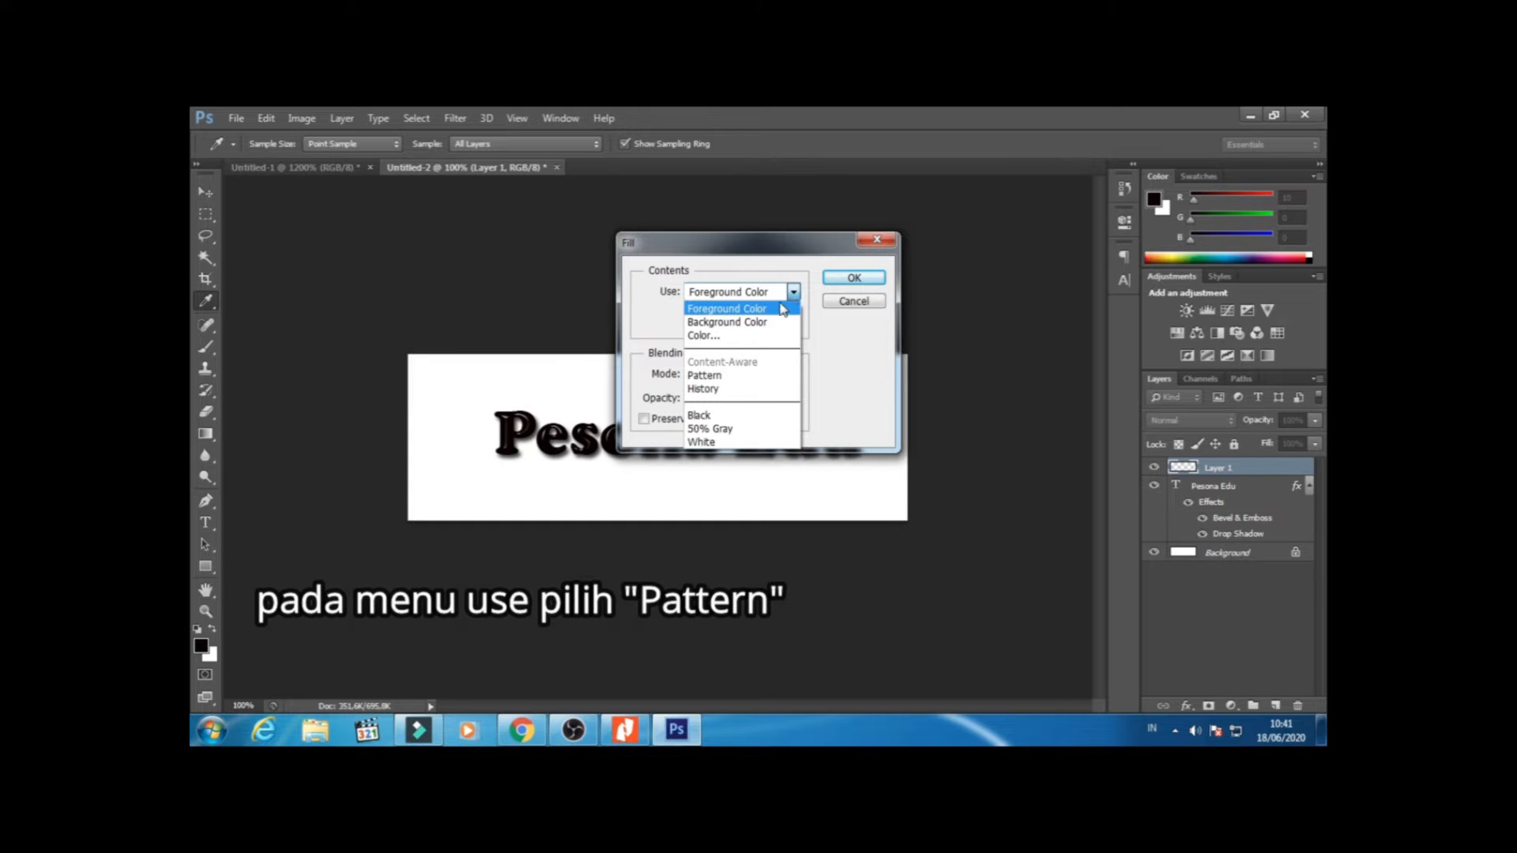
click(753, 380)
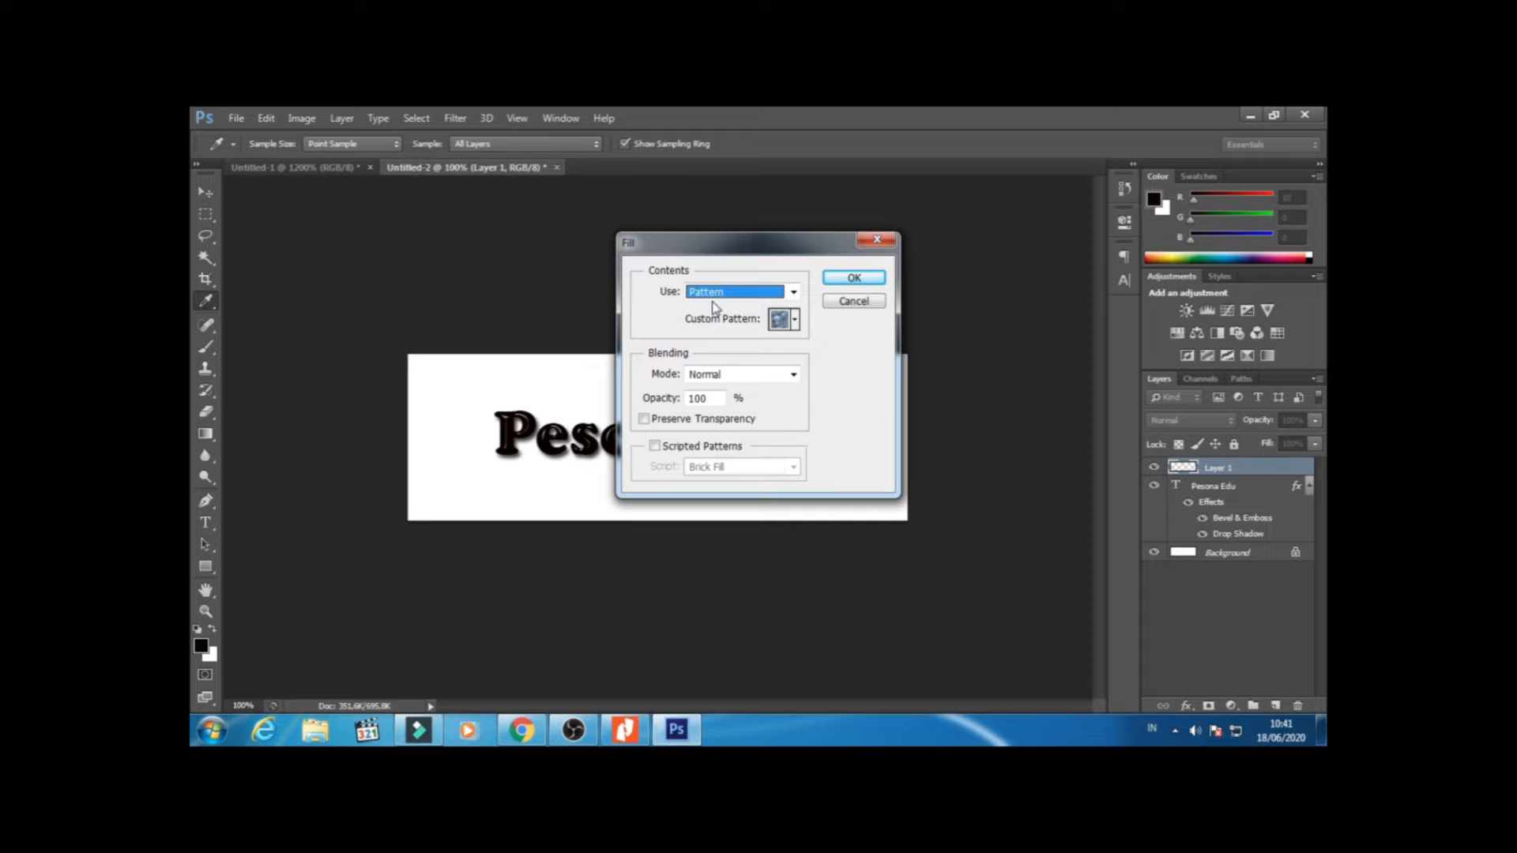
click(795, 319)
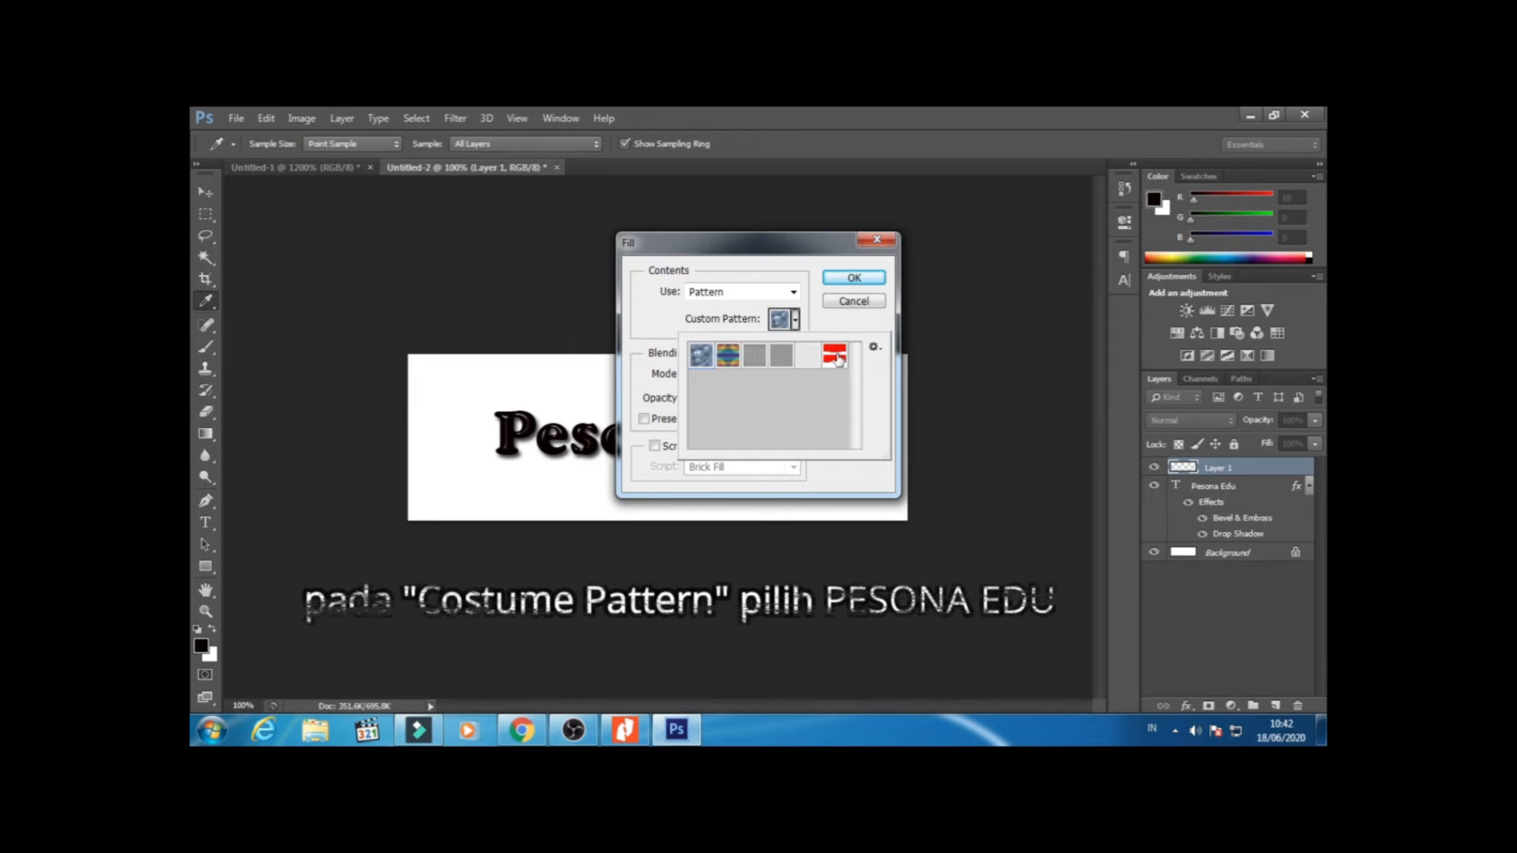
click(836, 357)
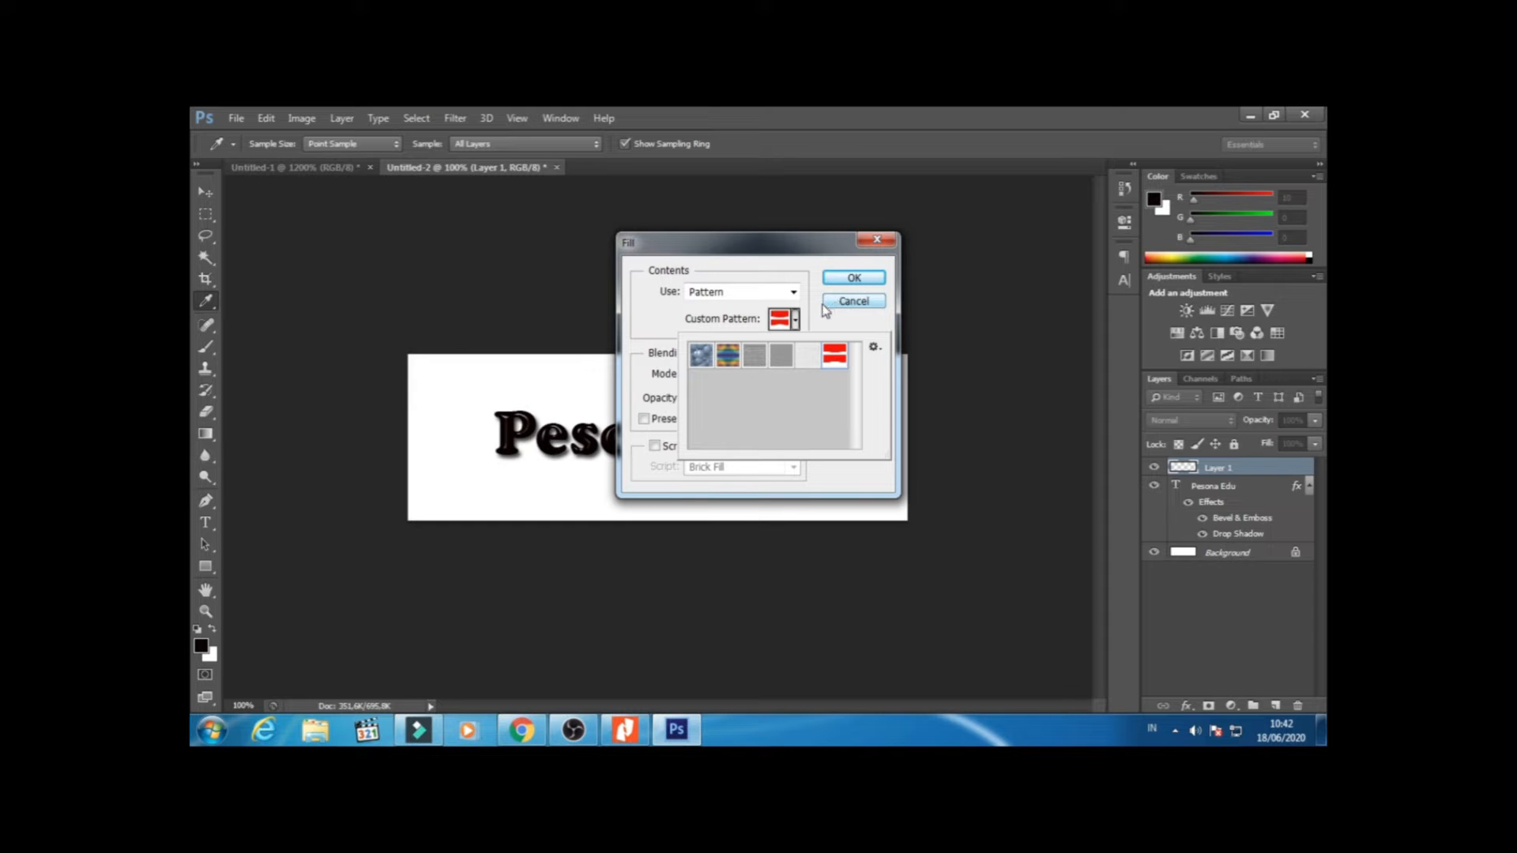
click(841, 278)
click(842, 278)
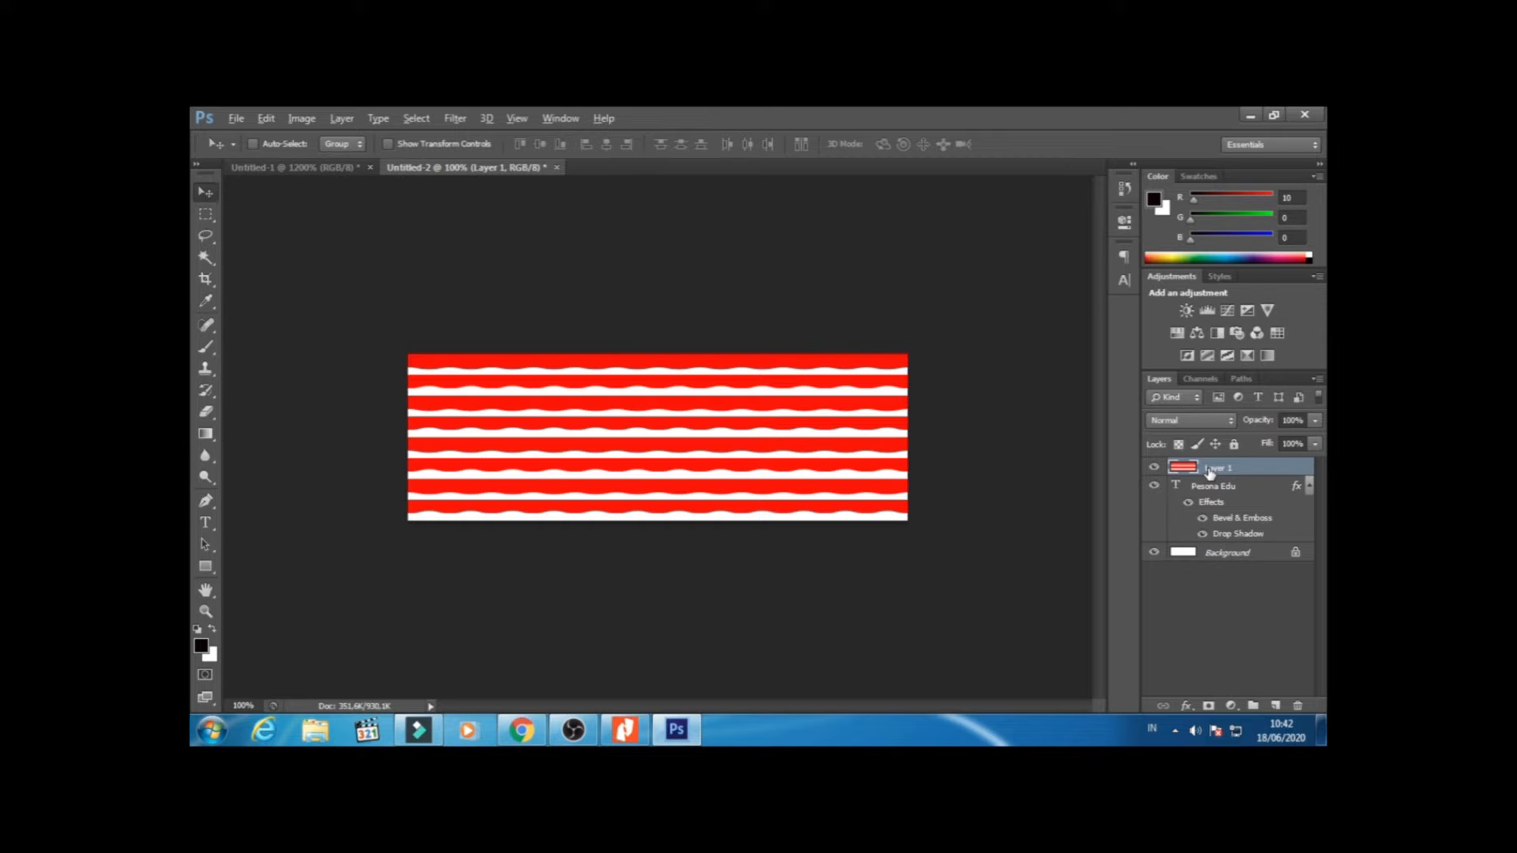
- Reorder the layers so the Pesona Edu text is above the patterned layer, and collapse the text layer's effects list
drag(1209, 472, 1179, 485)
key(ctrl+z)
click(1153, 467)
click(1153, 467)
mouse_move(1224, 471)
mouse_down()
mouse_move(1222, 488)
mouse_move(1195, 467)
mouse_up()
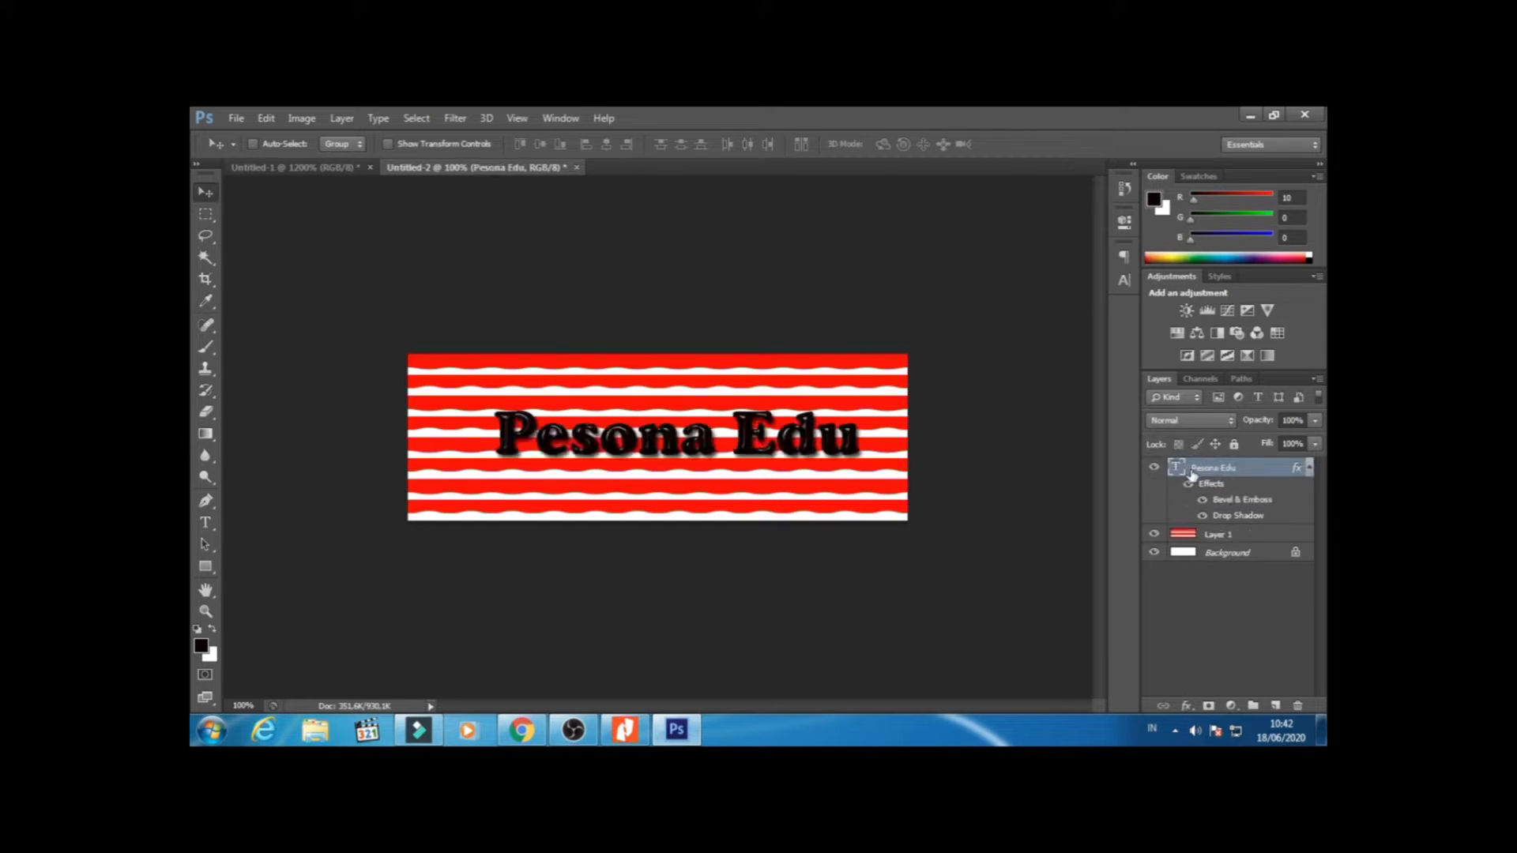
click(1309, 467)
drag(1217, 469, 1236, 472)
- Try clipping the Pesona Edu text layer to the patterned Layer 1, and undo the clipping mask
key(alt)
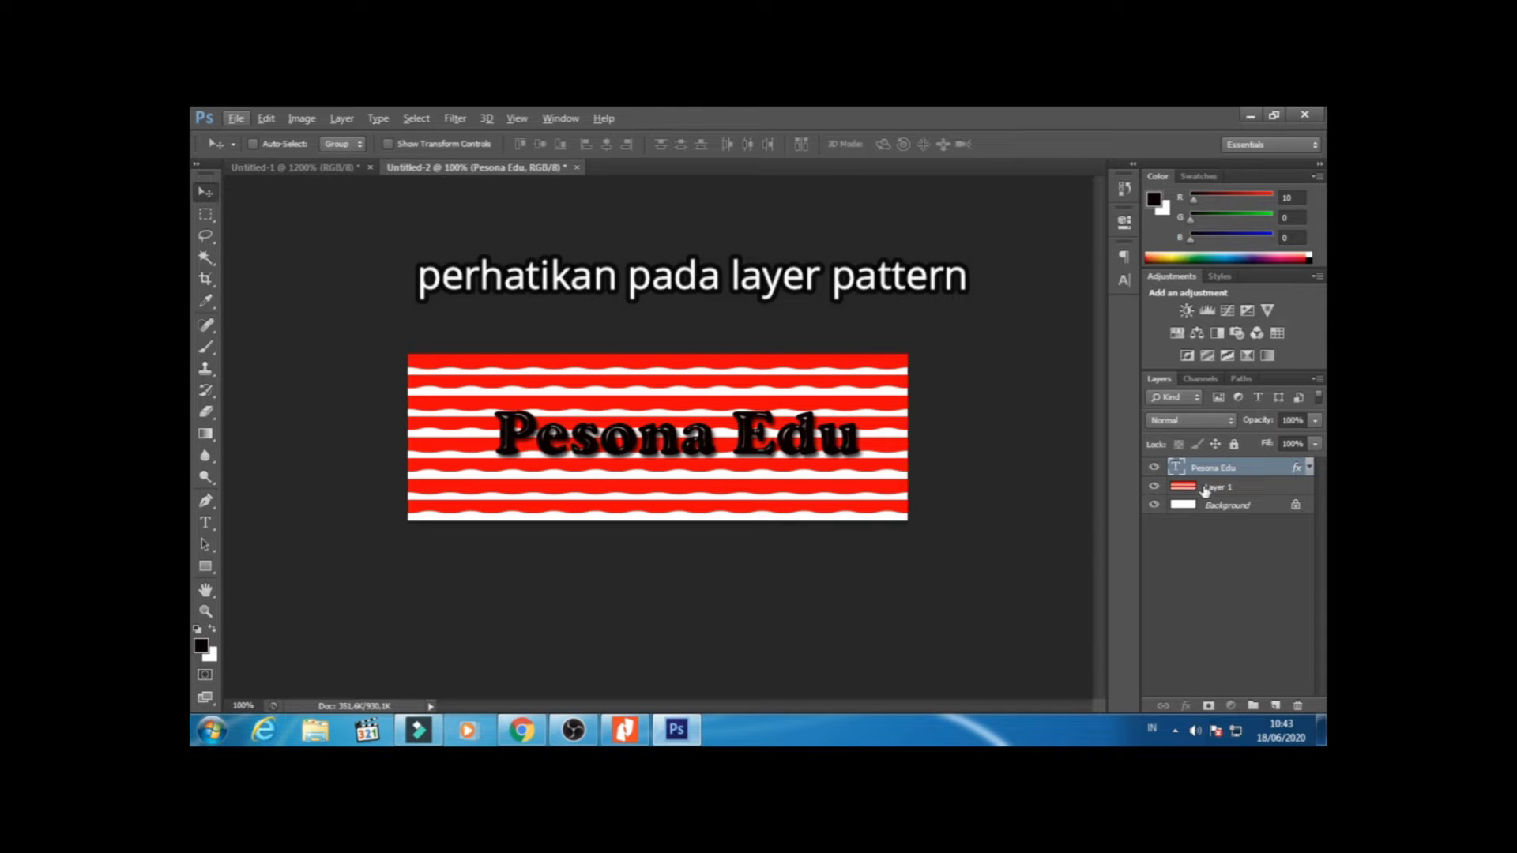
click(1209, 487)
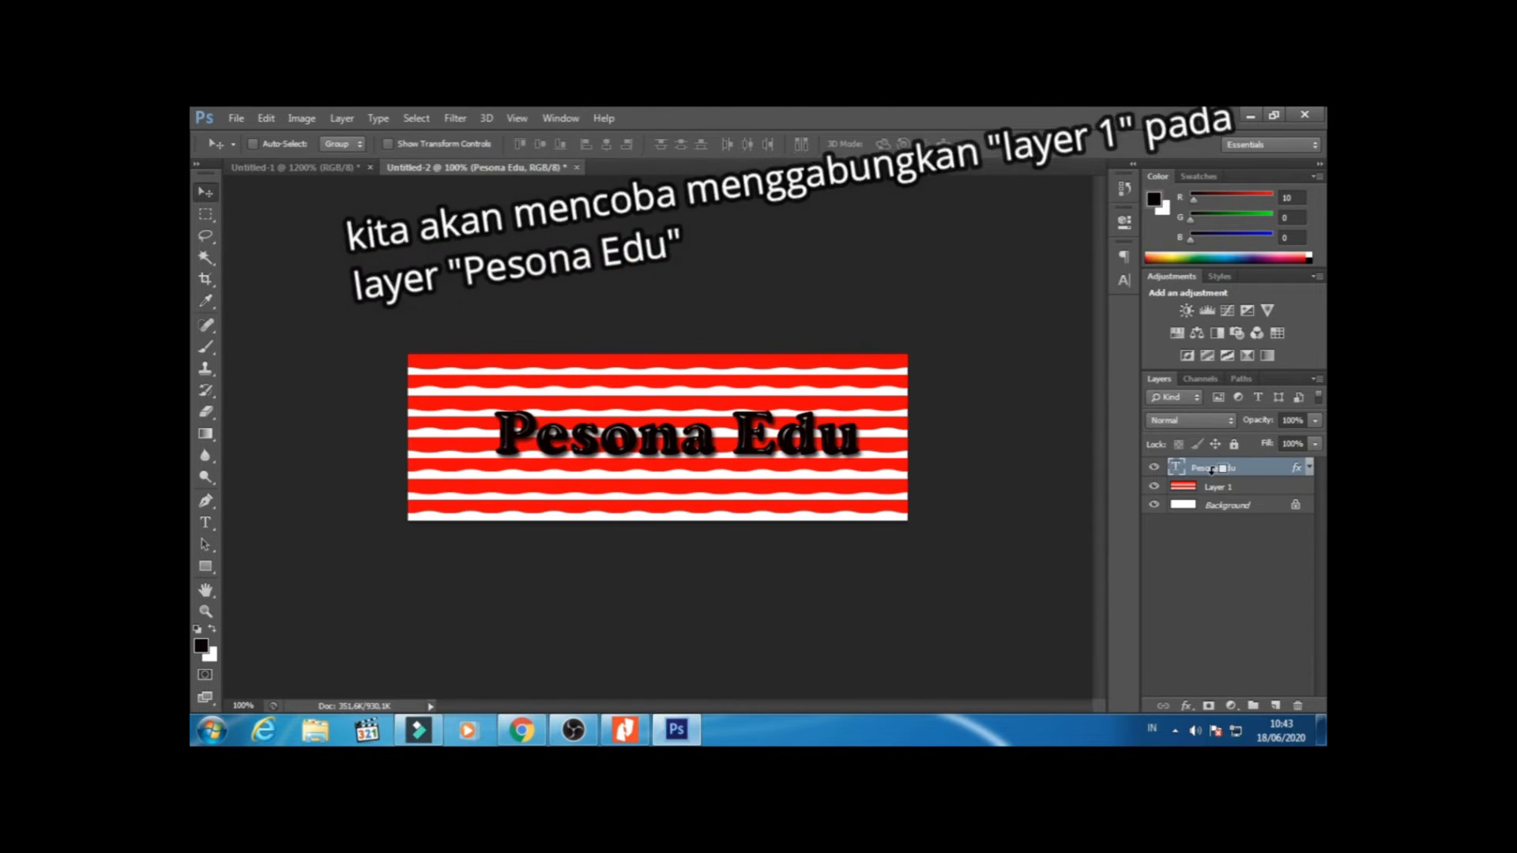
alt+click(1214, 471)
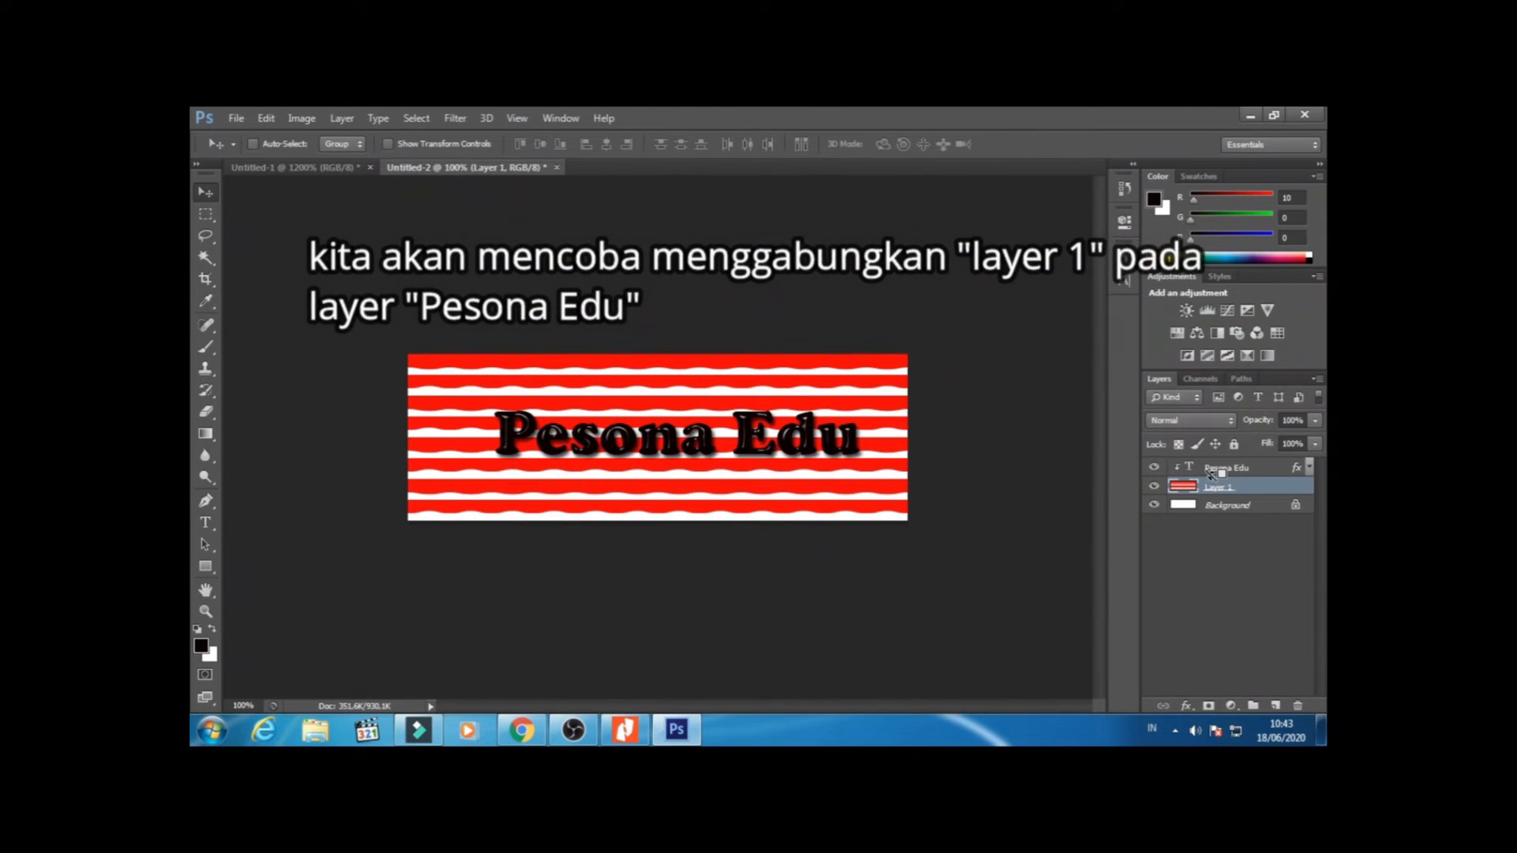
key(ctrl+z)
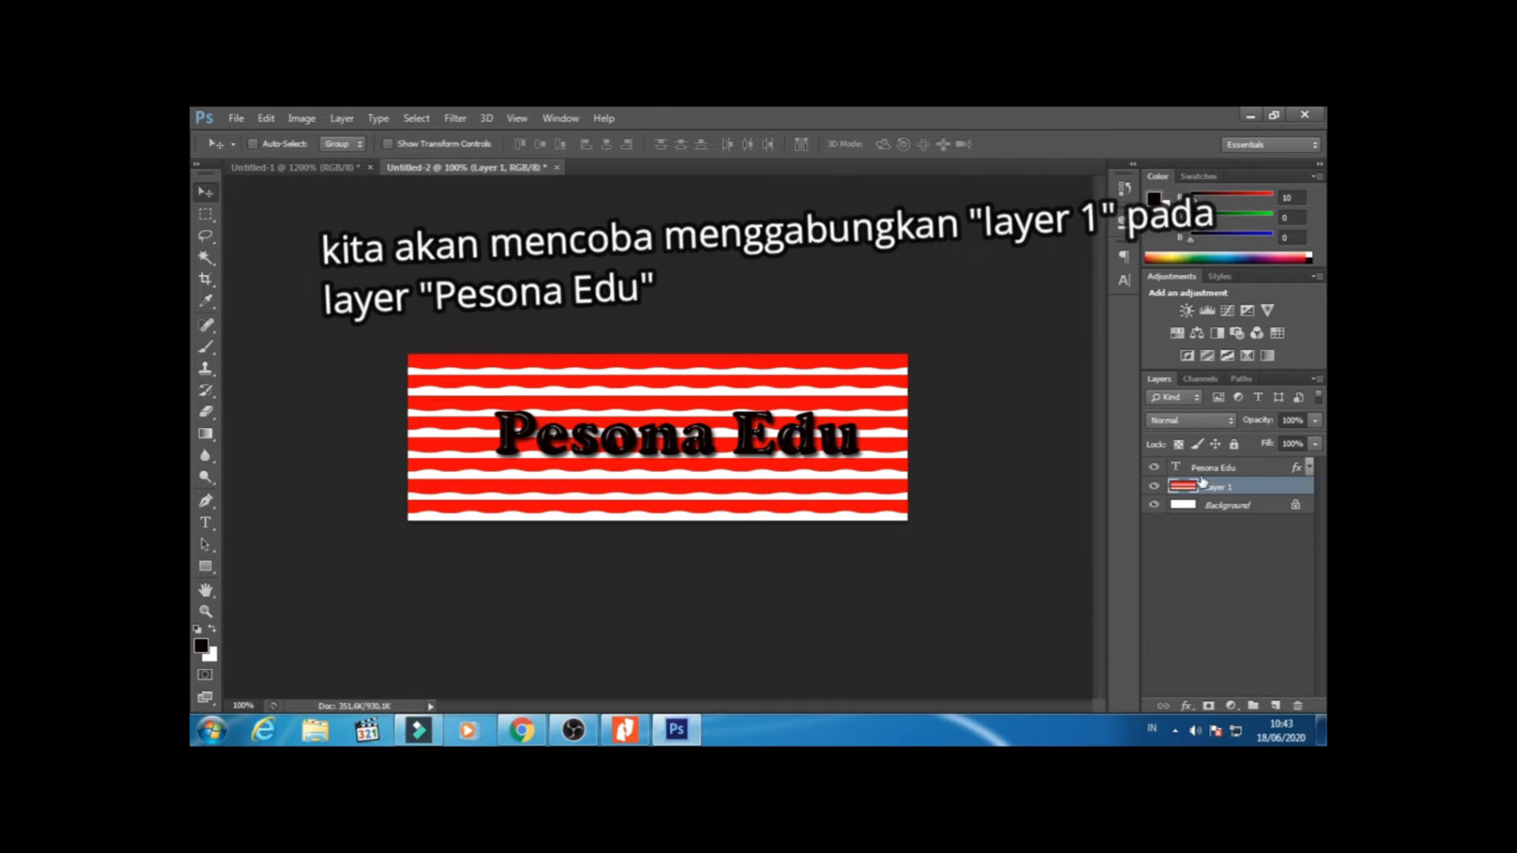
- Move the Pesona Edu text layer below the patterned Layer 1 and clip Layer 1 to the text
click(1214, 469)
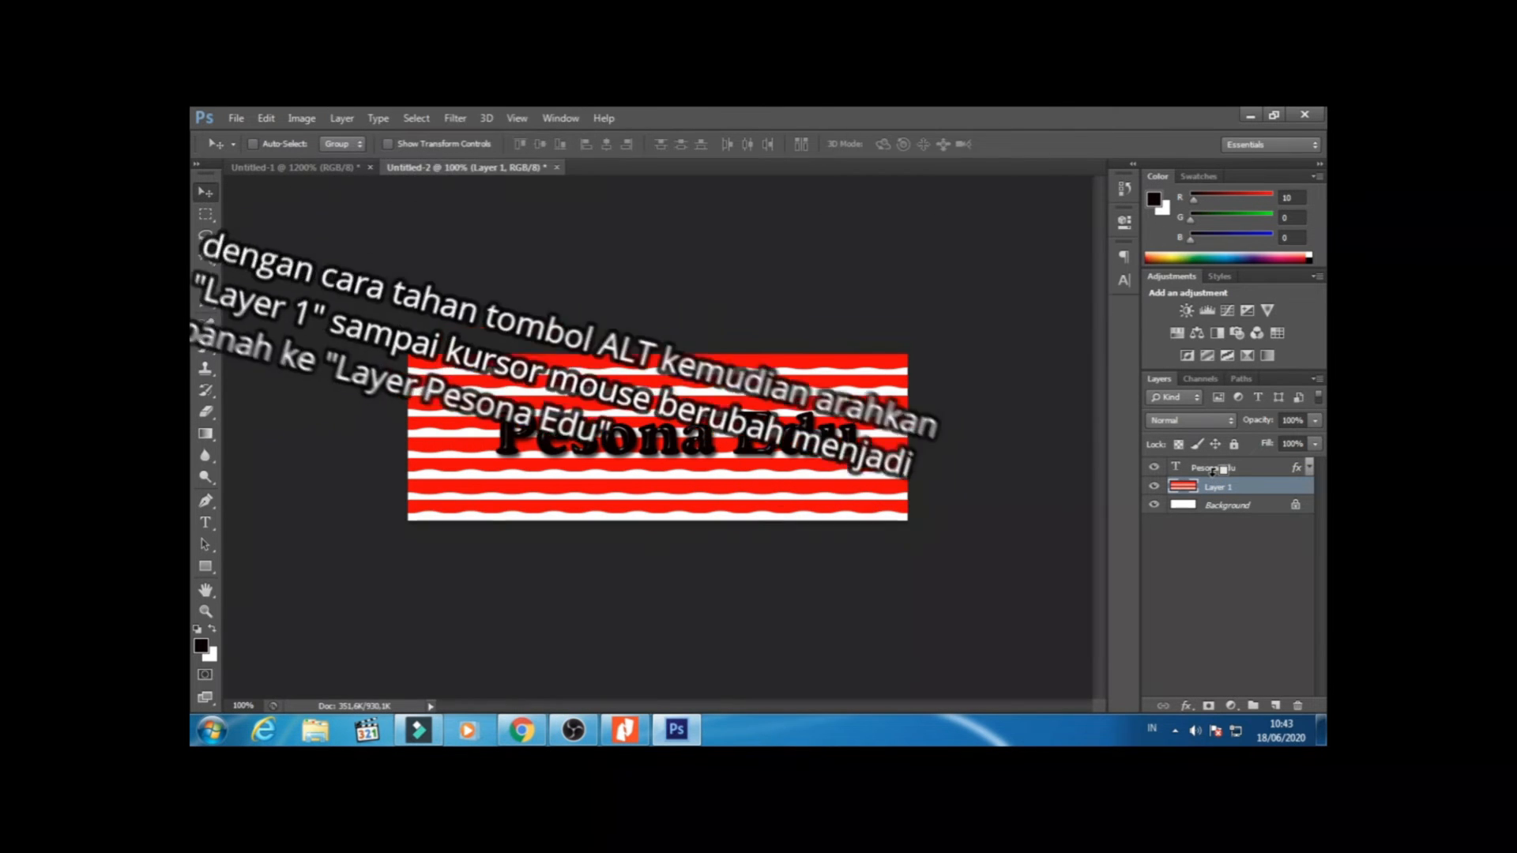
drag(1205, 473, 1210, 491)
click(1189, 471)
alt+click(1187, 476)
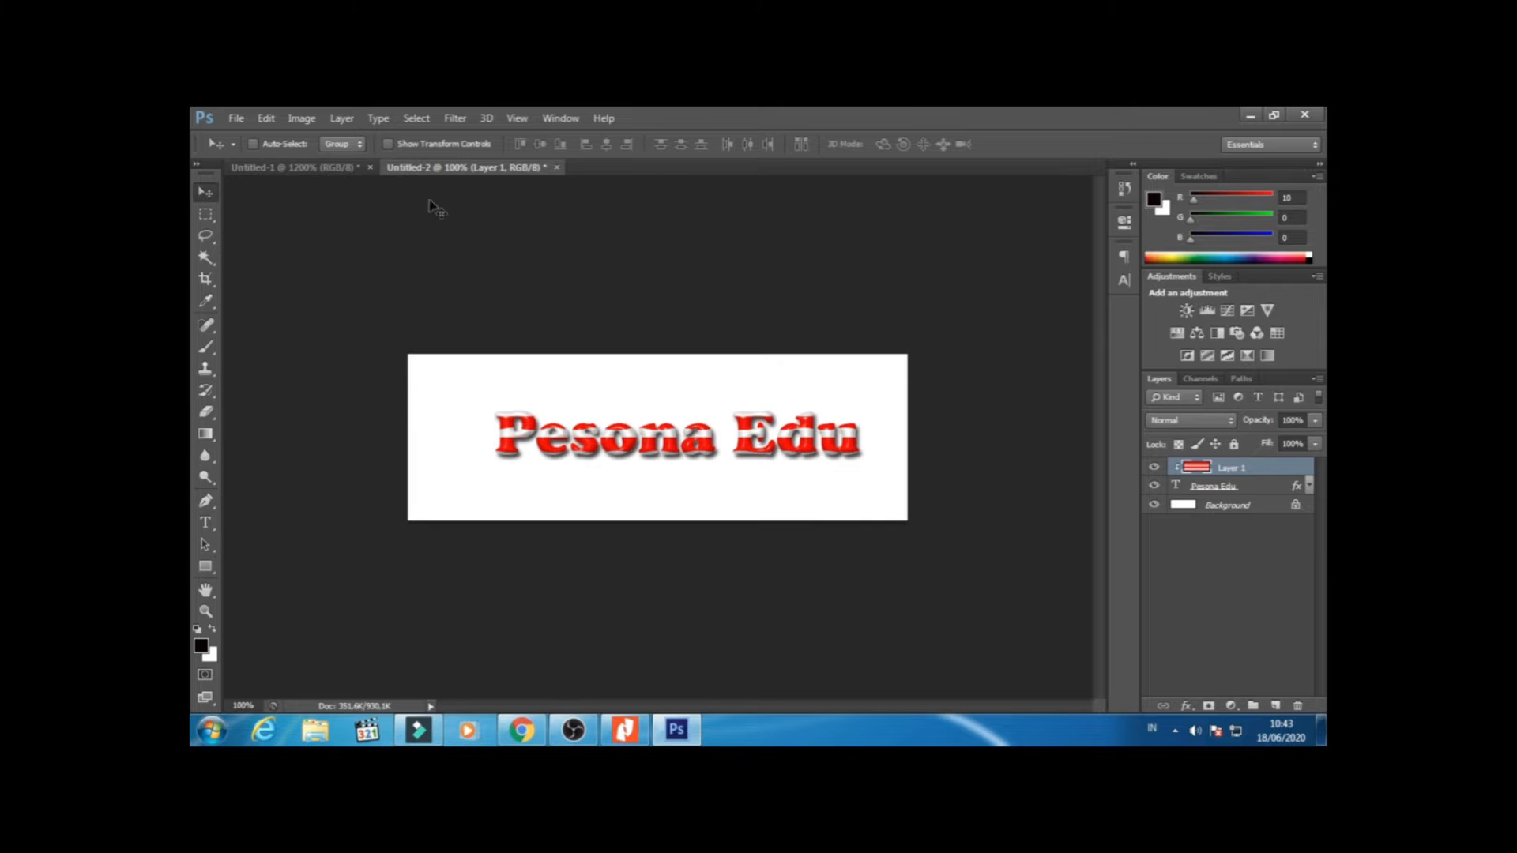
- Free-transform Layer 1, rotating the pattern 35° and stretching it on both long sides to cover all the lettering
click(266, 119)
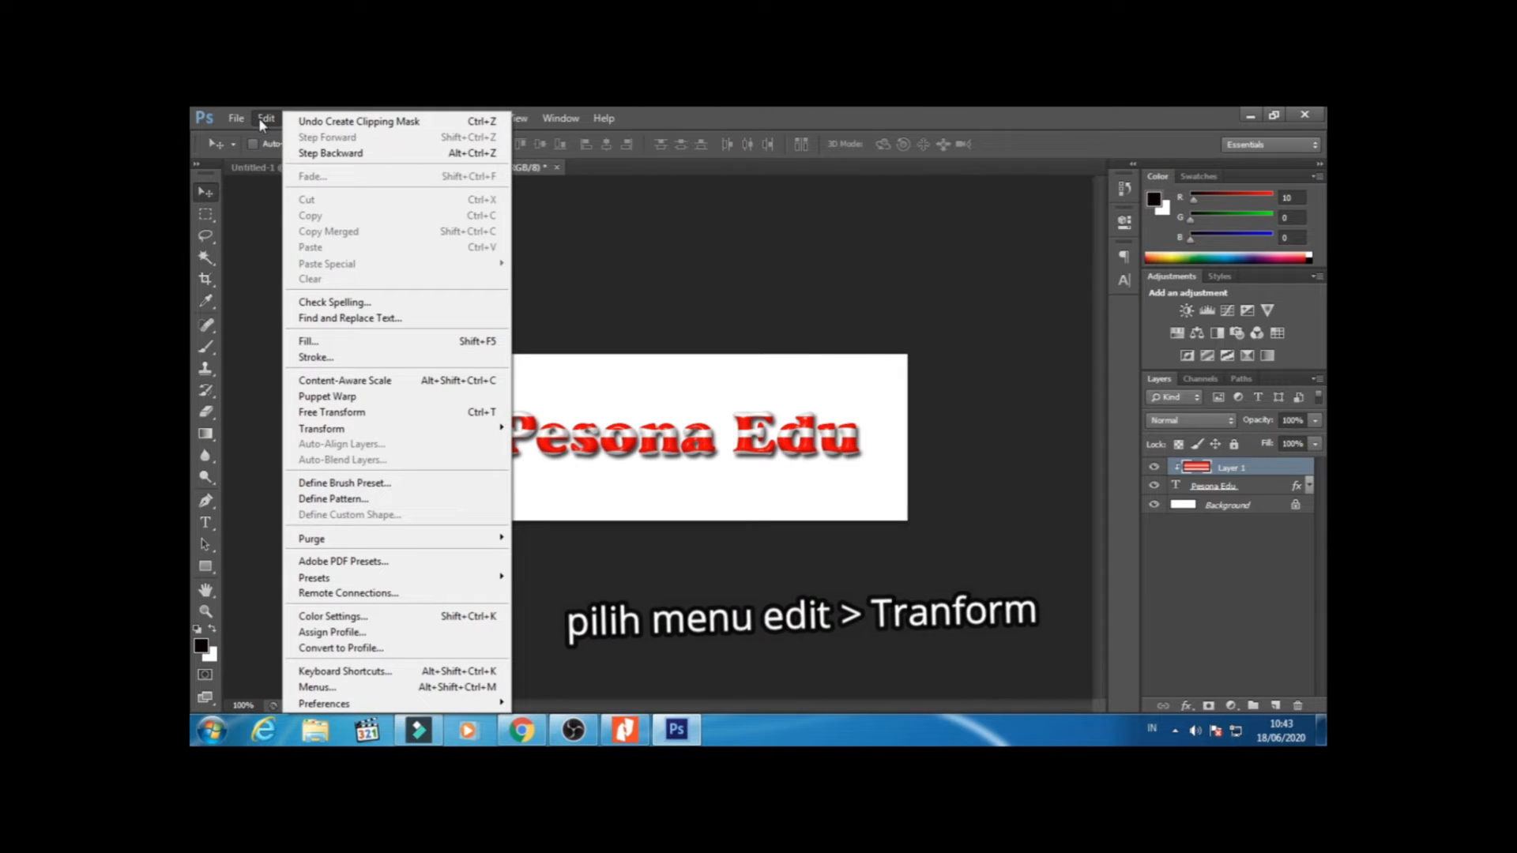
click(367, 414)
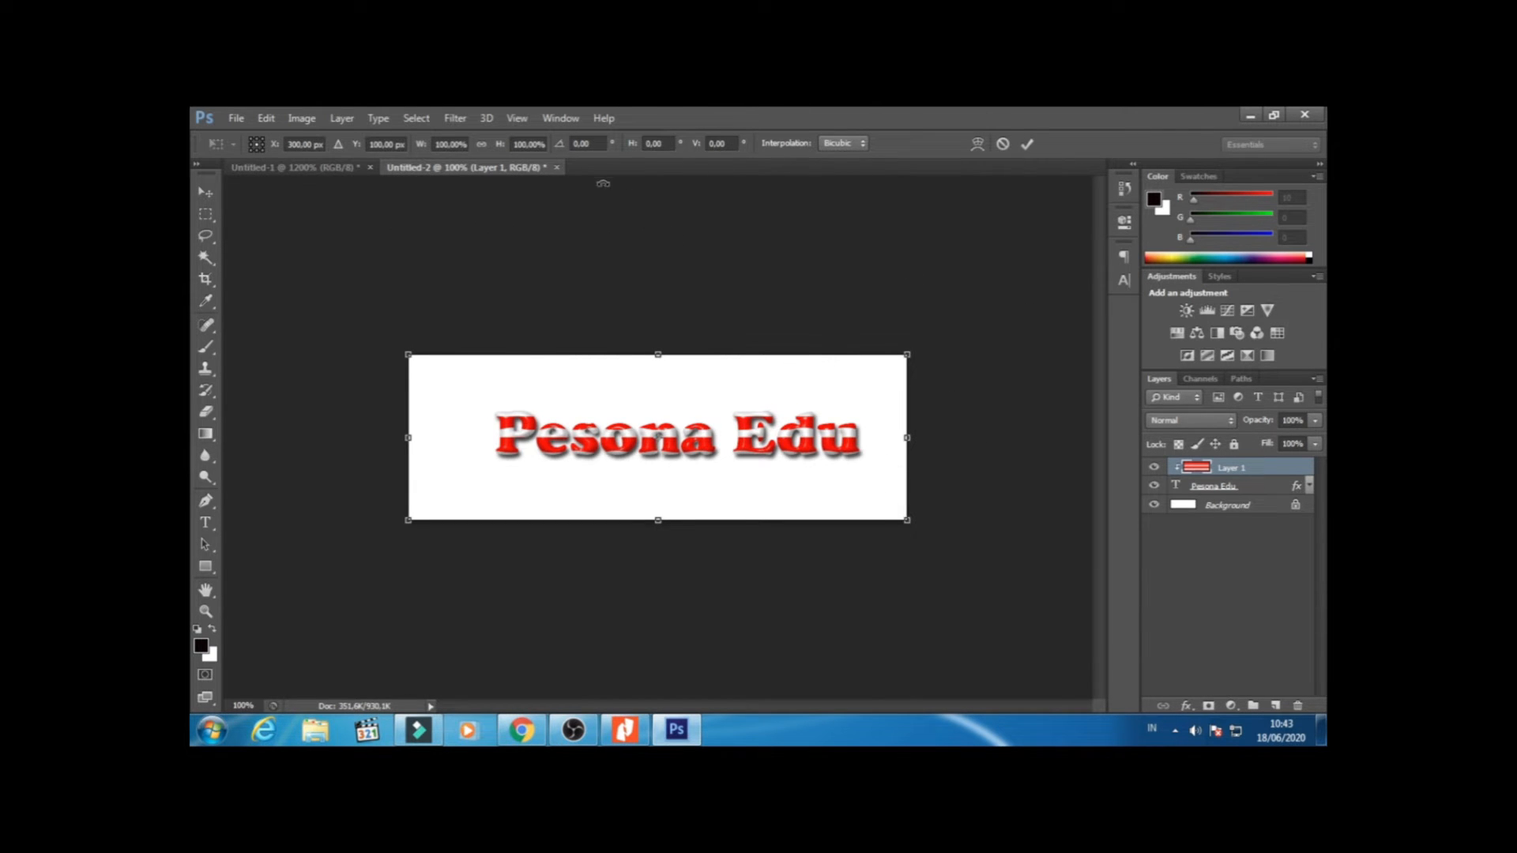
double_click(598, 143)
text(35)
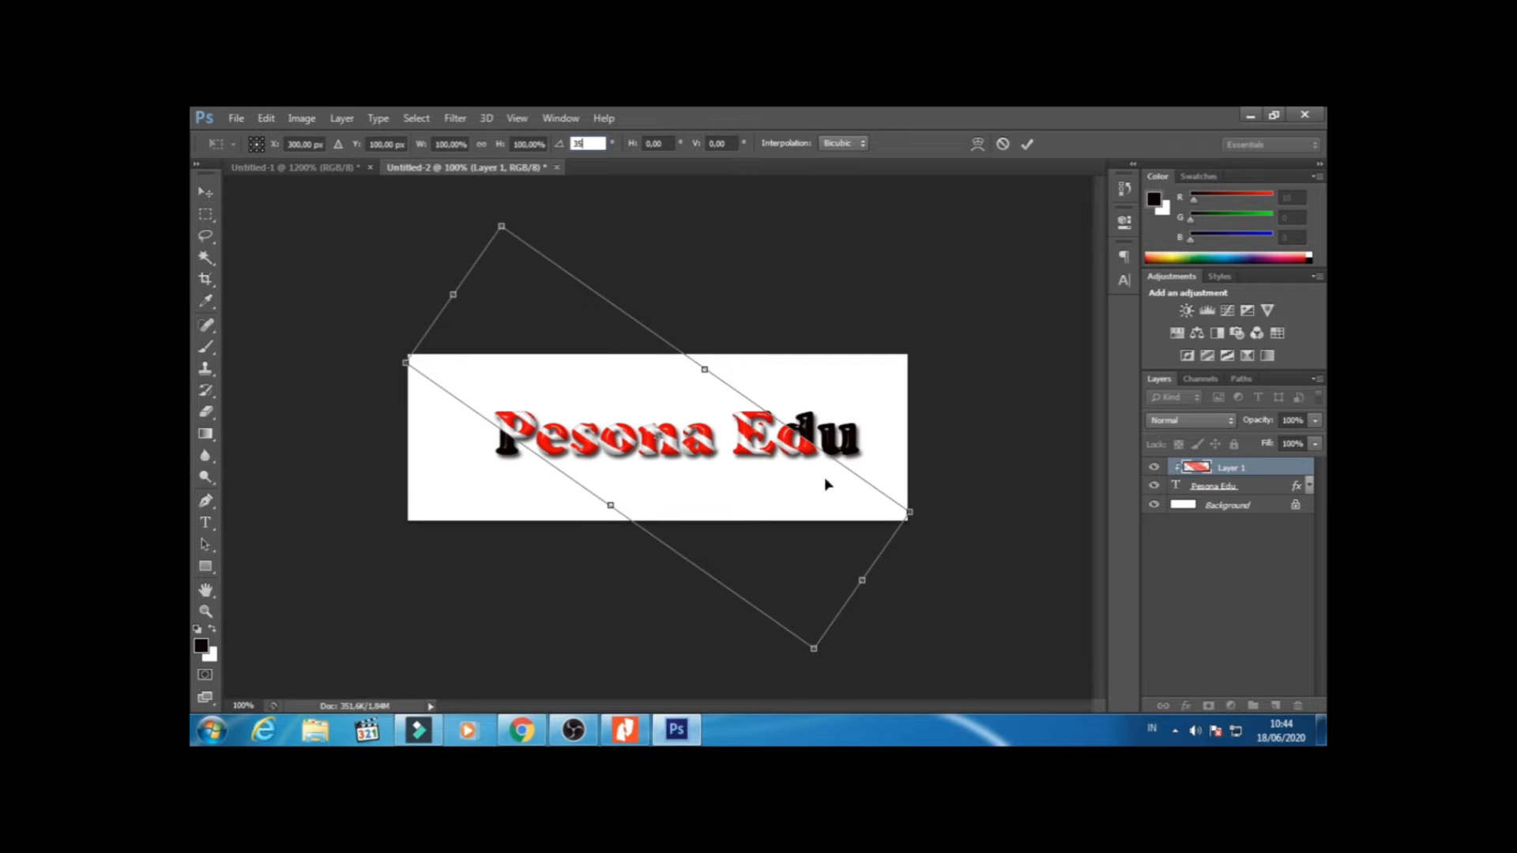
drag(704, 369, 738, 322)
drag(609, 504, 560, 522)
key(Return)
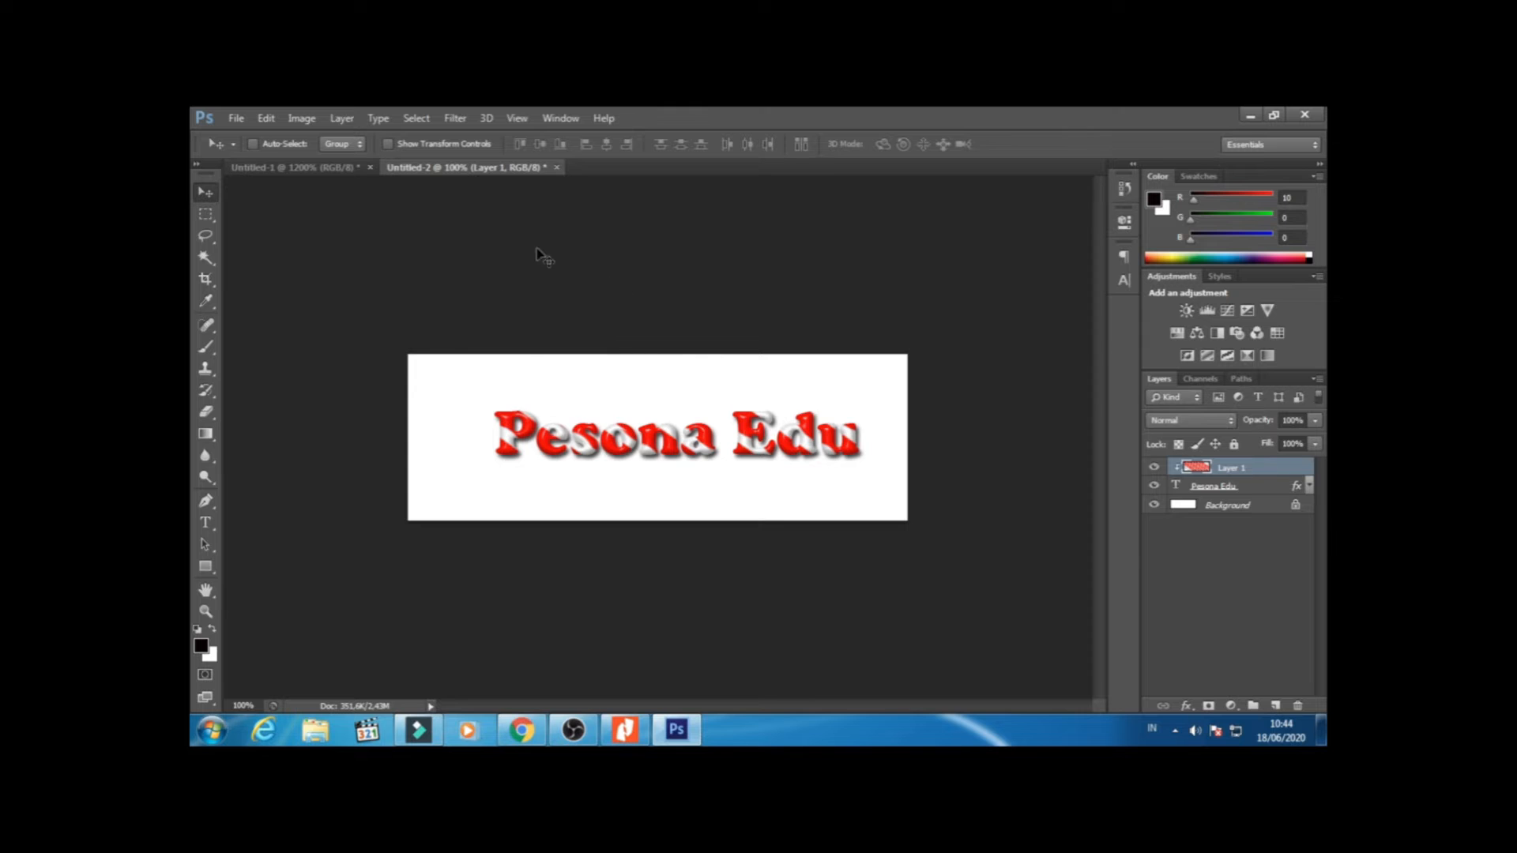
- Save the design as a PNG named Efek Permen in Sample Pictures, with Smallest / Slow compression and no interlacing
click(236, 119)
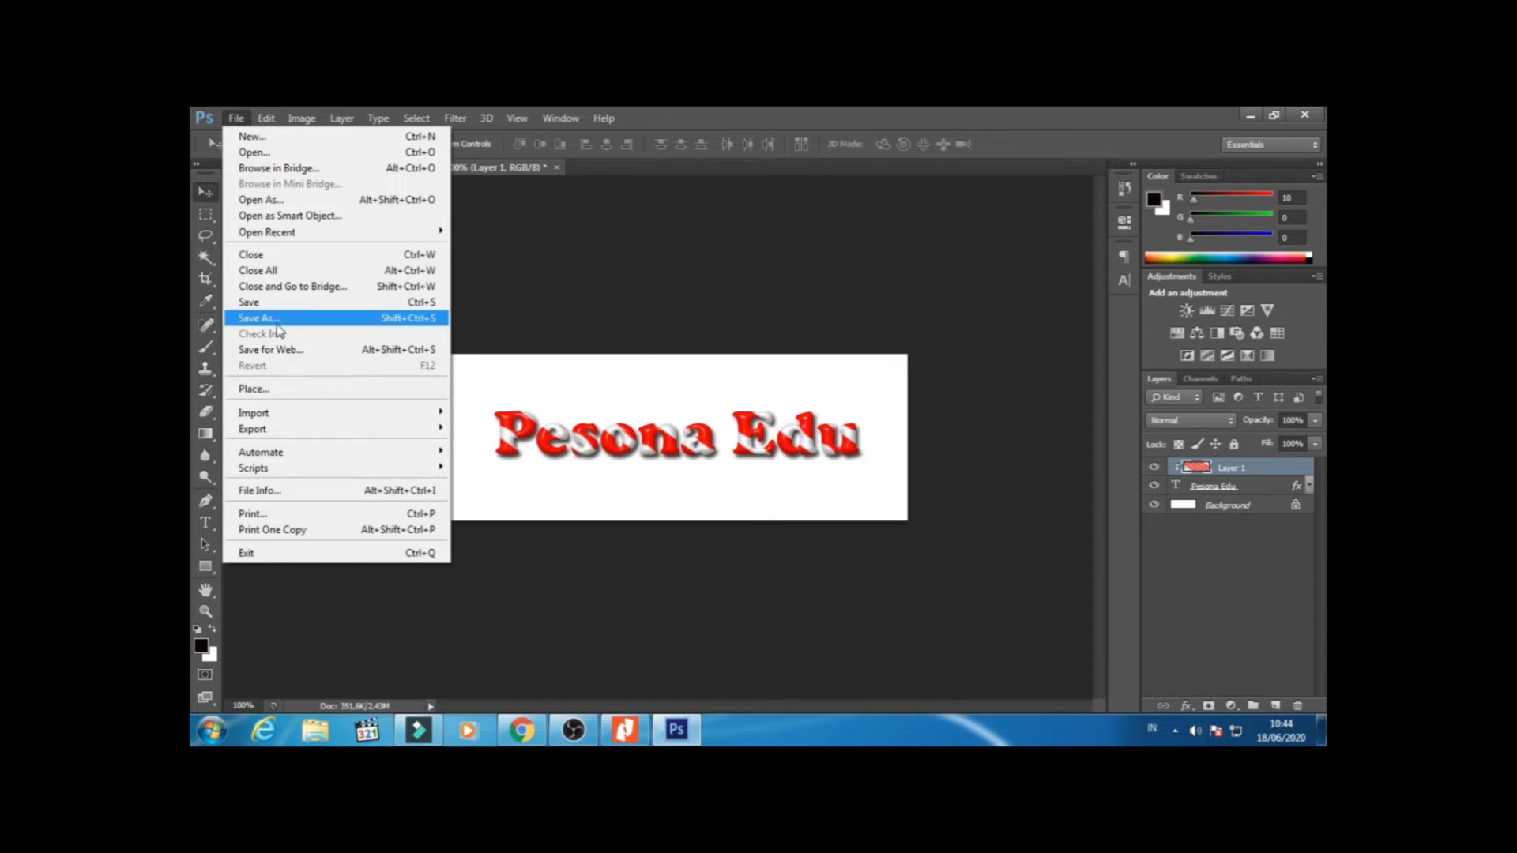
click(299, 316)
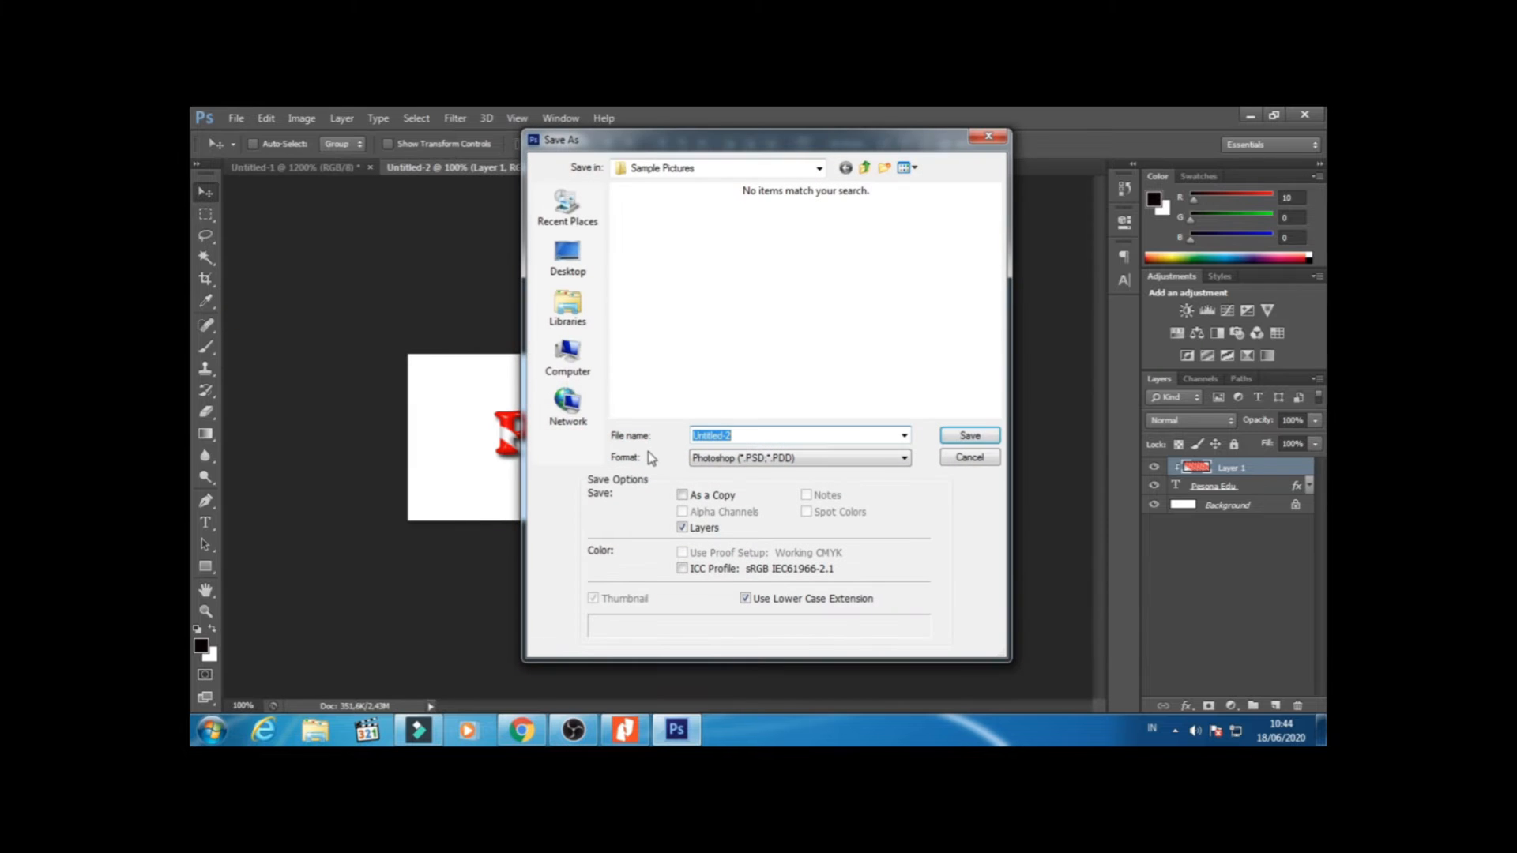
click(745, 465)
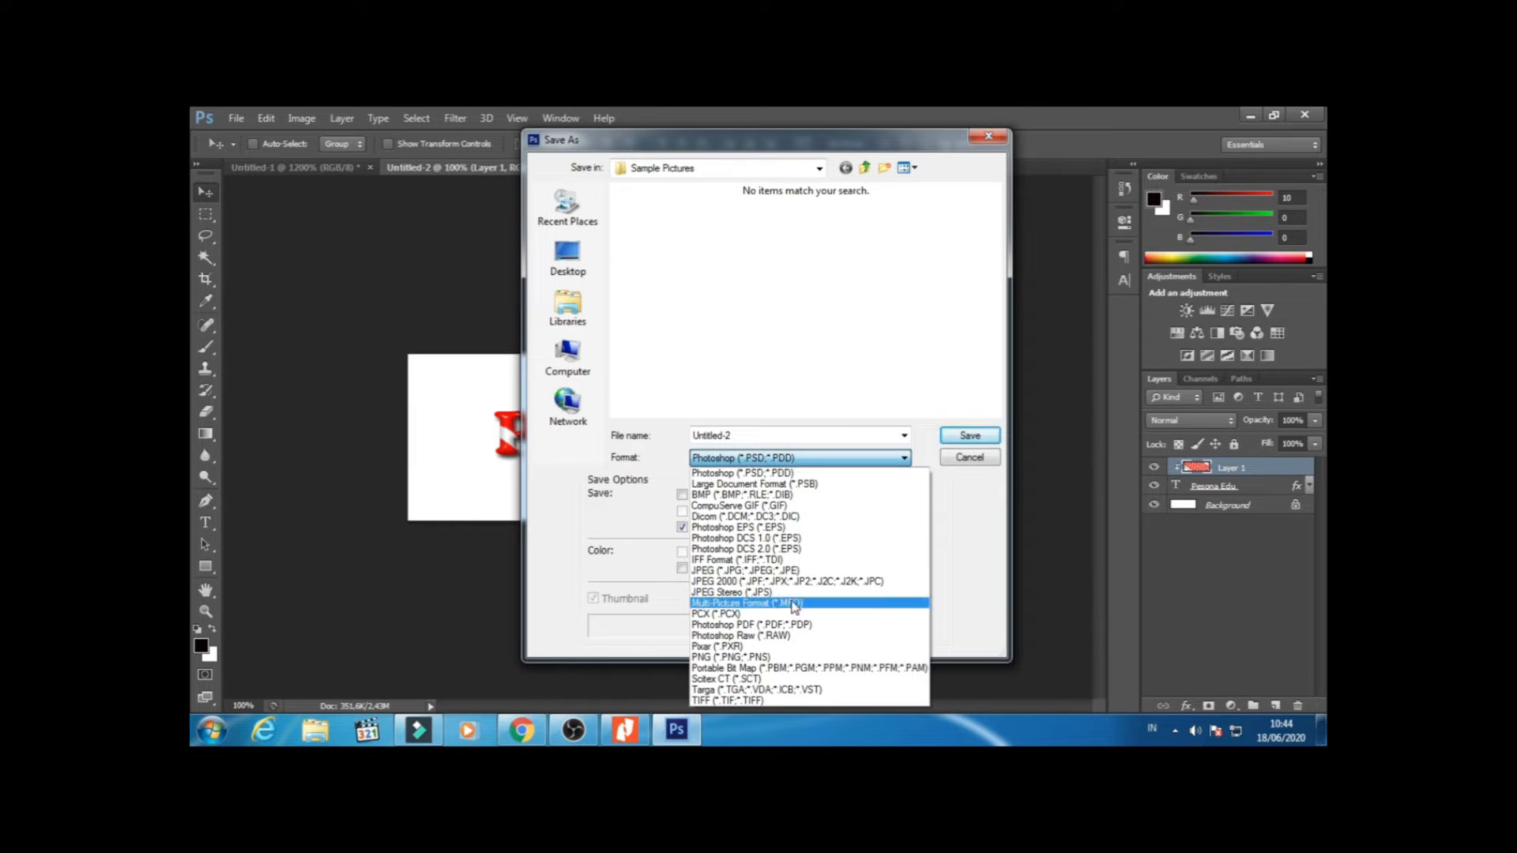
click(786, 658)
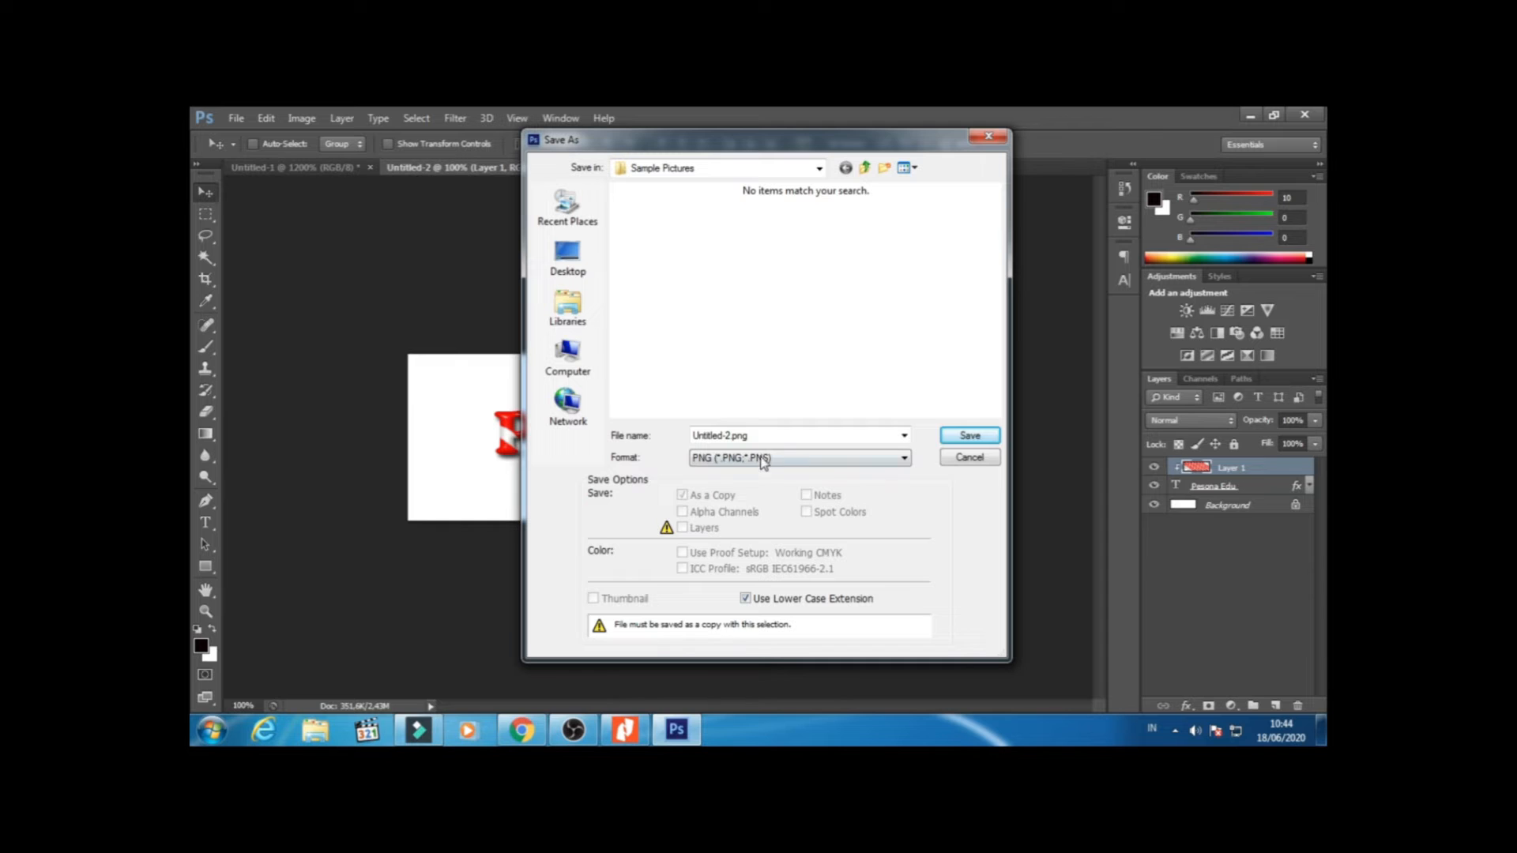
click(779, 436)
key(BackSpace)
text(Efek Permen)
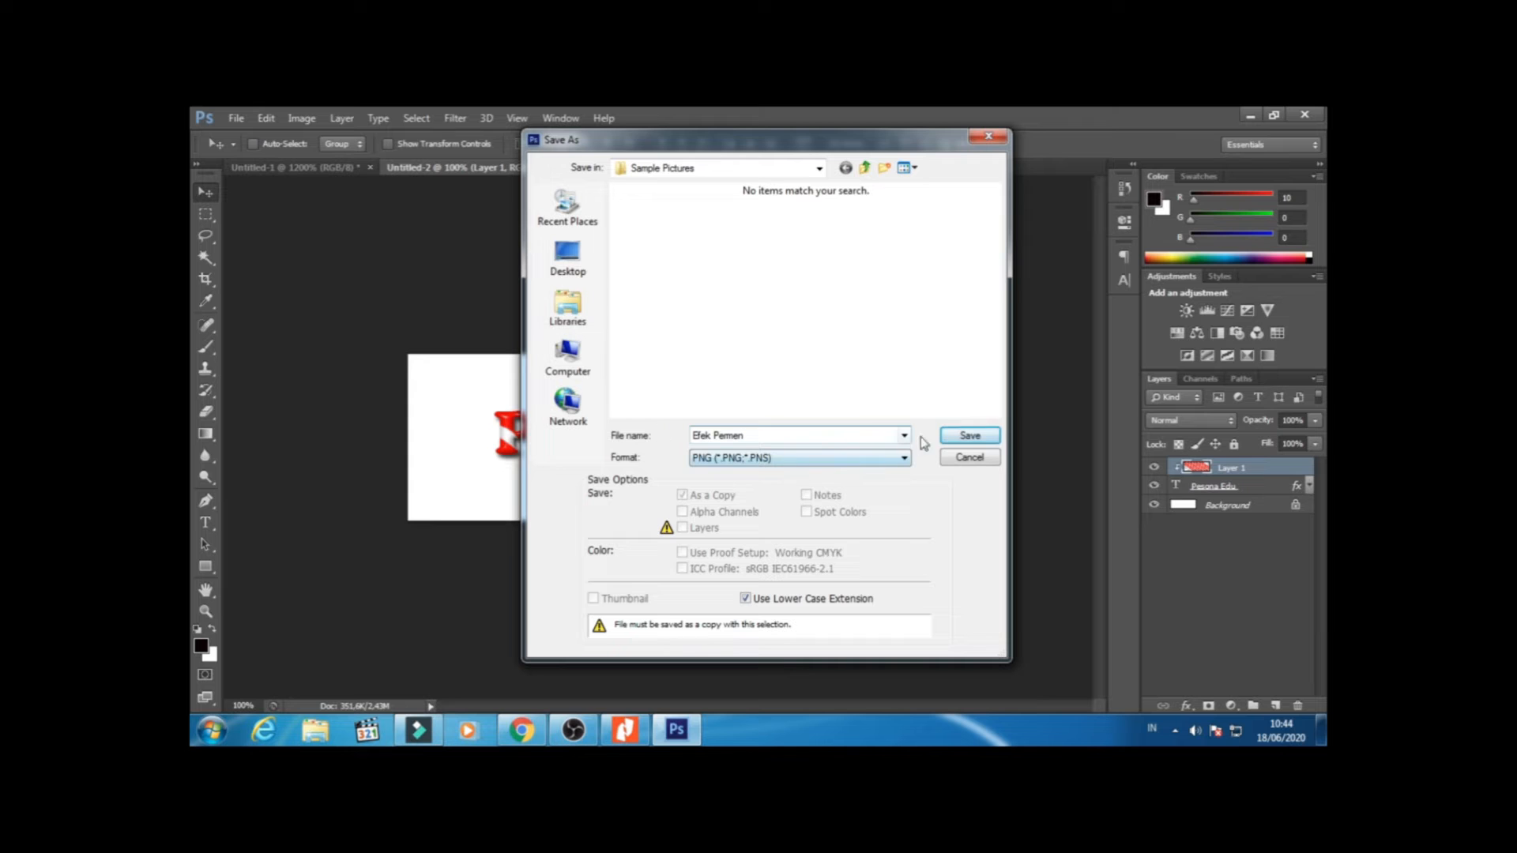
click(949, 439)
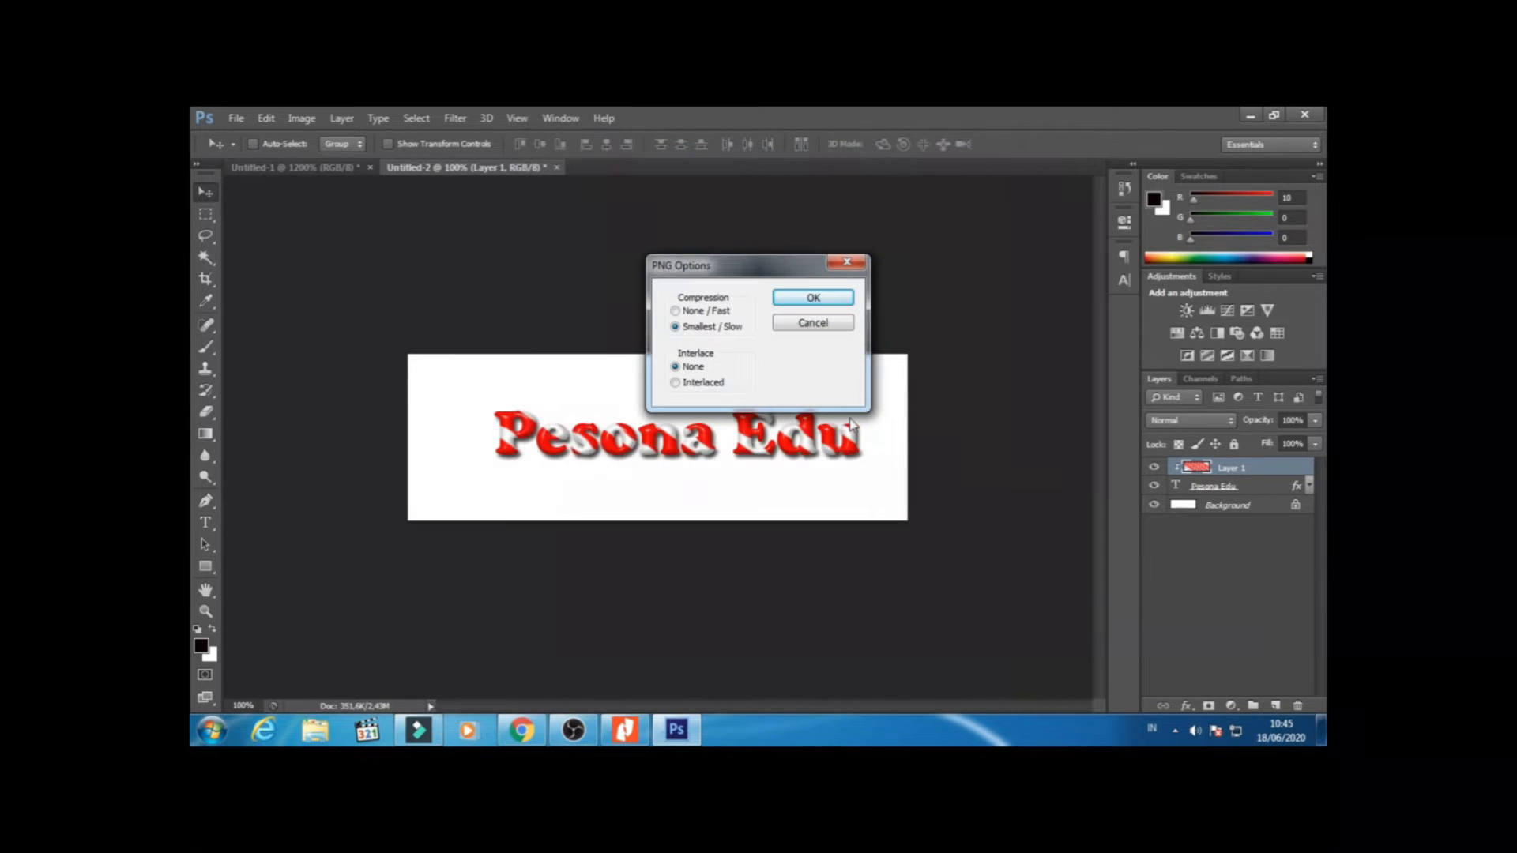
click(813, 304)
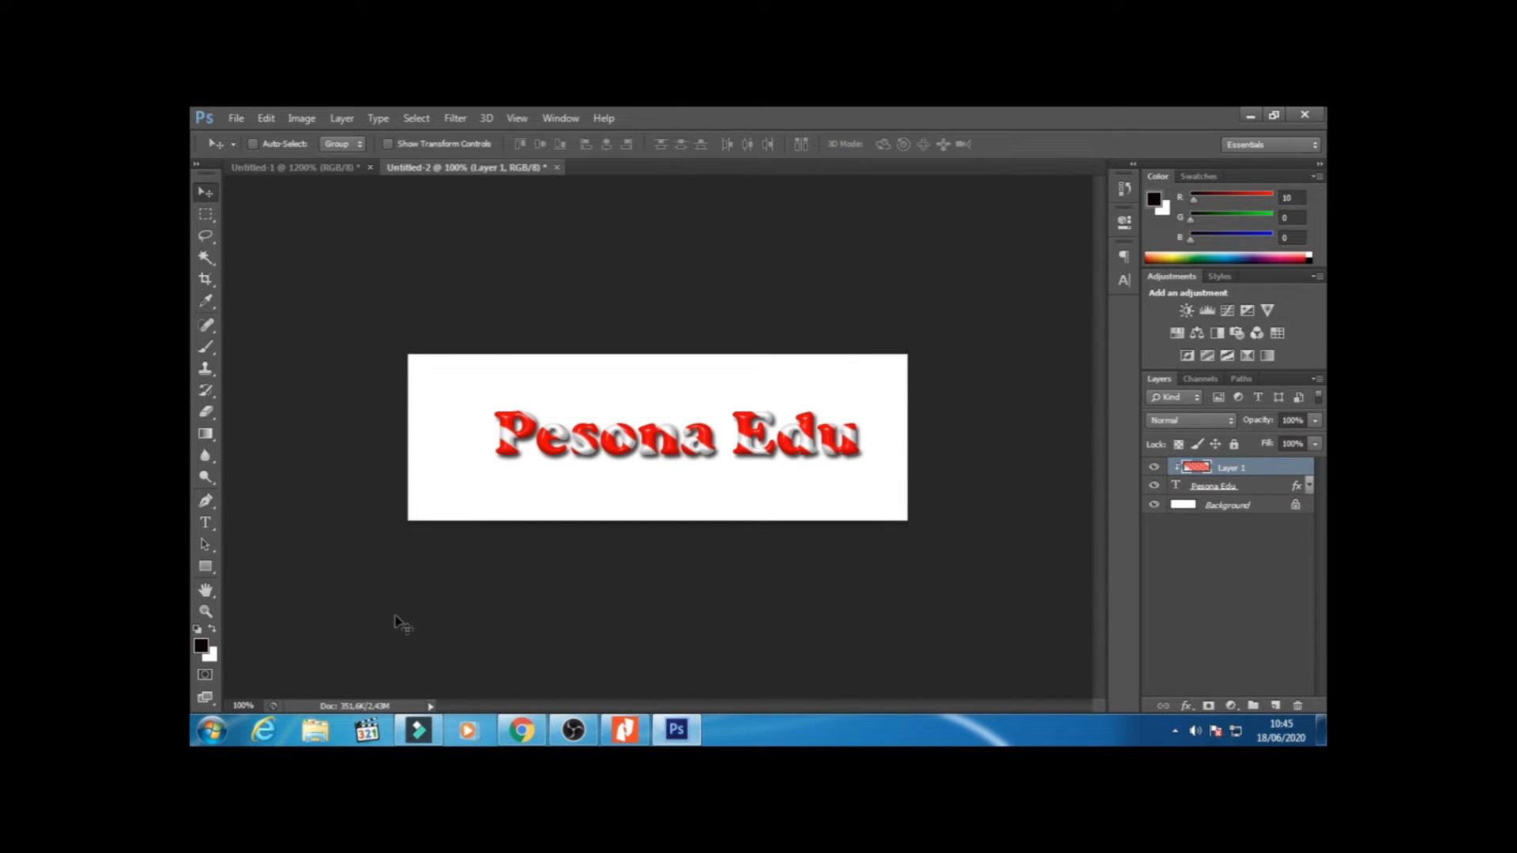
- Switch to Windows Explorer and open the Efek Permen image from the Sample Pictures folder to view it
click(332, 735)
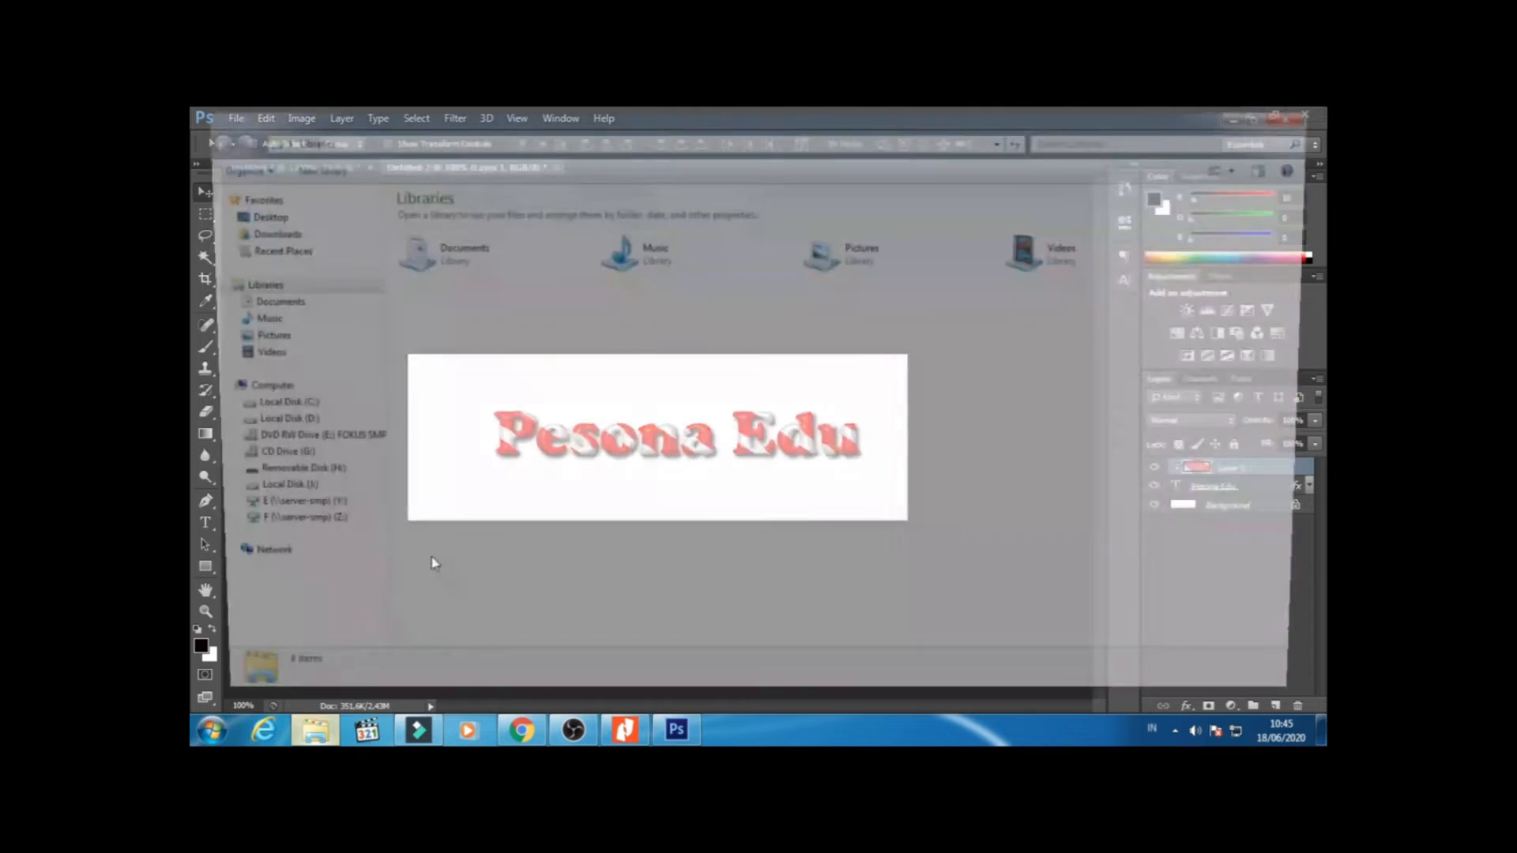
click(266, 337)
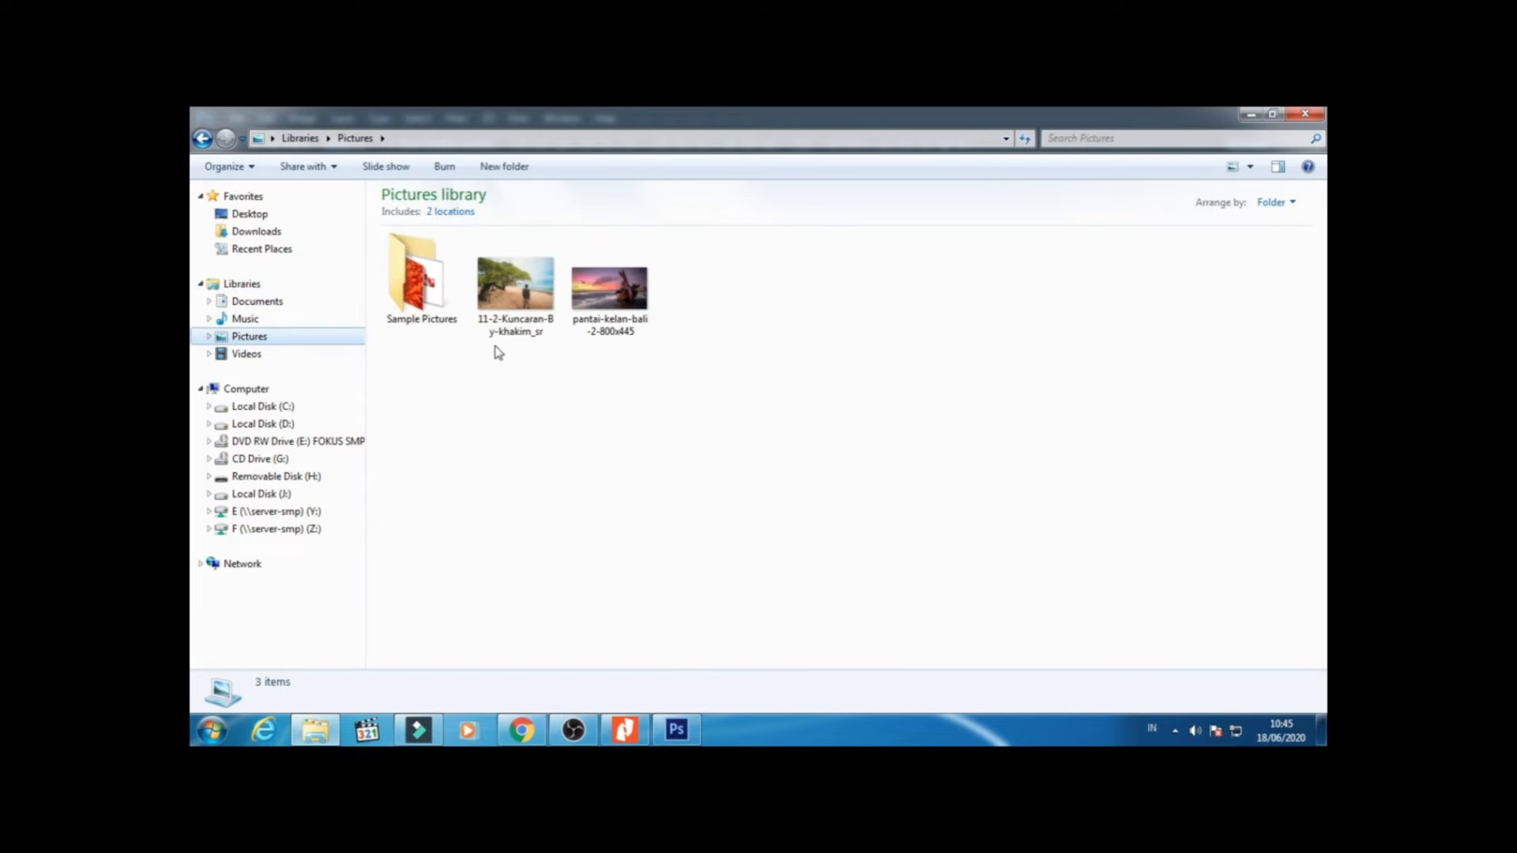
double_click(427, 292)
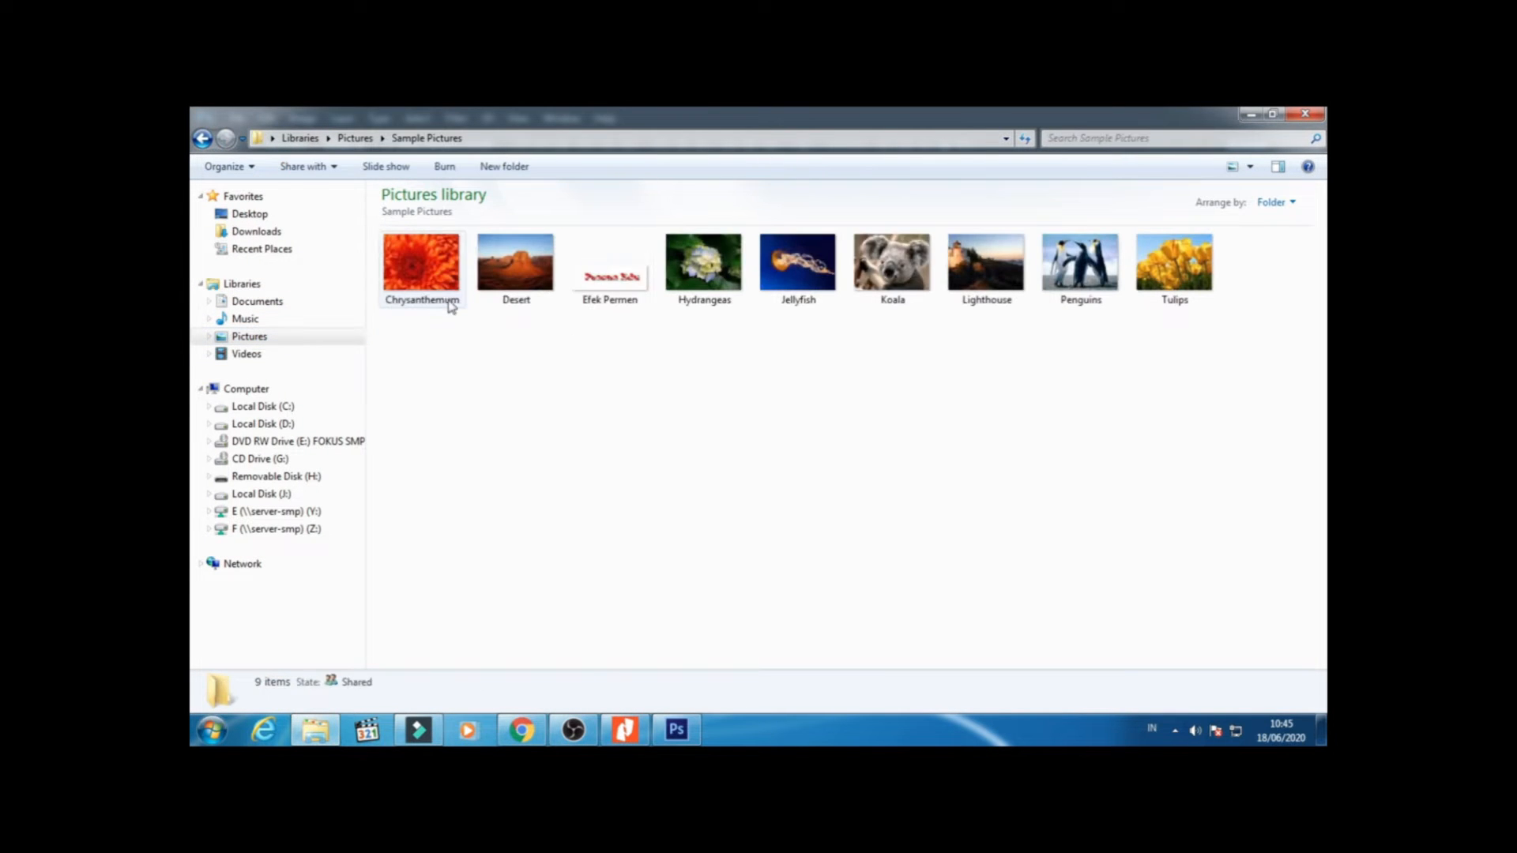
double_click(611, 294)
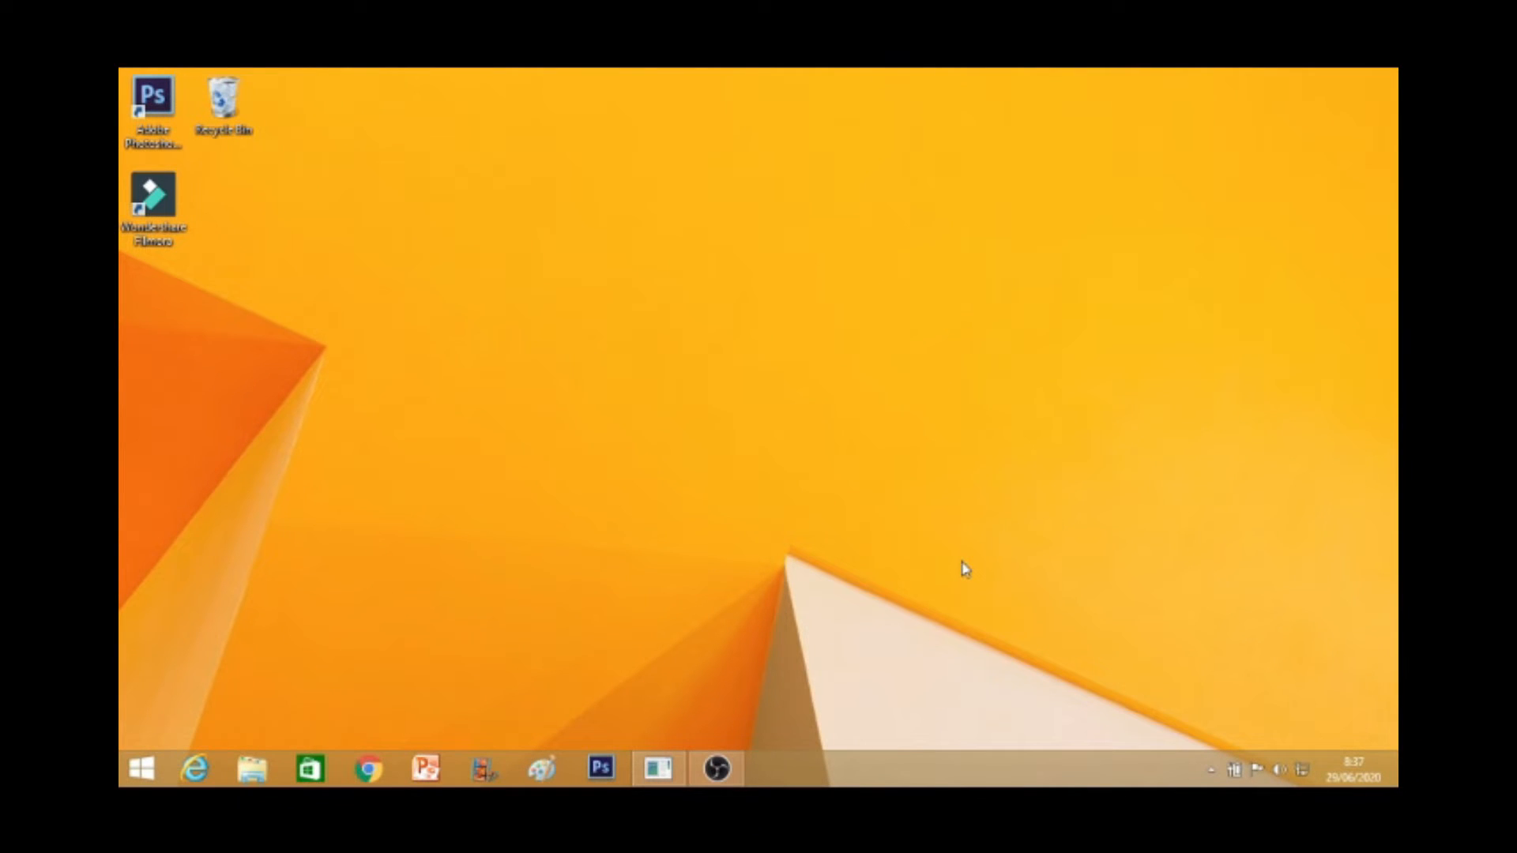
- Launch Photoshop and create a 20 × 15 cm RGB document at 100 pixels/cm with a white background
click(164, 138)
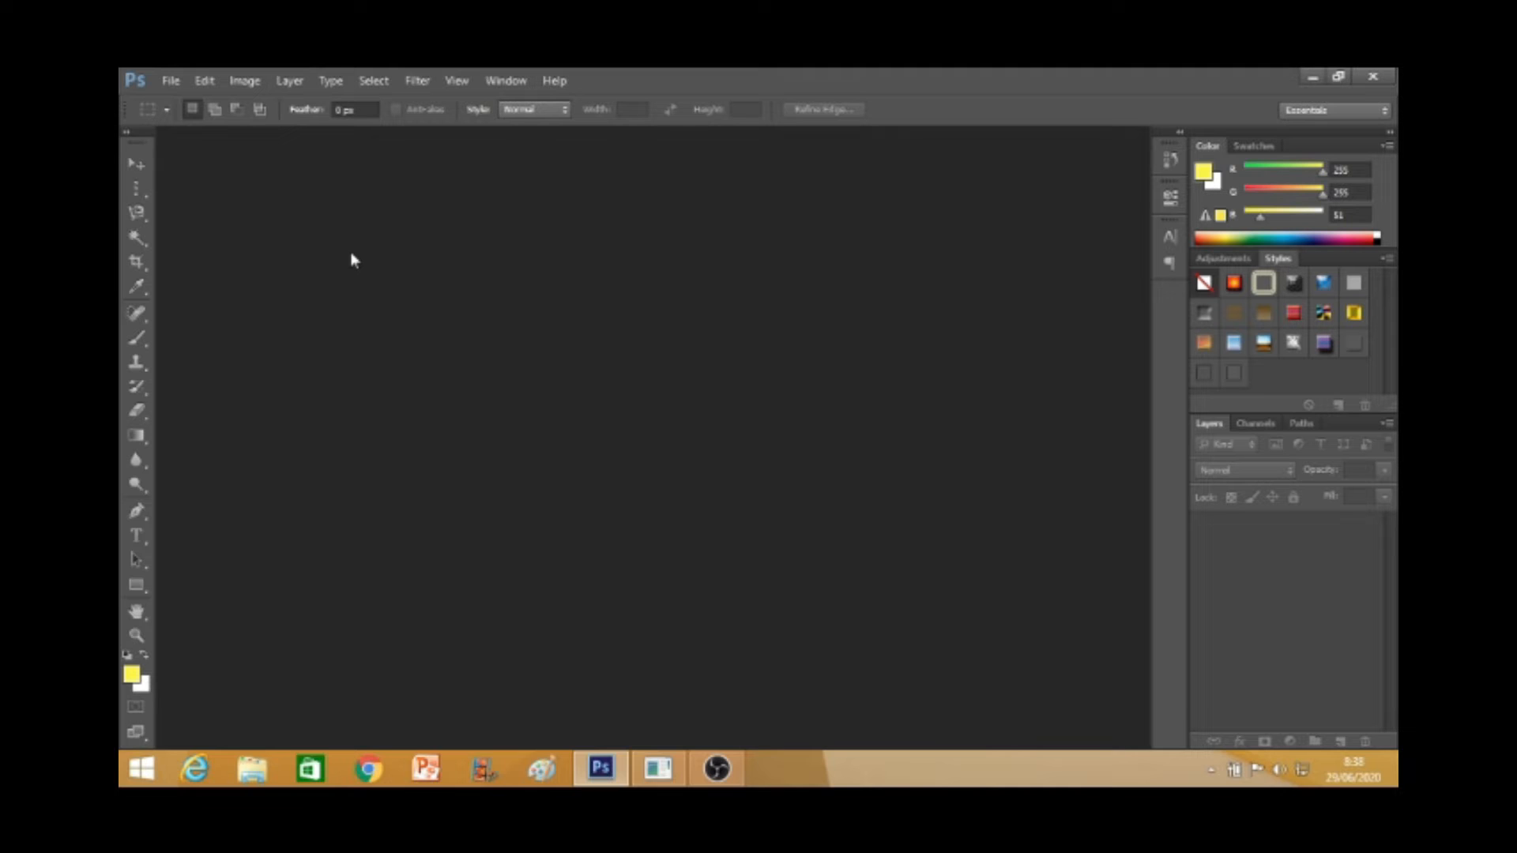
click(172, 81)
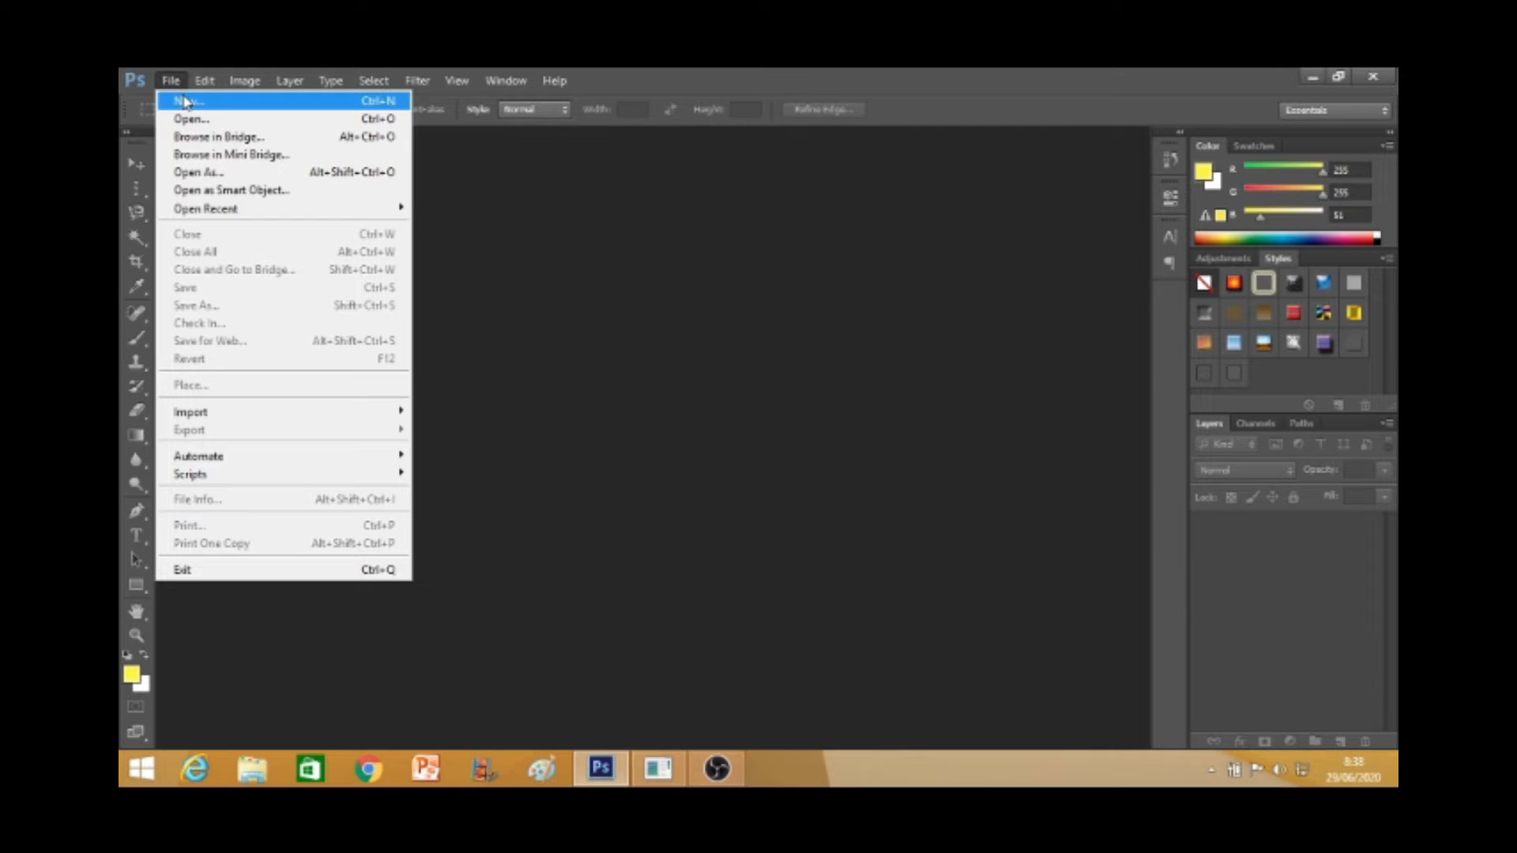
click(186, 101)
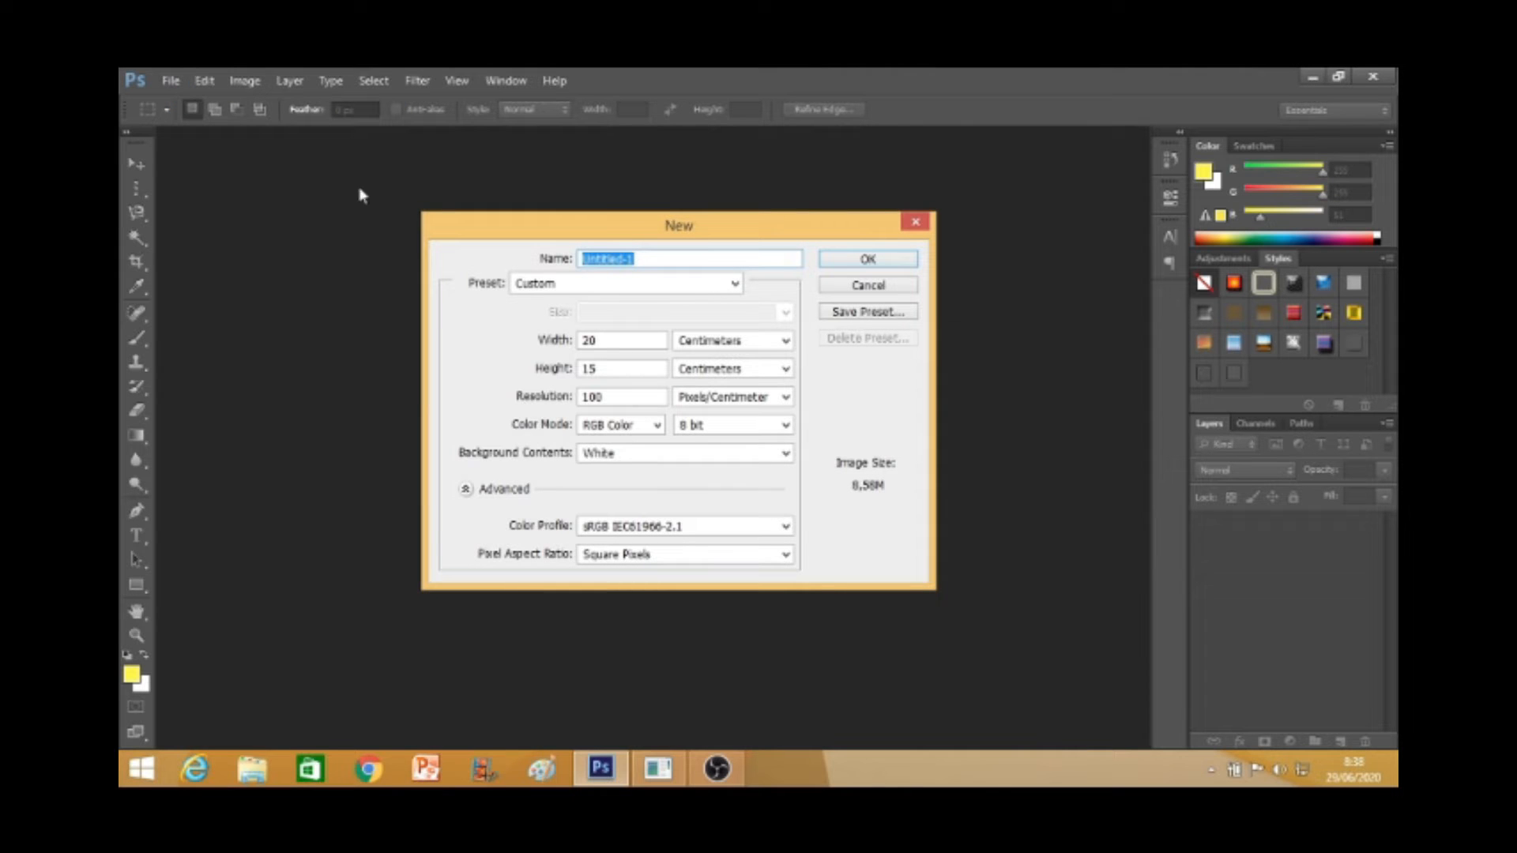
drag(528, 227, 492, 206)
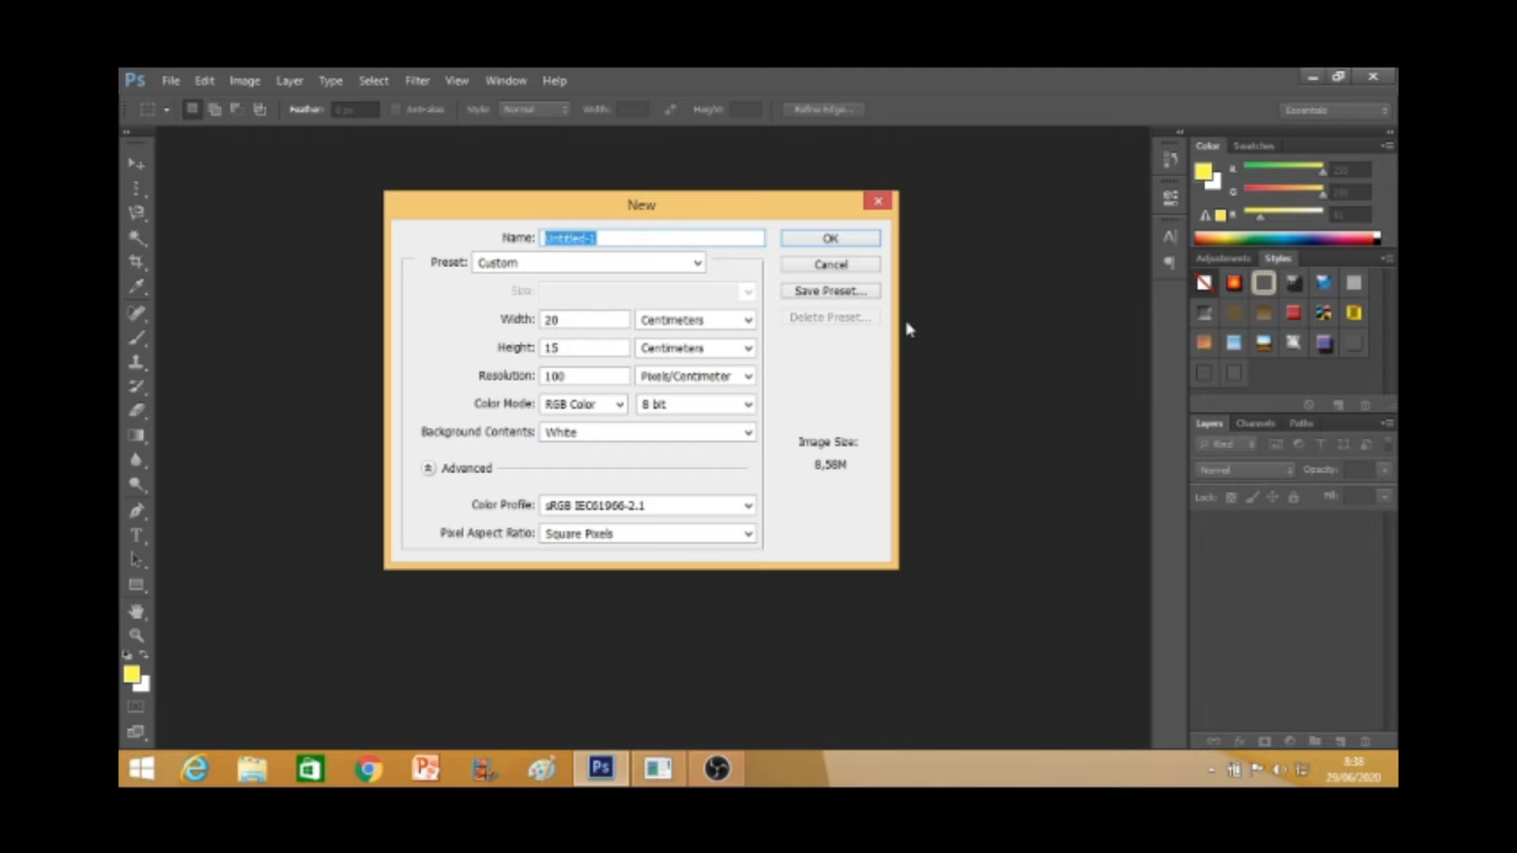
click(854, 242)
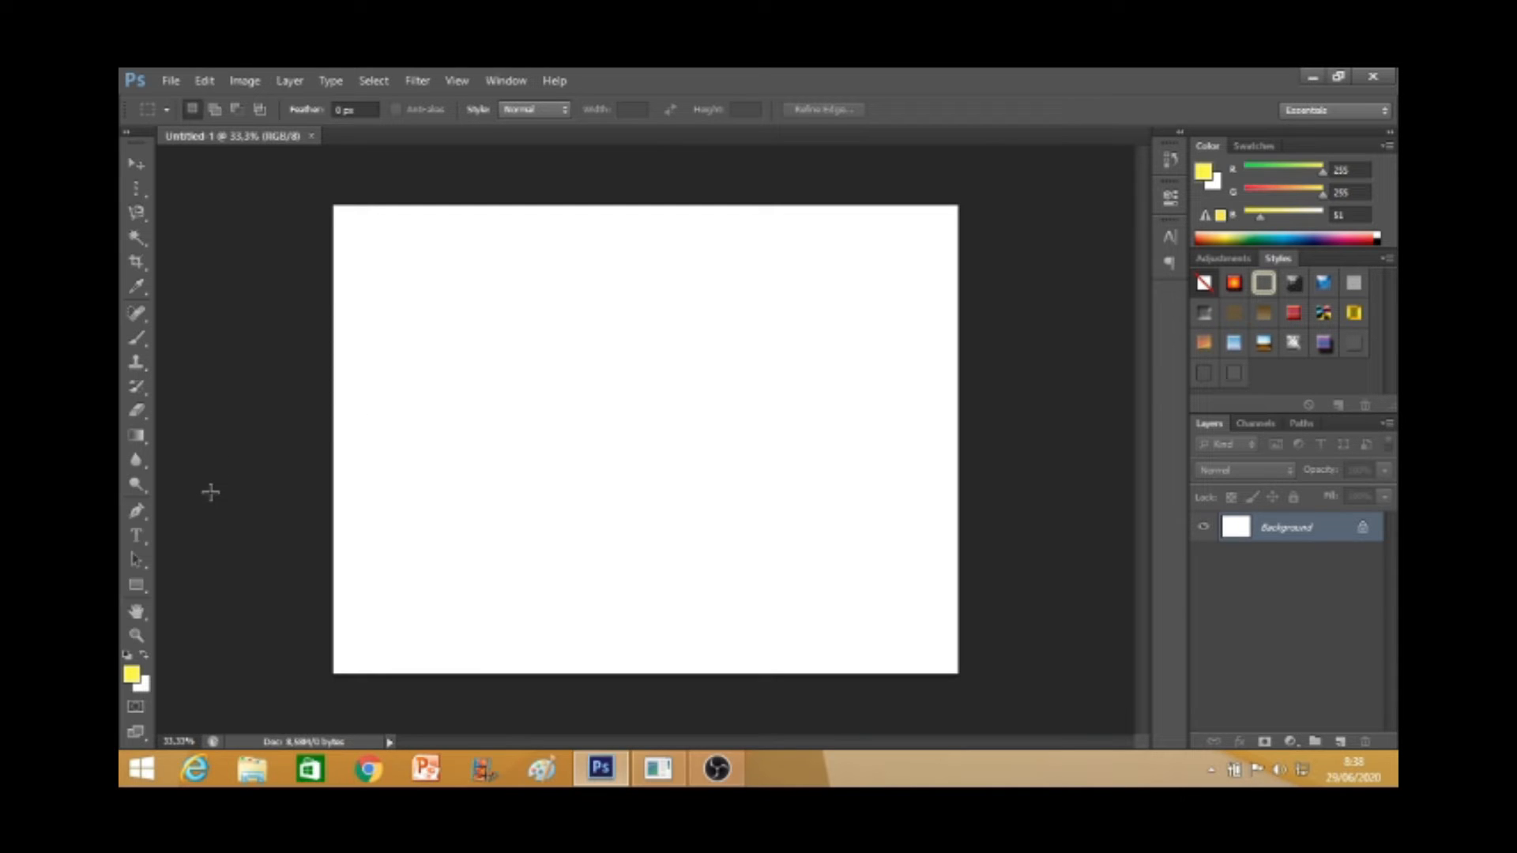
- Start a text layer on the canvas and set its text colour to black (000000)
click(141, 535)
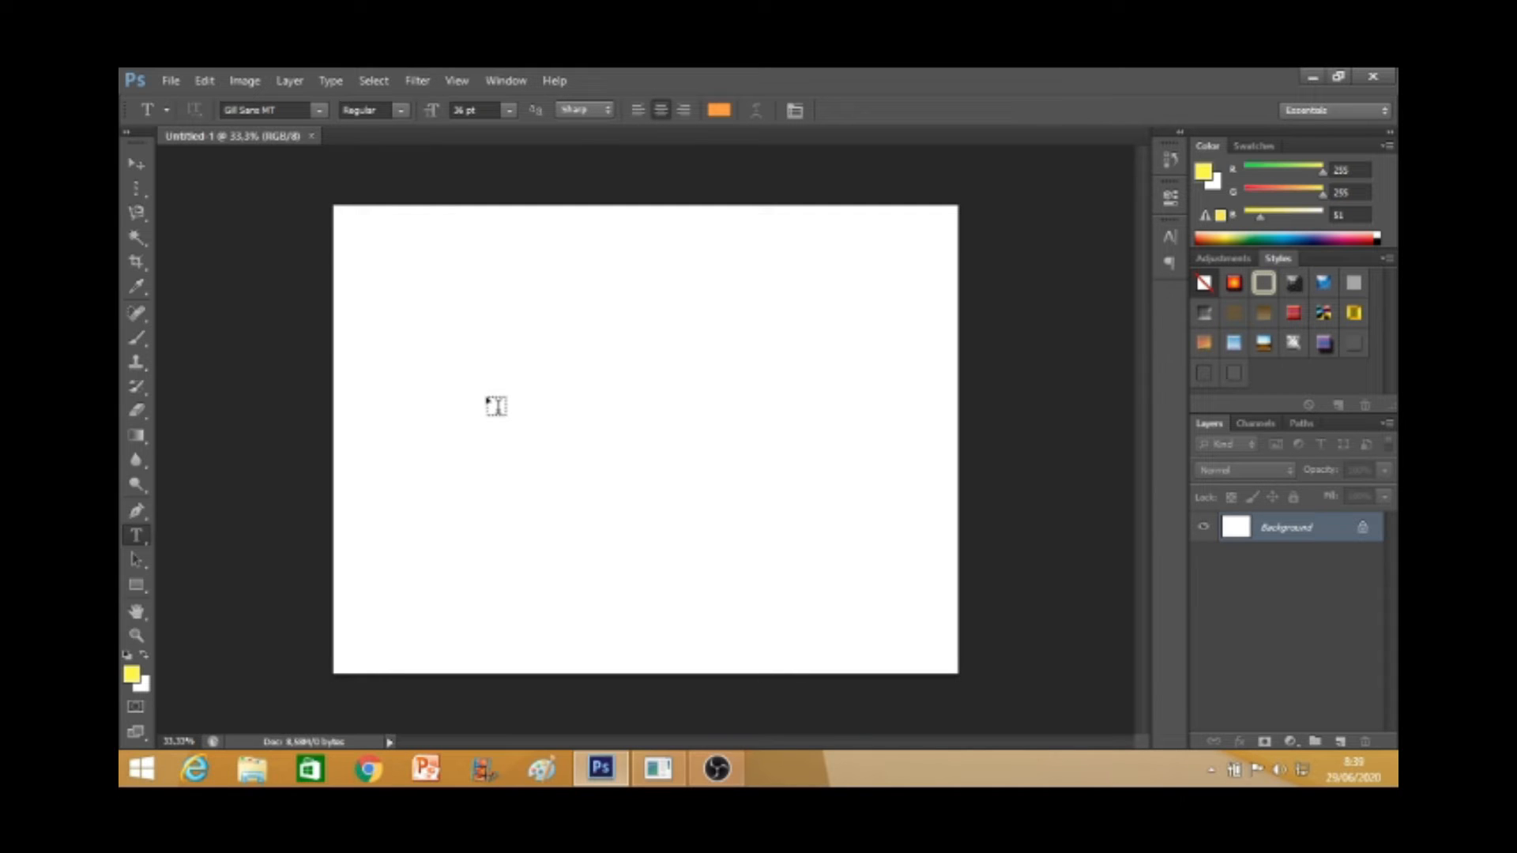
click(487, 396)
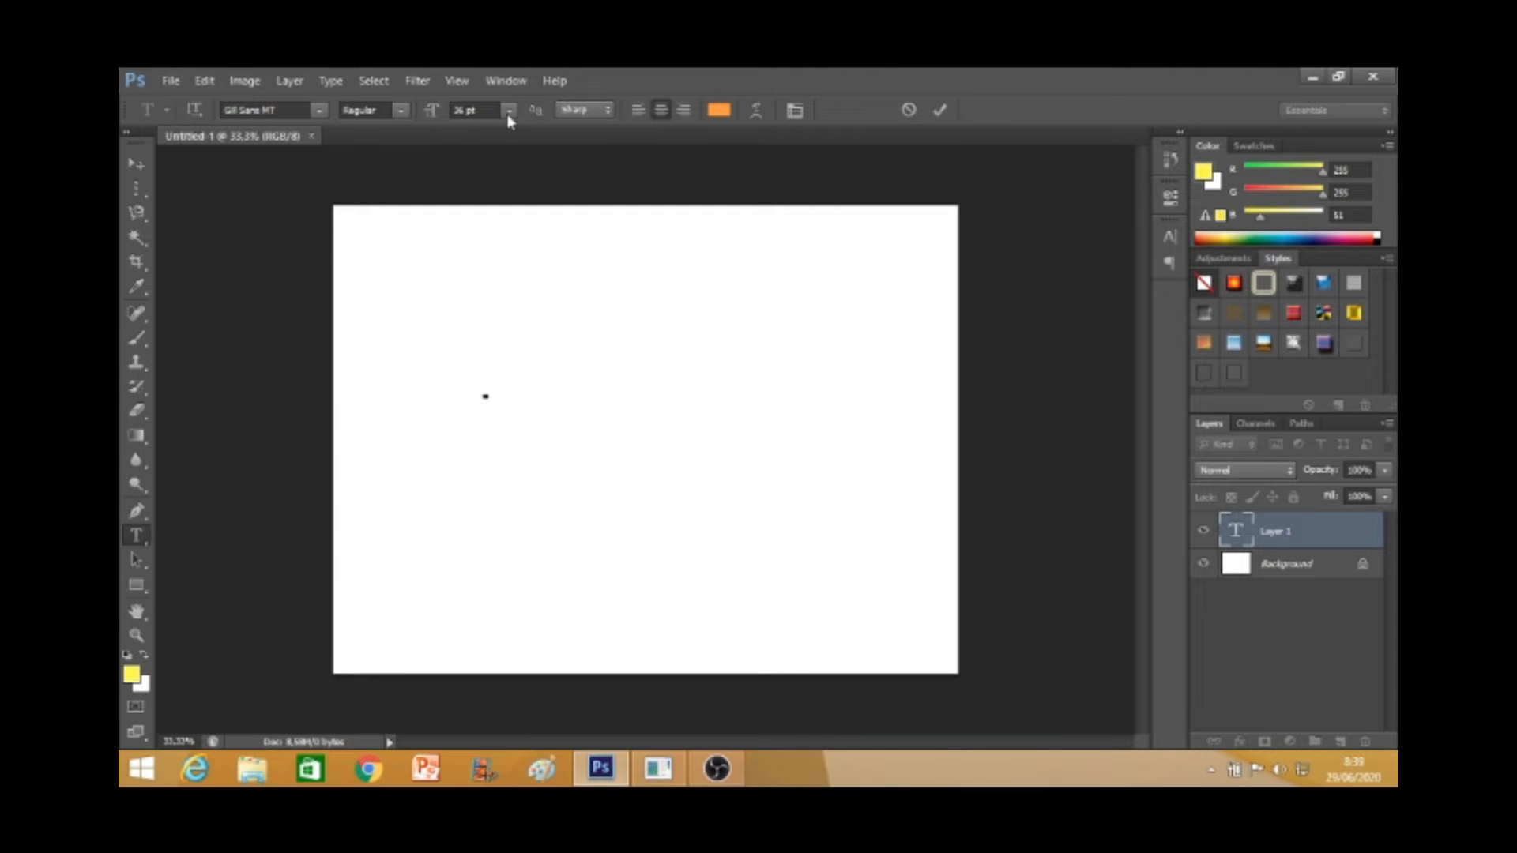
click(320, 111)
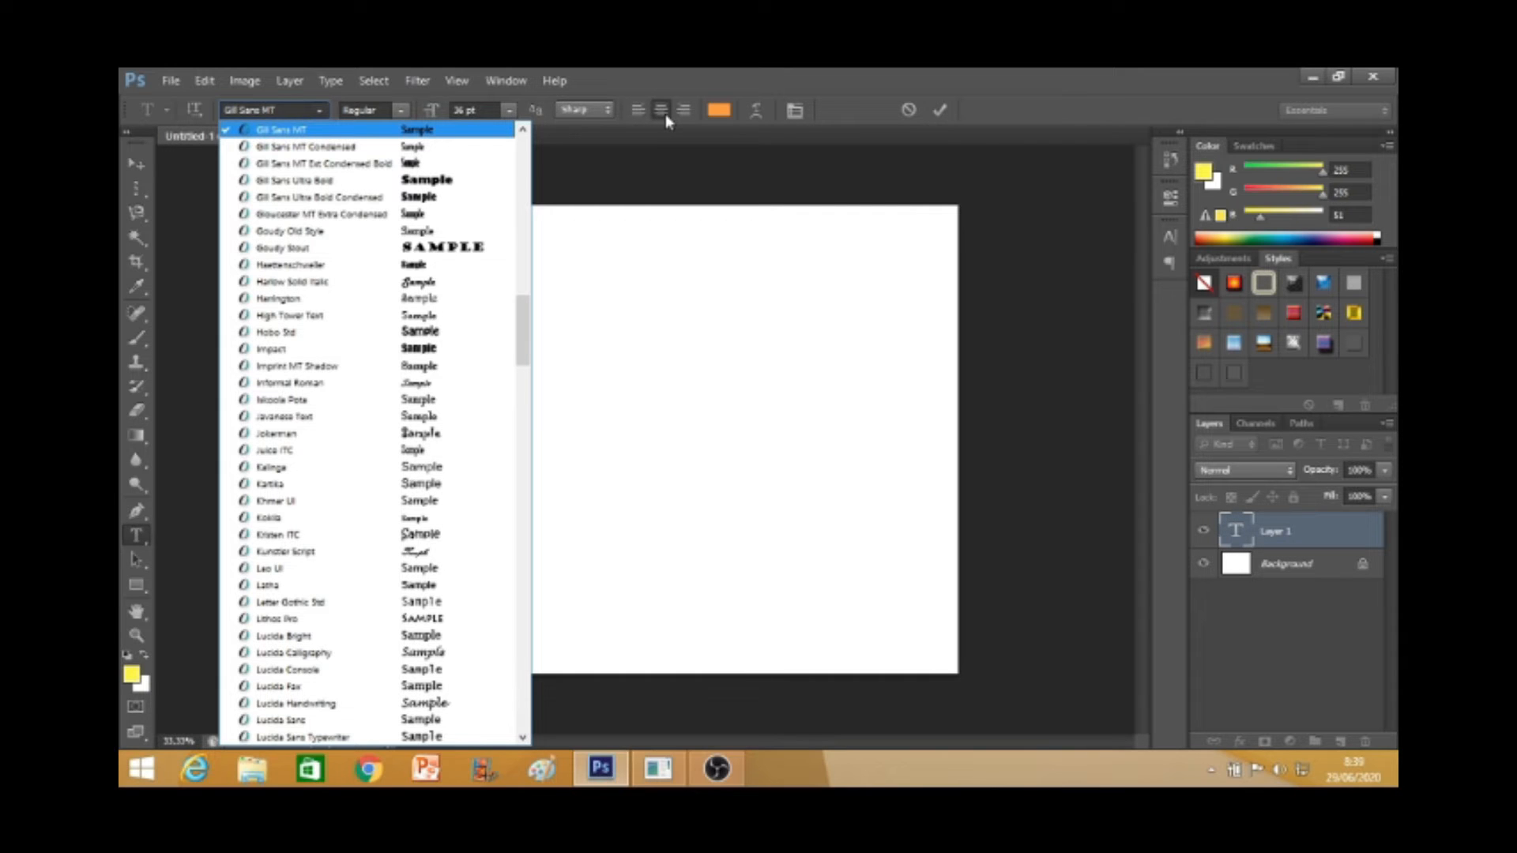
click(719, 120)
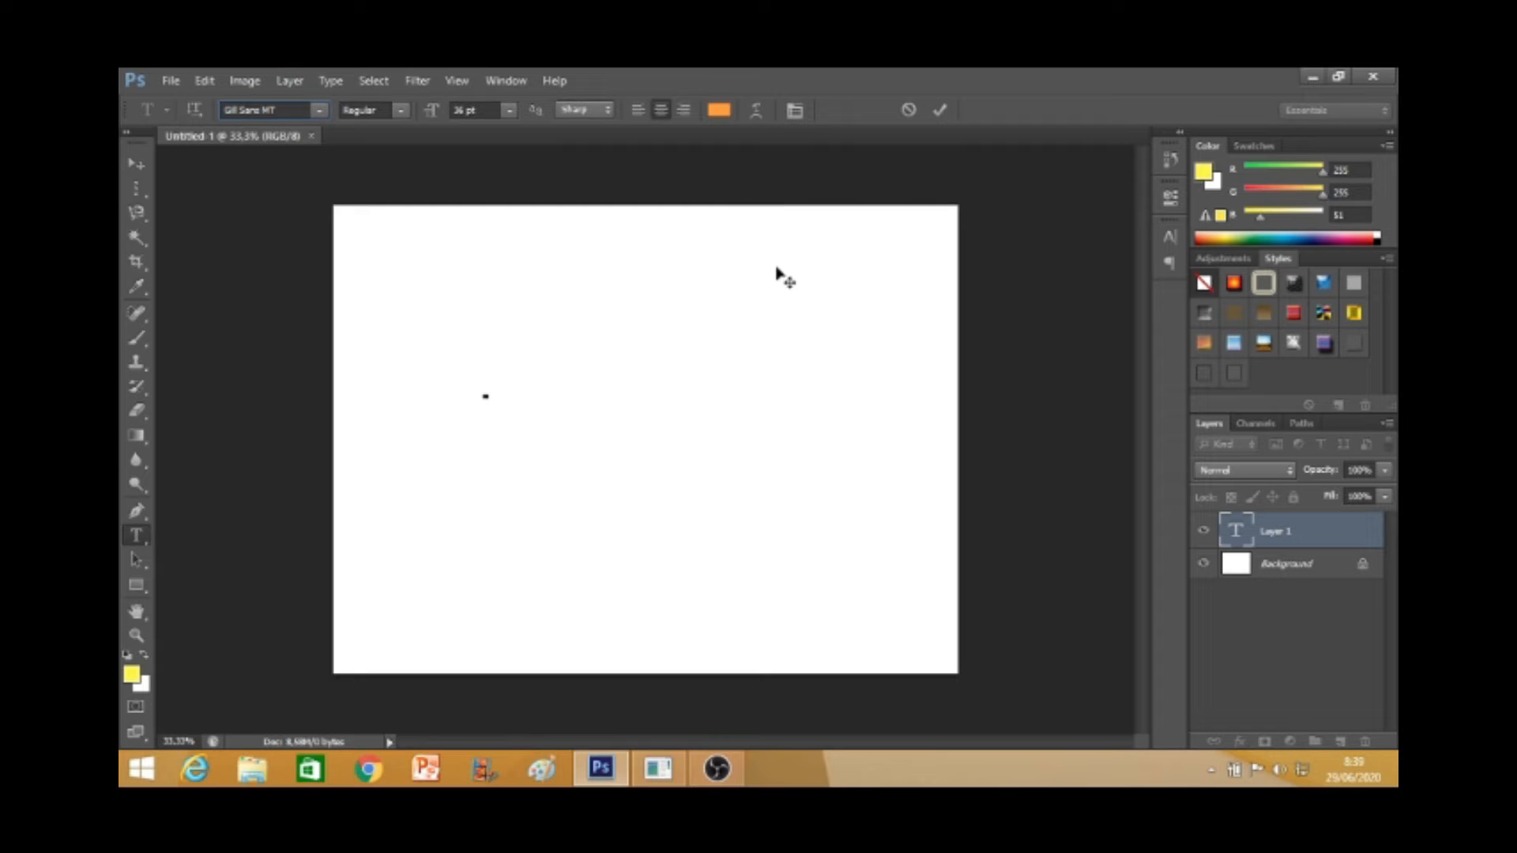
click(719, 110)
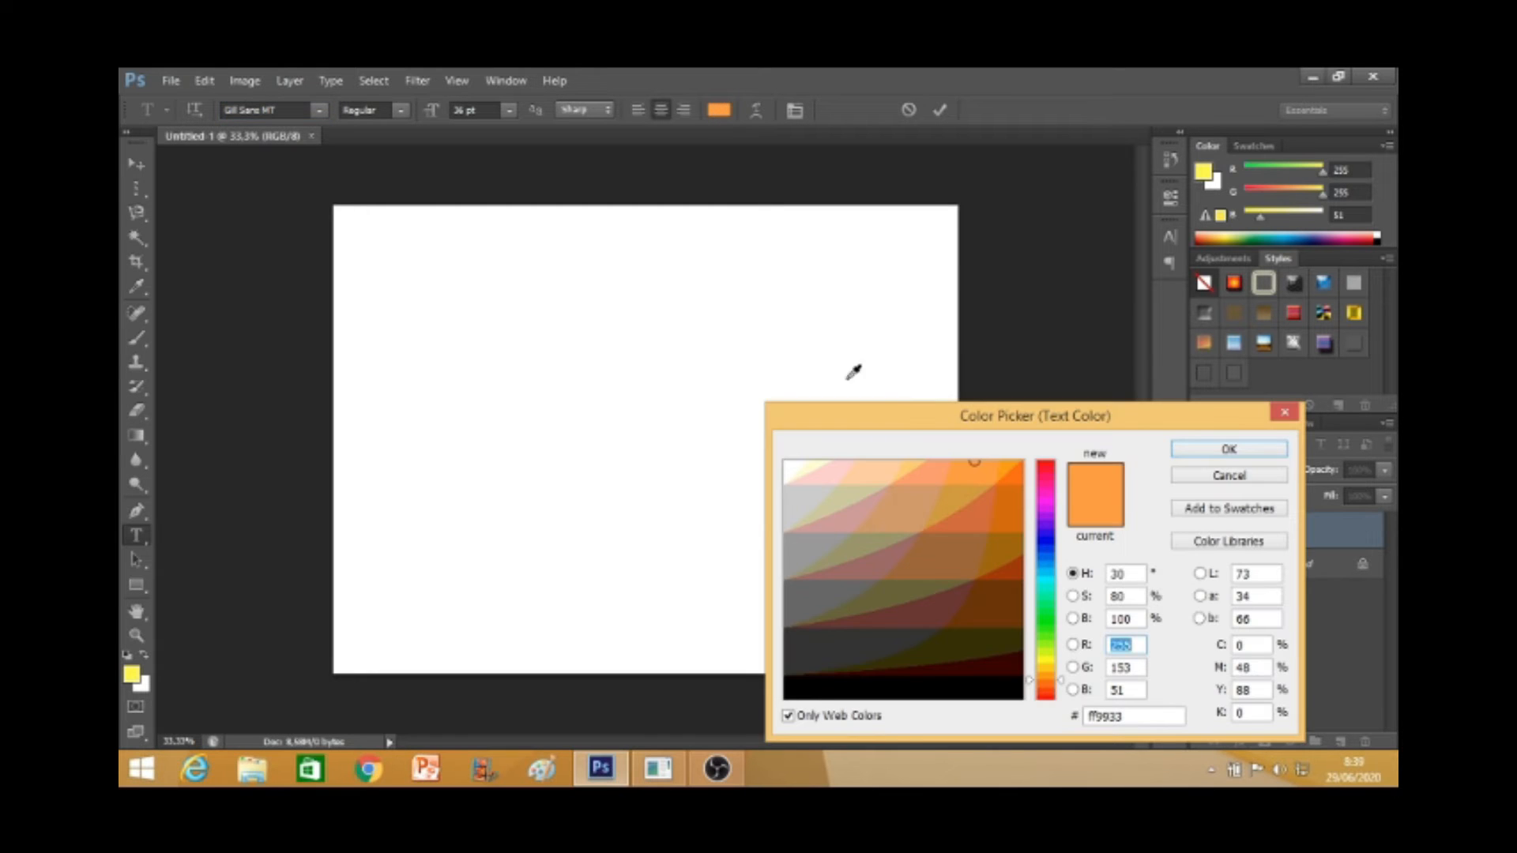
click(802, 691)
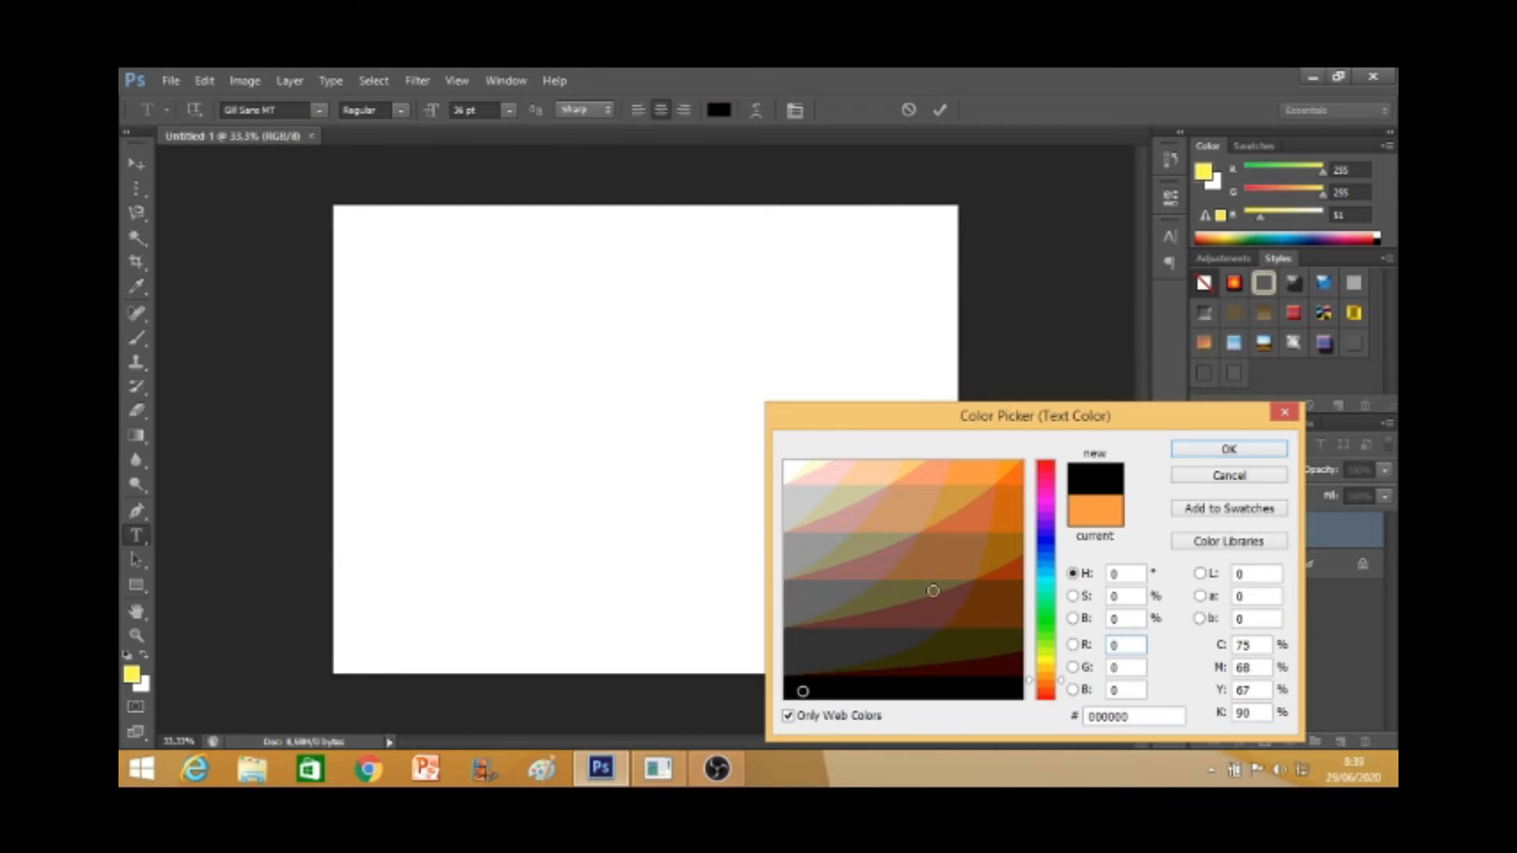
click(1199, 452)
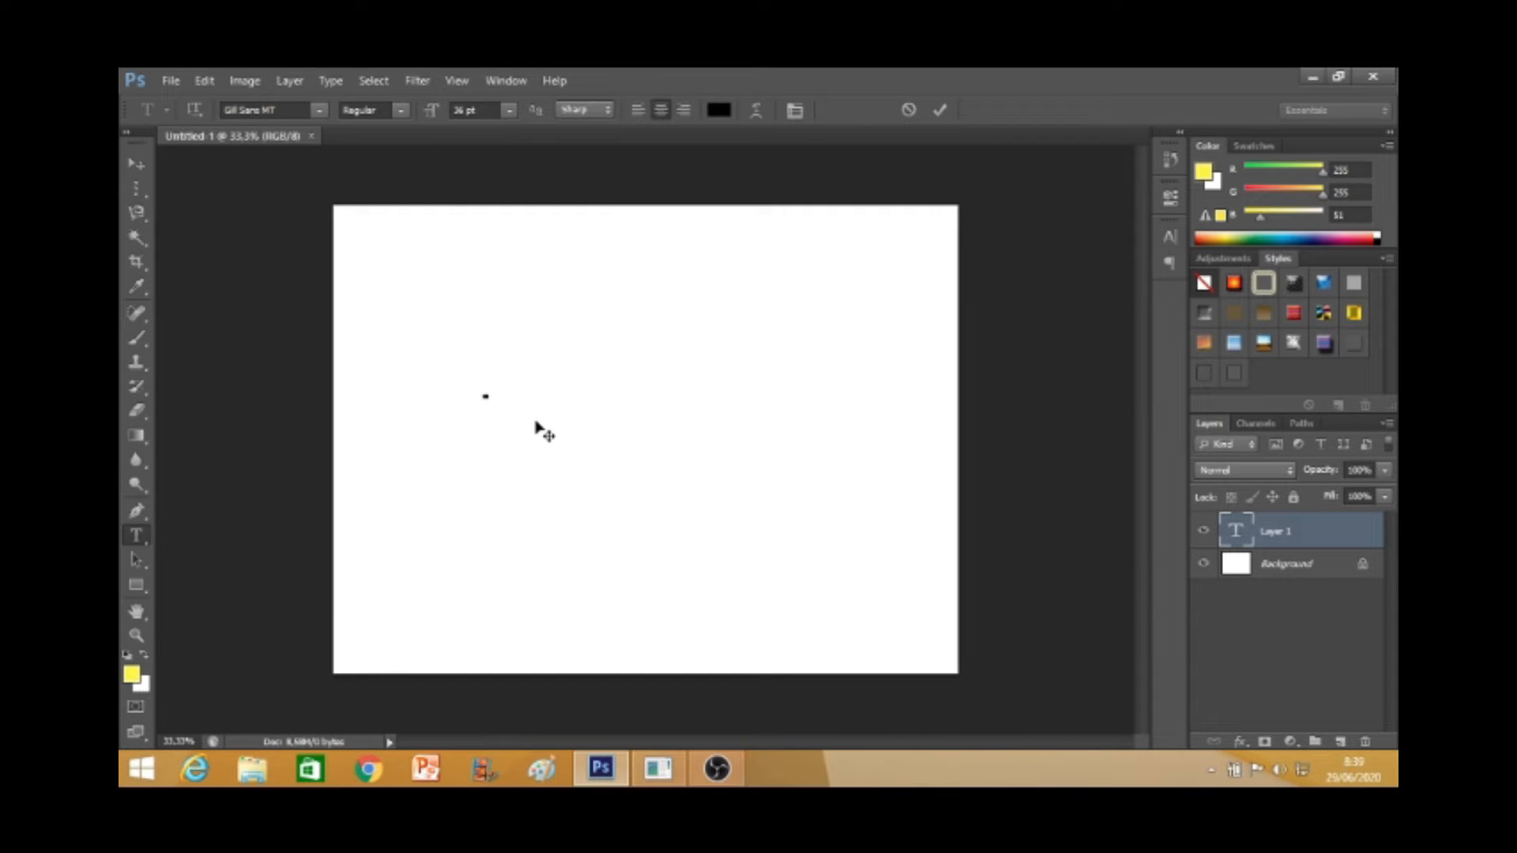
- Enter the text "Pesona Edu" and move it to about the middle of the canvas
text(Peson)
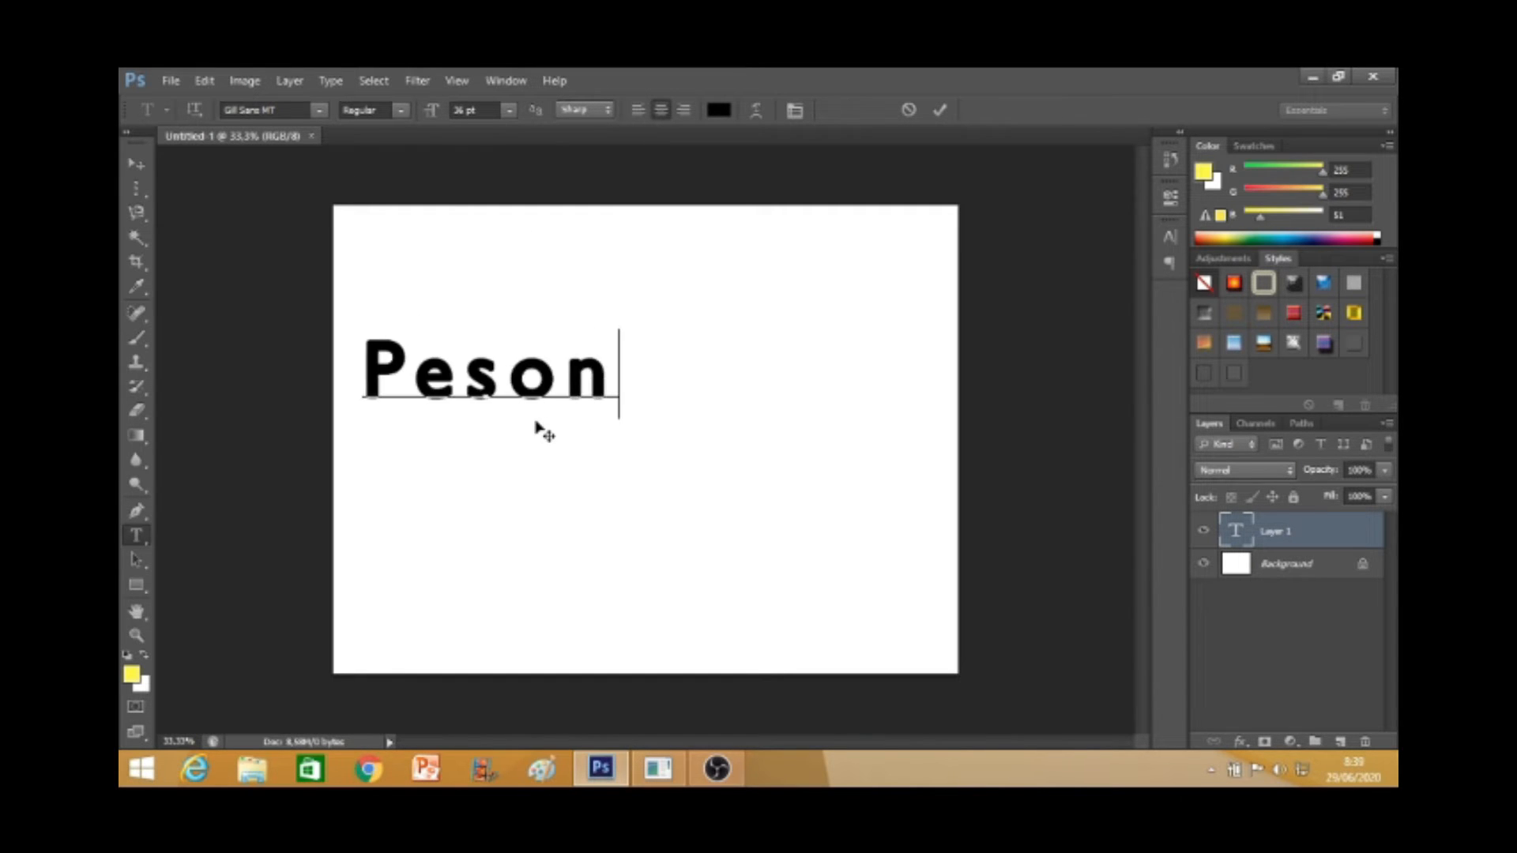
text(a Edu)
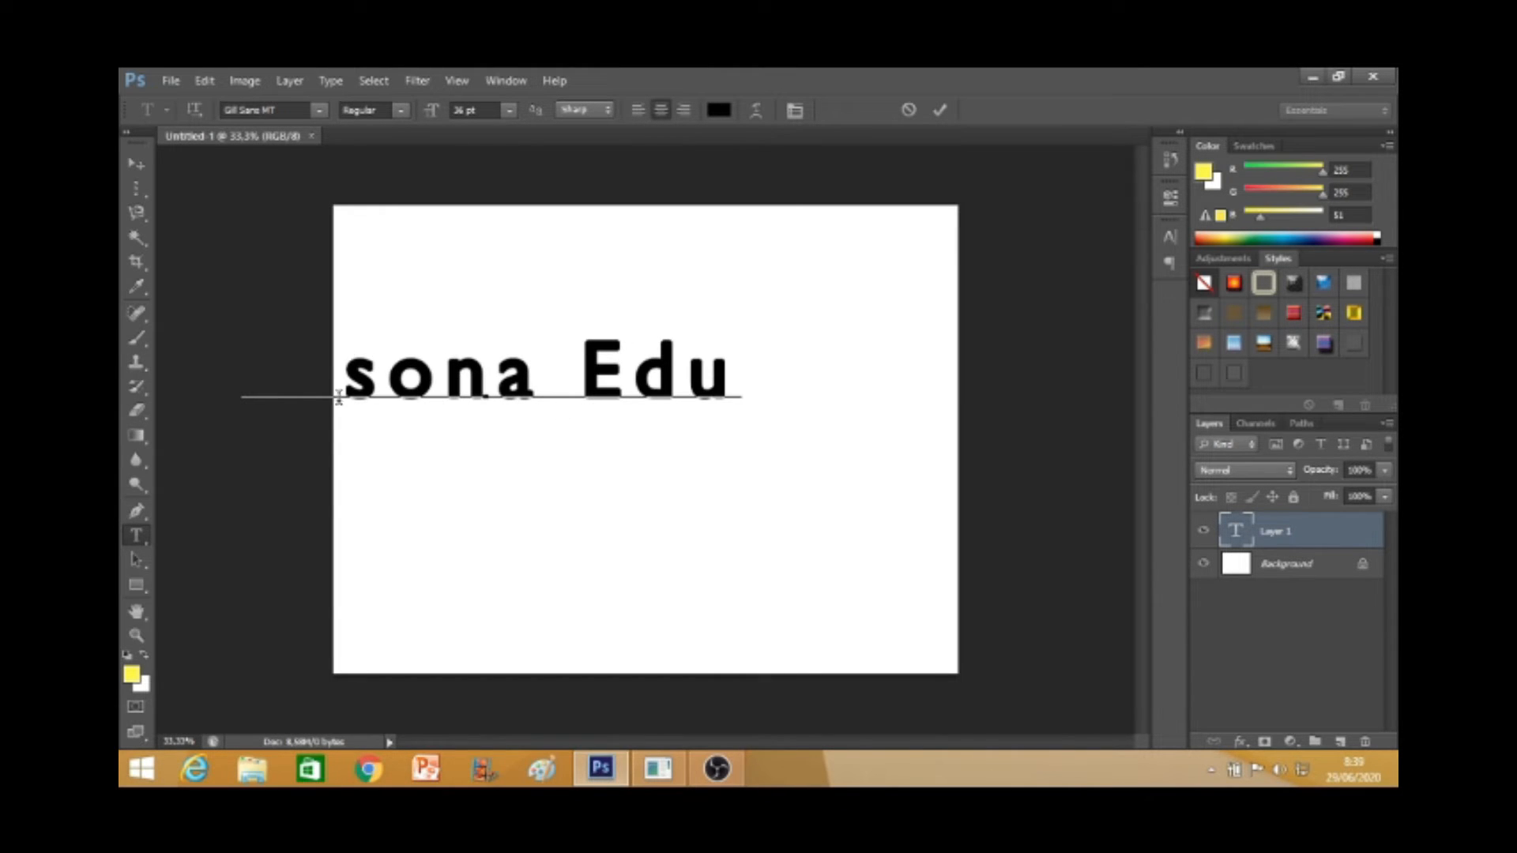
click(143, 171)
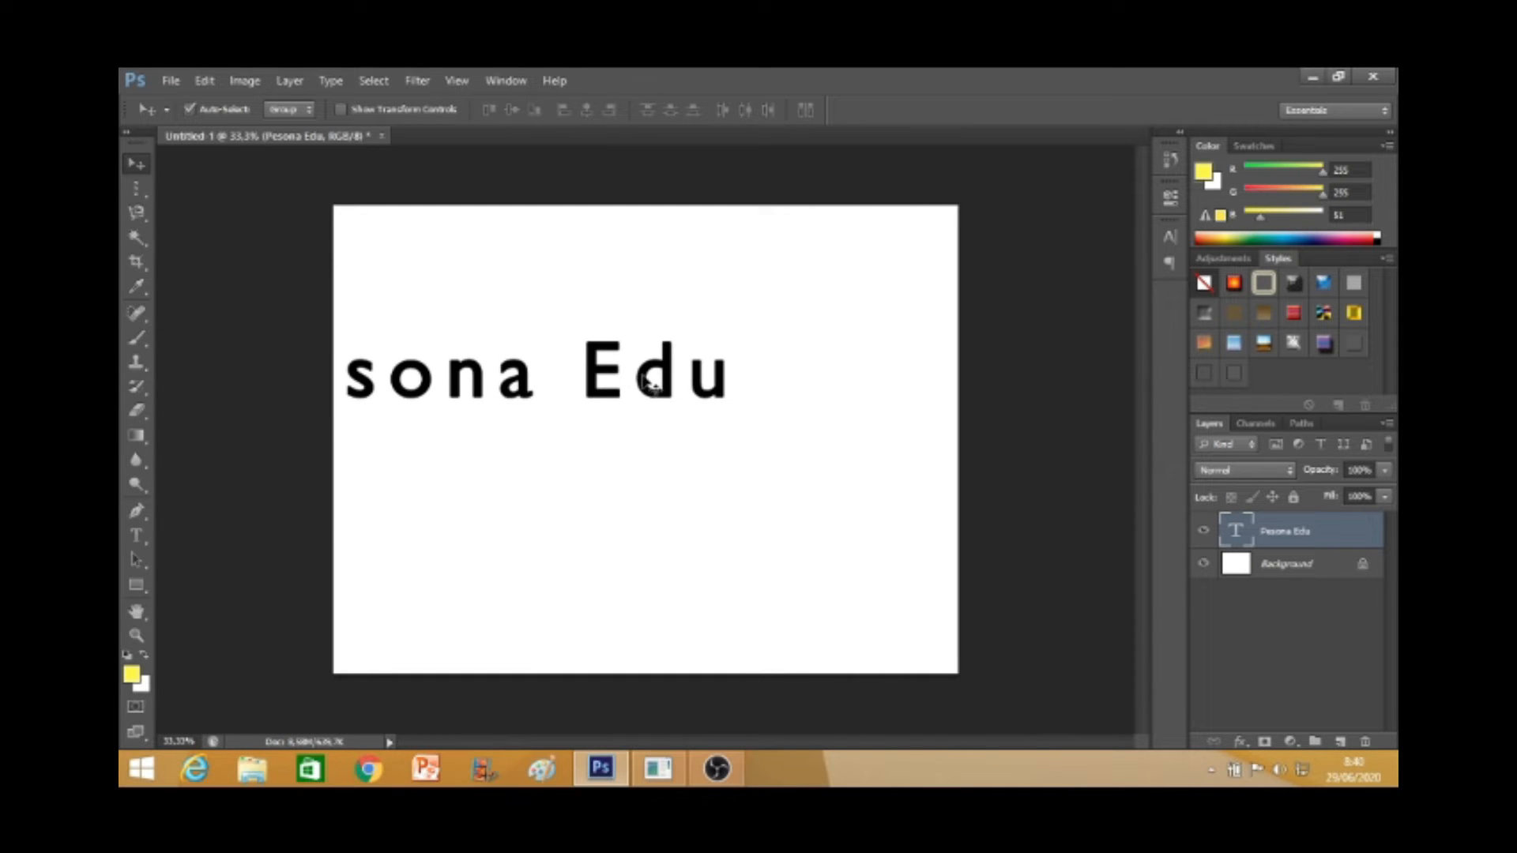
drag(648, 378, 802, 432)
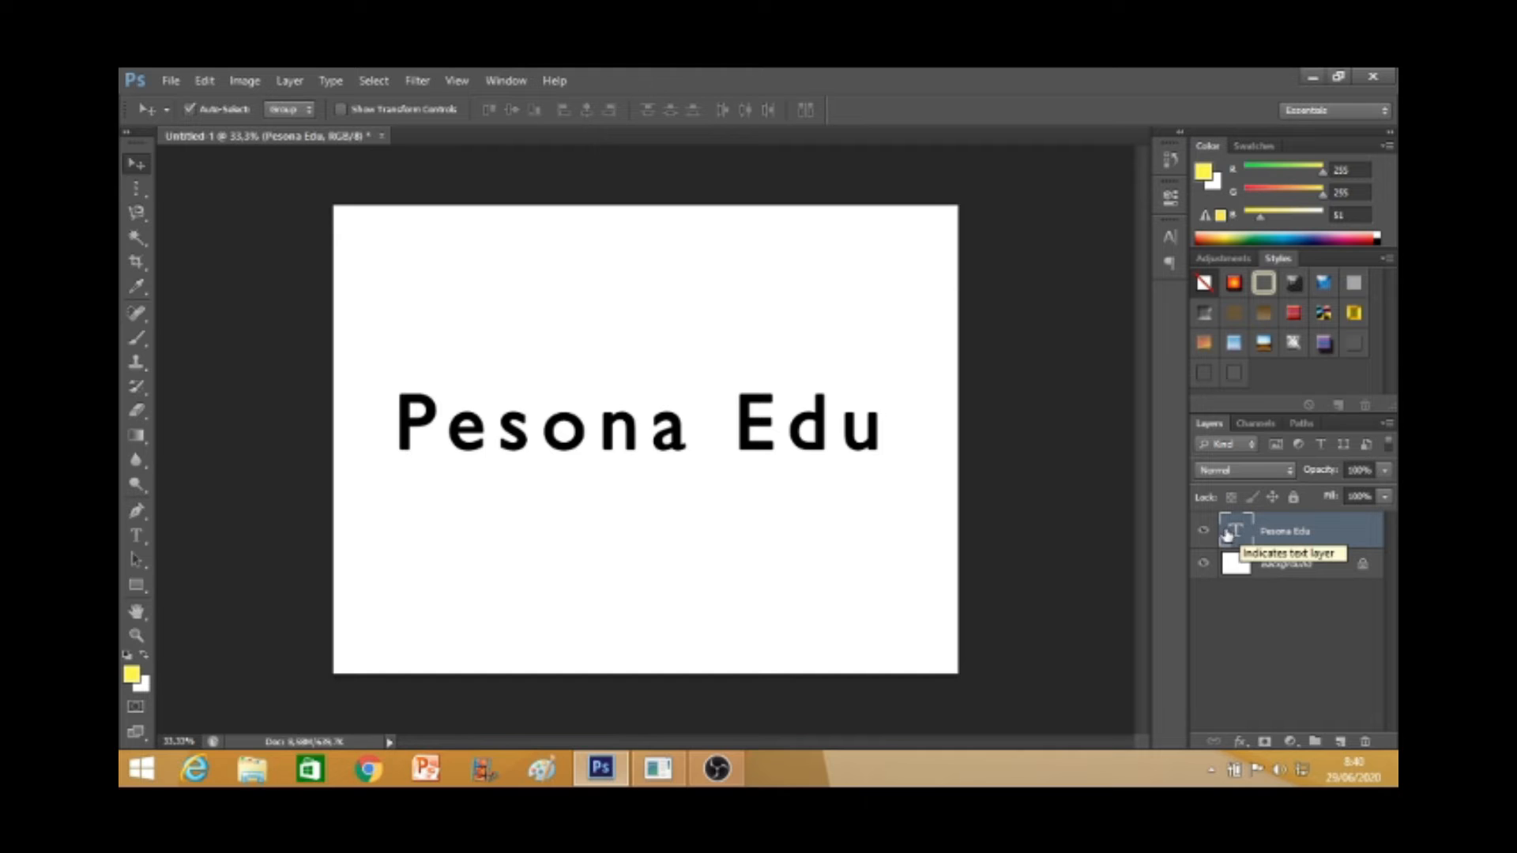
- Duplicate the "Pesona Edu" text layer within the same document, keeping the suggested name
right_click(1272, 540)
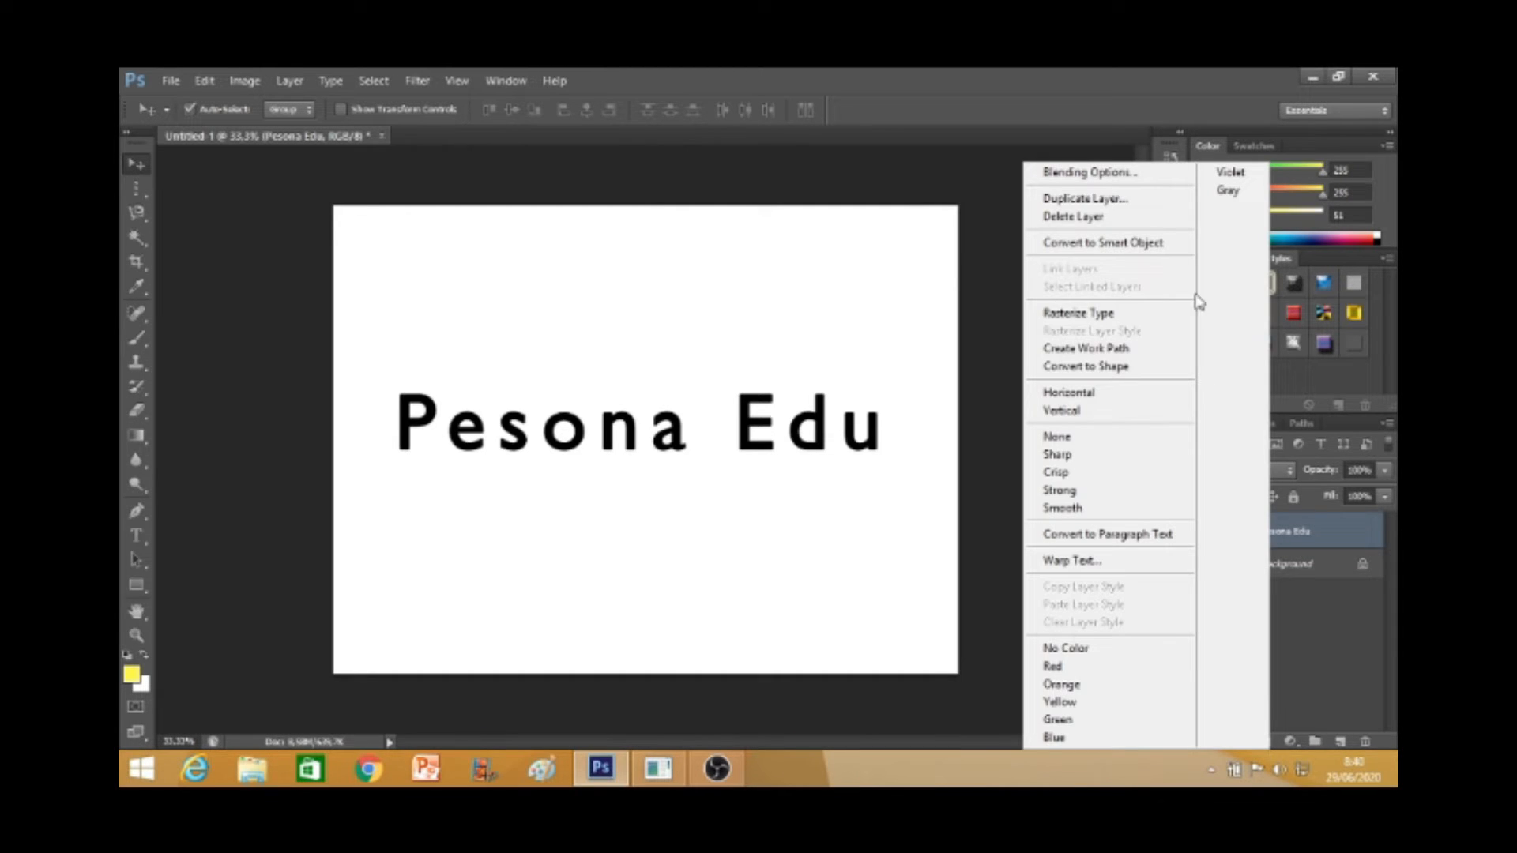
click(1141, 208)
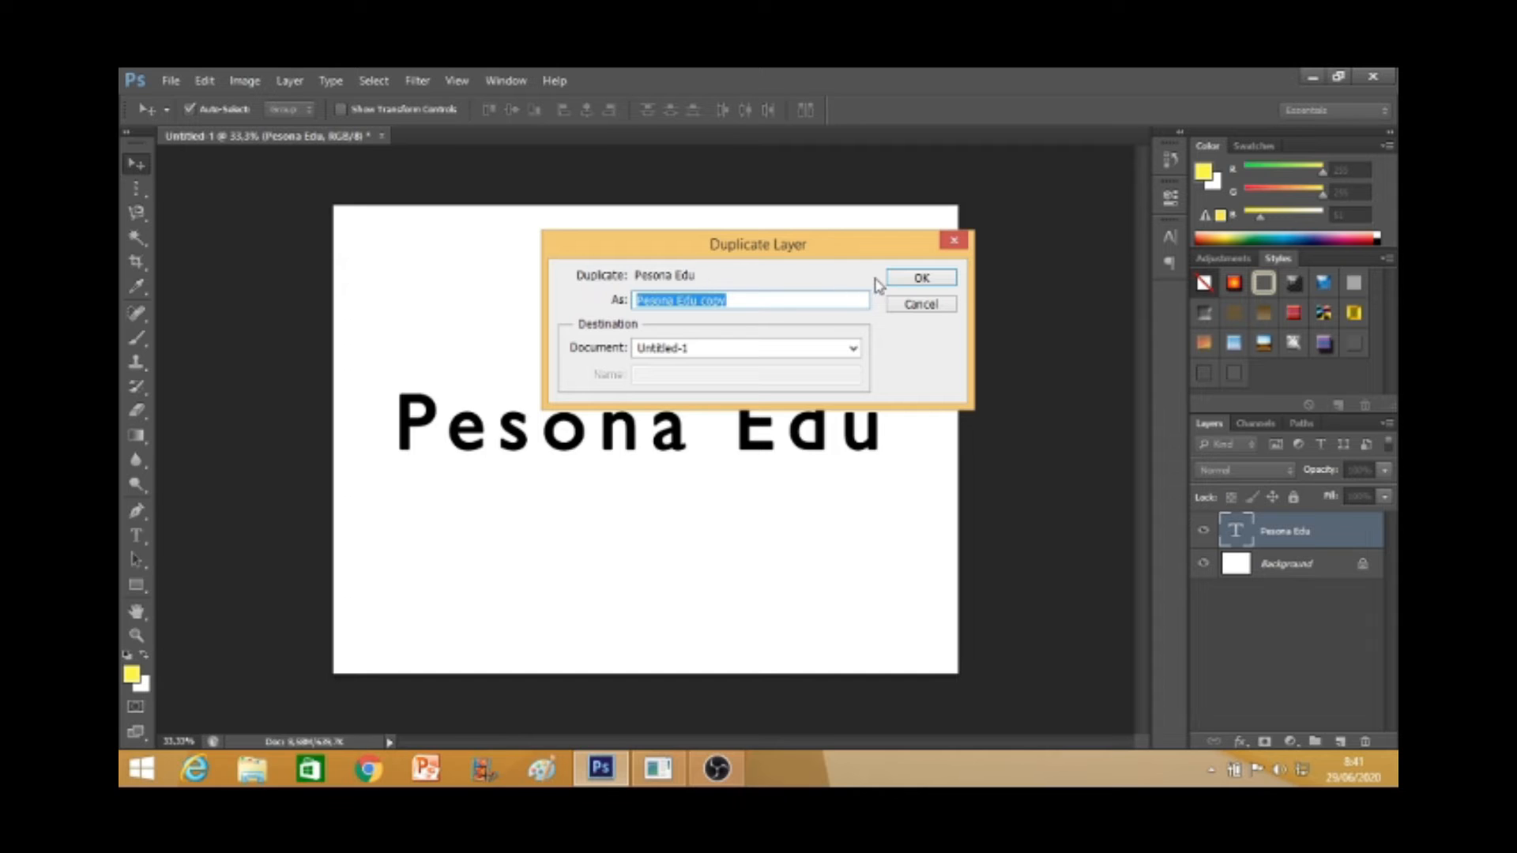
click(901, 285)
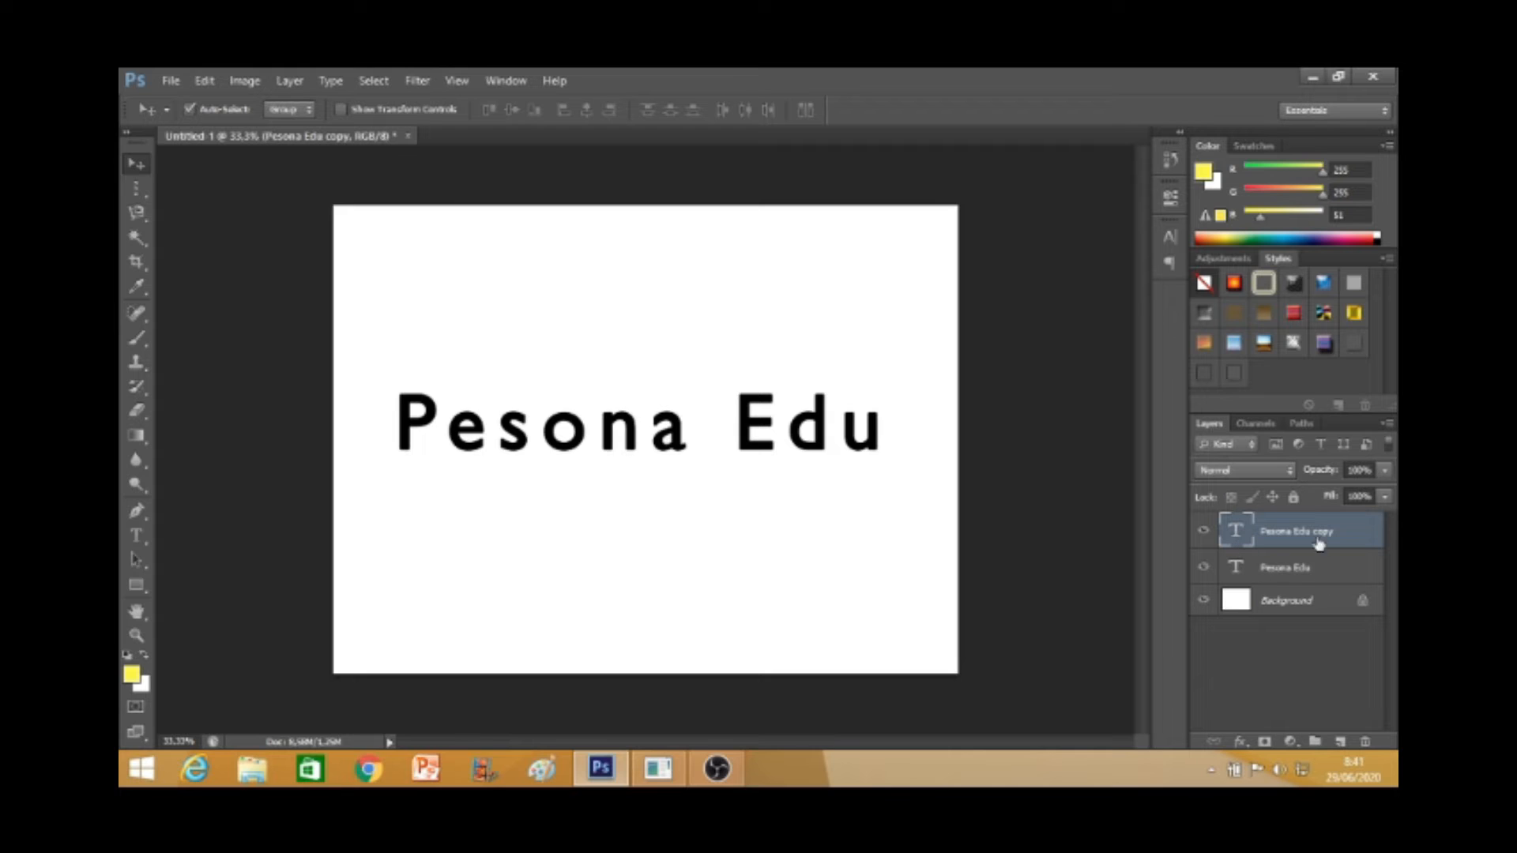
click(1273, 559)
click(1271, 545)
click(1273, 565)
click(1273, 543)
click(1280, 568)
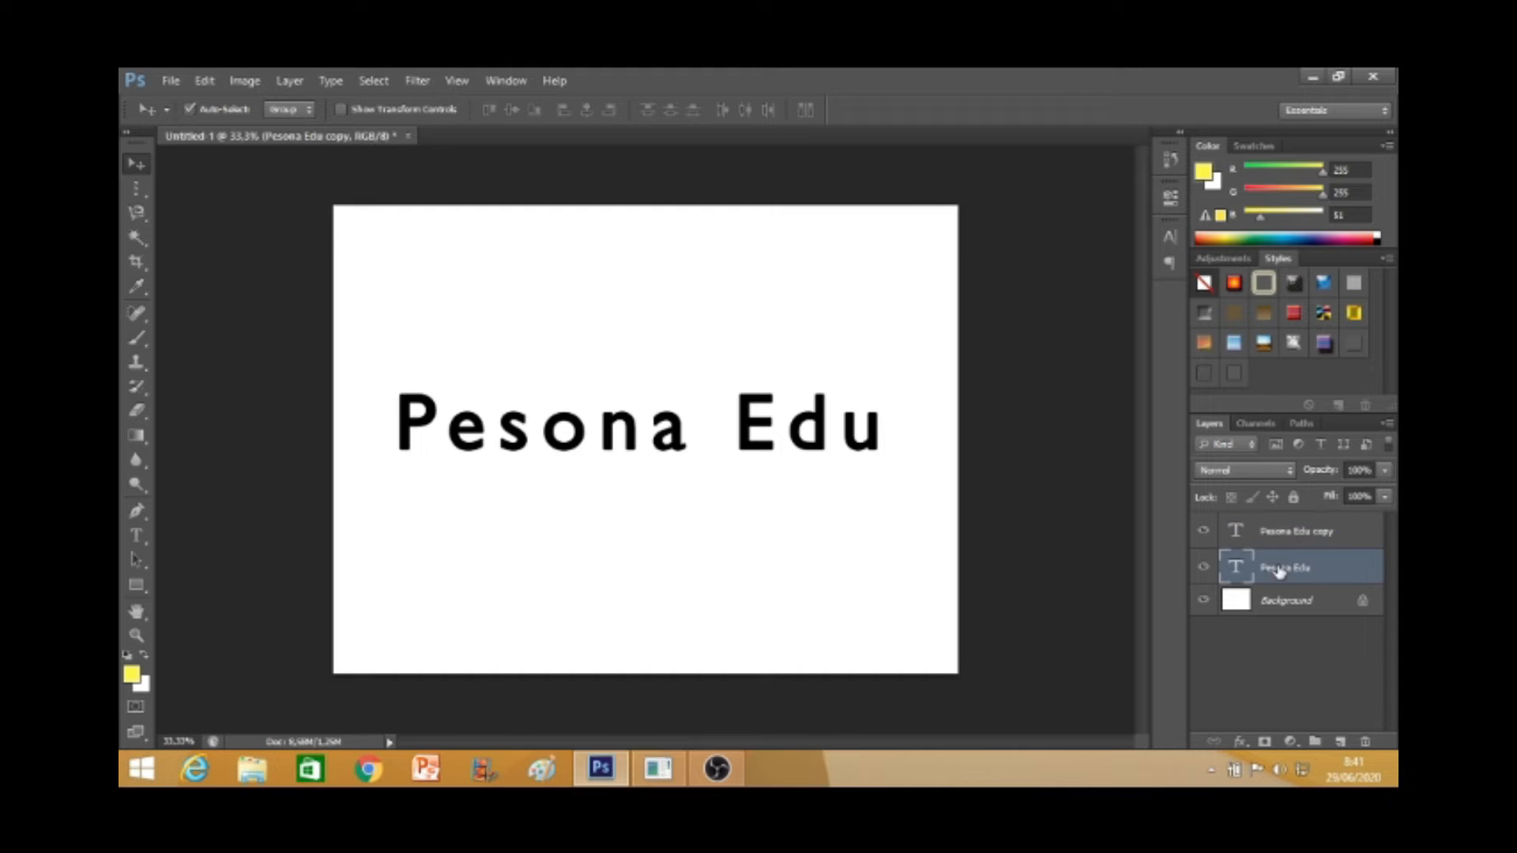
click(1287, 537)
- Duplicate the original "Pesona Edu" text layer again, and duplicate that new copy once as well
click(1285, 577)
right_click(1272, 568)
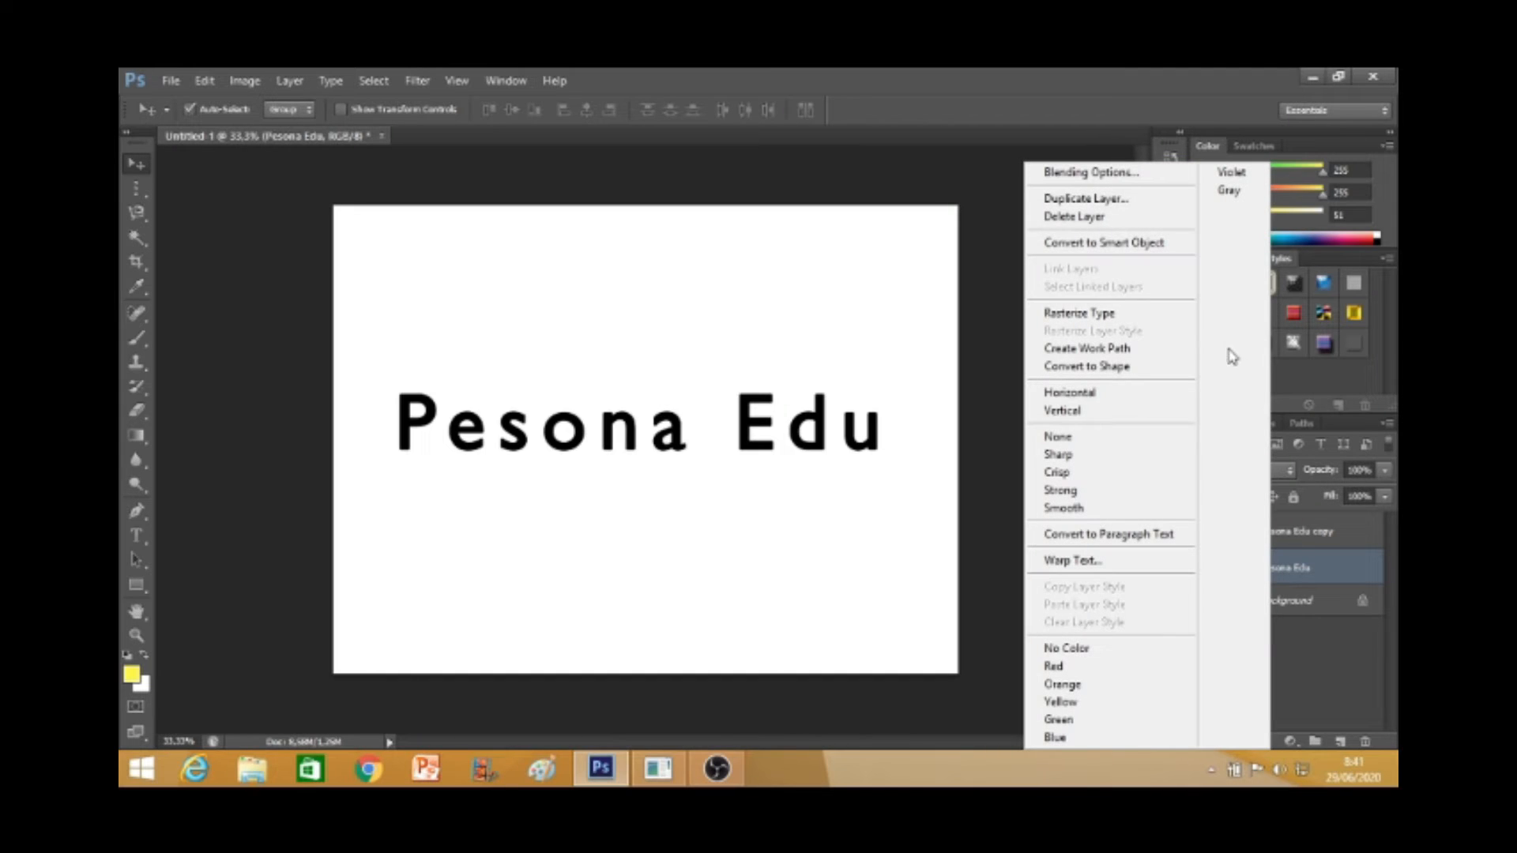
click(1126, 200)
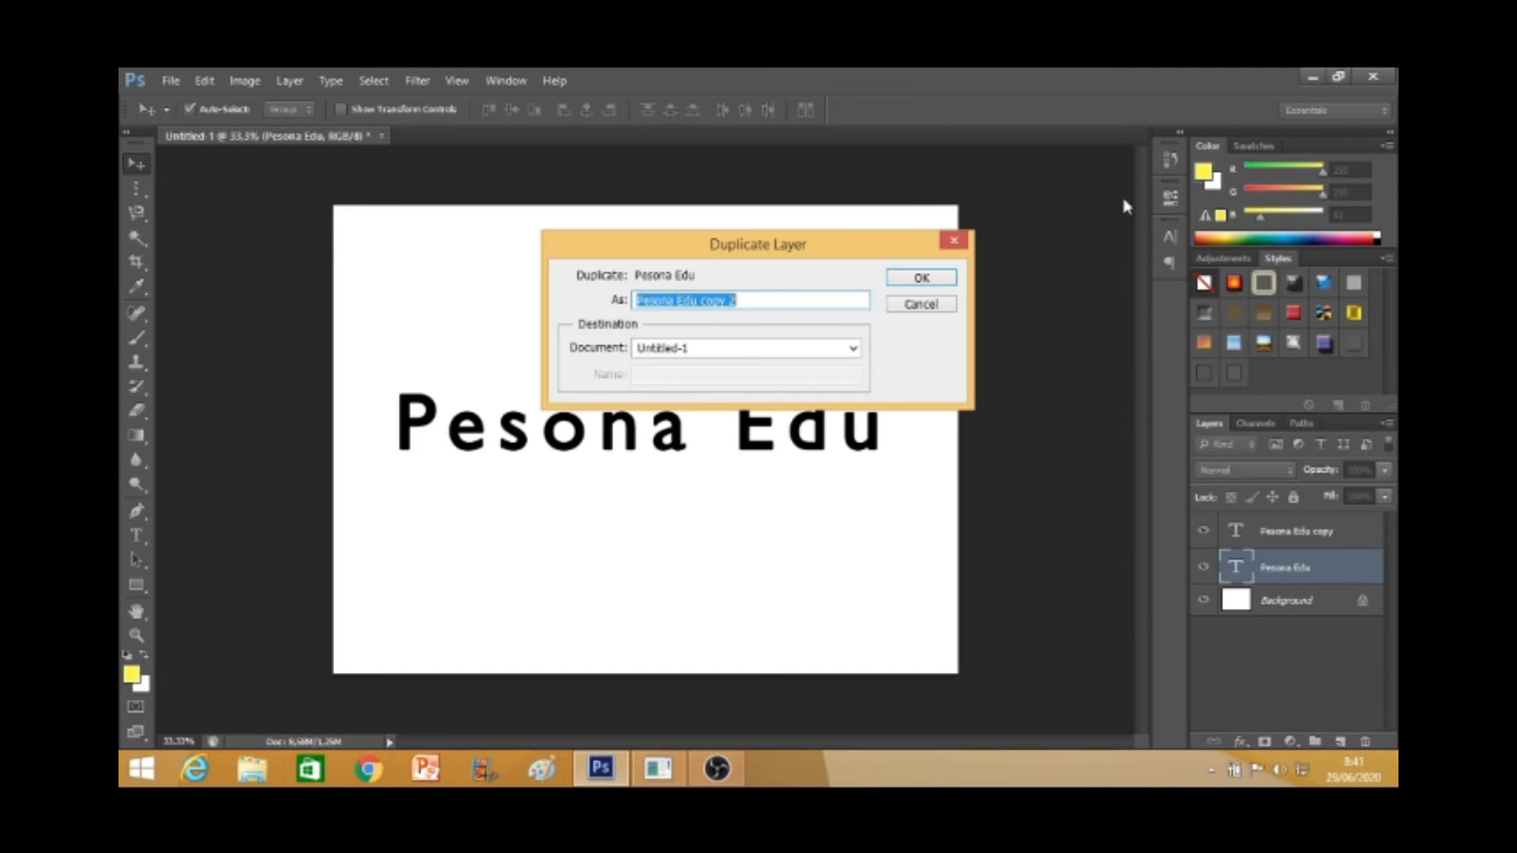
click(922, 277)
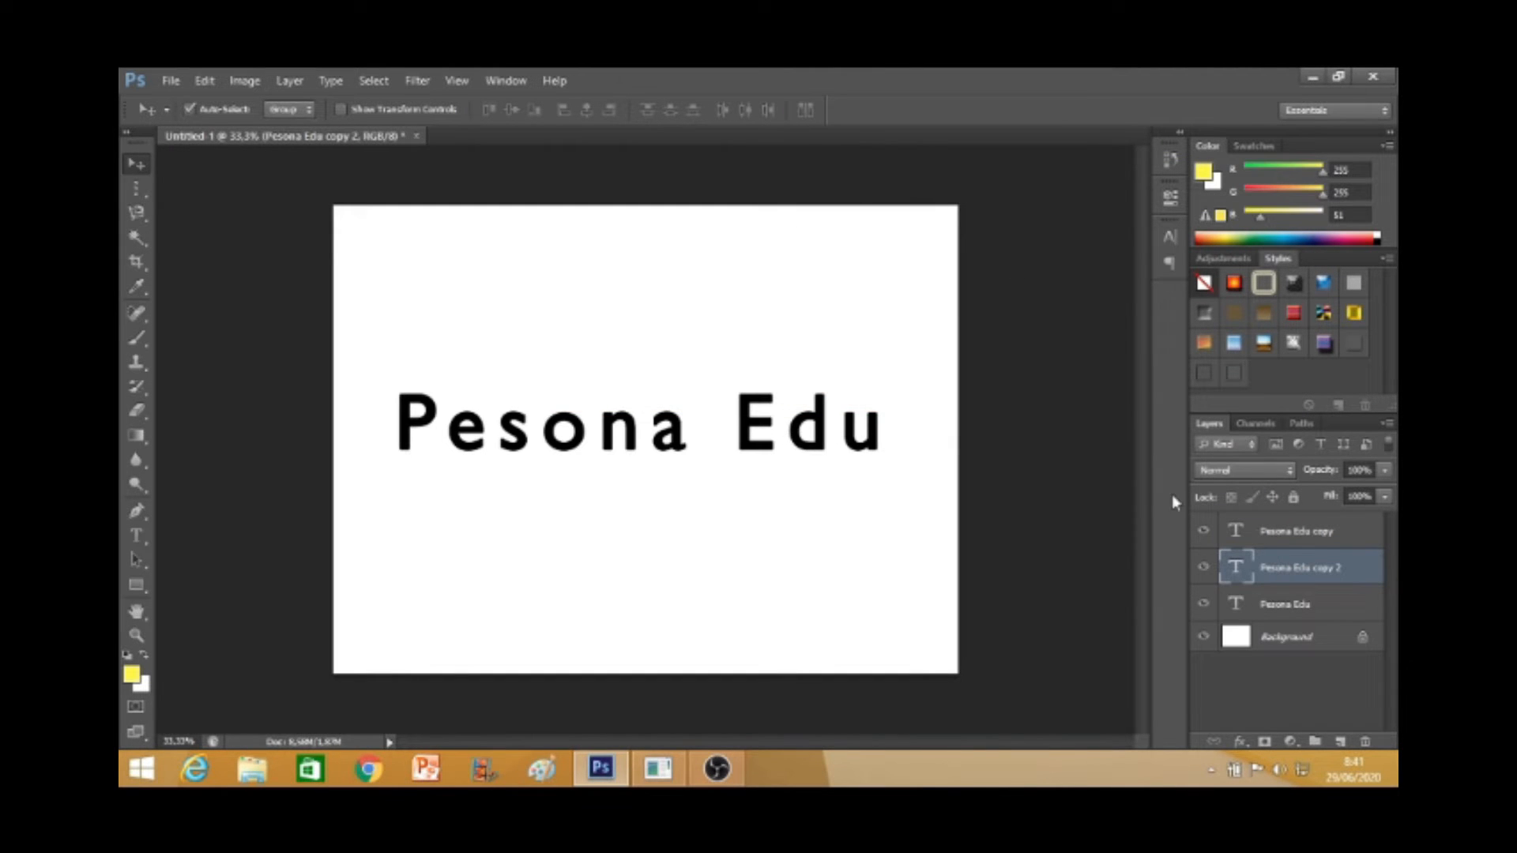
right_click(1285, 562)
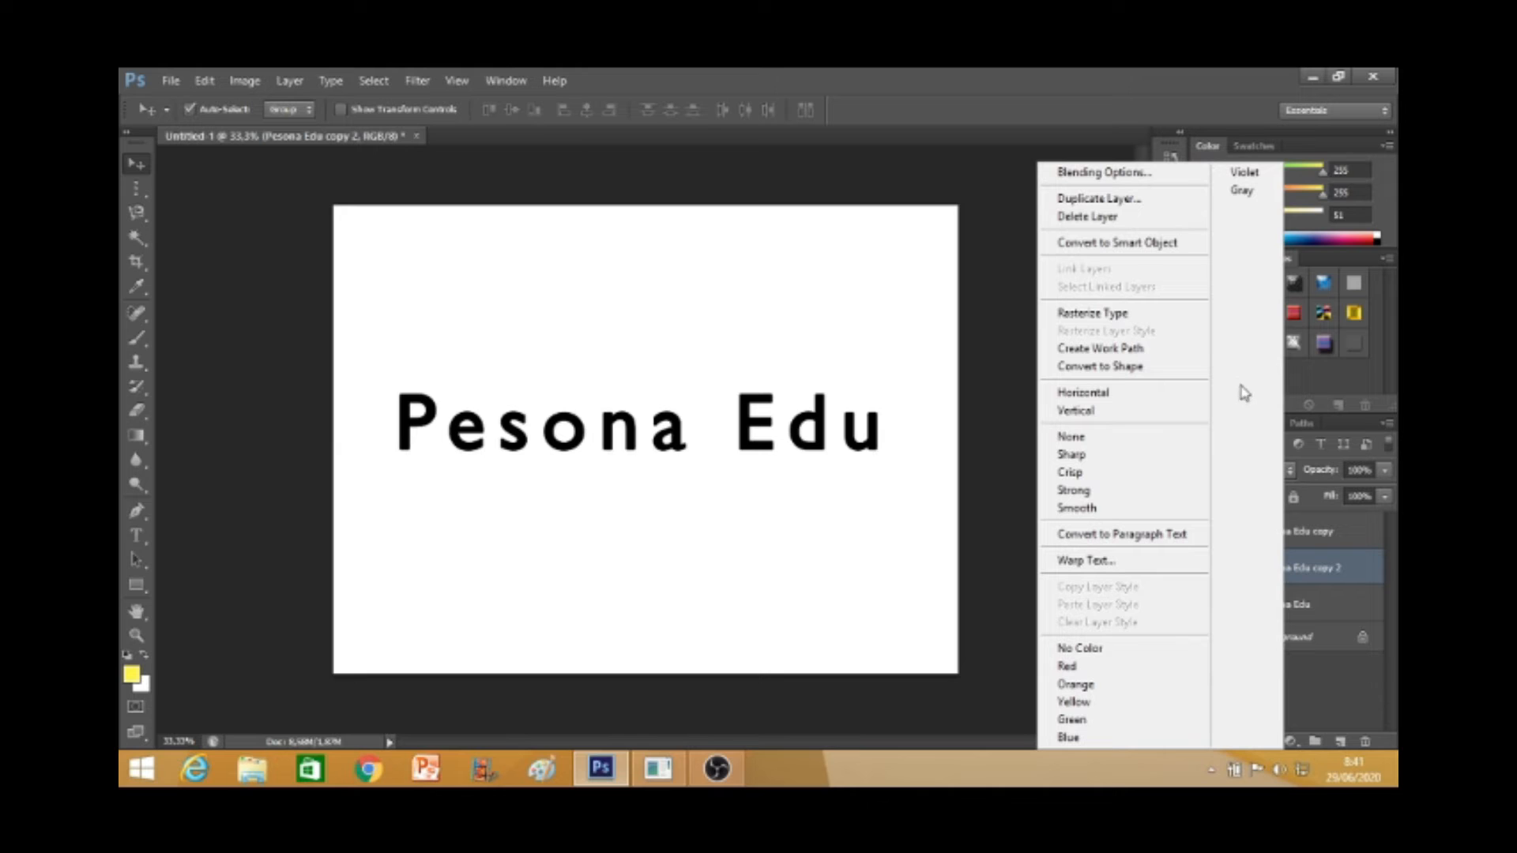
click(1175, 202)
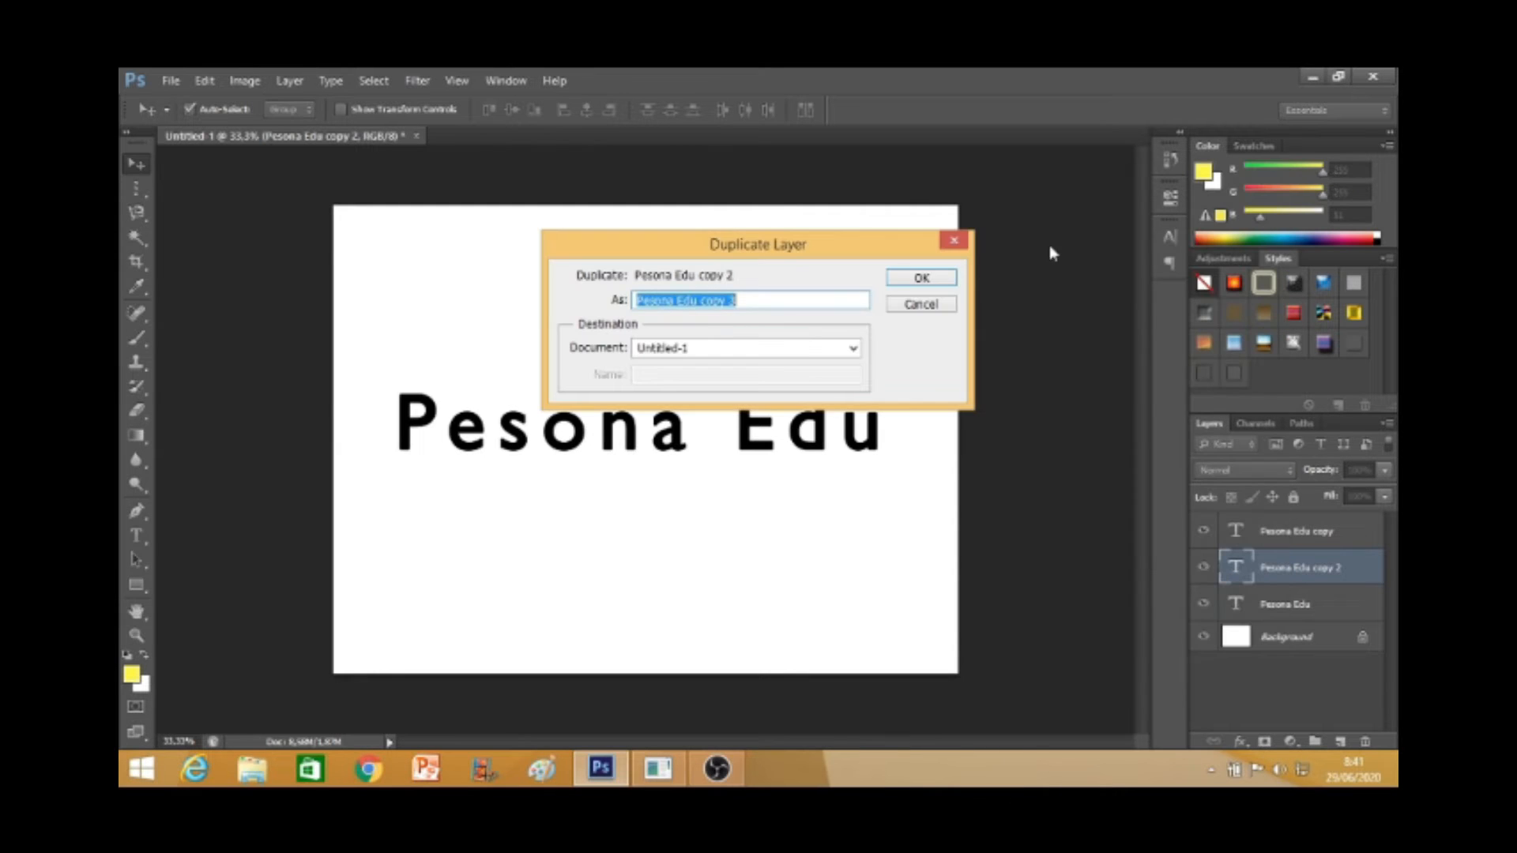
click(948, 281)
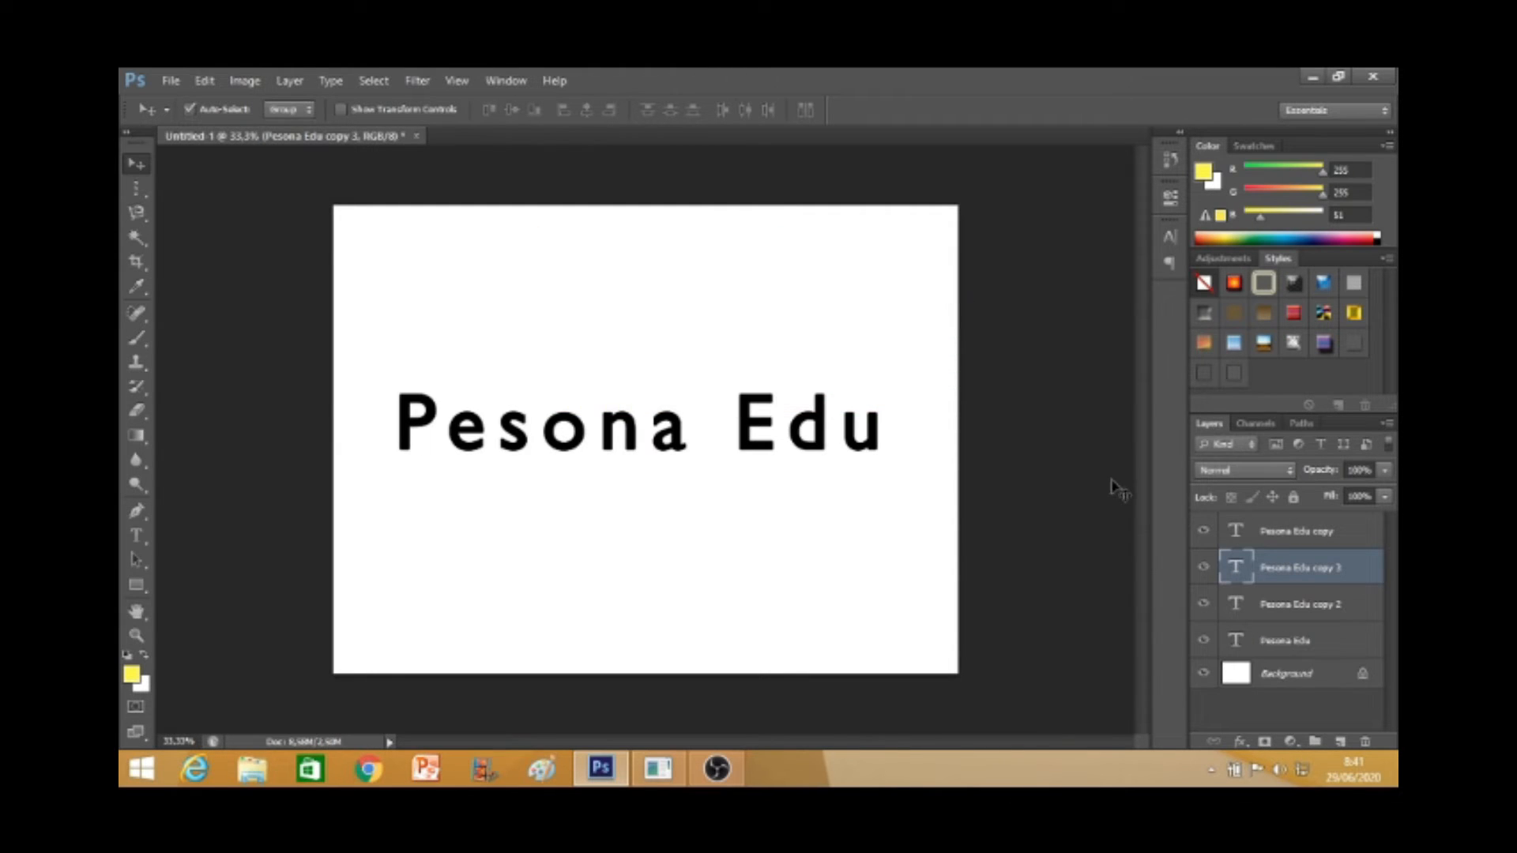
click(1288, 530)
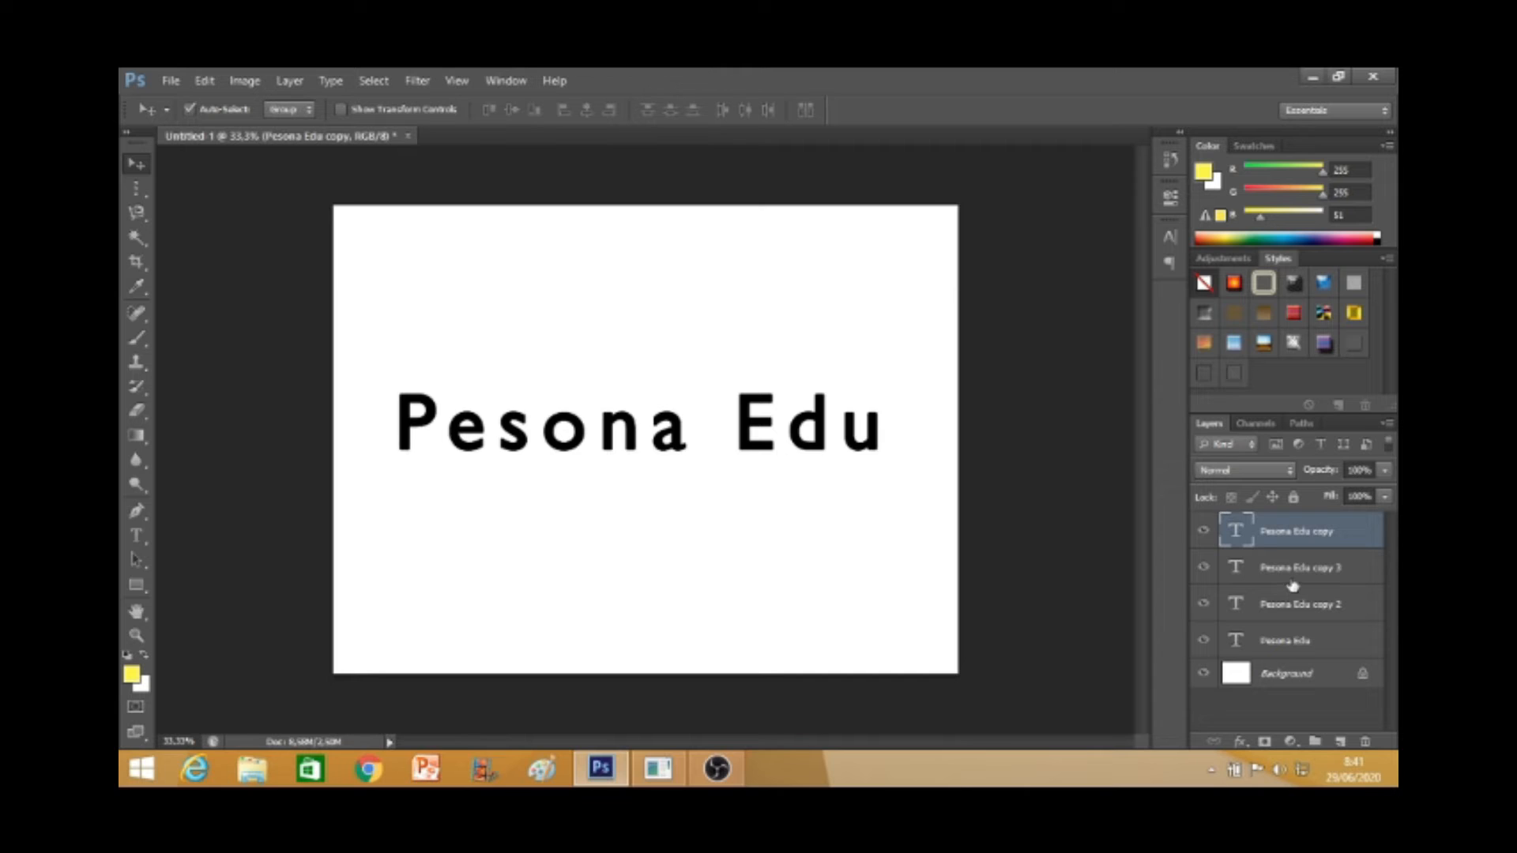
click(1290, 581)
click(1286, 615)
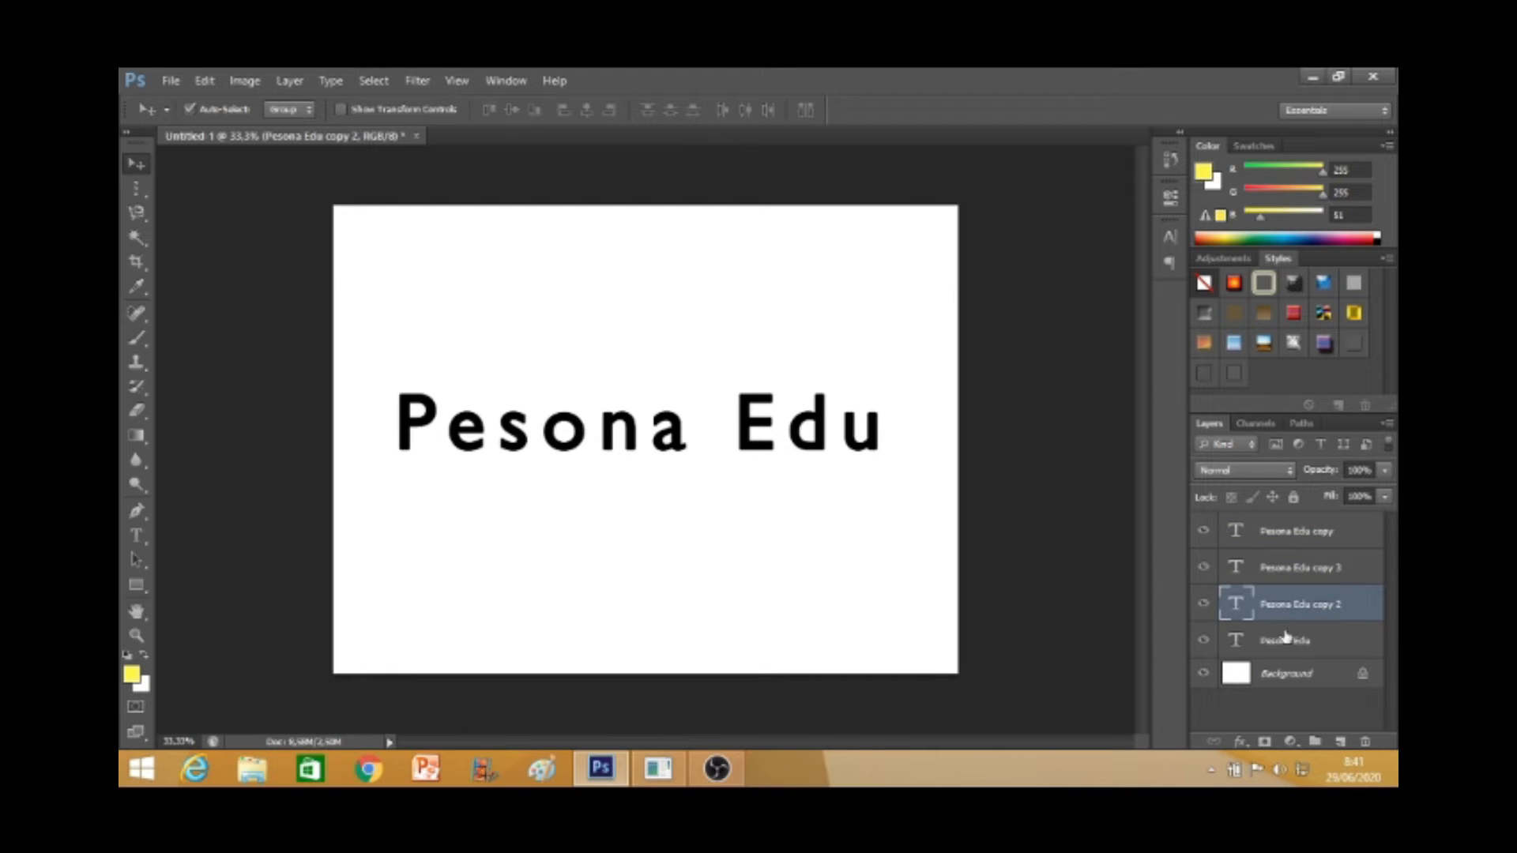
click(1286, 642)
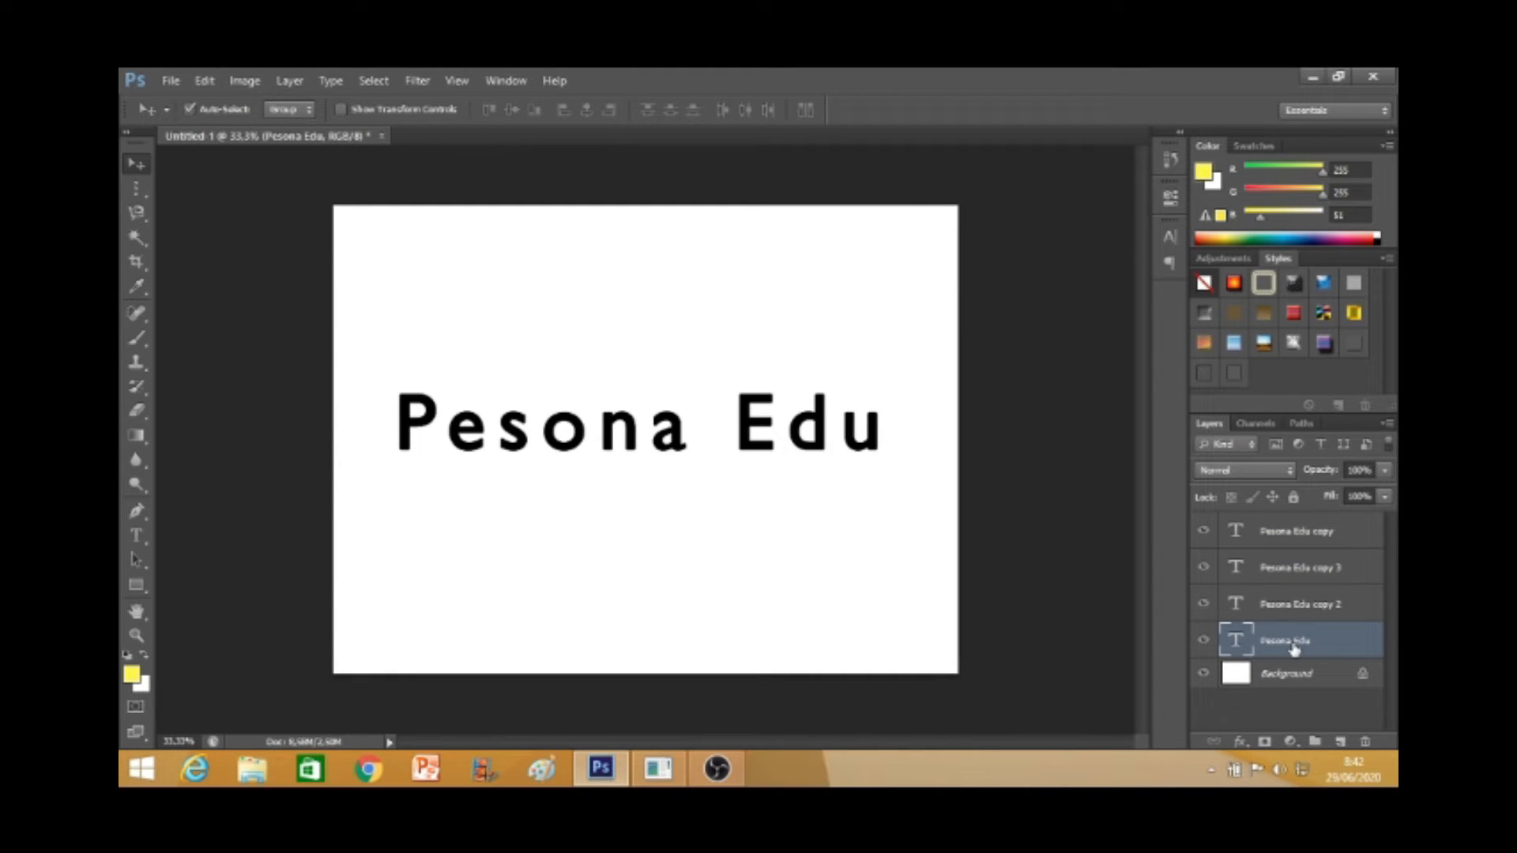
click(1315, 537)
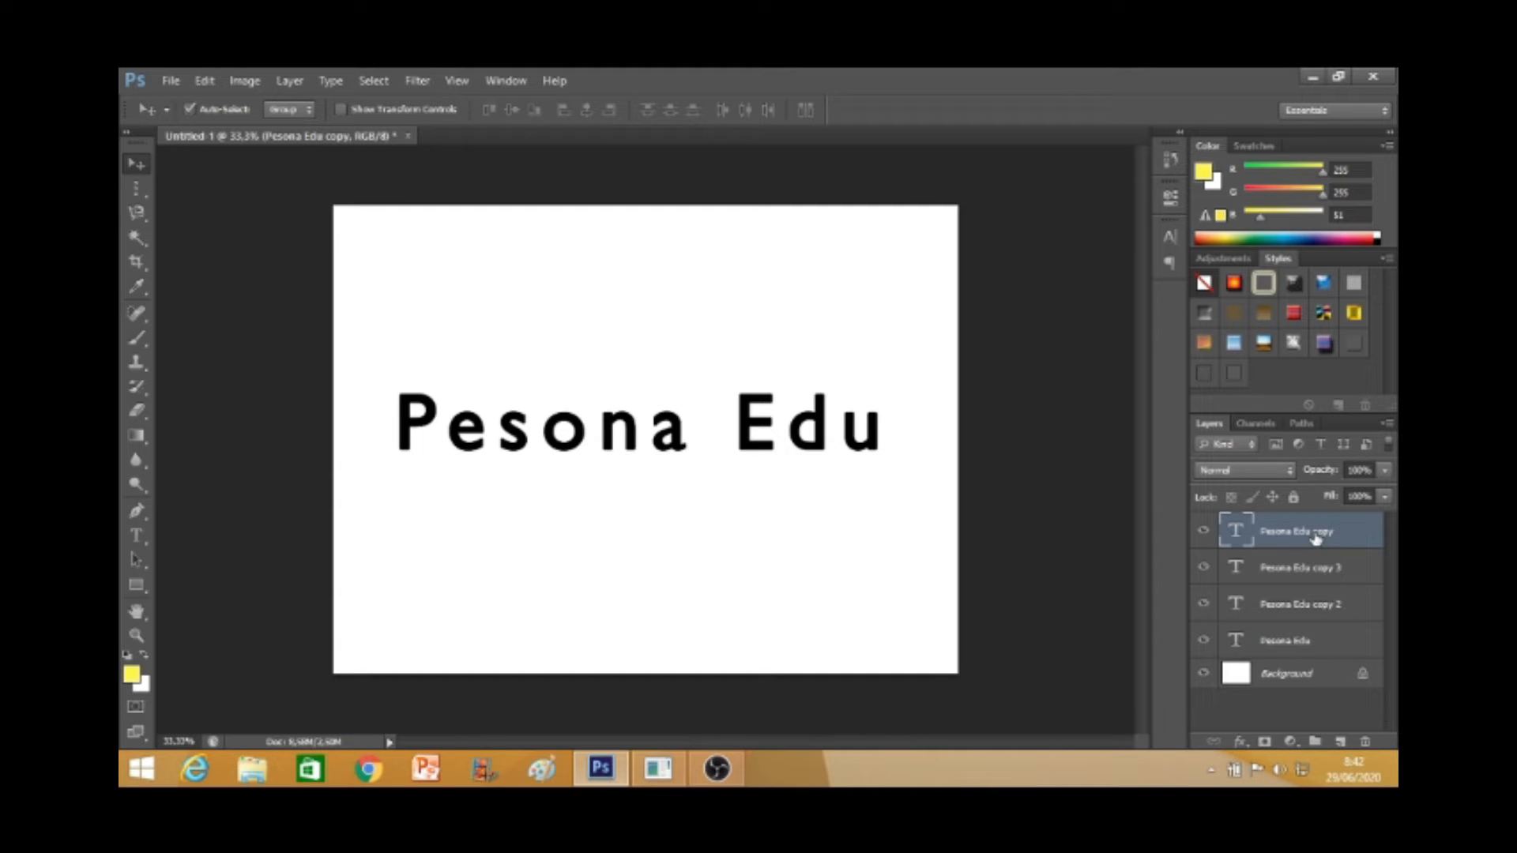
click(1310, 612)
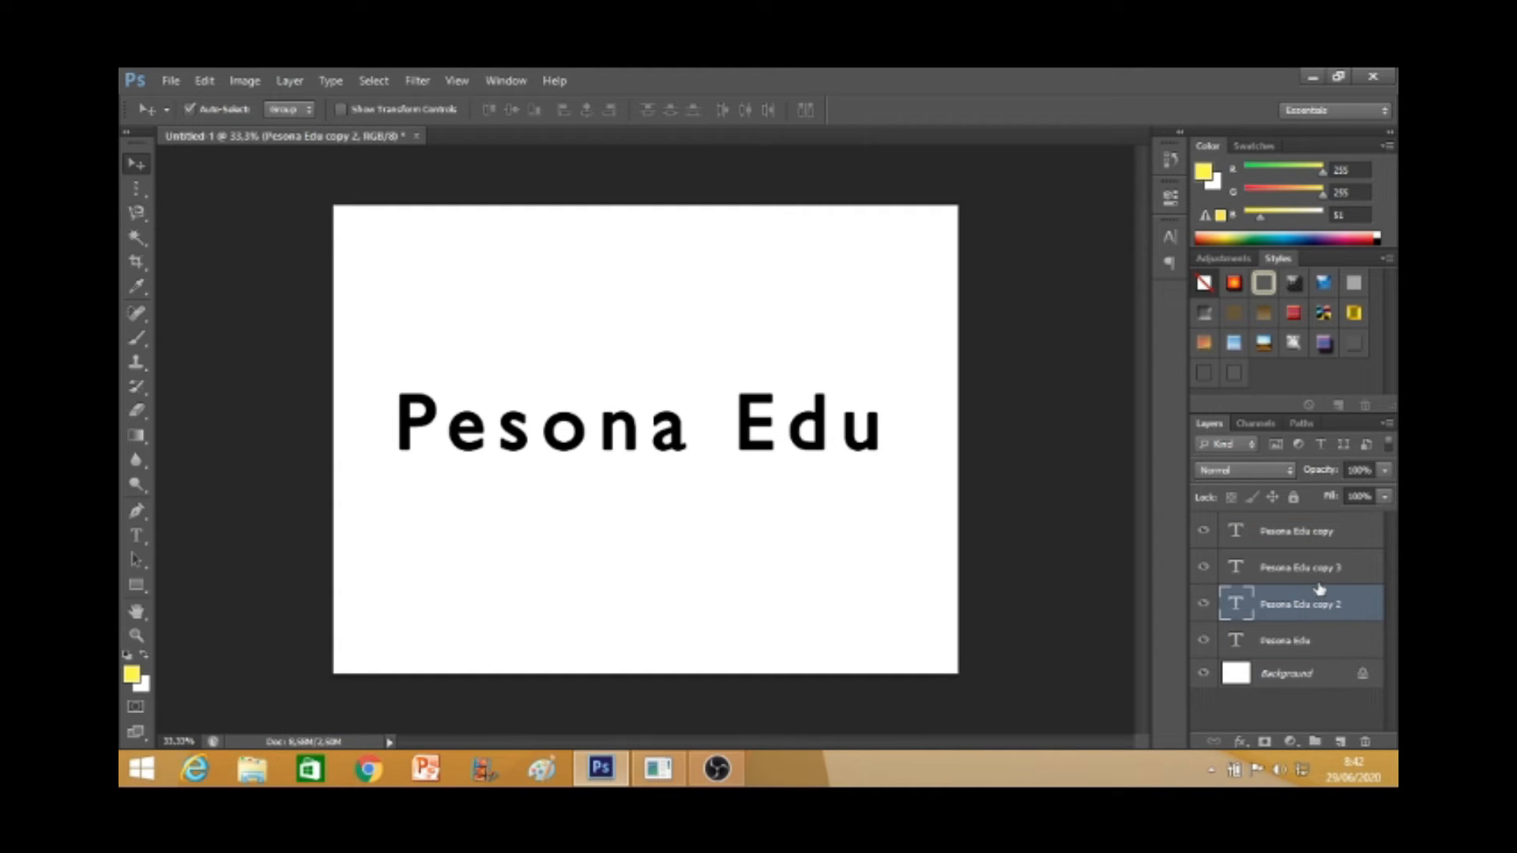
click(1307, 580)
click(1297, 545)
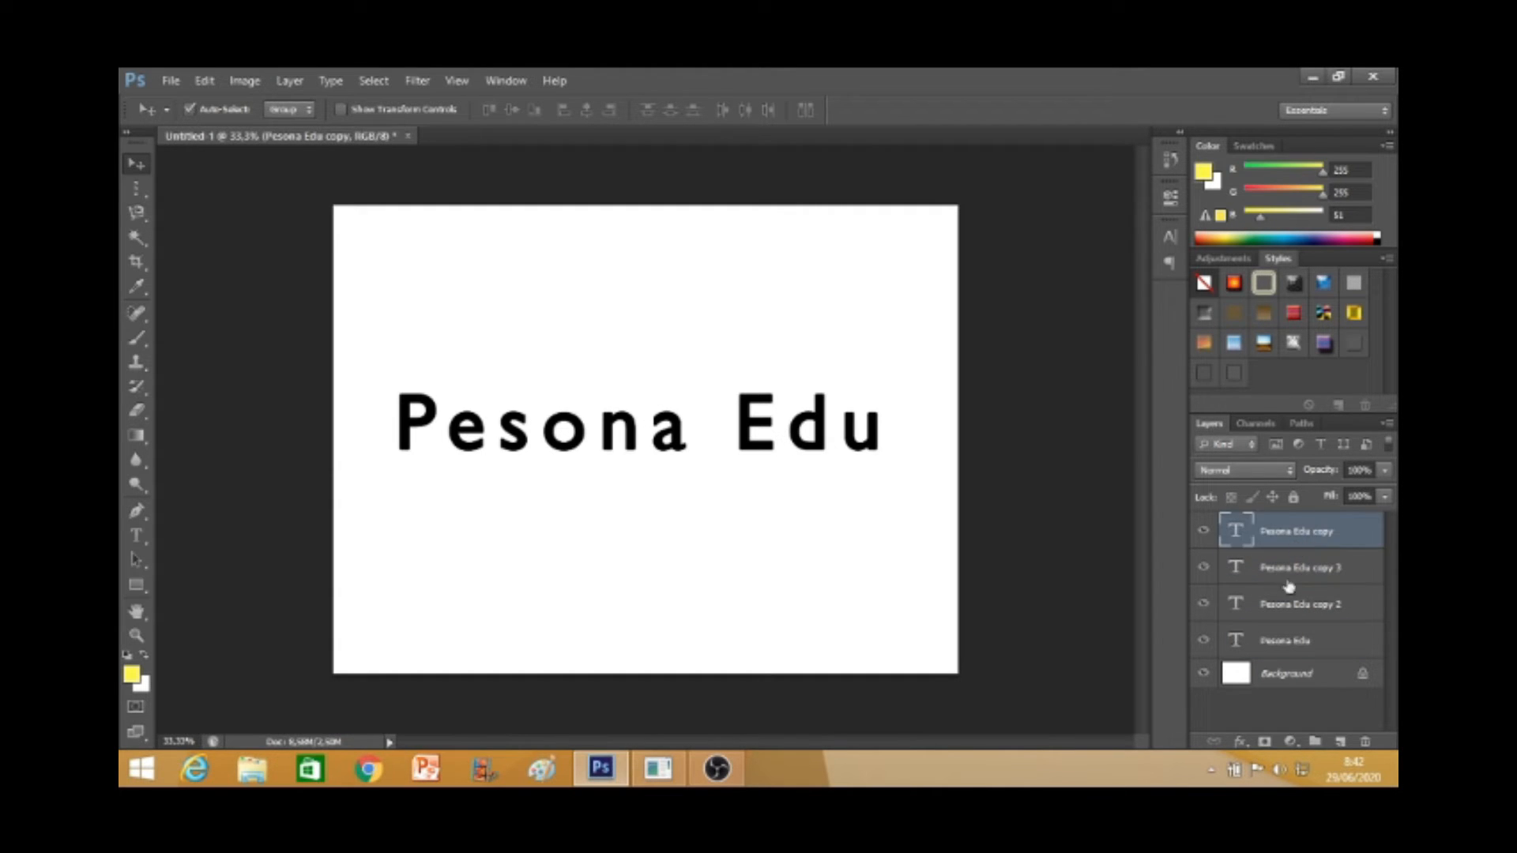
click(1290, 637)
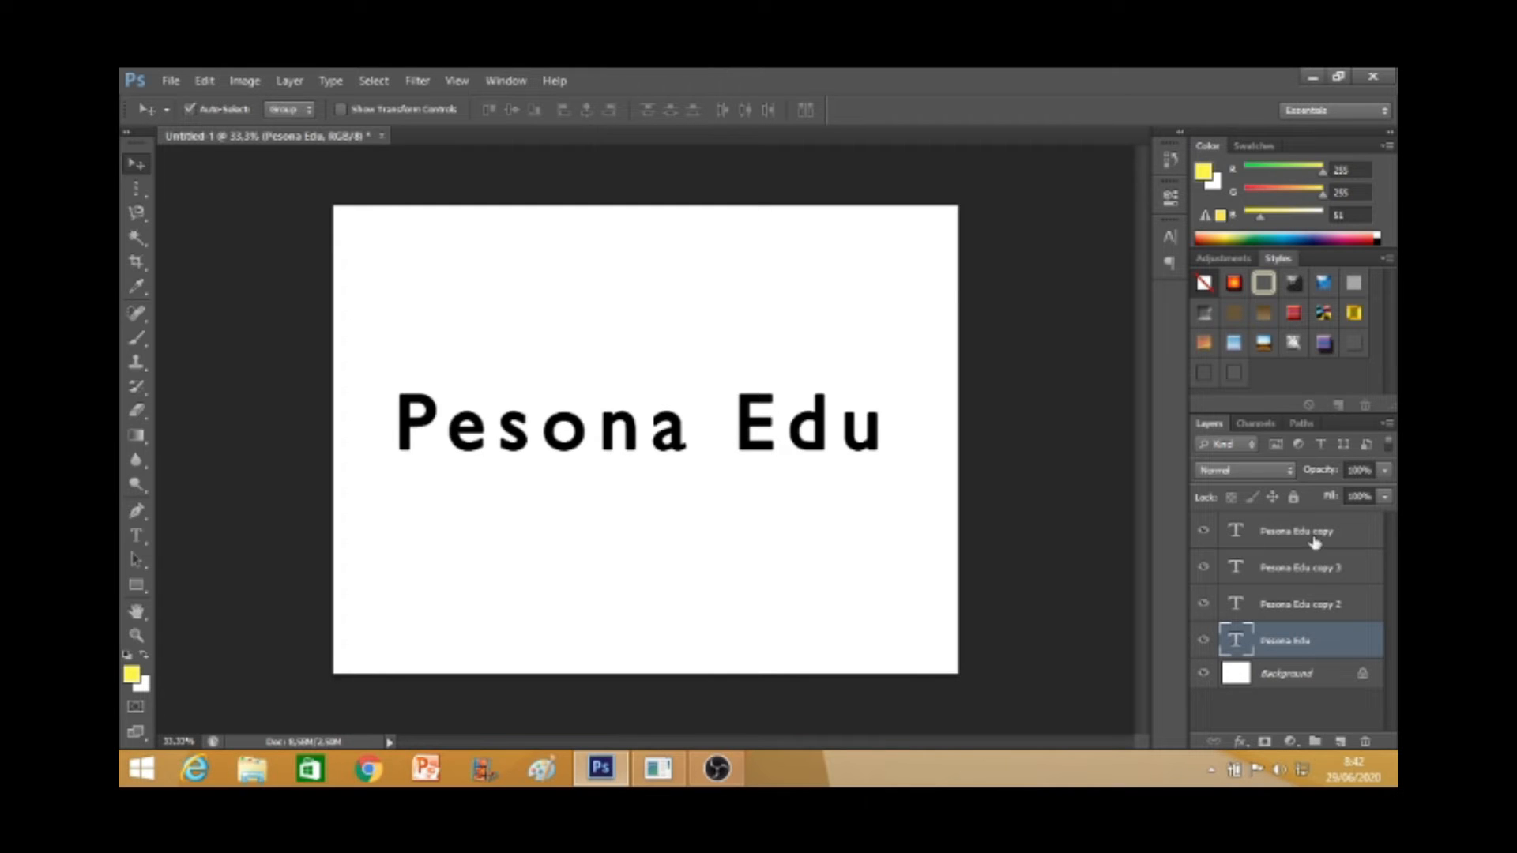
- Change the text colour of the topmost "Pesona Edu copy" layer to red (ff0000)
click(1262, 545)
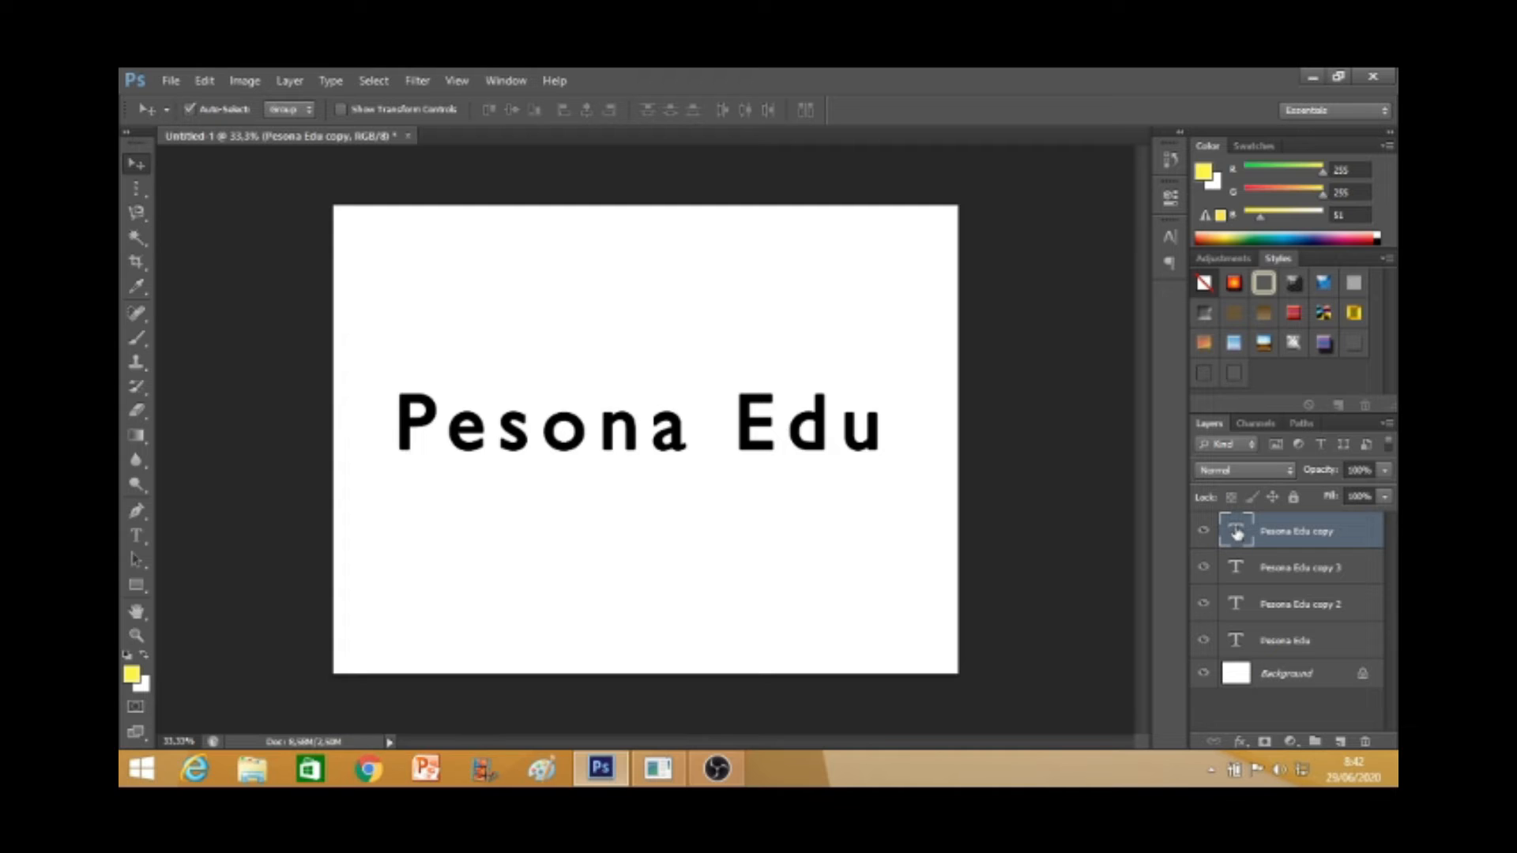
double_click(1237, 537)
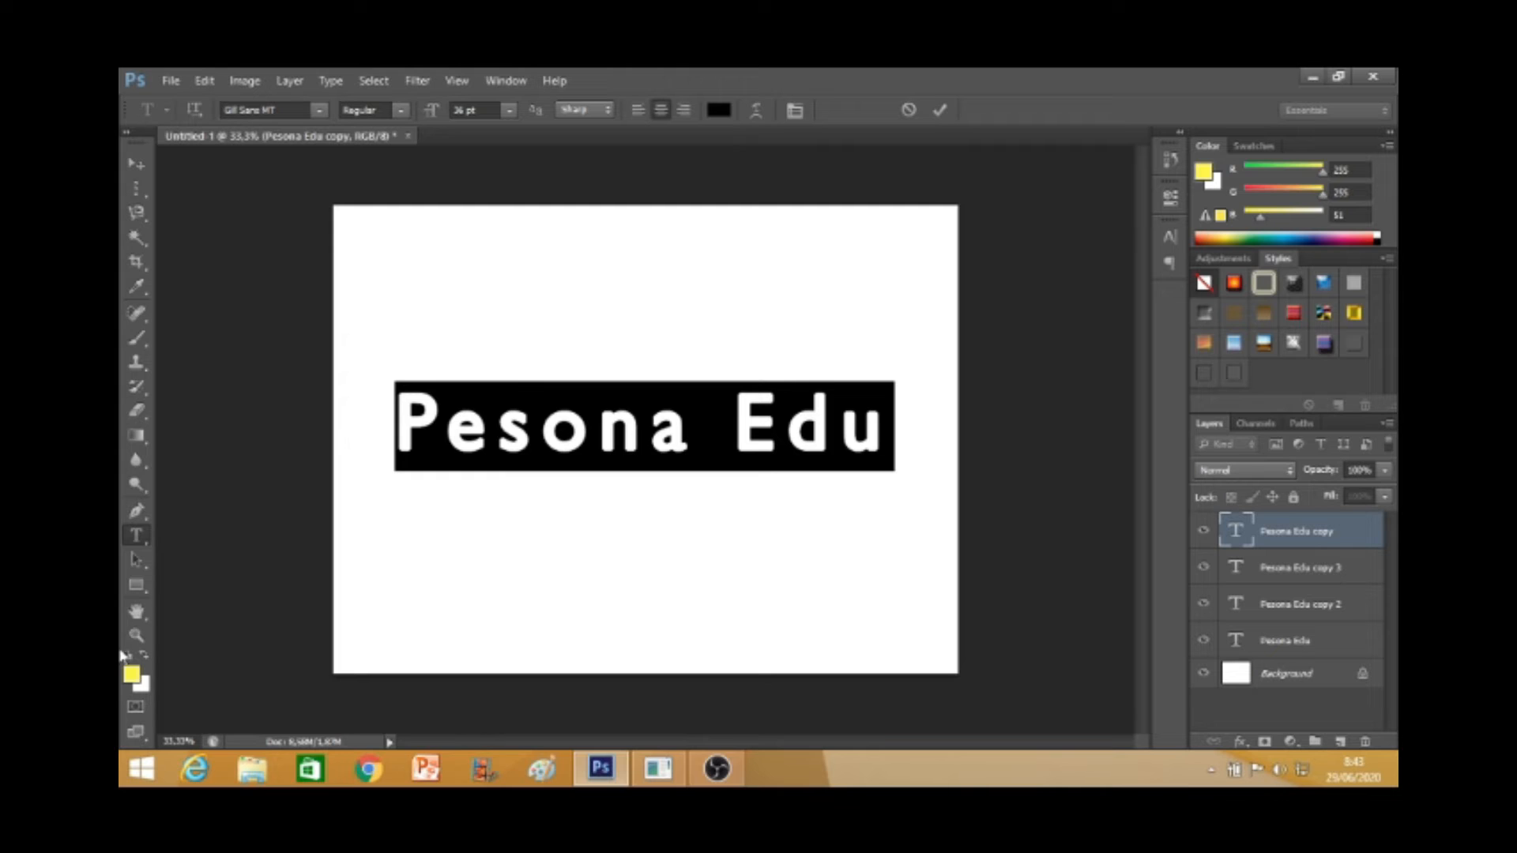
click(717, 116)
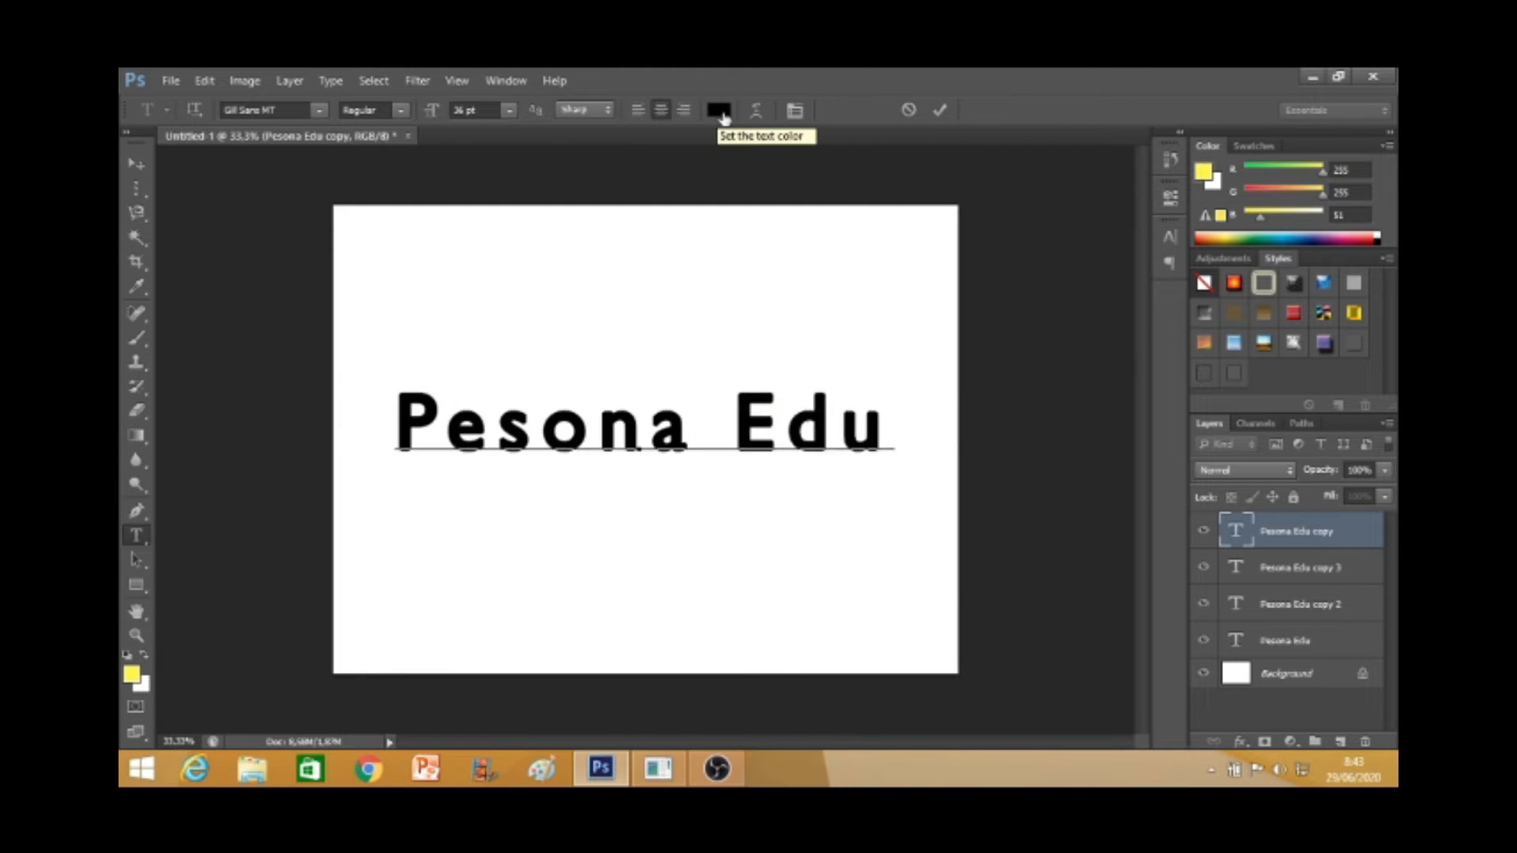
drag(992, 414, 988, 226)
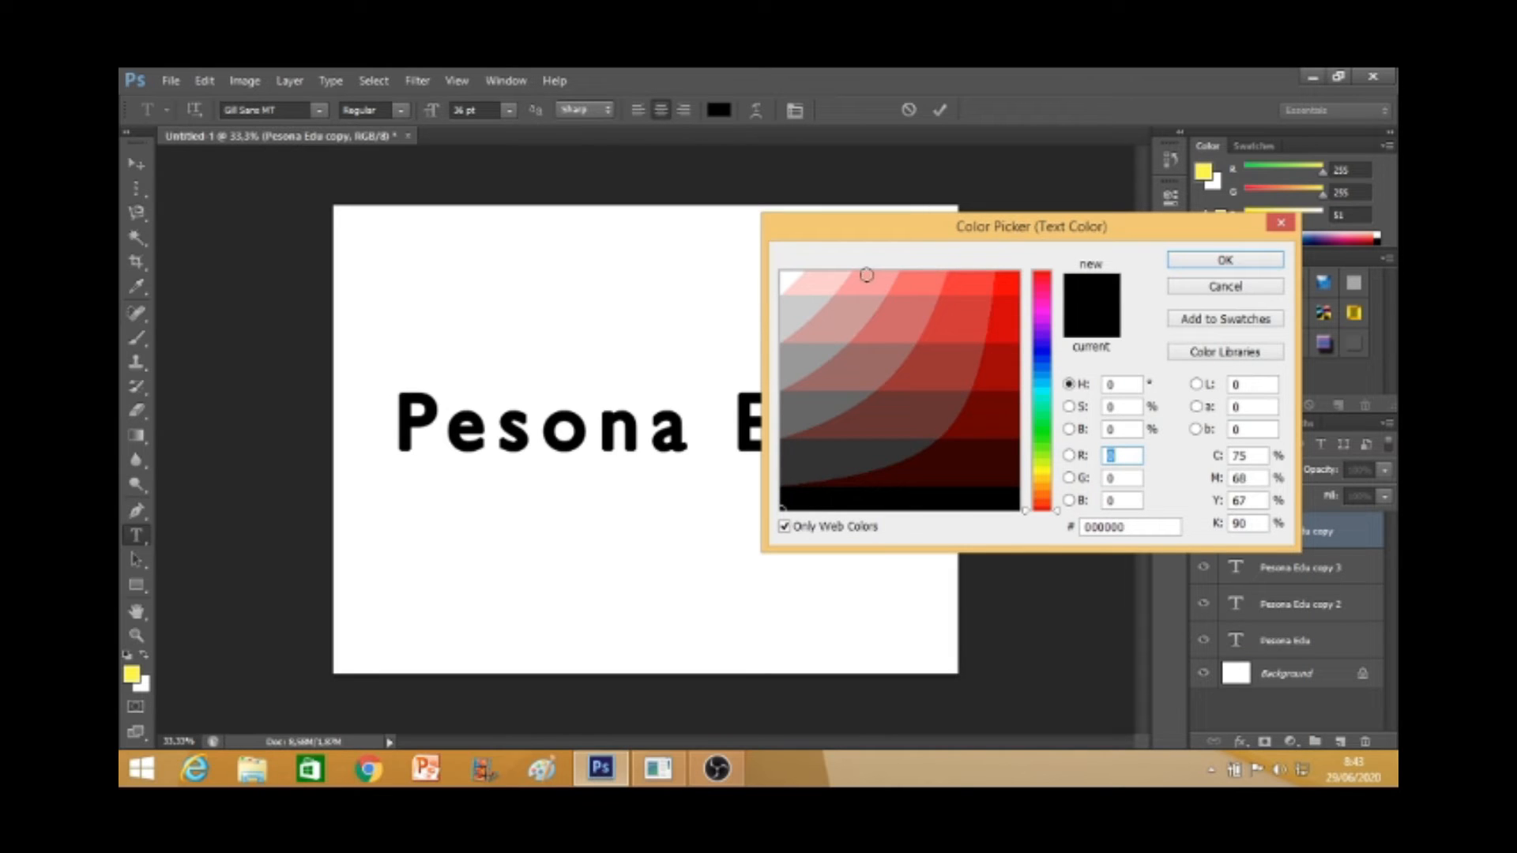
click(1008, 282)
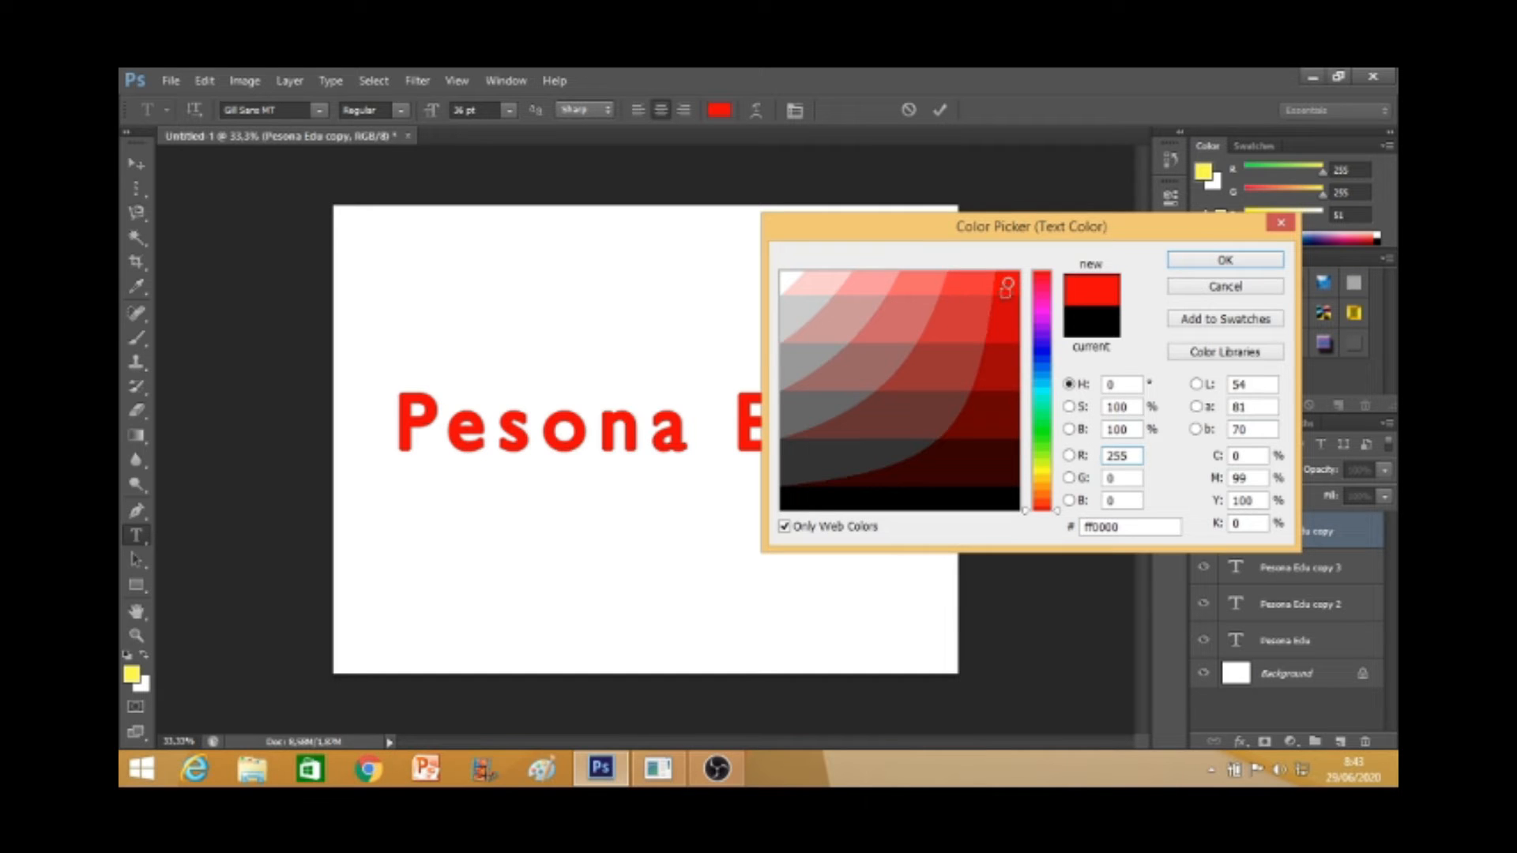
click(1199, 261)
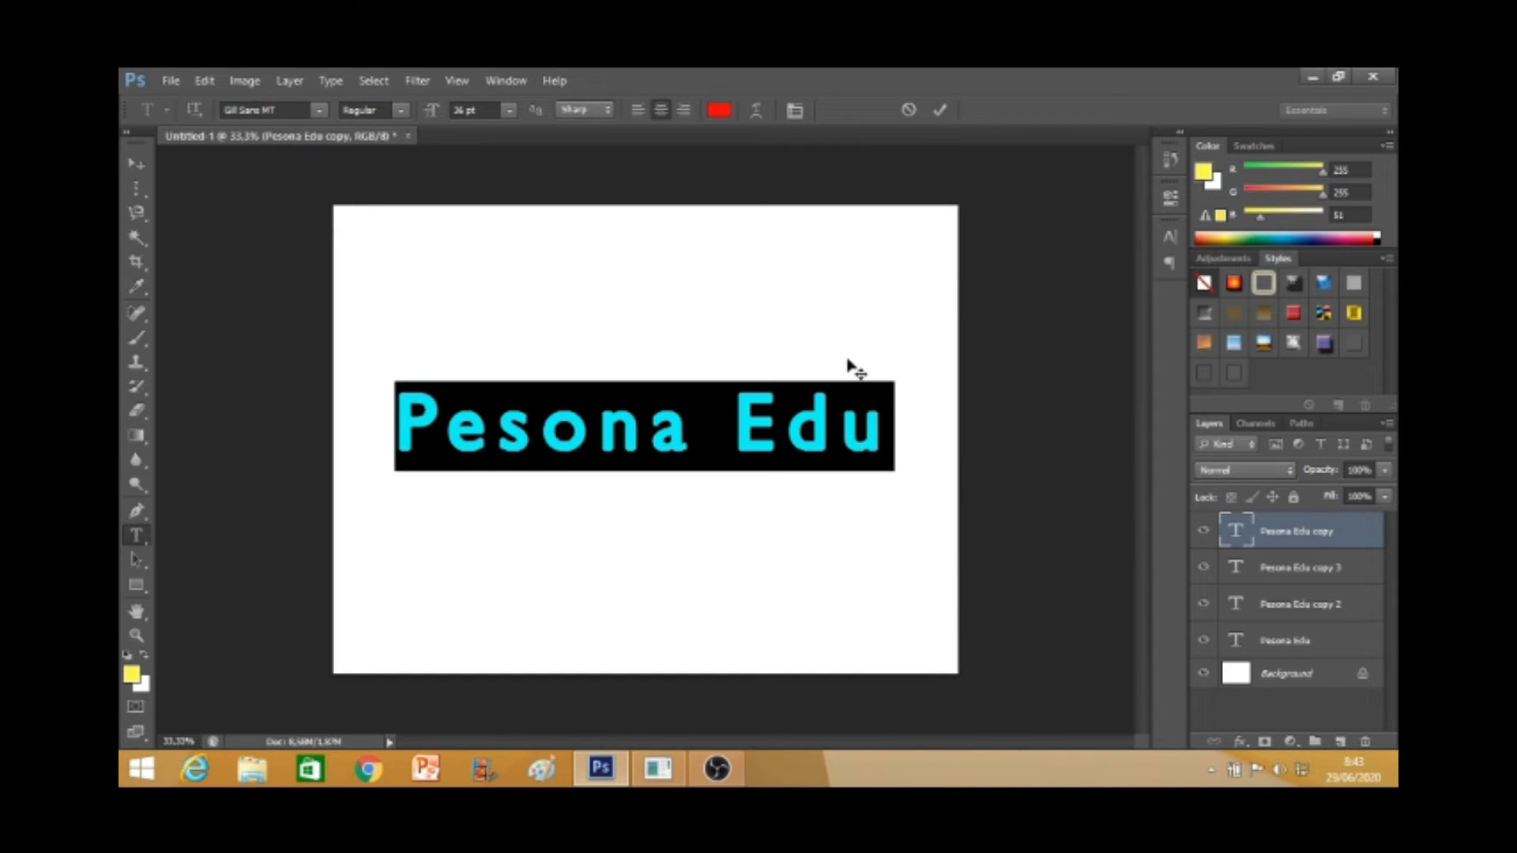
click(734, 427)
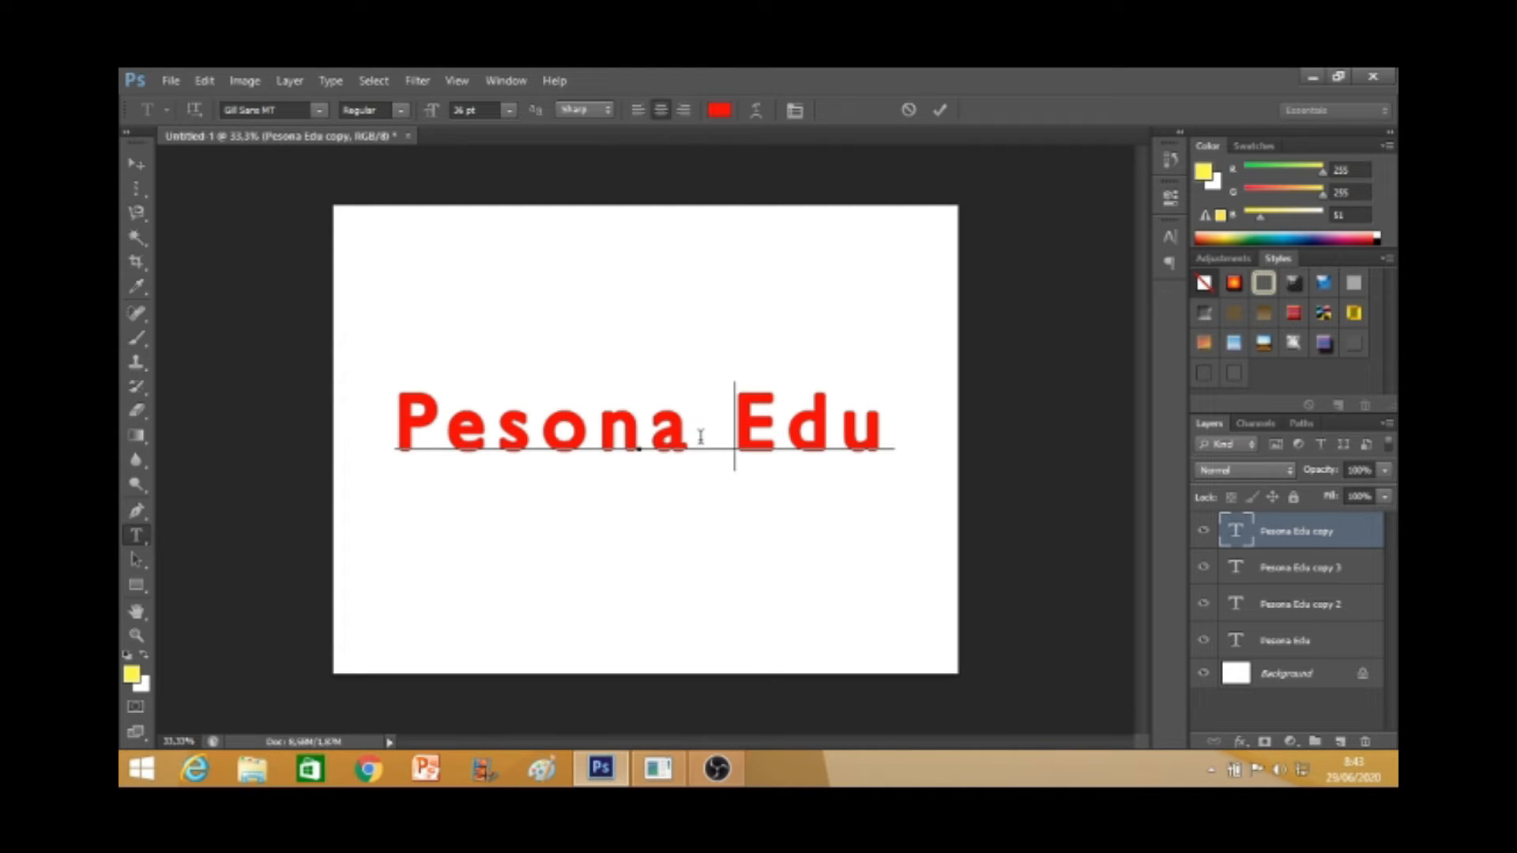
click(142, 169)
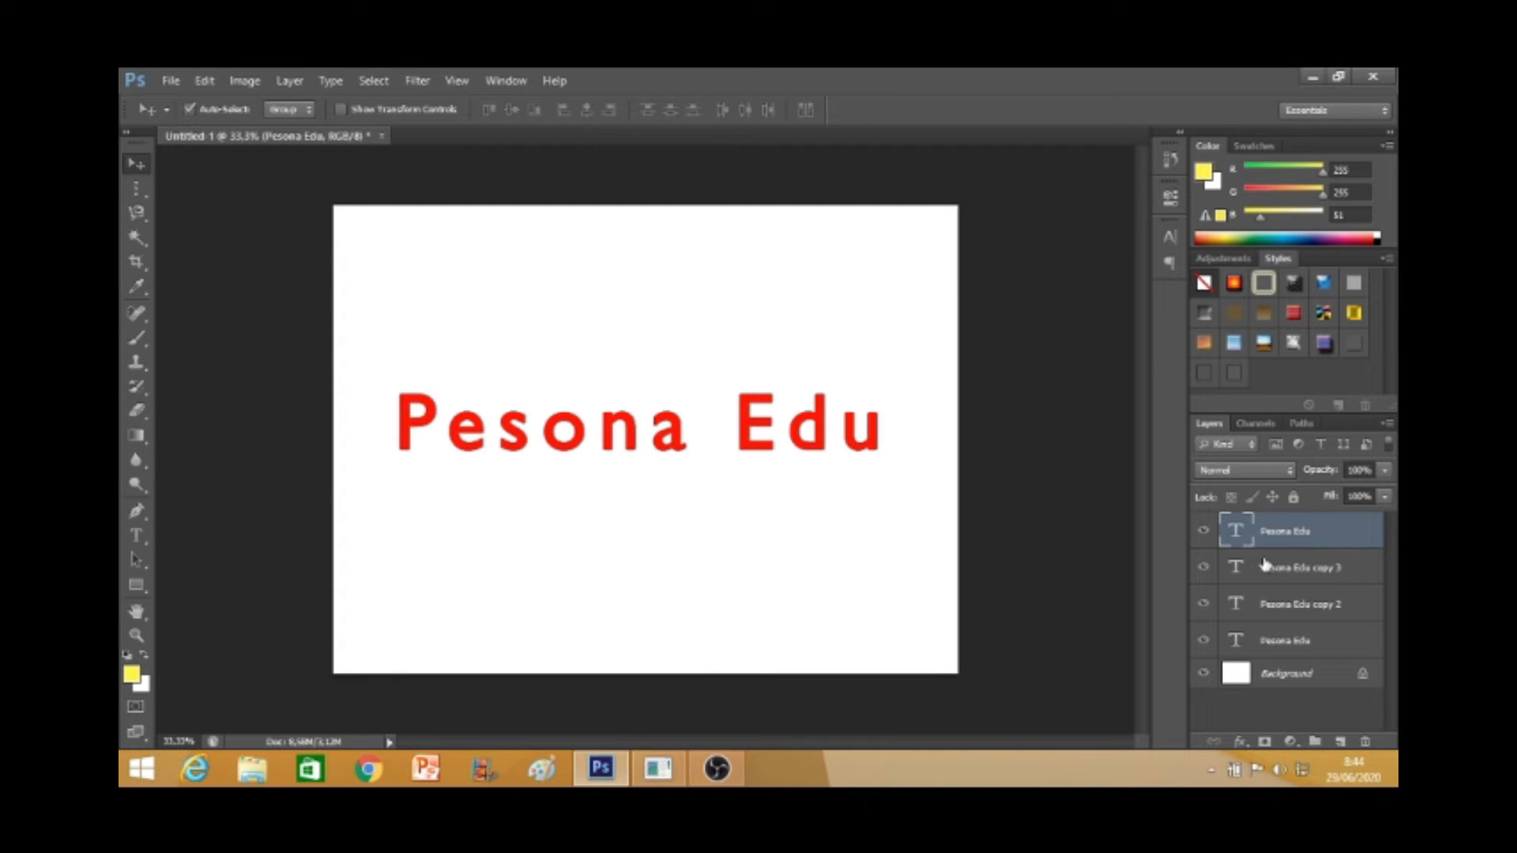
- Change the text colour of the "Pesona Edu copy 3" layer to green (00ff33)
click(1300, 573)
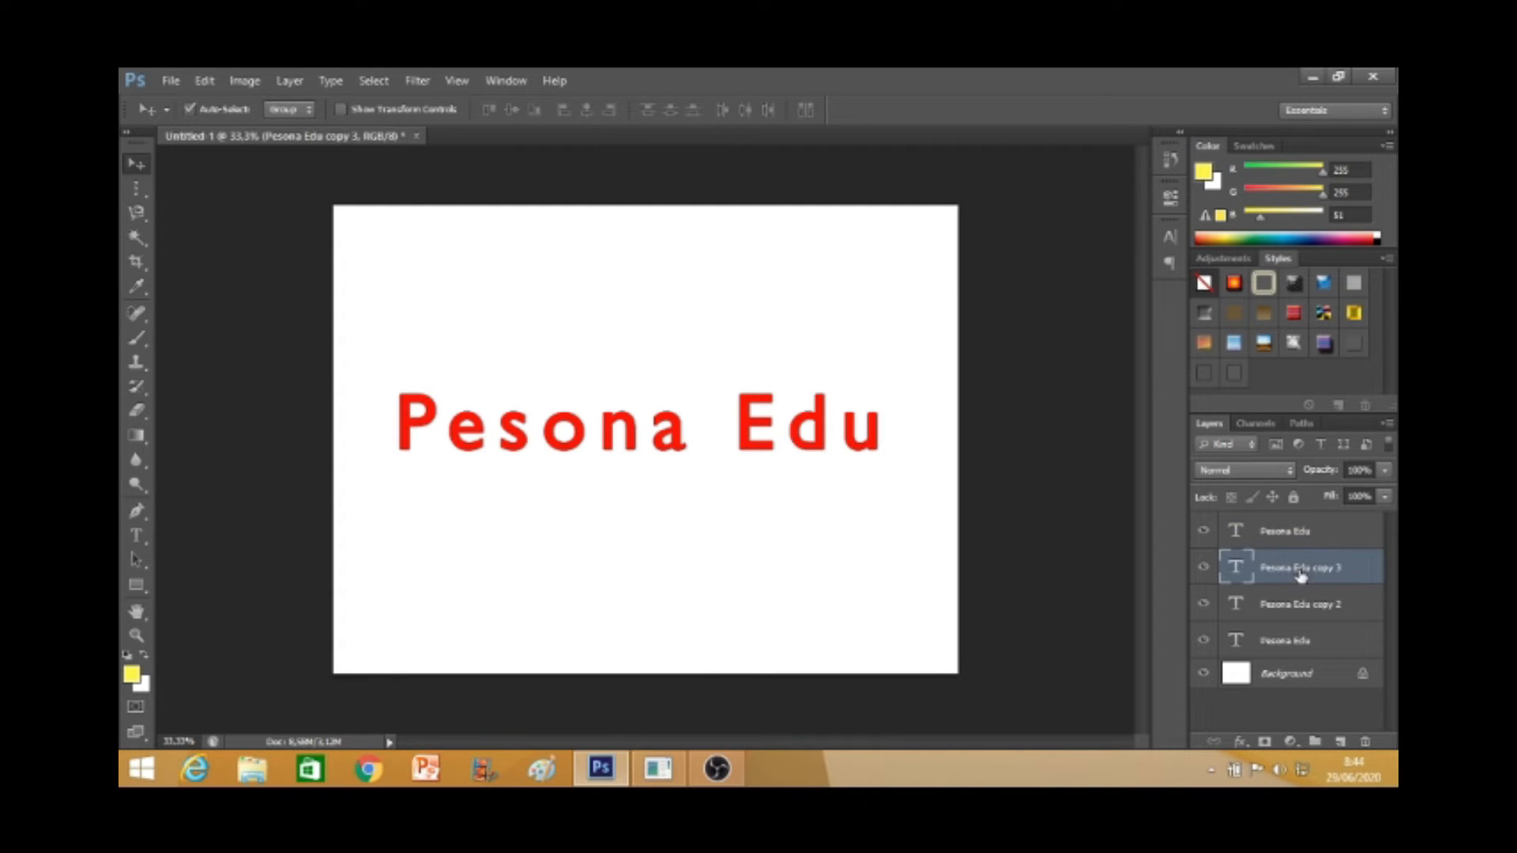
double_click(1244, 564)
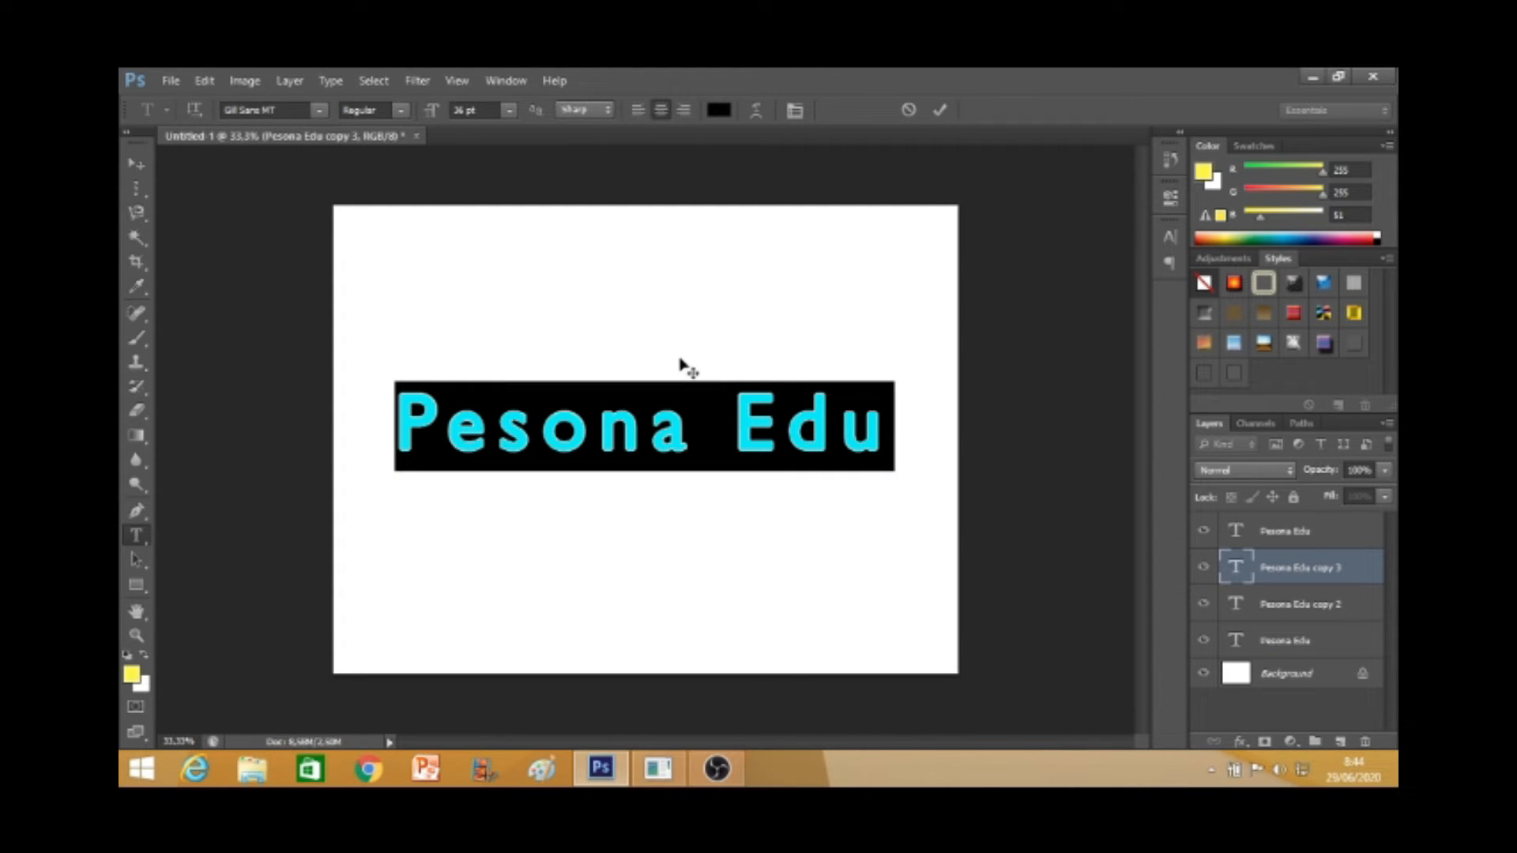
click(720, 115)
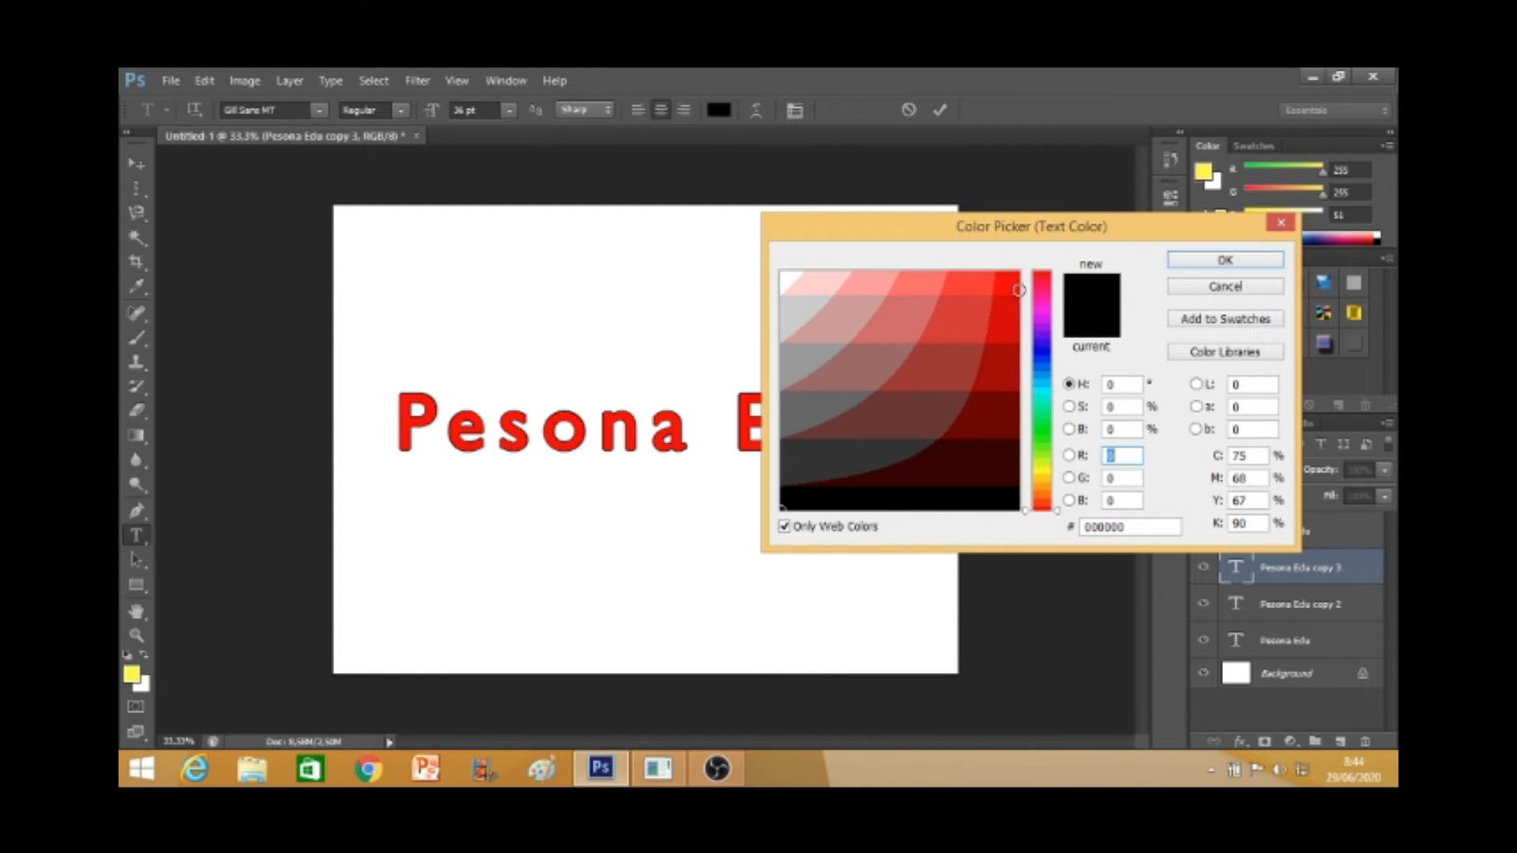
click(1043, 424)
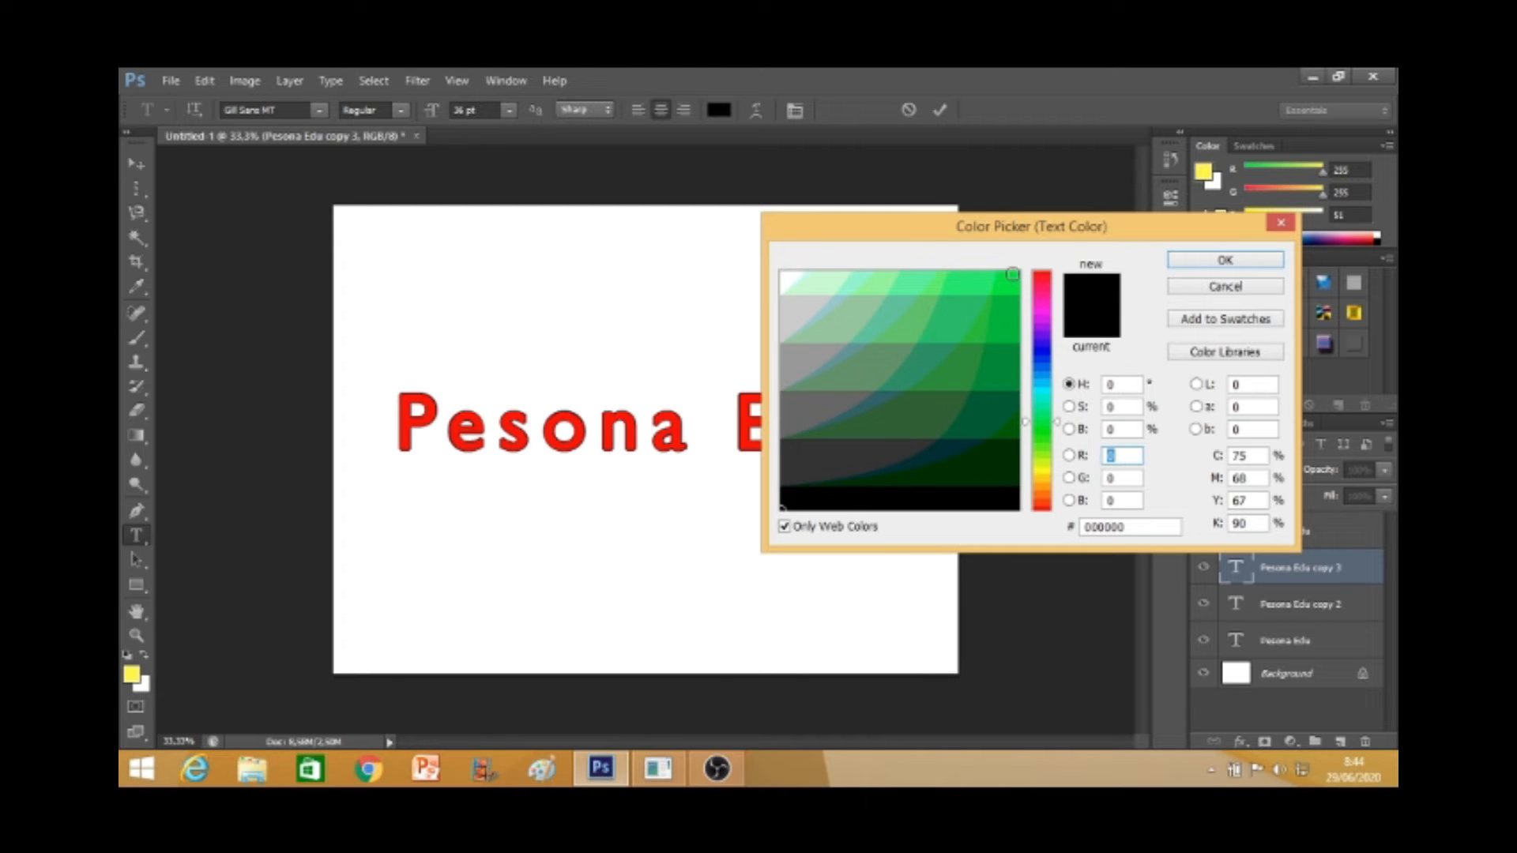
click(1012, 274)
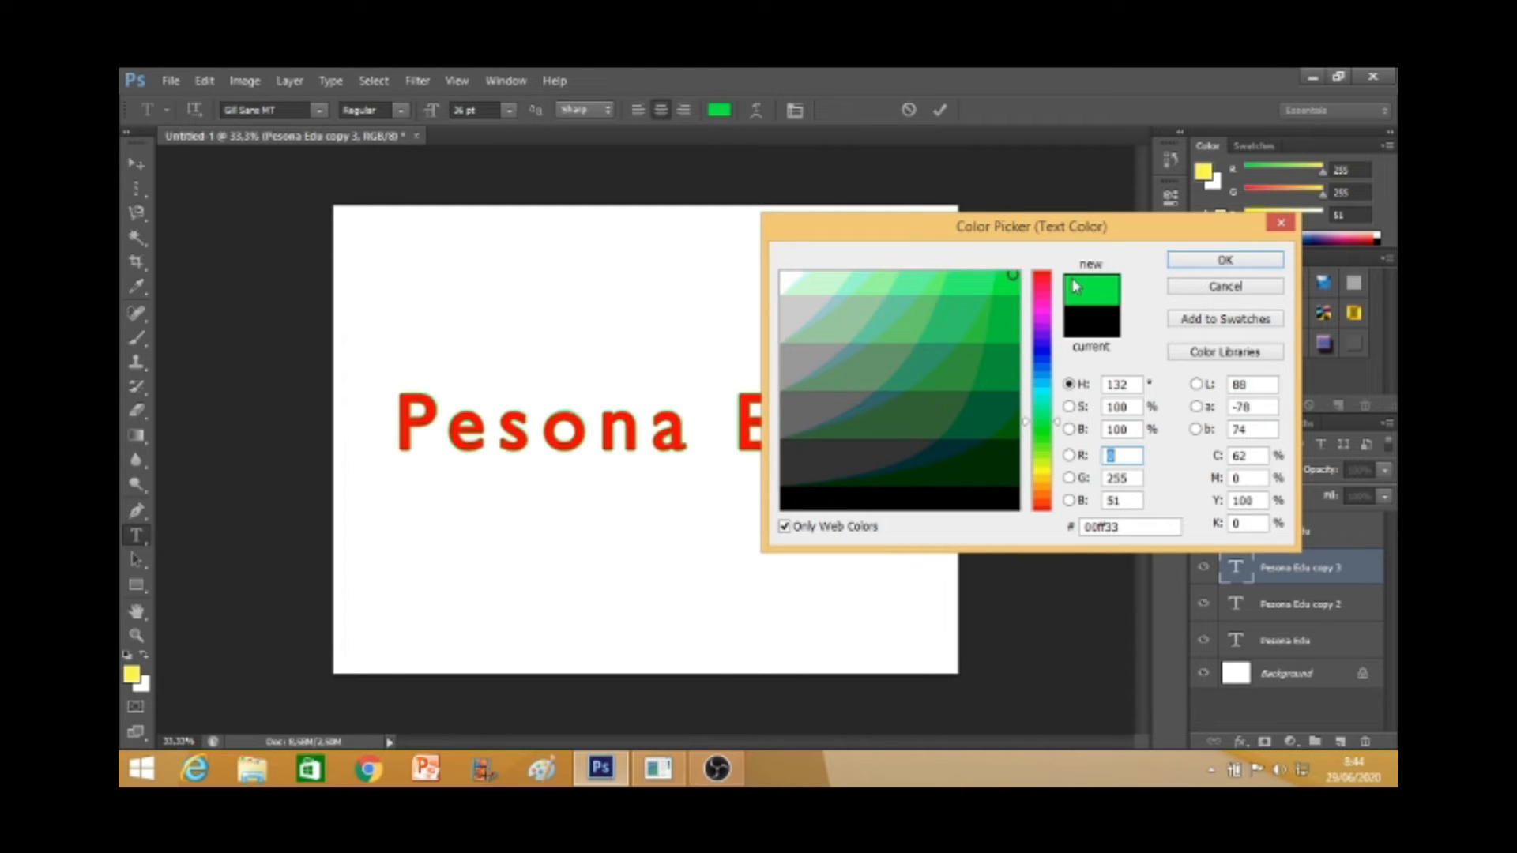
click(1173, 262)
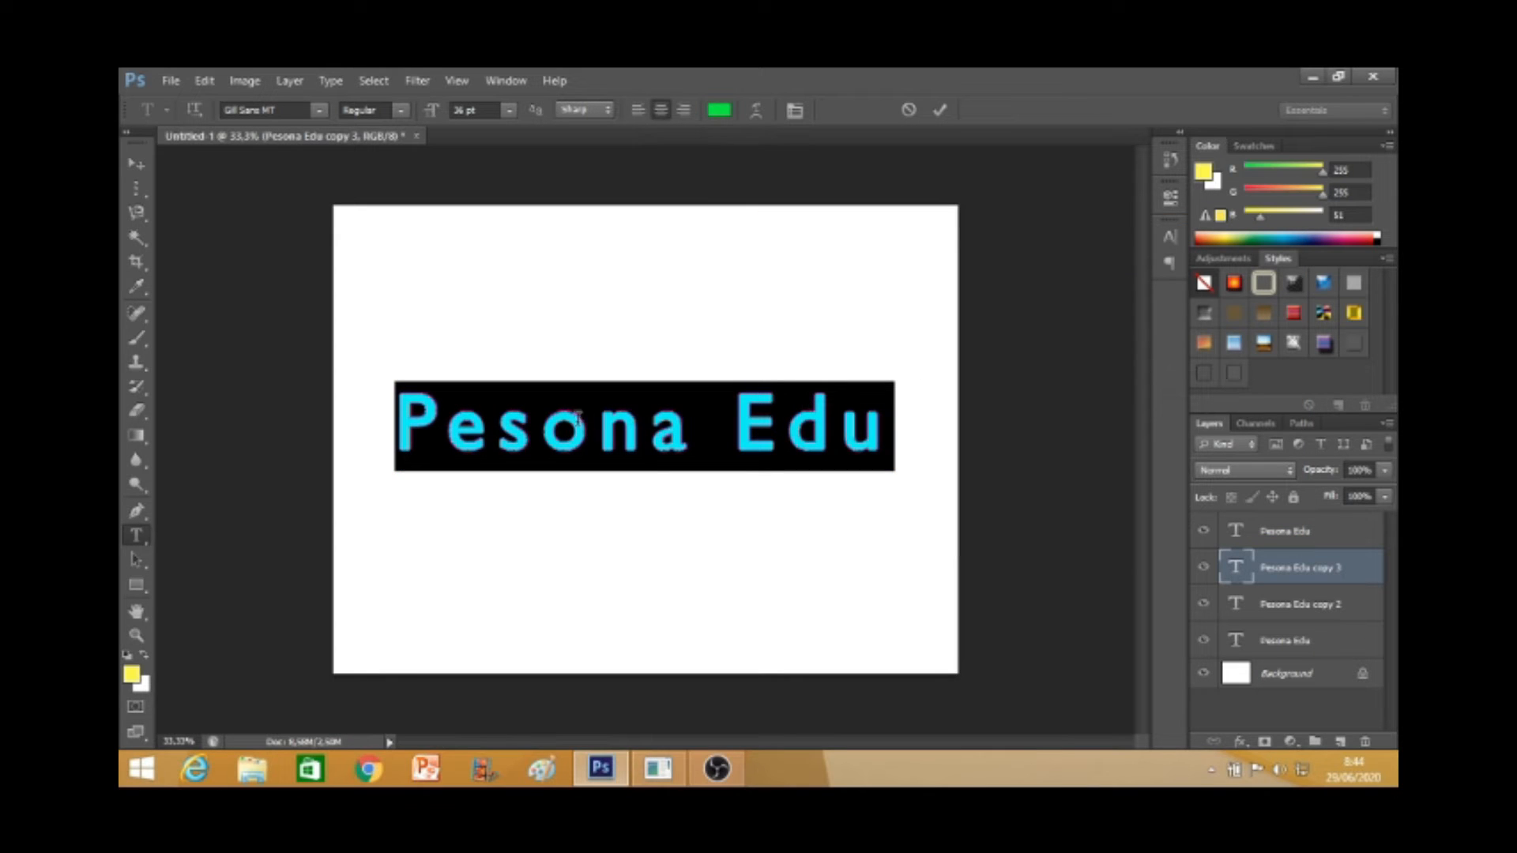
click(697, 439)
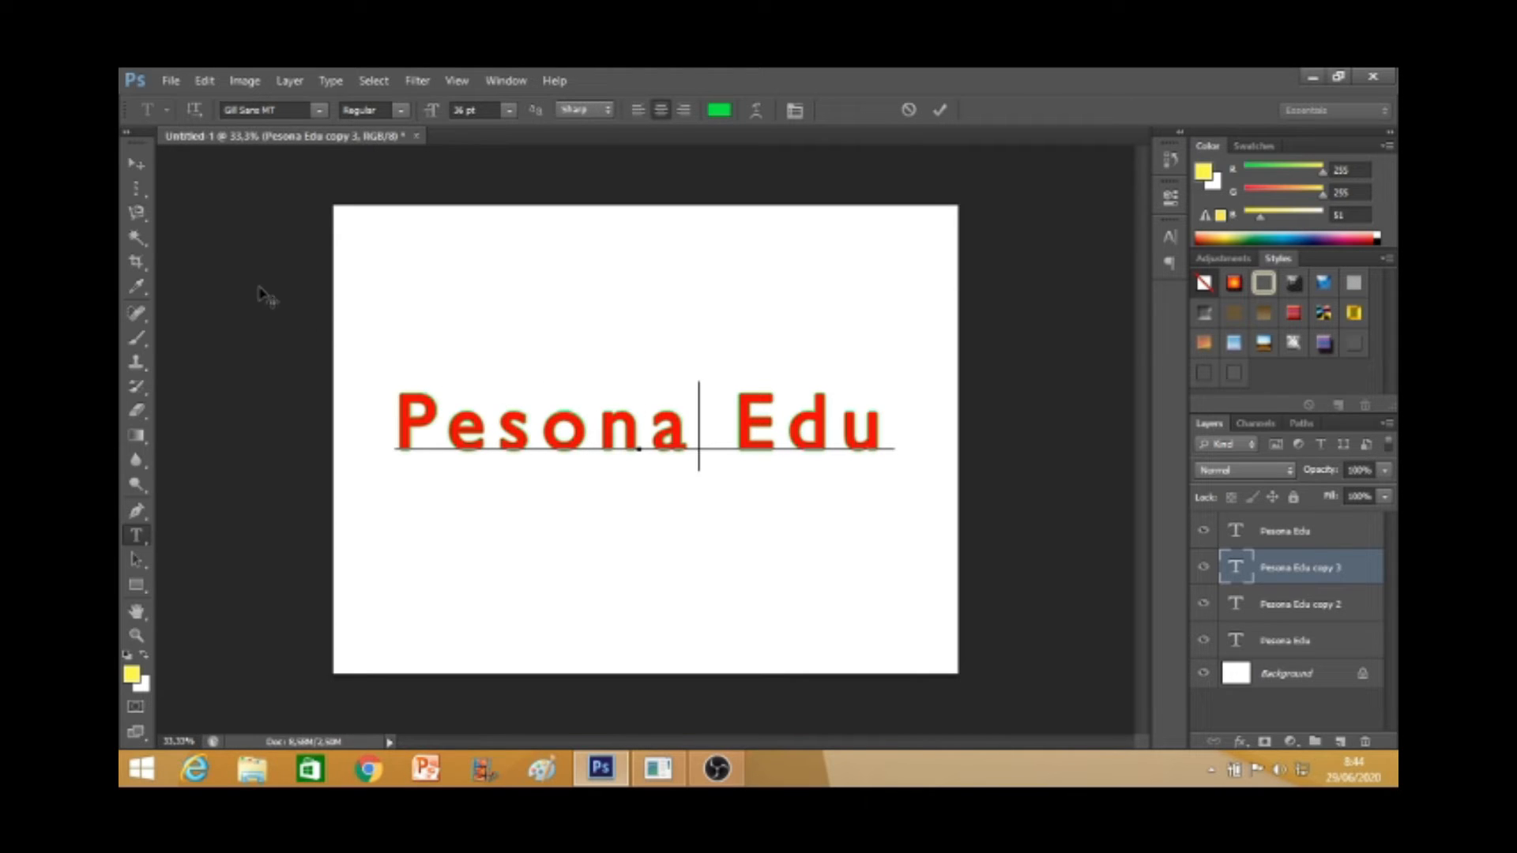
click(139, 165)
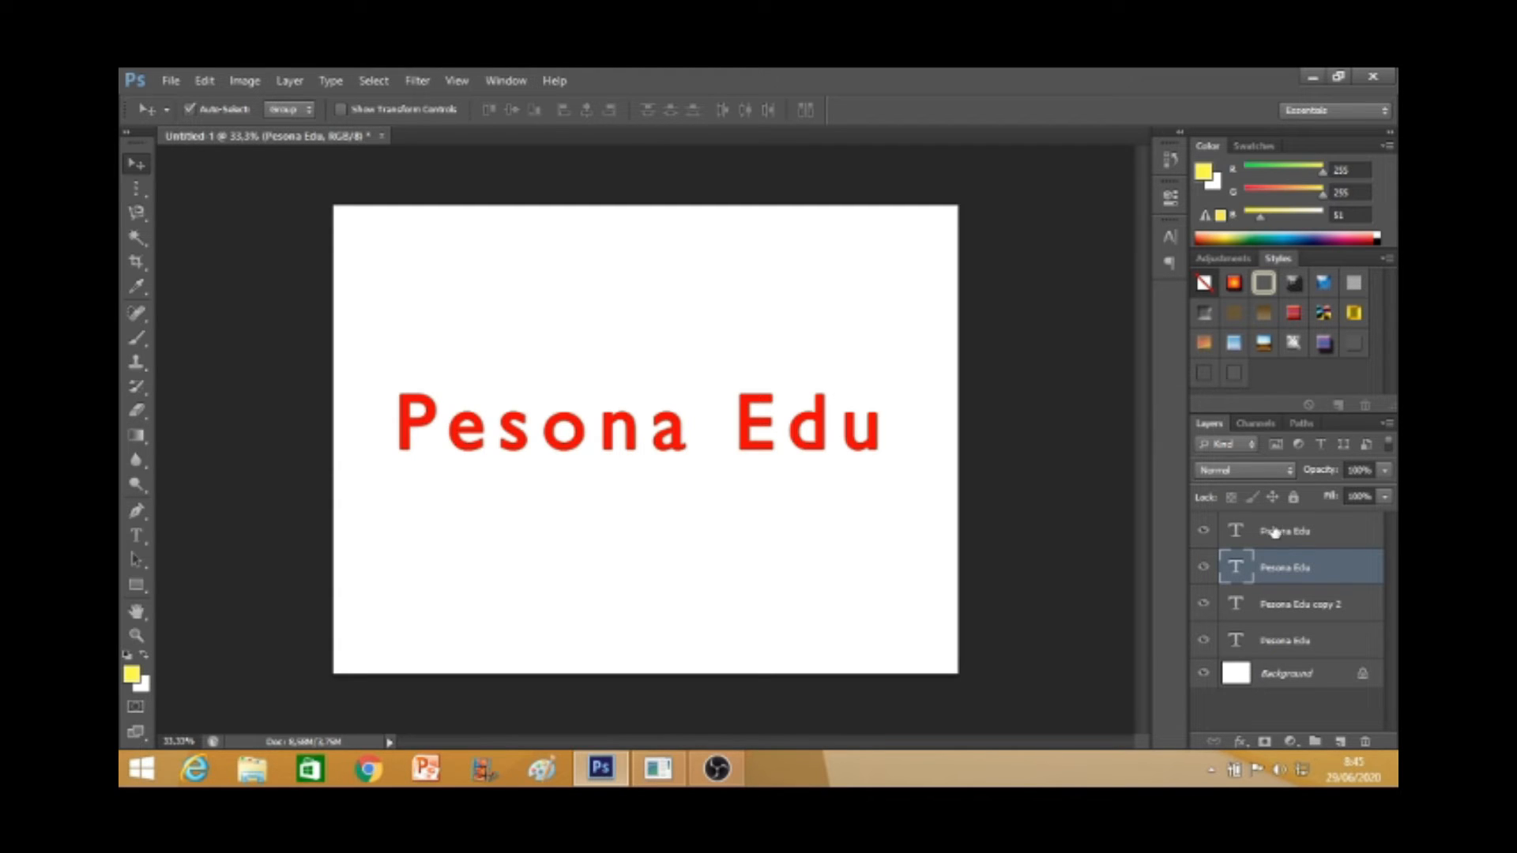
- Hide the red and green "Pesona Edu" text layers
click(1203, 532)
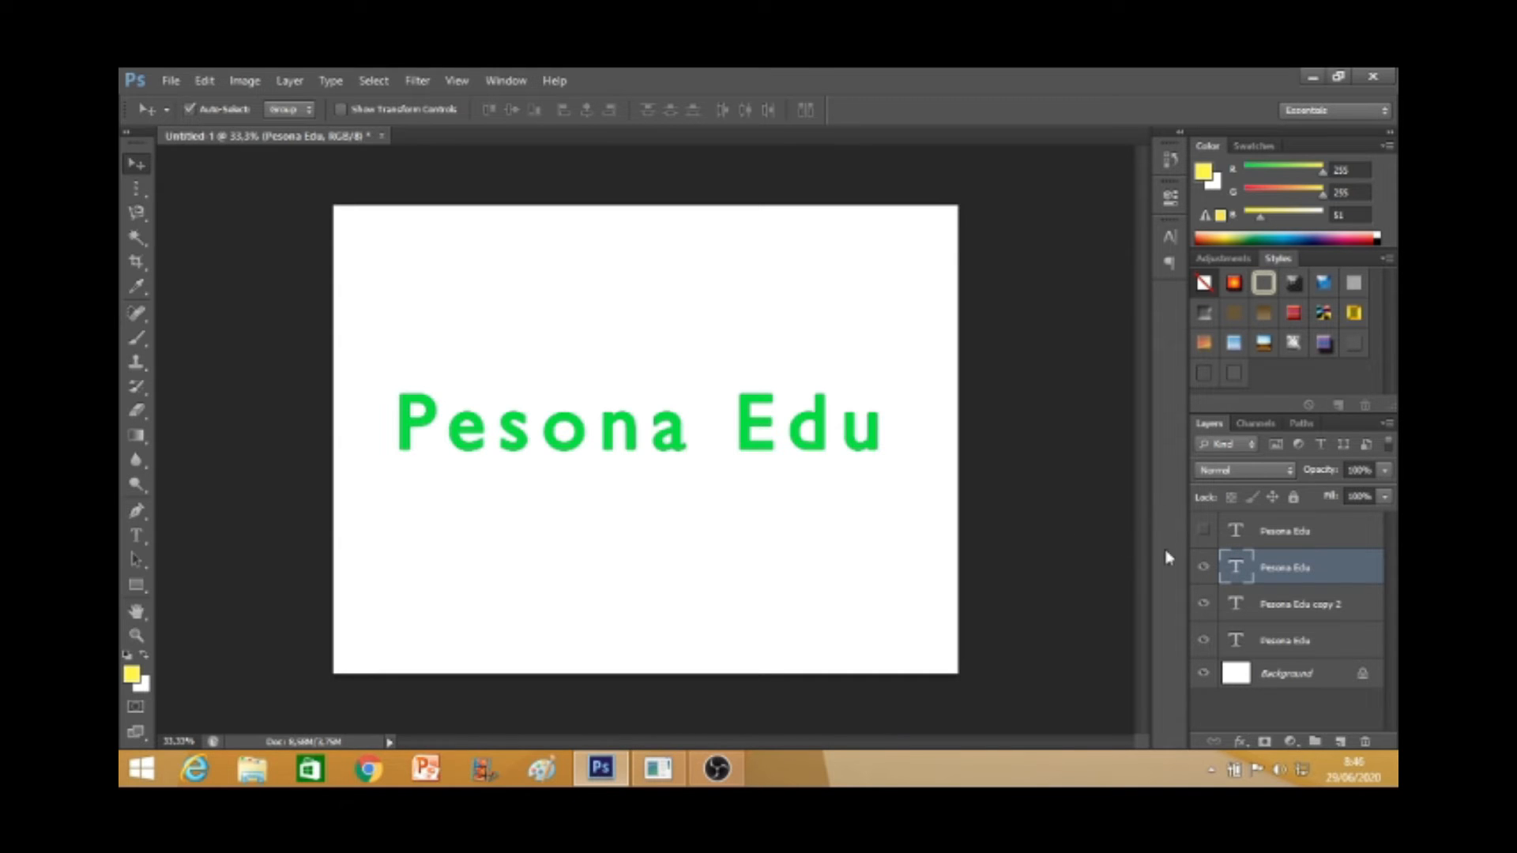
click(1204, 567)
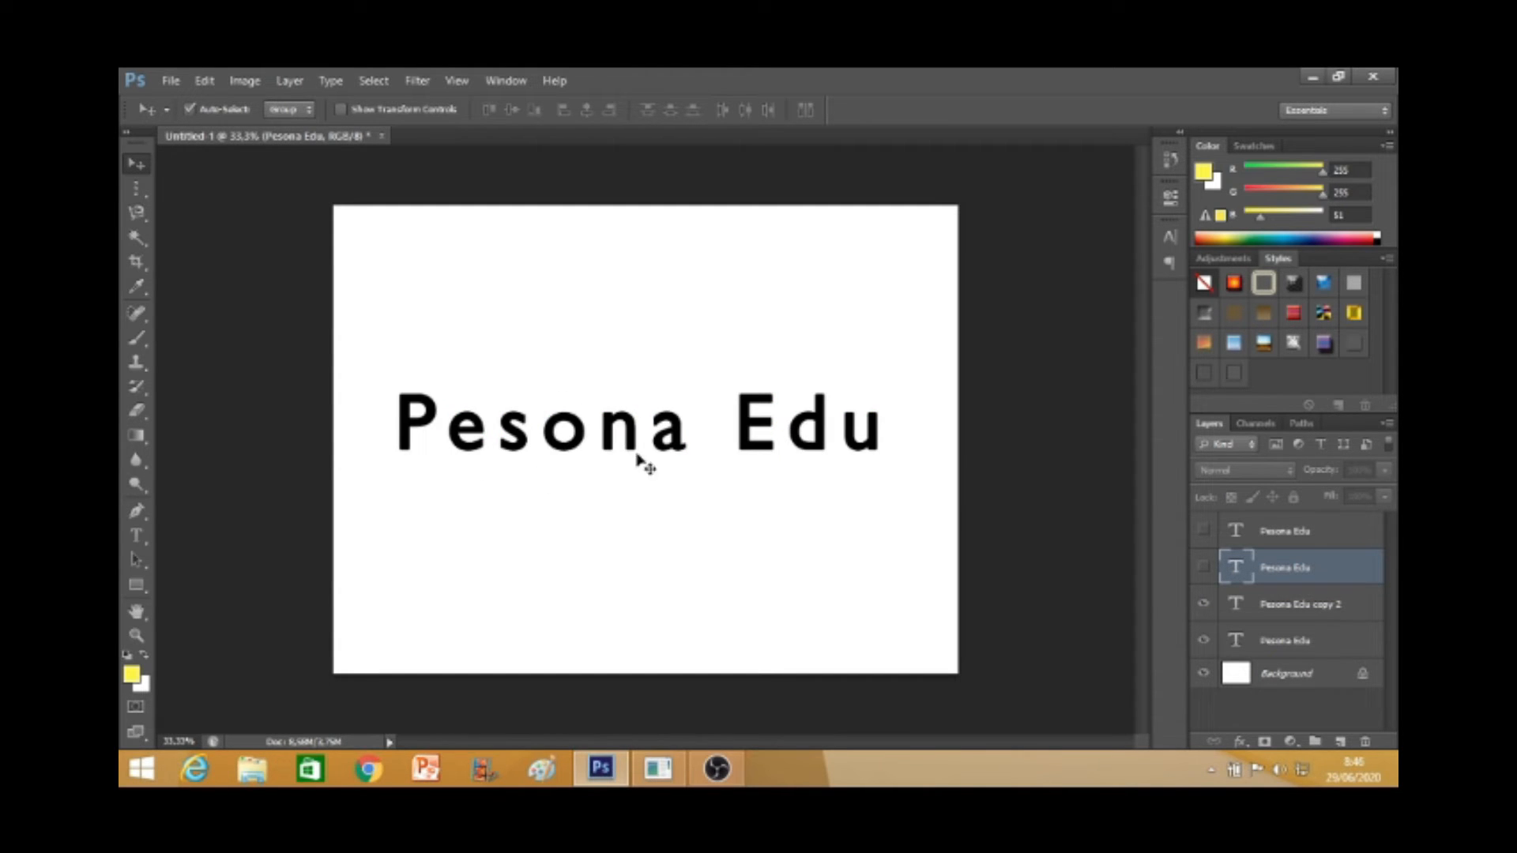
- Change the text colour of the "Pesona Edu copy 2" layer to orange and hide that layer
double_click(1237, 605)
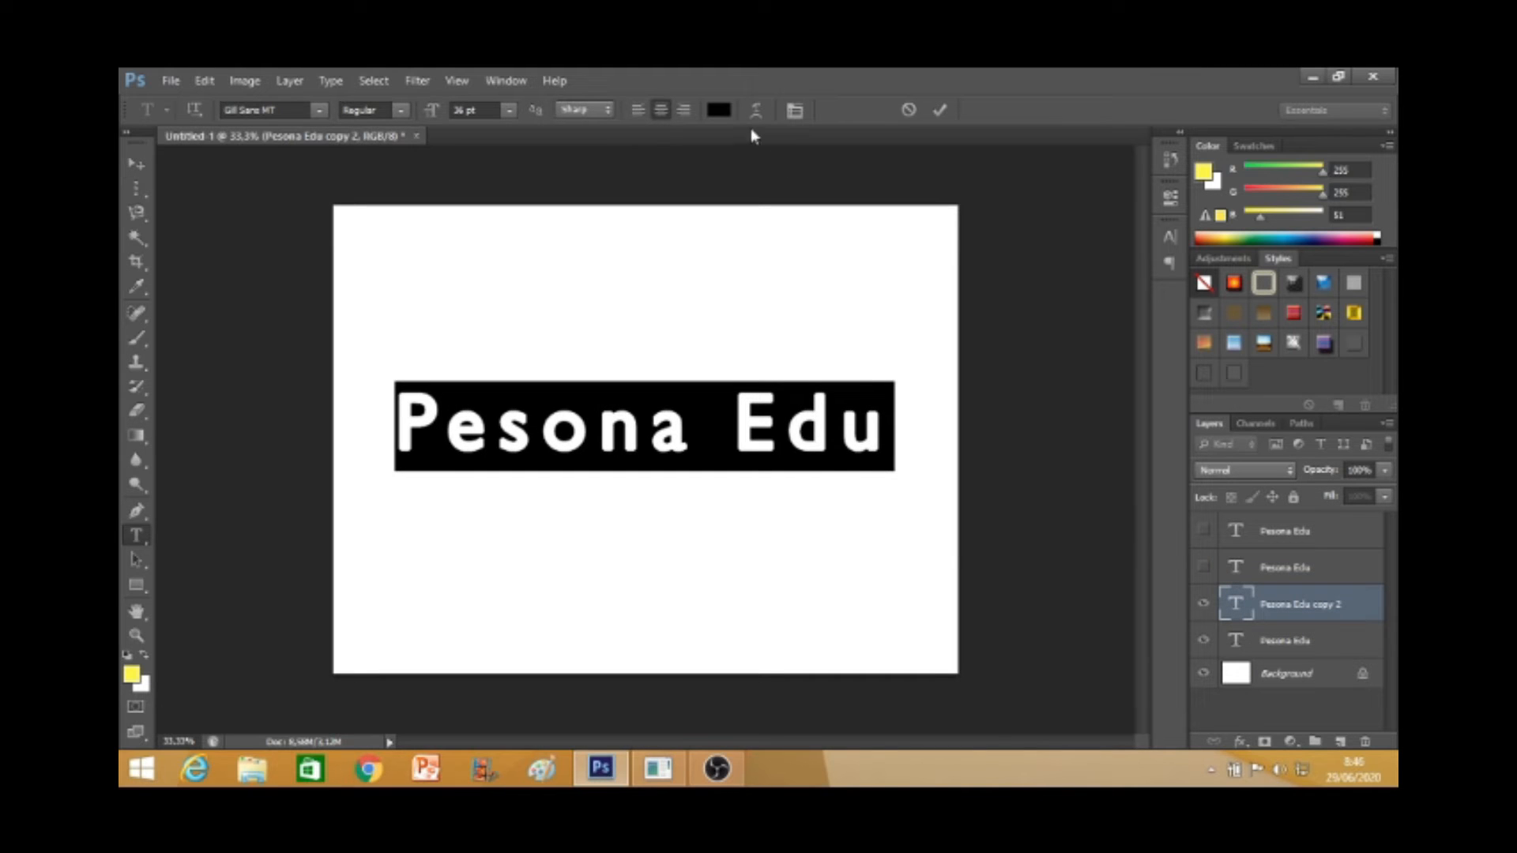
click(724, 116)
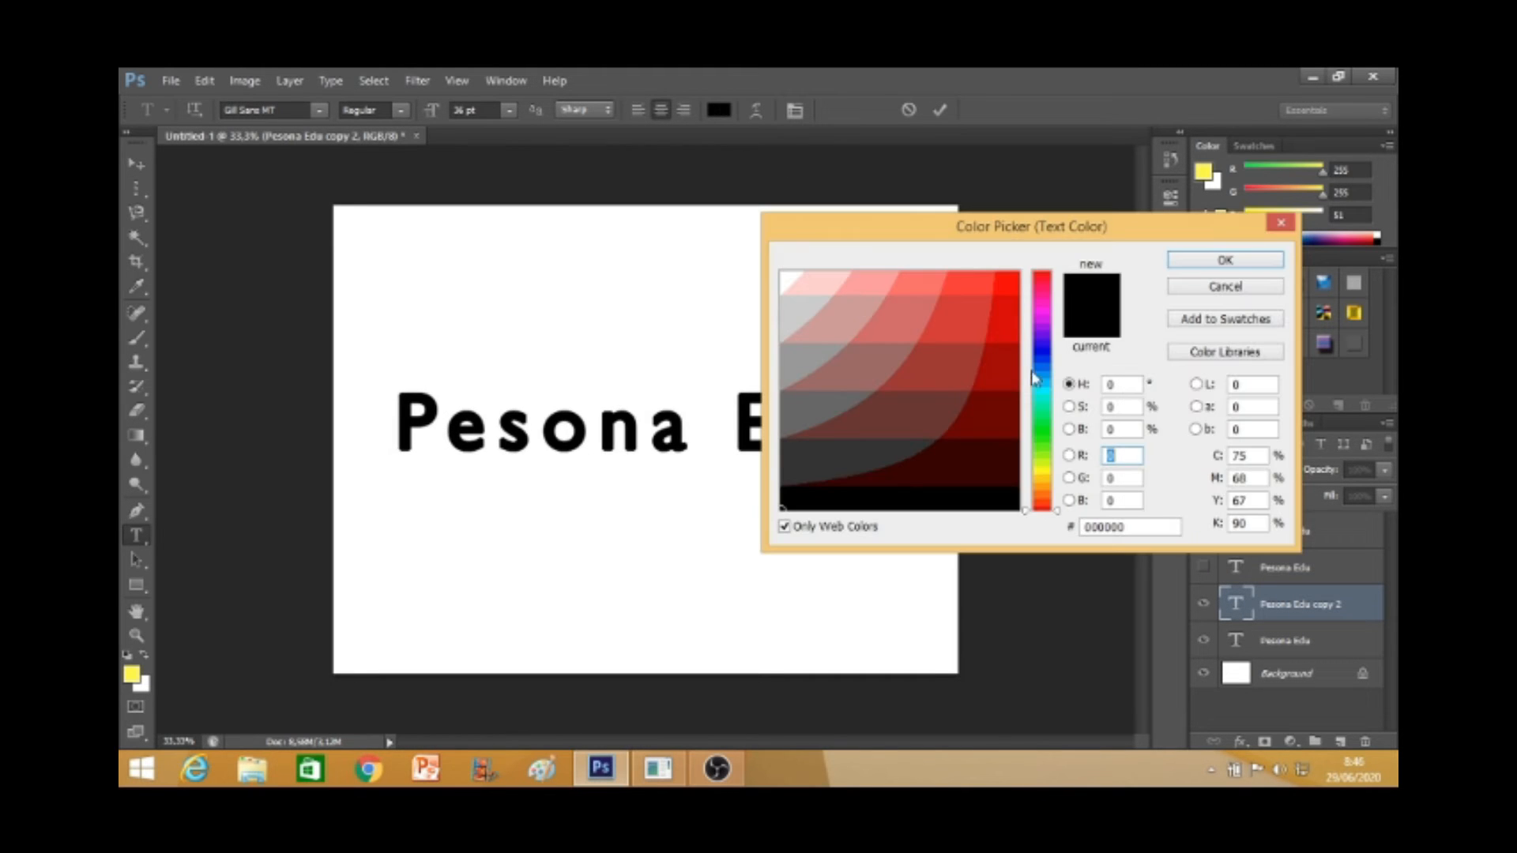
click(1044, 304)
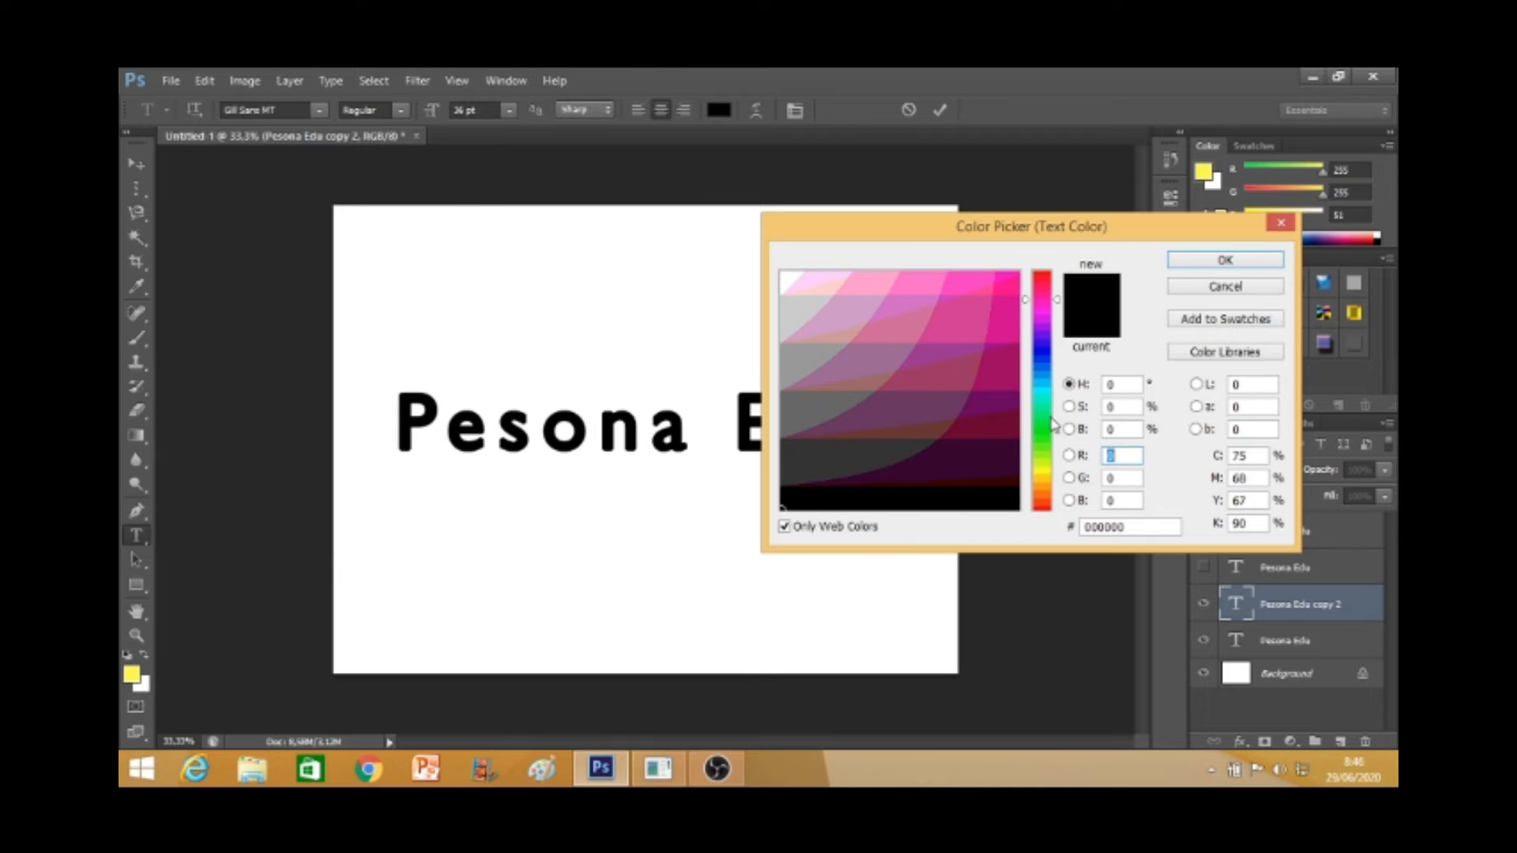
click(1044, 472)
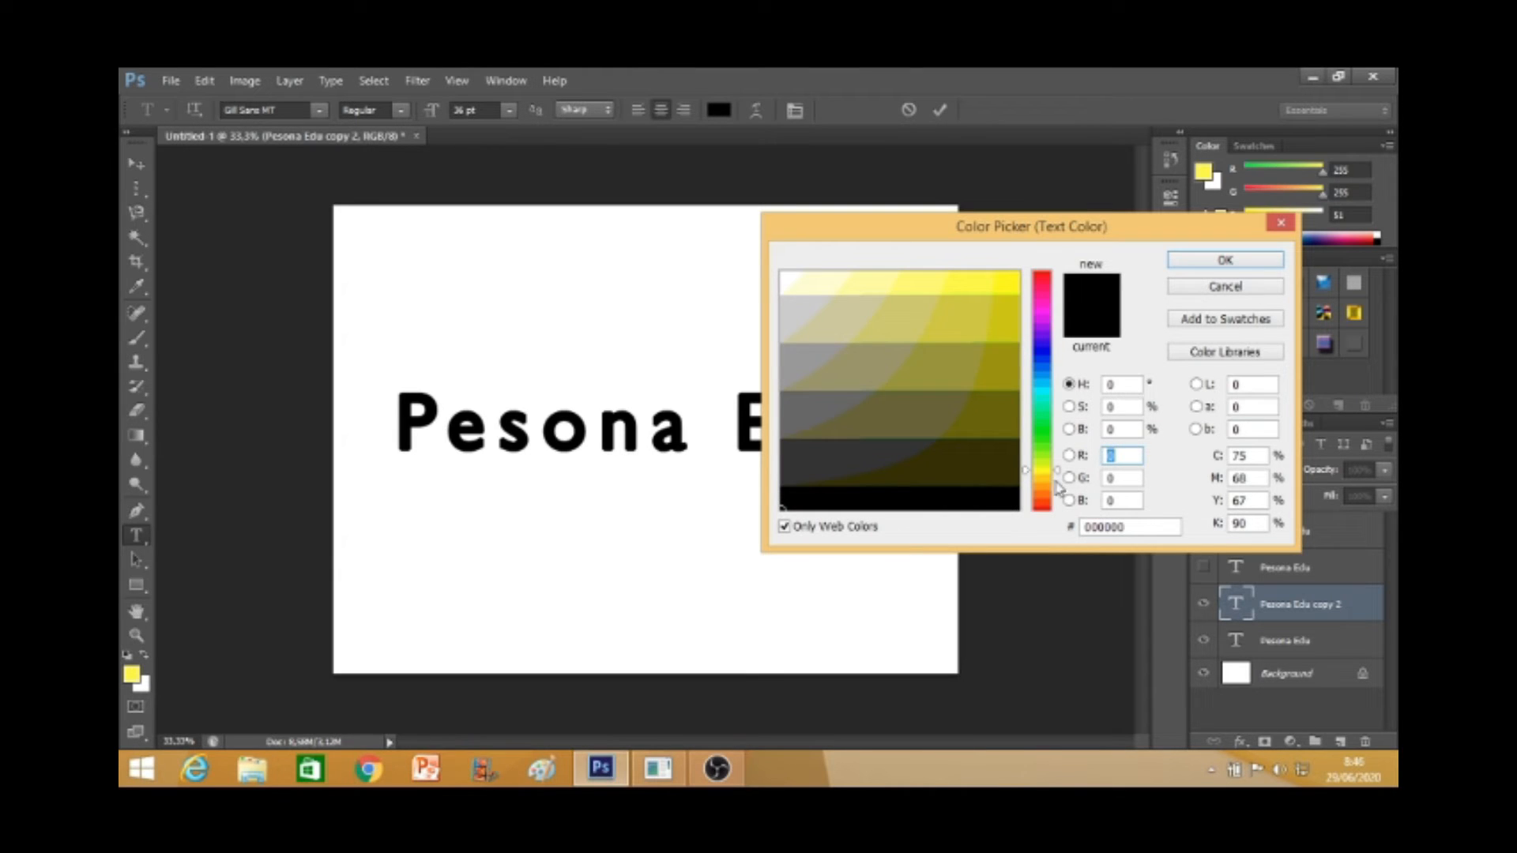
click(1043, 482)
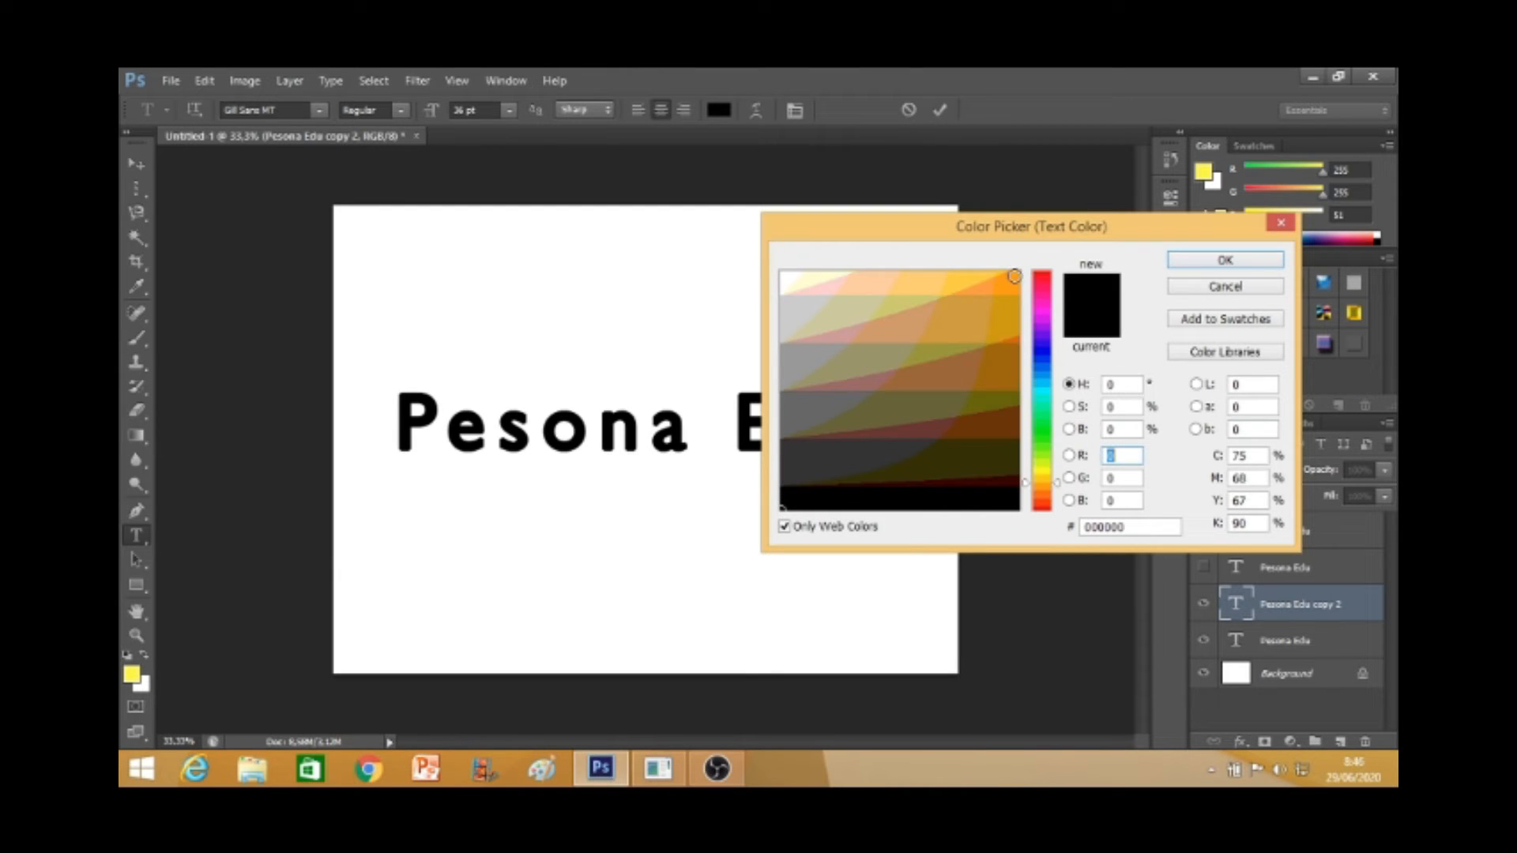
click(1014, 276)
click(1193, 263)
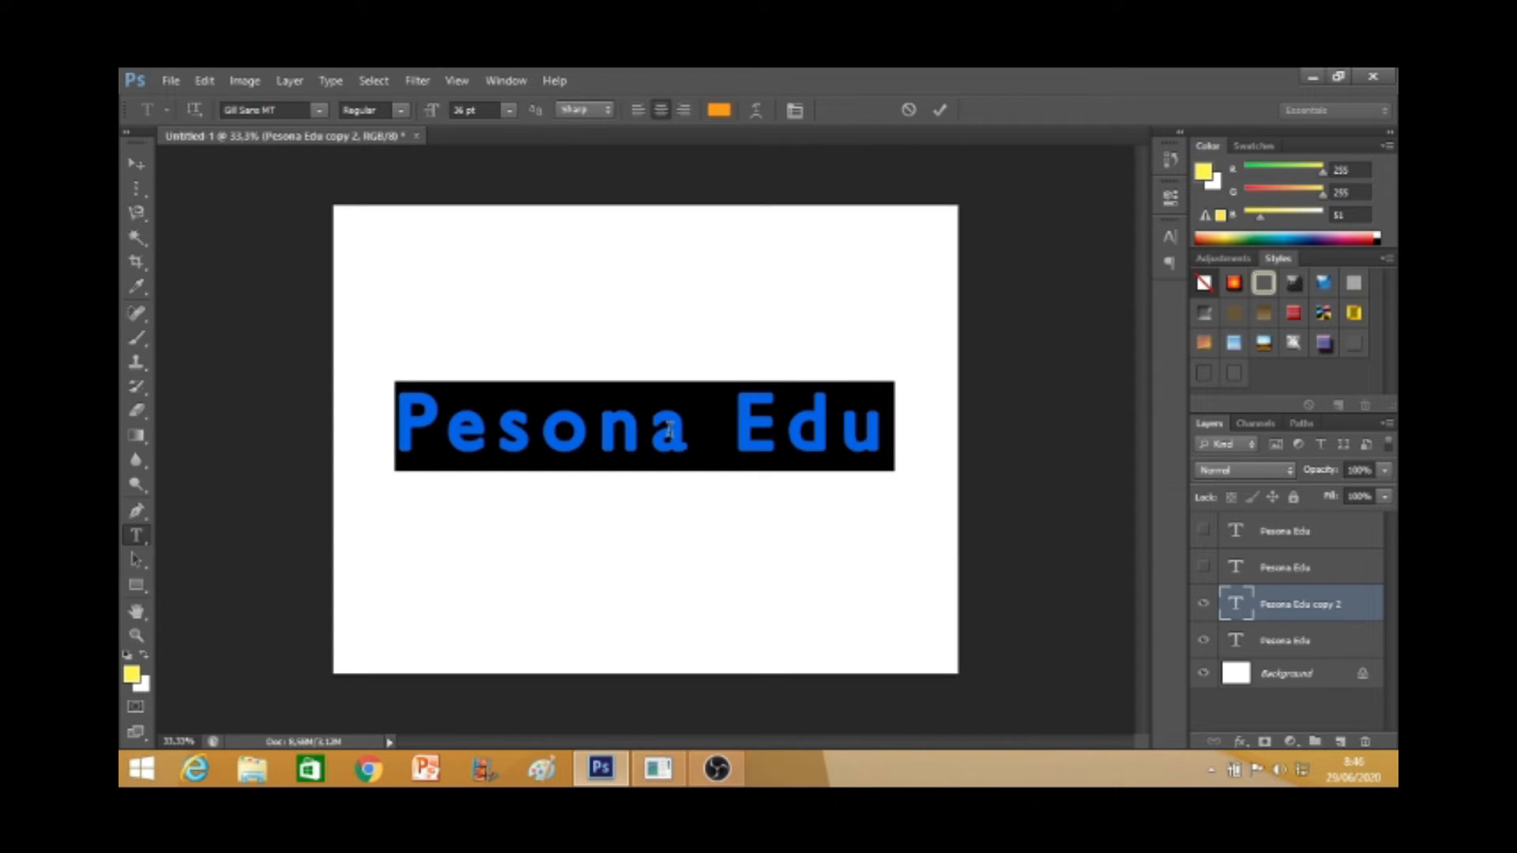
click(138, 172)
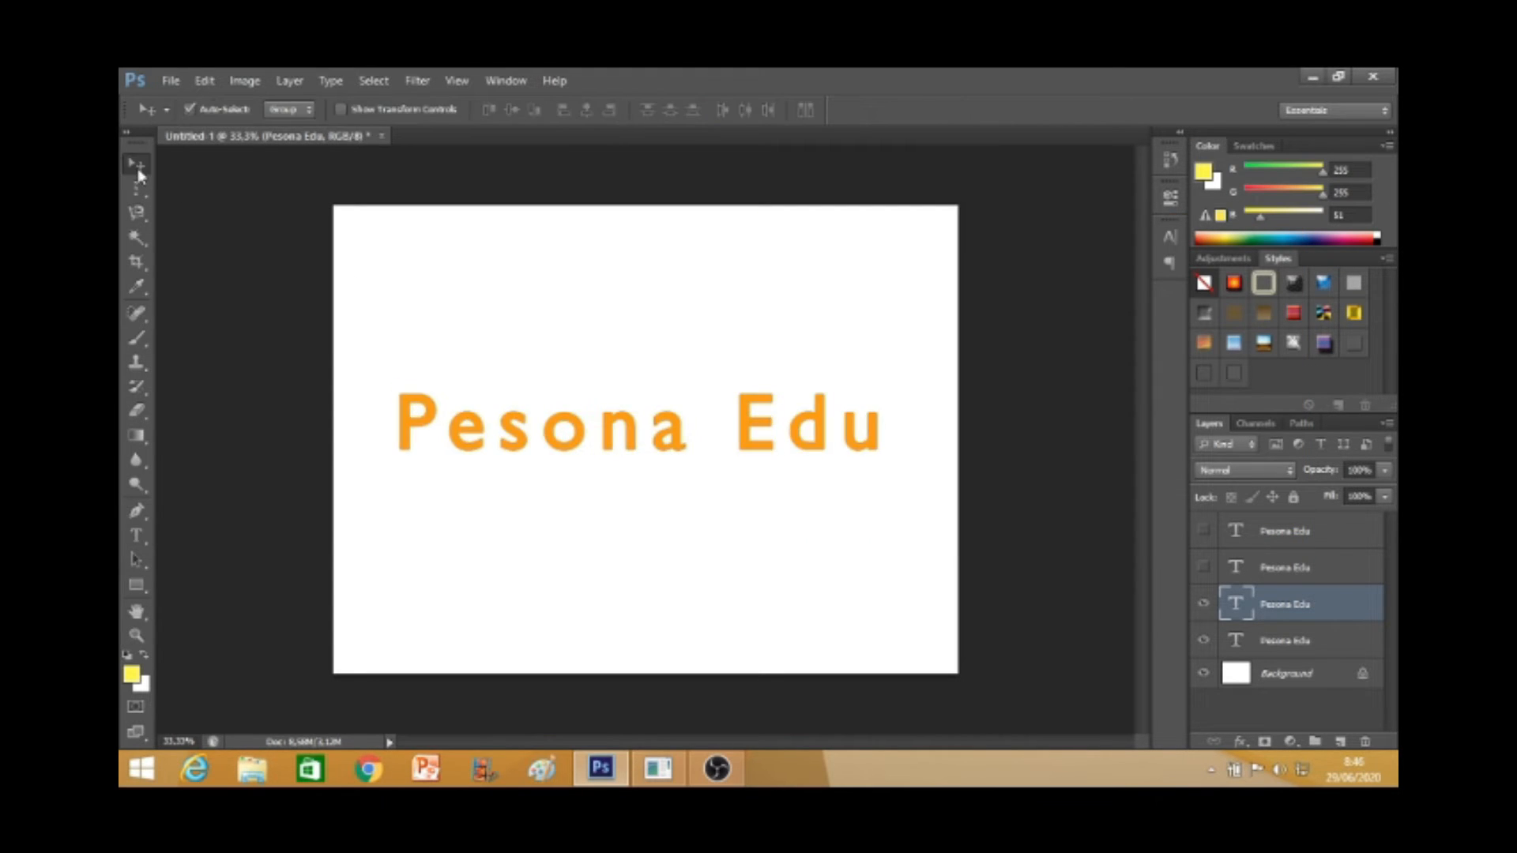
click(1204, 607)
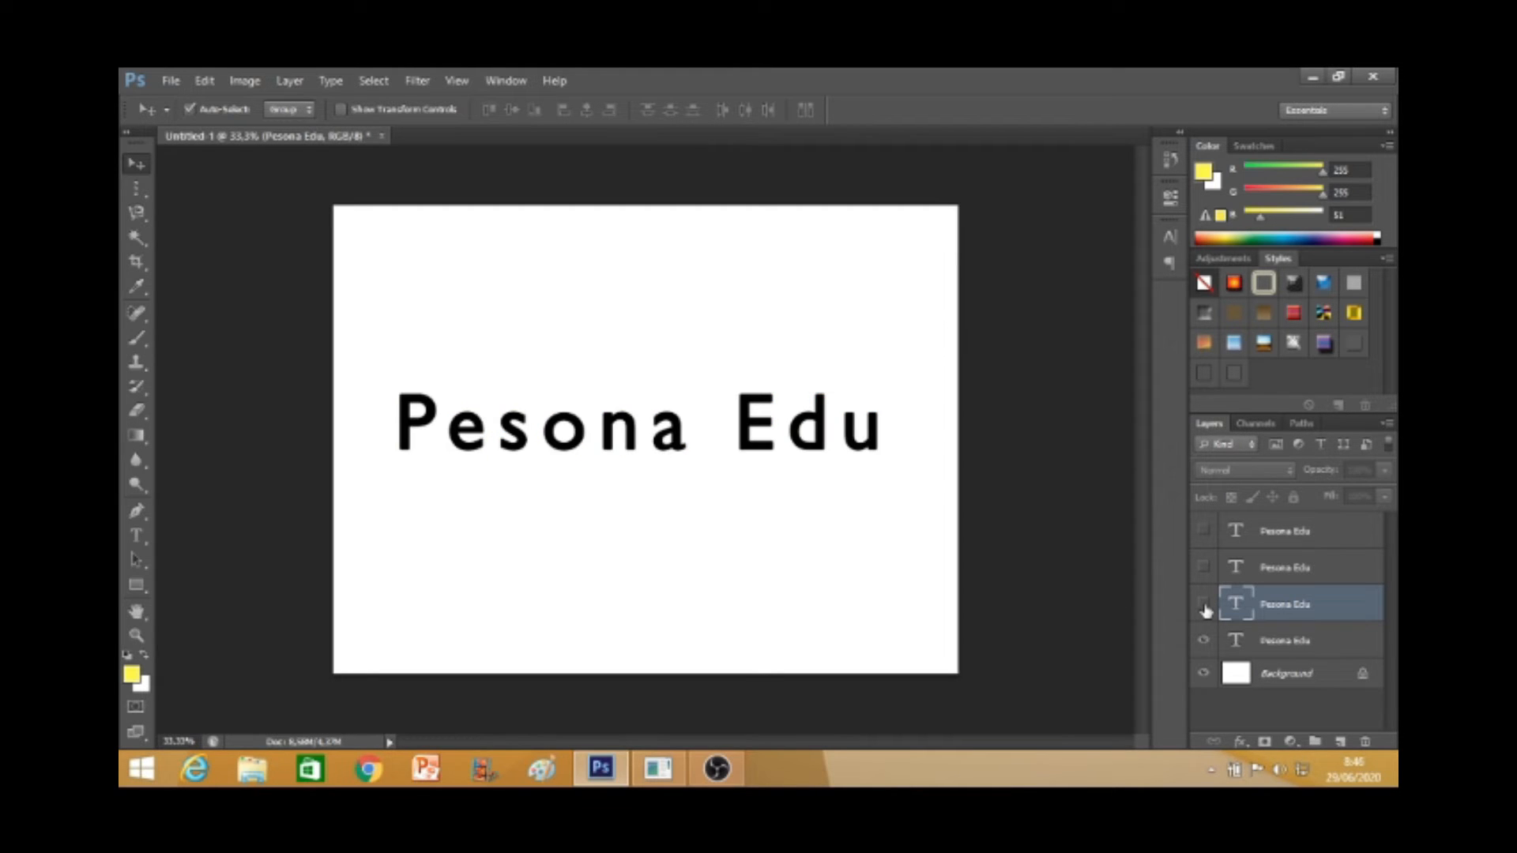
- Change the text colour of the lowest "Pesona Edu" text layer, just above the Background, to blue
double_click(1237, 642)
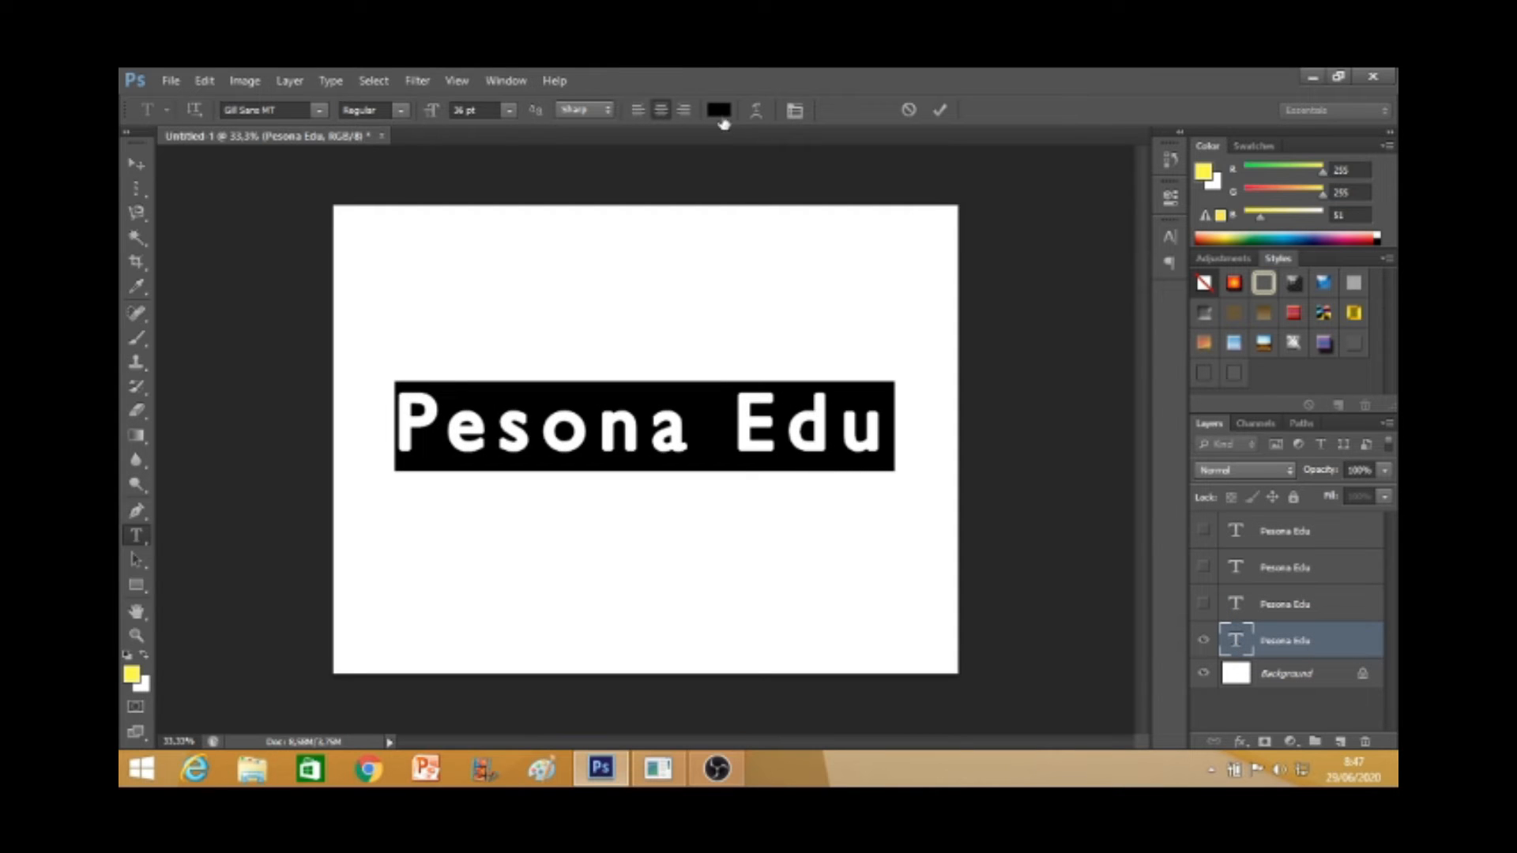
click(718, 111)
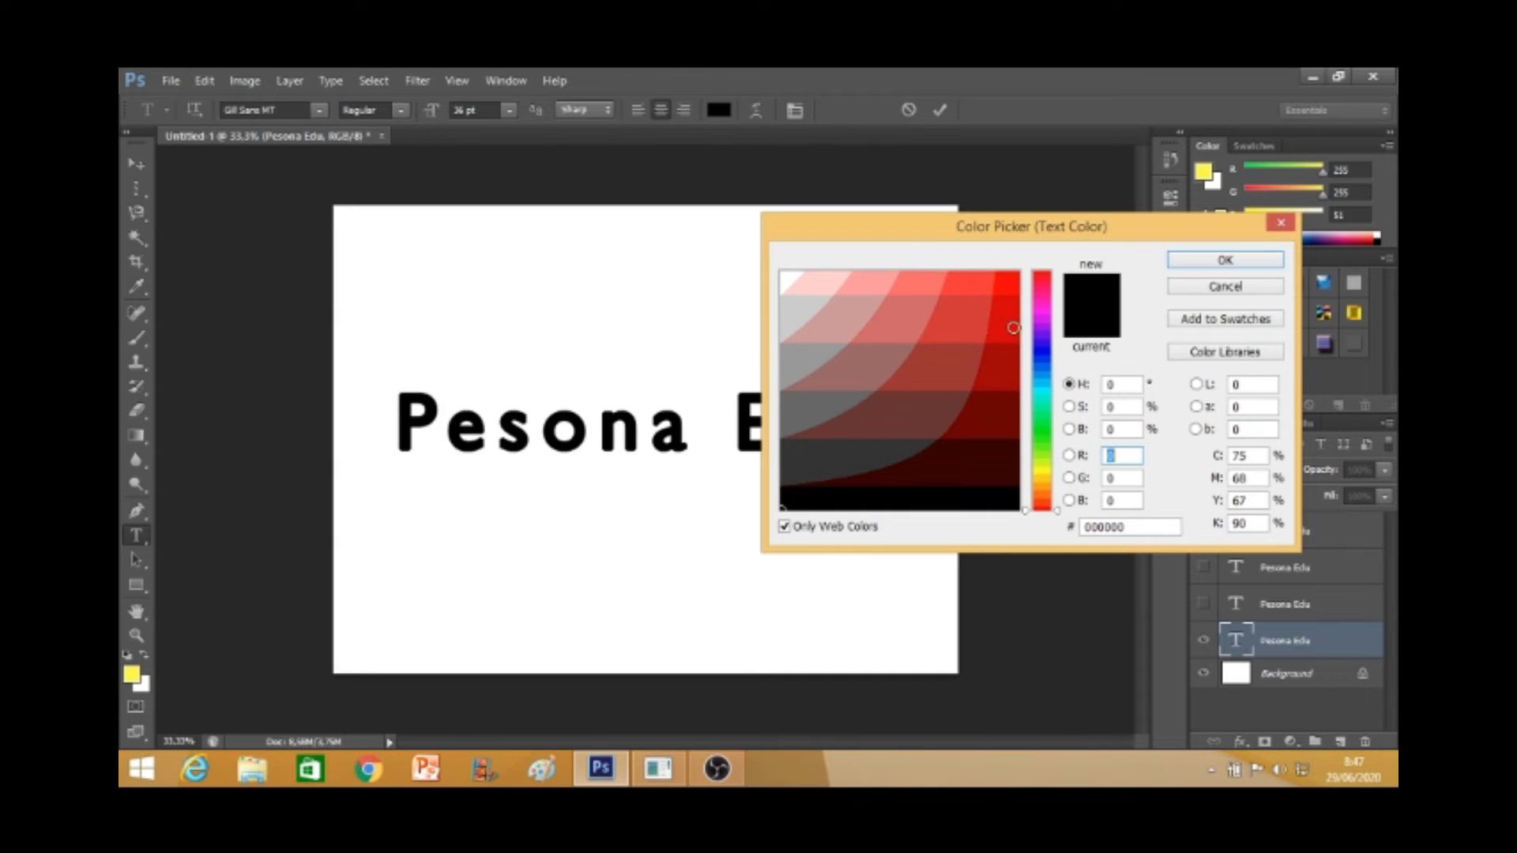
click(1040, 349)
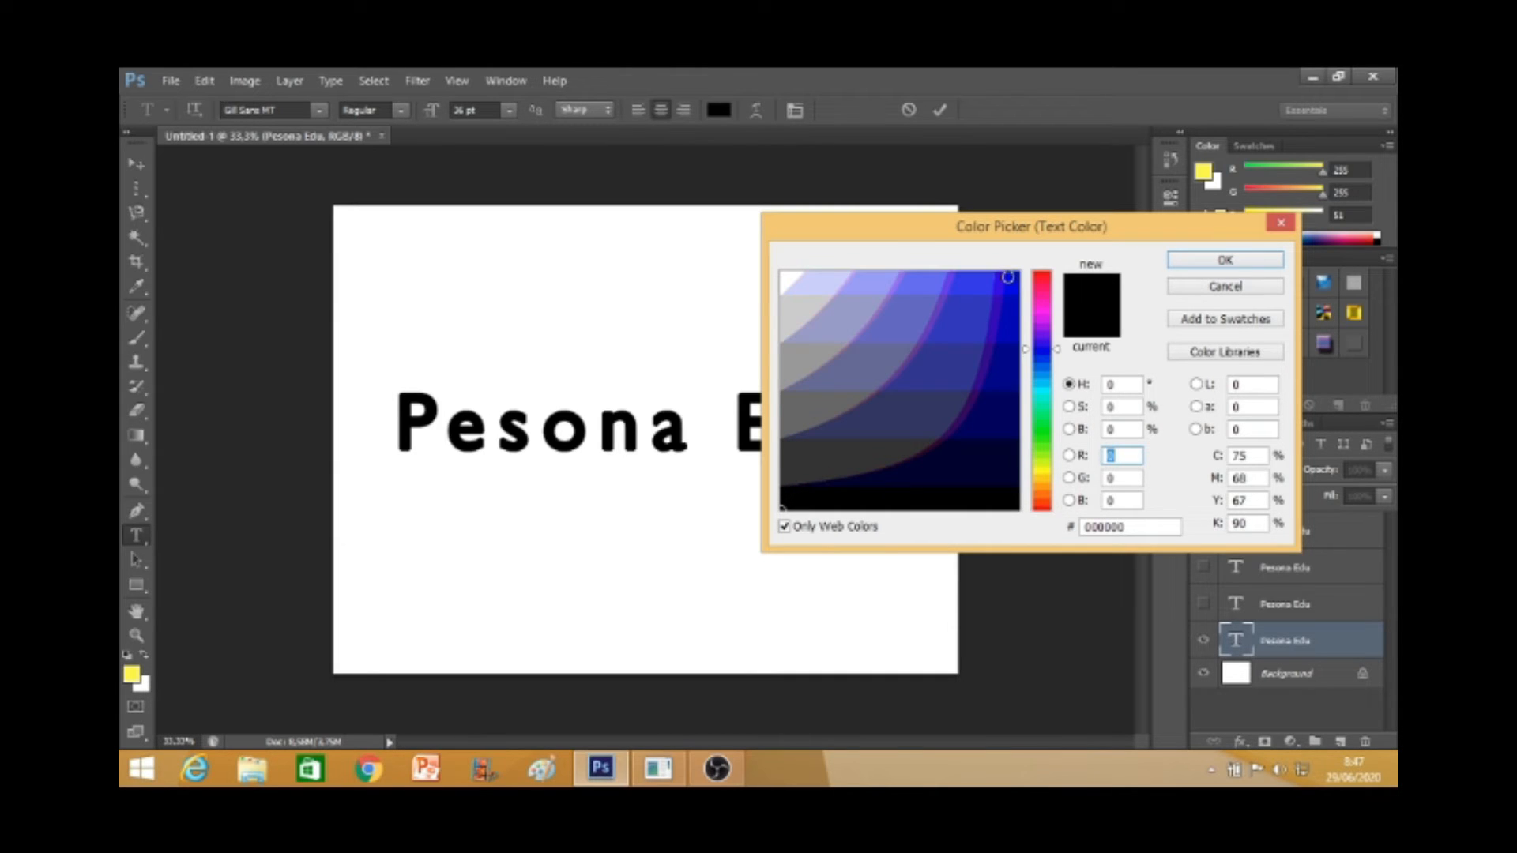
click(1008, 275)
click(1217, 258)
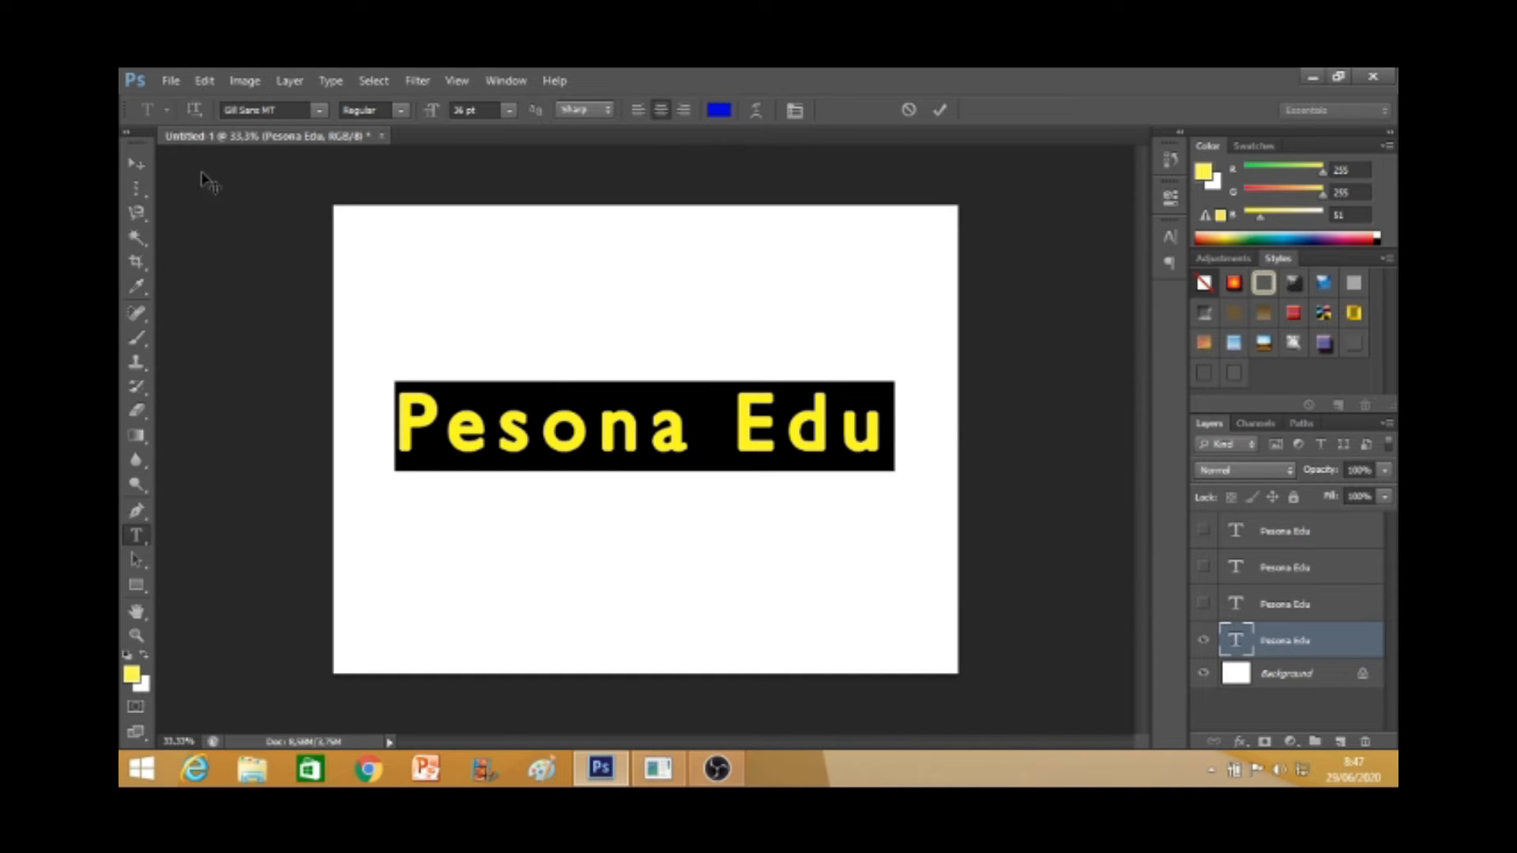
click(143, 168)
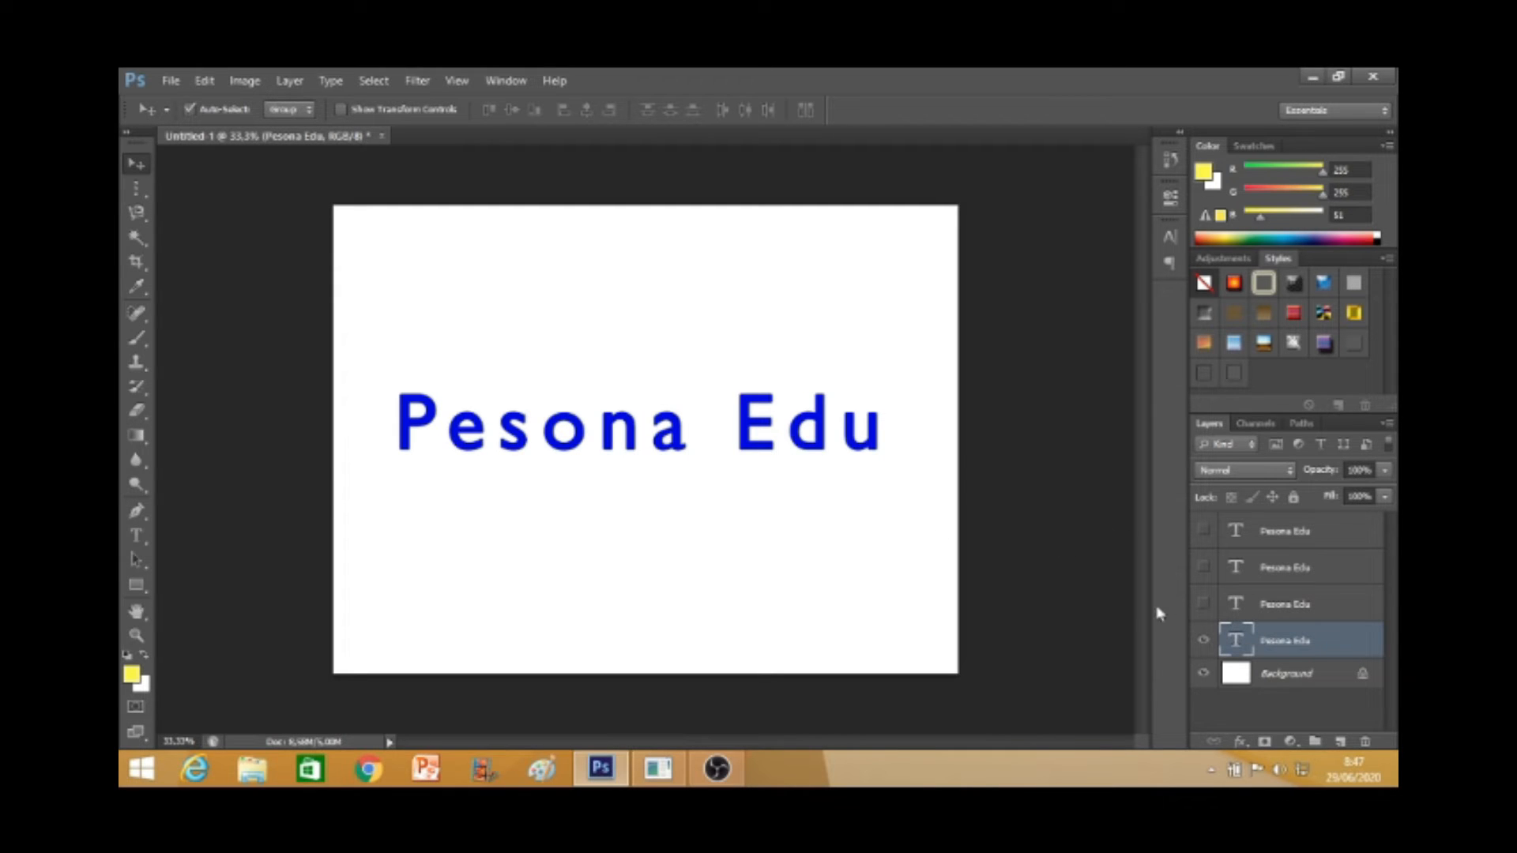
- Make the hidden orange, green and red "Pesona Edu" text layers visible again
click(1203, 604)
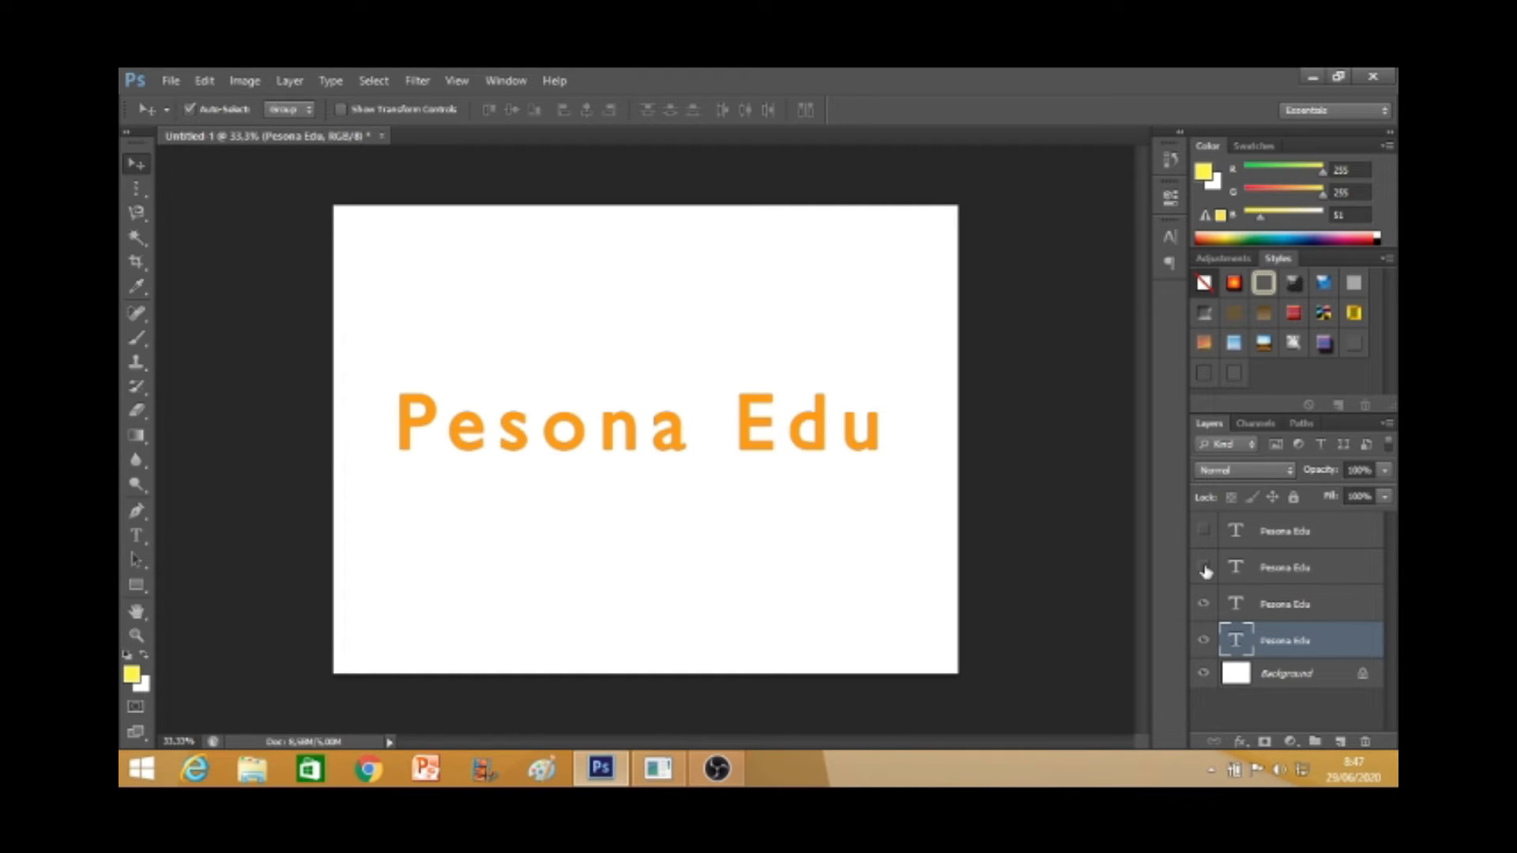
click(1204, 569)
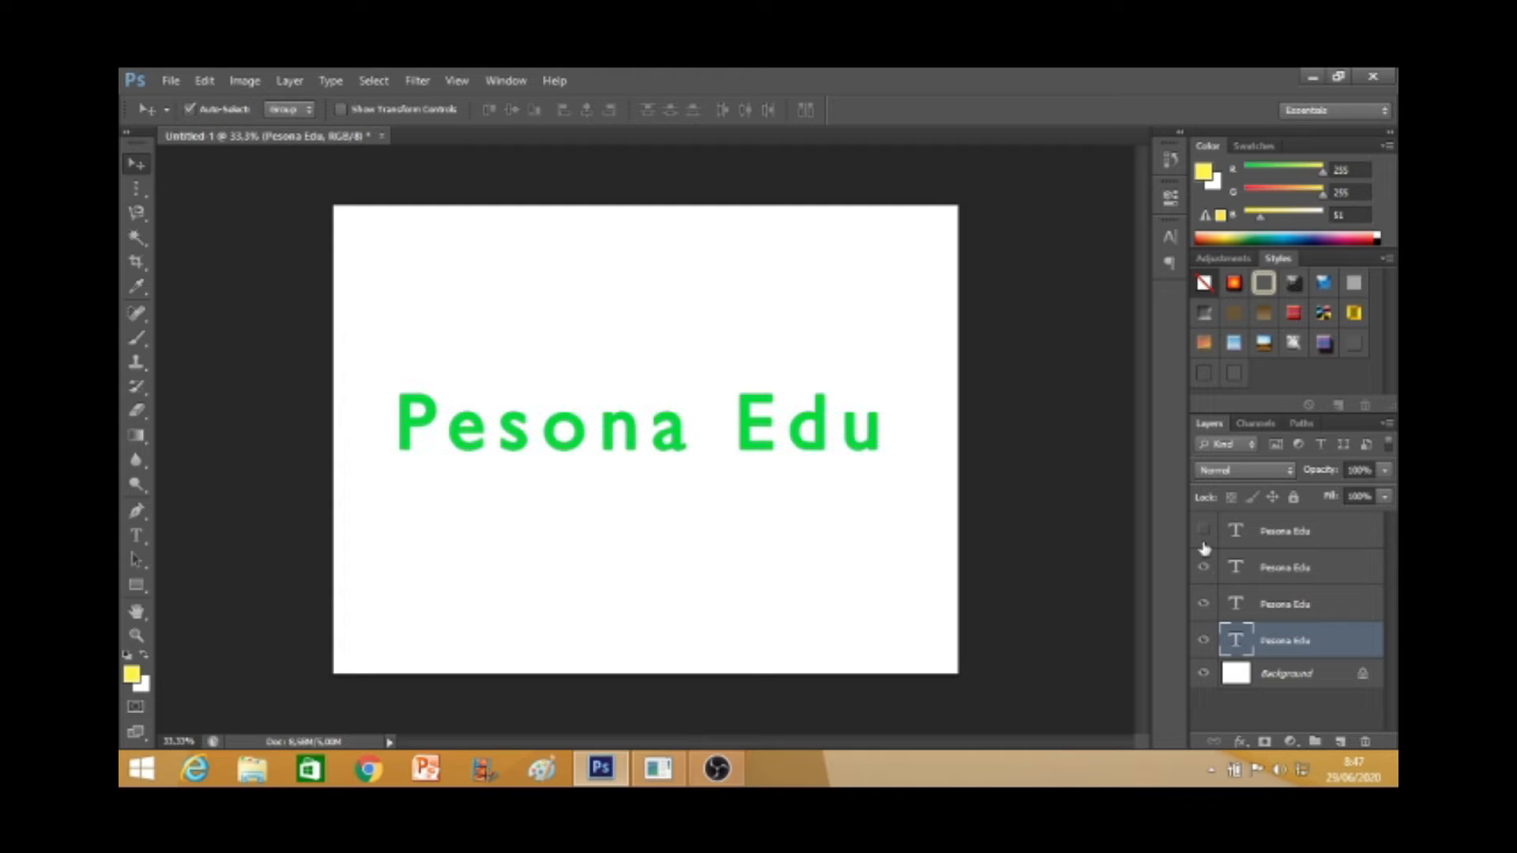
click(1205, 533)
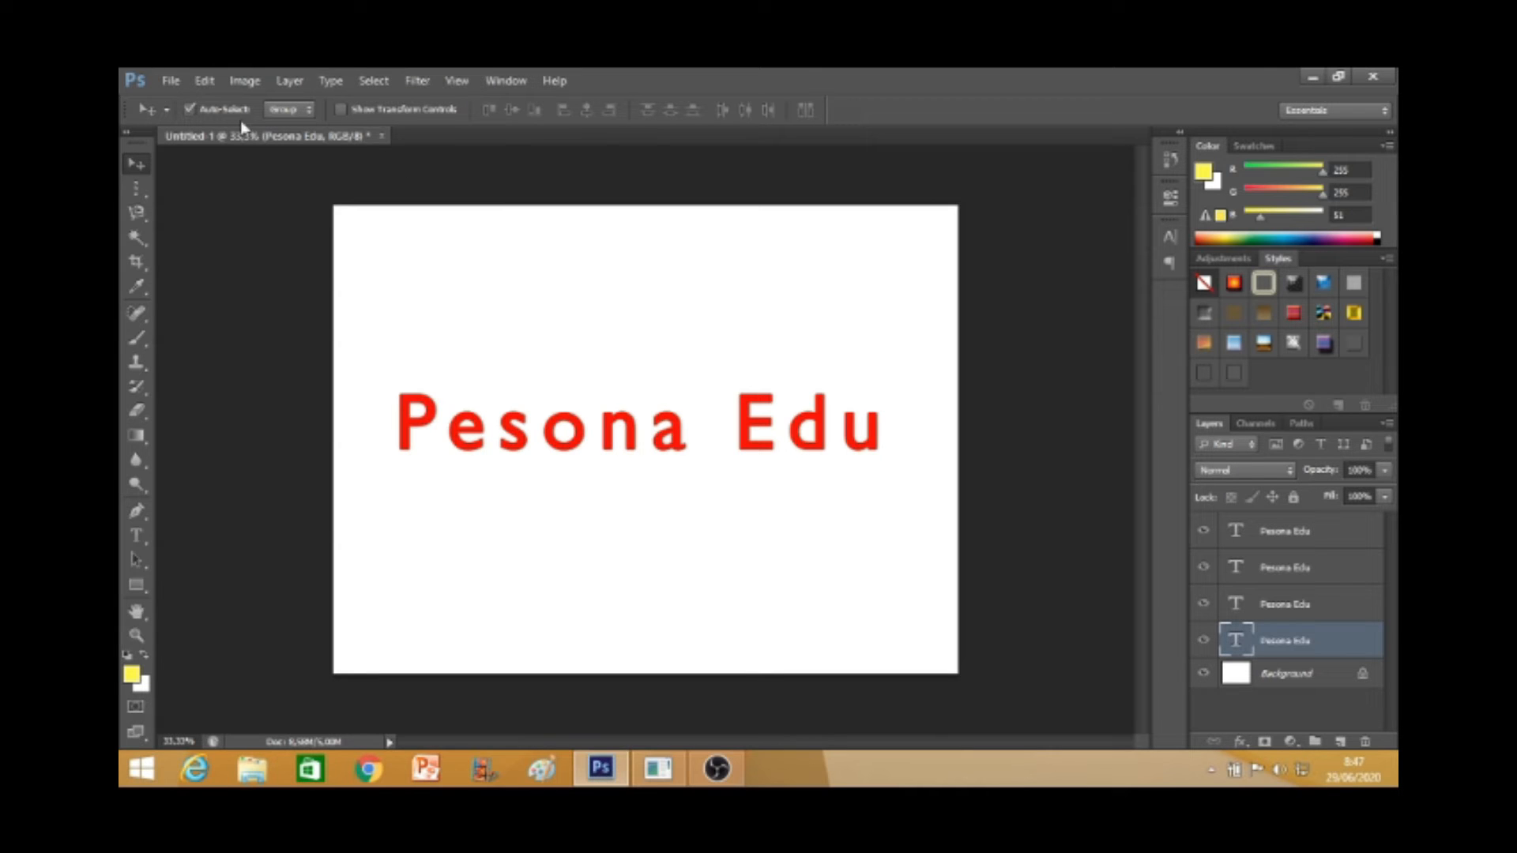
- Open the Timeline and duplicate the first animation frame three times to make four frames
click(504, 82)
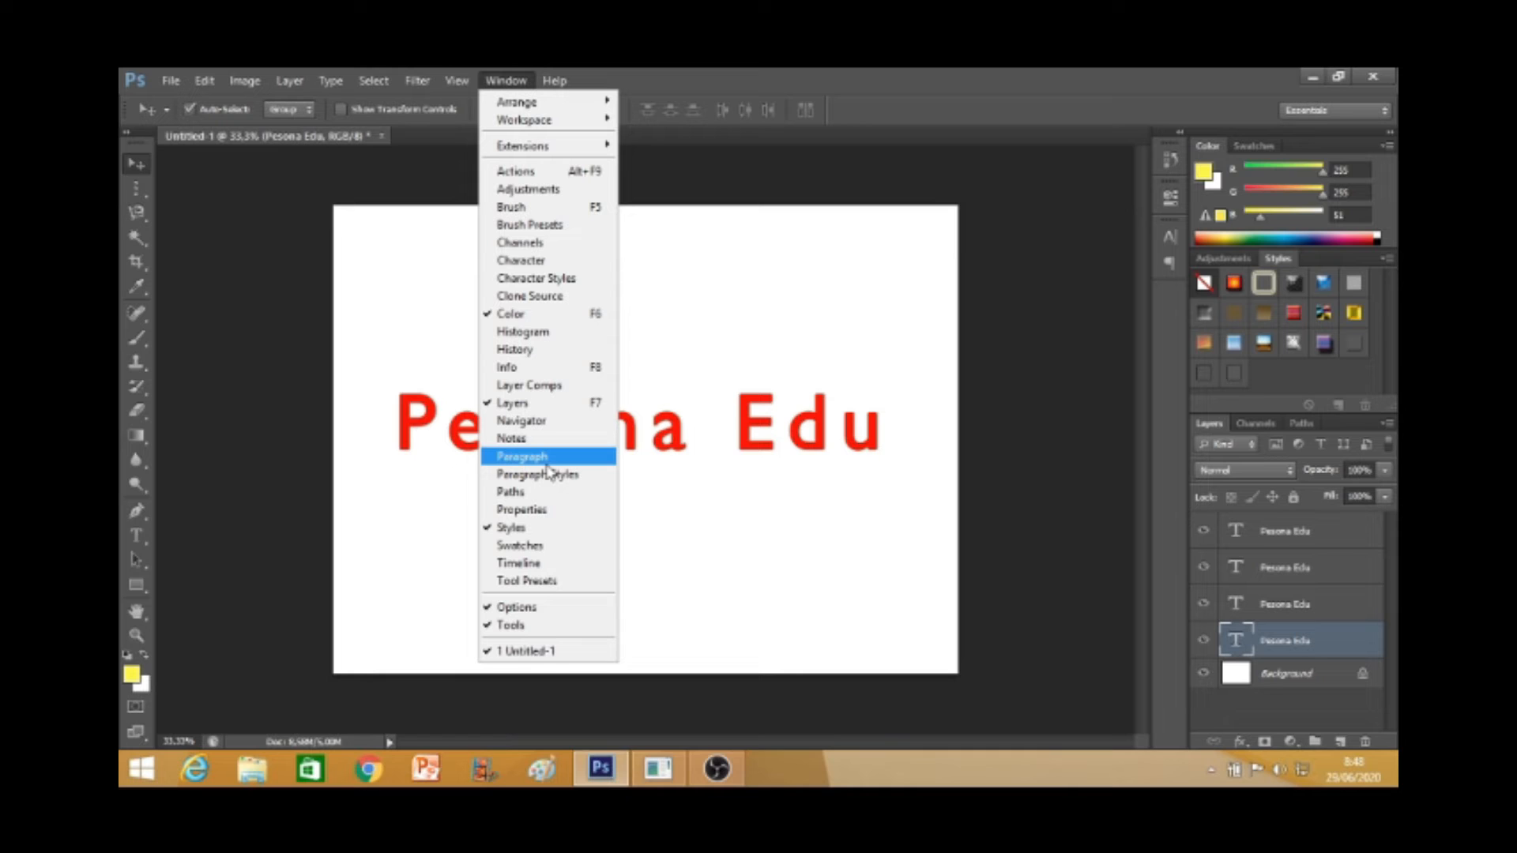
click(567, 563)
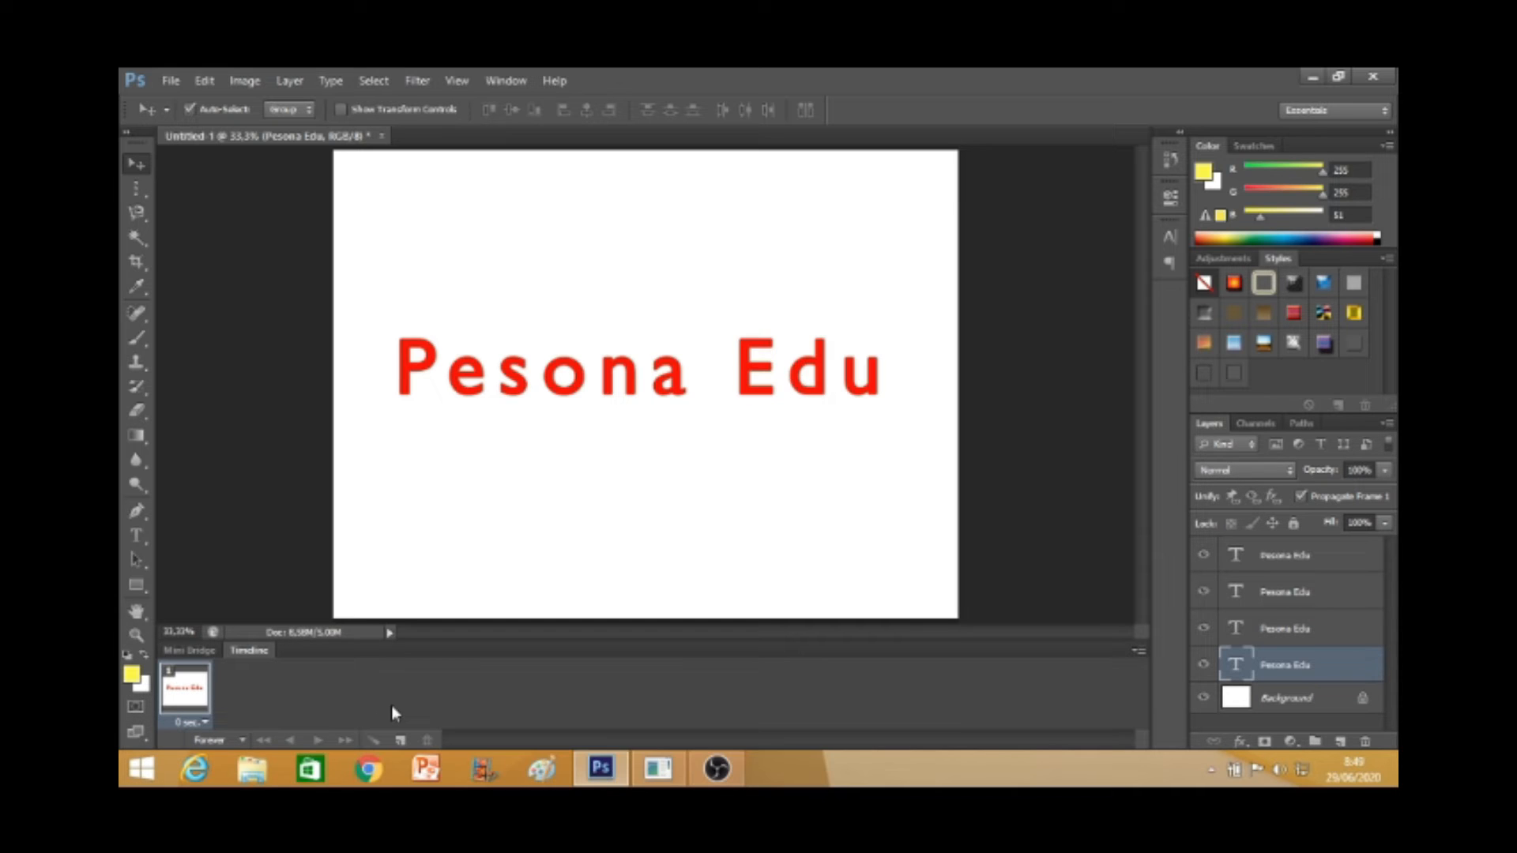
click(400, 740)
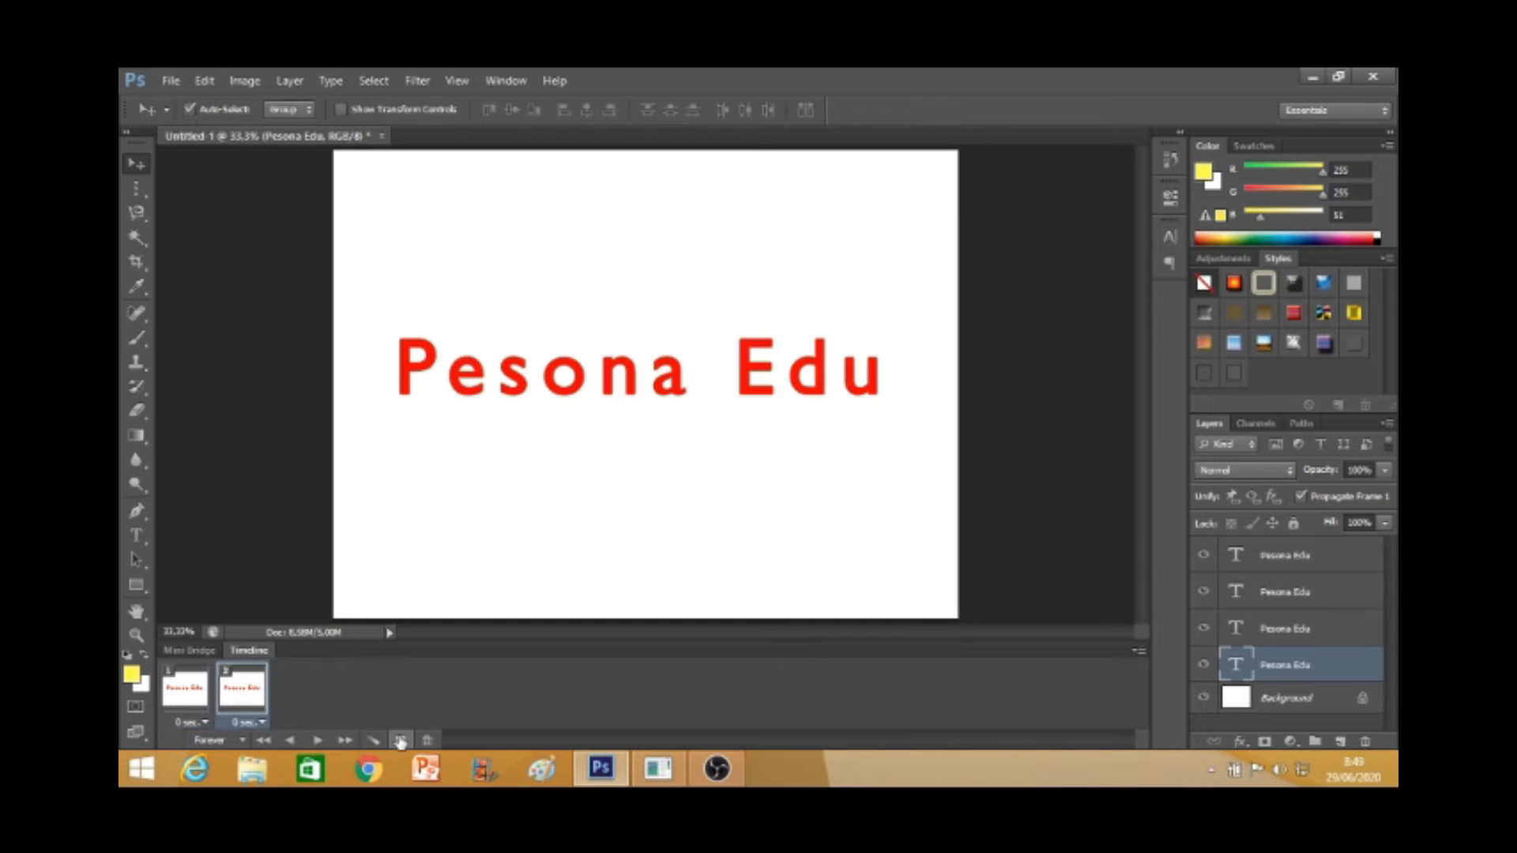
click(400, 740)
click(400, 740)
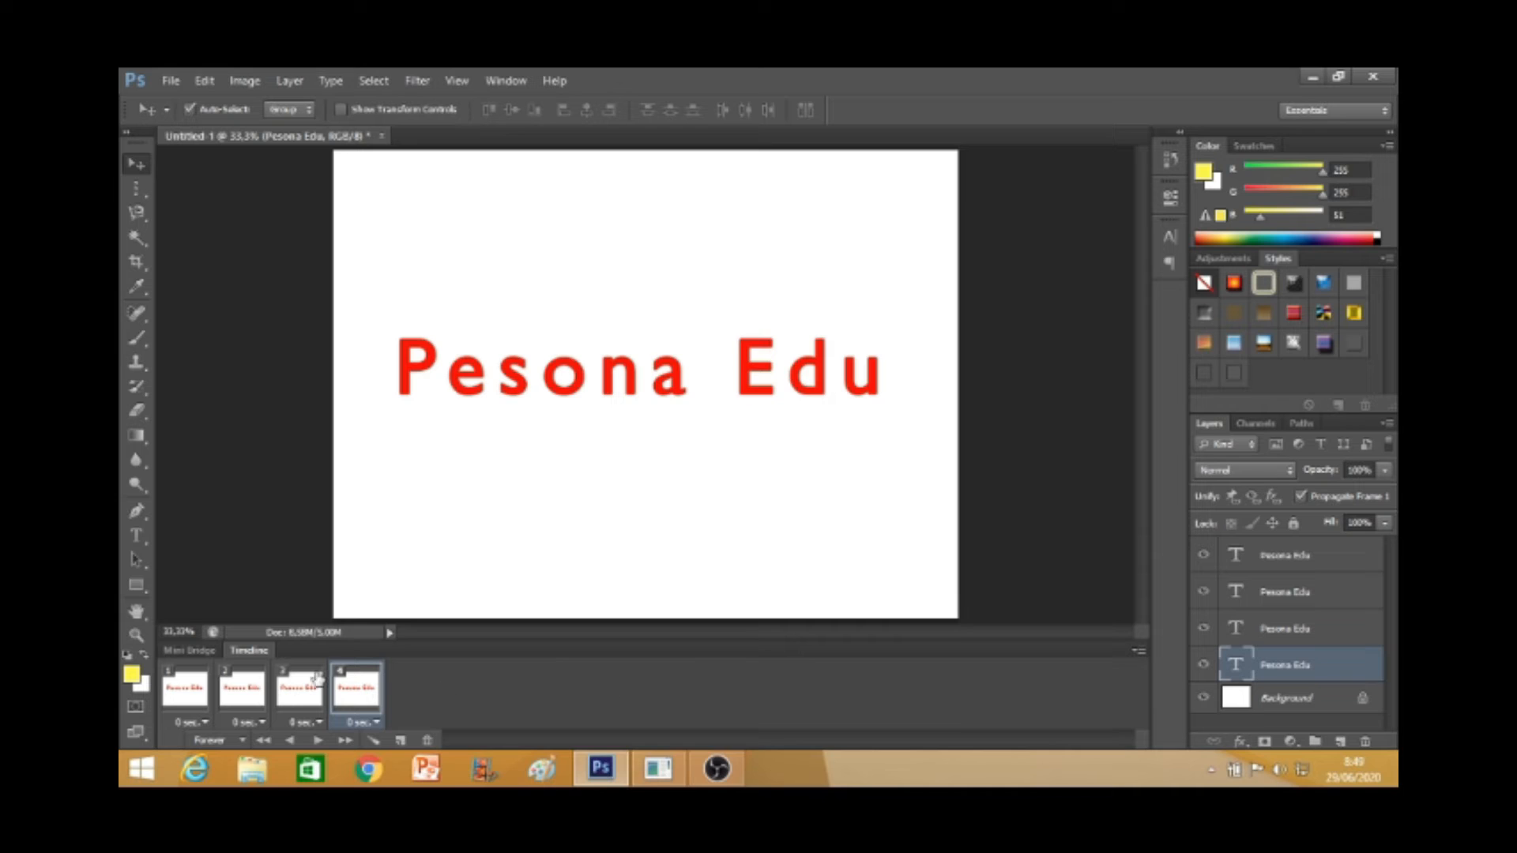
- In frame 1, hide the green, orange and blue text layers so only the red text shows
click(184, 694)
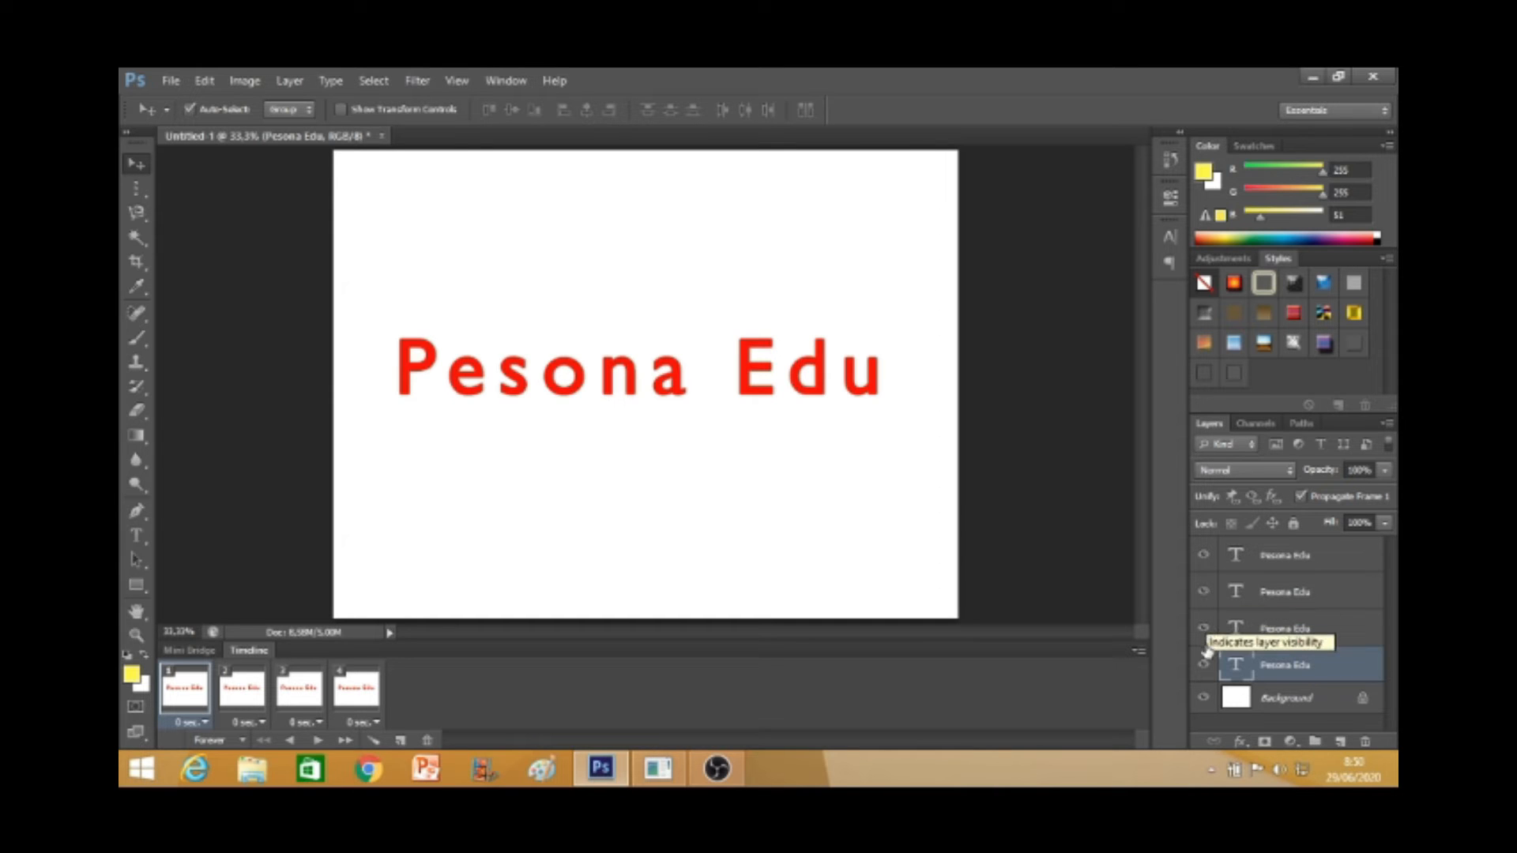
click(1204, 594)
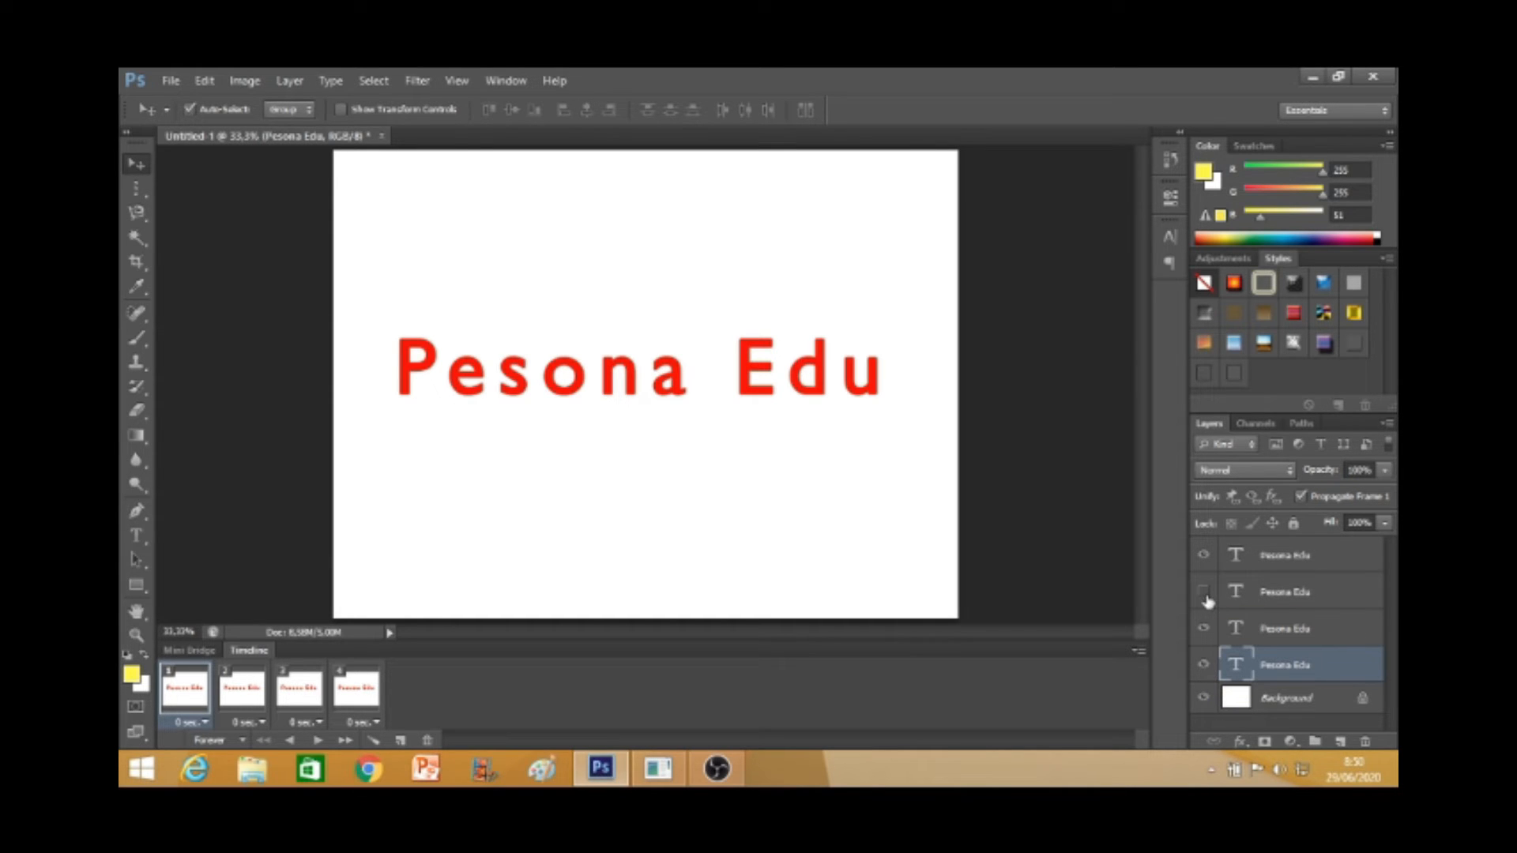
click(1205, 629)
click(1205, 667)
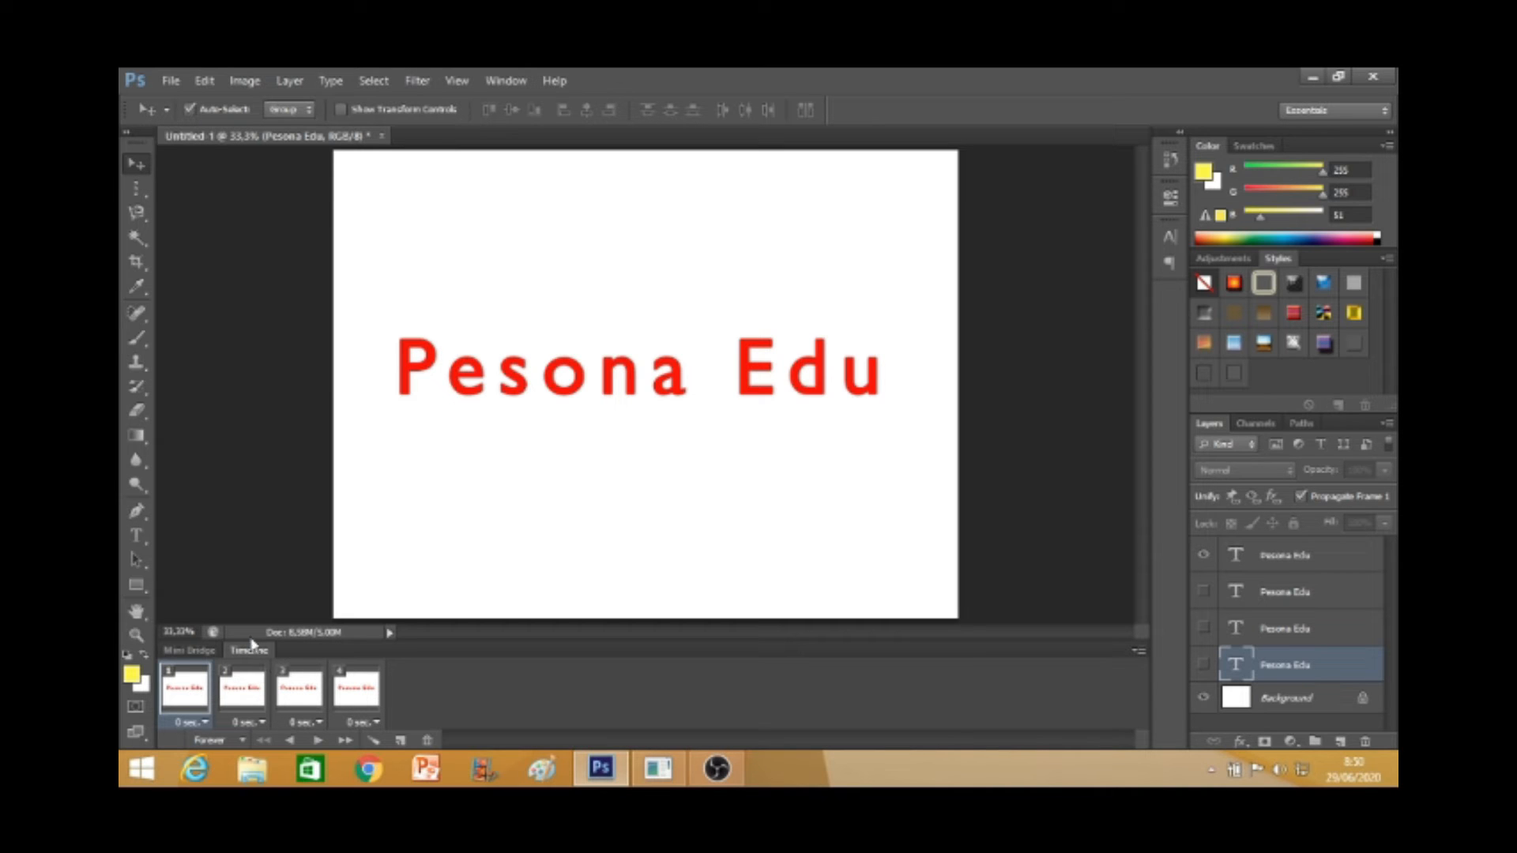
- In frame 2, show the green text layer and hide the red one
click(244, 694)
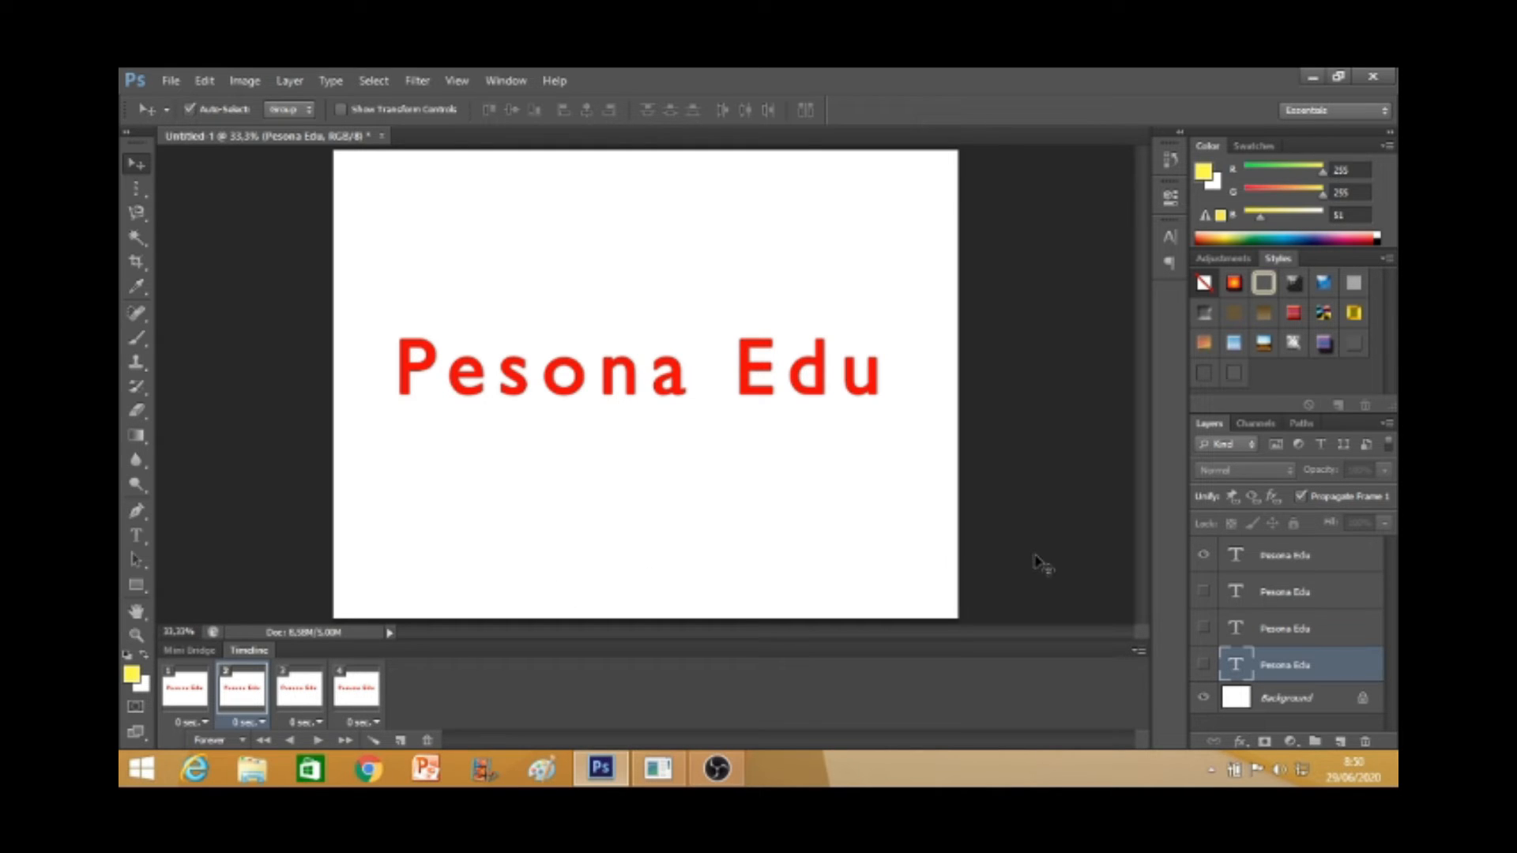
click(1205, 593)
click(1205, 559)
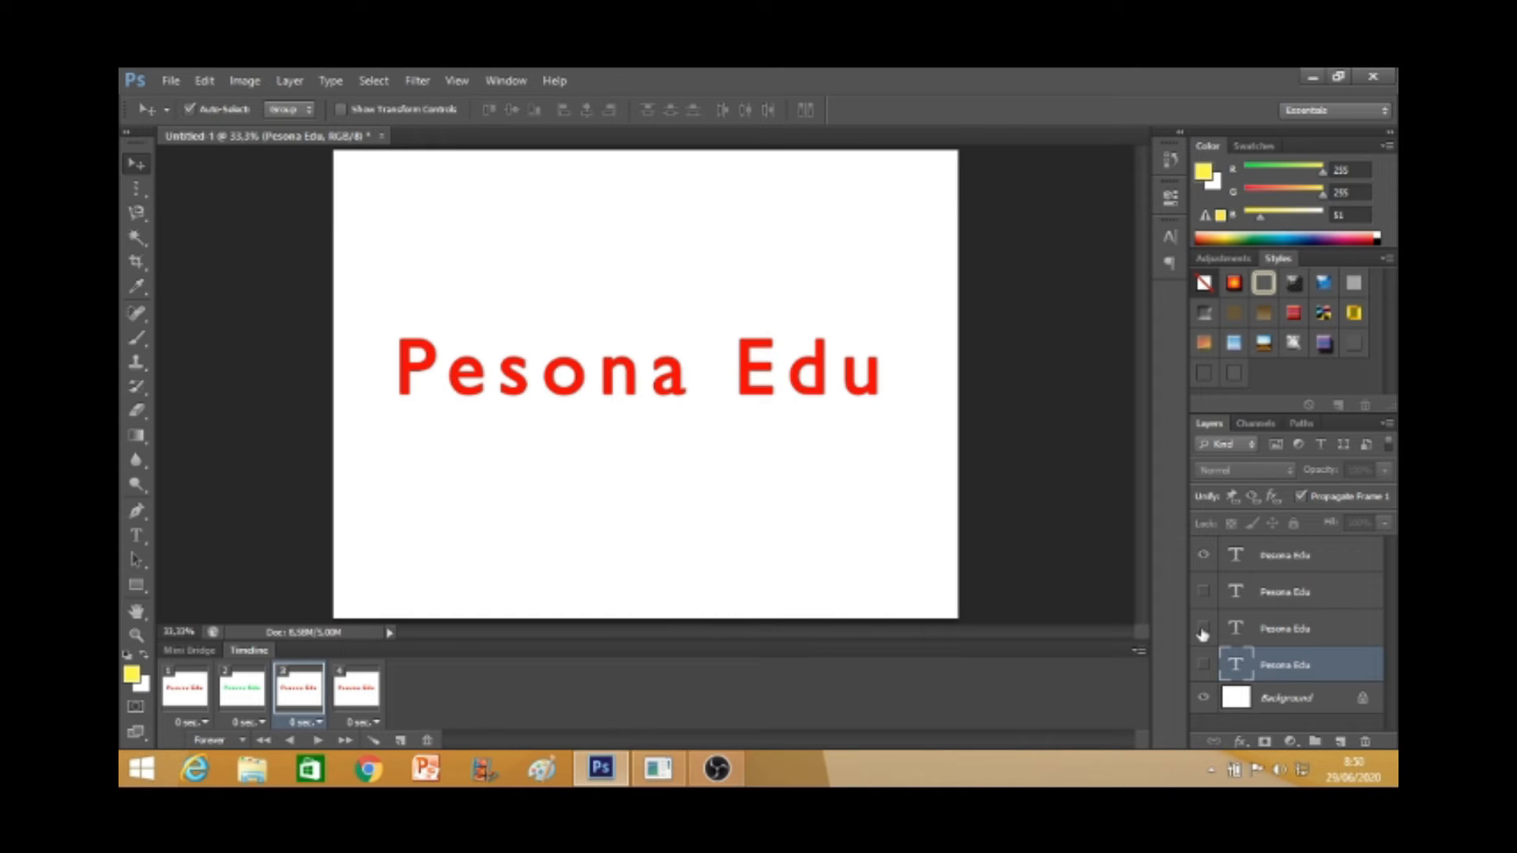
- Show only the orange text layer in frame 3 and only the blue text layer in frame 4
click(1203, 556)
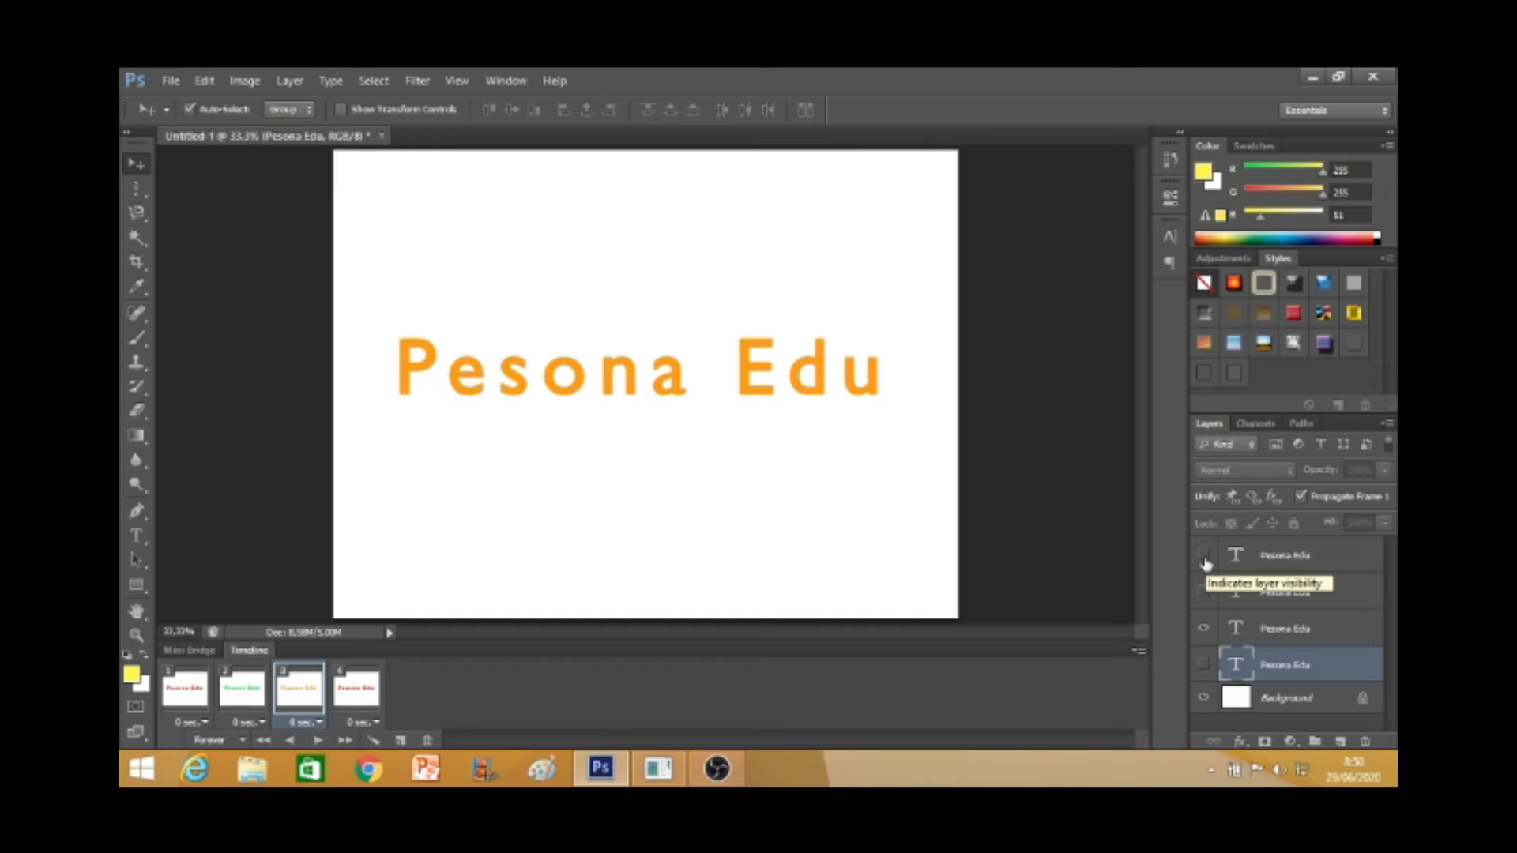
click(359, 694)
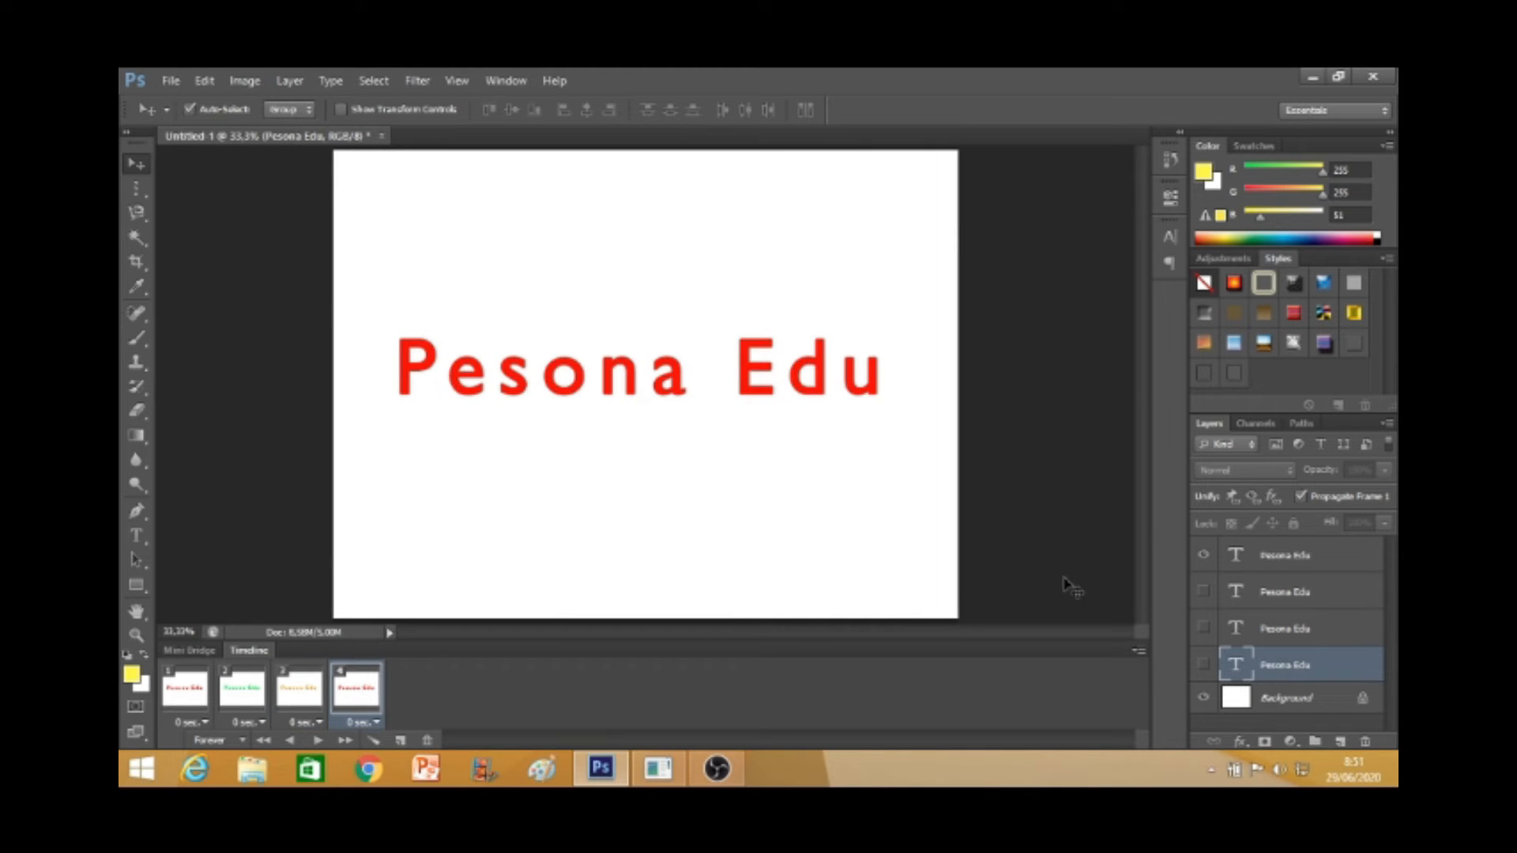
click(1204, 666)
click(1203, 555)
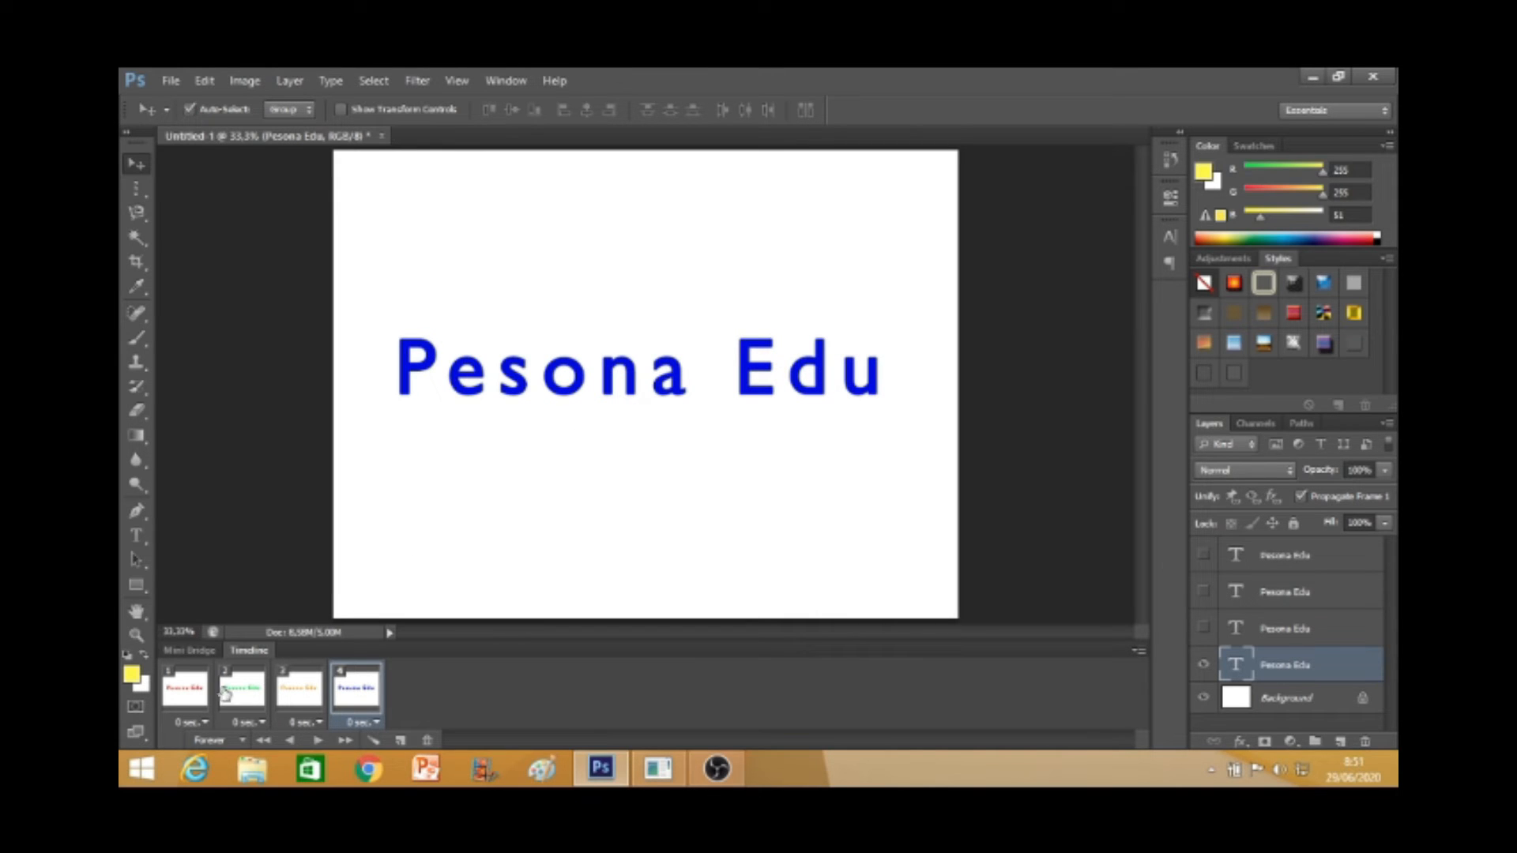
- Check each of the four frames, play and stop the animation, and return to frame 1
click(176, 703)
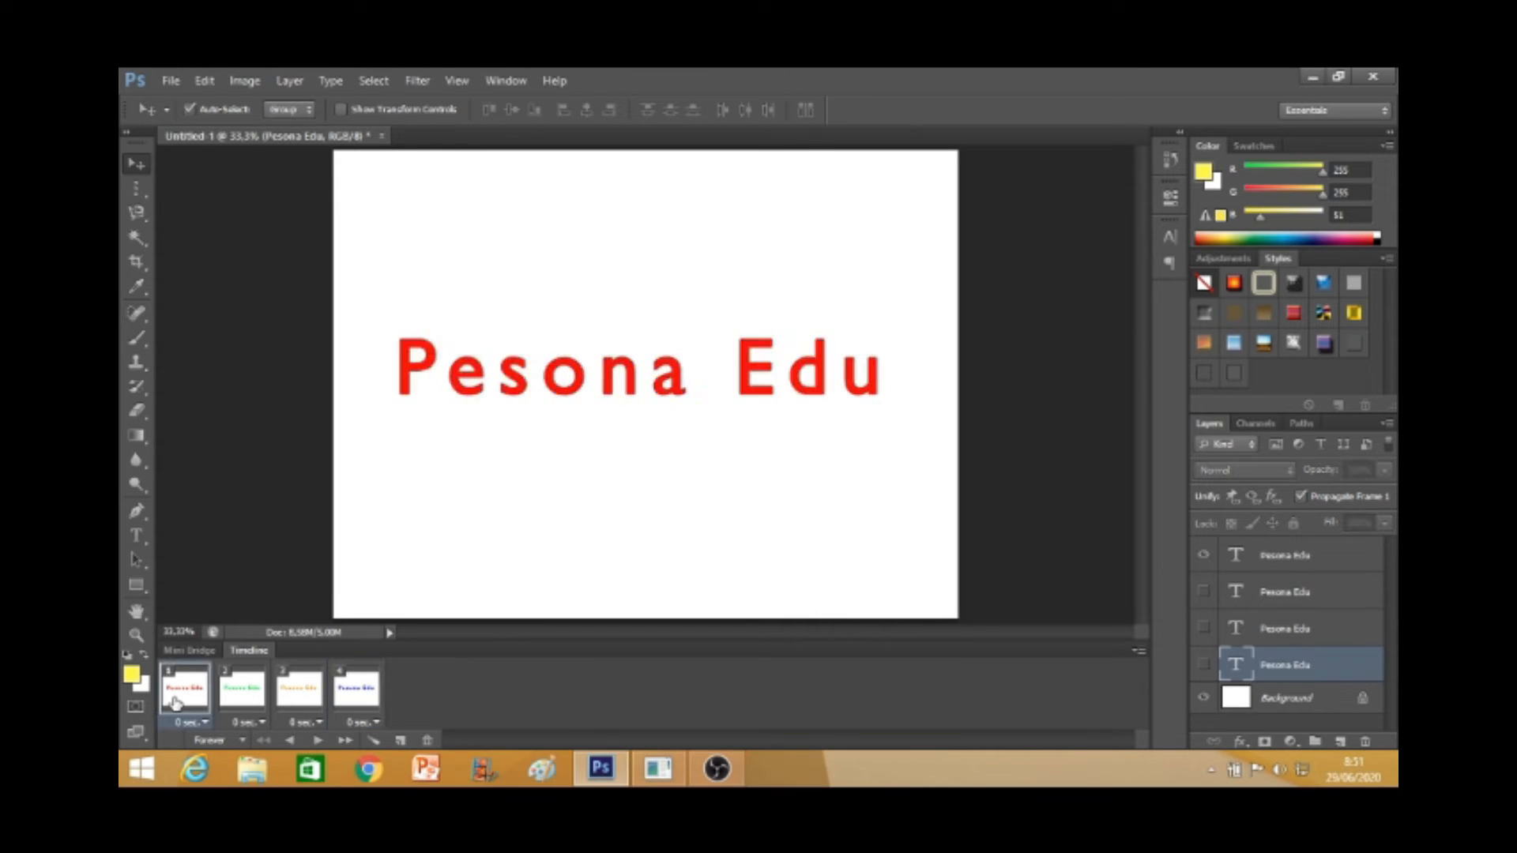
click(227, 699)
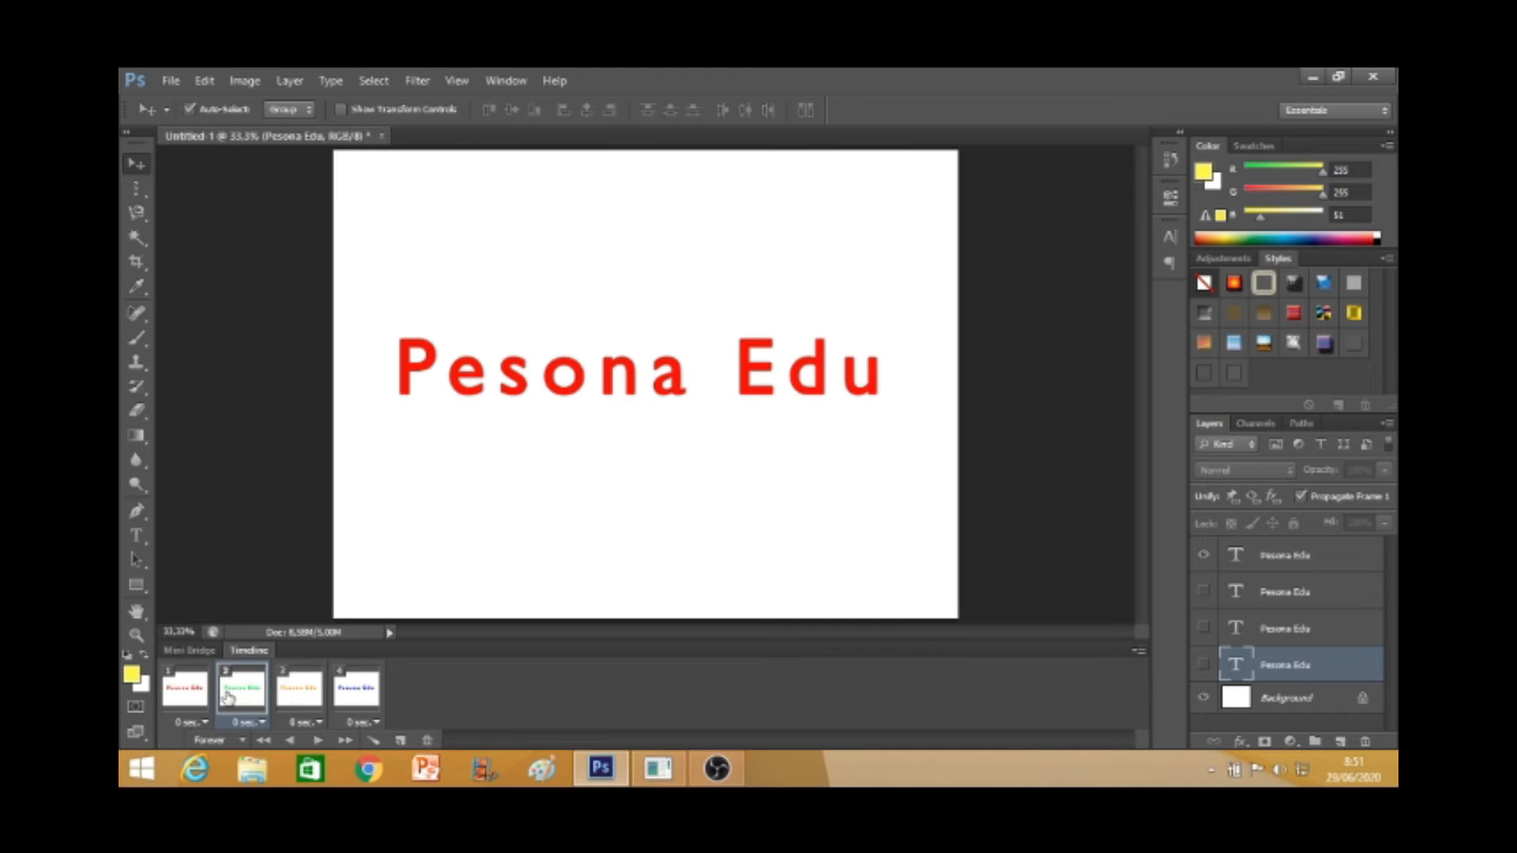
click(300, 706)
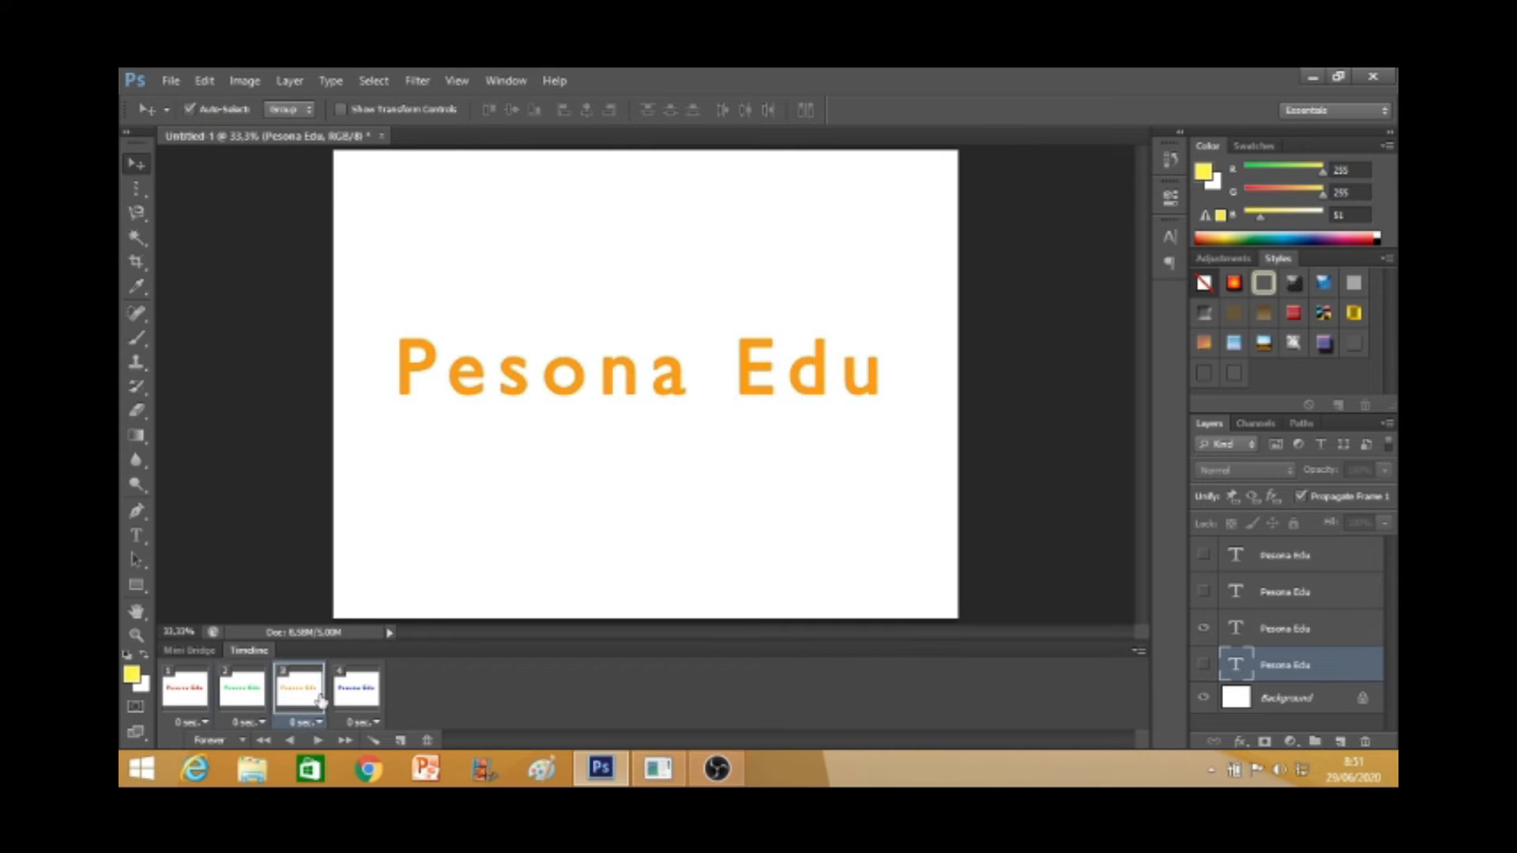
click(373, 695)
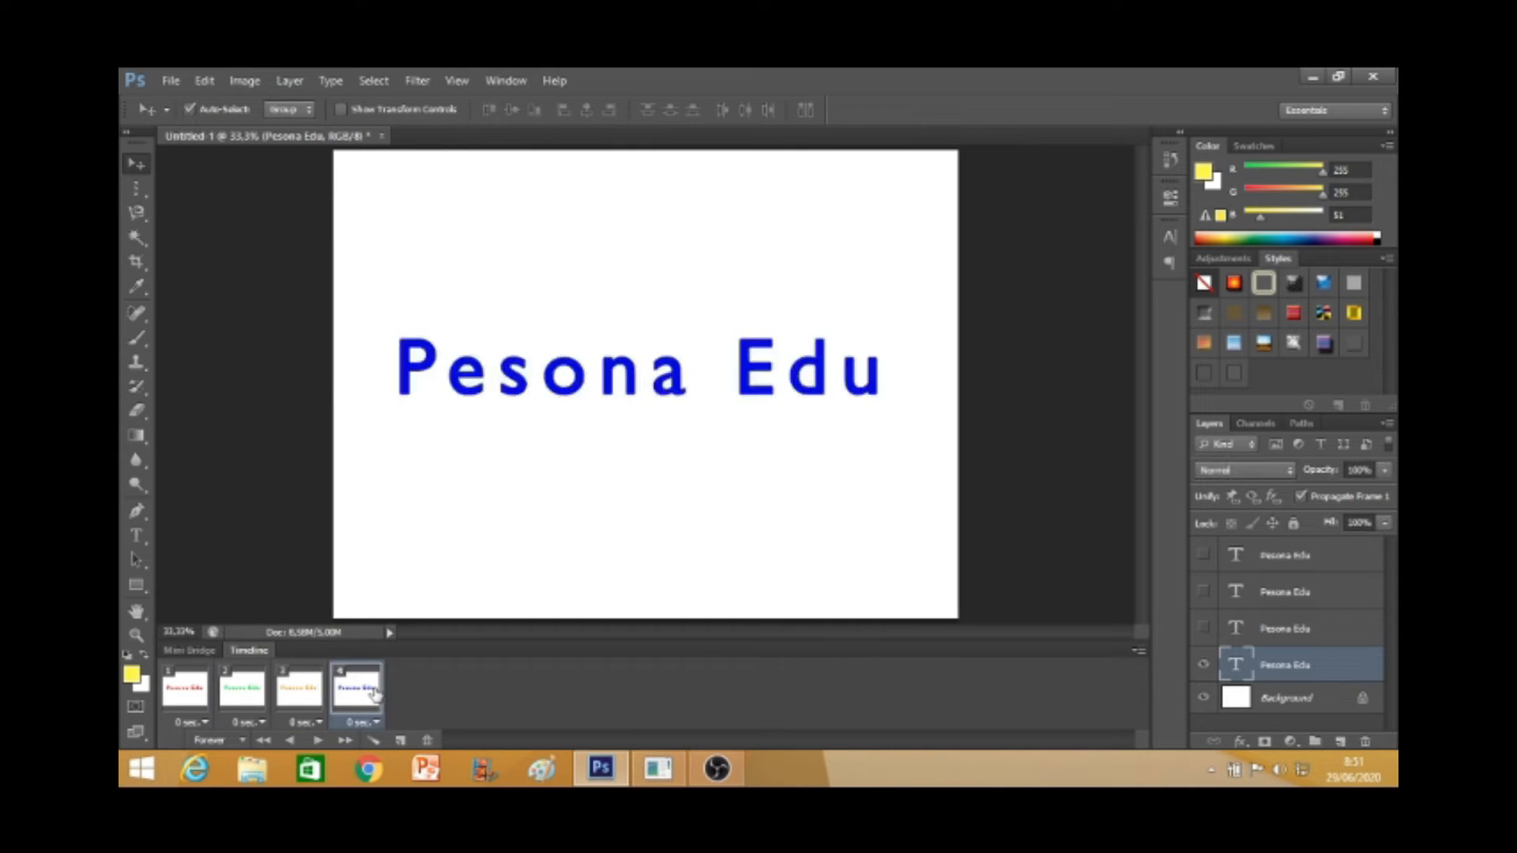
click(317, 741)
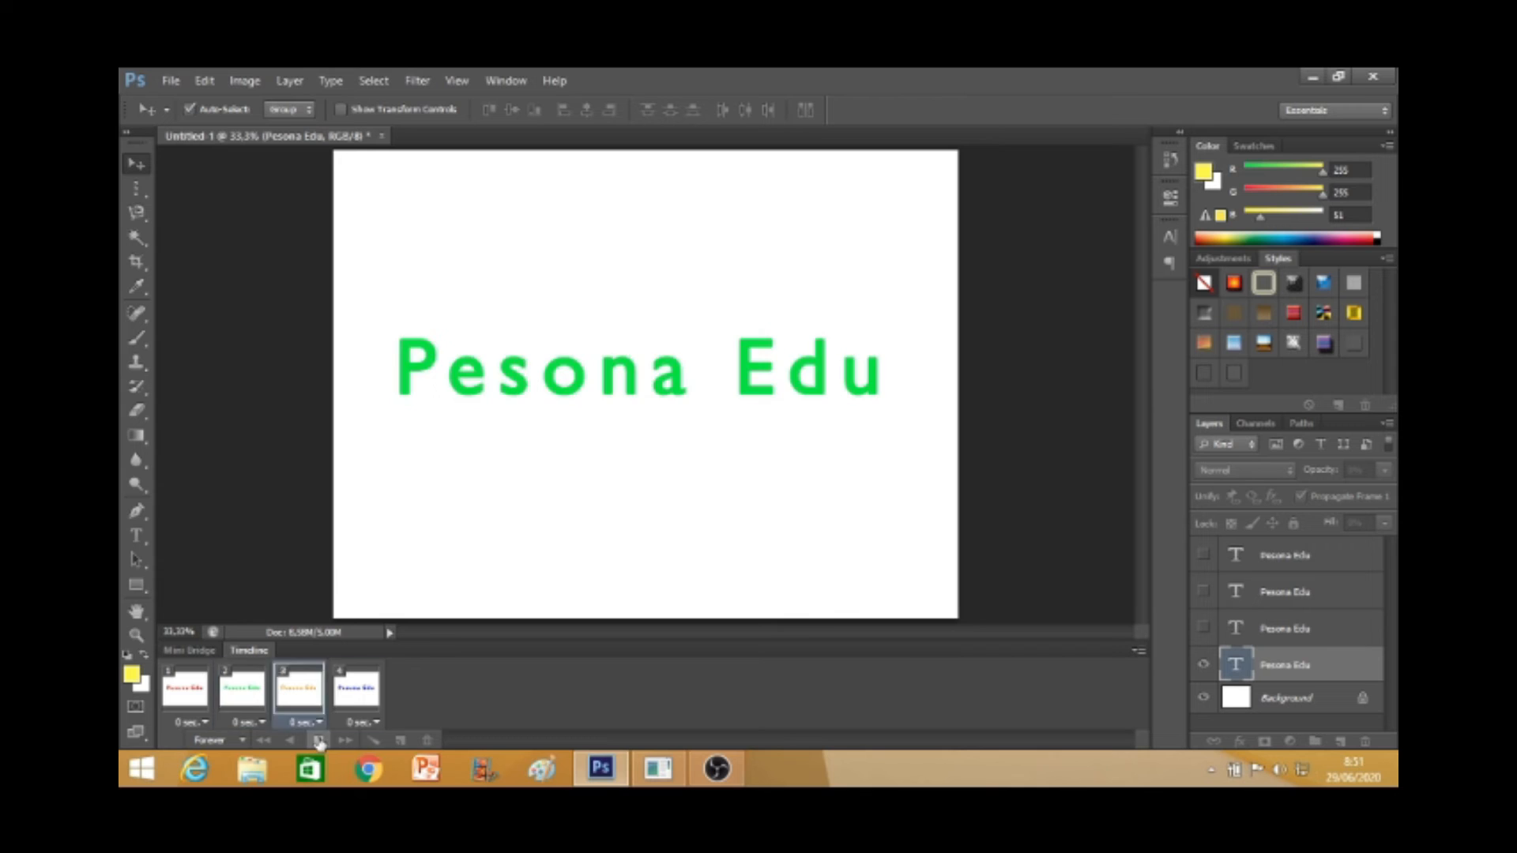
click(319, 741)
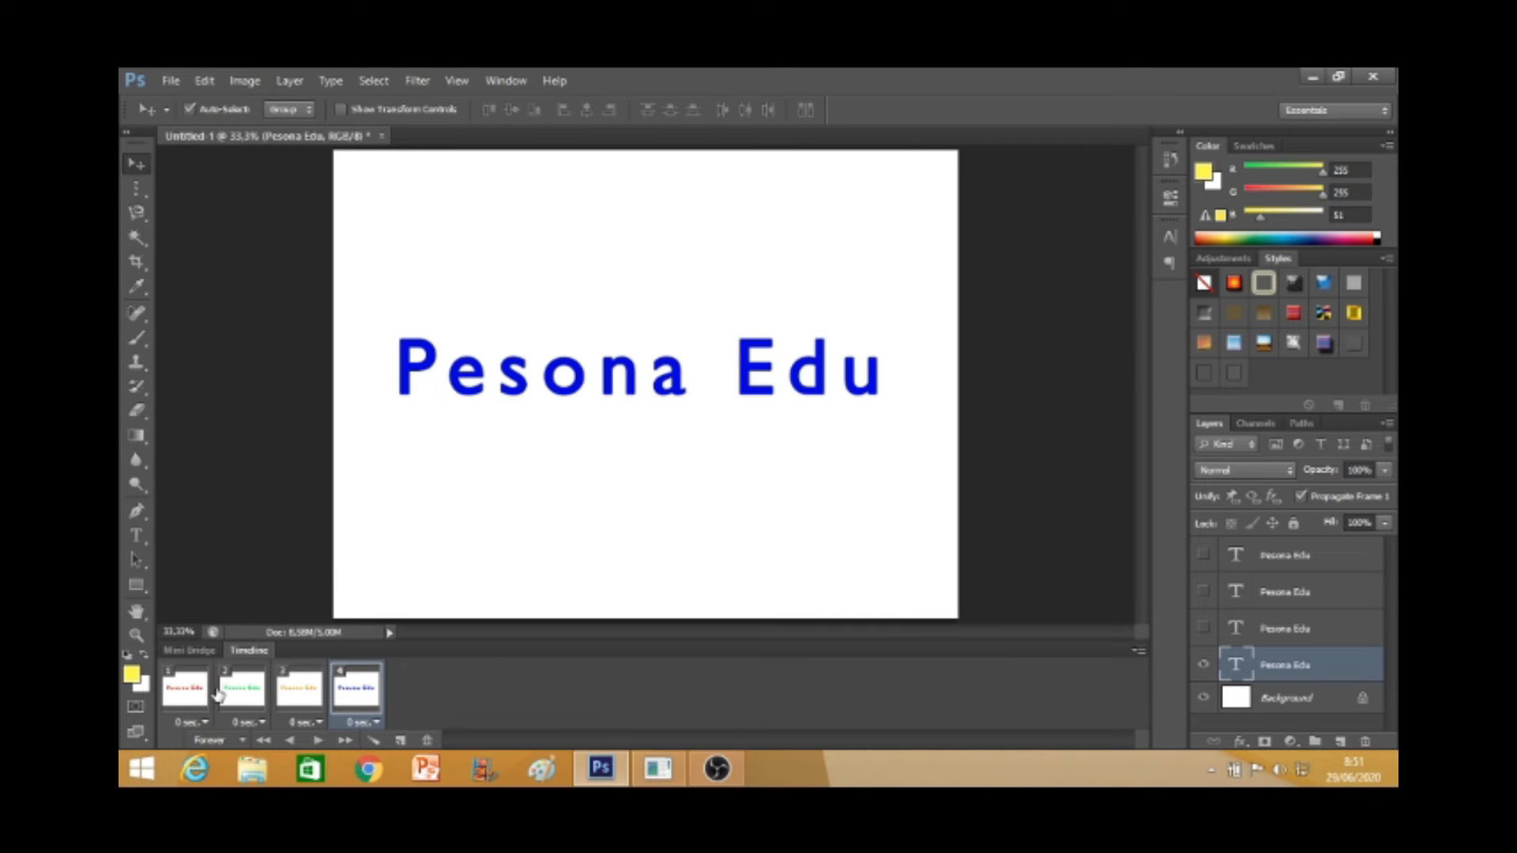
click(193, 696)
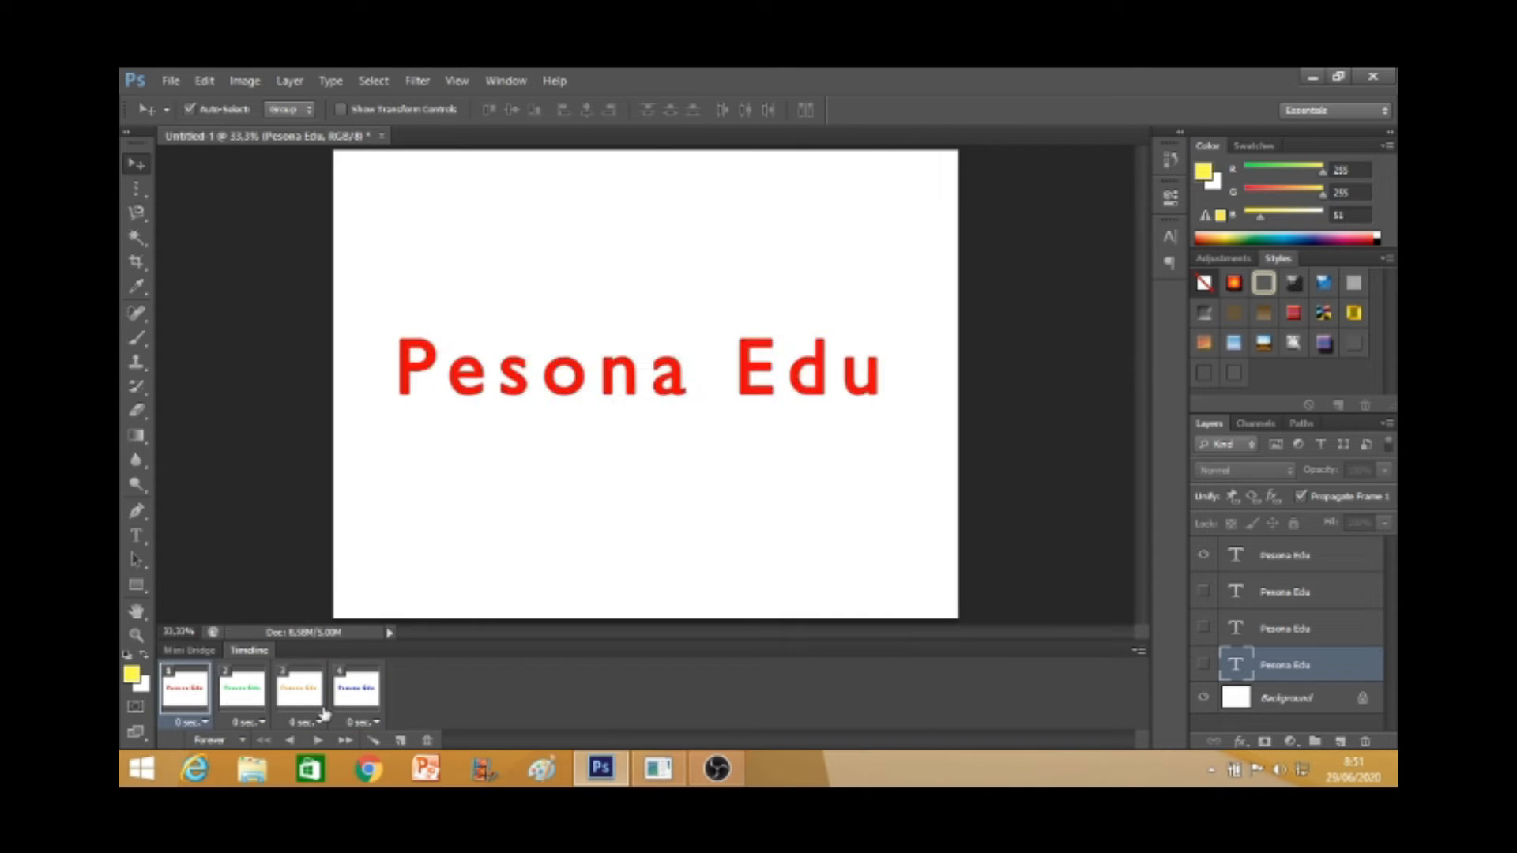
- Set the delay of all four frames to 0.5 seconds, then play and stop the animation to check it
click(205, 723)
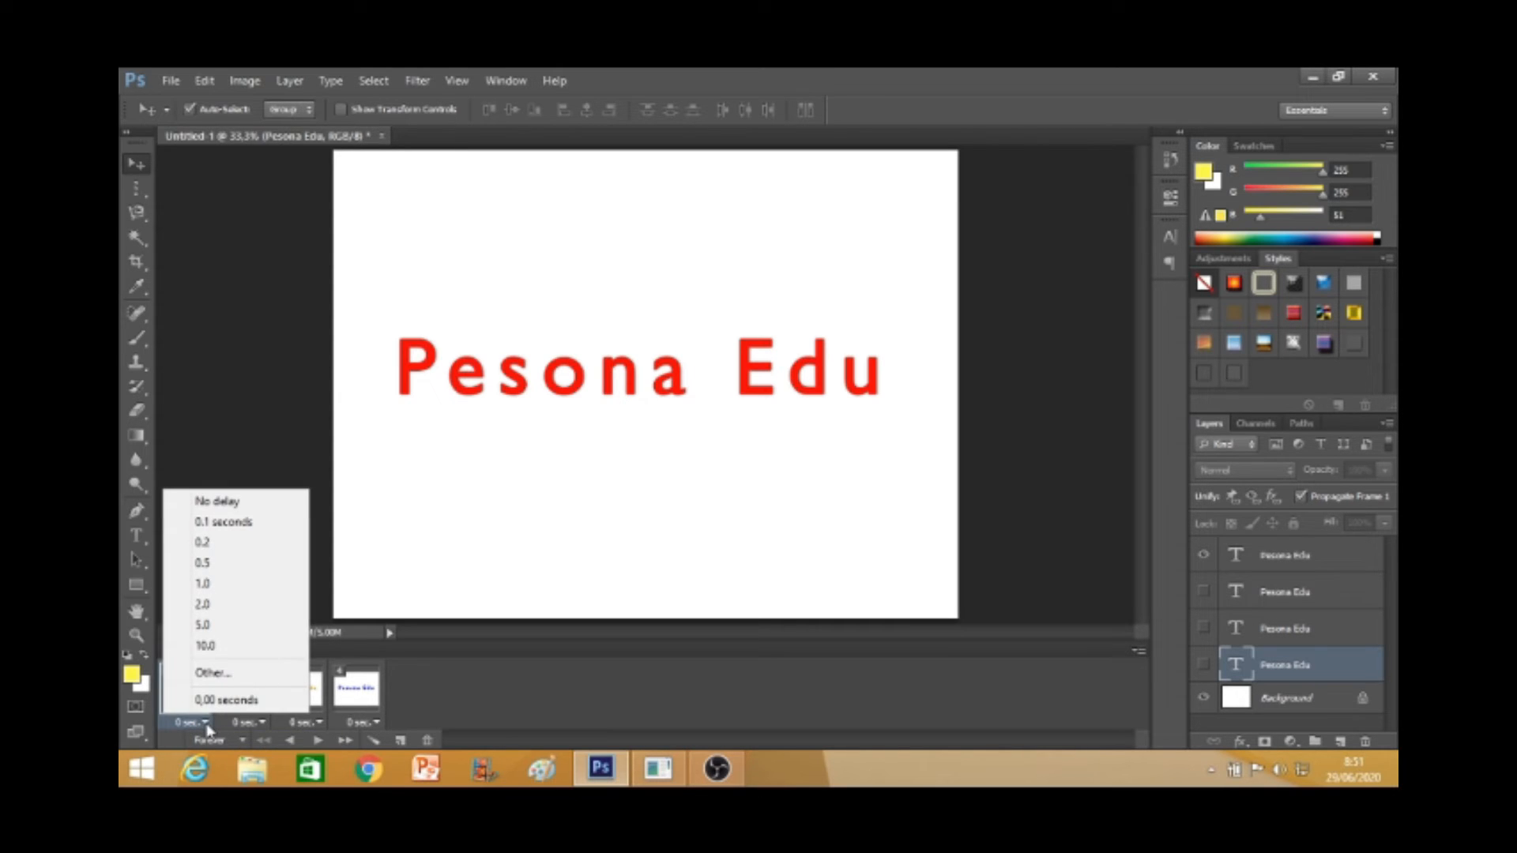
click(238, 565)
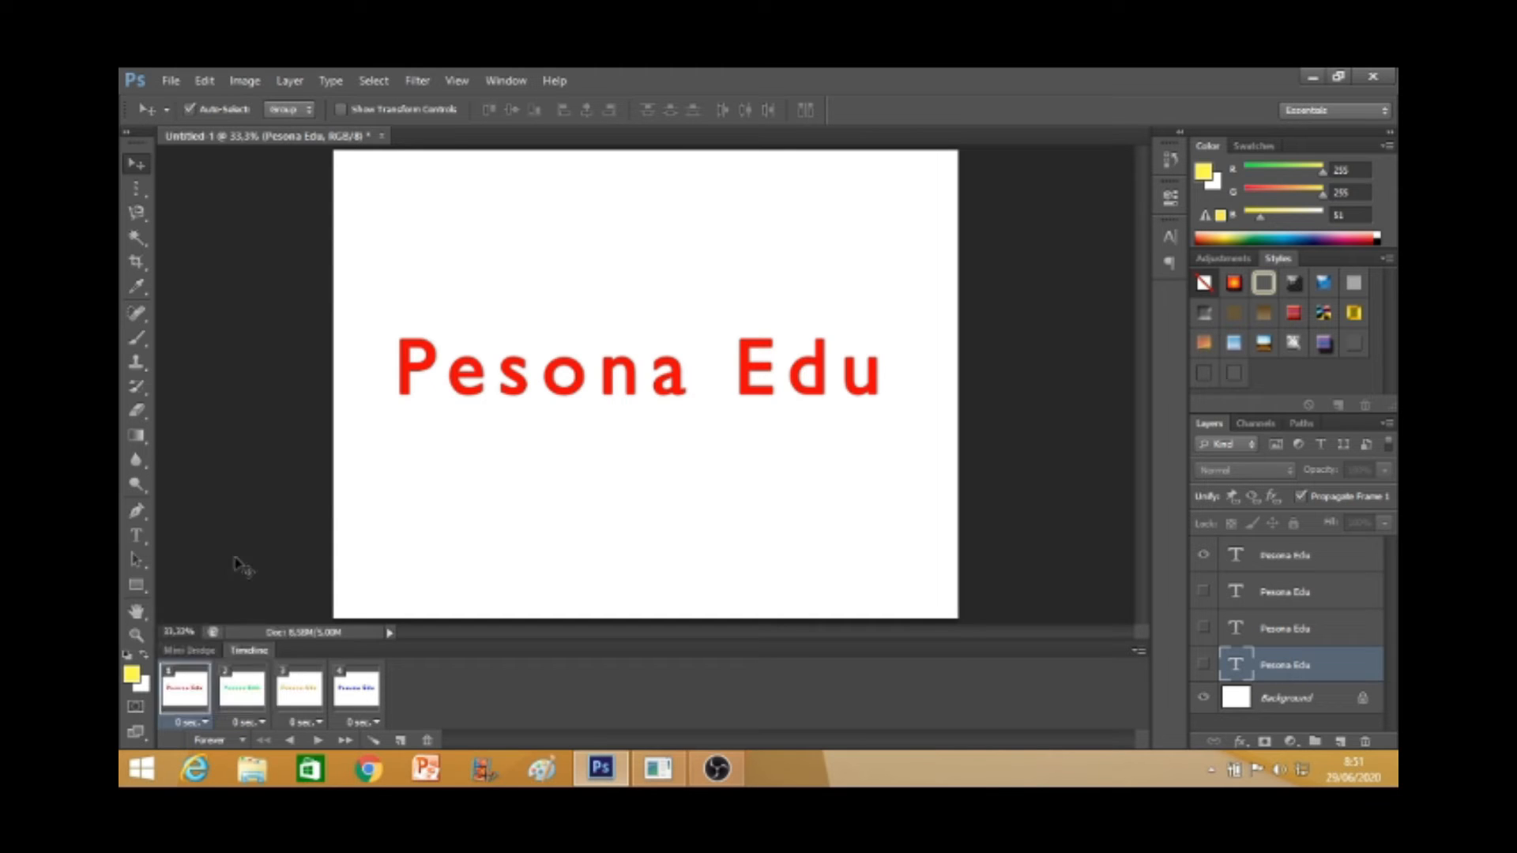
click(261, 723)
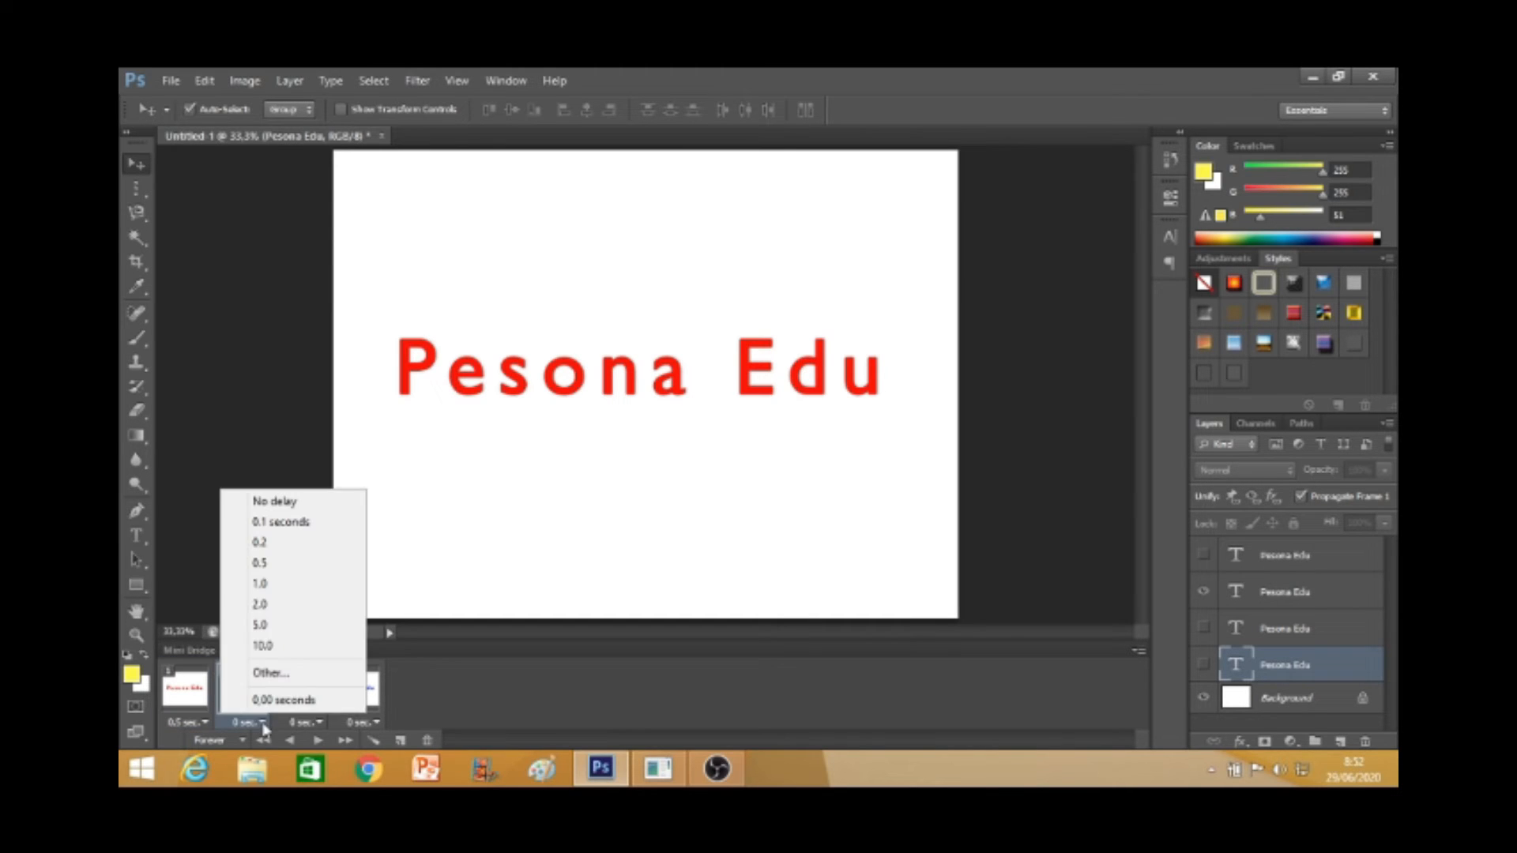
click(287, 563)
click(316, 722)
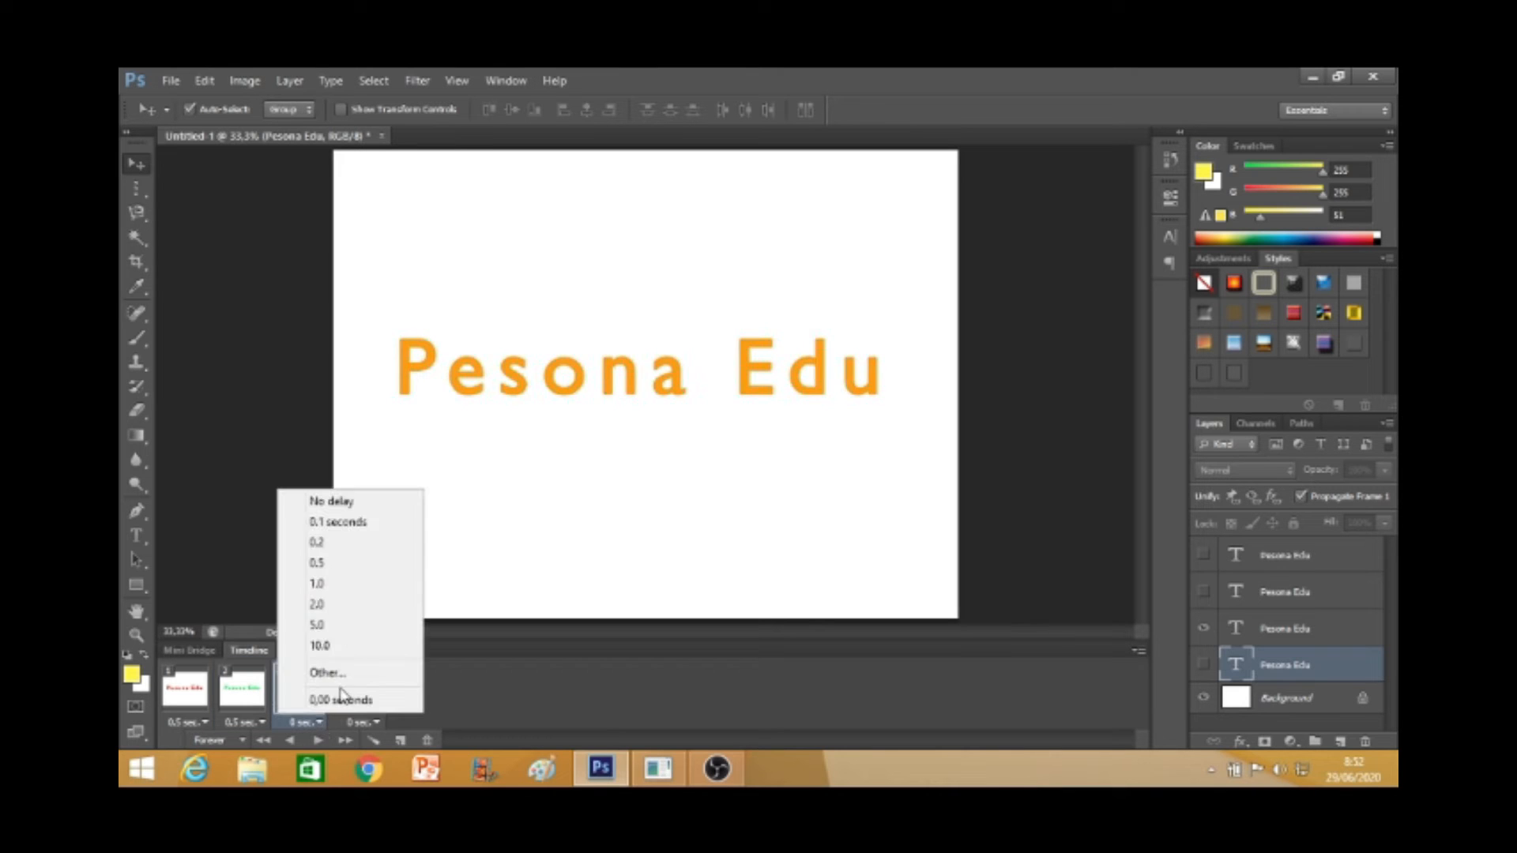
click(345, 563)
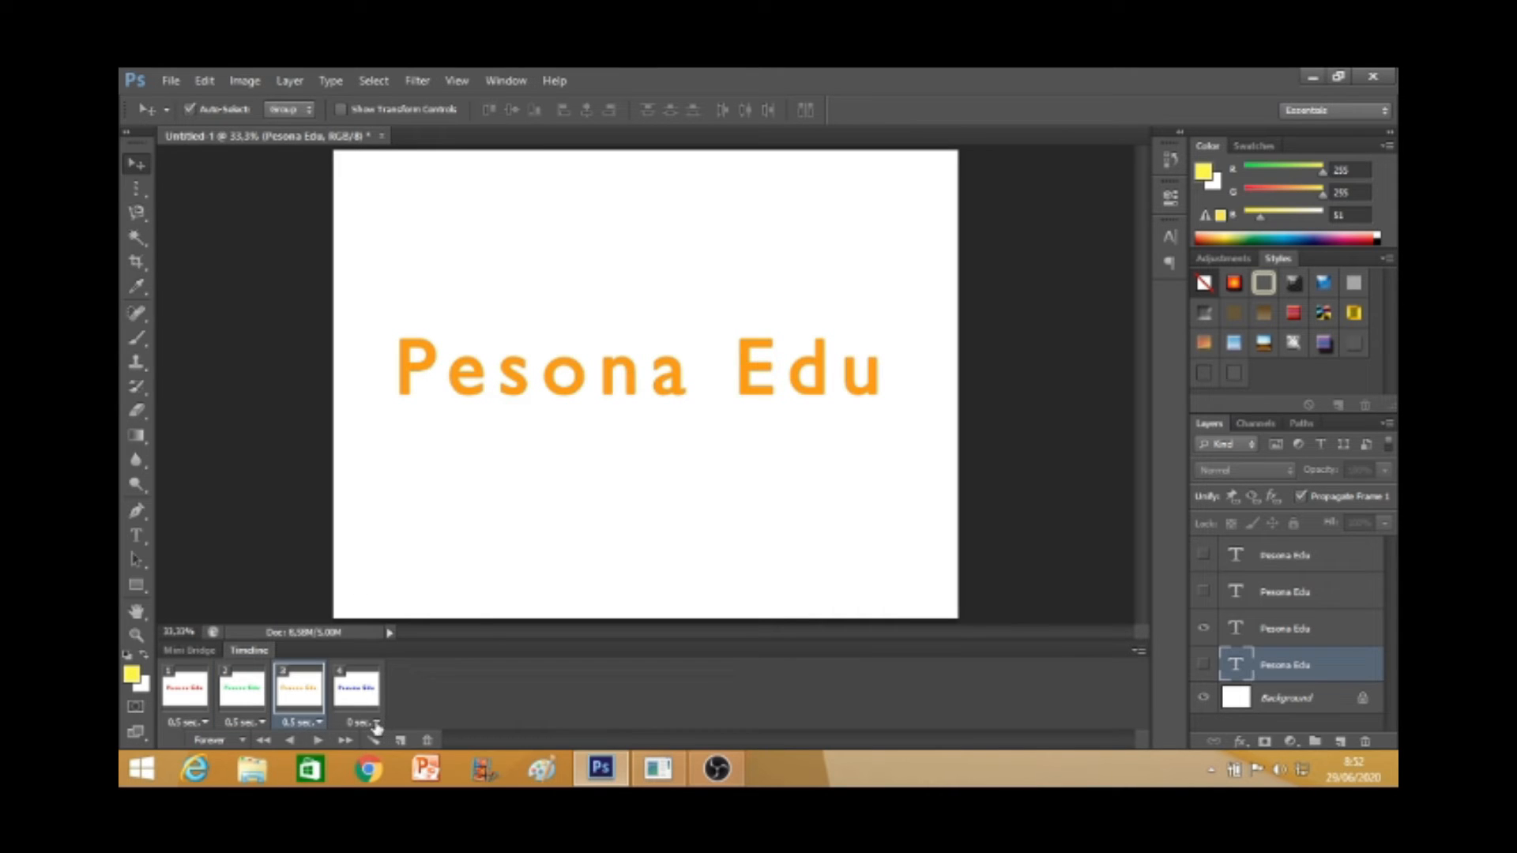
click(376, 722)
click(395, 567)
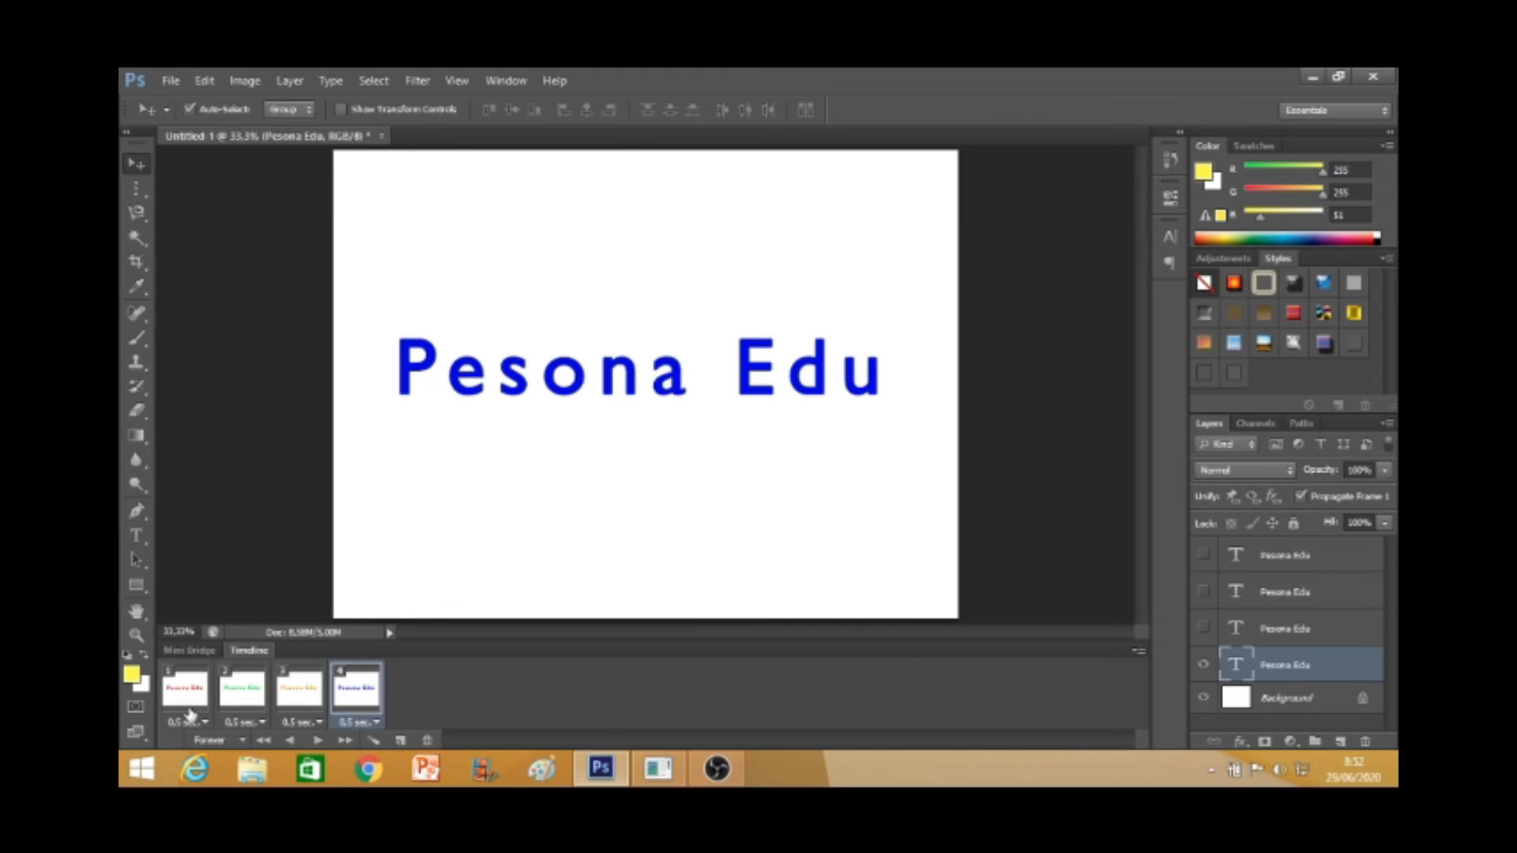
click(315, 741)
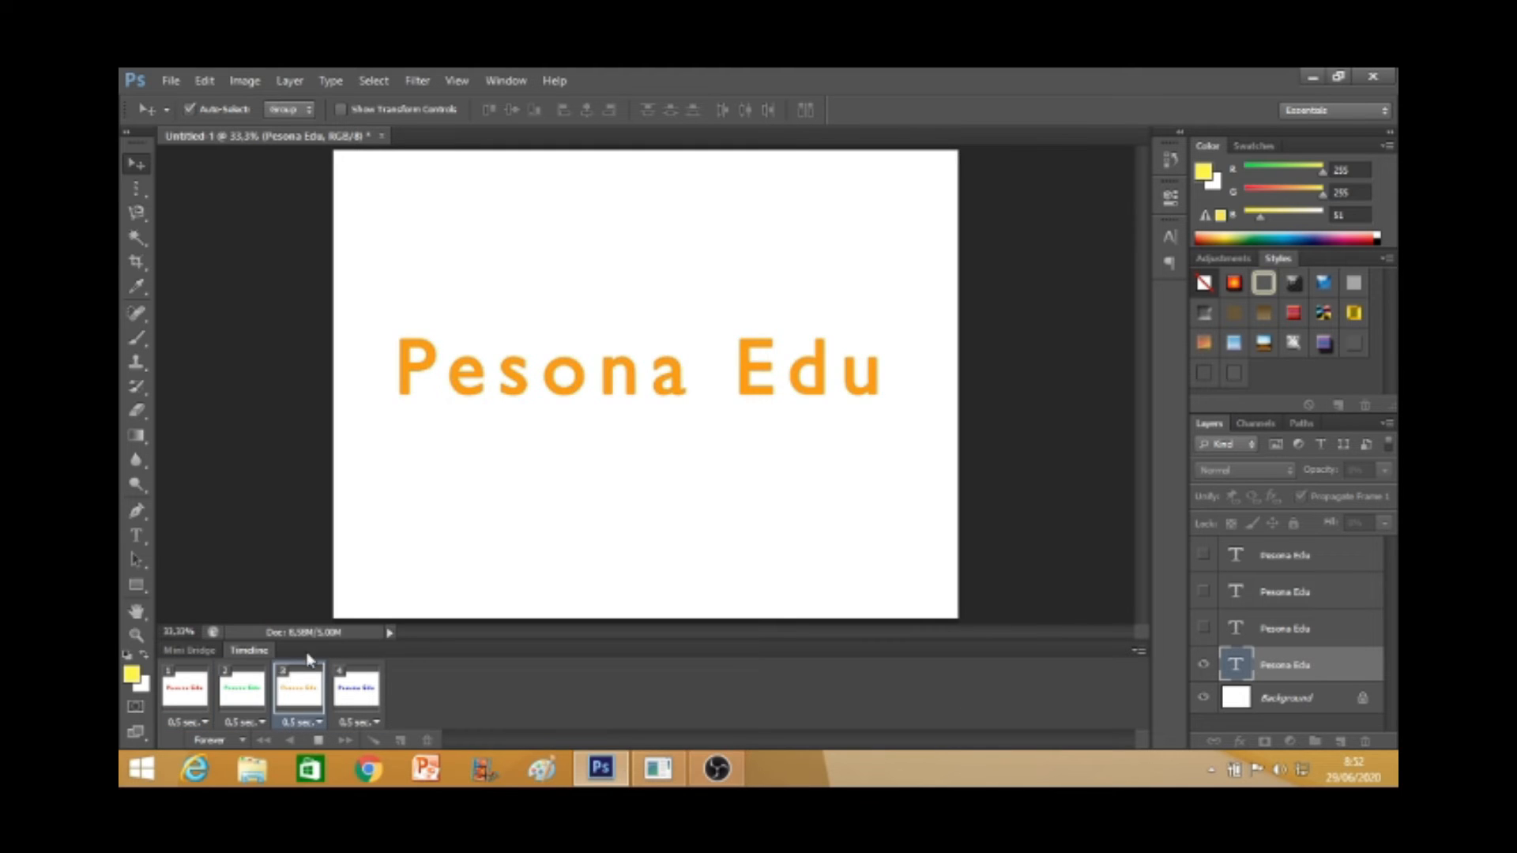
click(319, 740)
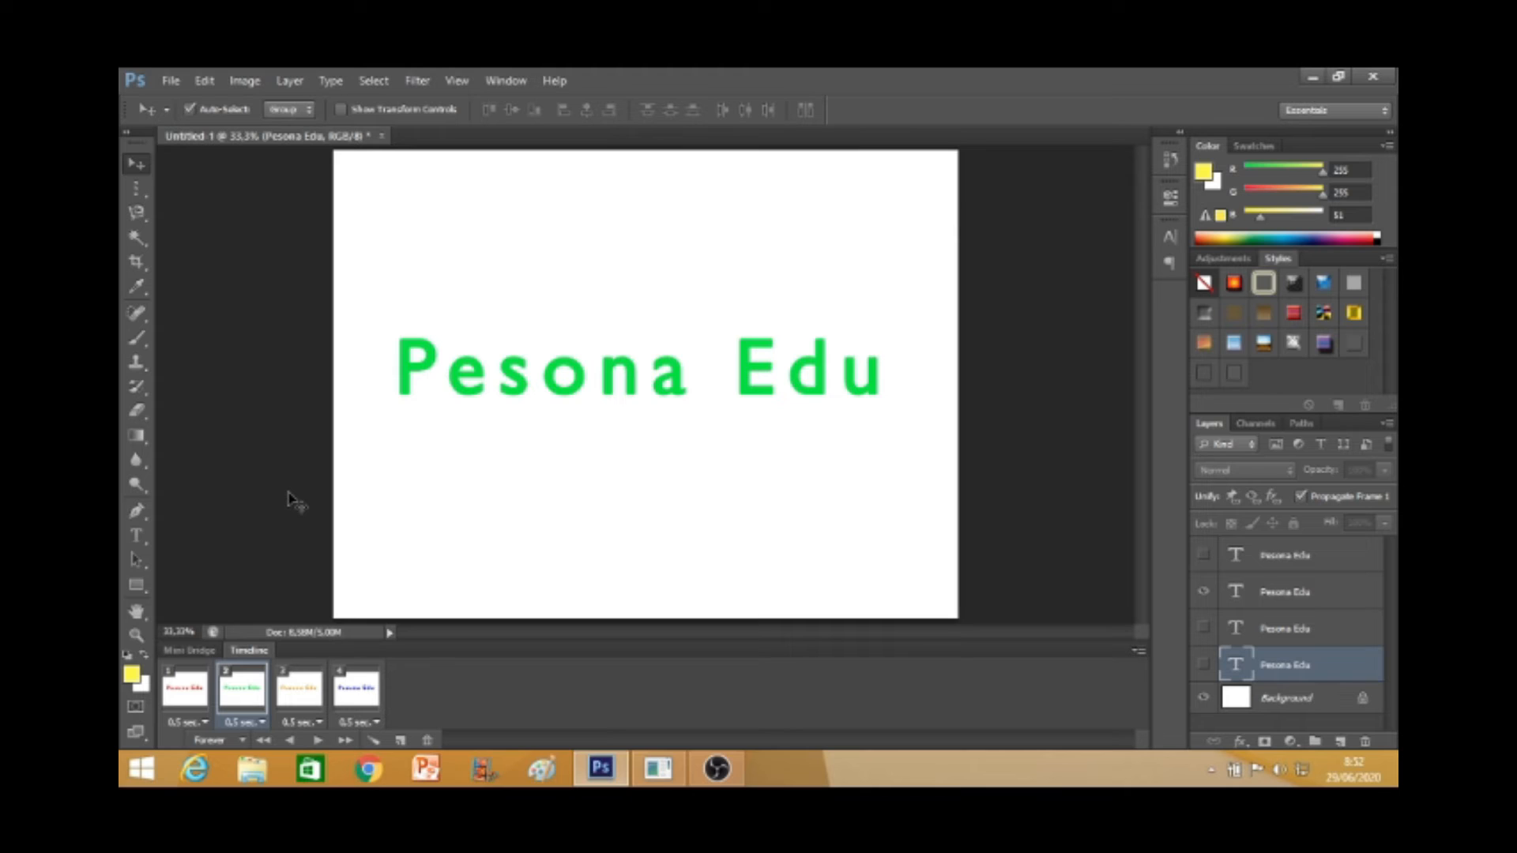
- Export the animation for web as a GIF named "Latihan 3" in Pictures, replacing the existing file
click(171, 81)
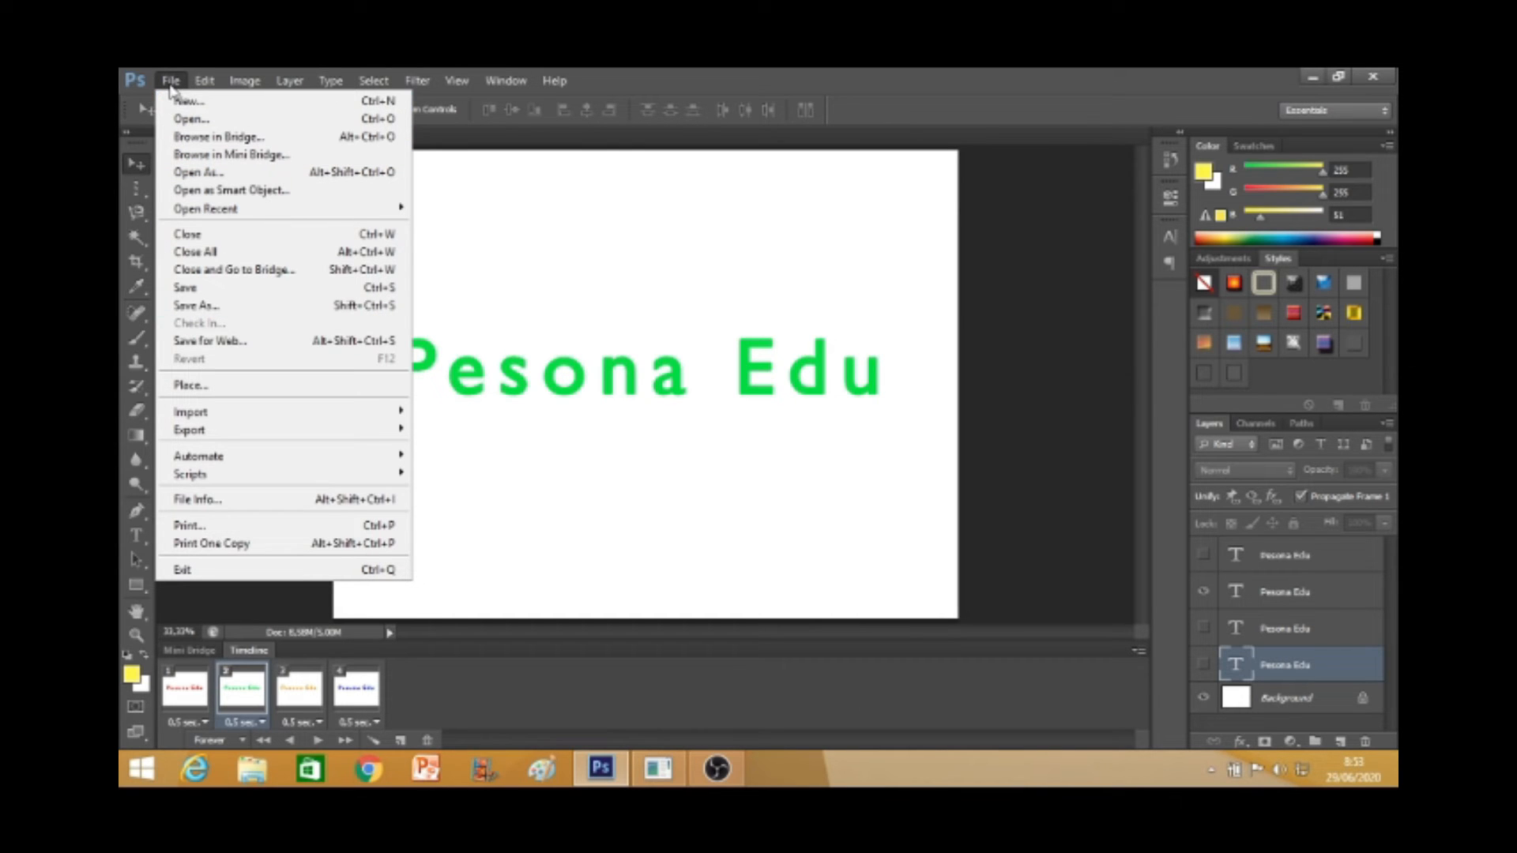
click(296, 343)
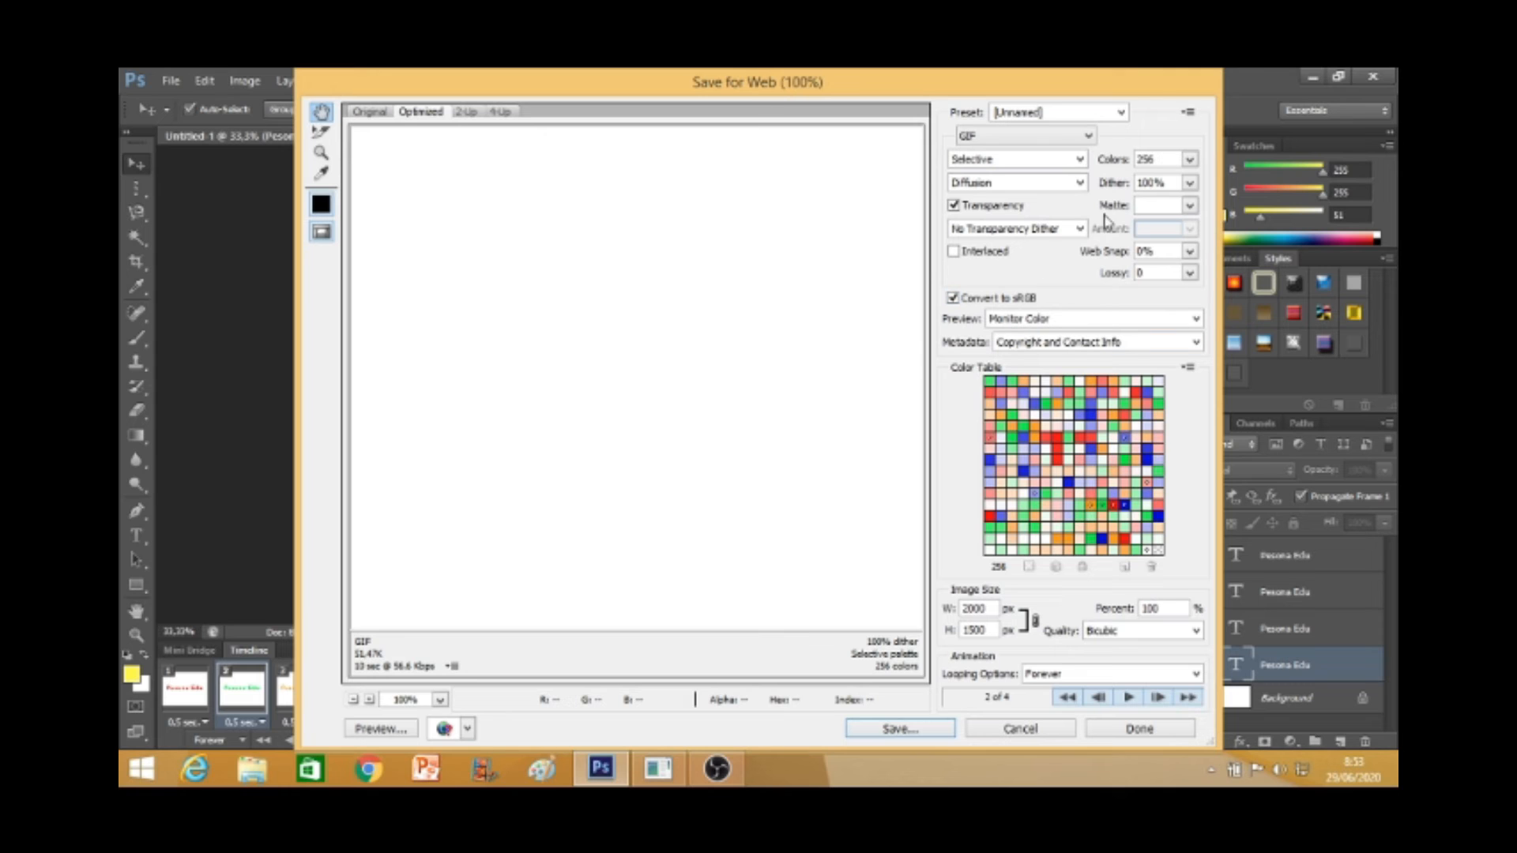
click(896, 729)
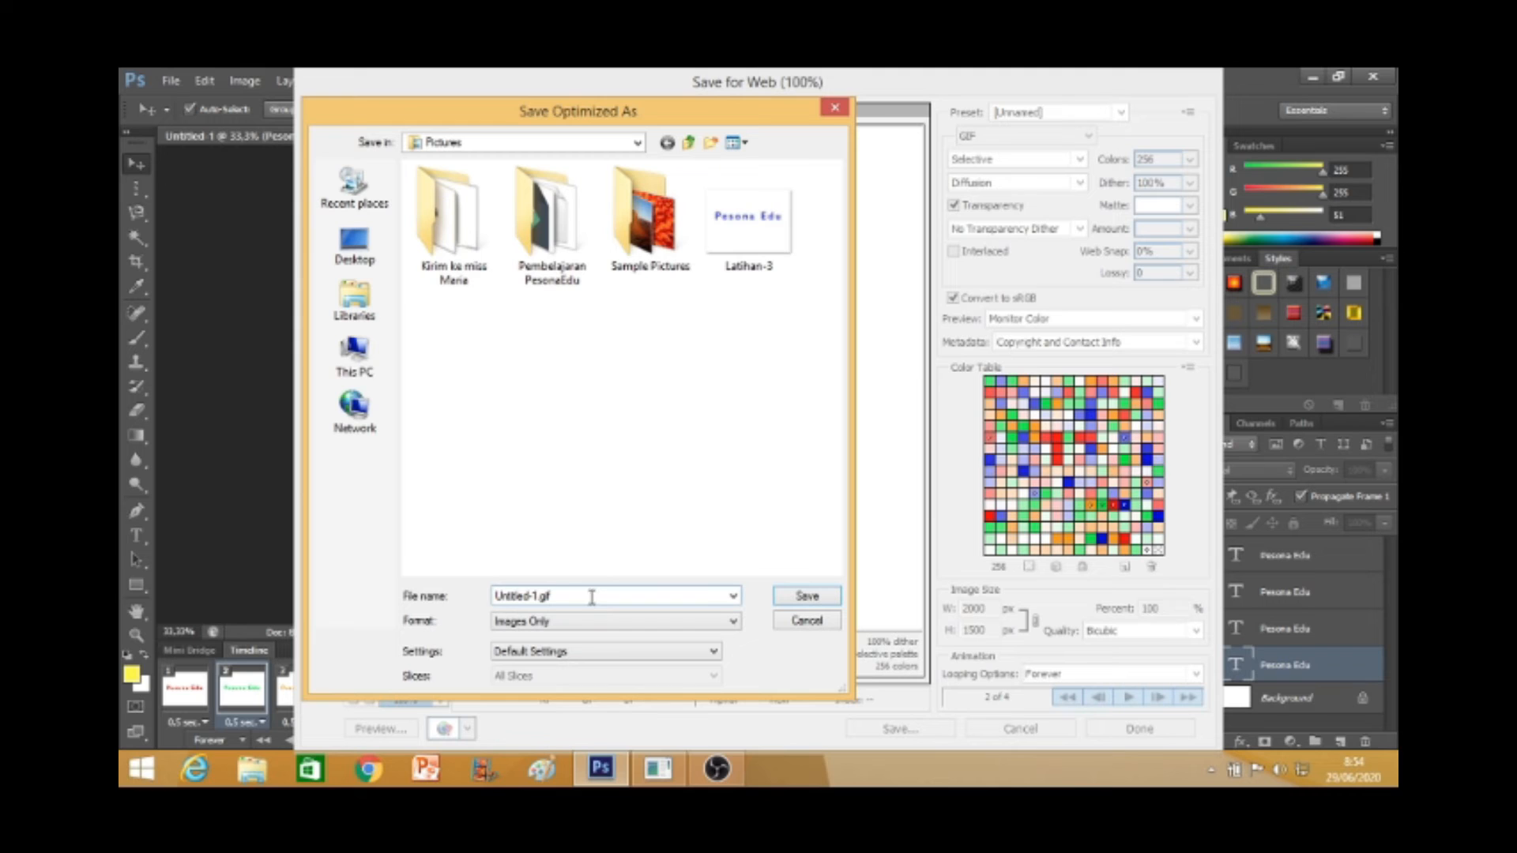
double_click(582, 594)
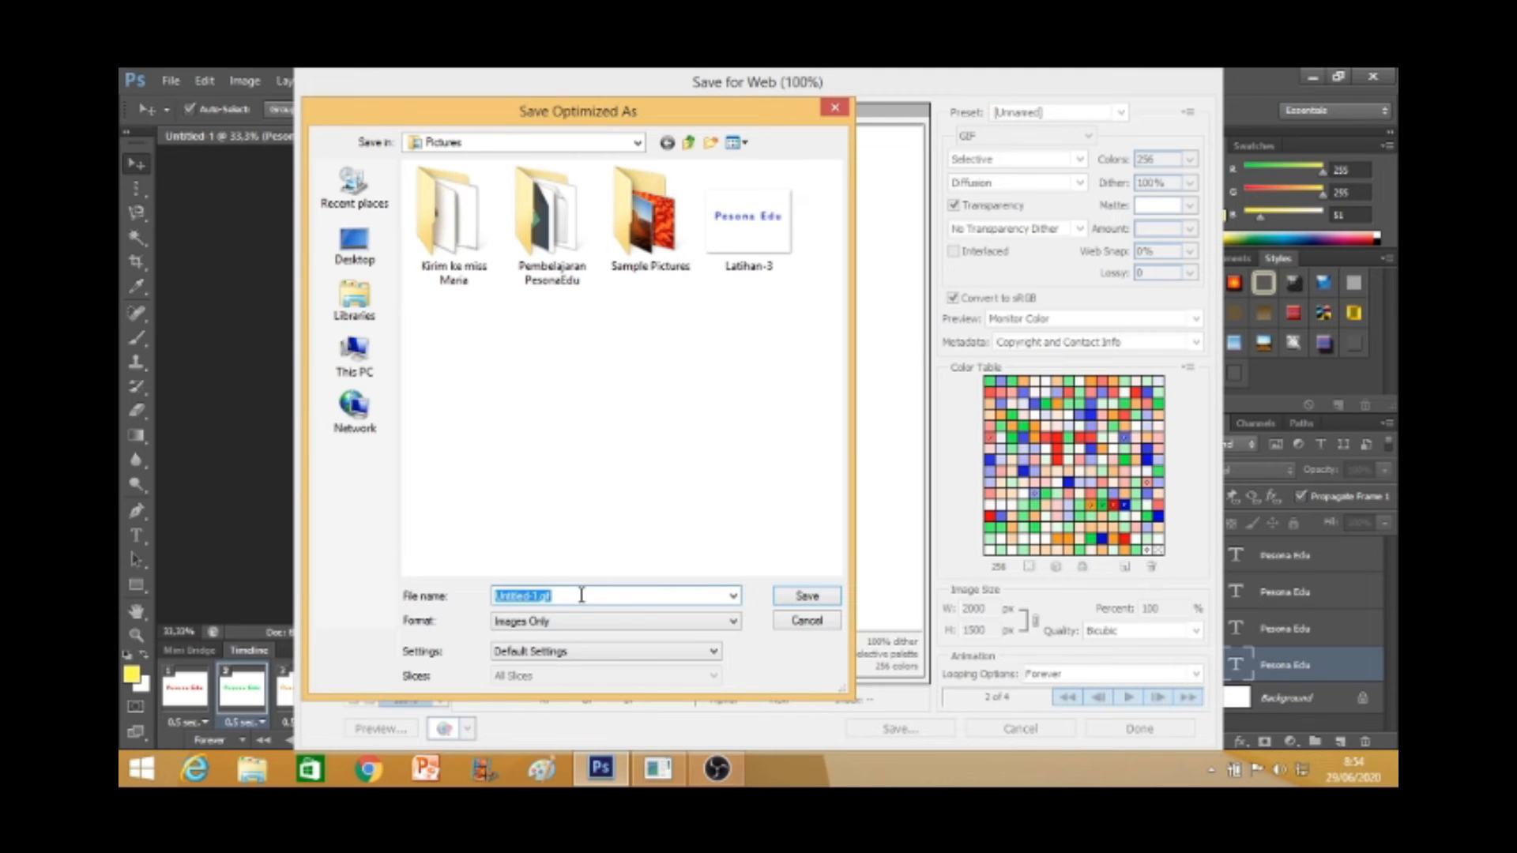
key(BackSpace)
text(Latihan)
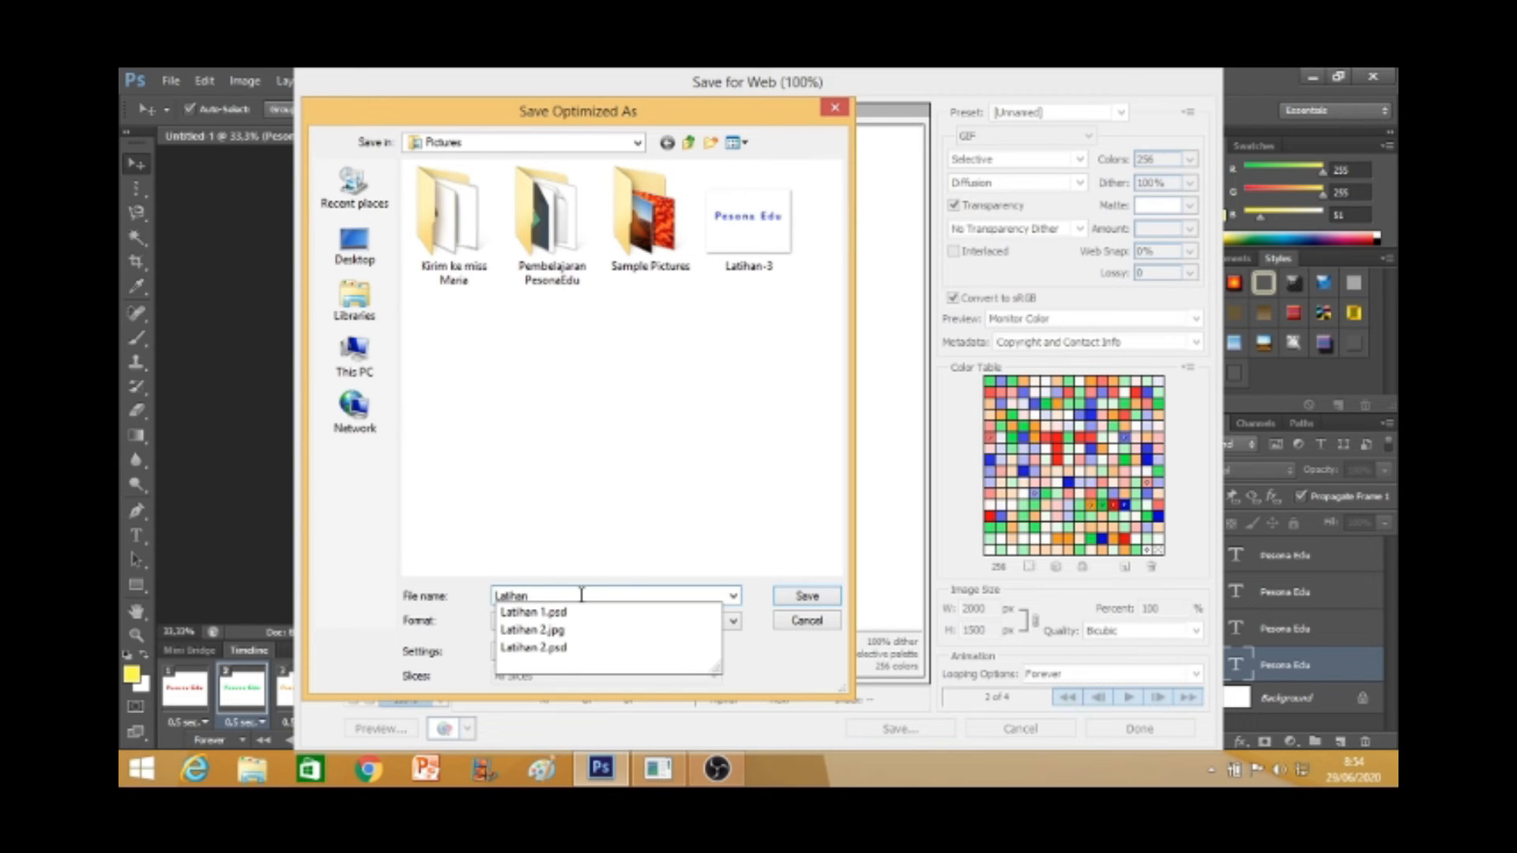
text(3)
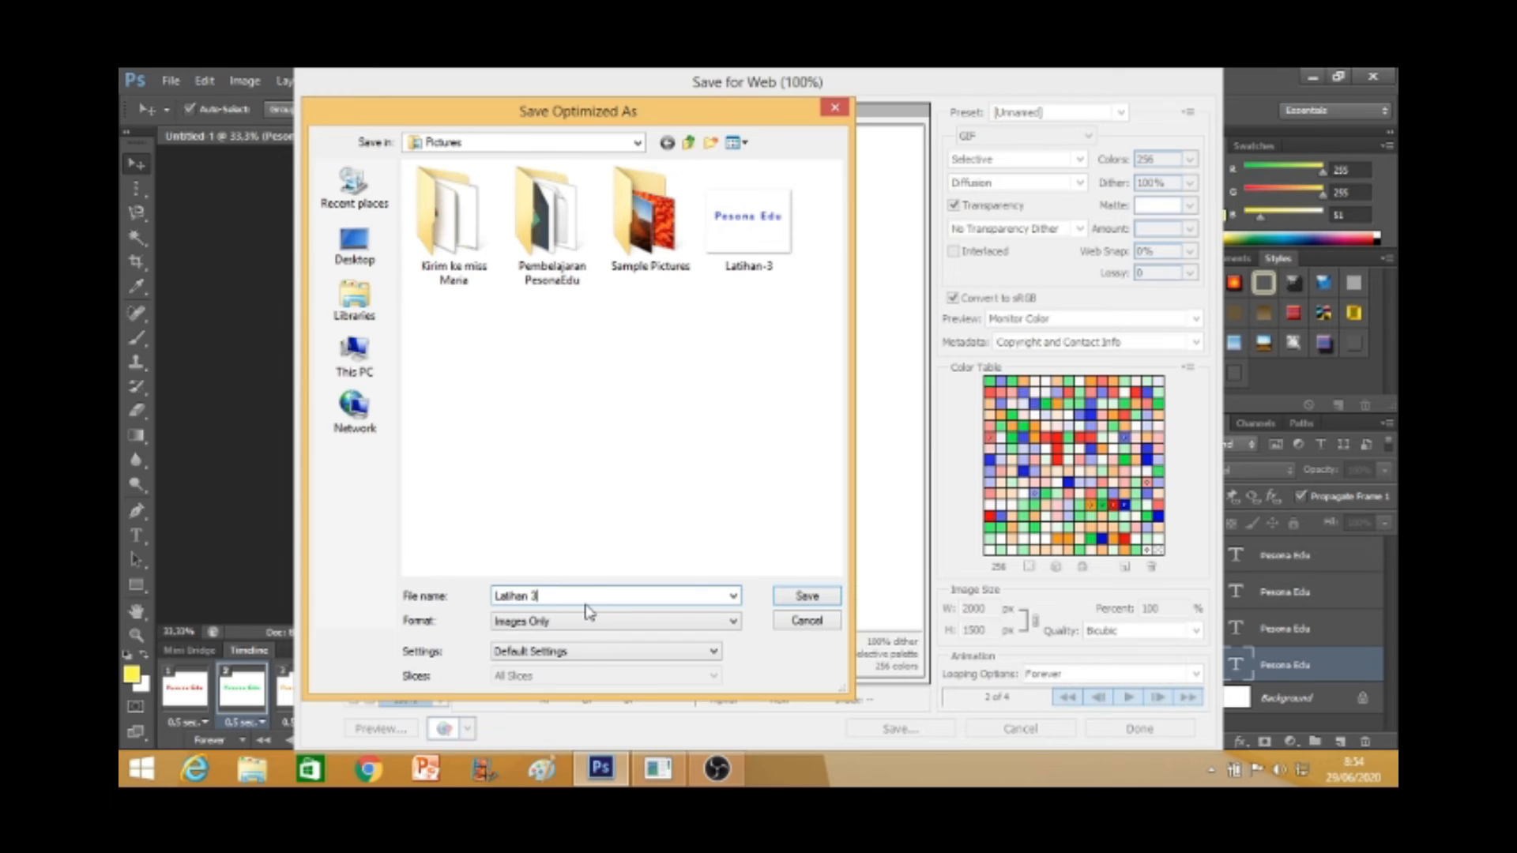
click(807, 598)
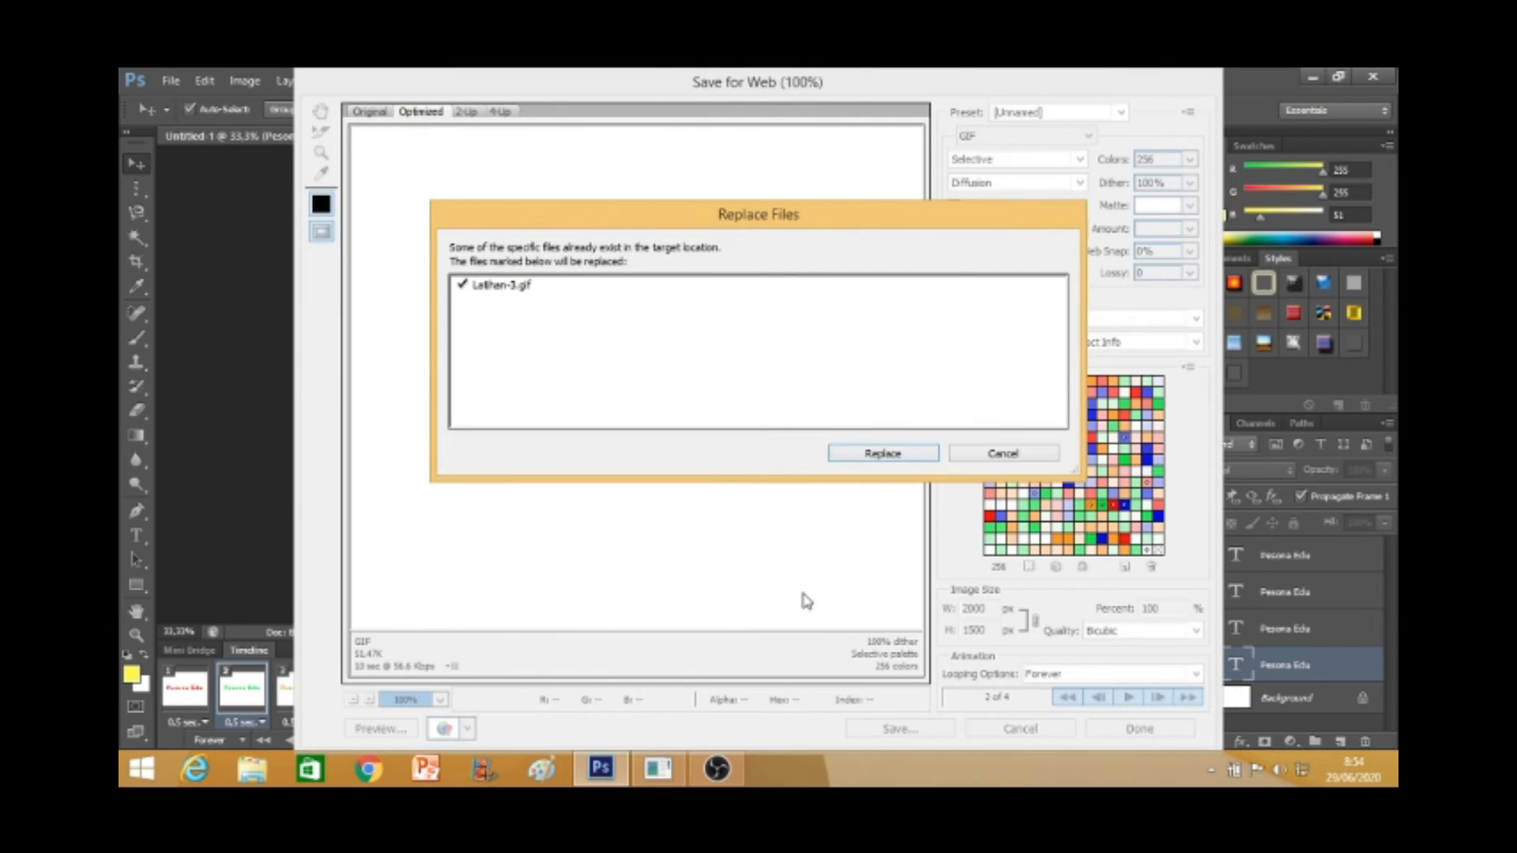
click(888, 452)
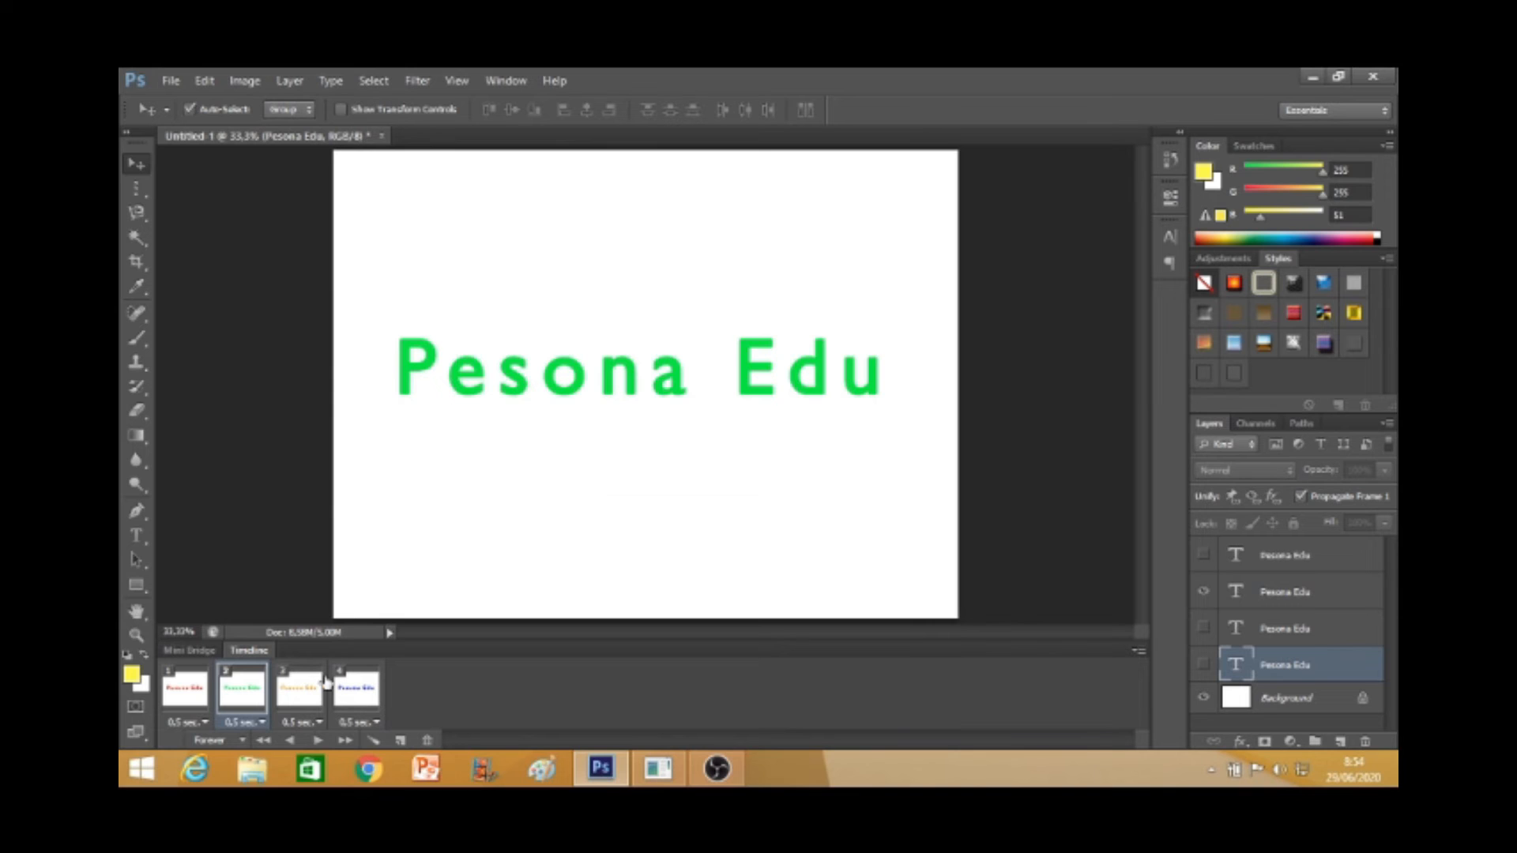
- In File Explorer, open the exported Latihan-3 GIF from Pictures to view it maximized, then close it and the folder
click(265, 776)
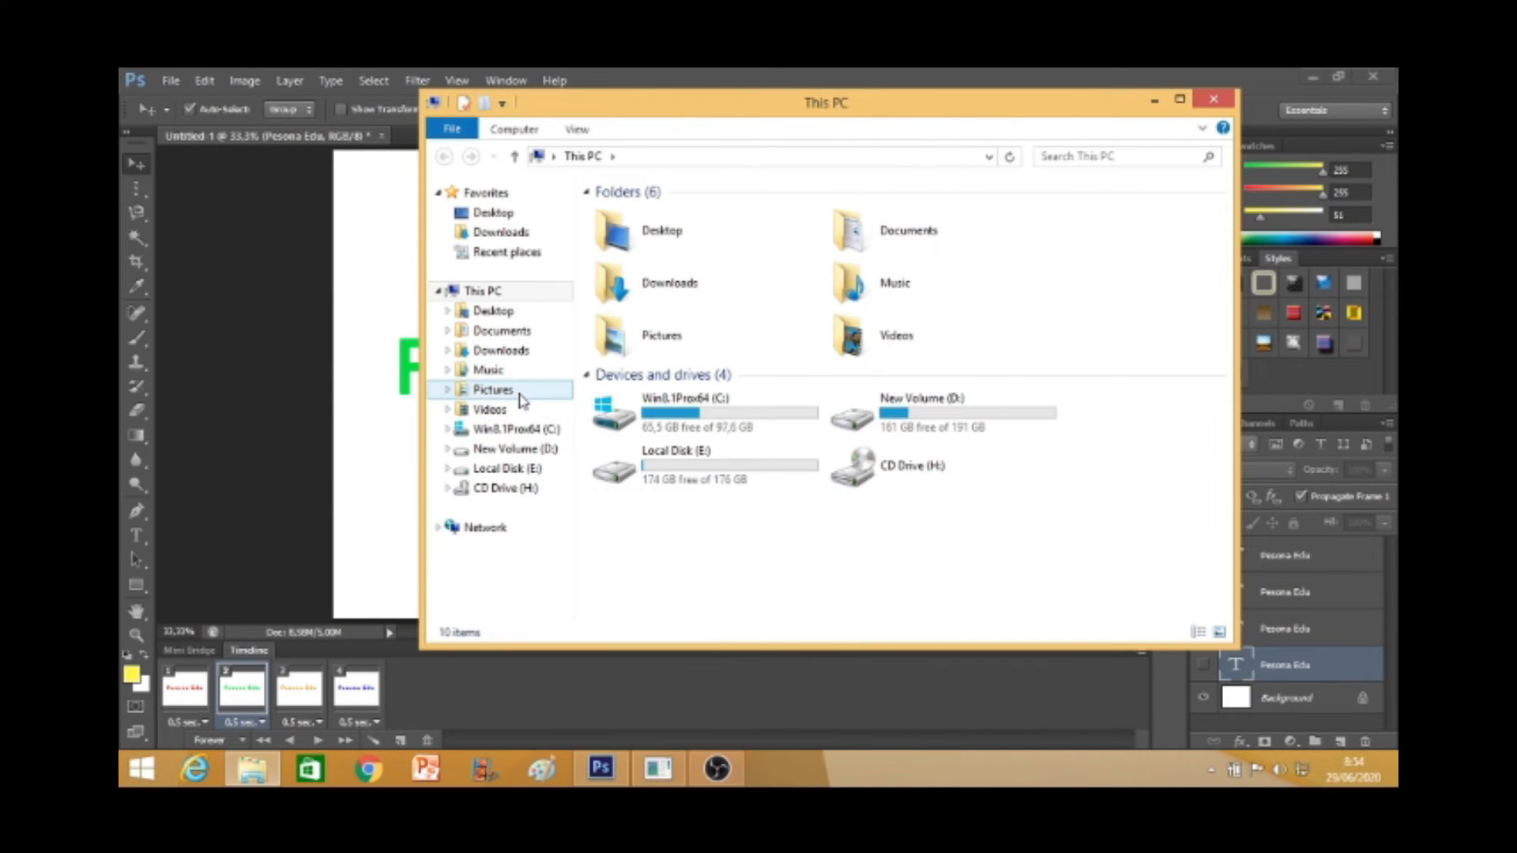
click(519, 394)
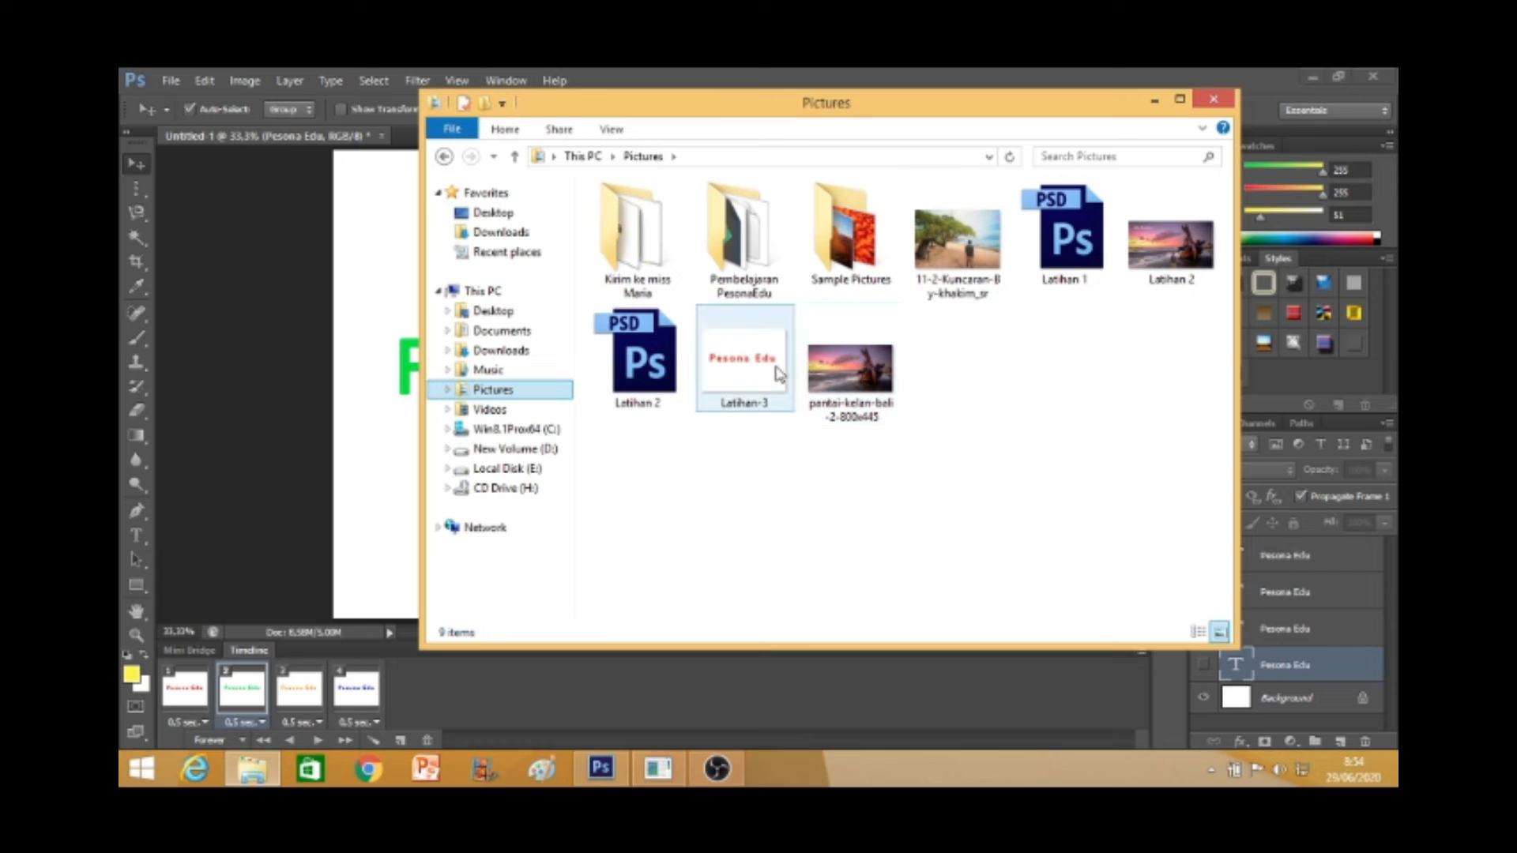
double_click(760, 373)
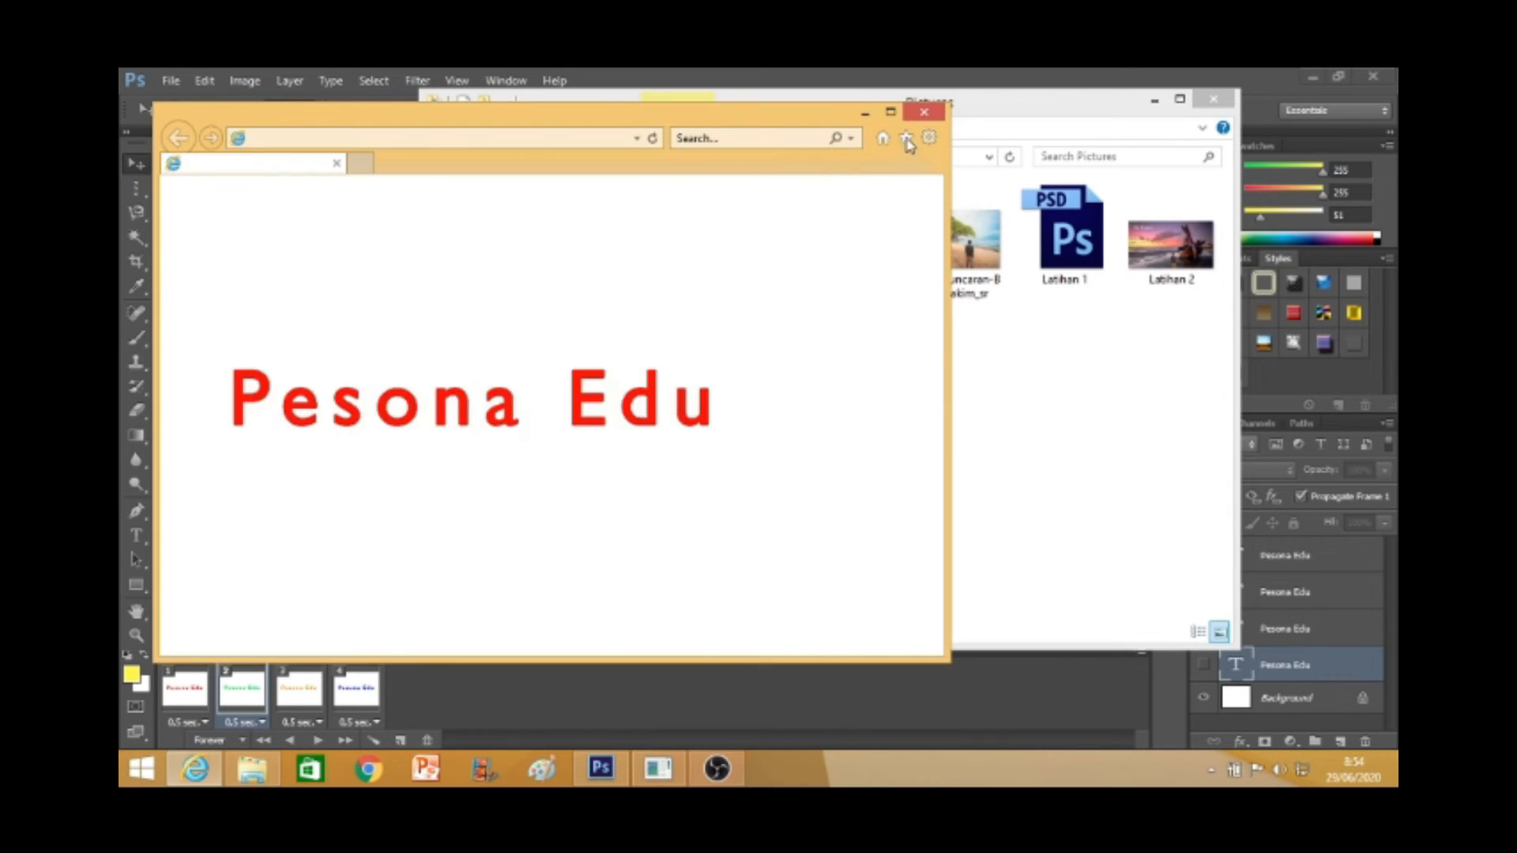
click(891, 113)
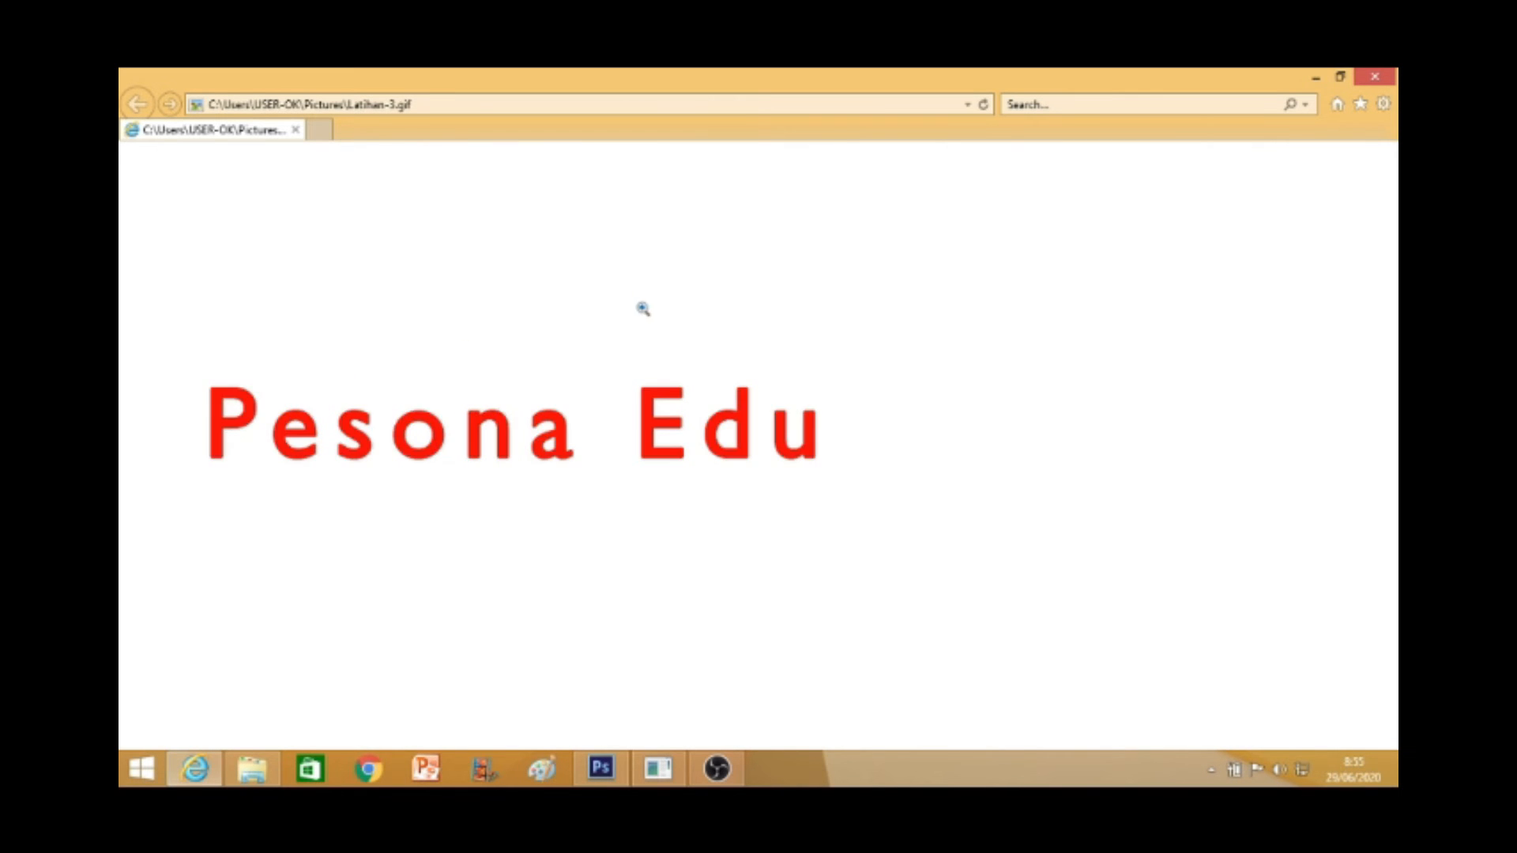
click(1374, 76)
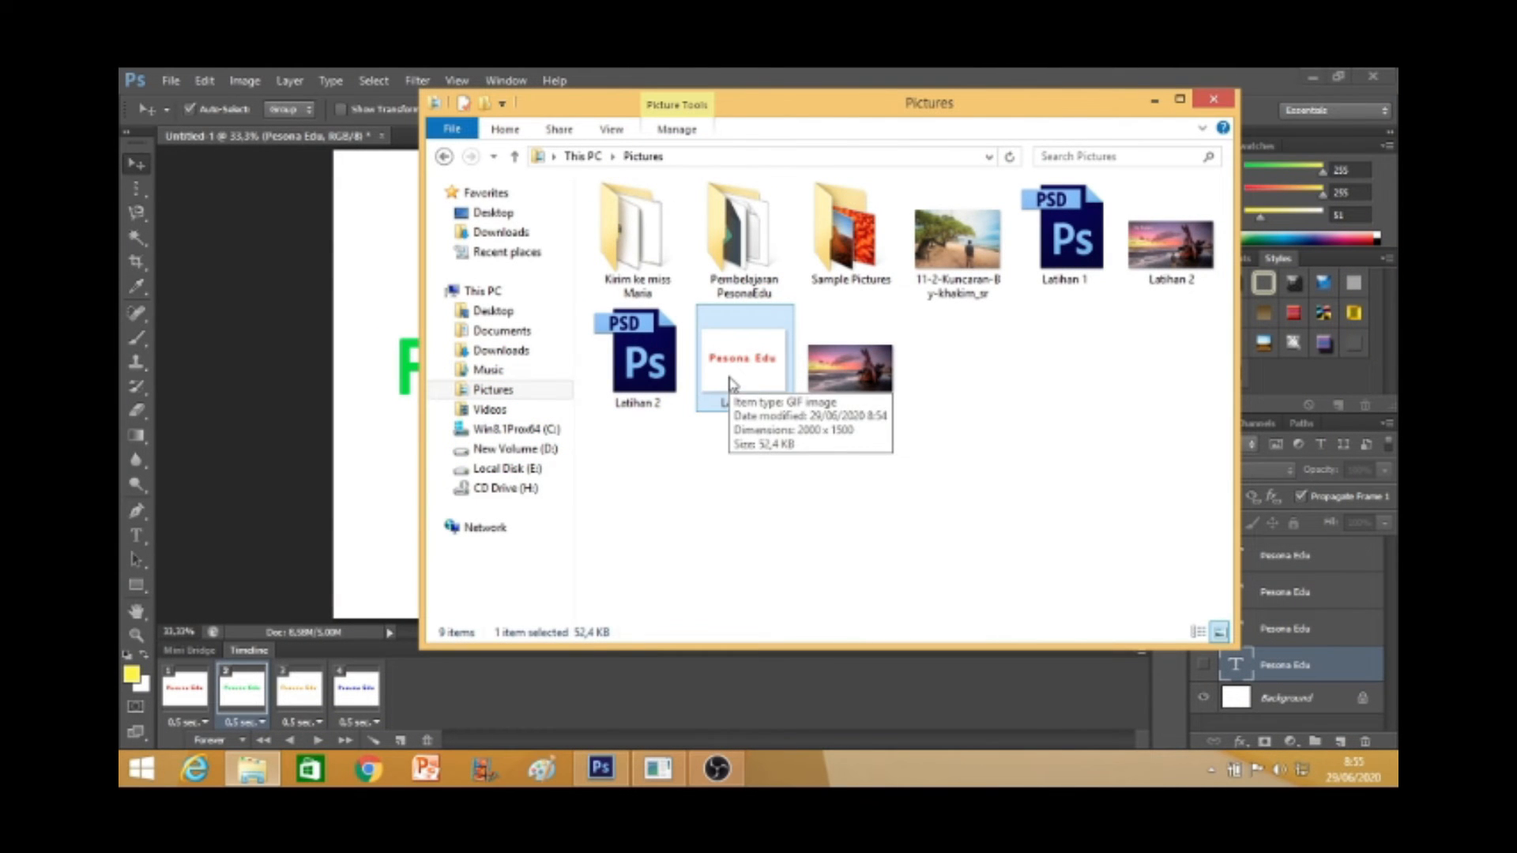
click(258, 386)
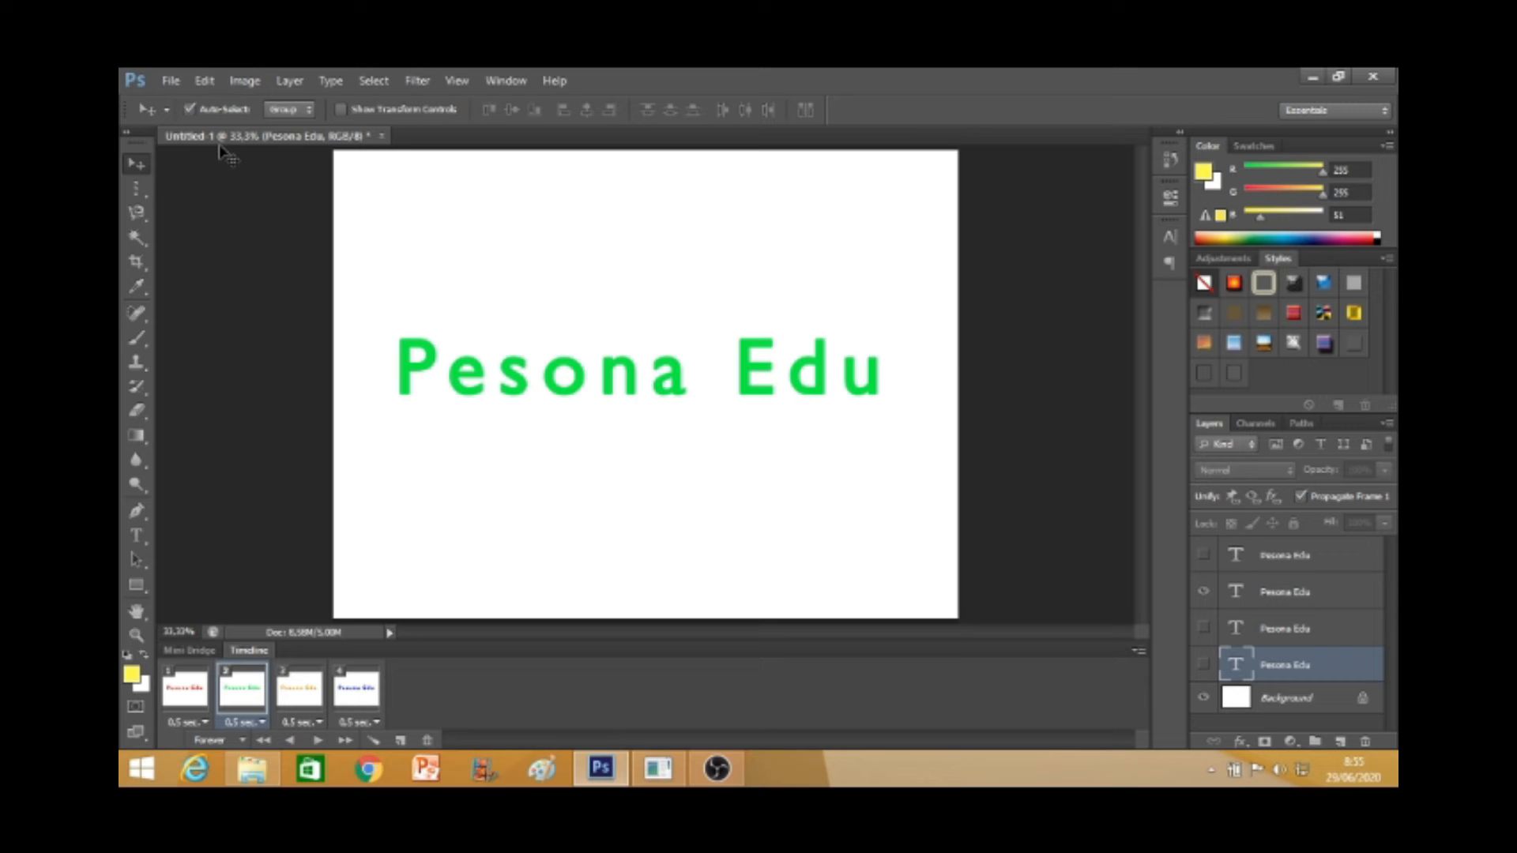
click(253, 770)
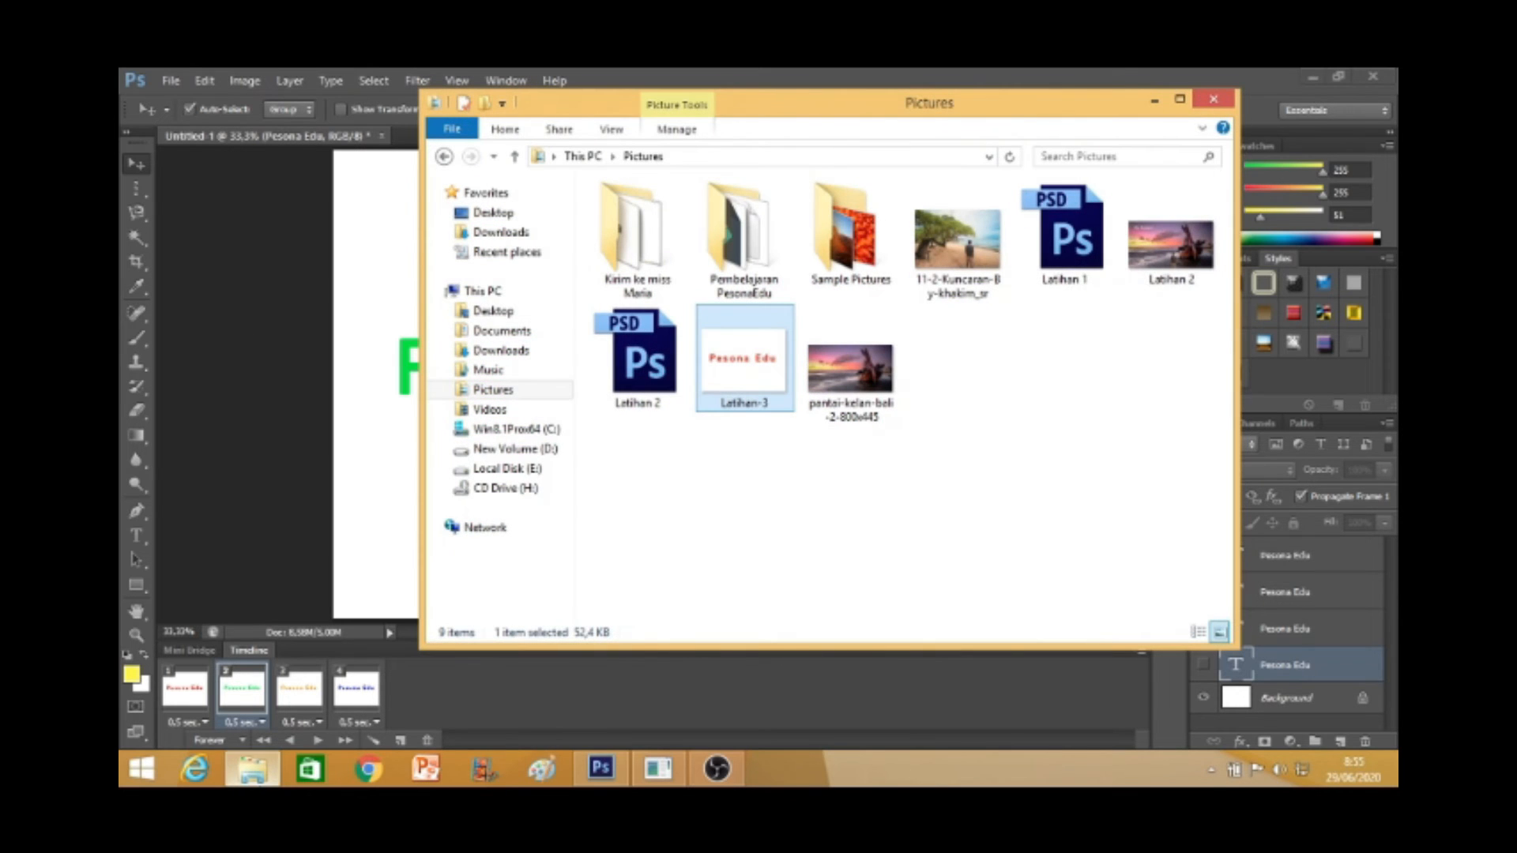
click(1213, 100)
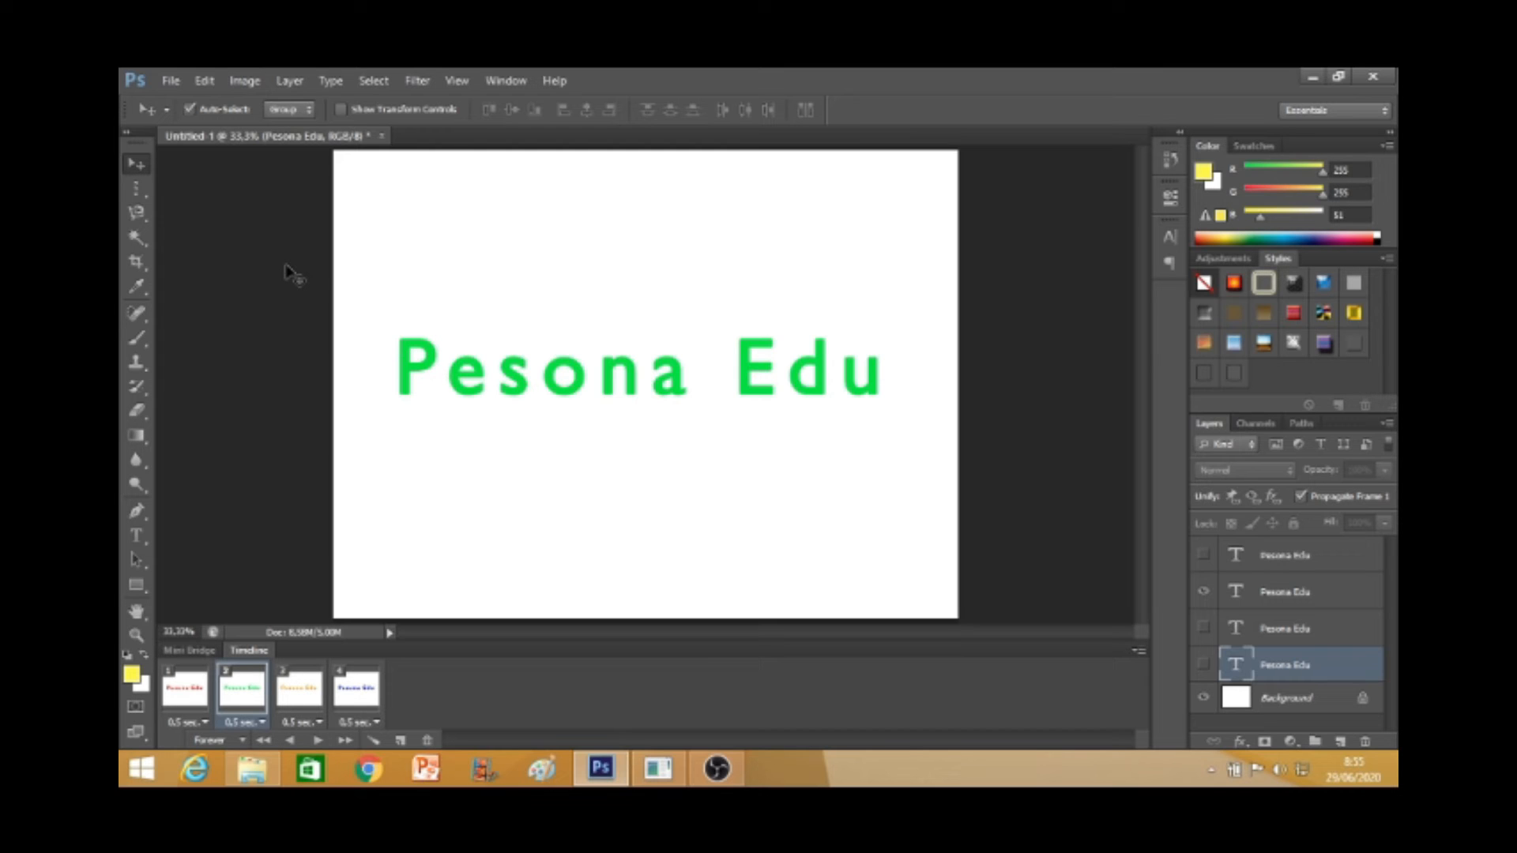
- Save the document as a Photoshop PSD file named "Latihan 3" in Pictures, with Maximize Compatibility on
click(171, 80)
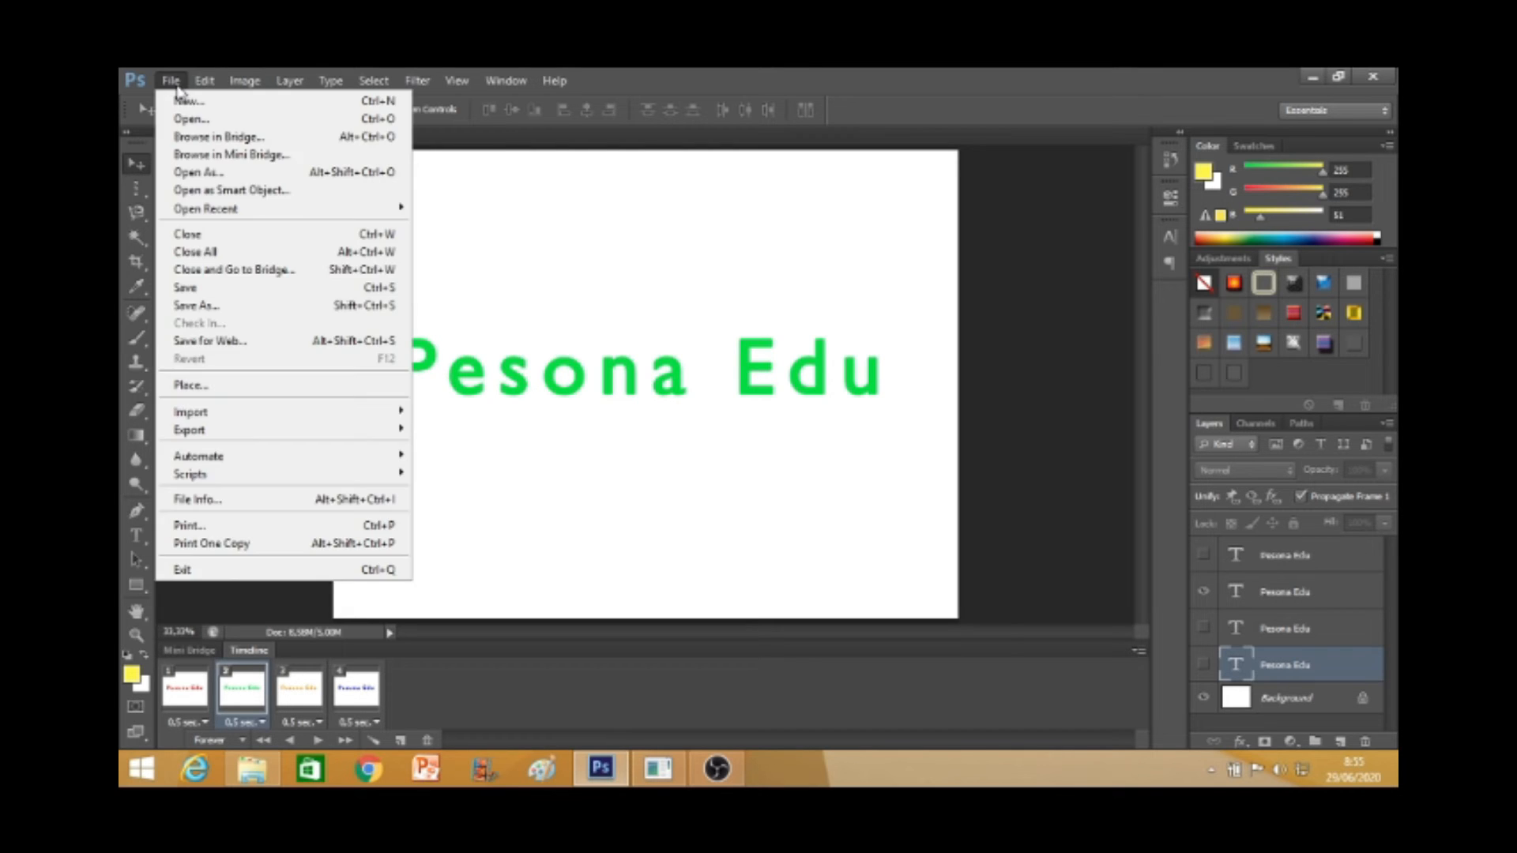
click(263, 315)
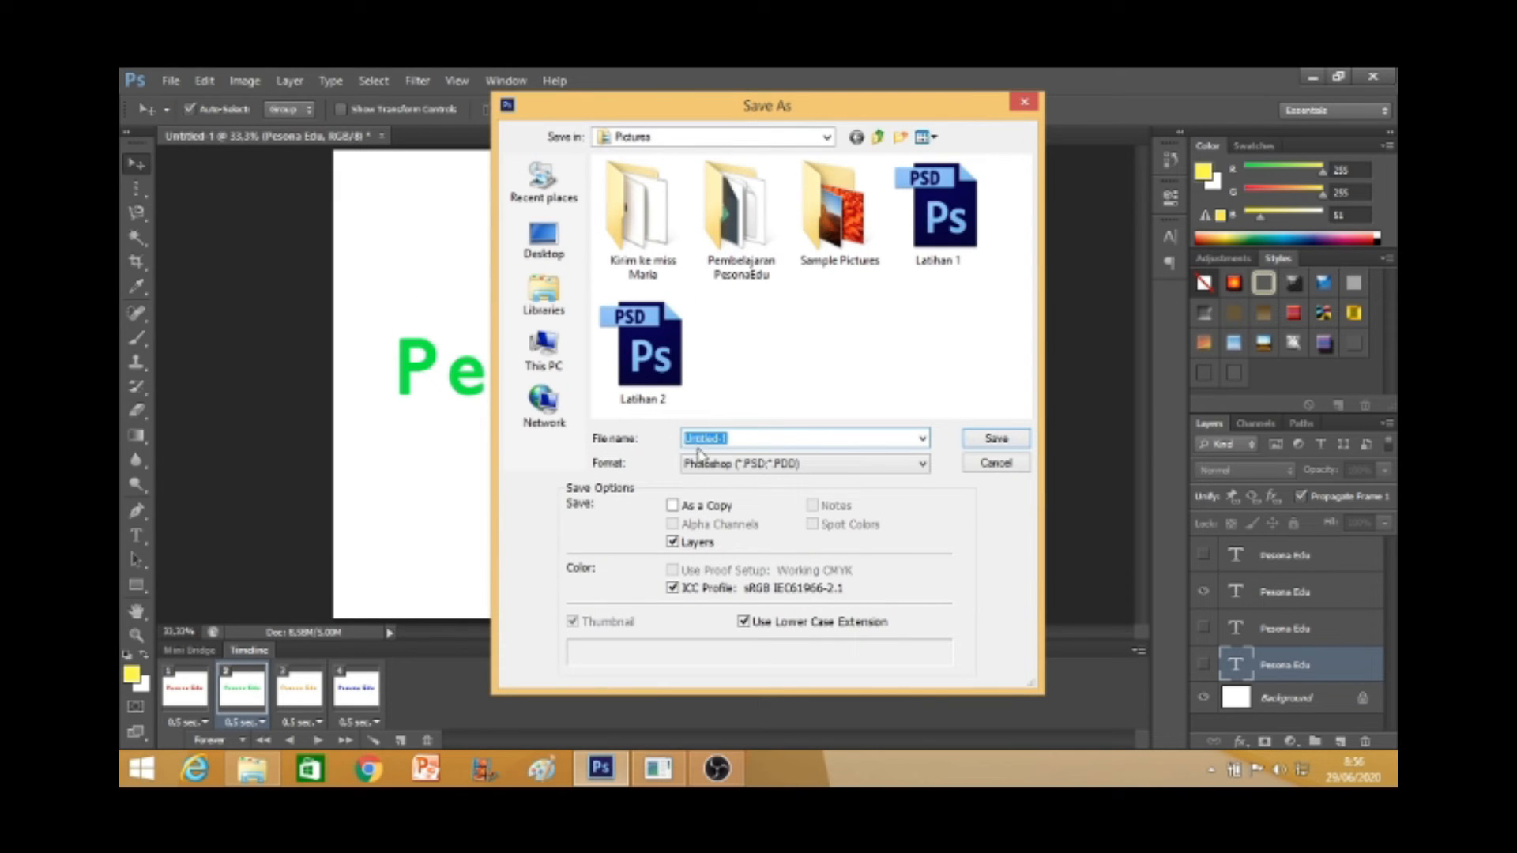
key(BackSpace)
text(Latihan 3)
click(986, 441)
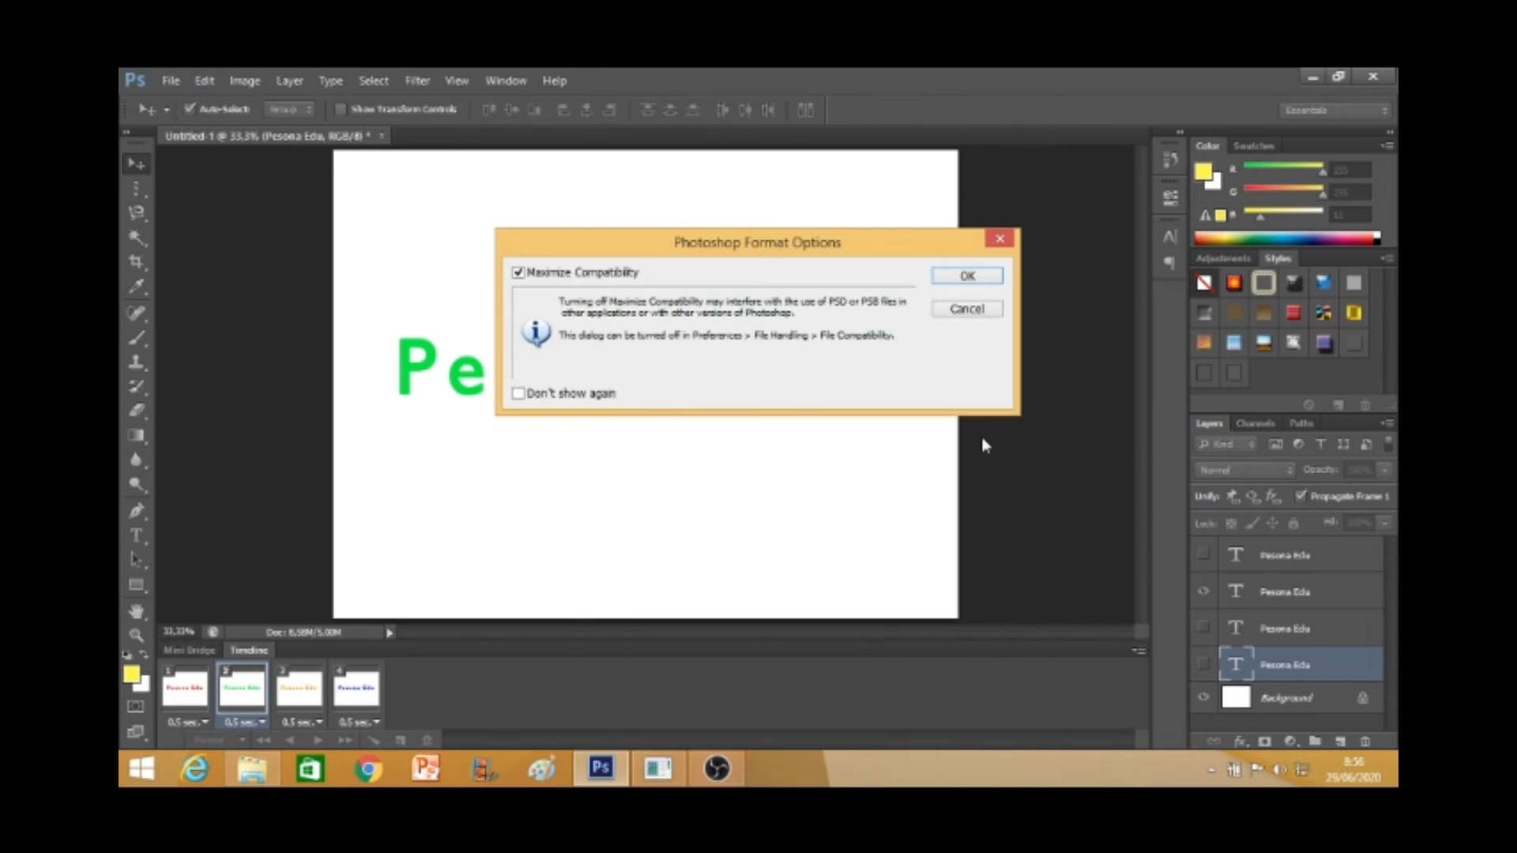
click(935, 282)
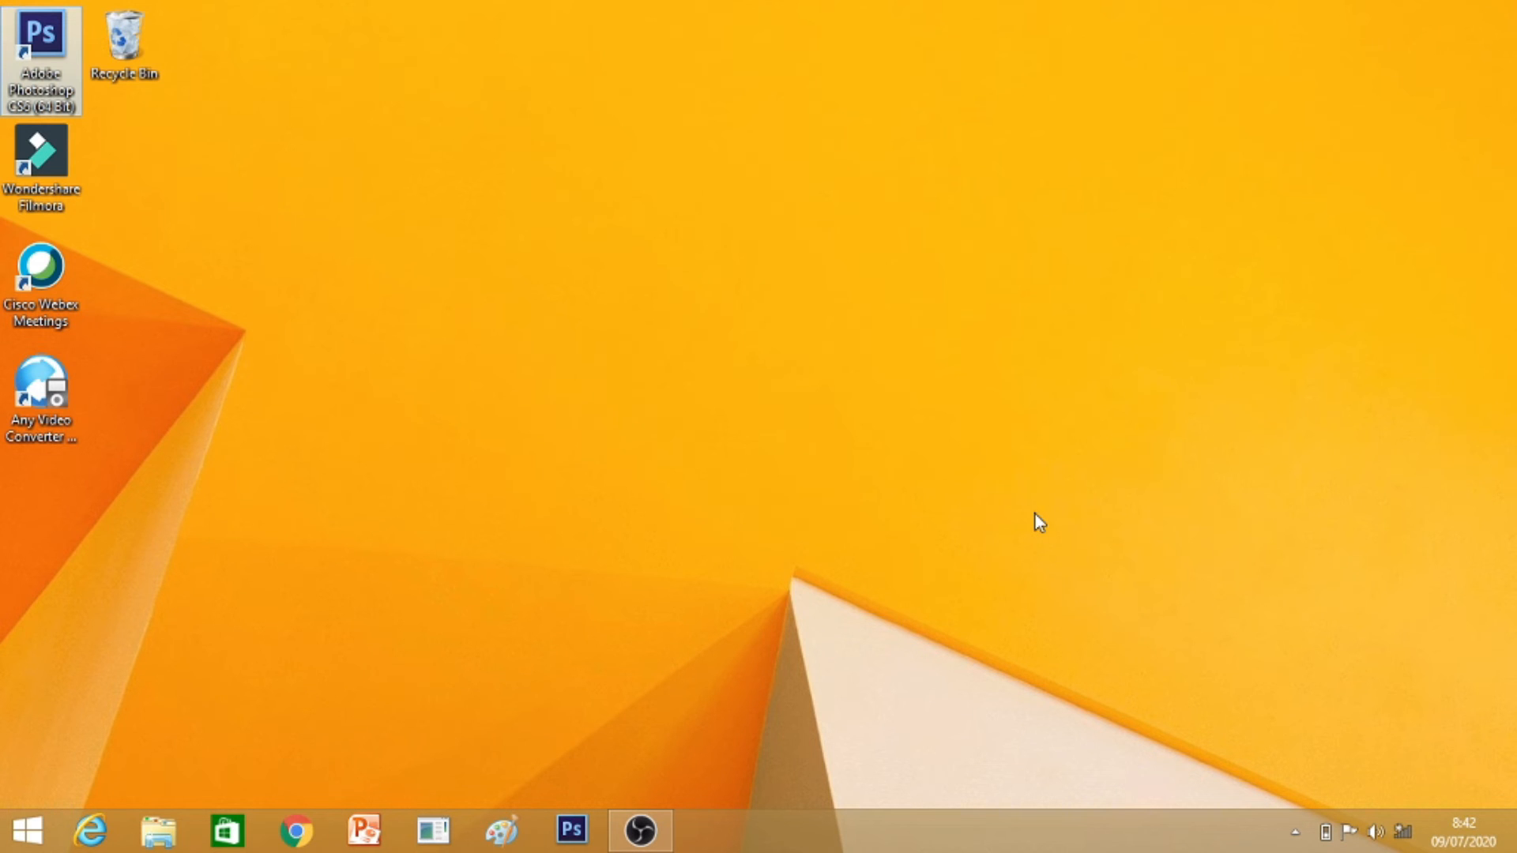
- Launch Photoshop and create a new 512 × 512 pixel RGB document at 100 pixels/centimeter with a white background
double_click(56, 79)
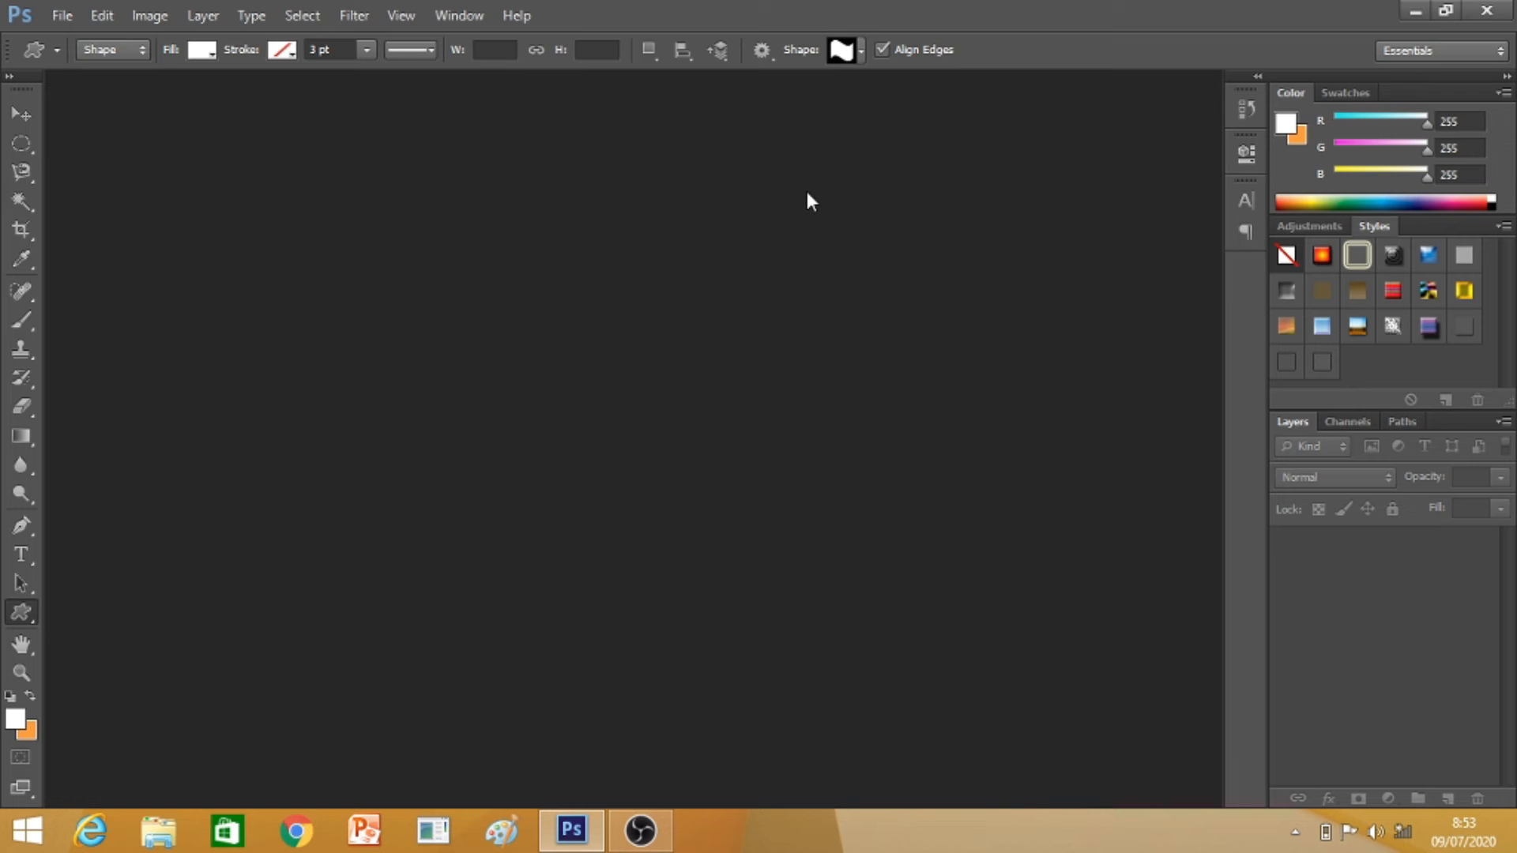
click(73, 13)
mouse_move(64, 16)
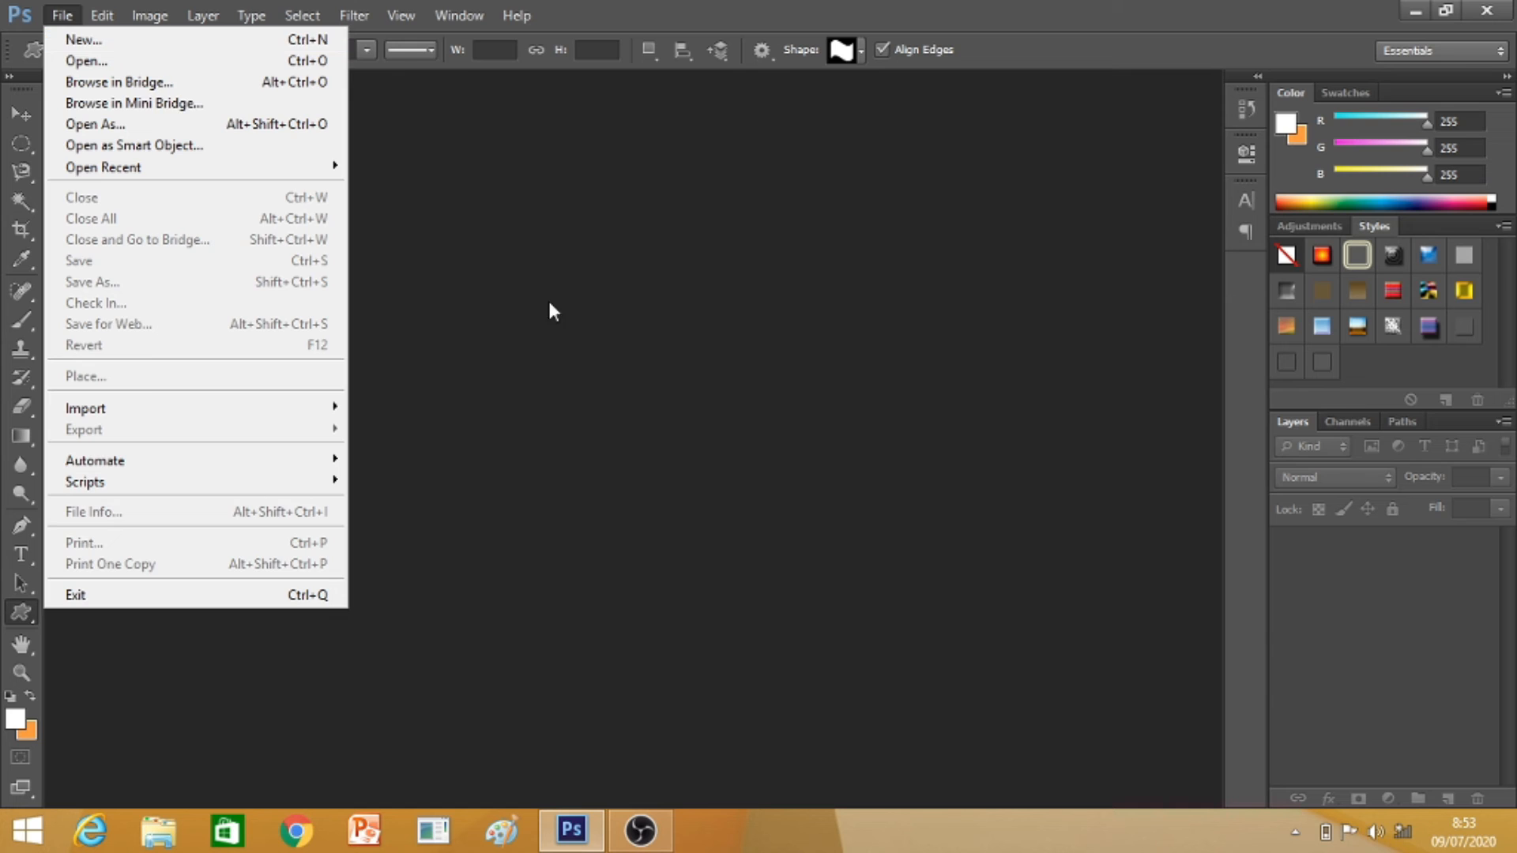
click(575, 315)
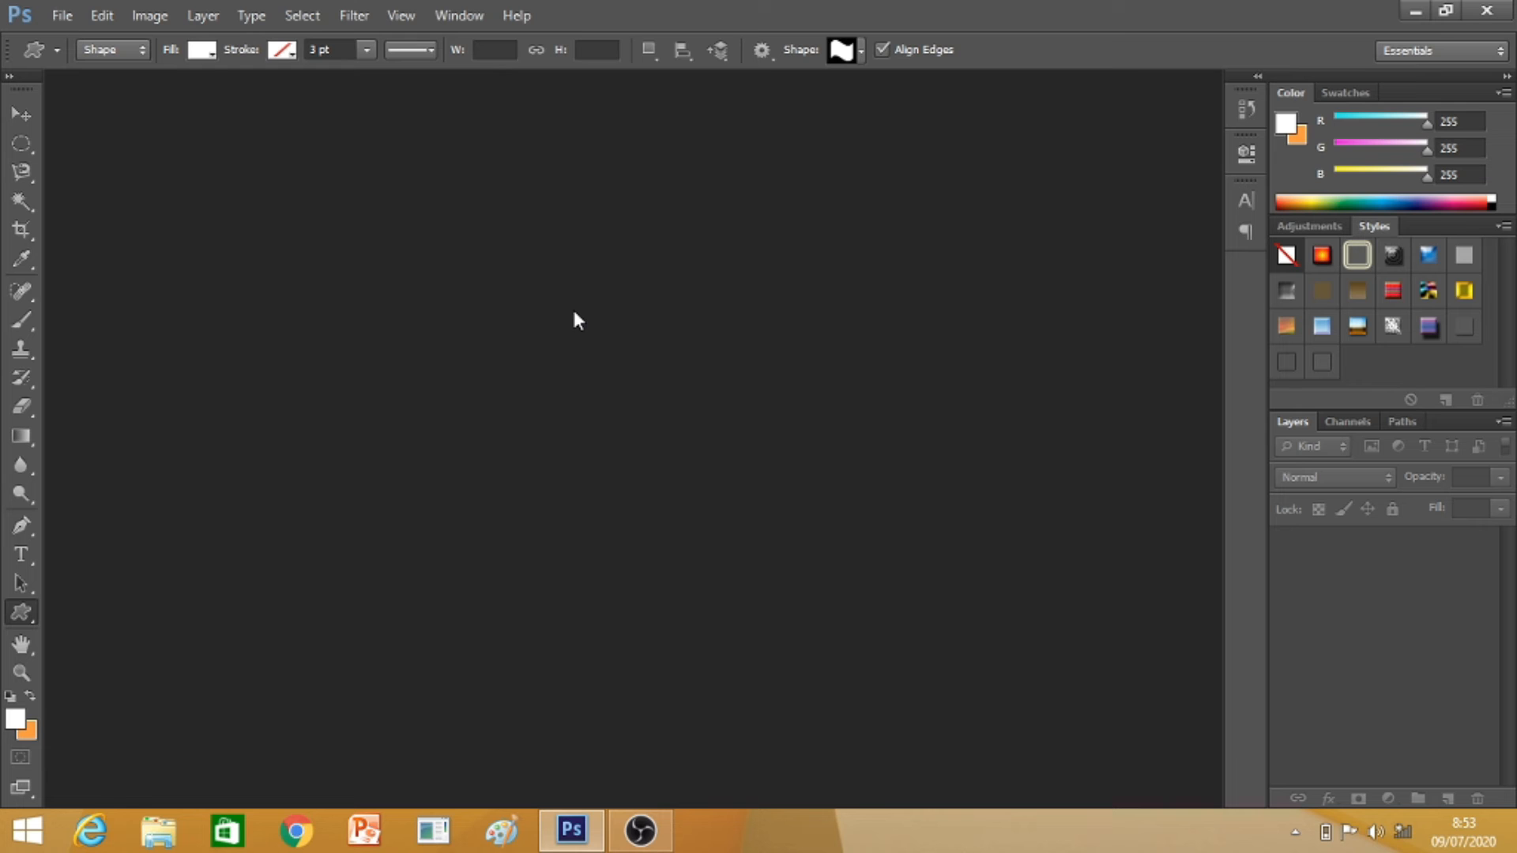
key(ctrl+n)
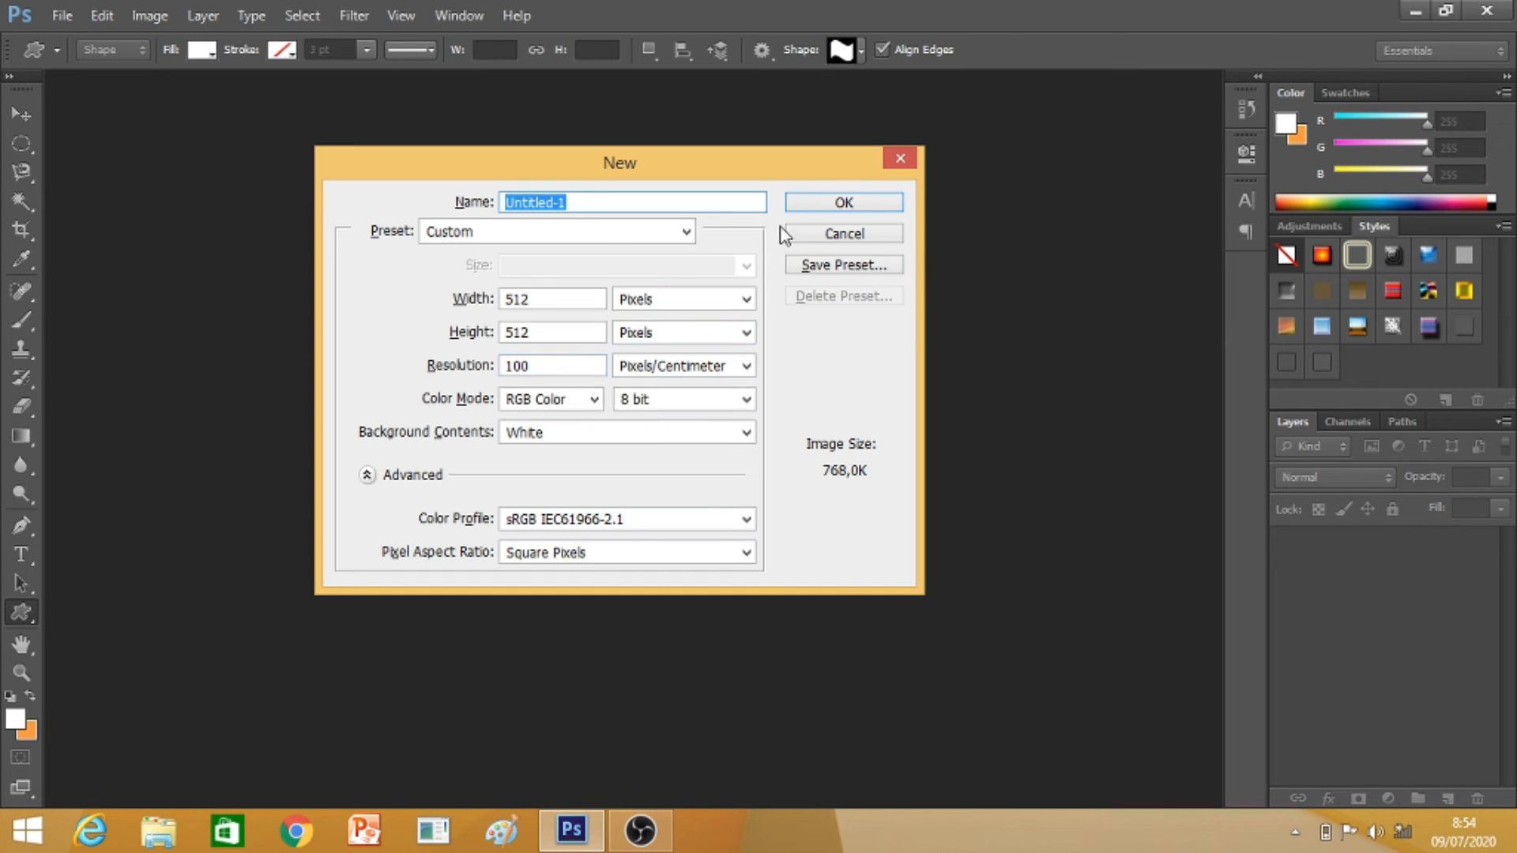
click(820, 204)
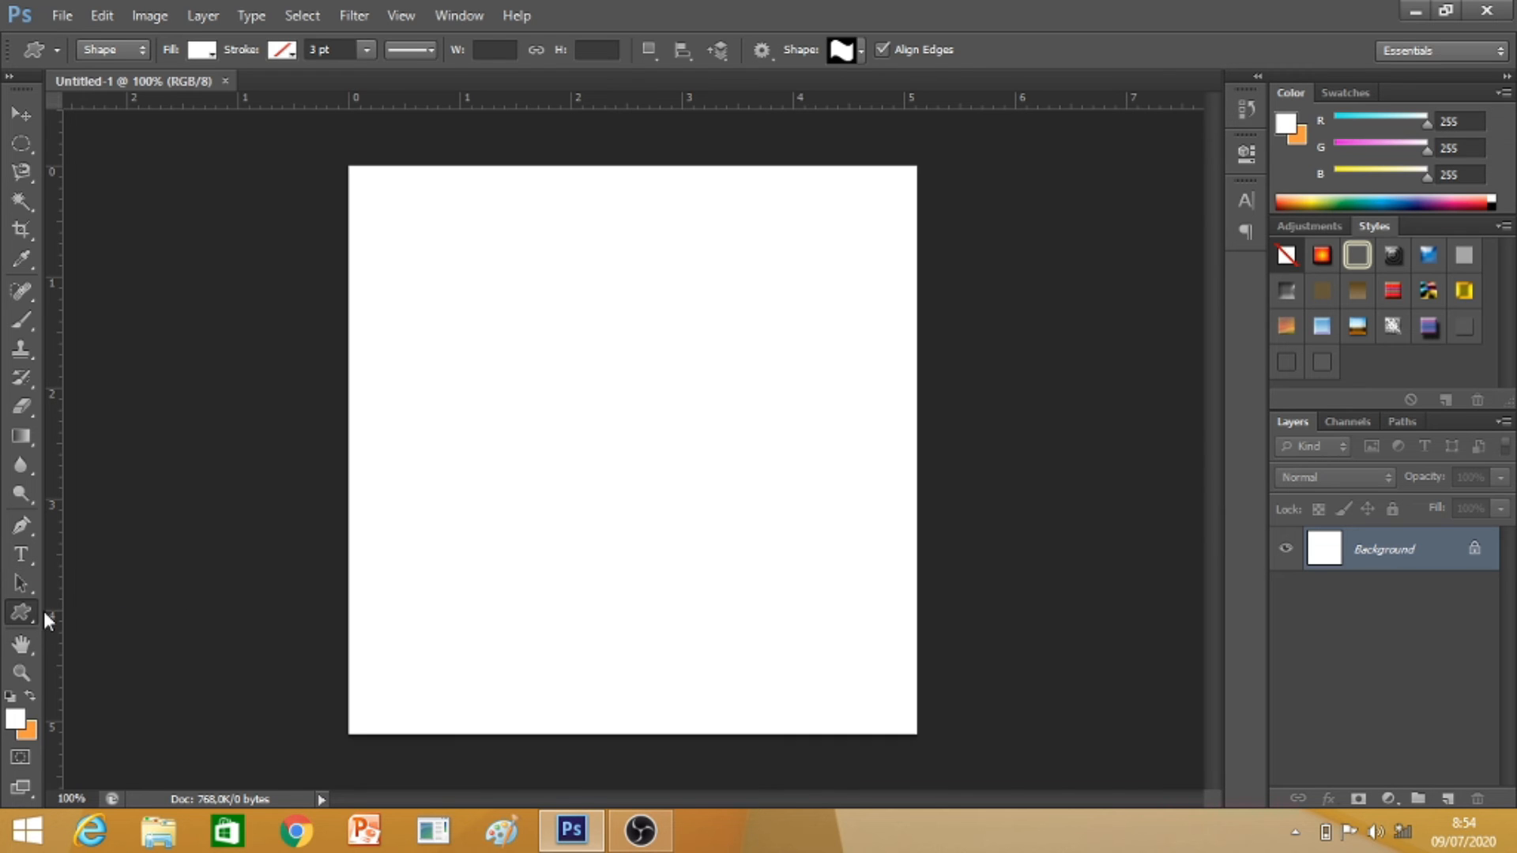
click(14, 725)
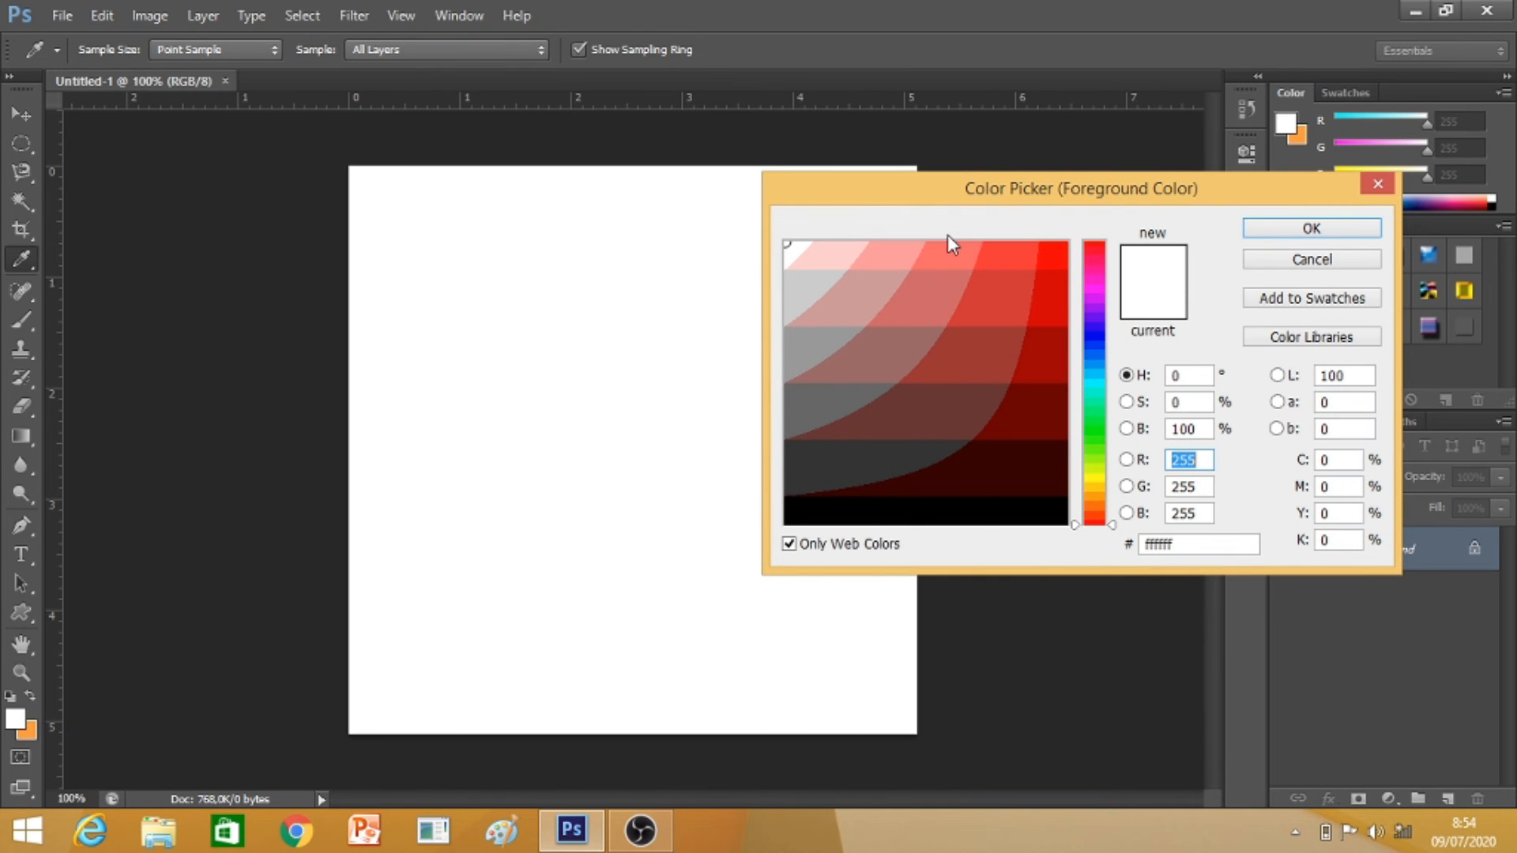
click(1256, 262)
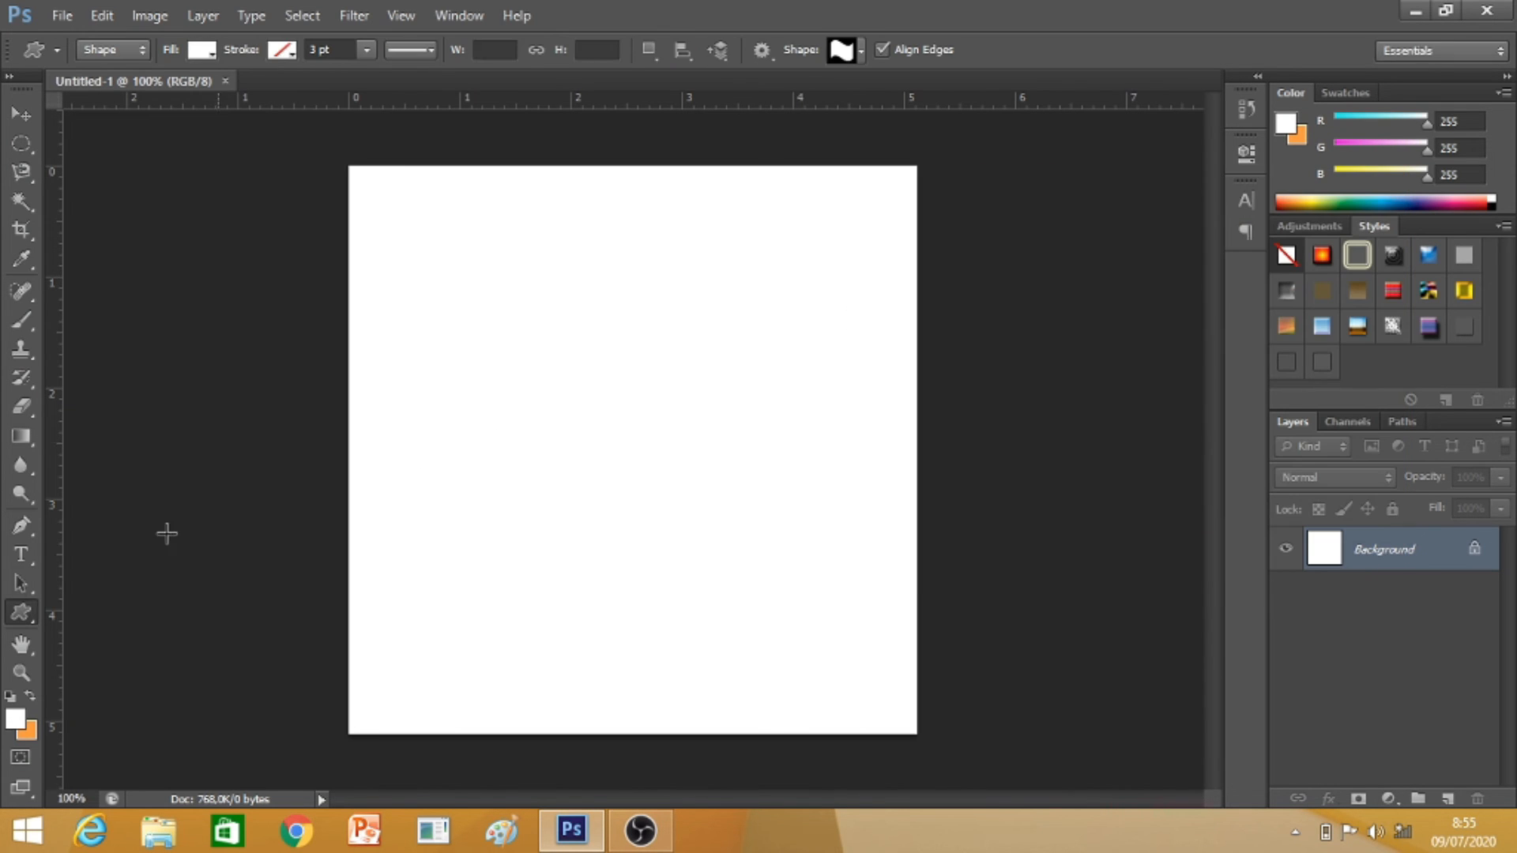
- Activate the horizontal Type tool and set its text color to orange ff9933
click(26, 561)
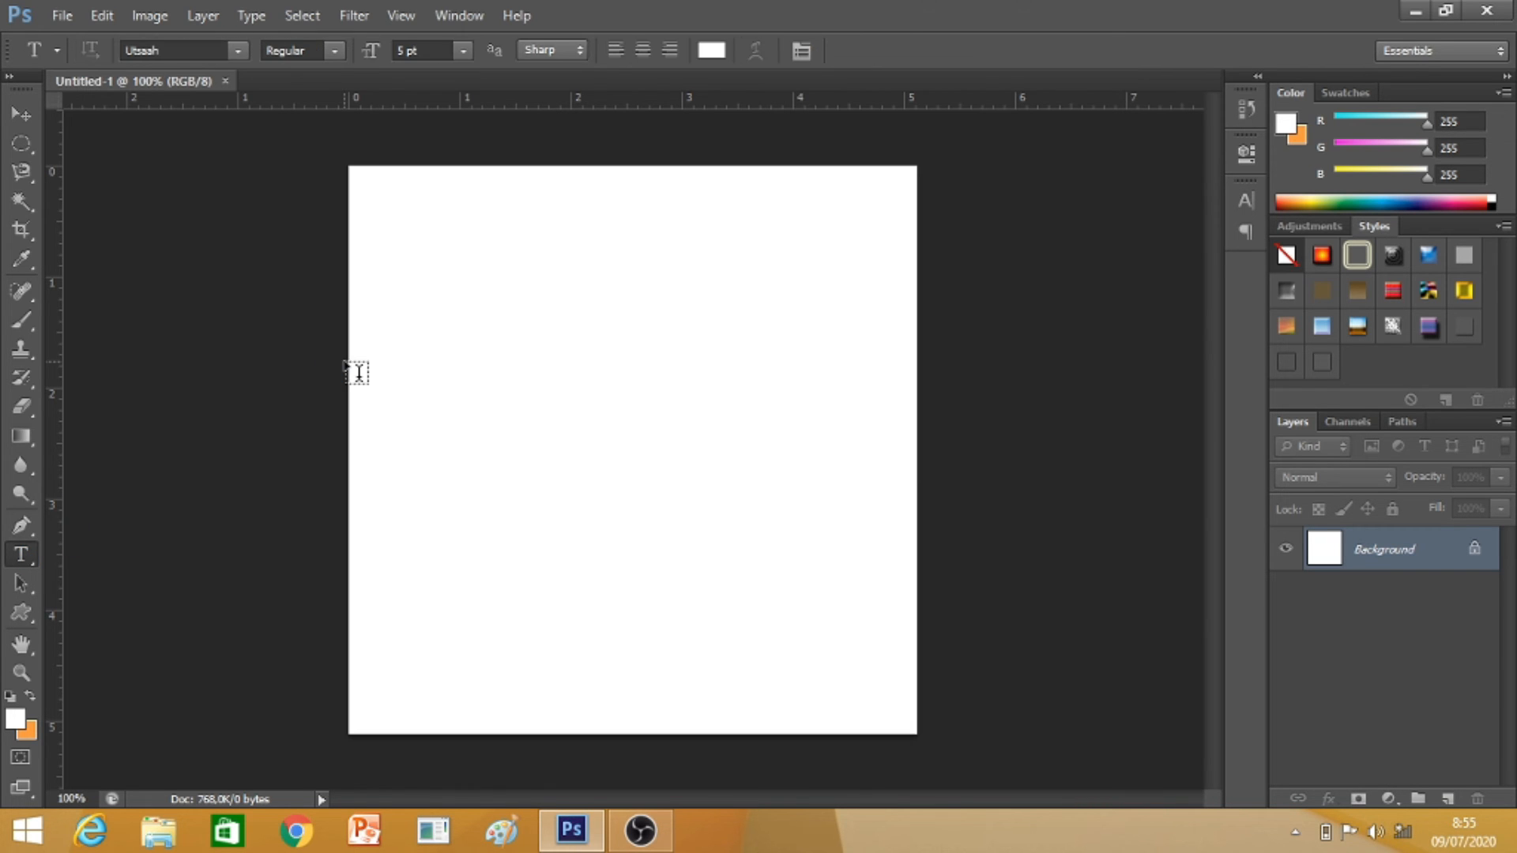
click(711, 51)
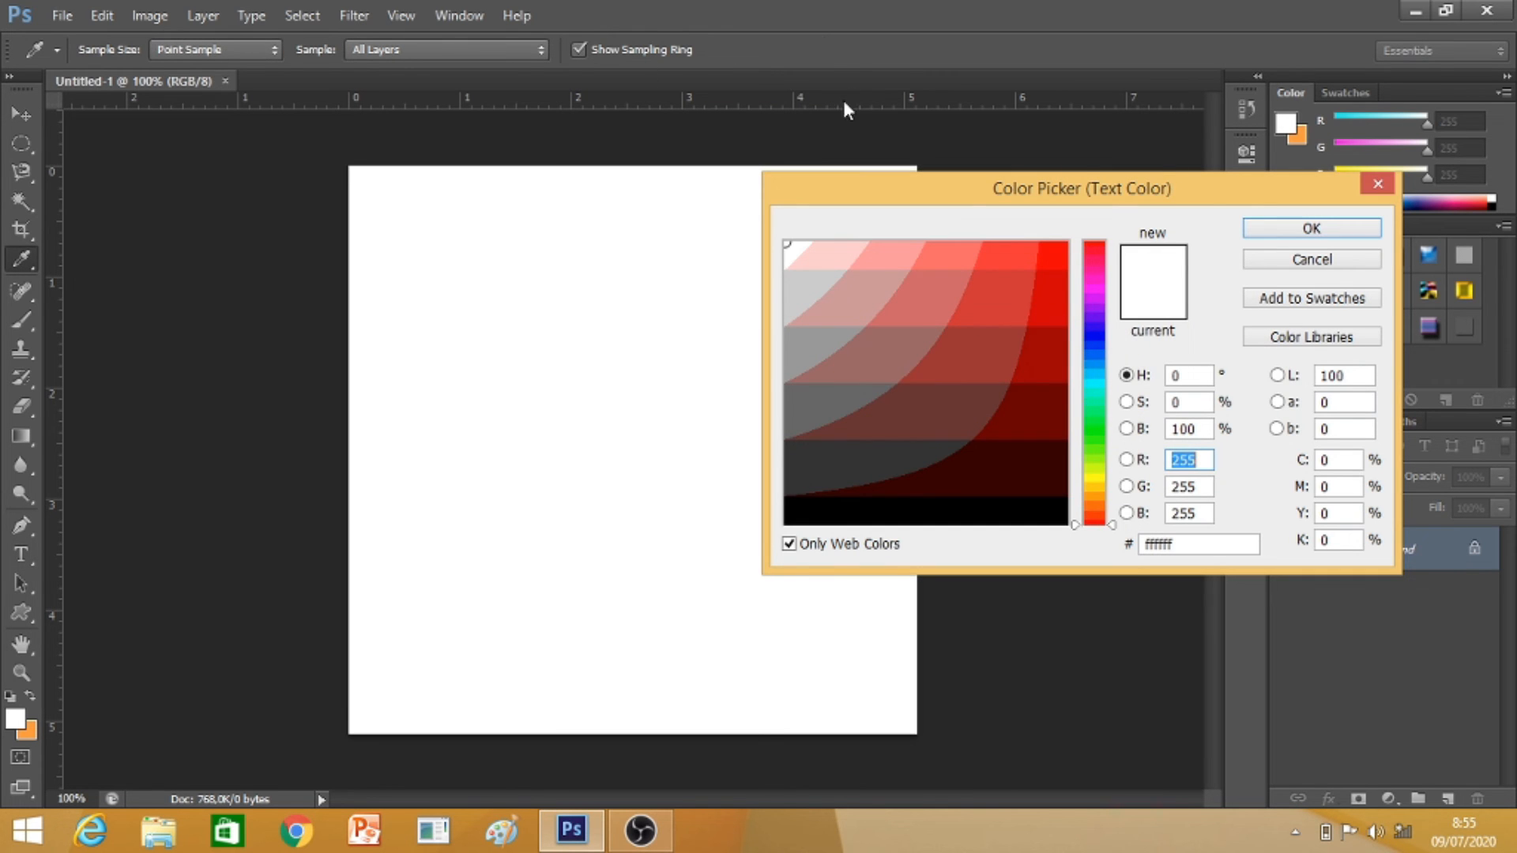
drag(969, 192, 604, 150)
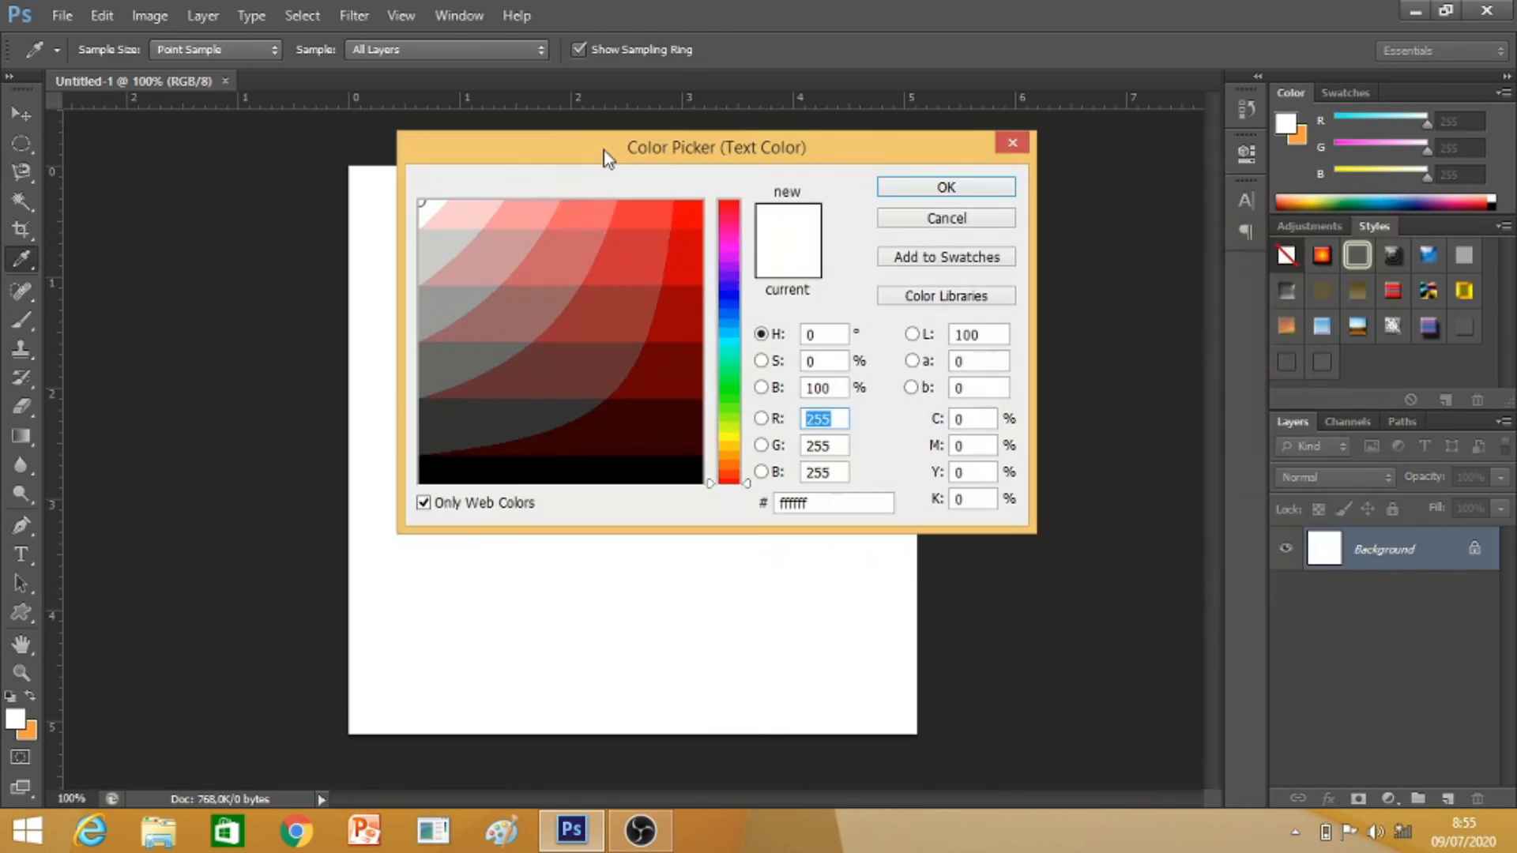
click(730, 460)
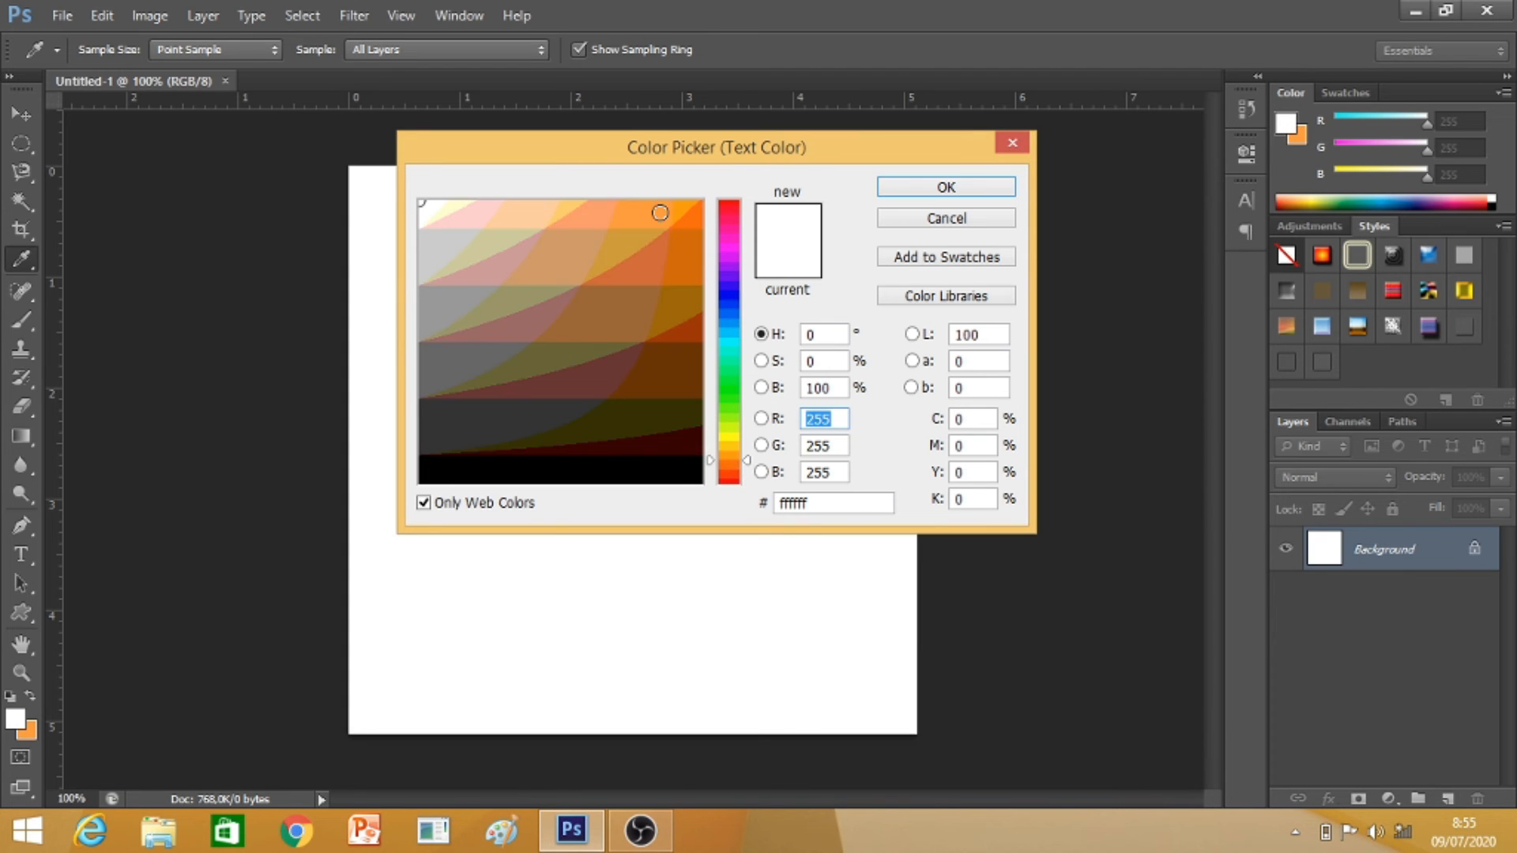
click(655, 206)
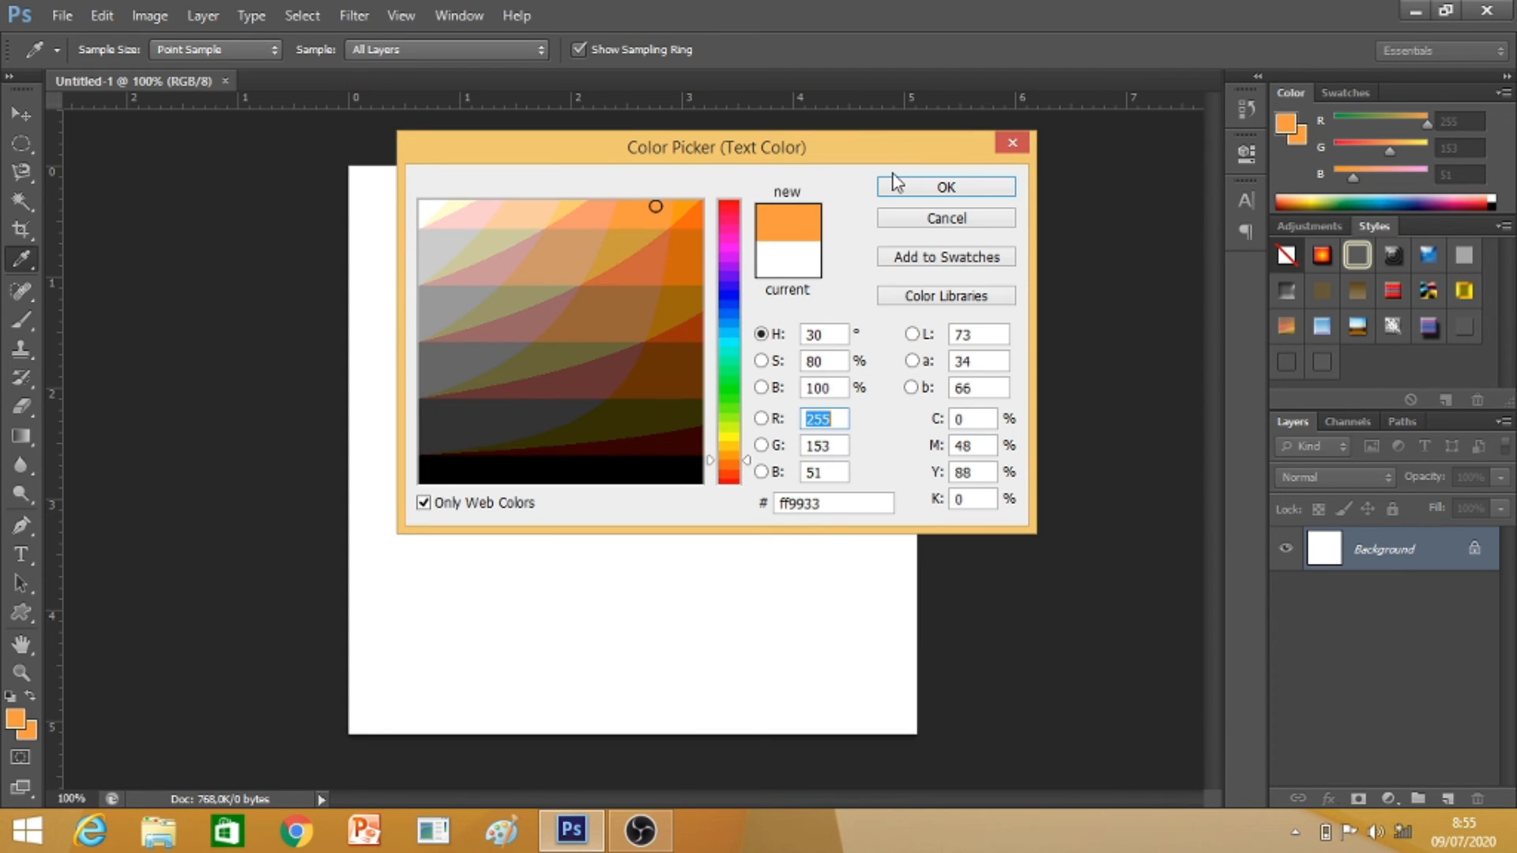
click(920, 190)
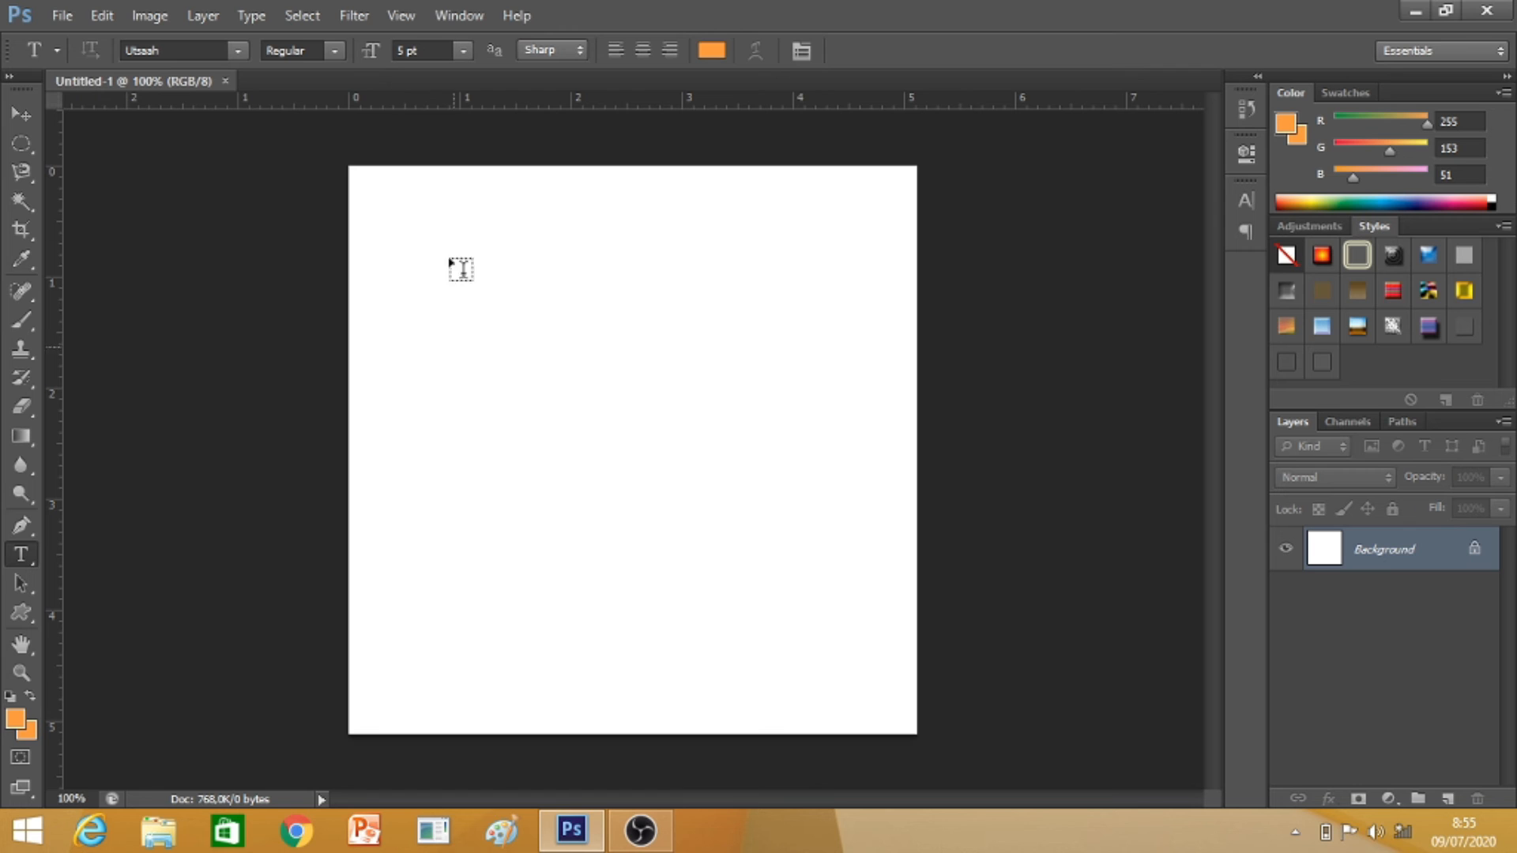
- Start a text line in the upper-left area of the canvas, using the Book Antiqua font at 10 pt
click(389, 316)
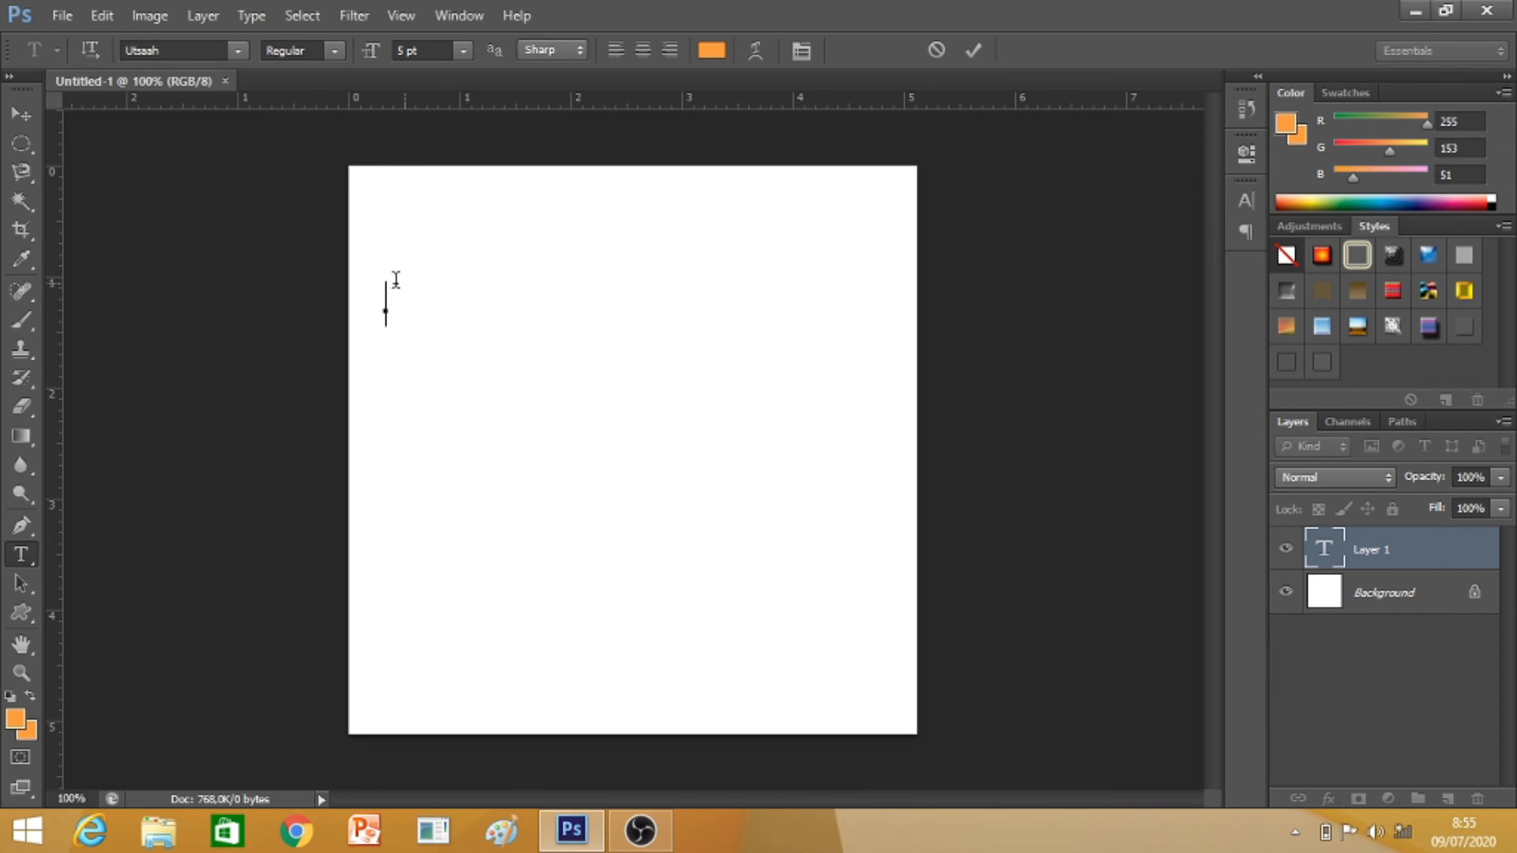
click(243, 48)
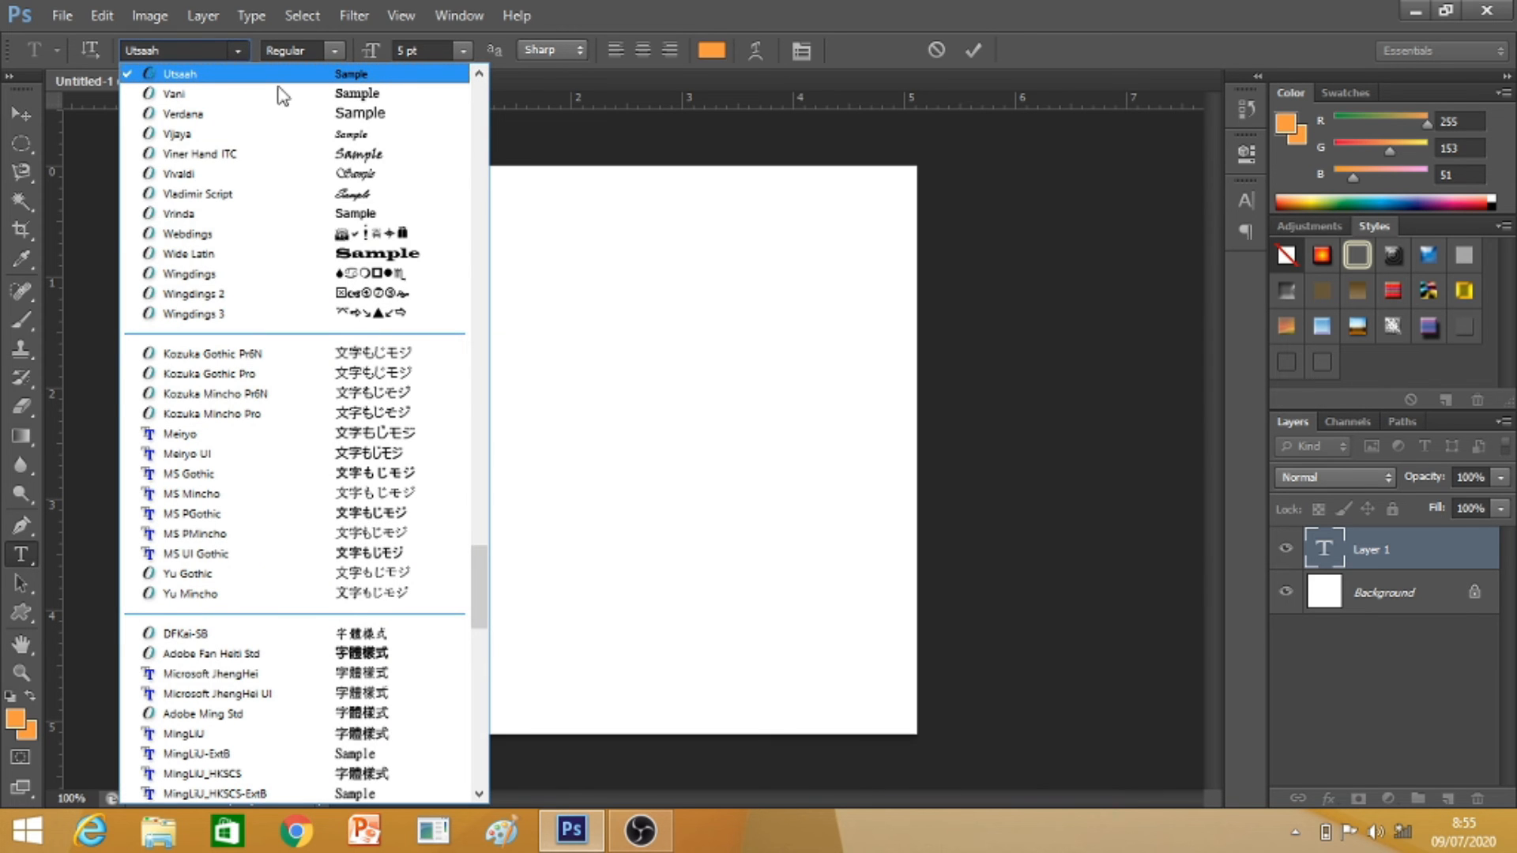
drag(481, 554, 480, 79)
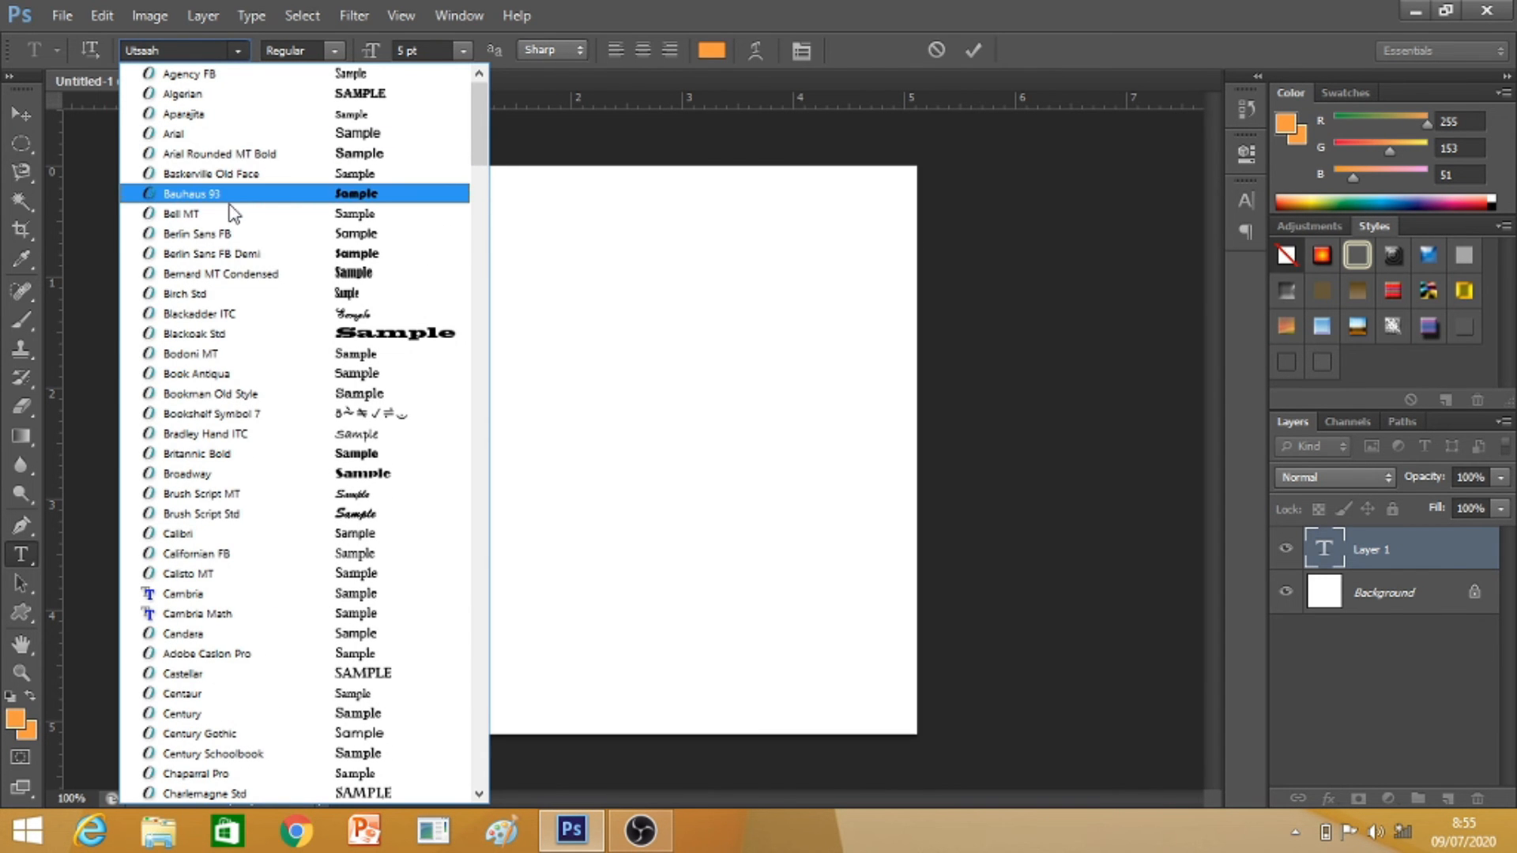
click(272, 374)
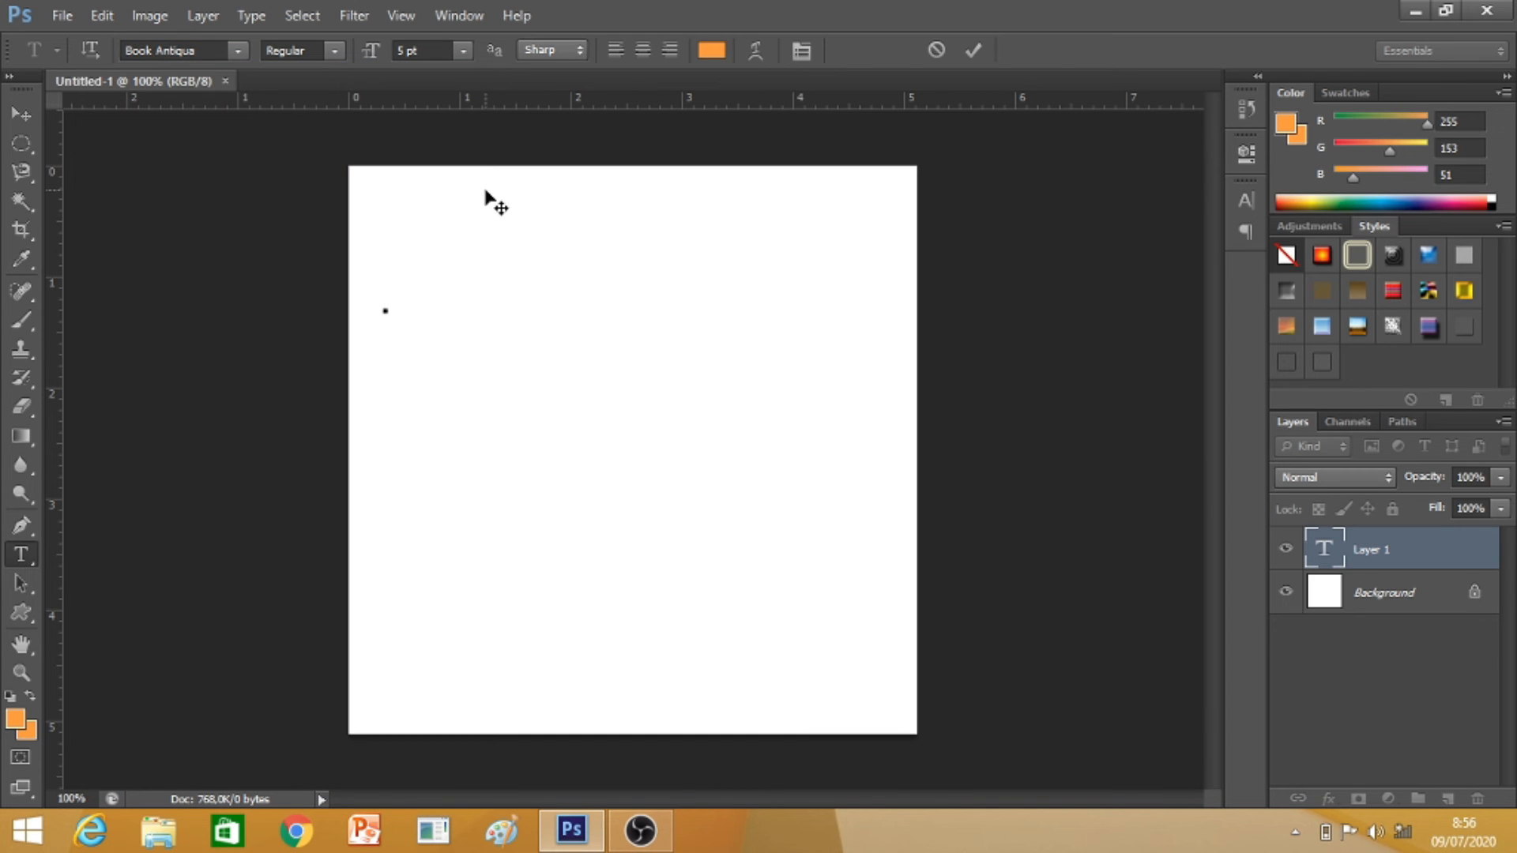
click(464, 51)
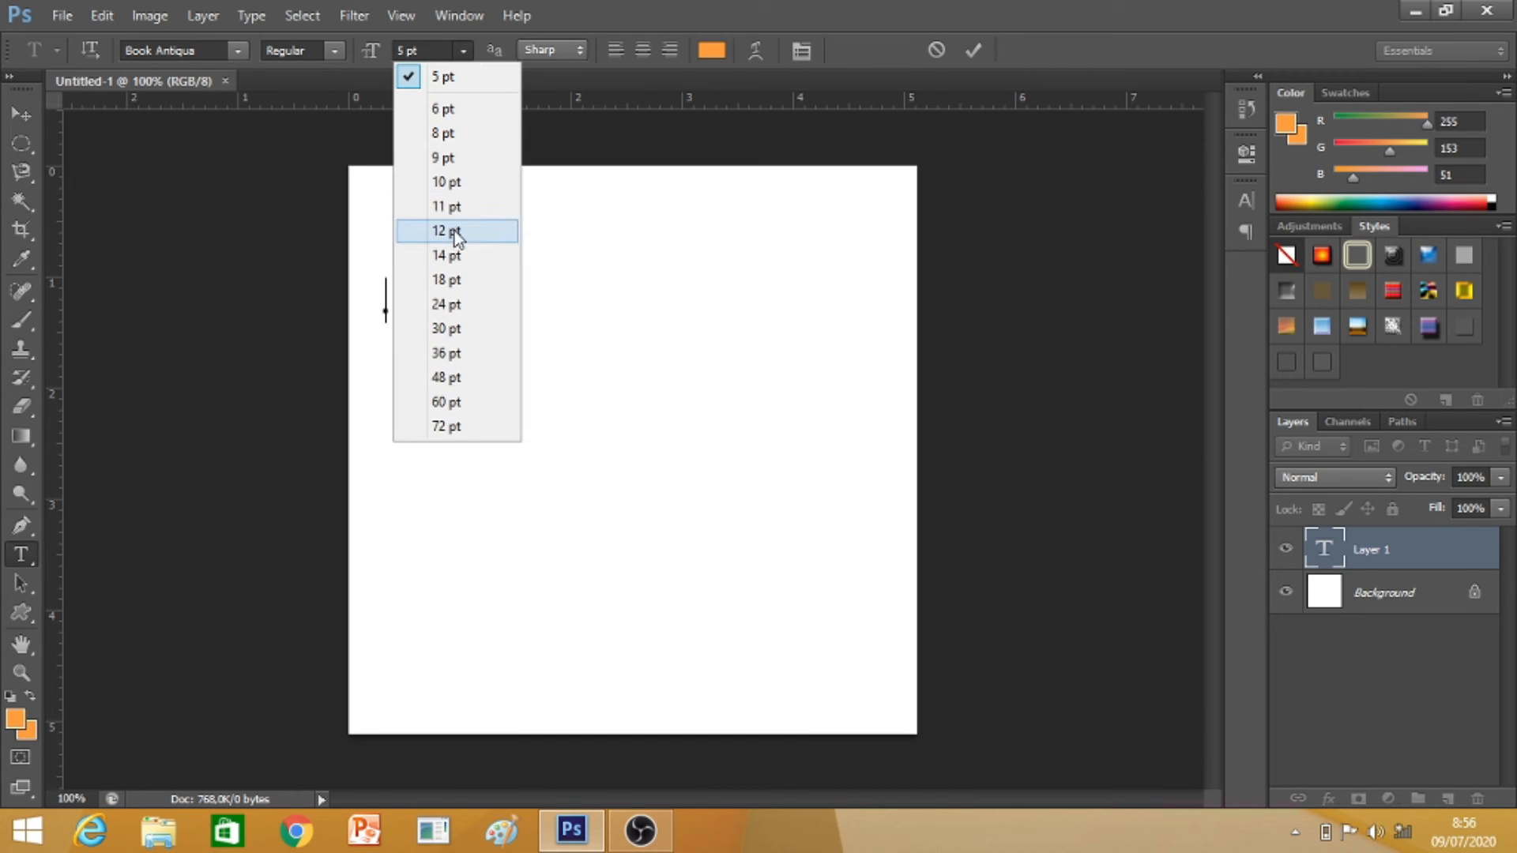
click(464, 189)
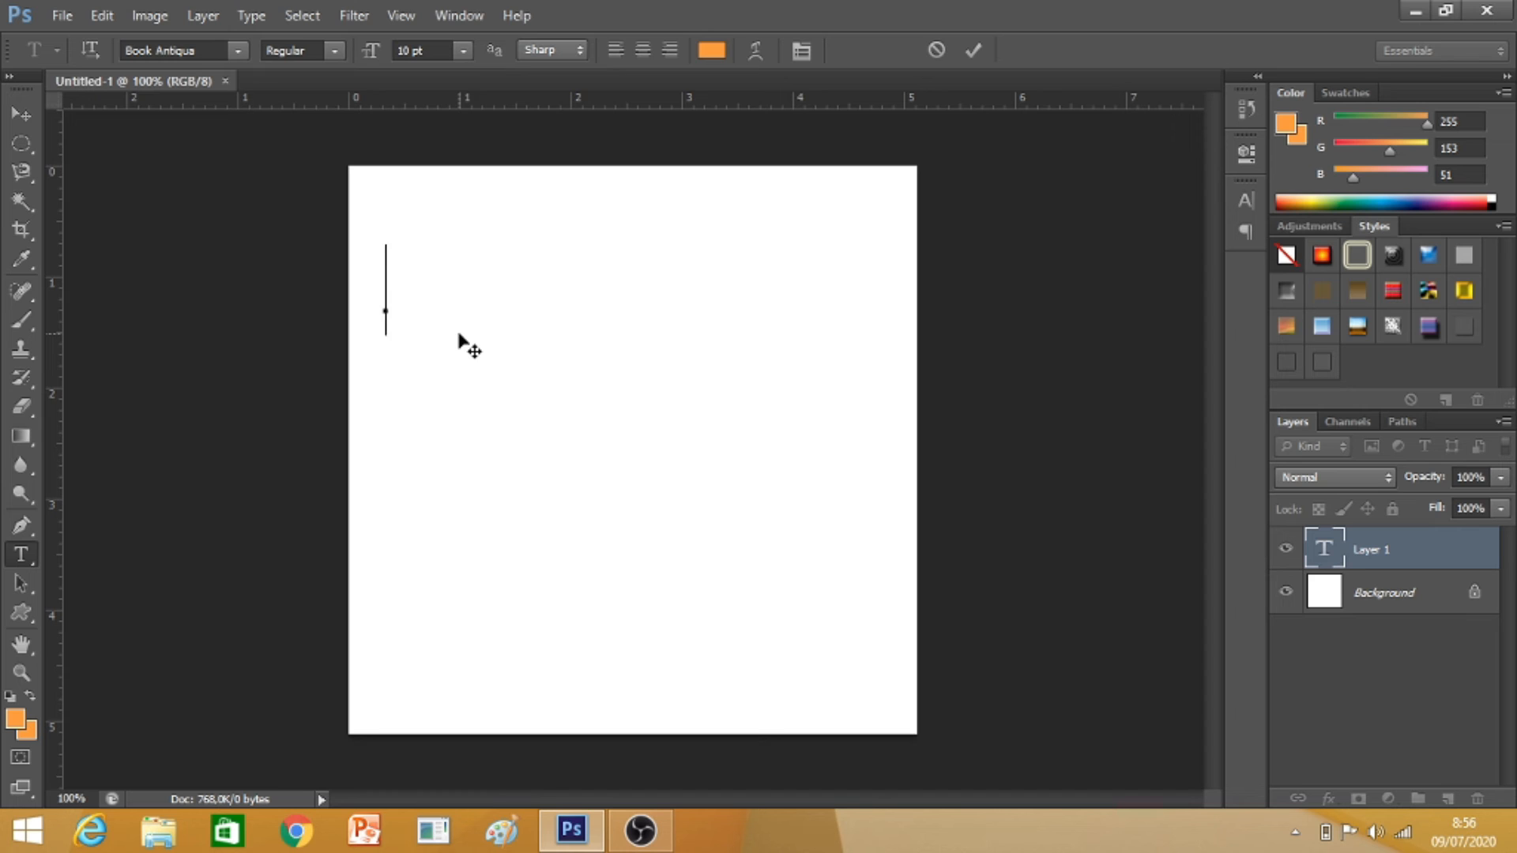
- Enter the text "Pesona Edu" and move it down to about the middle of the canvas
text(Pes)
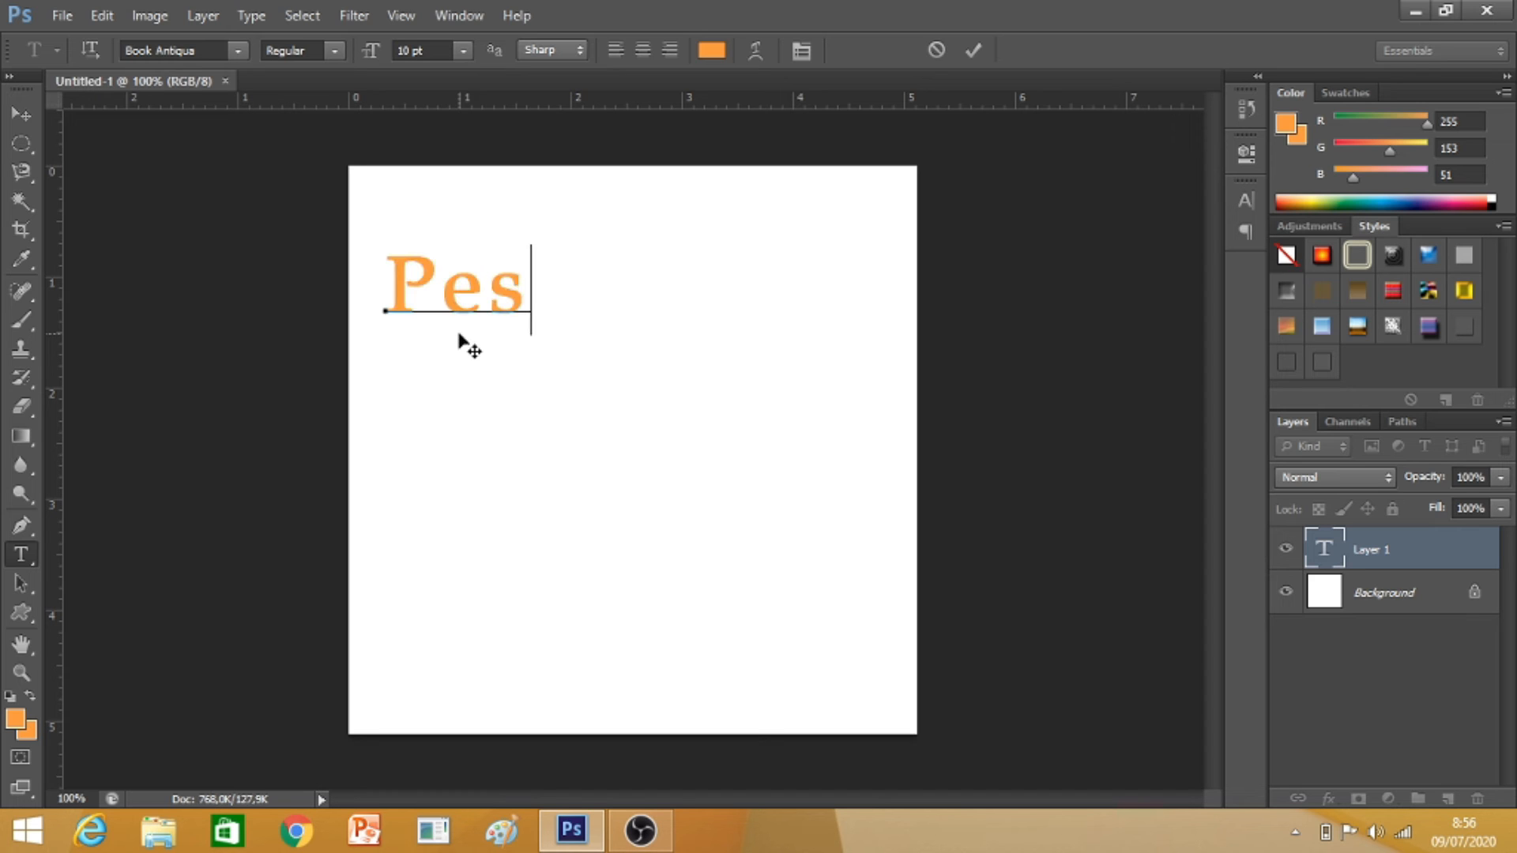
text(ona )
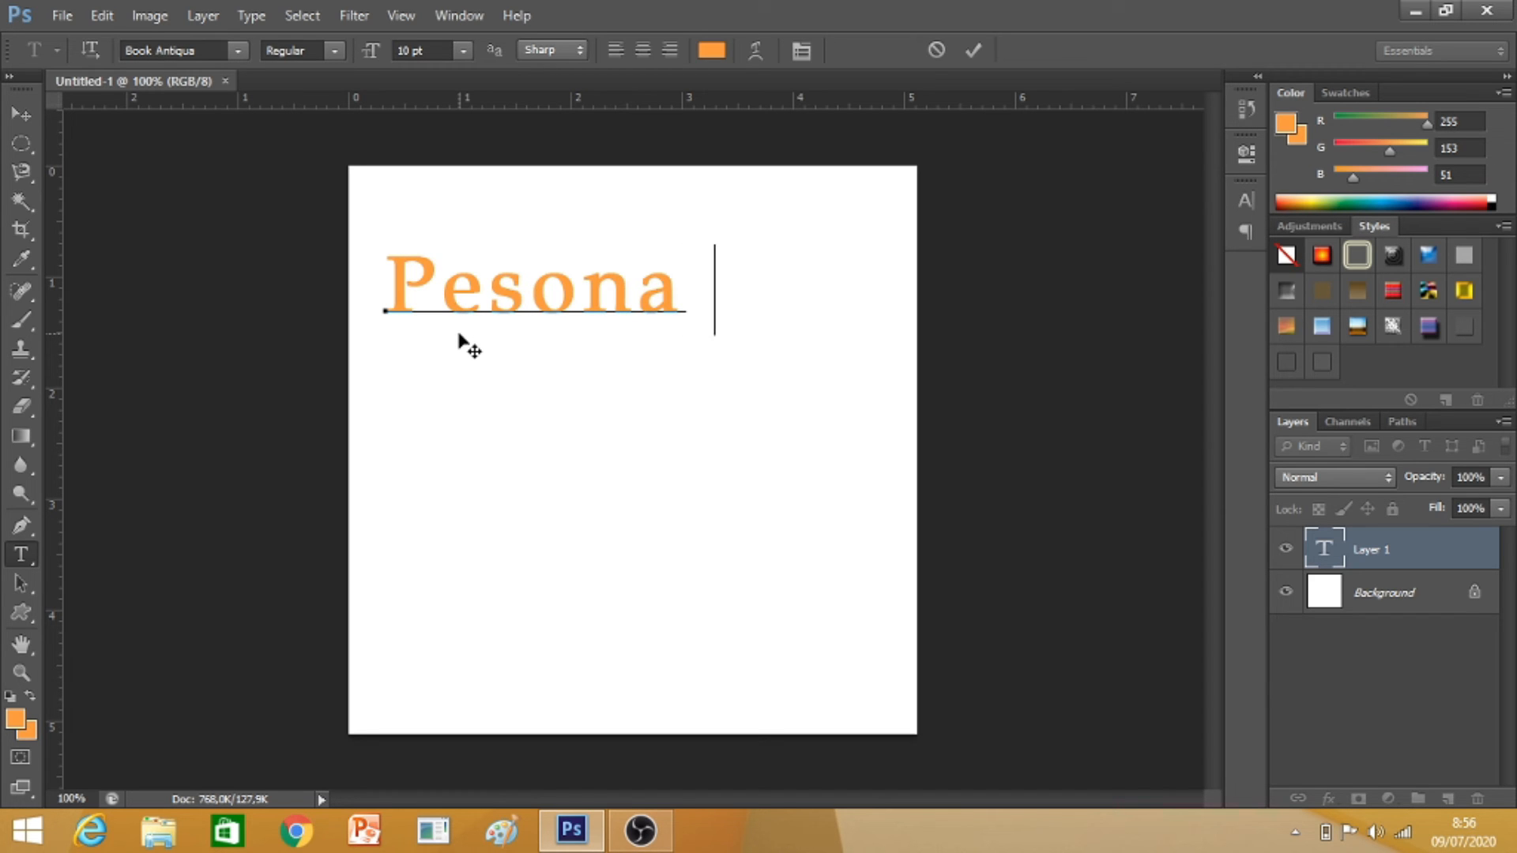
text(Edu)
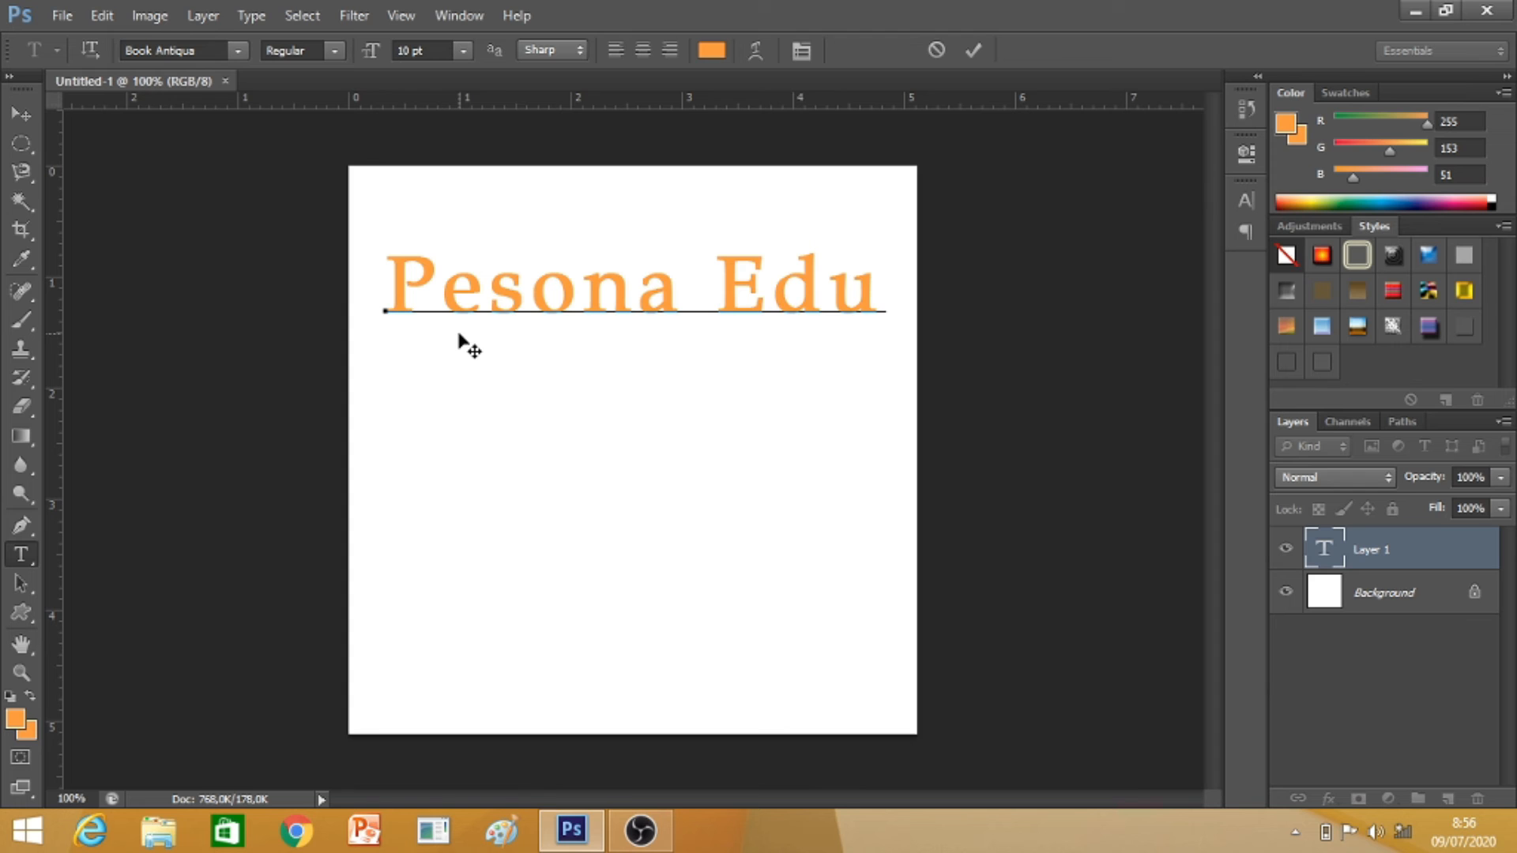
key(Left)
key(Left)
key(Left)
key(Right)
key(Right)
key(Right)
key(ctrl)
click(19, 117)
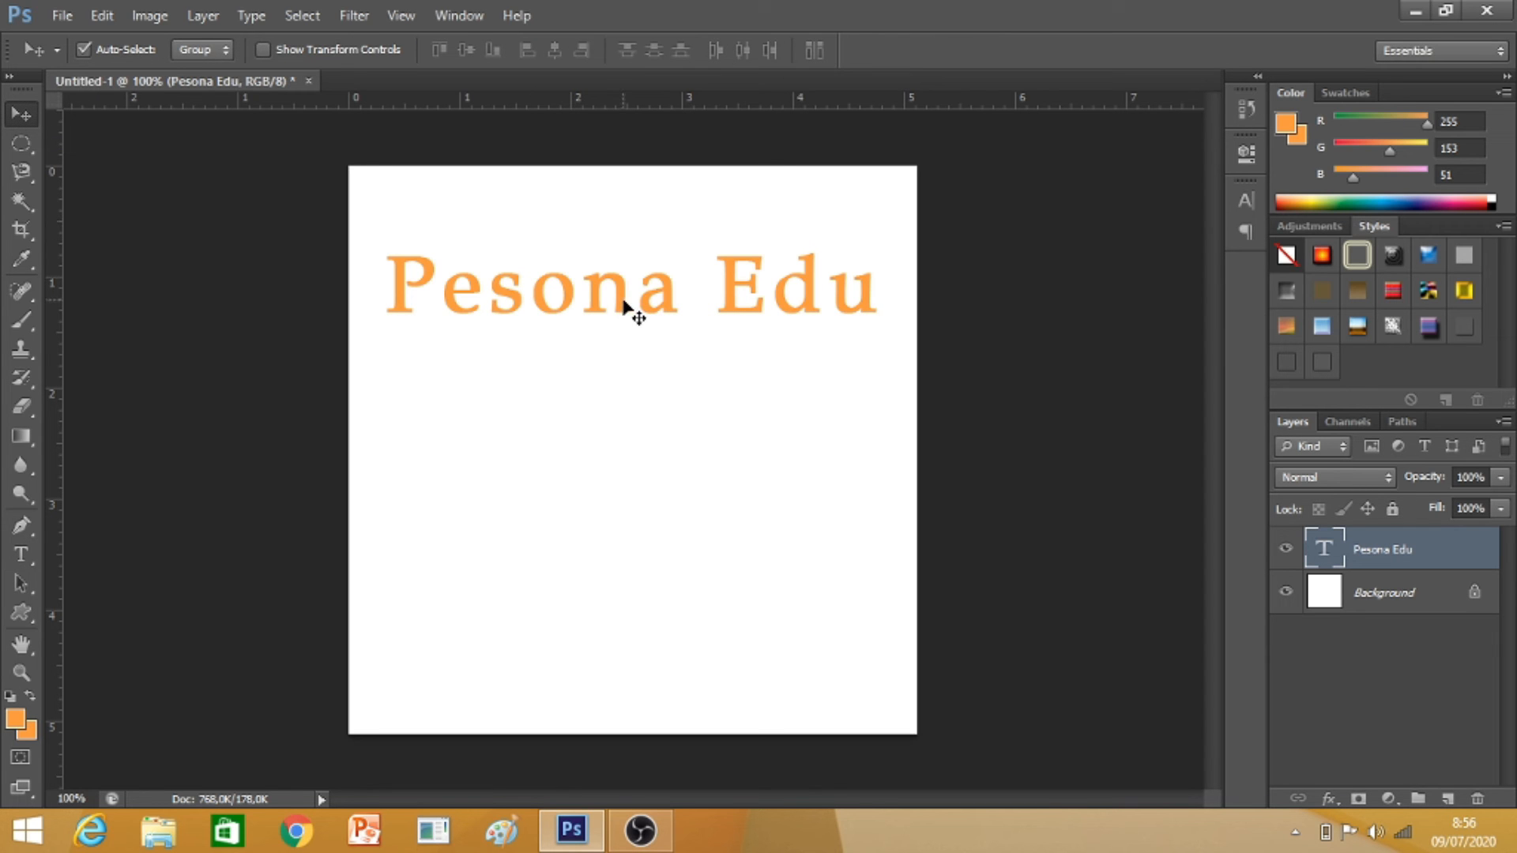
drag(624, 311, 620, 457)
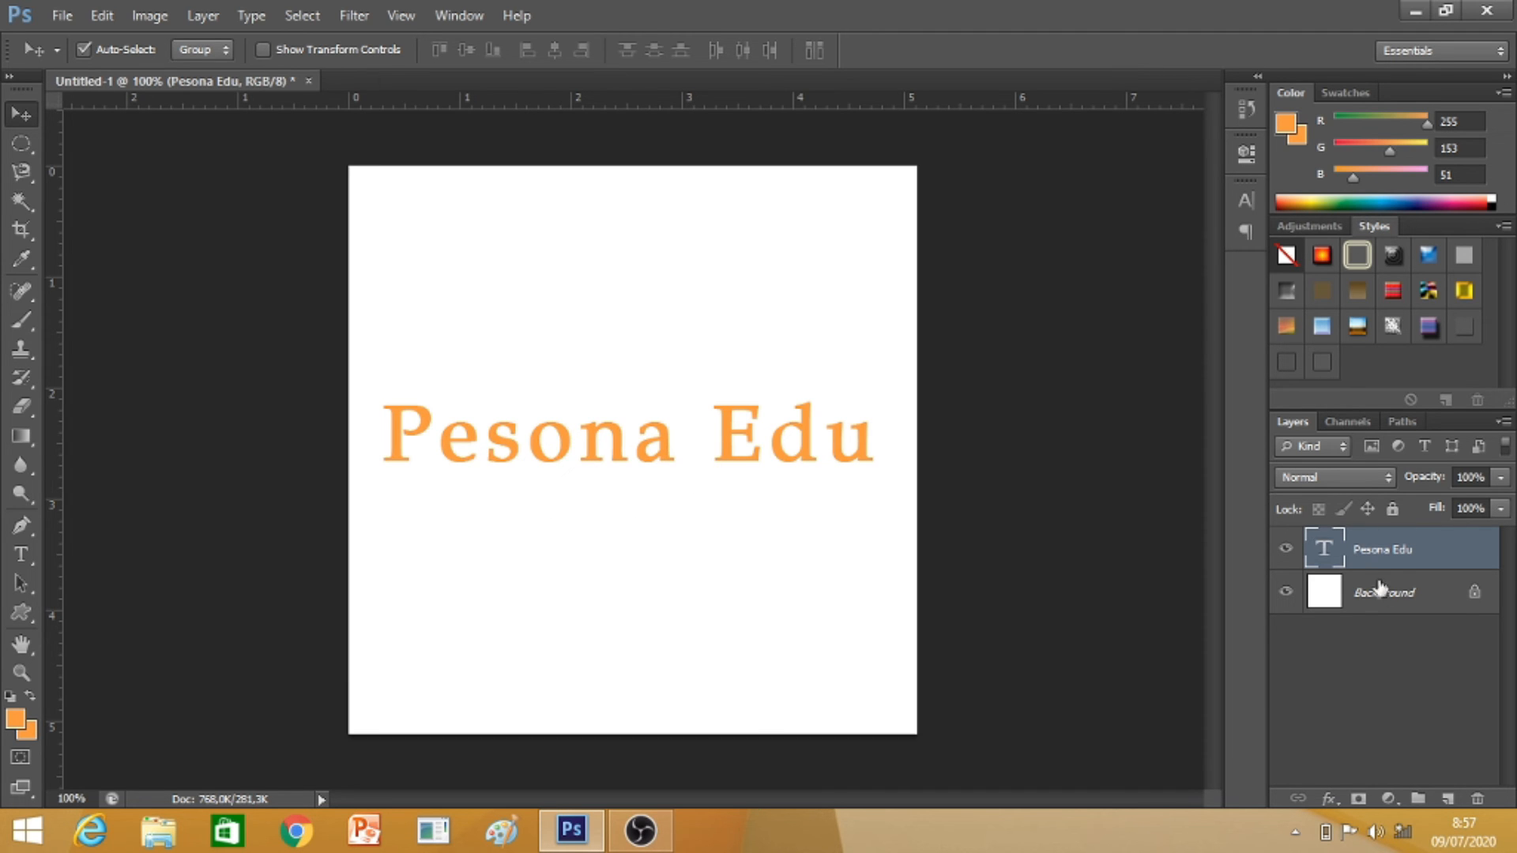
- Duplicate the Pesona Edu text layer six times within the document, keeping the default names up to "Pesona Edu copy 6"
right_click(1391, 557)
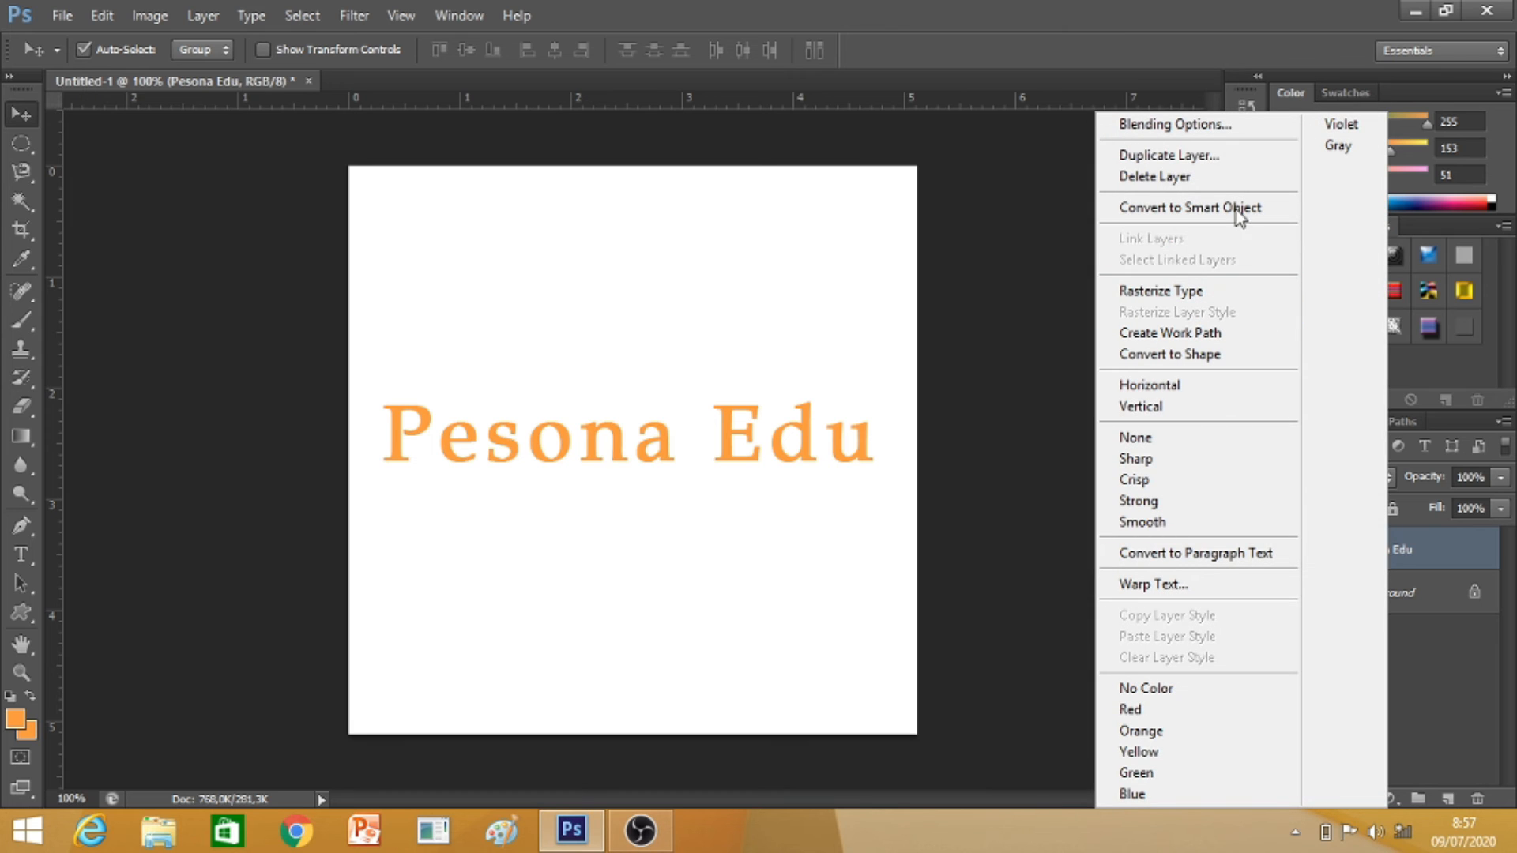
click(1256, 158)
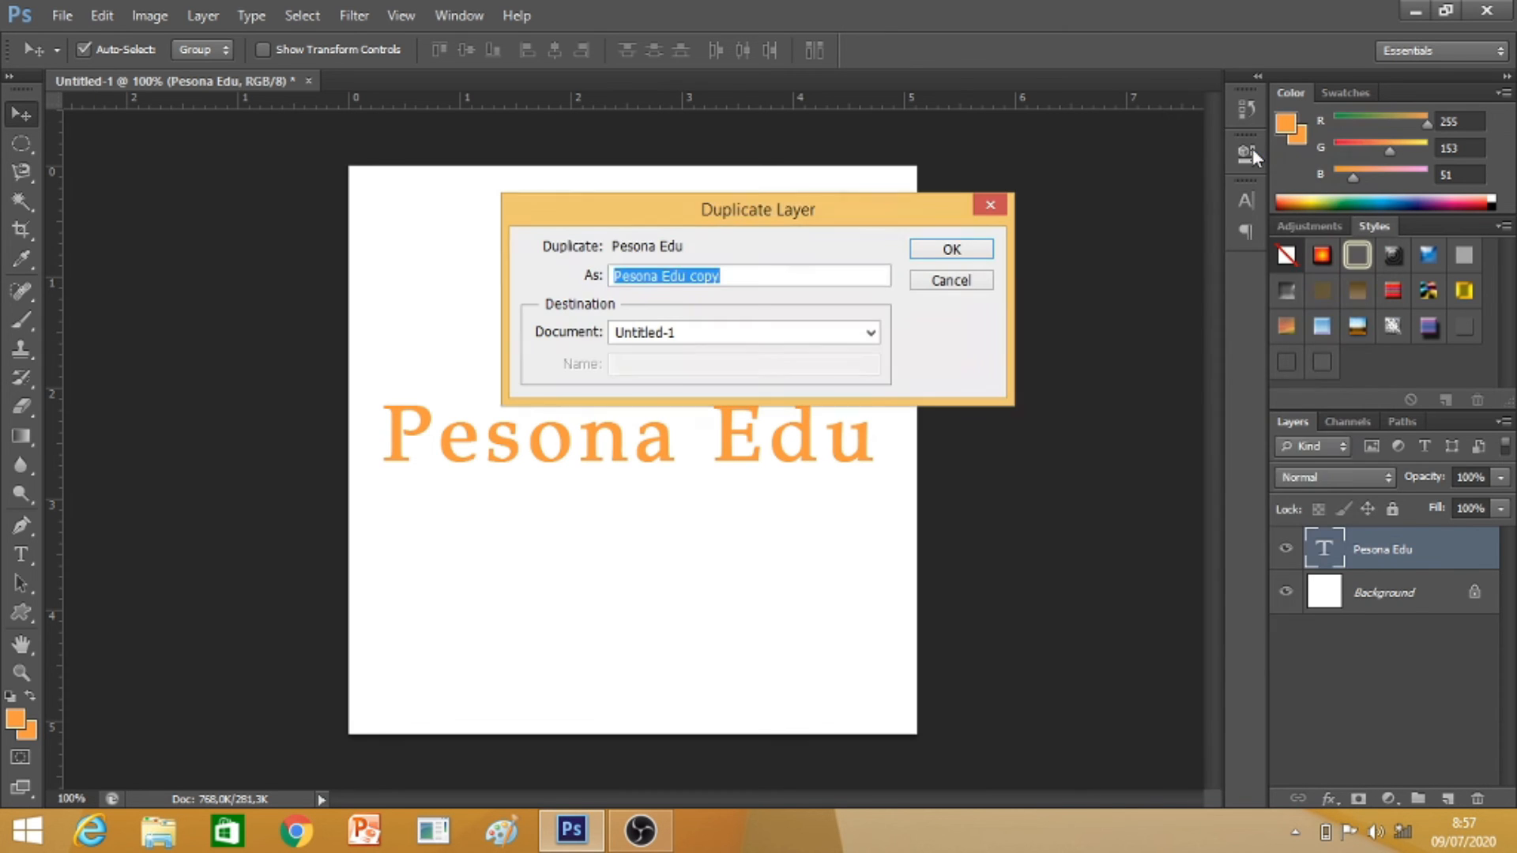
click(926, 252)
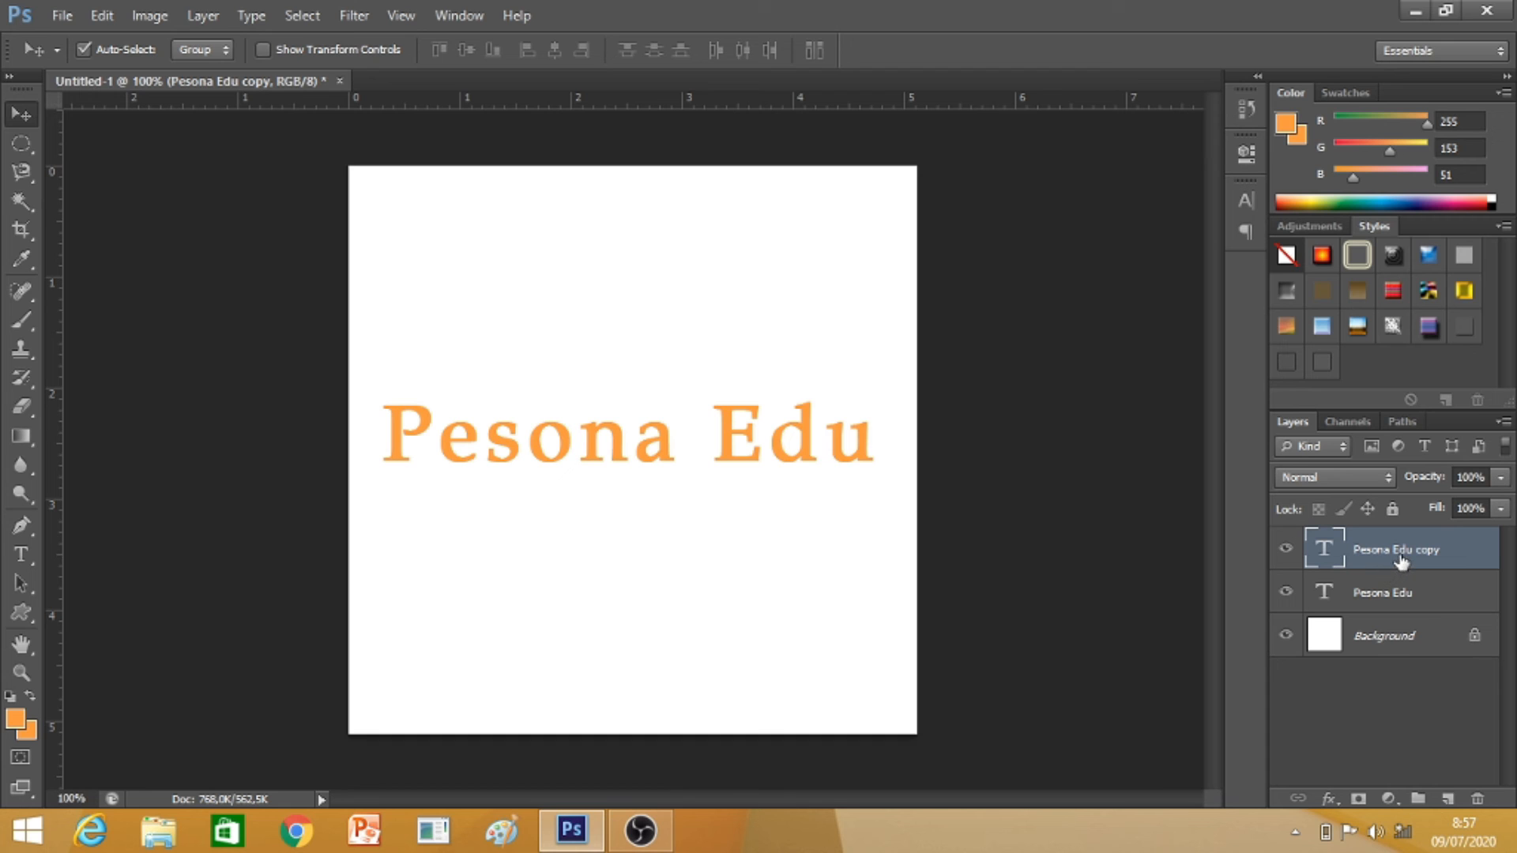
right_click(1400, 560)
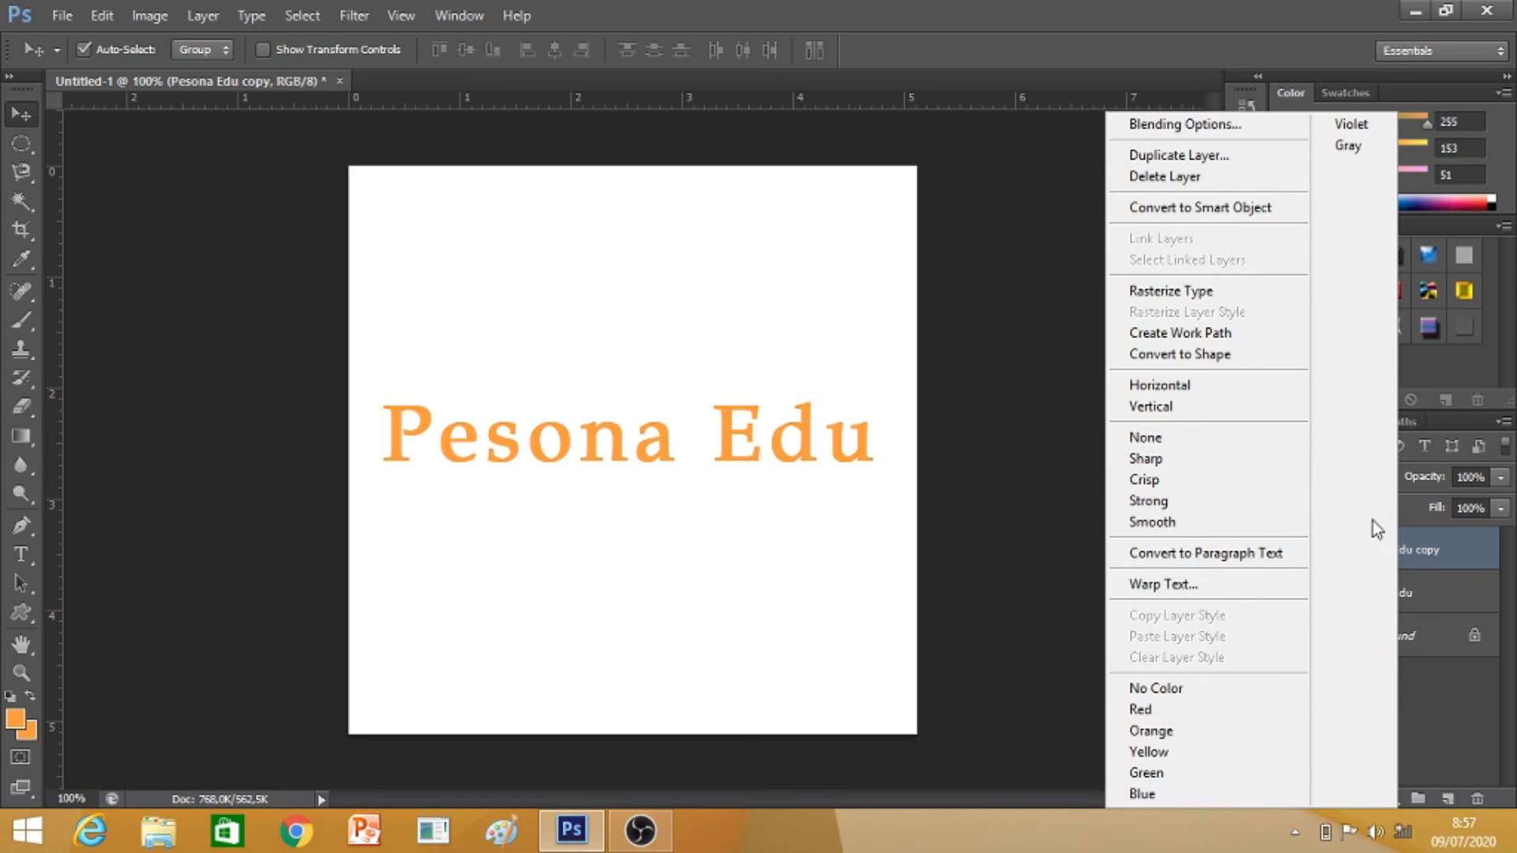
click(1221, 158)
click(922, 251)
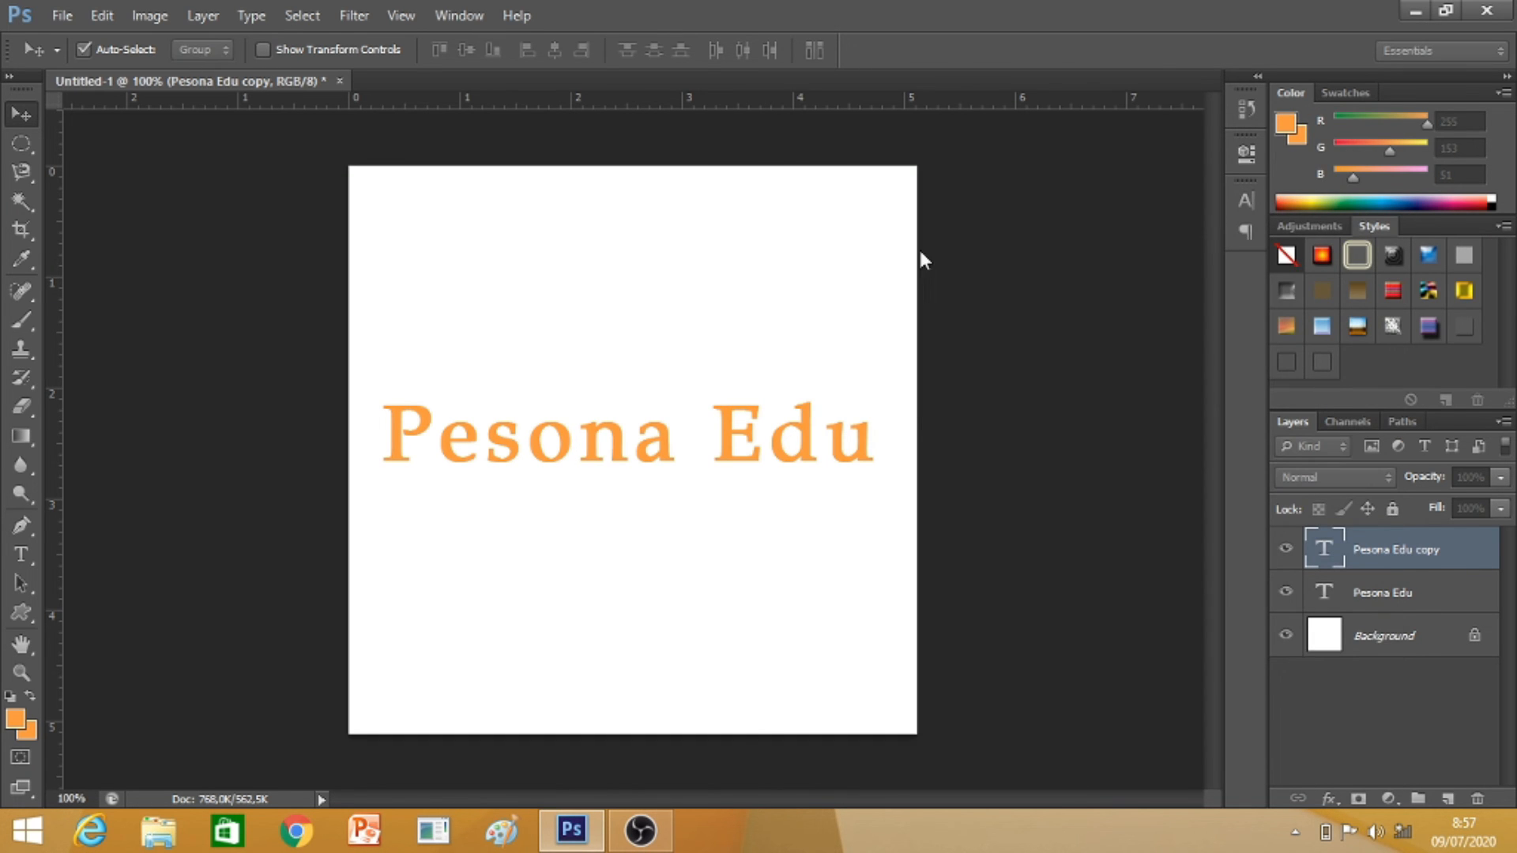
right_click(1365, 545)
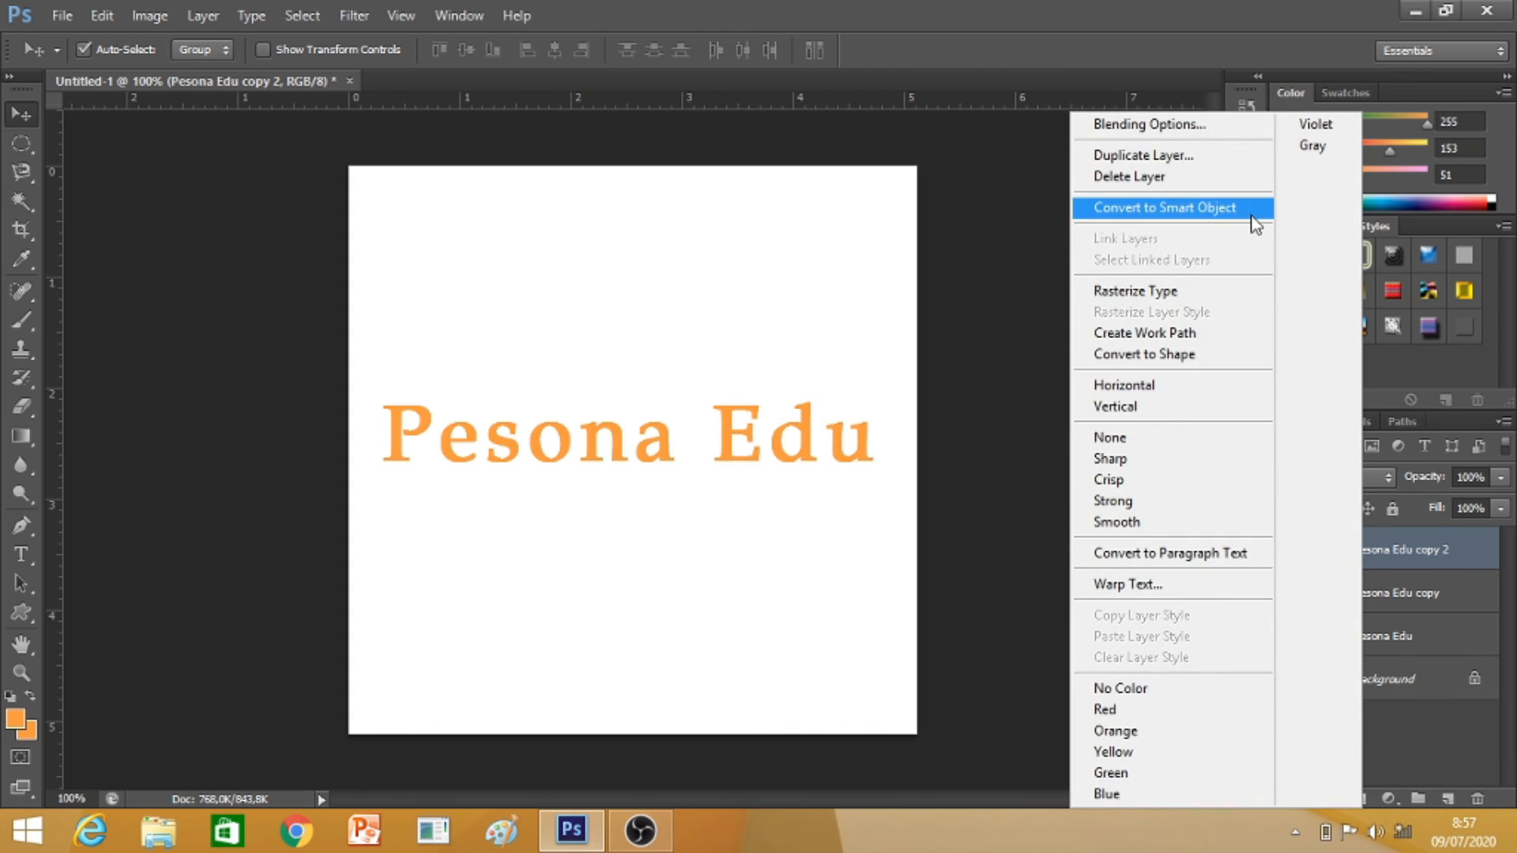
click(1219, 158)
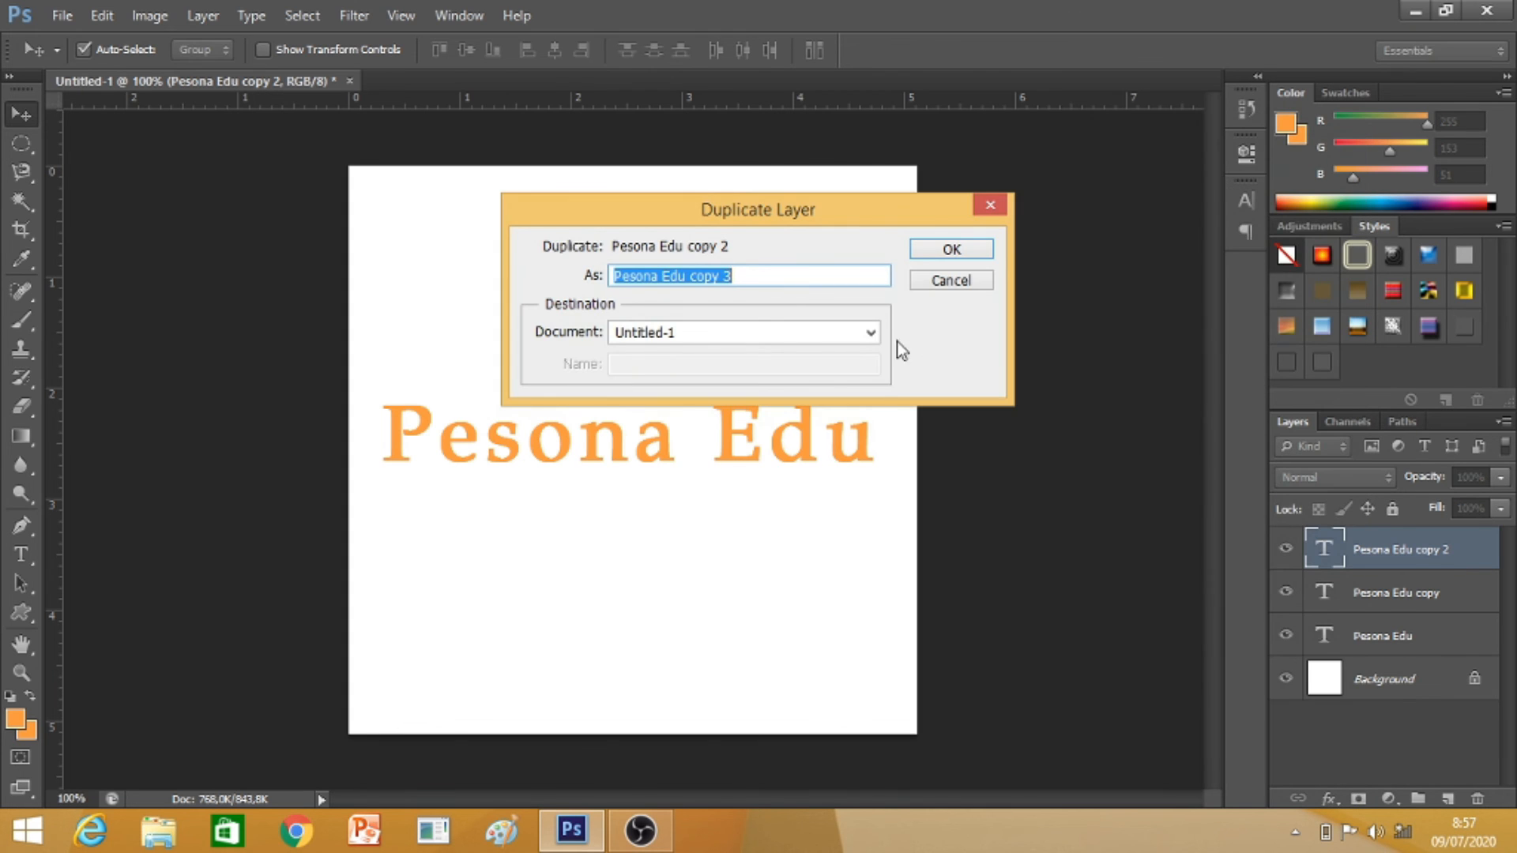
click(934, 254)
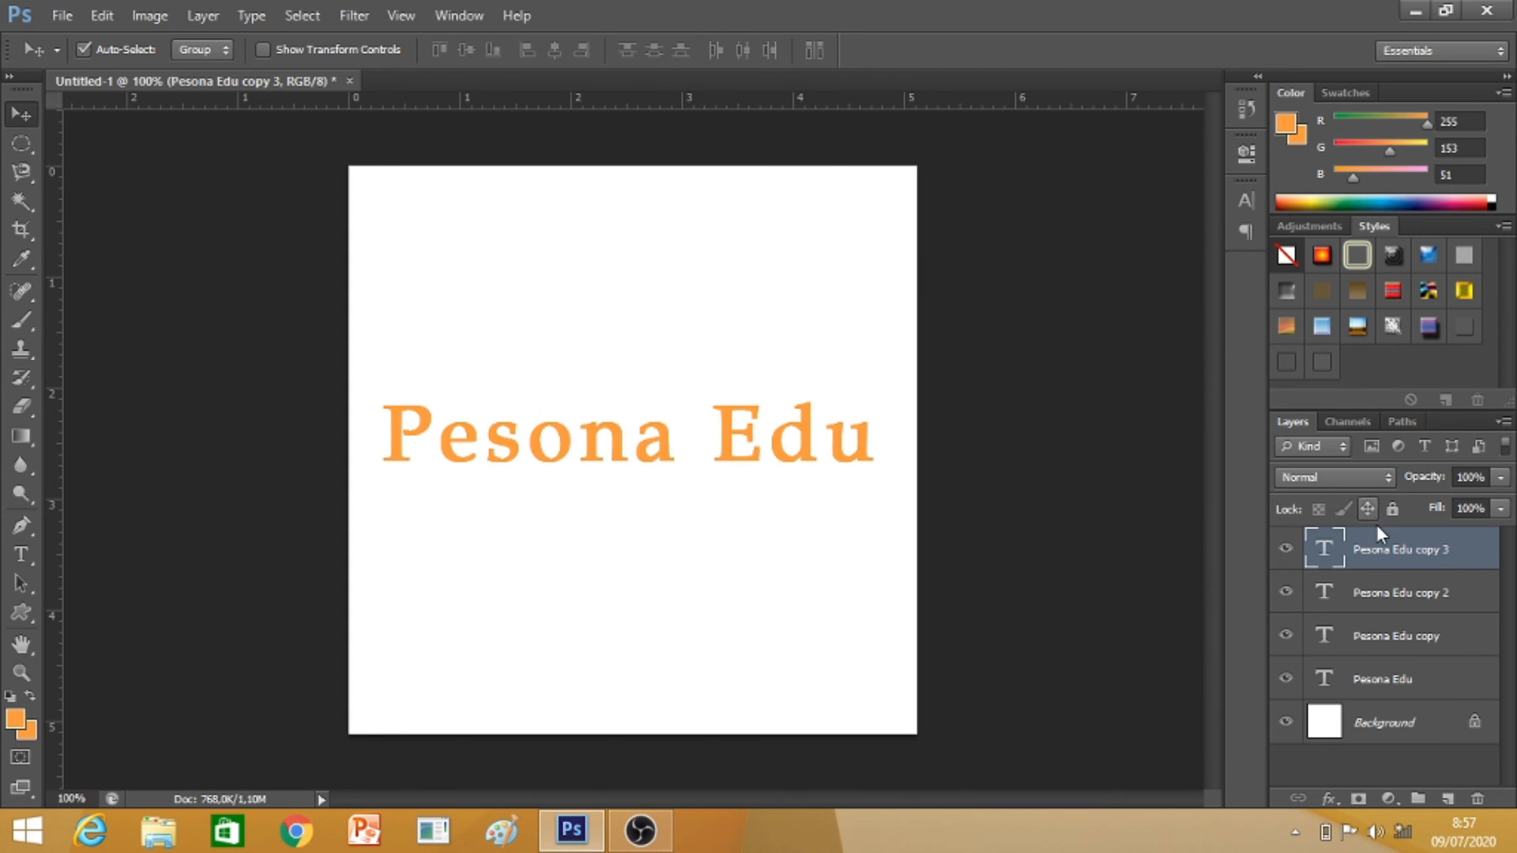
right_click(1382, 551)
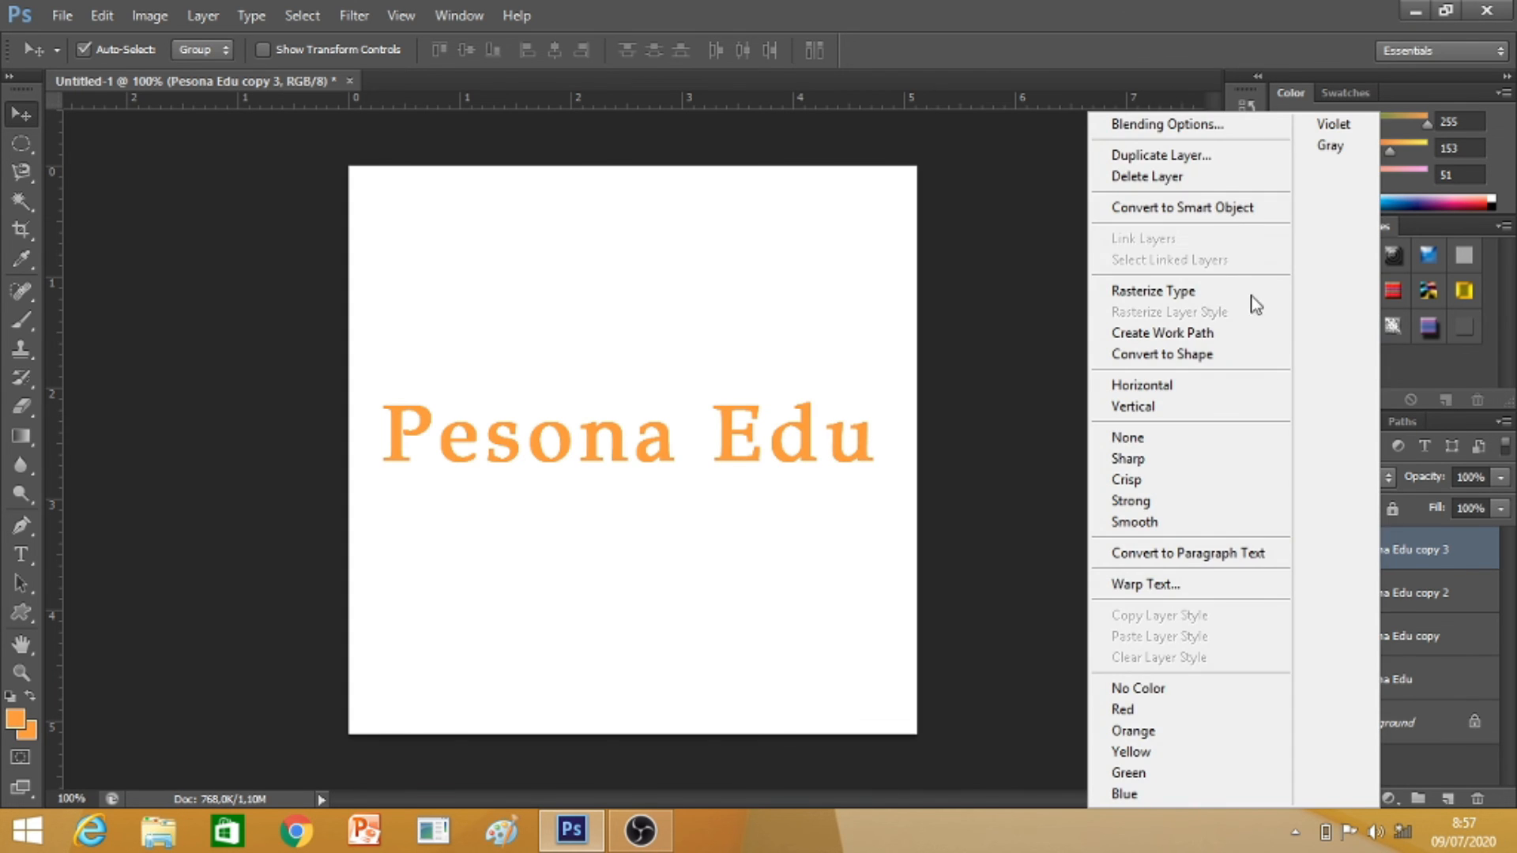
click(1217, 155)
click(954, 251)
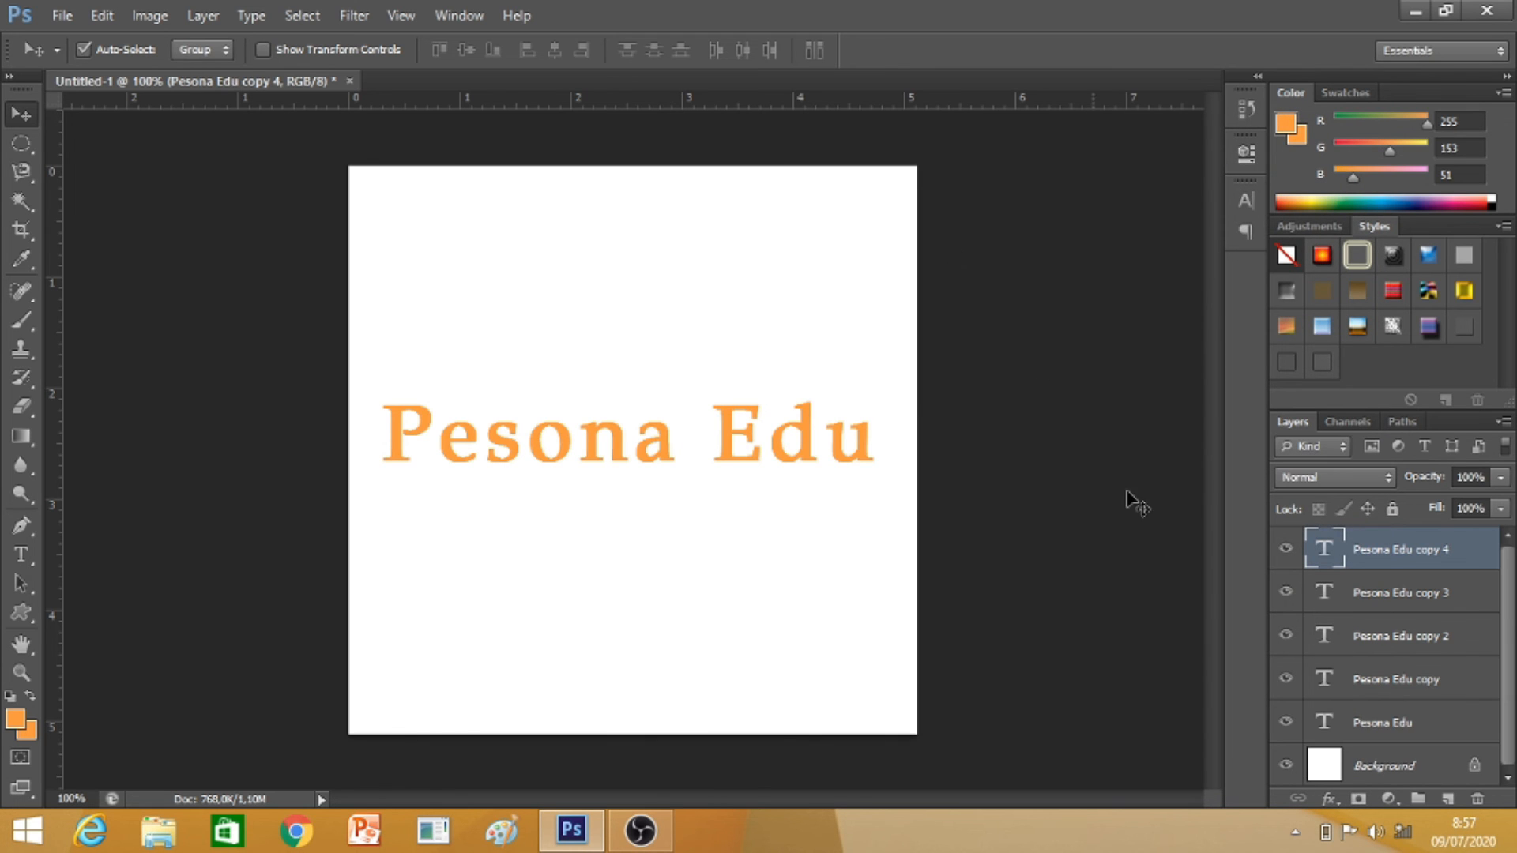
right_click(1379, 558)
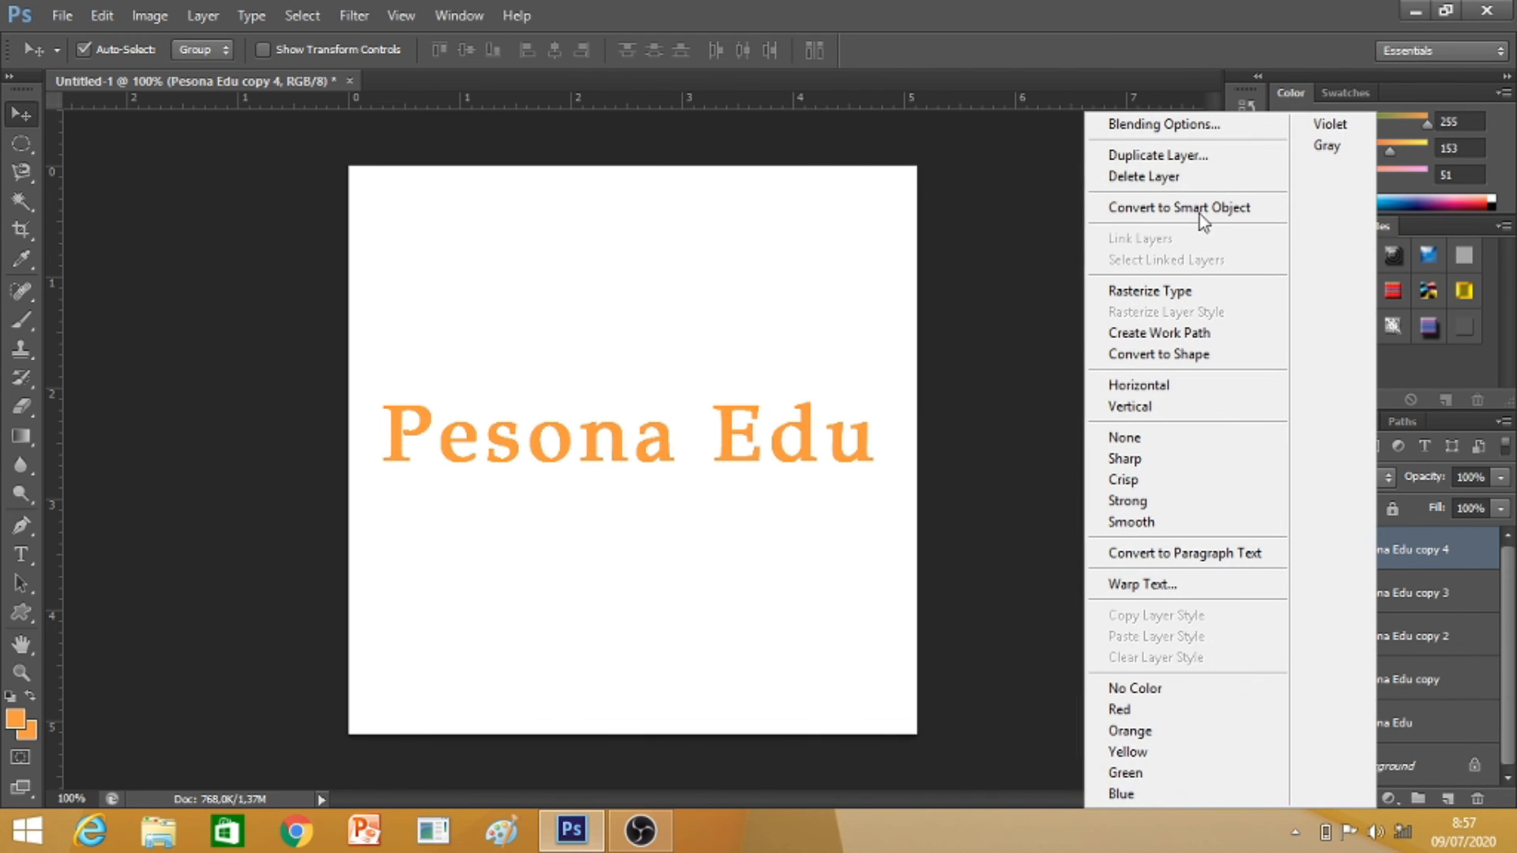
click(1177, 151)
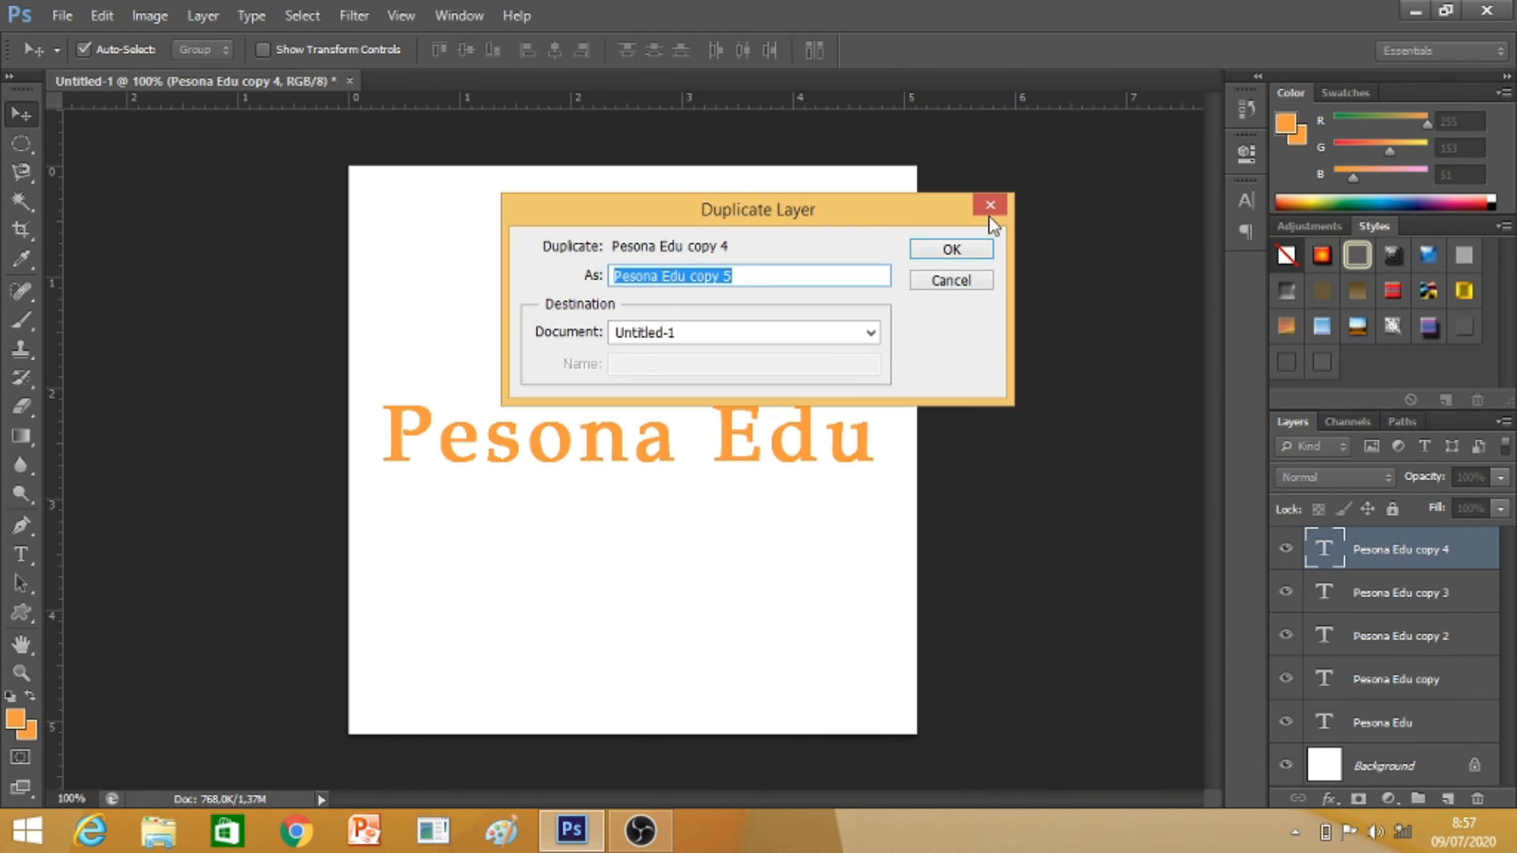
click(954, 251)
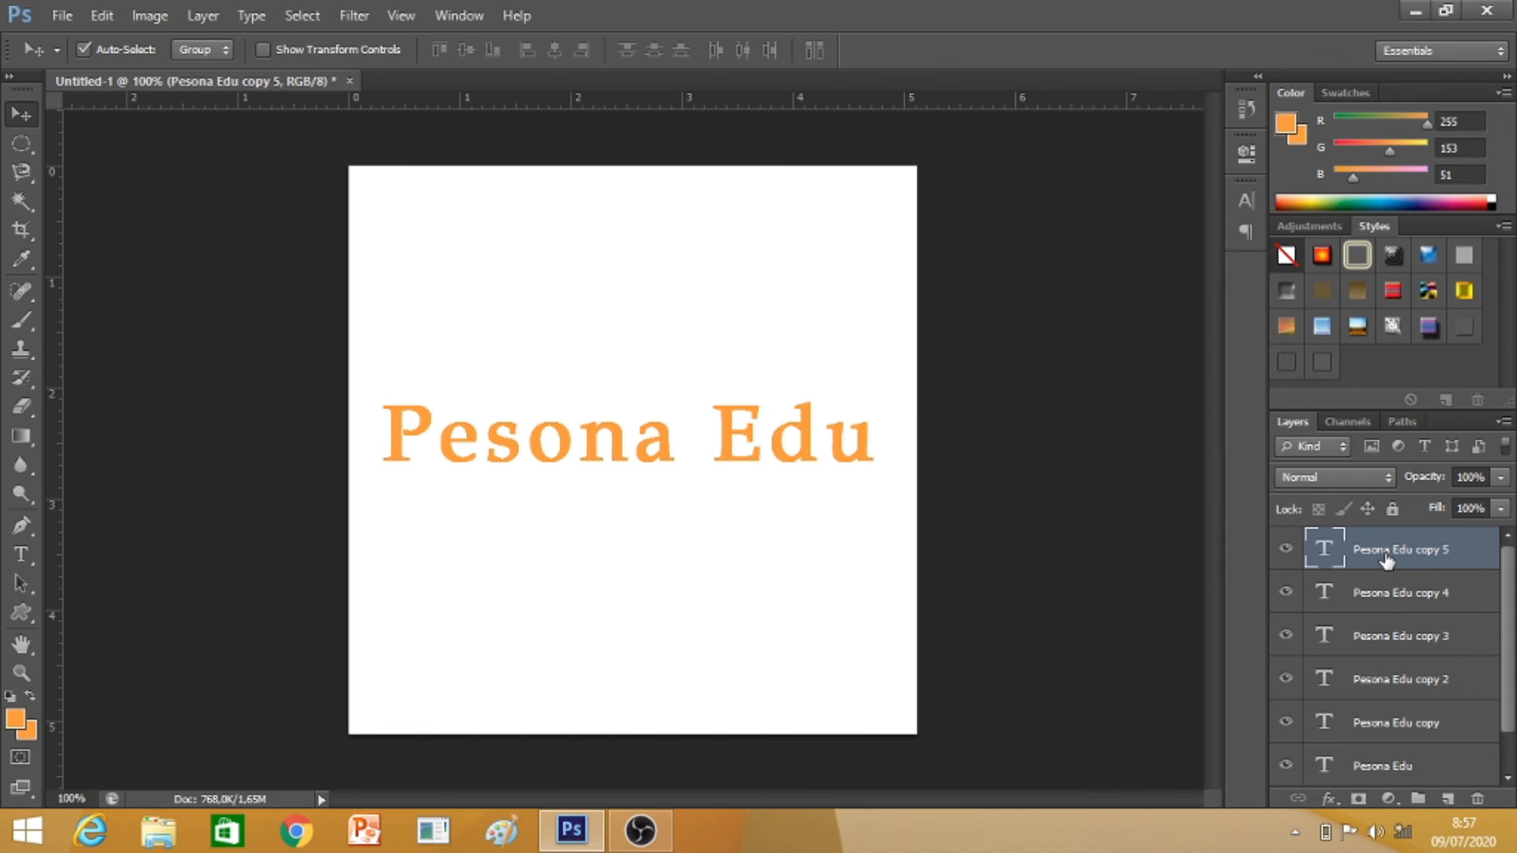
right_click(1386, 557)
click(1236, 154)
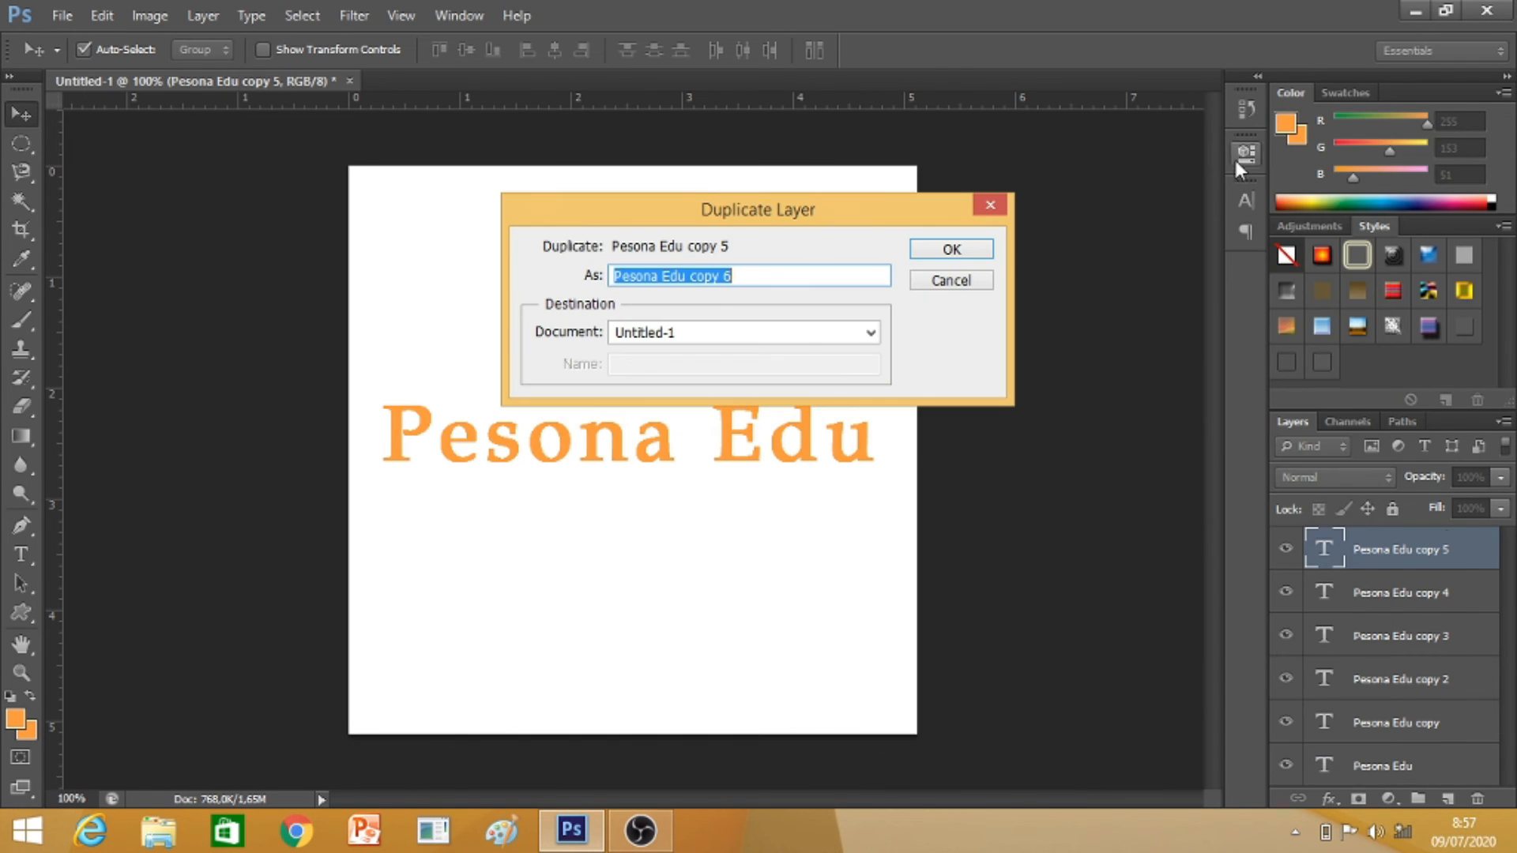
click(947, 251)
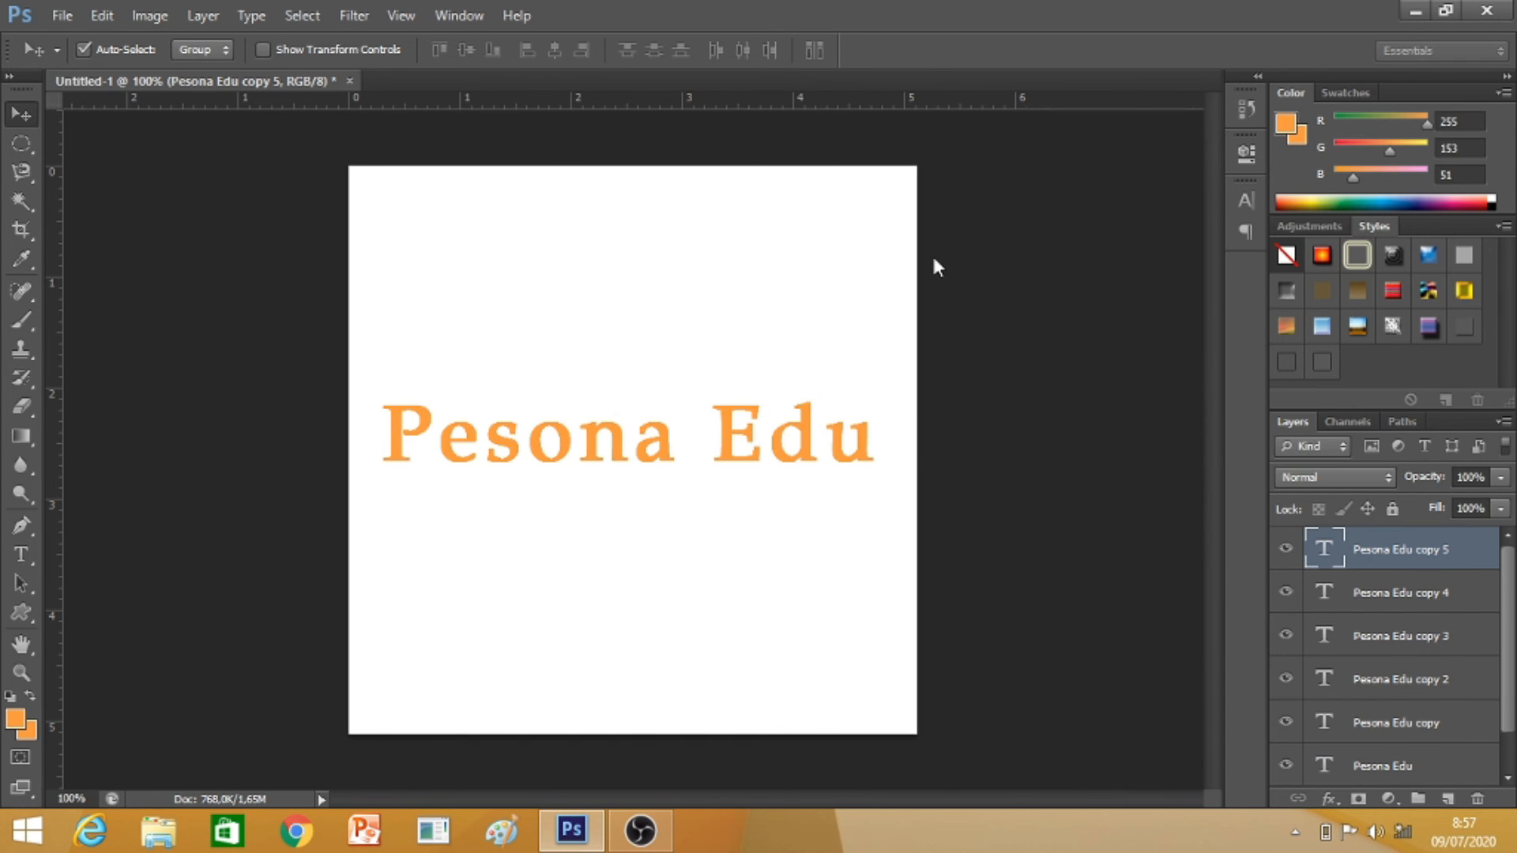
- Recolor the text of the original Pesona Edu layer, just above Background, to dark brown 663300
mouse_move(1509, 648)
mouse_down()
mouse_move(1510, 672)
mouse_move(1512, 632)
mouse_up()
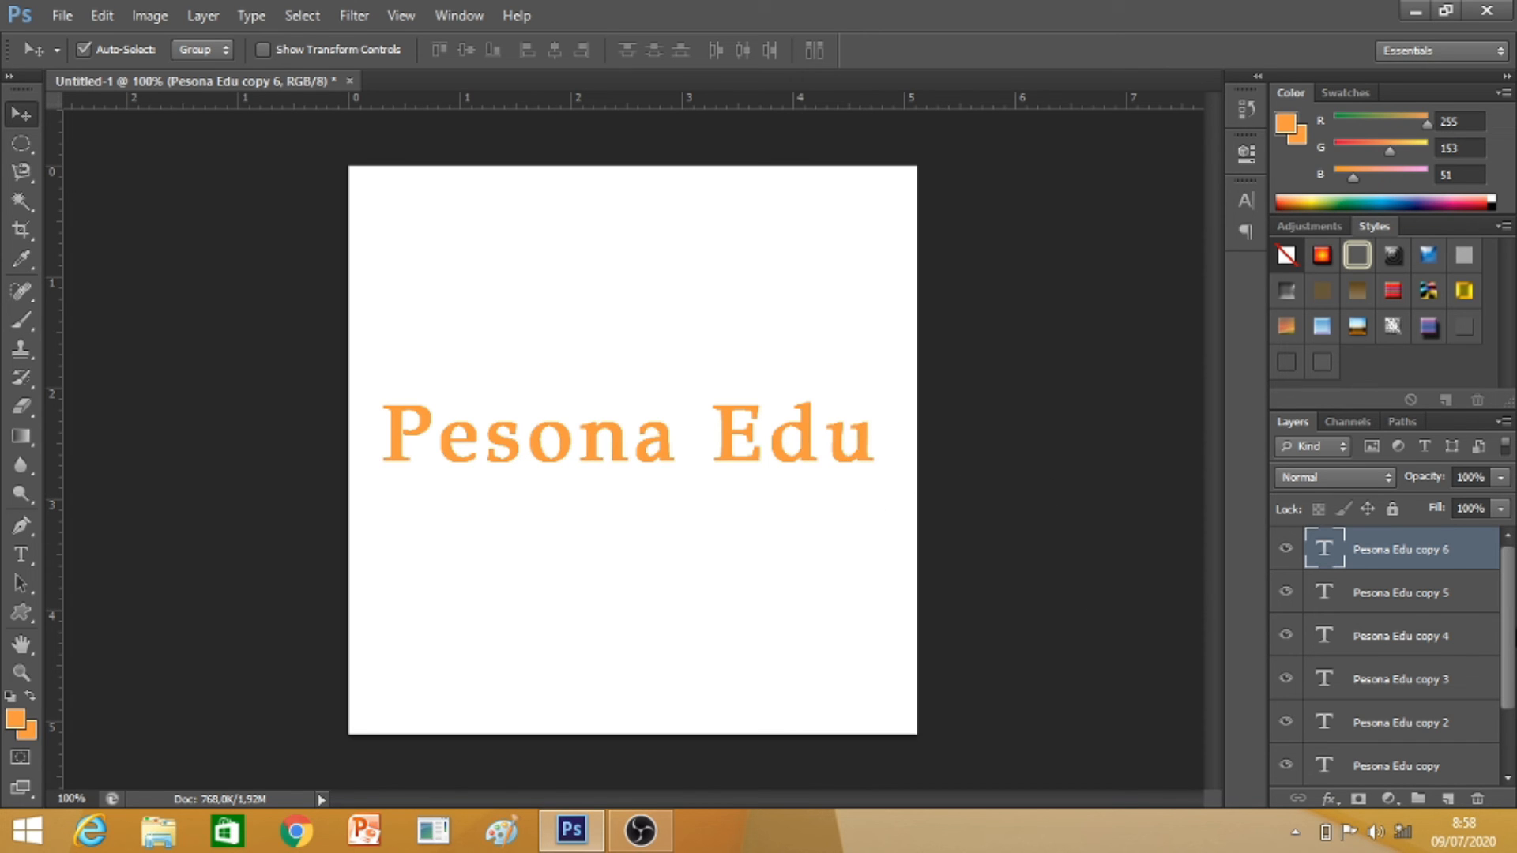
drag(1510, 638, 1512, 698)
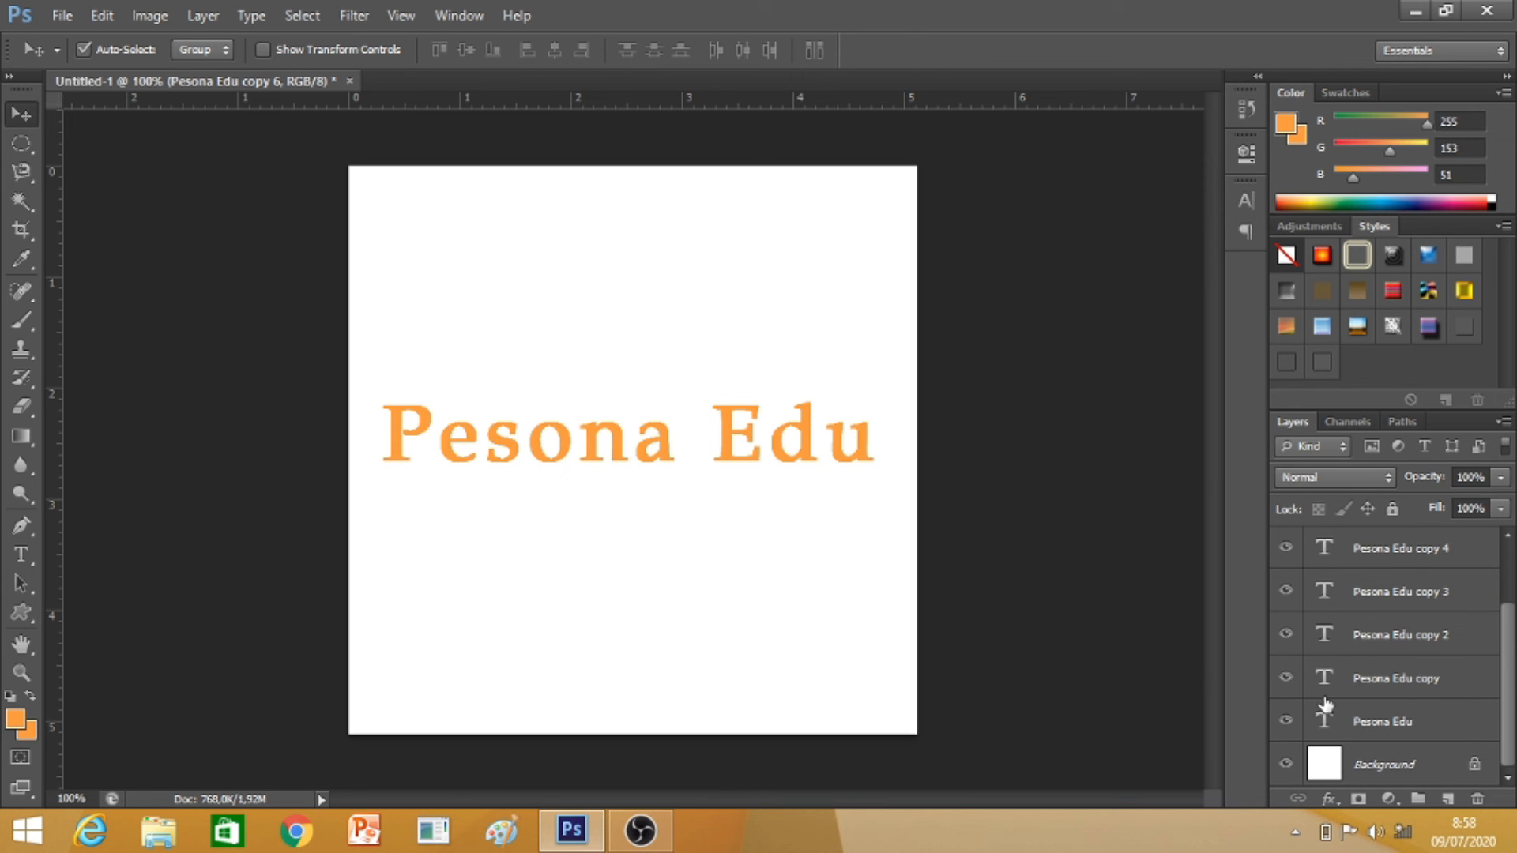
drag(1513, 686, 1515, 720)
drag(1515, 700, 1514, 649)
click(1352, 727)
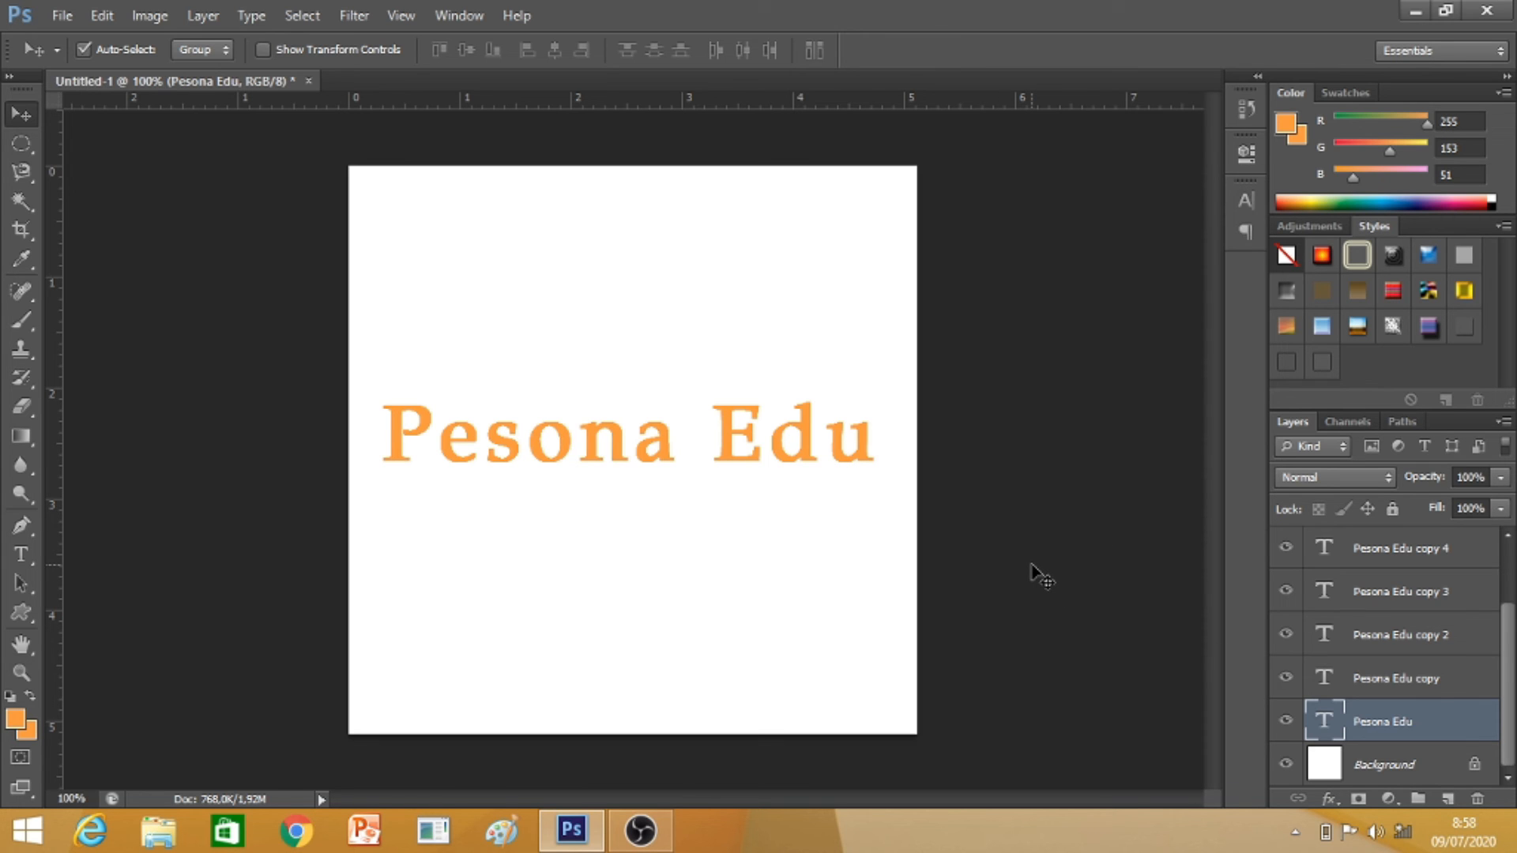
double_click(1323, 725)
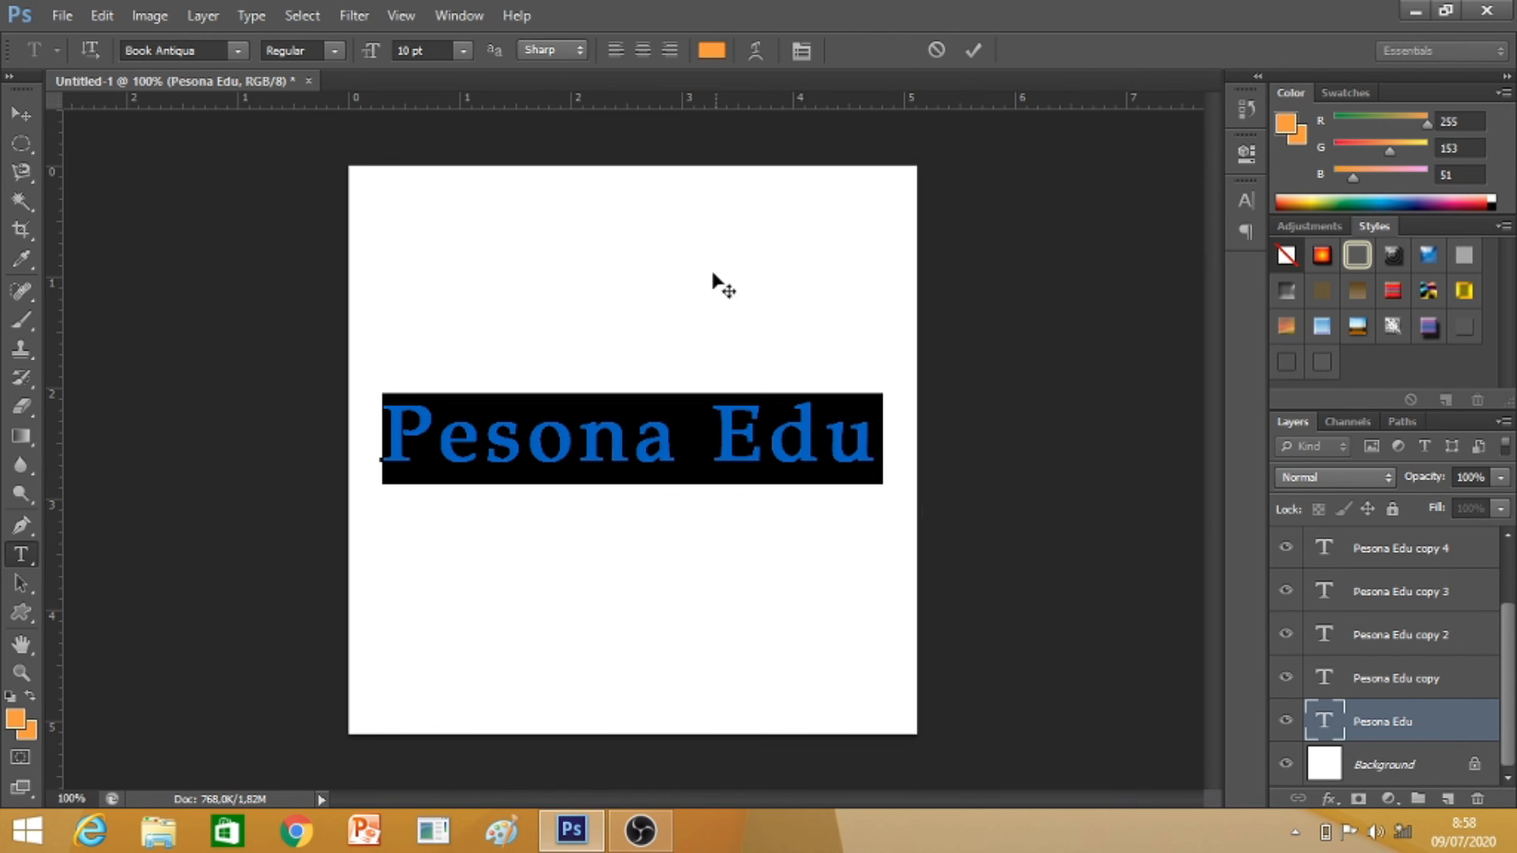
click(712, 51)
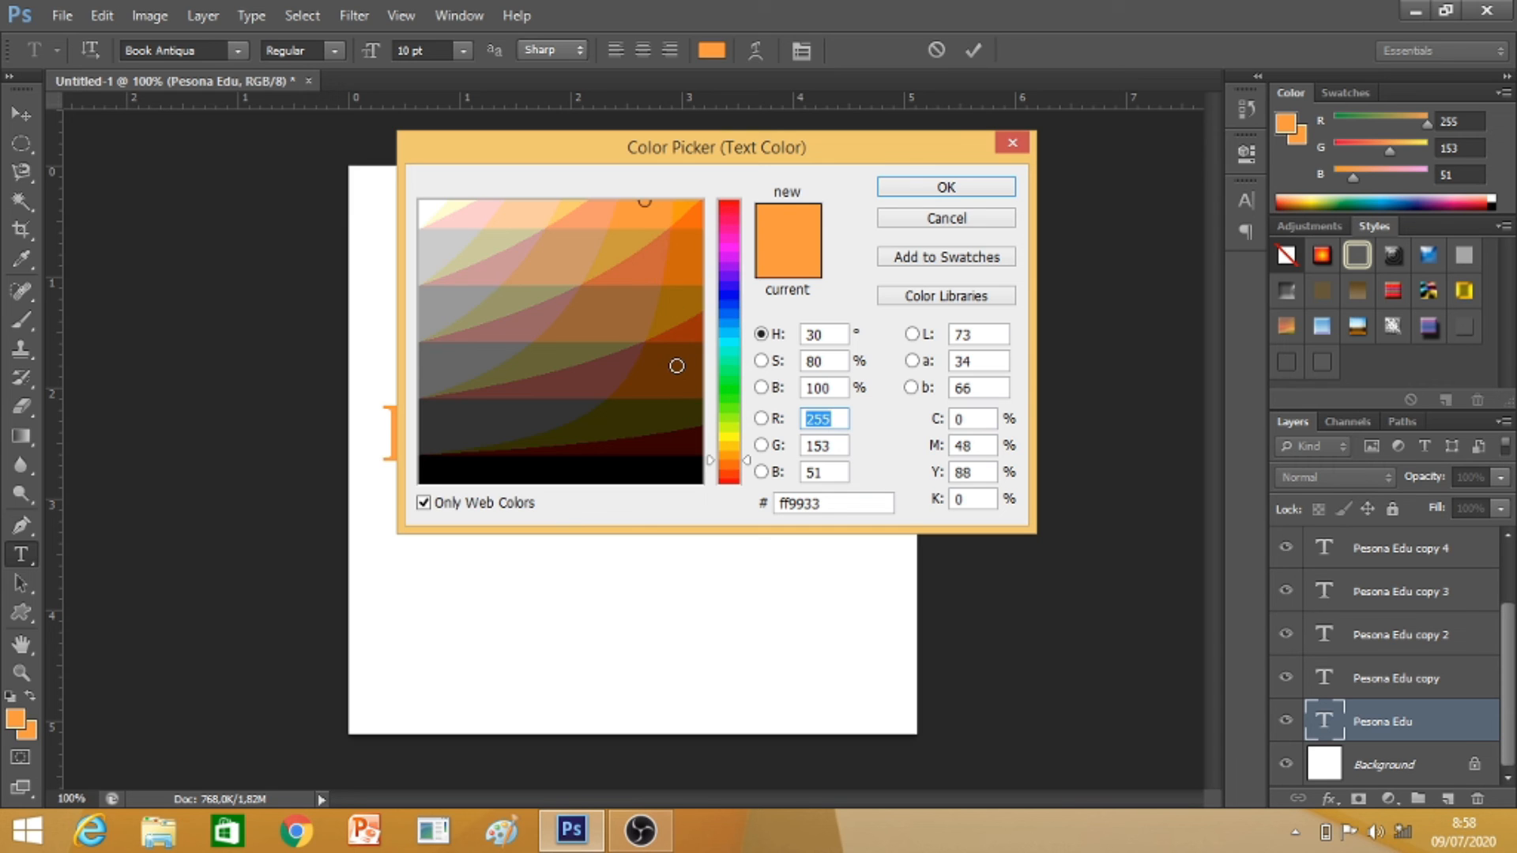
click(676, 363)
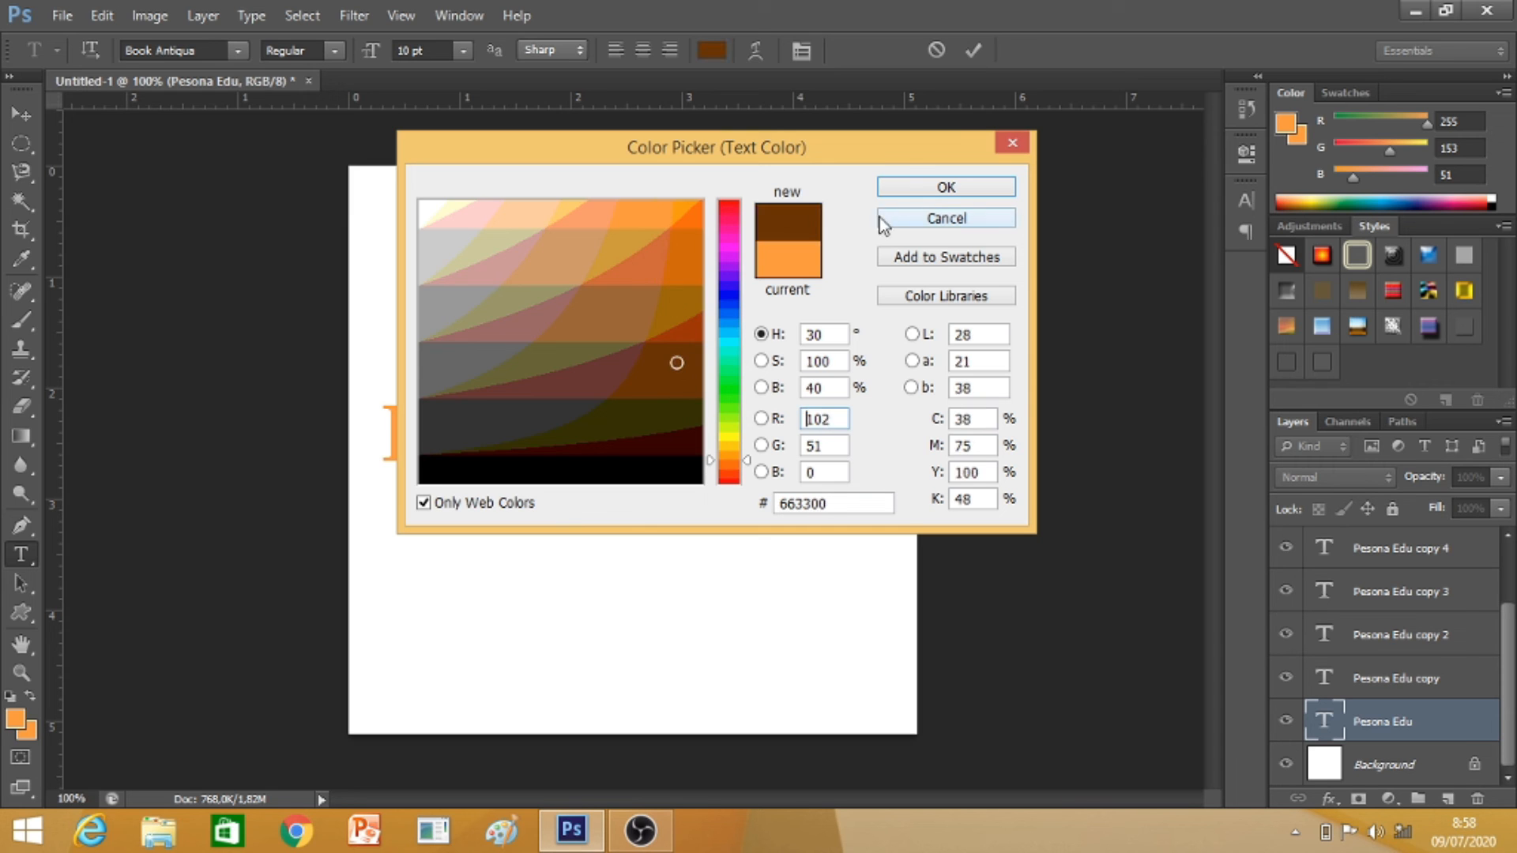
click(924, 192)
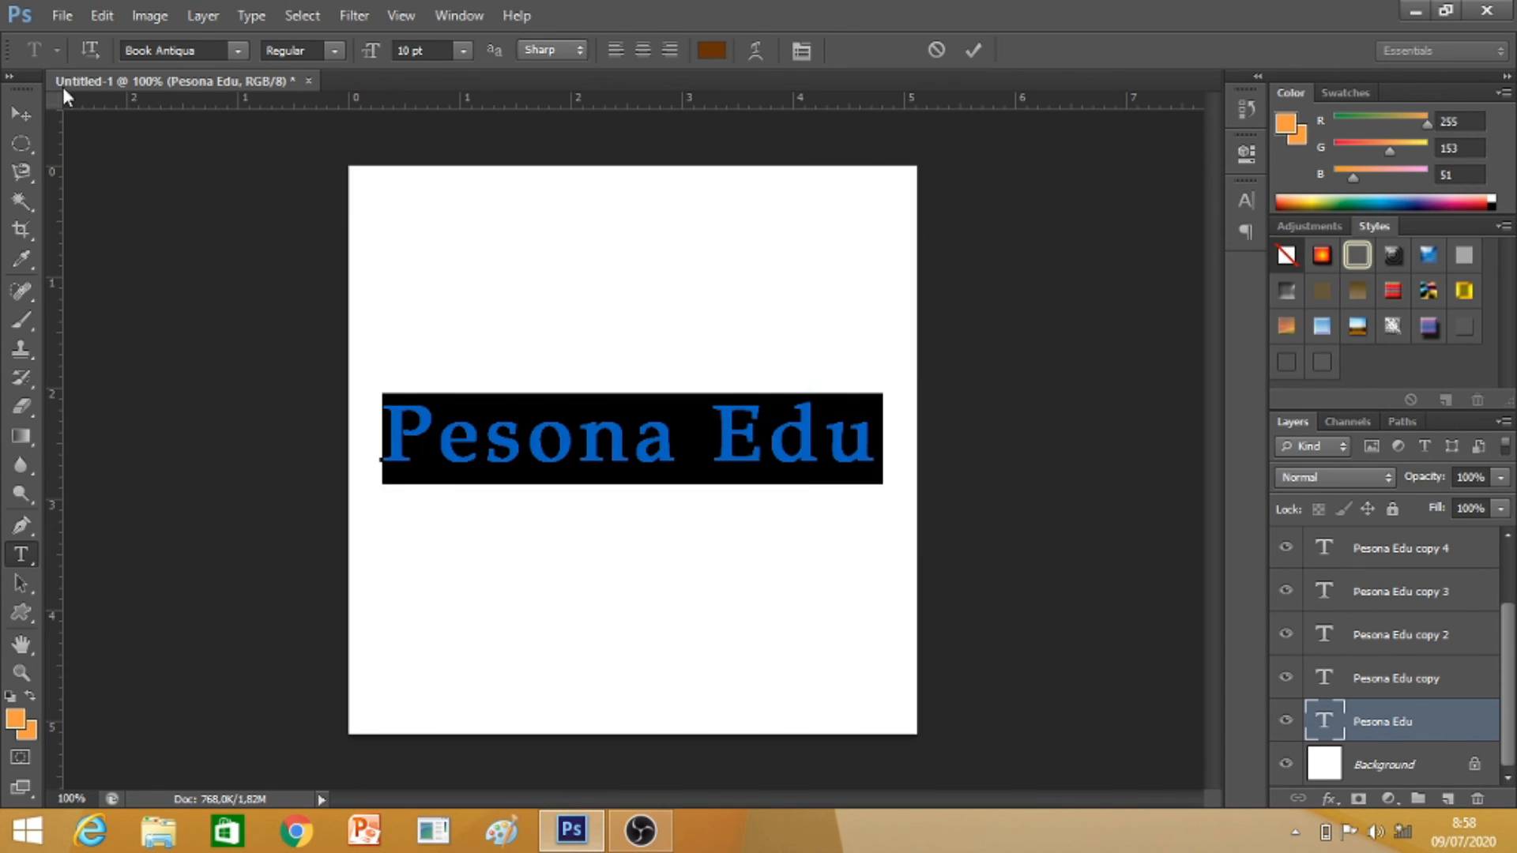
click(30, 109)
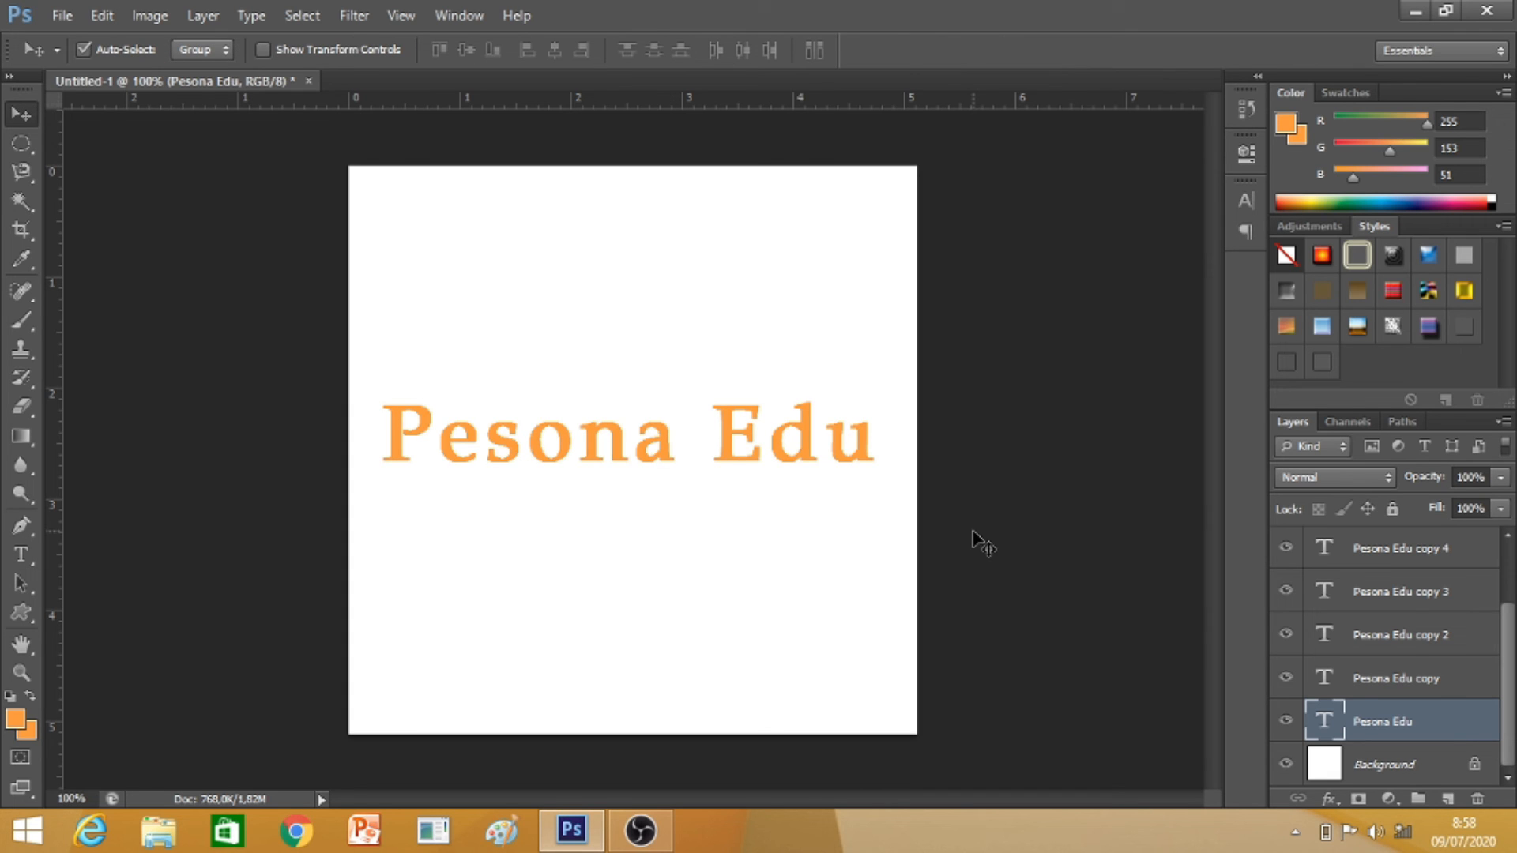
- Recolor the text of the Pesona Edu copy layer to a medium golden brown, lighter than the original layer's dark brown
click(1384, 684)
double_click(1324, 678)
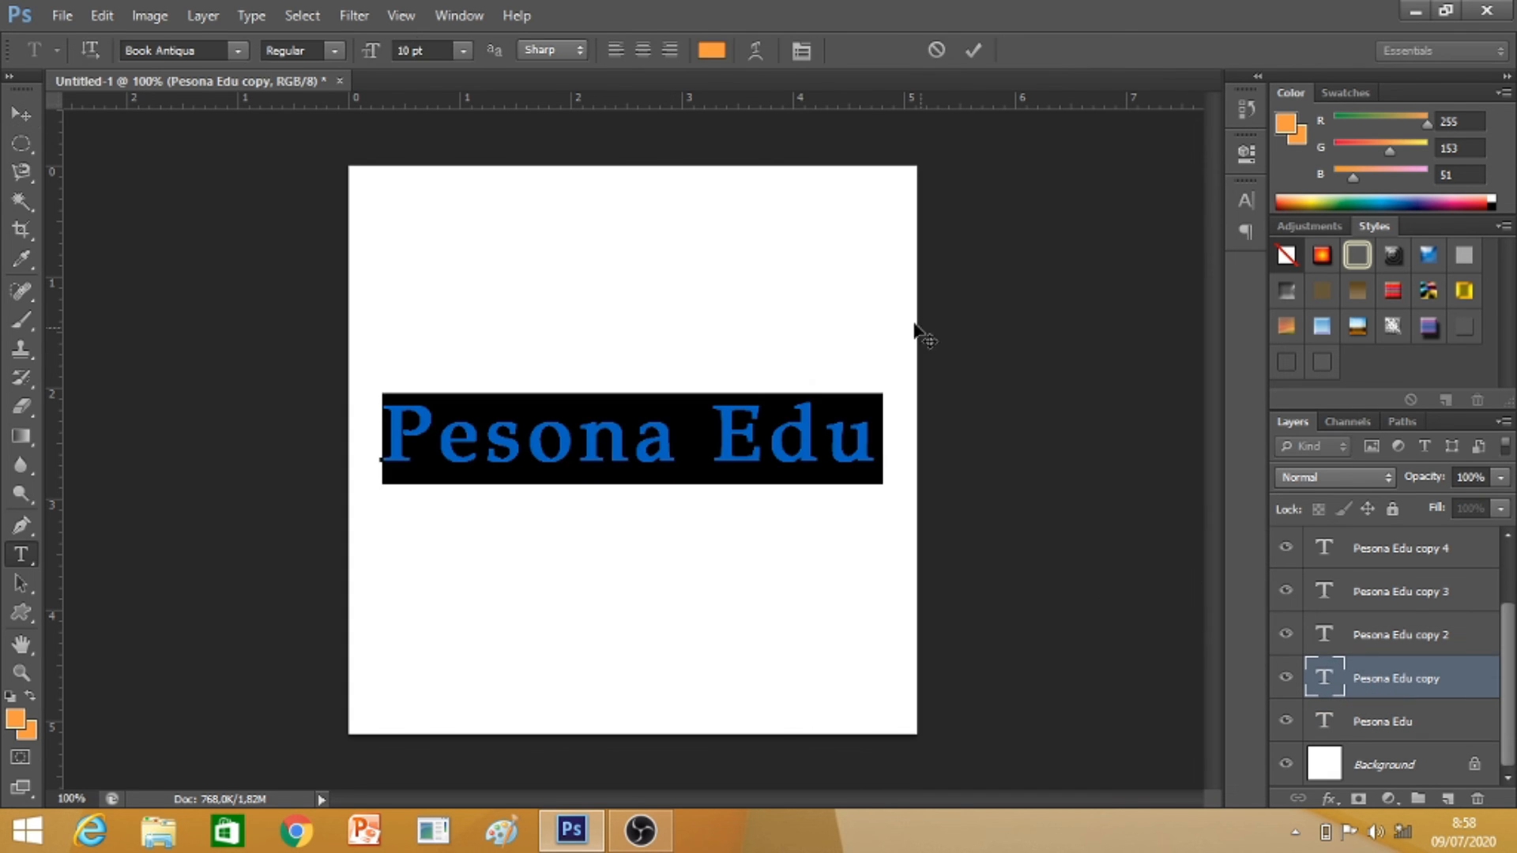
click(711, 49)
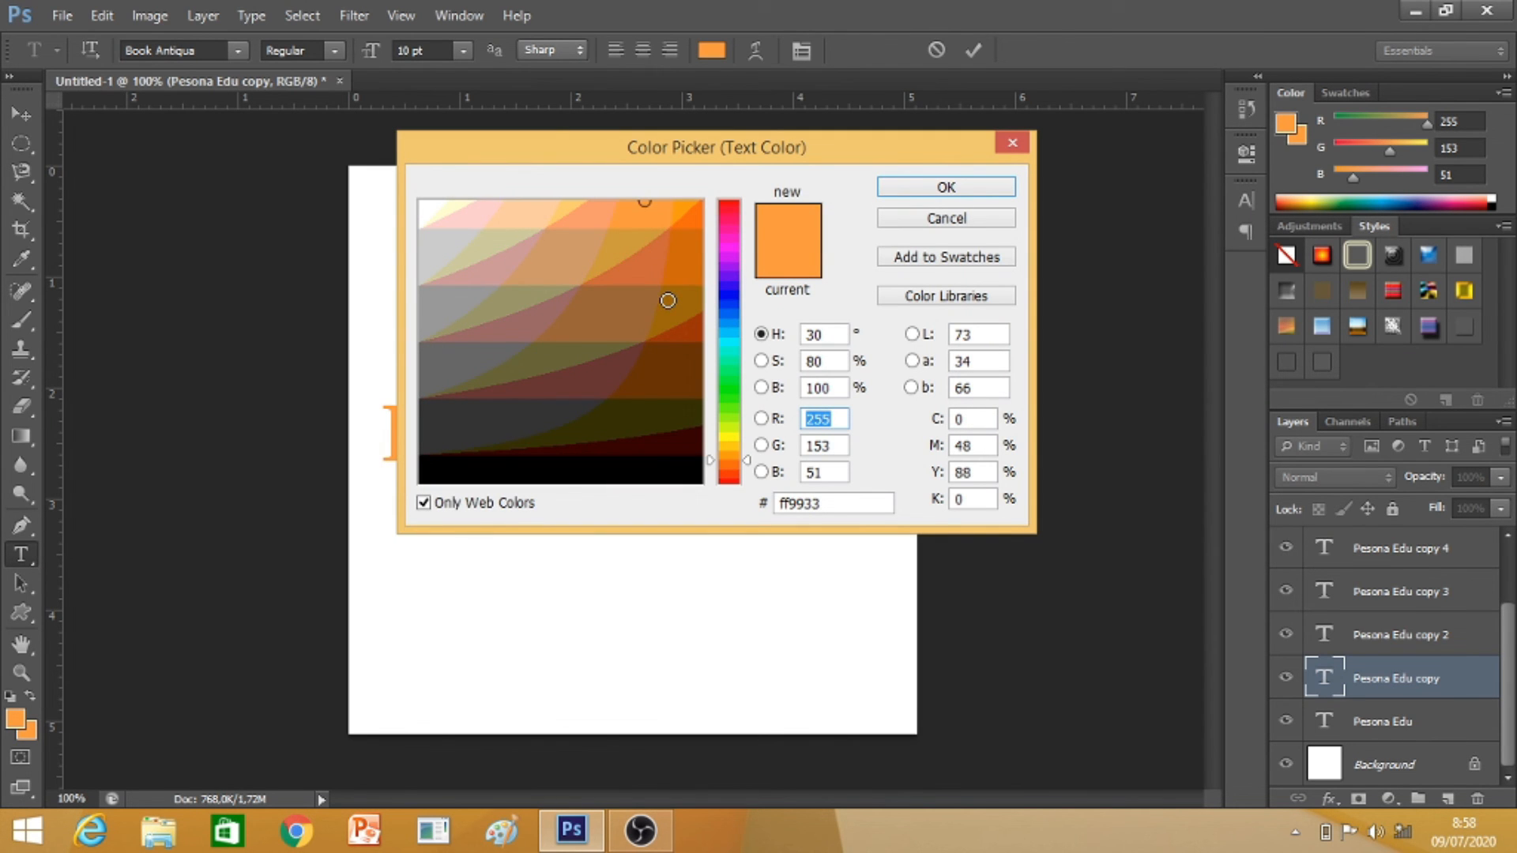
click(667, 300)
click(946, 187)
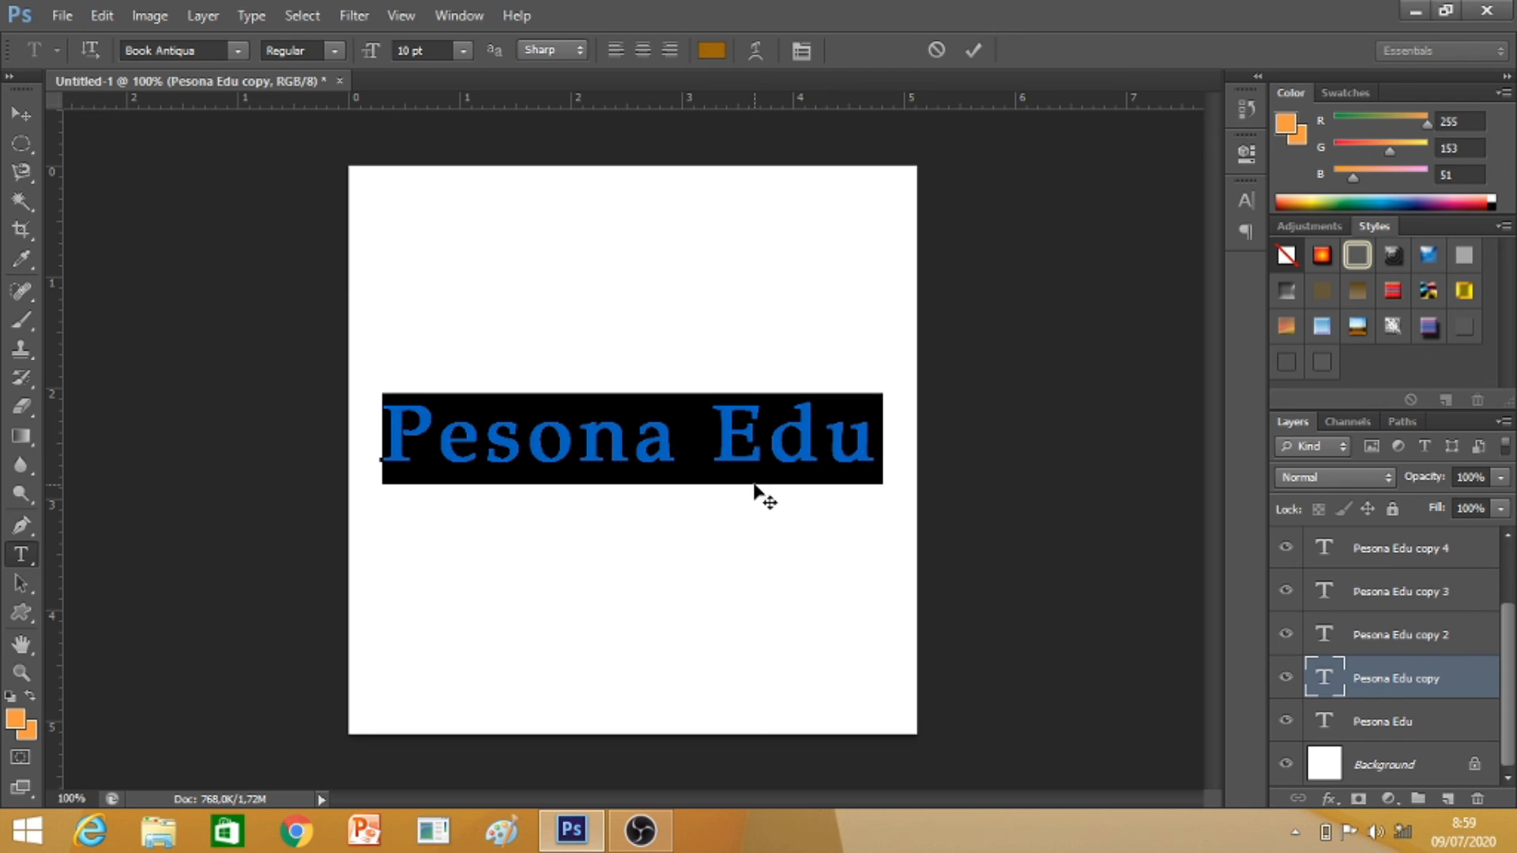
click(21, 114)
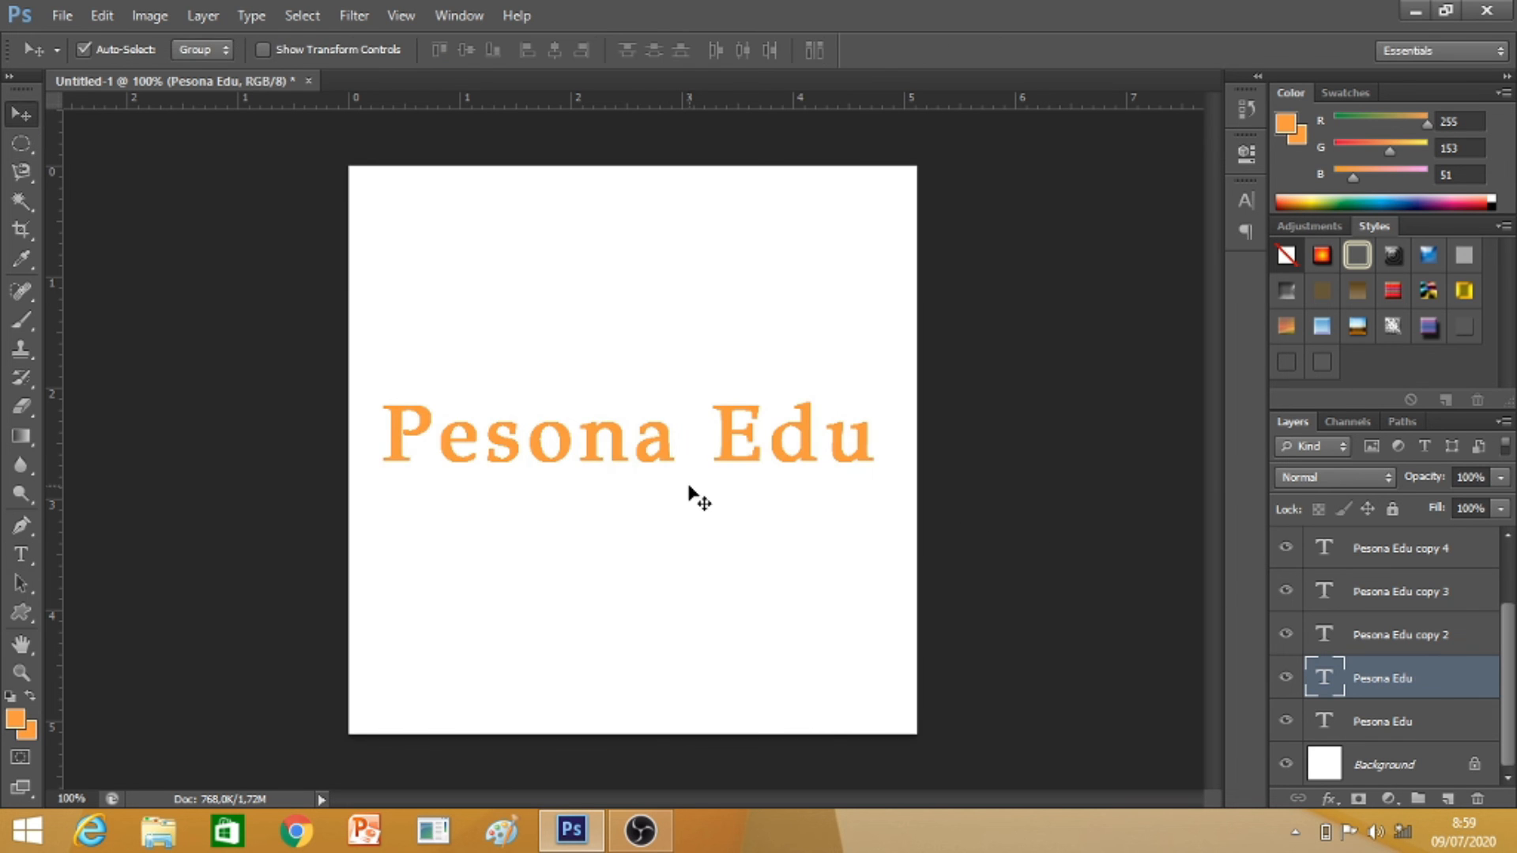
- Recolor the text of the Pesona Edu copy 2 layer to a golden brown
double_click(1327, 640)
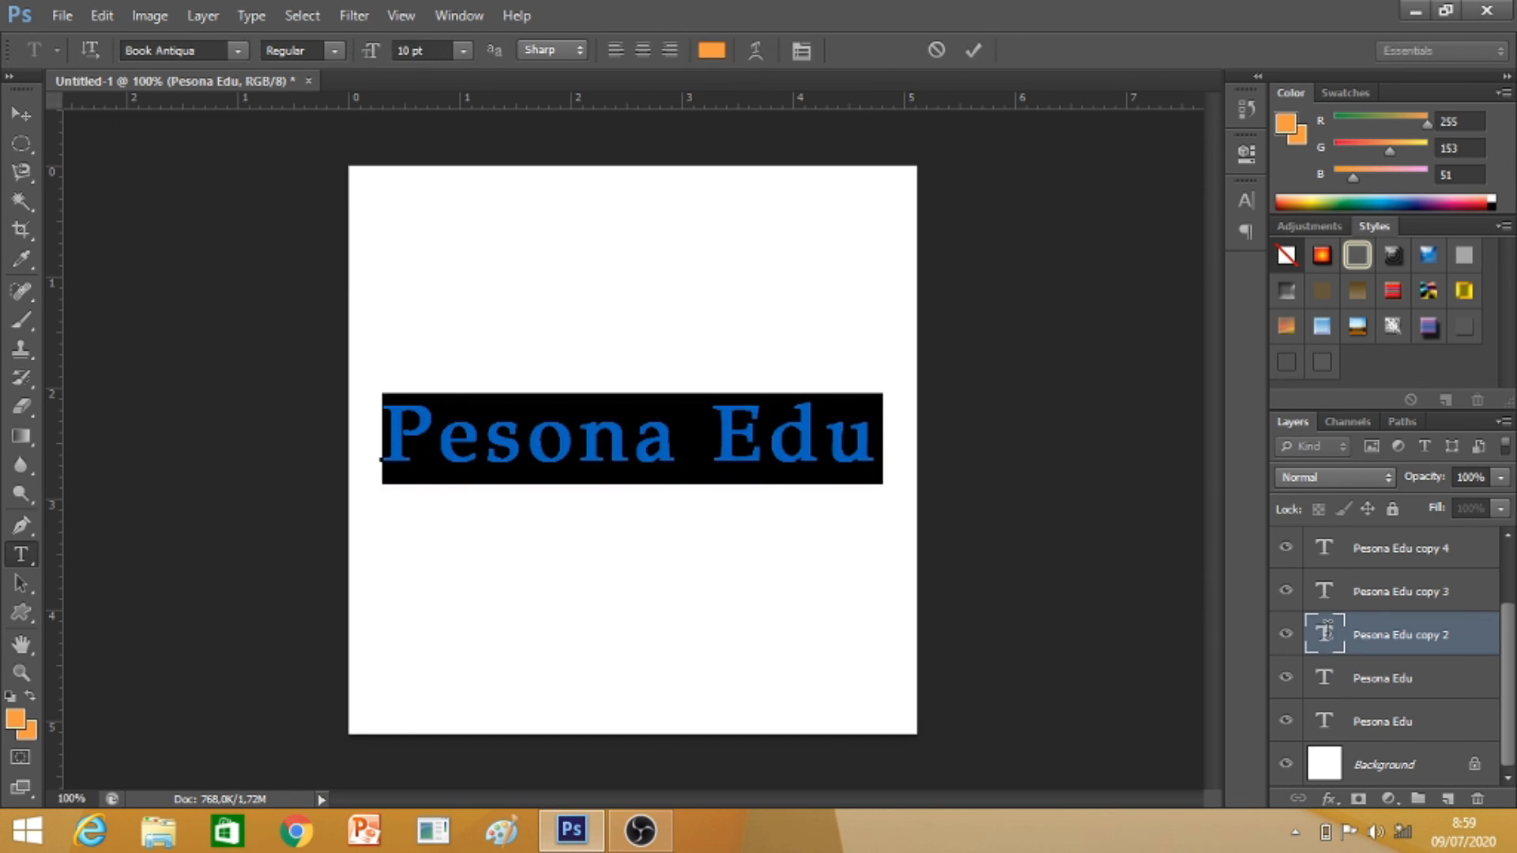
click(709, 50)
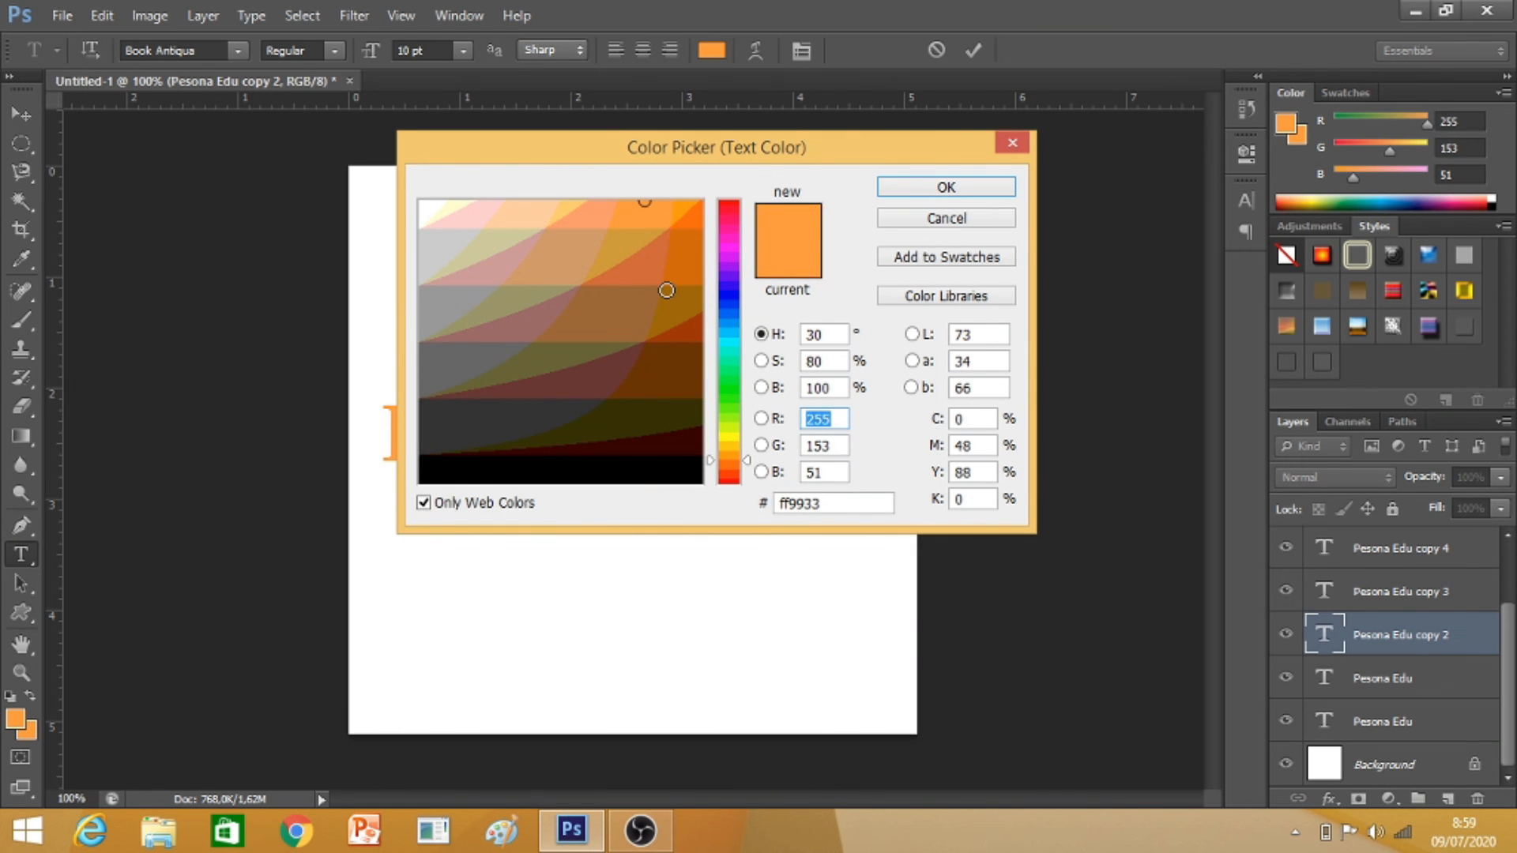
click(667, 290)
click(934, 190)
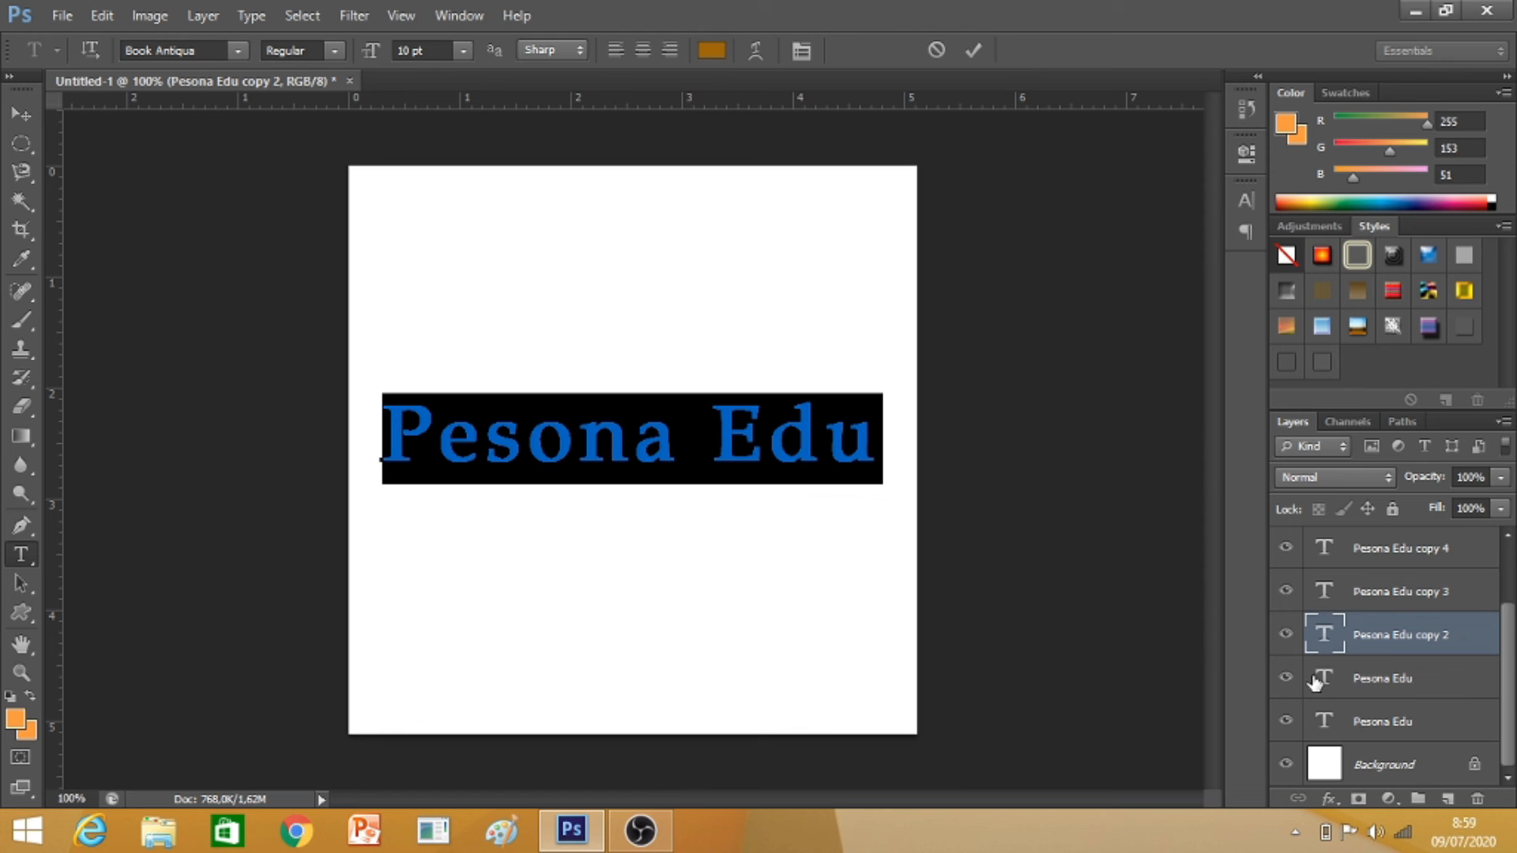
- Recolor the text of the Pesona Edu copy 3 layer to a saturated dark orange
double_click(1324, 593)
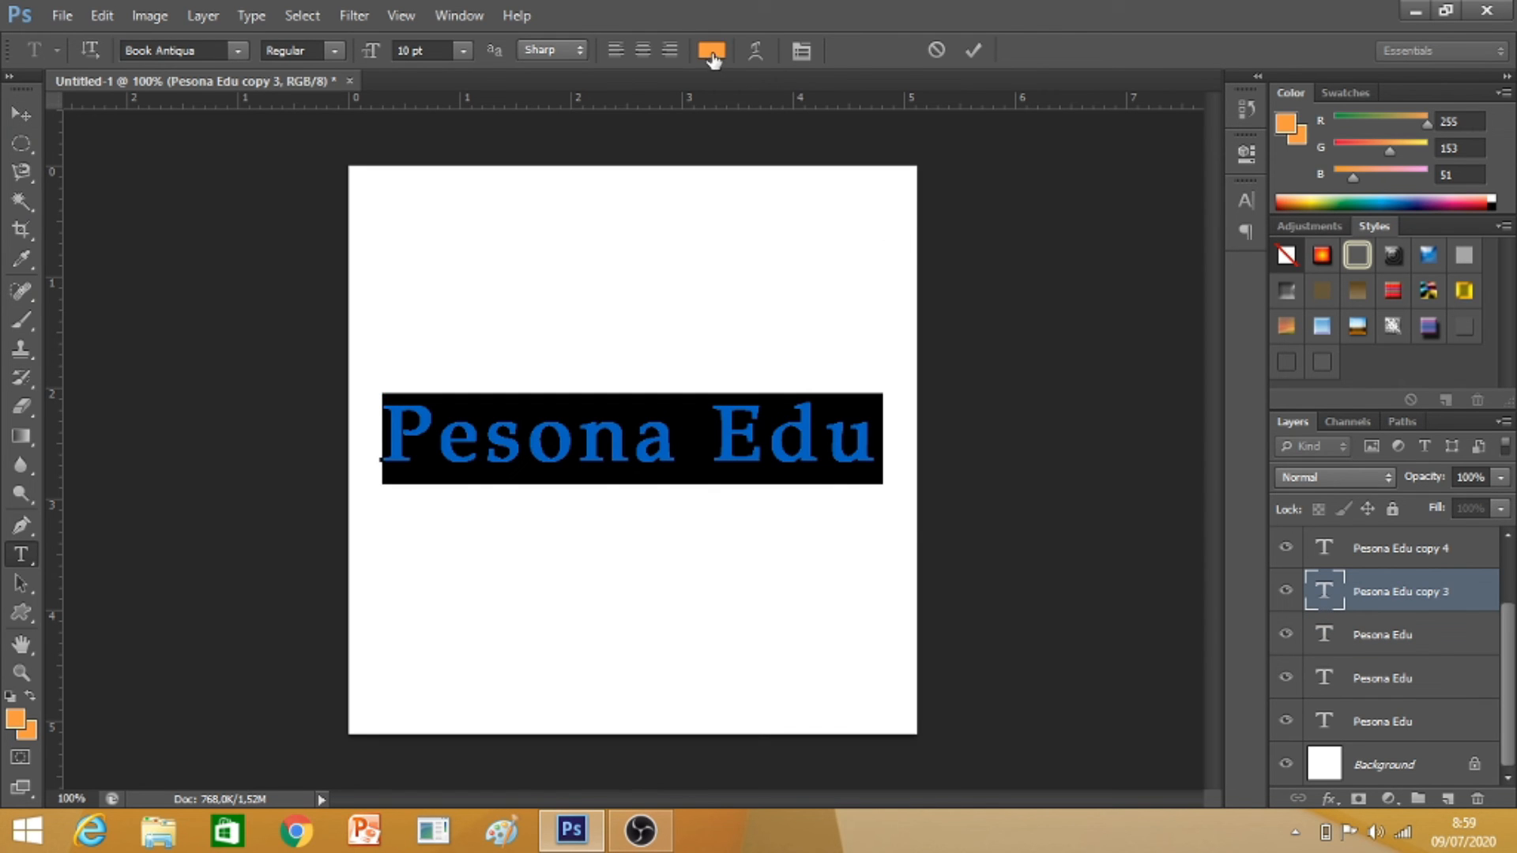
click(712, 52)
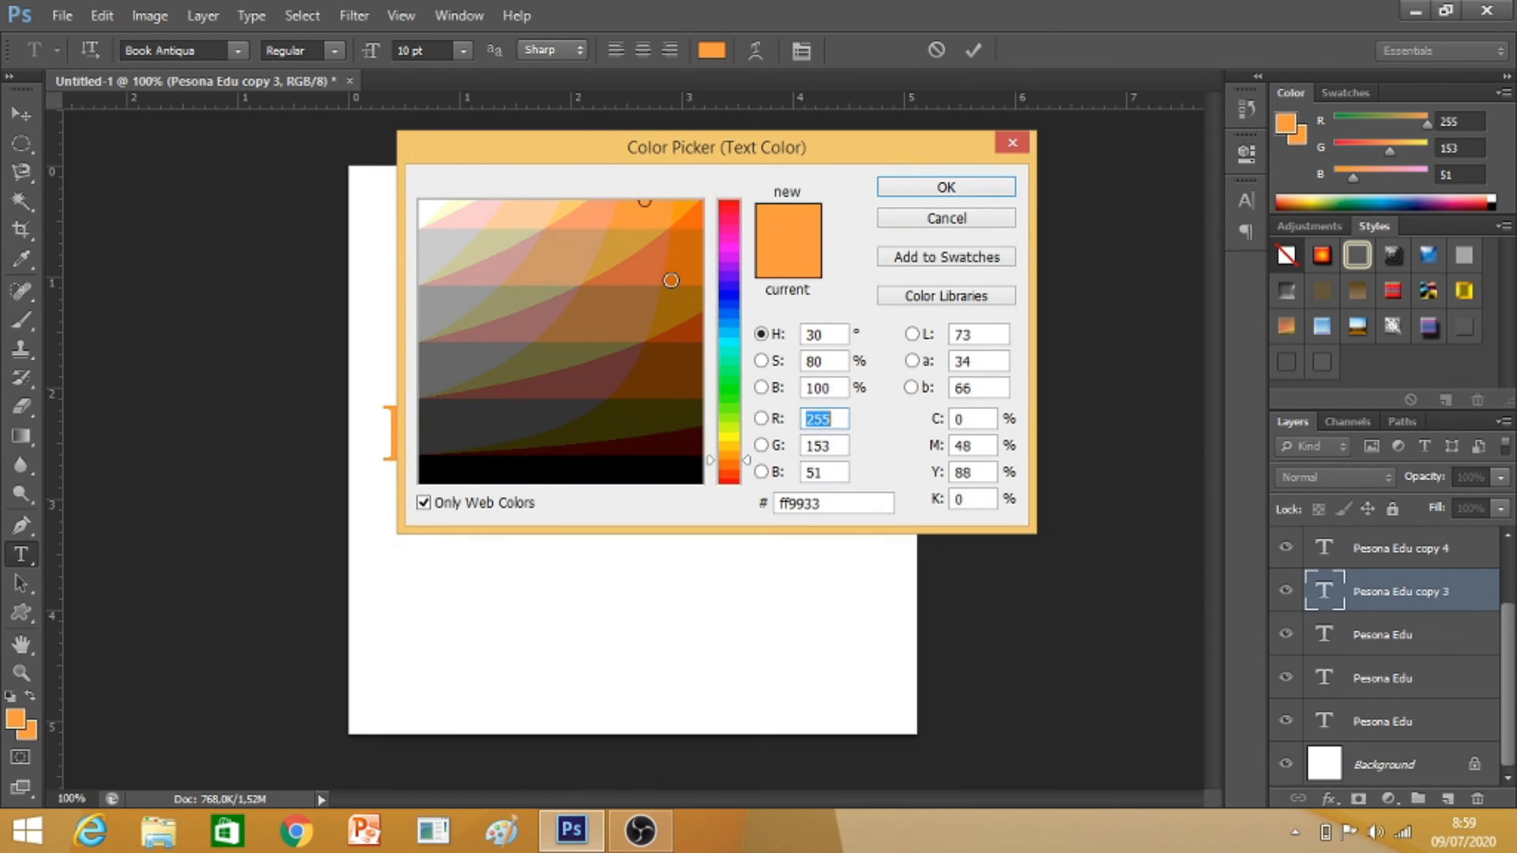
click(671, 280)
click(956, 191)
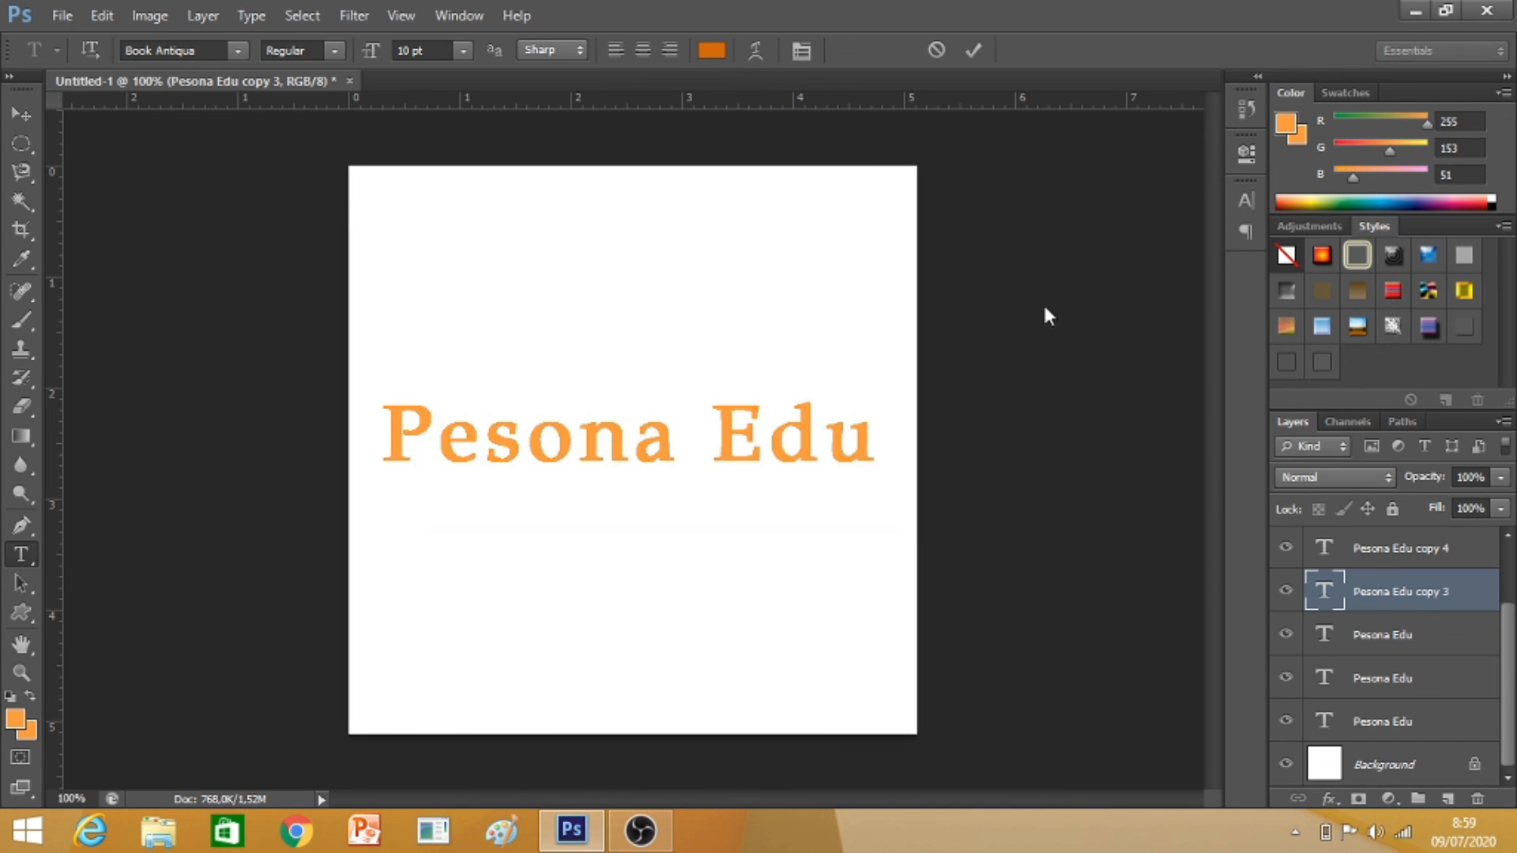
- Recolor the text of the Pesona Edu copy 4 layer to a muted reddish orange
drag(1510, 658, 1510, 635)
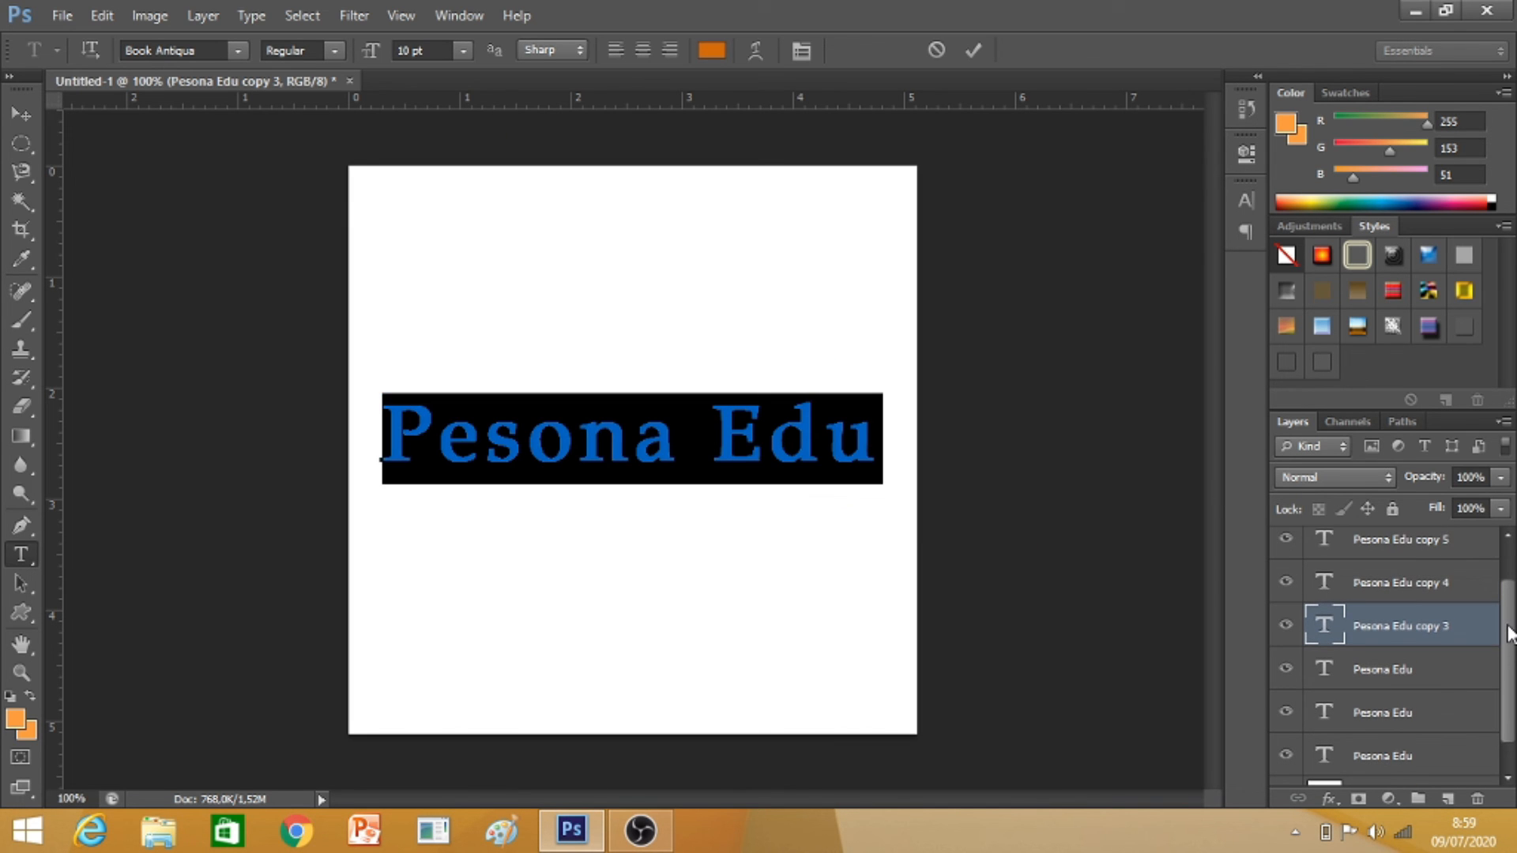
drag(1511, 631, 1510, 598)
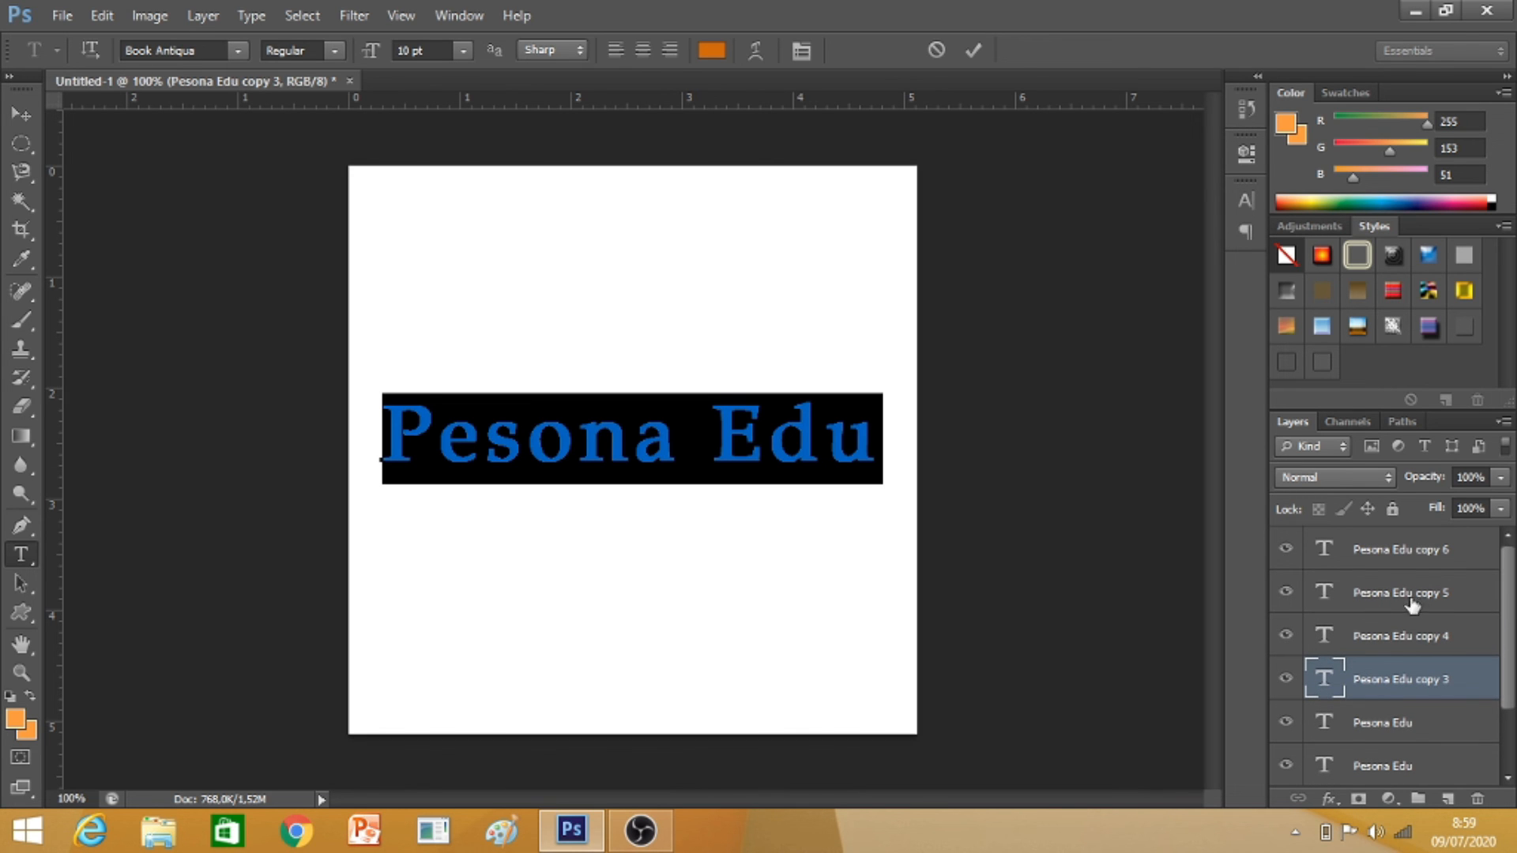
double_click(1327, 634)
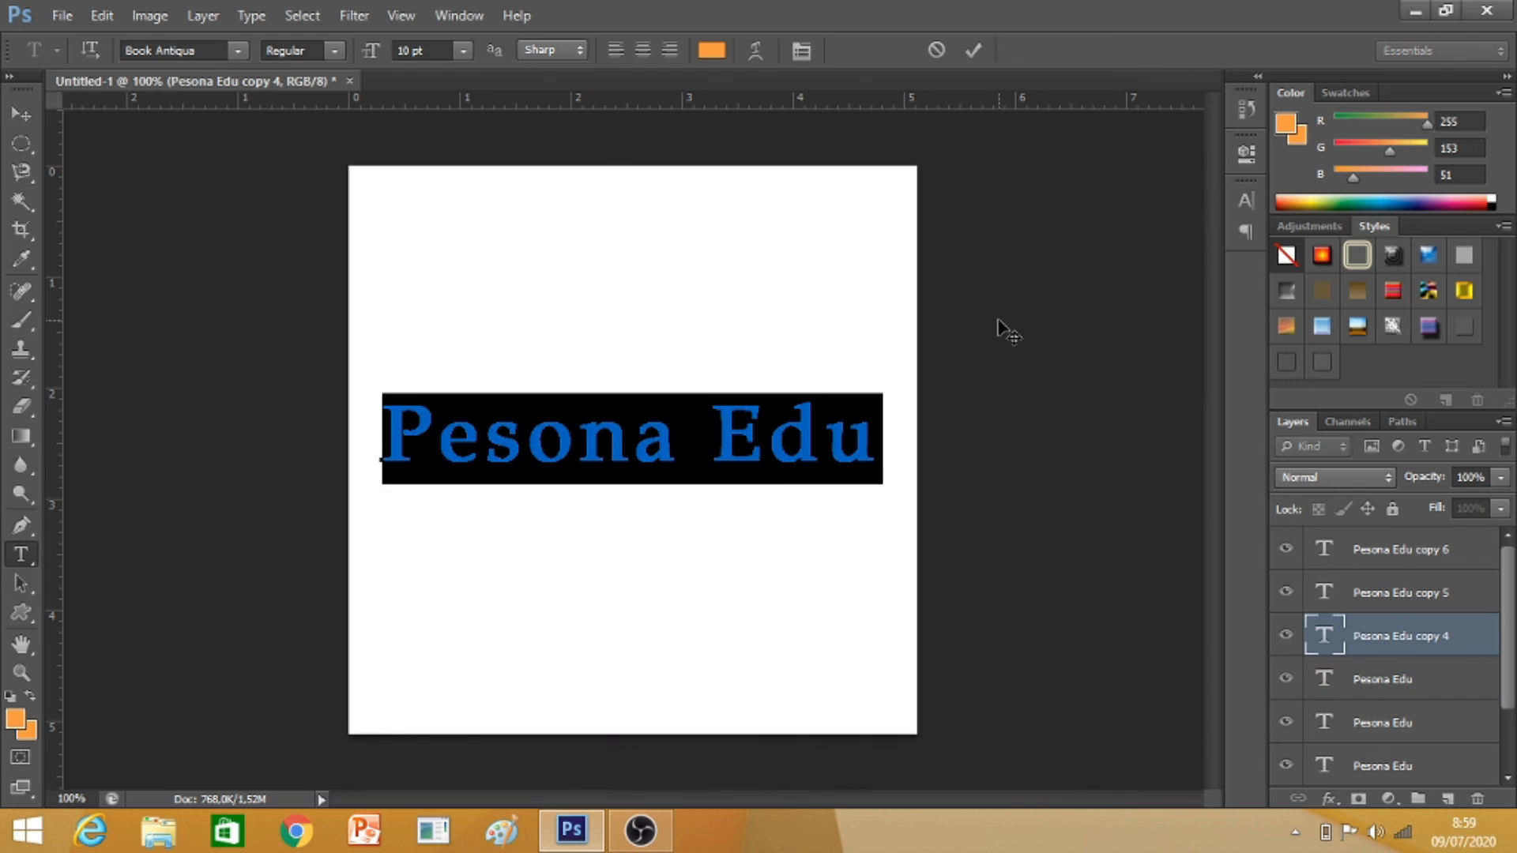
click(713, 51)
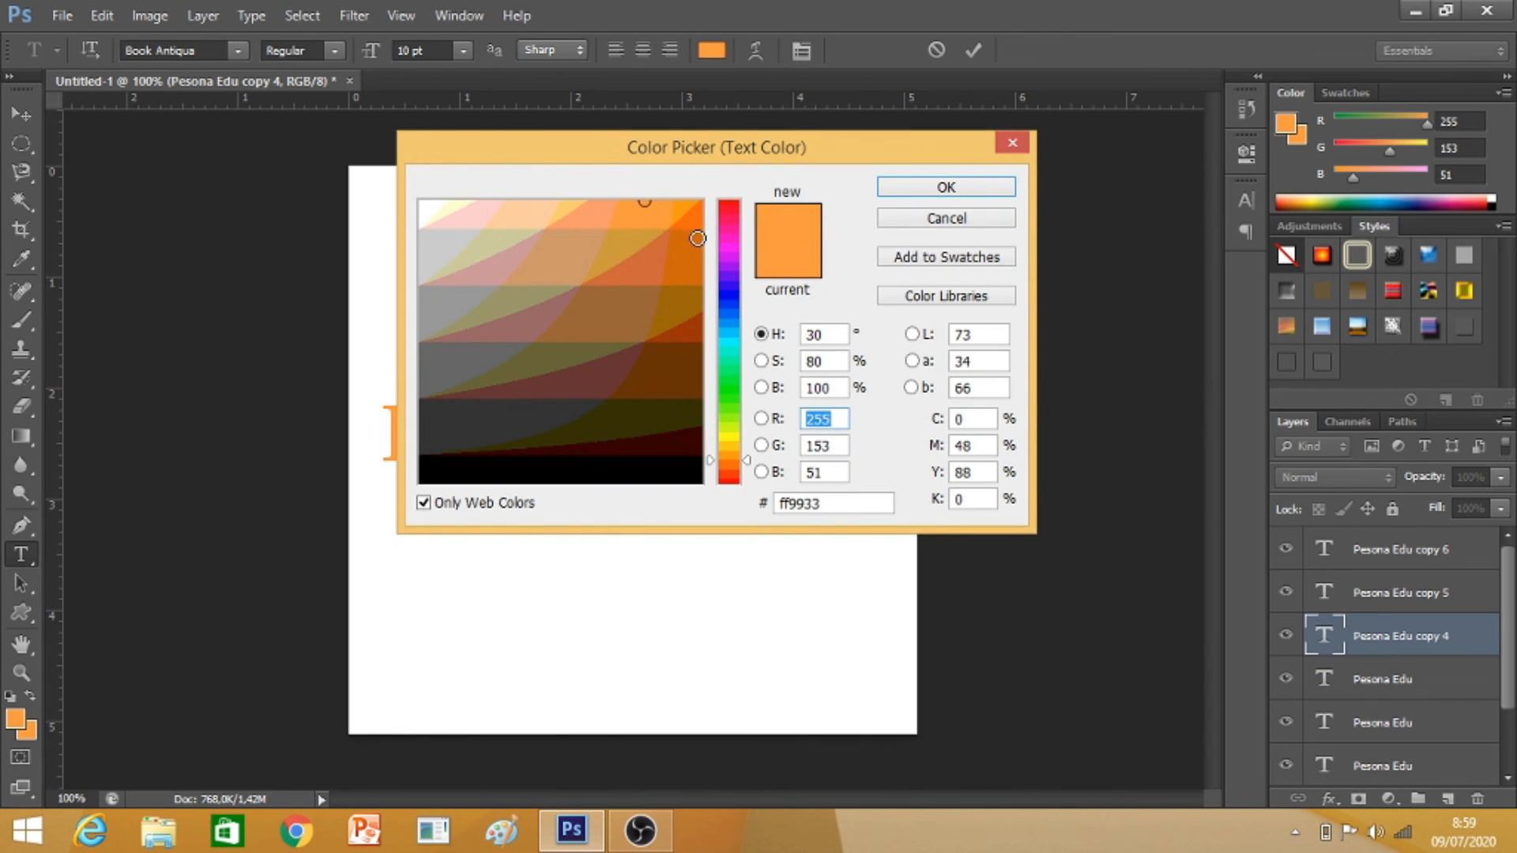
click(661, 260)
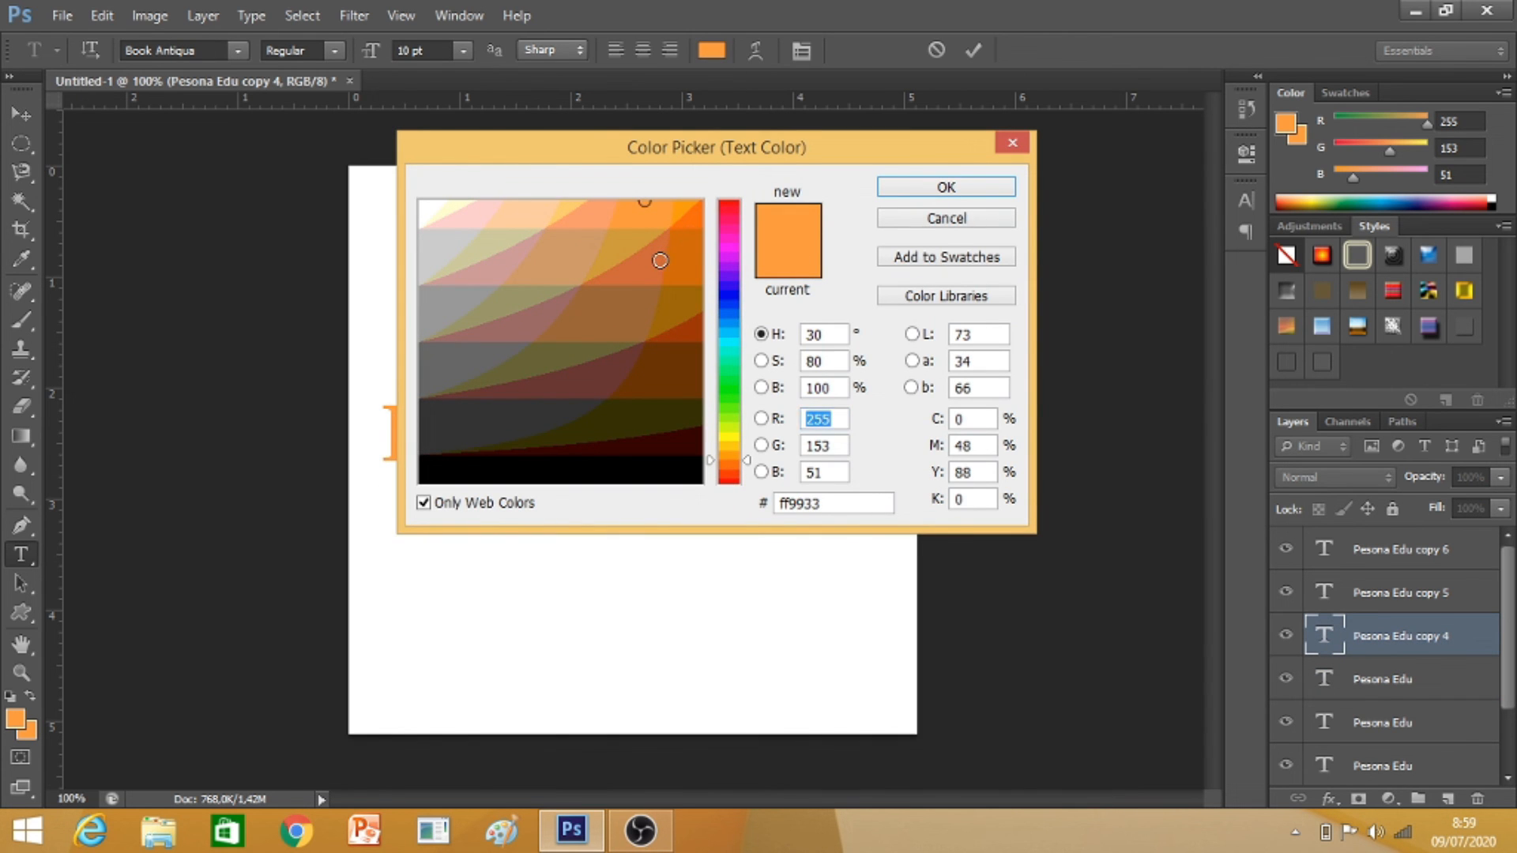
click(936, 188)
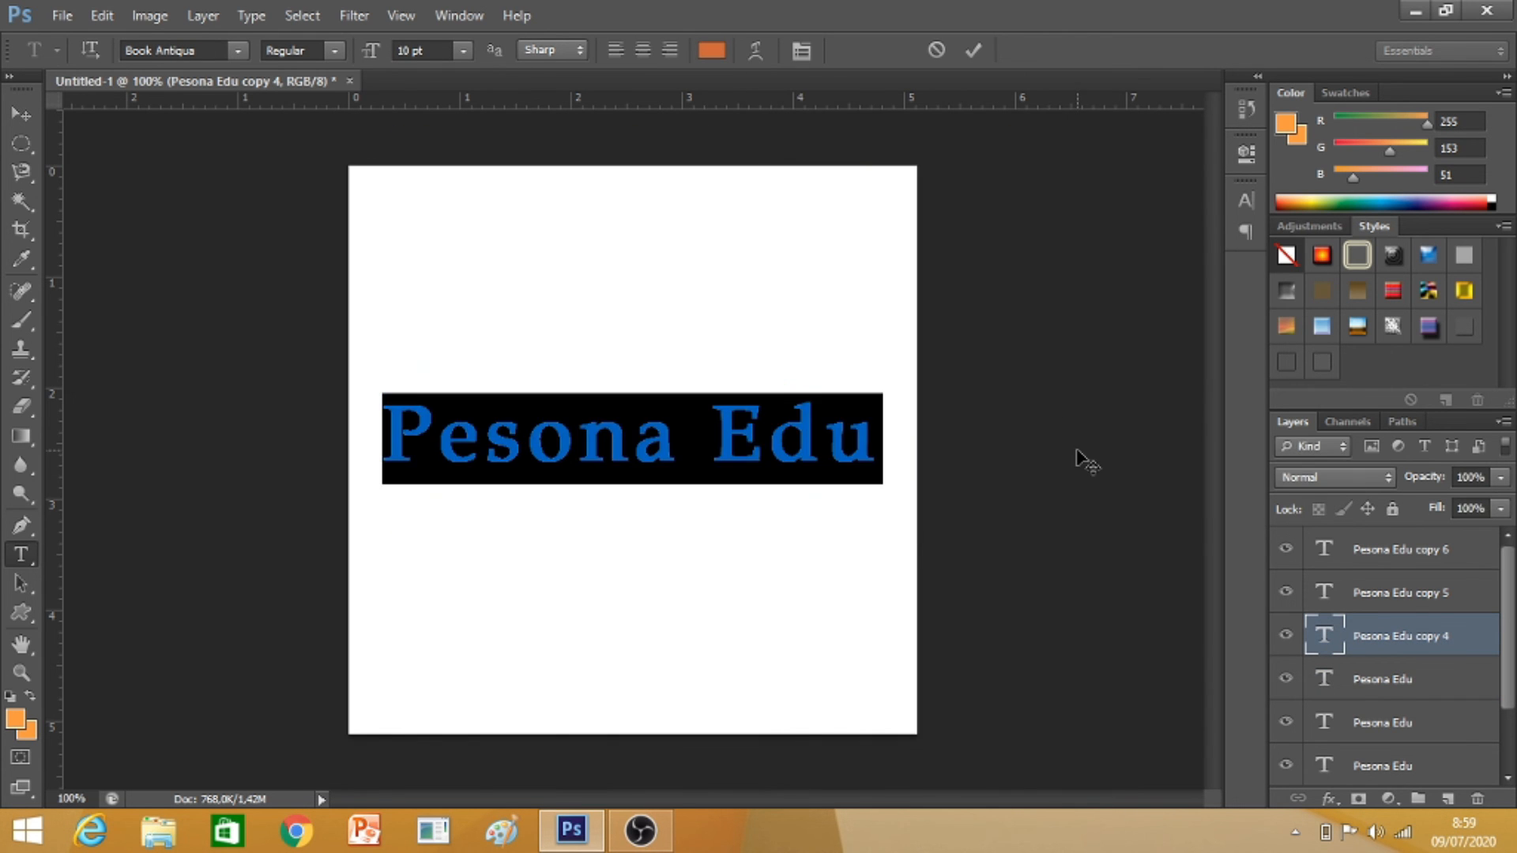
- Recolor the text of the Pesona Edu copy 5 layer to a saturated dark orange and commit the edit
double_click(1321, 594)
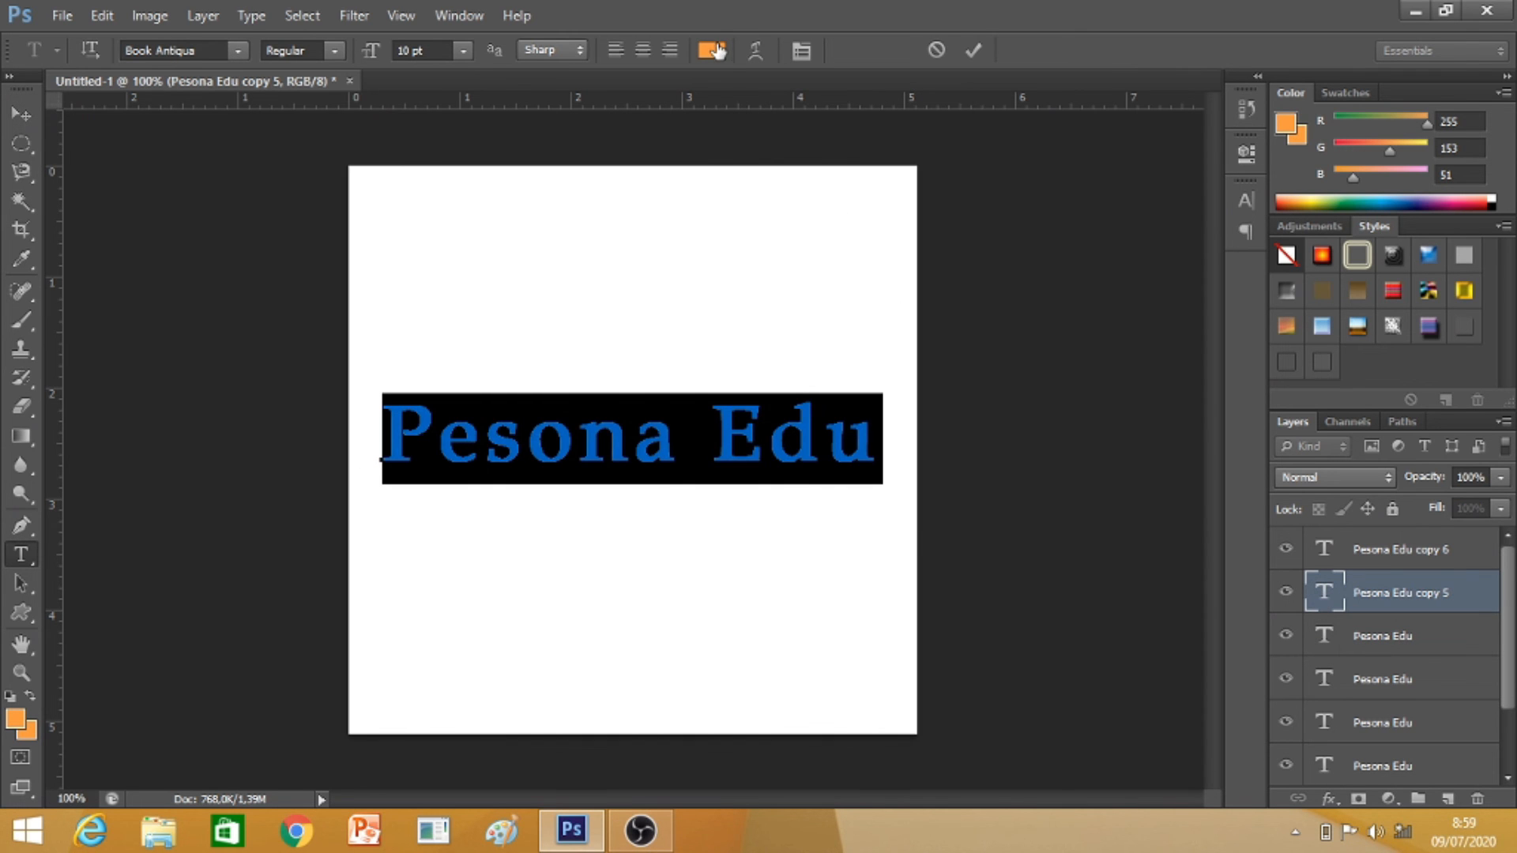
click(713, 50)
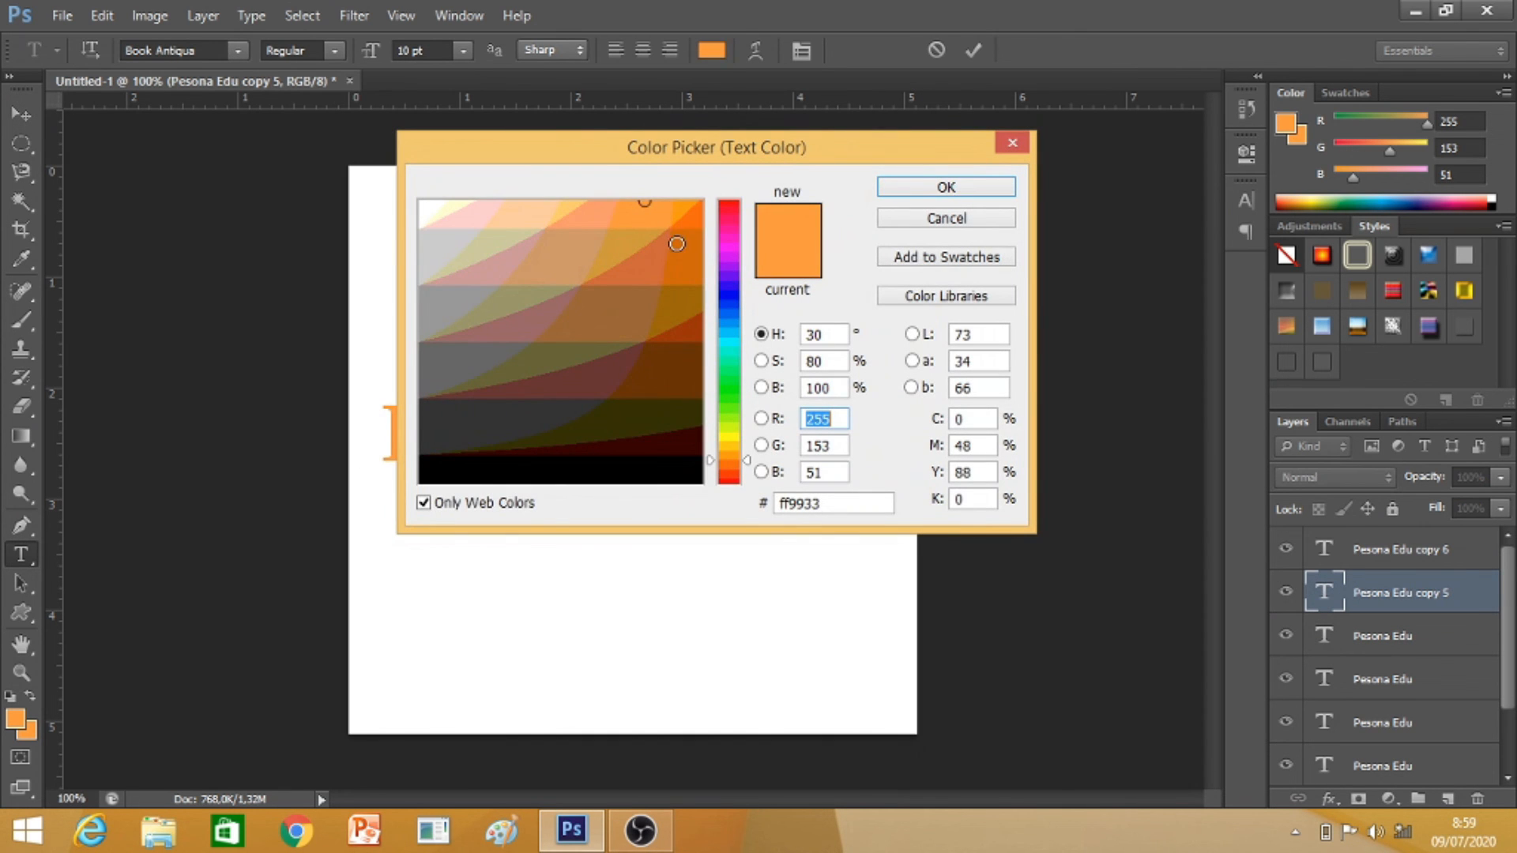
click(676, 244)
click(934, 194)
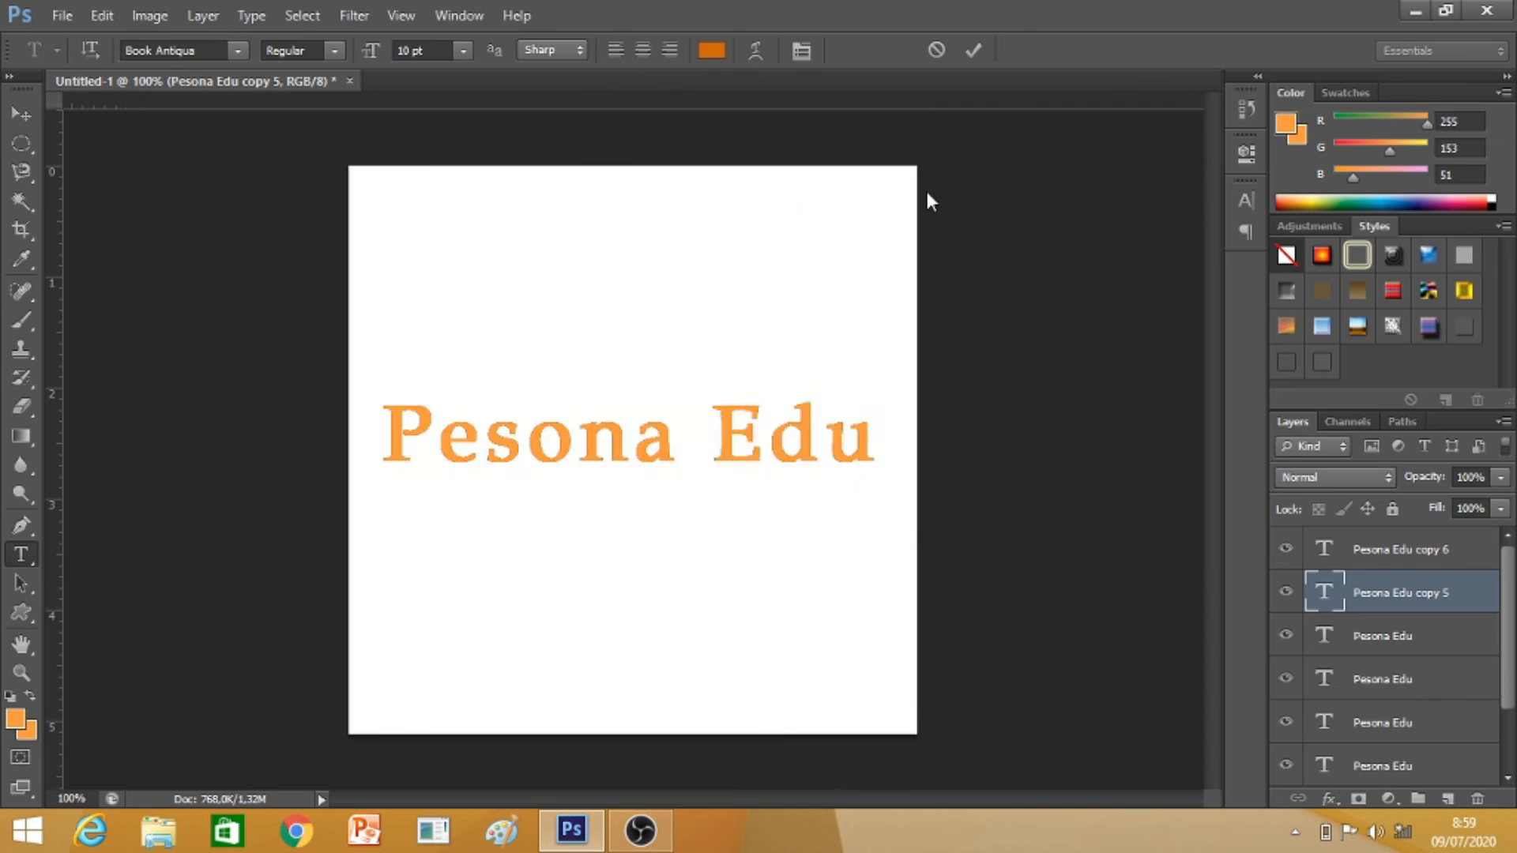
click(32, 115)
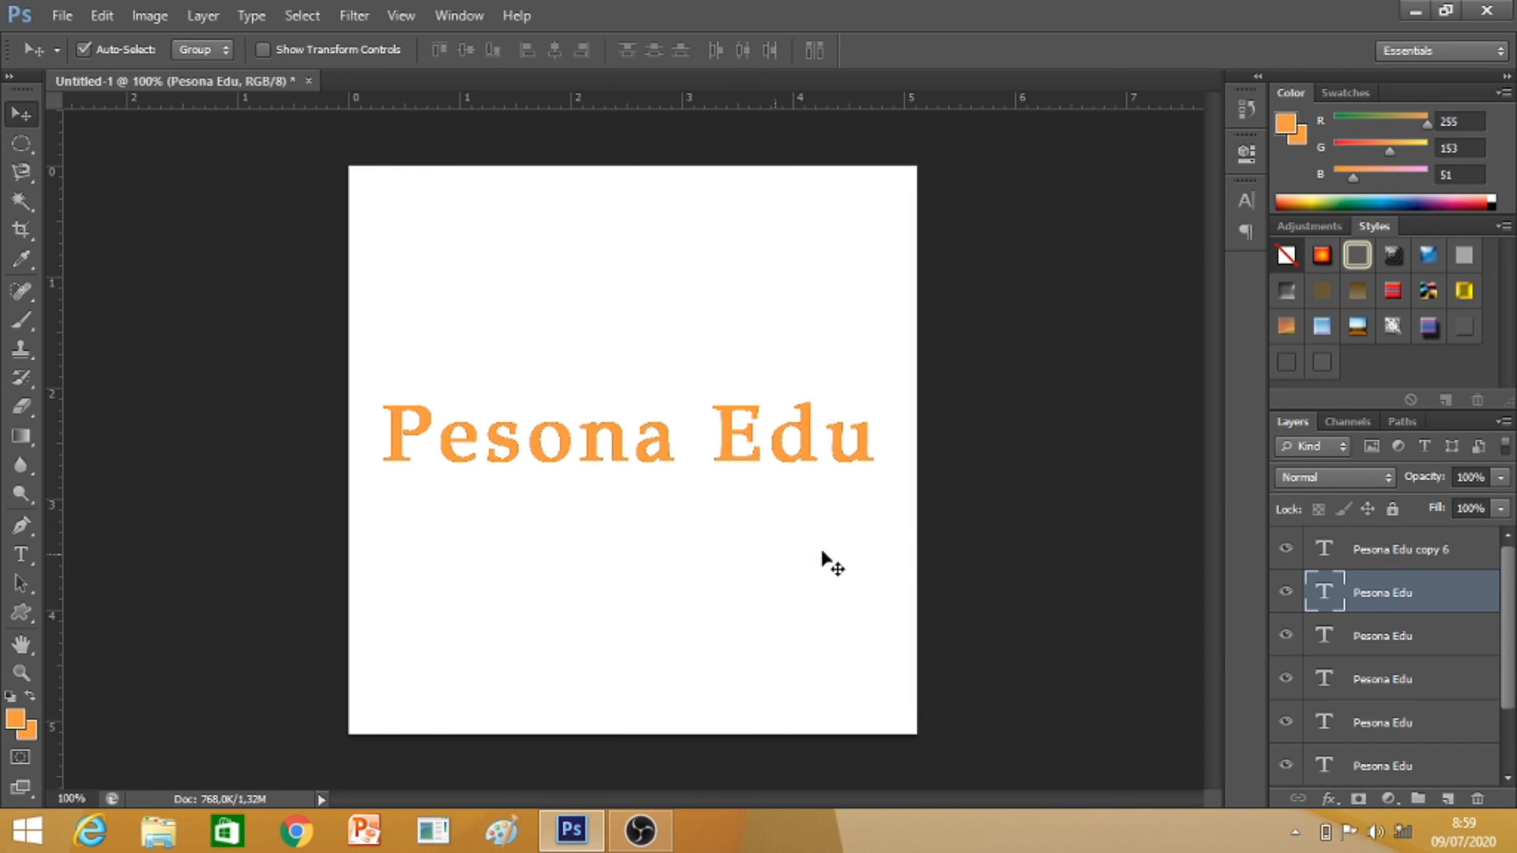
- Nudge the lowest Pesona Edu text layer, the dark brown one above Background, 5 pixels right and 5 pixels down
scroll(1510, 654, down, 1)
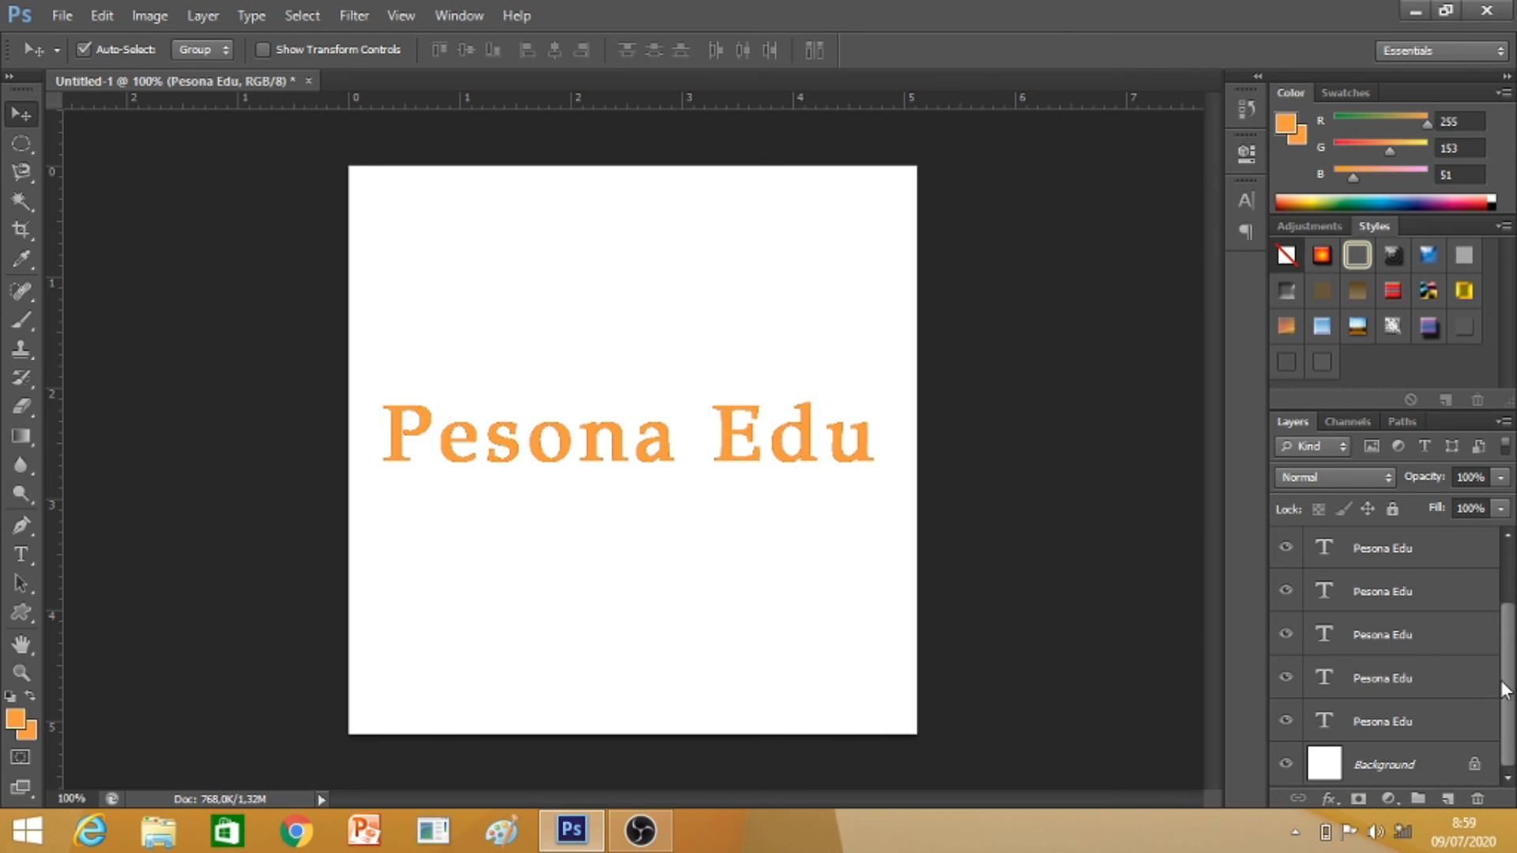
scroll(1511, 569, up, 1)
scroll(1510, 569, down, 1)
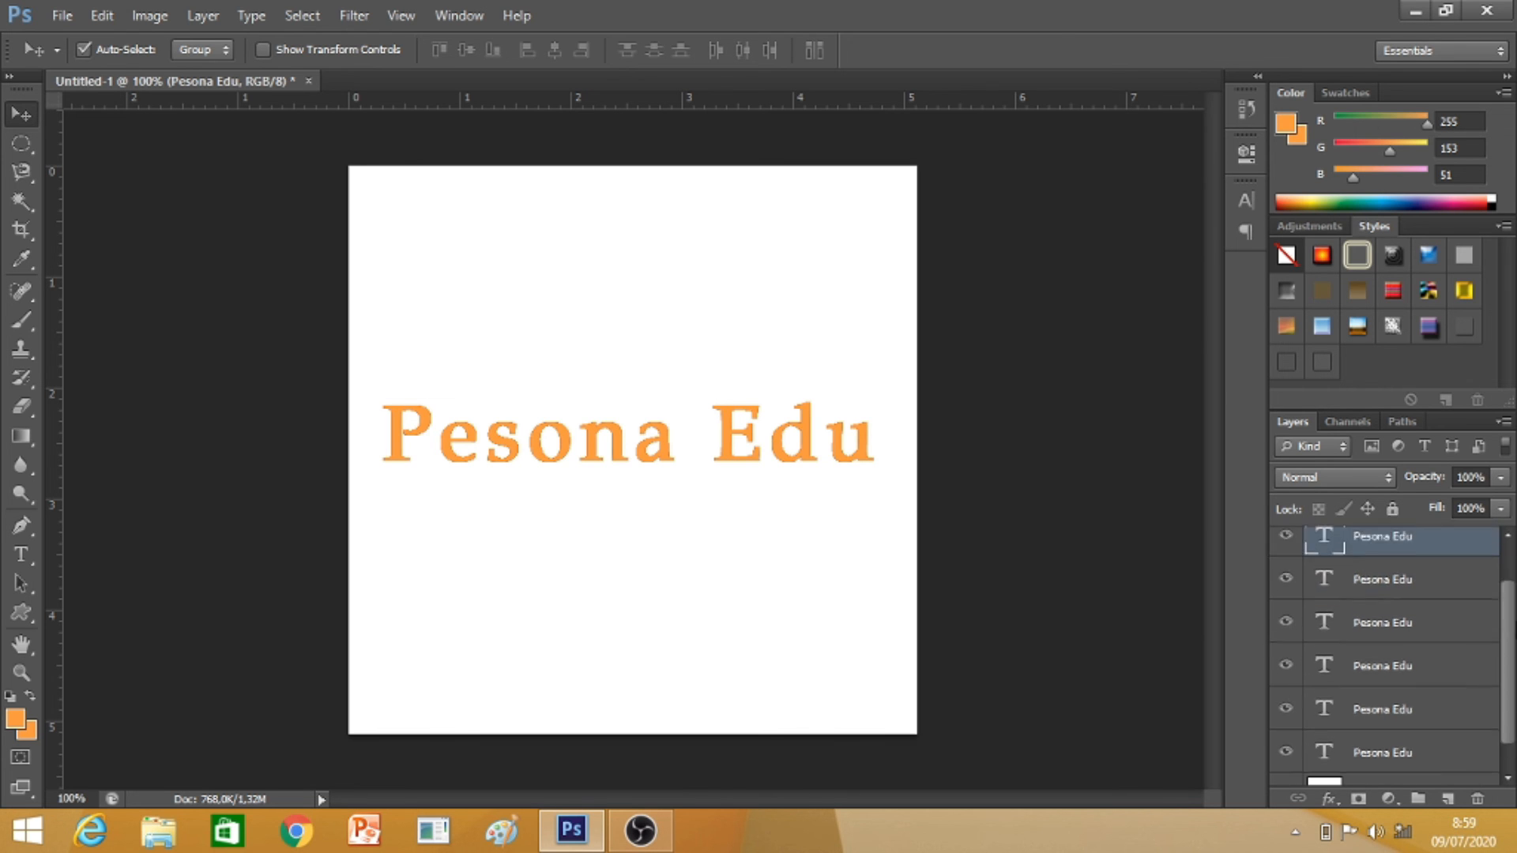
click(1361, 736)
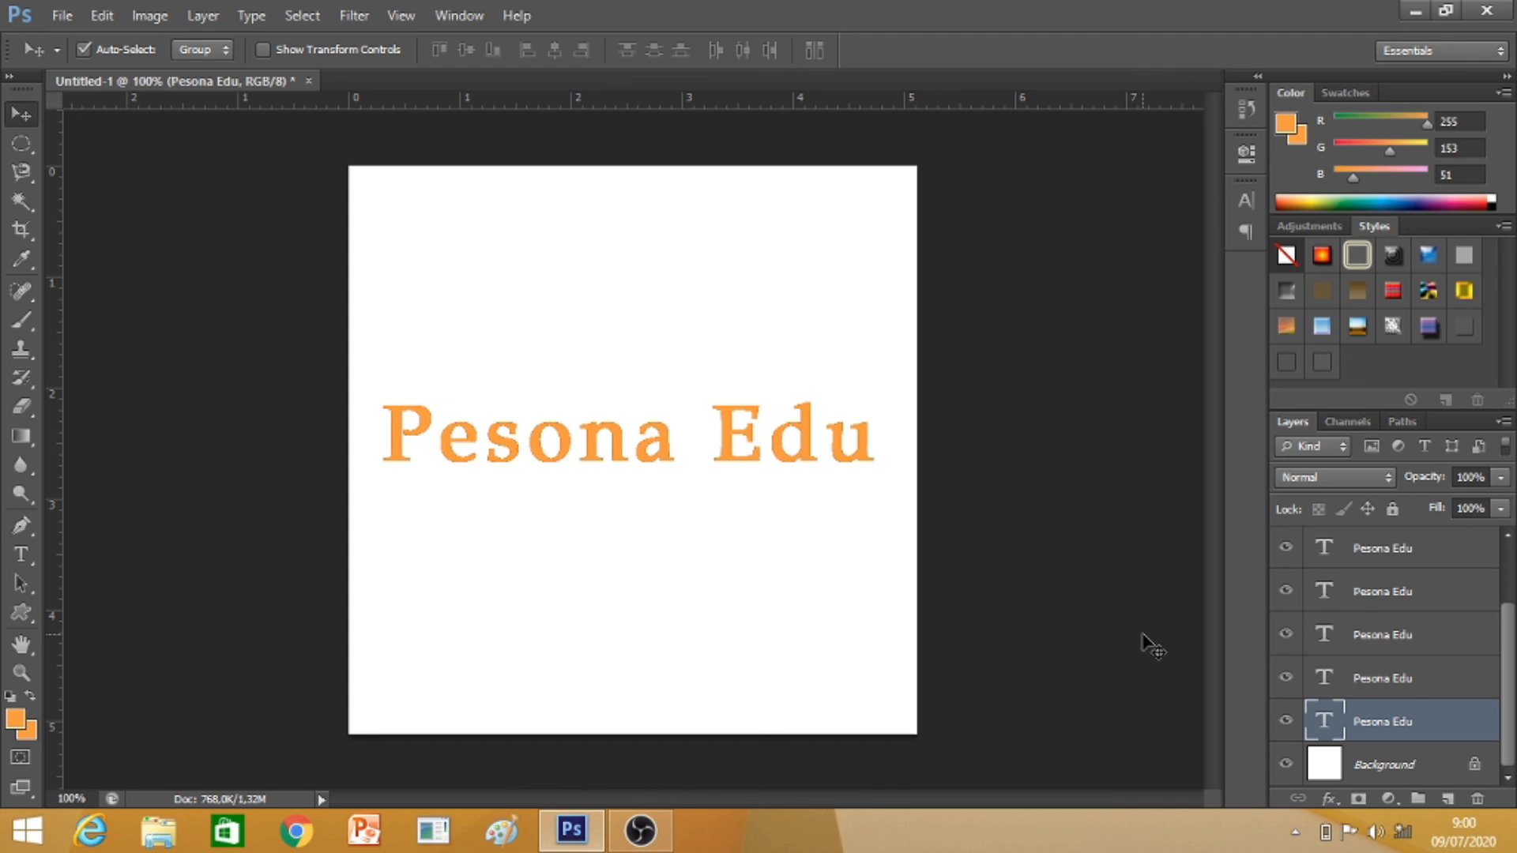
key(Right)
key(Right)
key(Right)
key(Right)
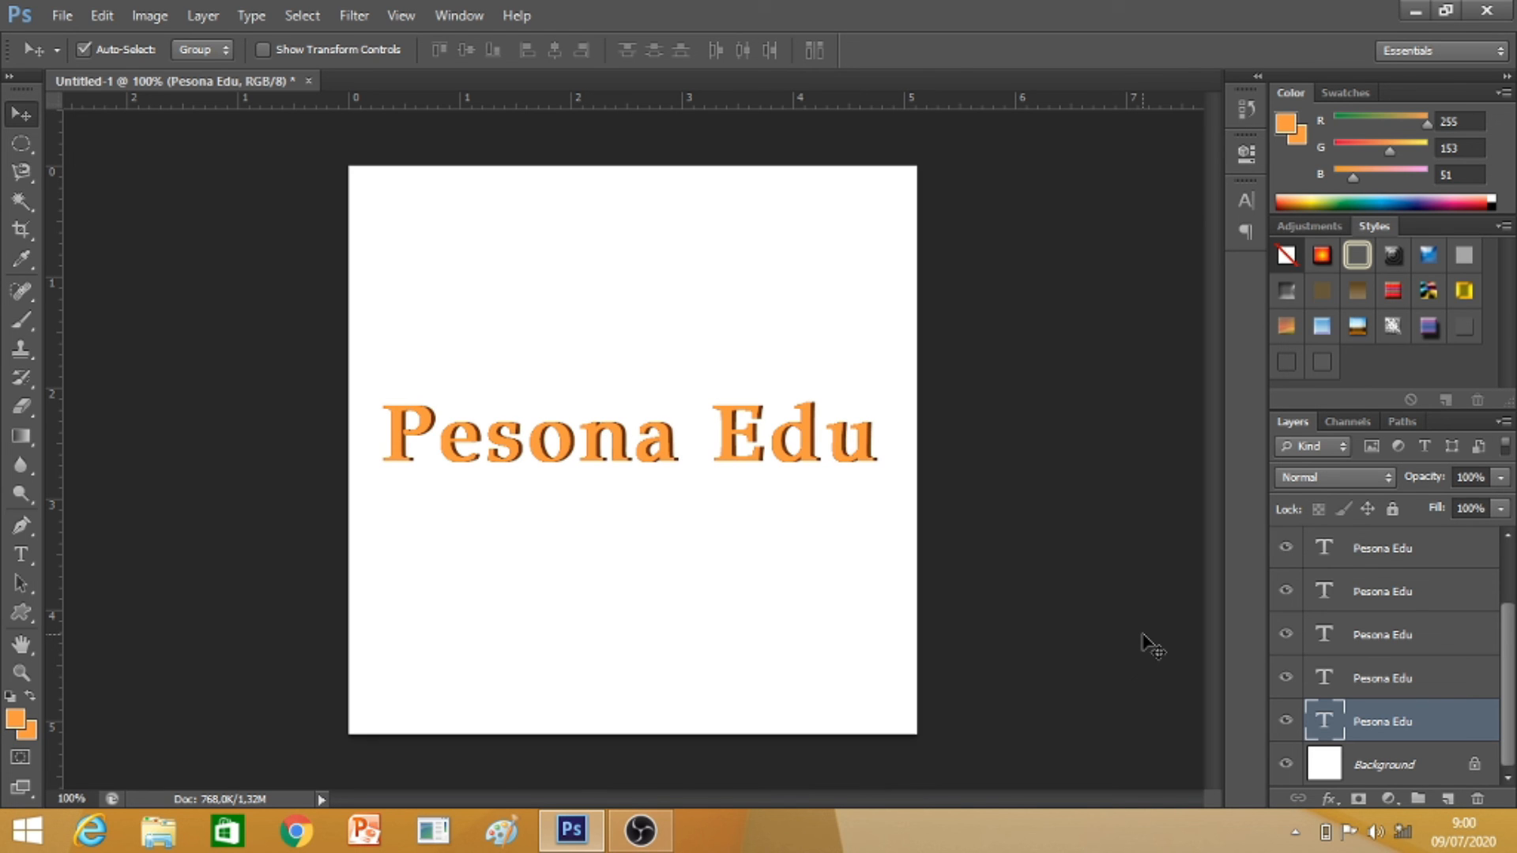
key(Right)
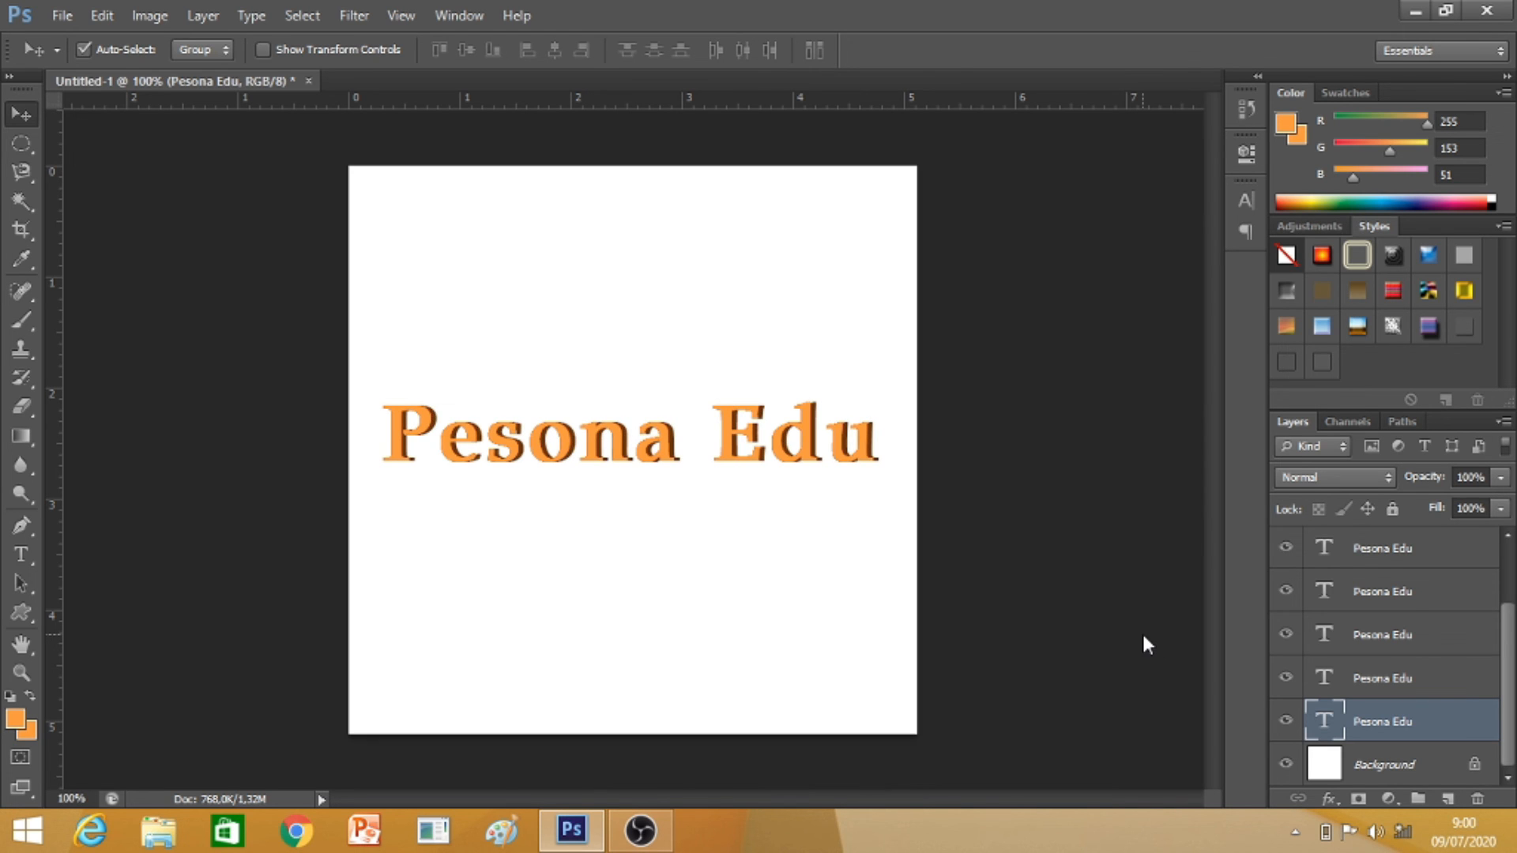
key(Down)
key(Down)
key(Down)
key(Down)
key(Down)
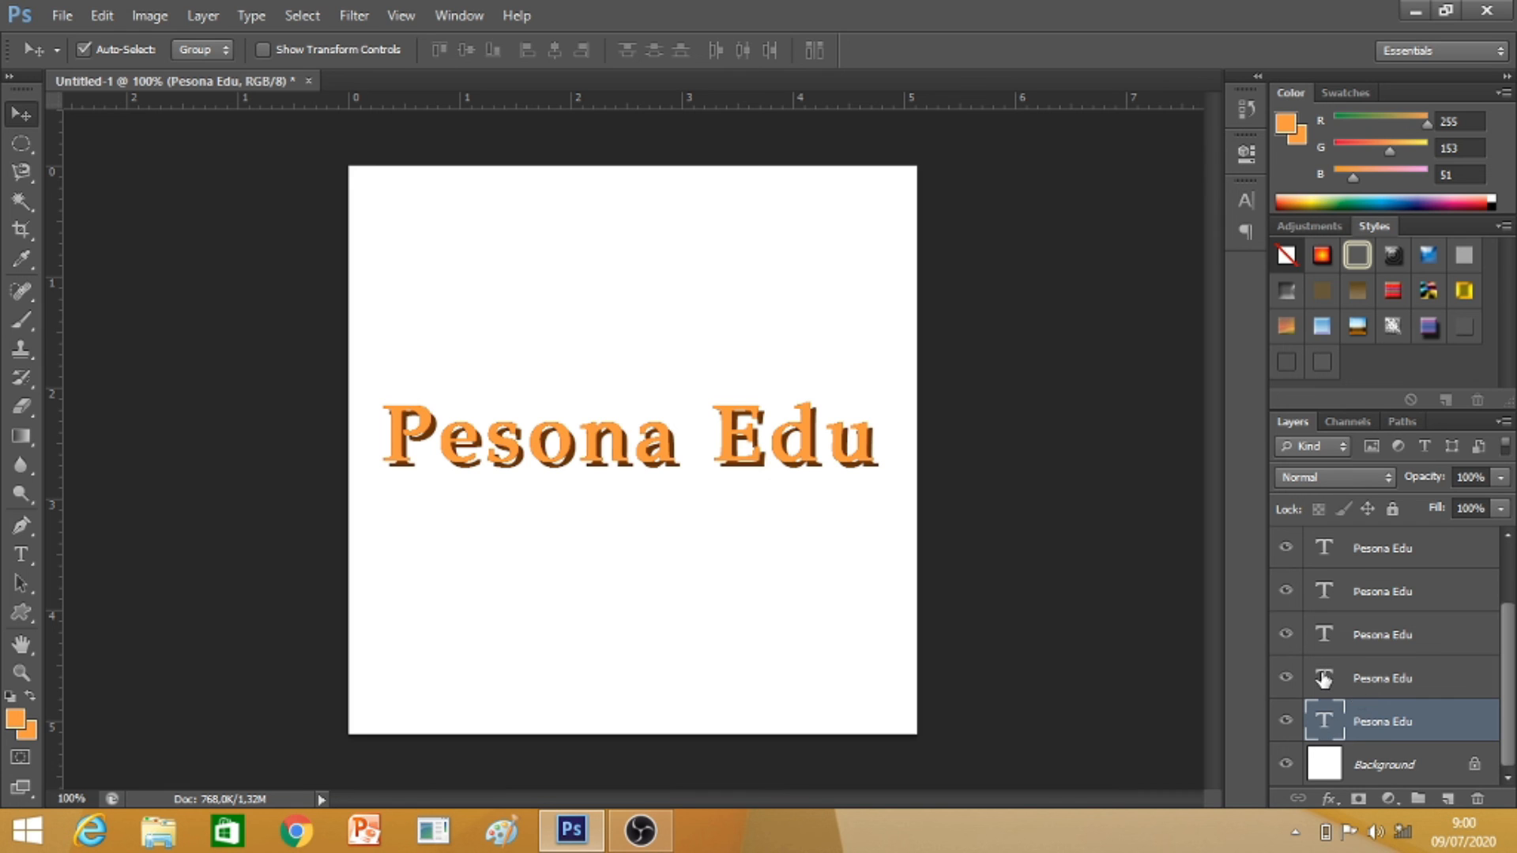
- Offset the remaining Pesona Edu copies down and right one by one, from the second-lowest text layer up to the one below Pesona Edu copy 6
click(1323, 678)
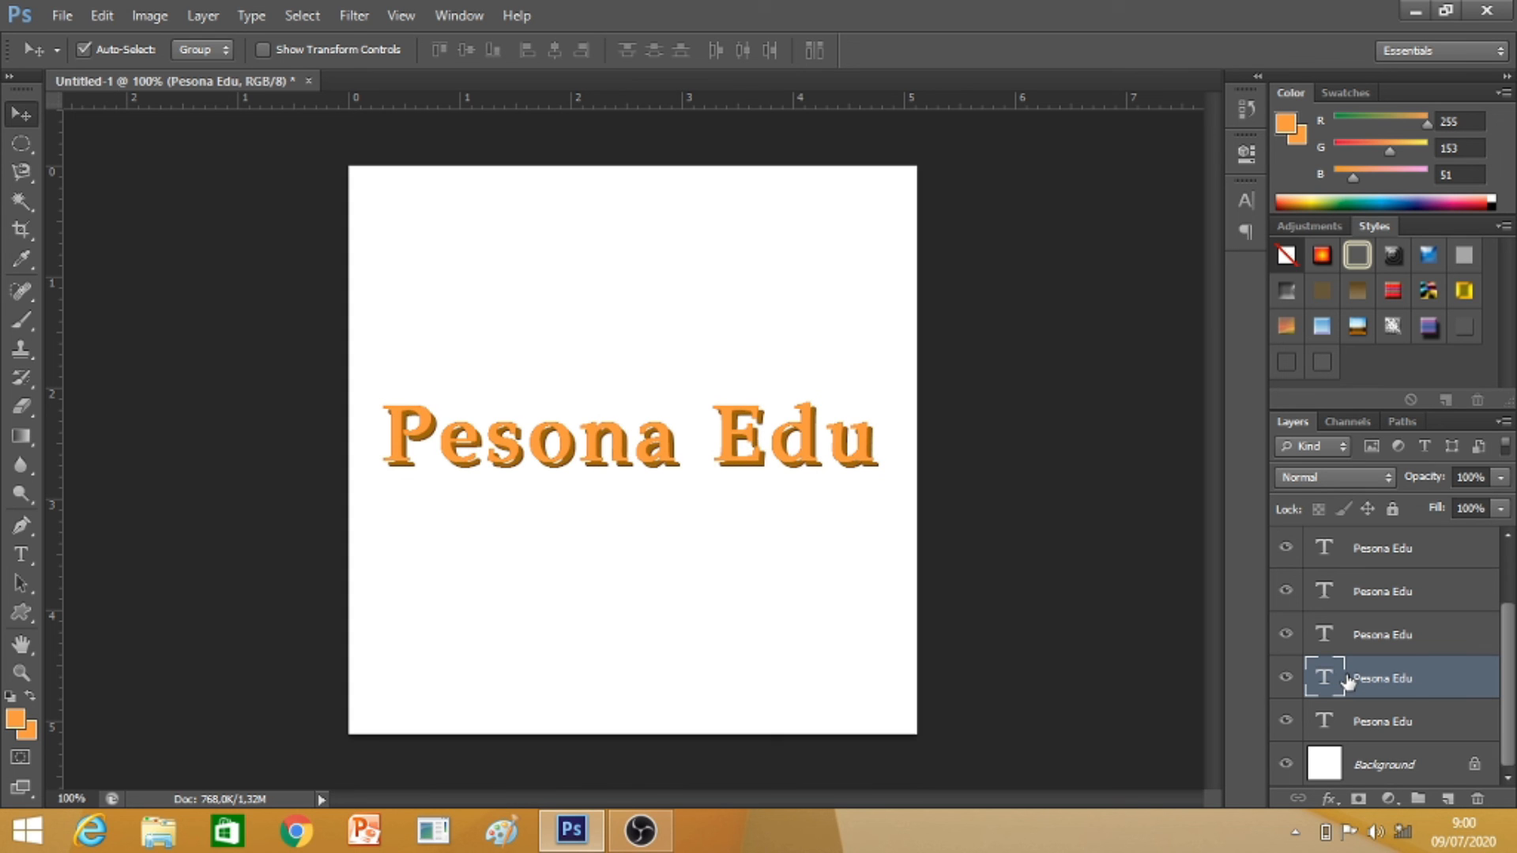
click(1327, 636)
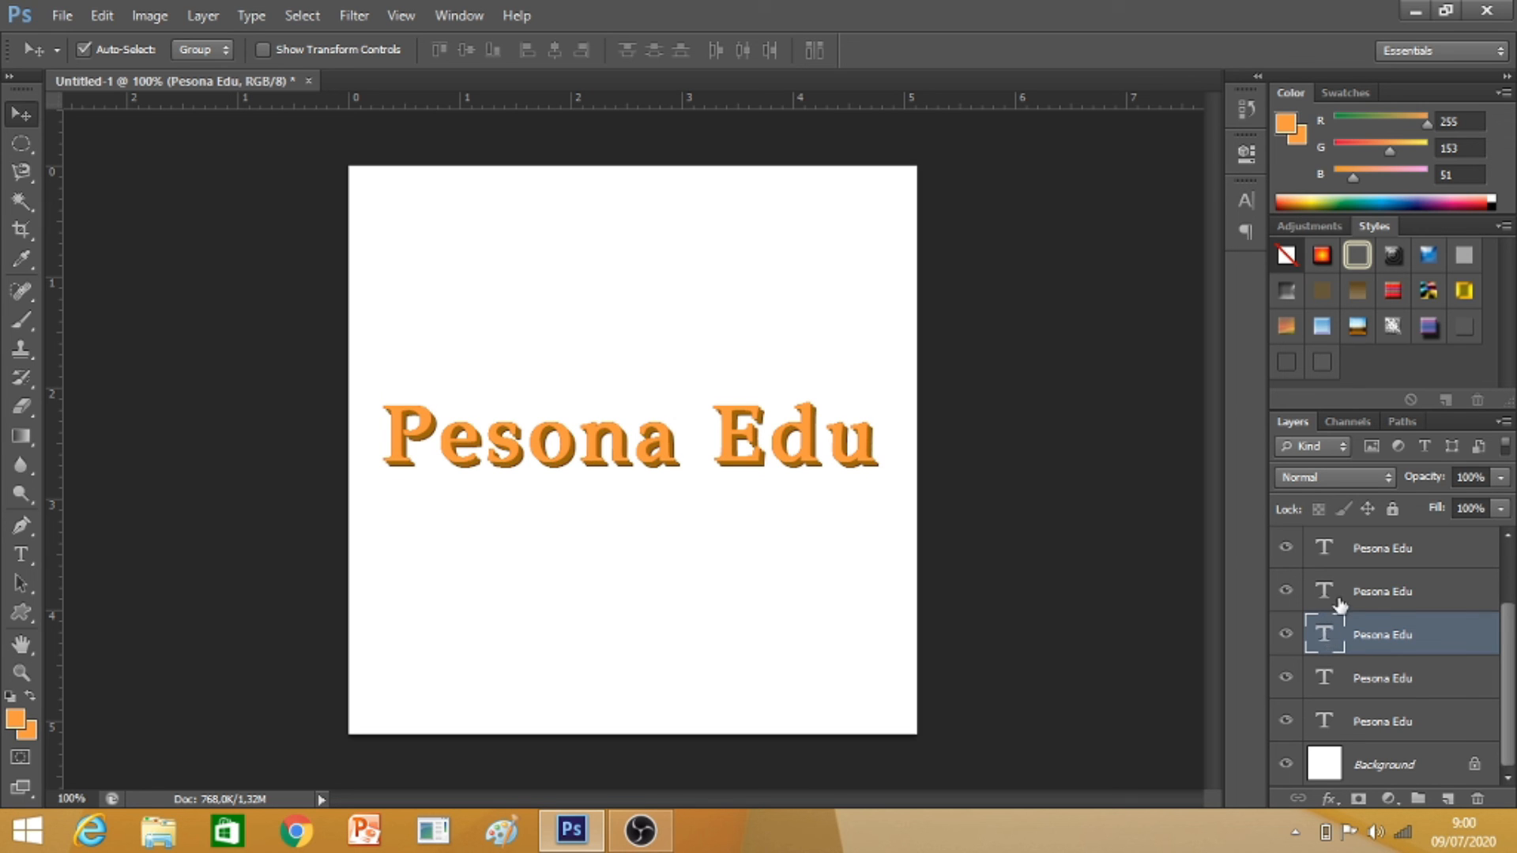
click(1331, 594)
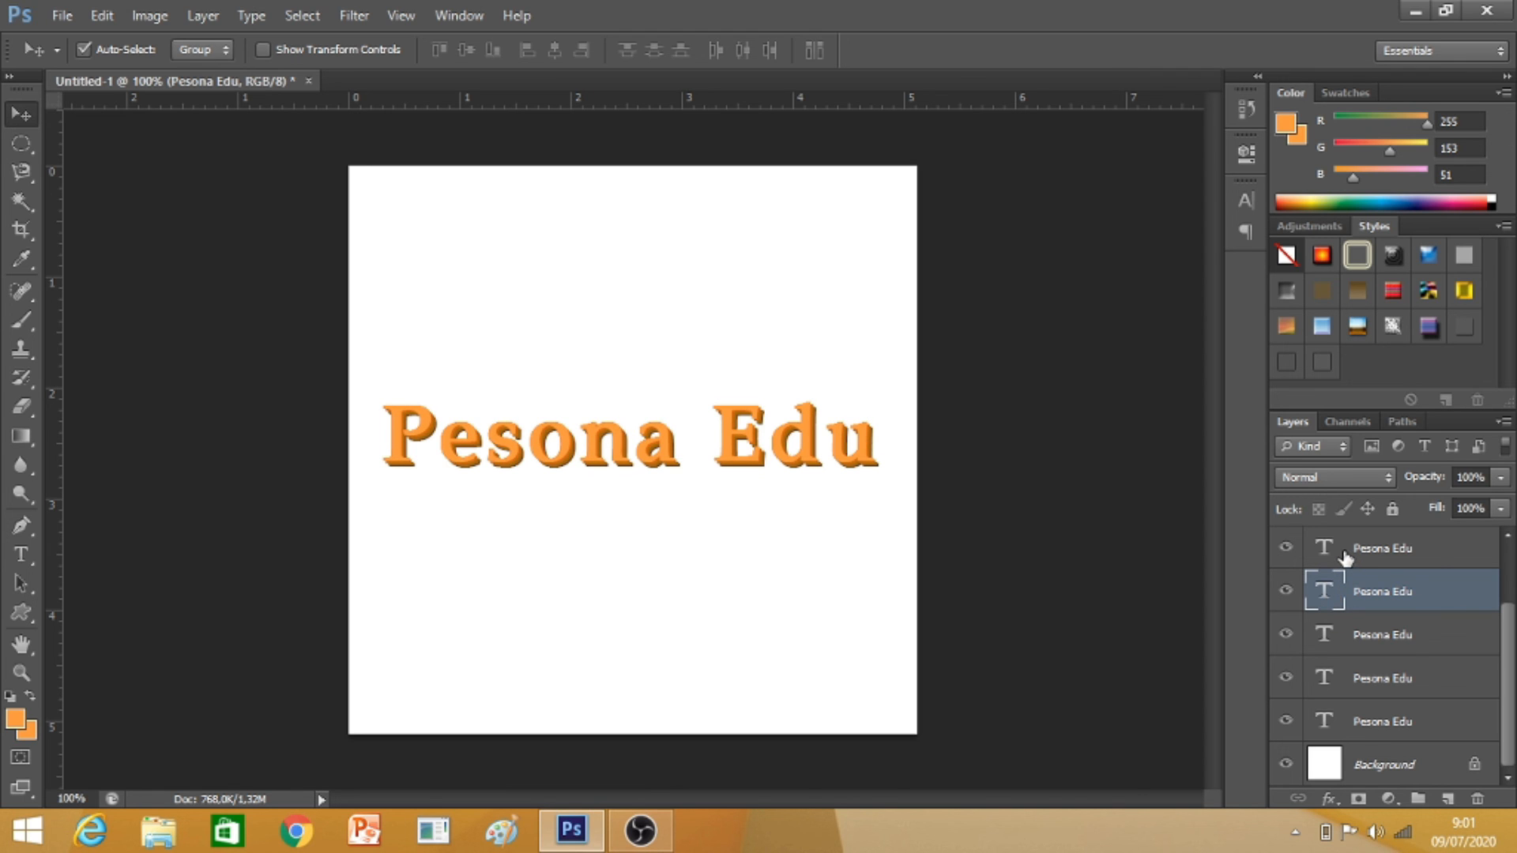
drag(1509, 636, 1509, 580)
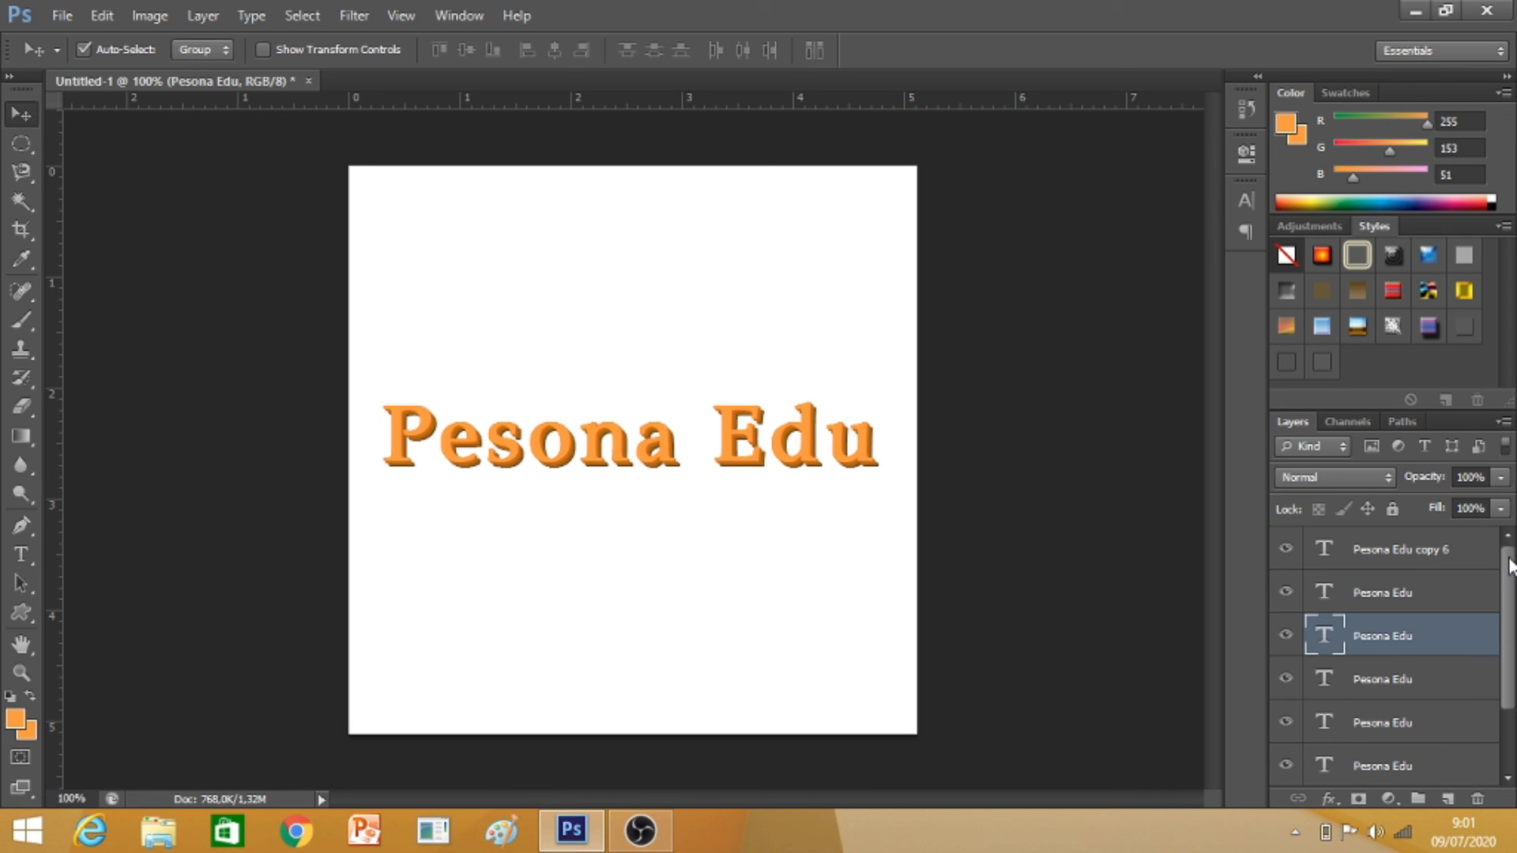
click(1332, 600)
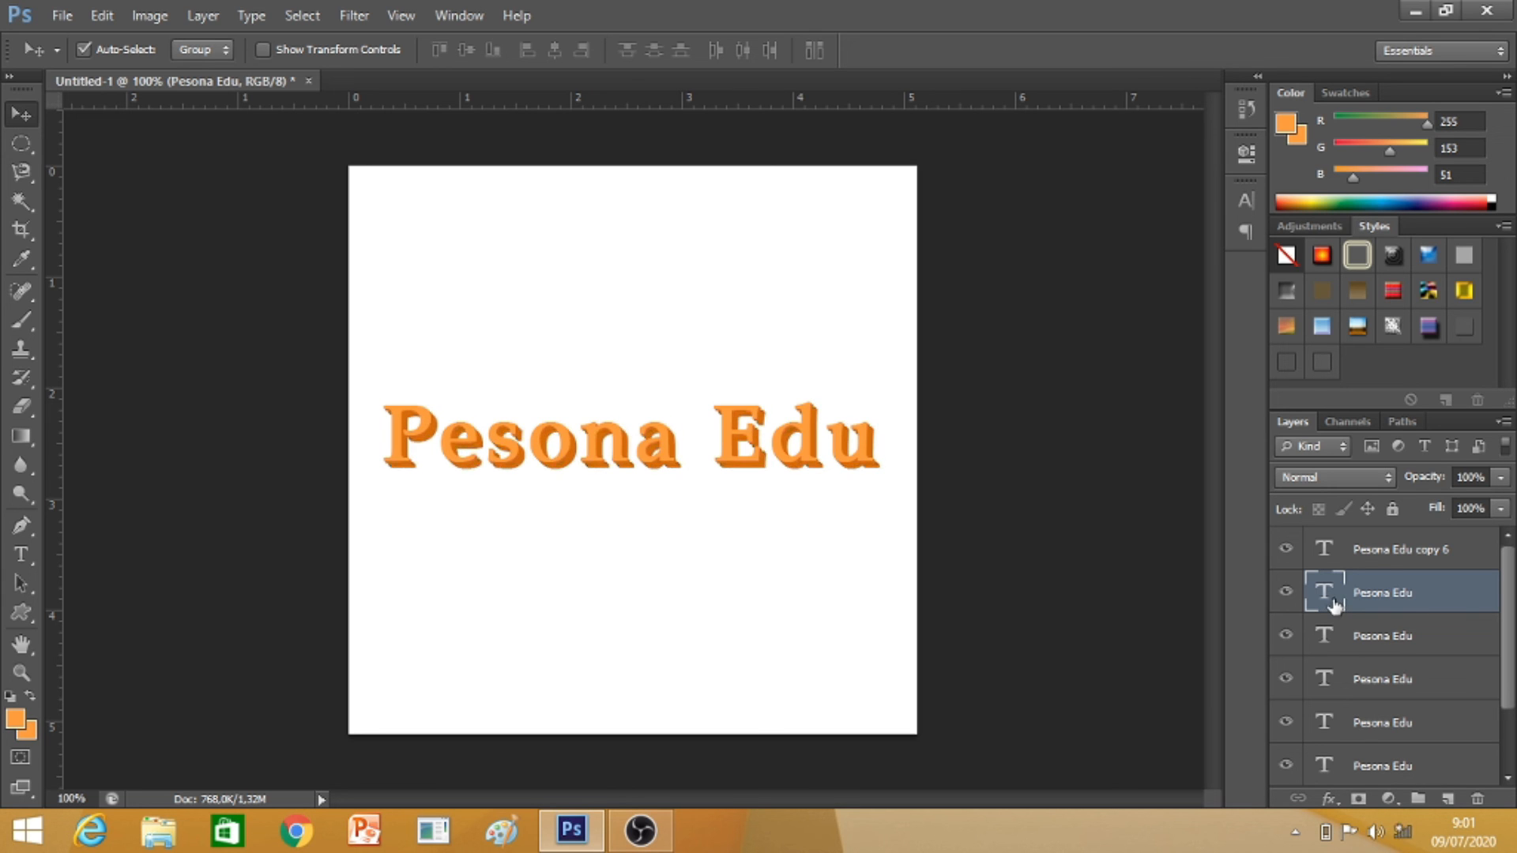
mouse_move(1507, 592)
mouse_down()
mouse_move(1507, 606)
mouse_move(1512, 583)
mouse_up()
scroll(1512, 660, down, 1)
scroll(1512, 659, down, 1)
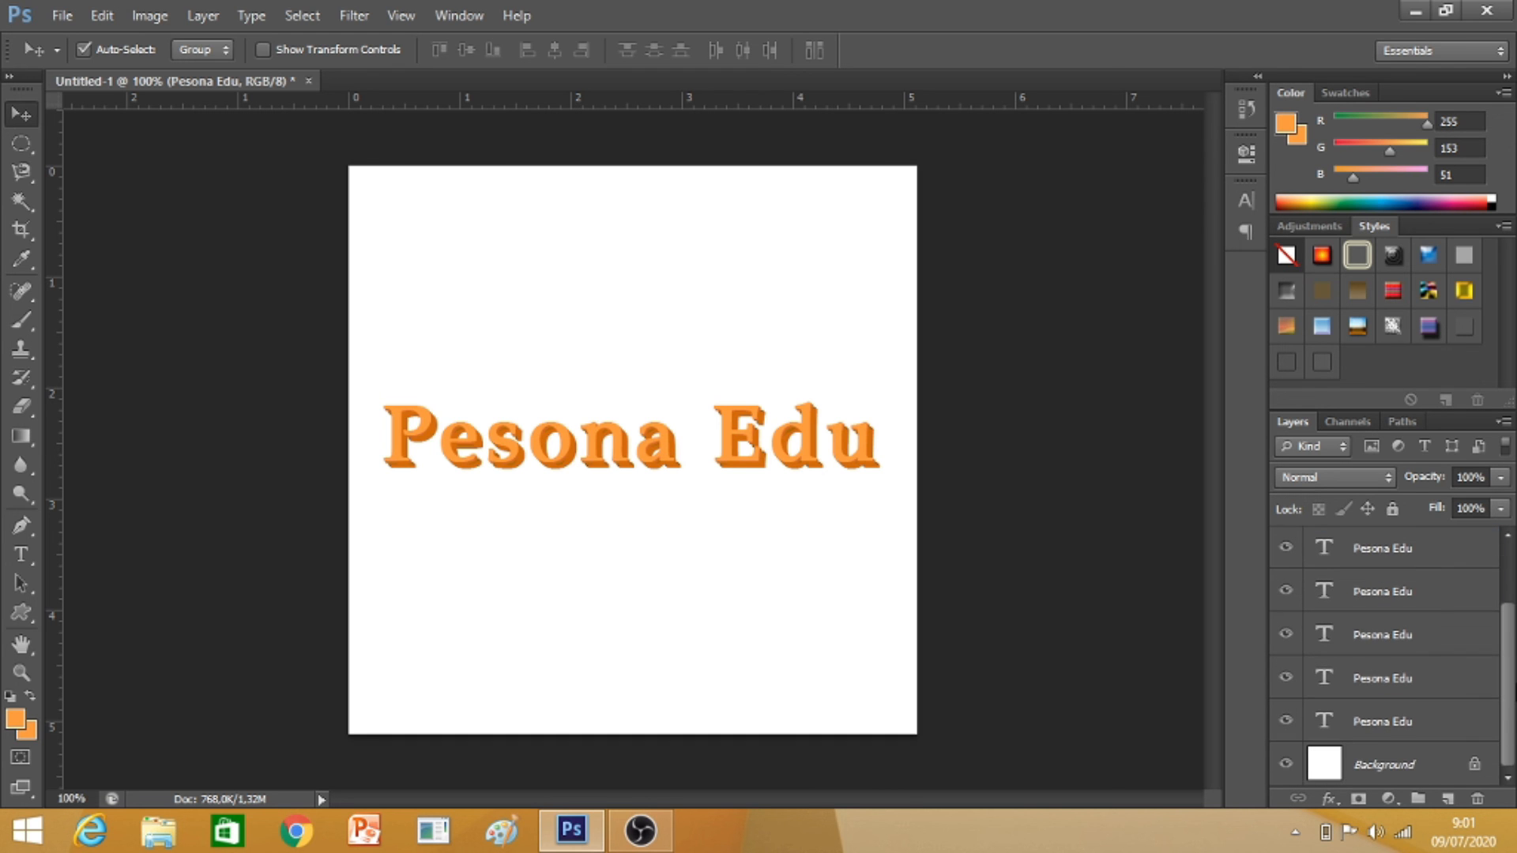
scroll(1382, 655, up, 1)
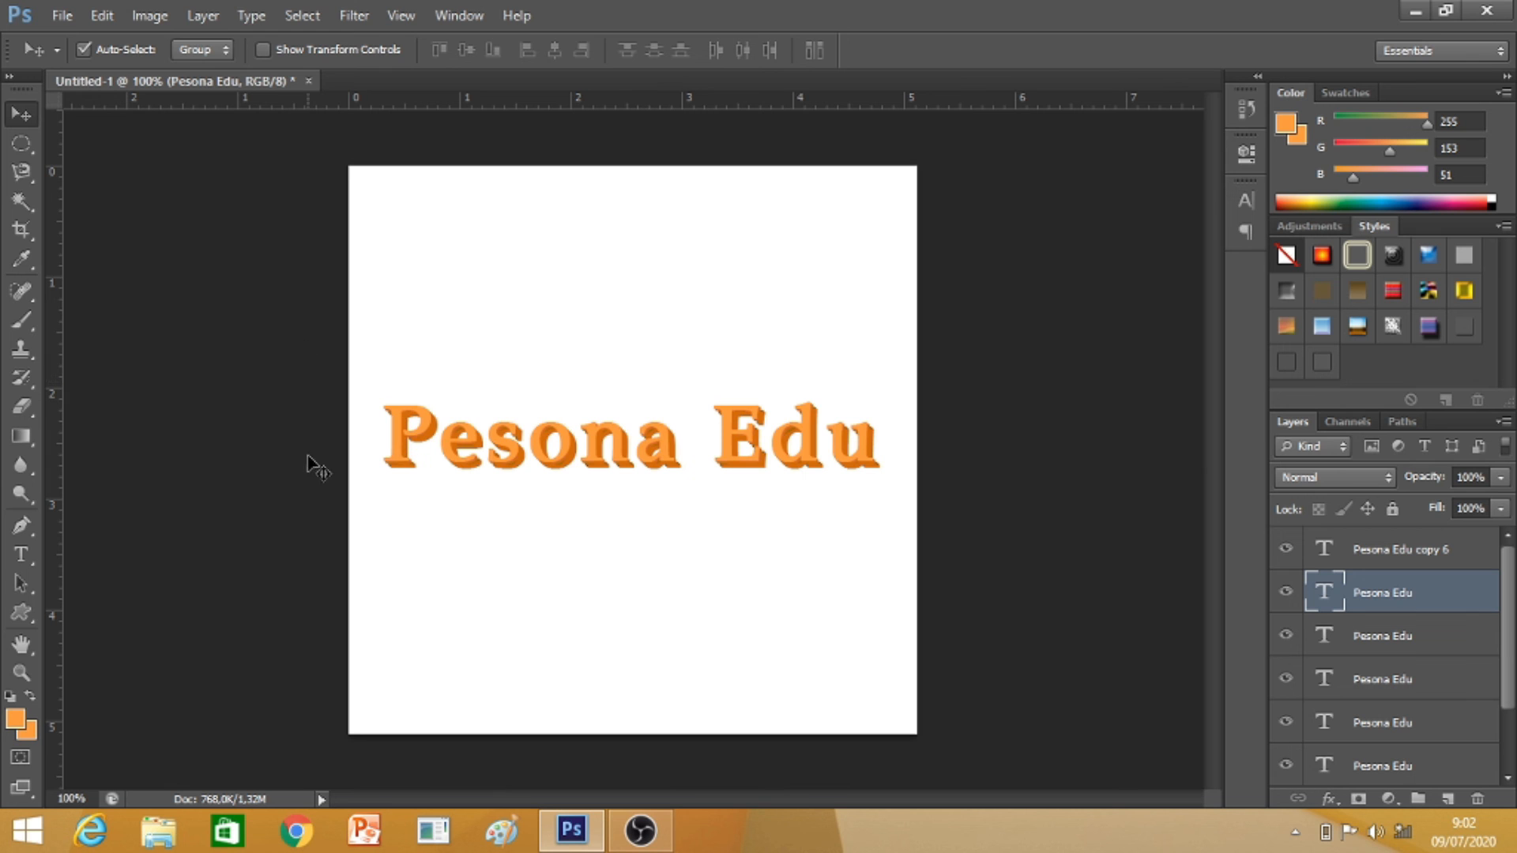
click(64, 21)
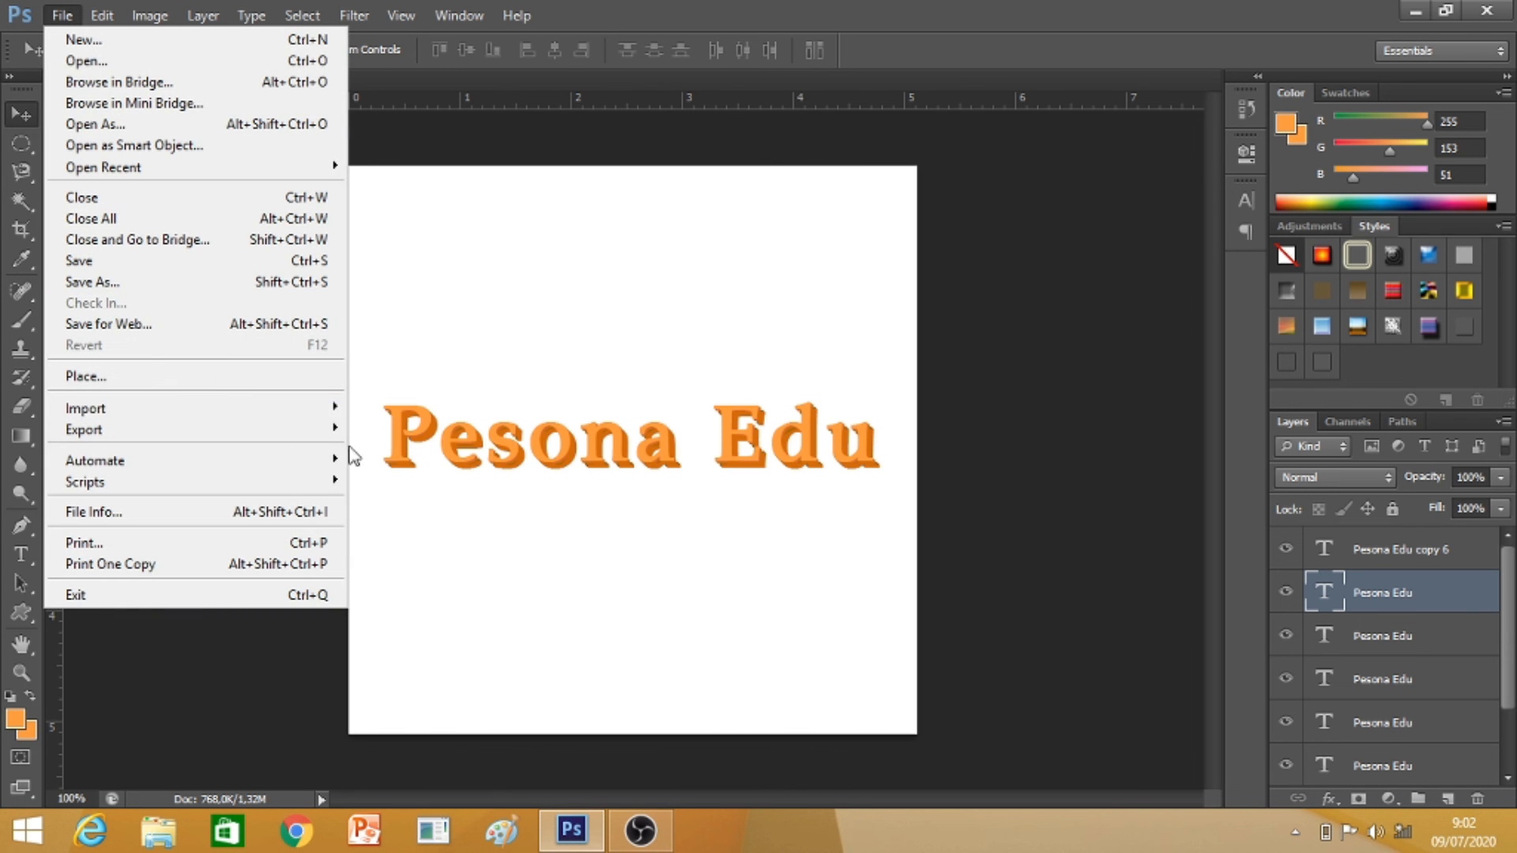
click(221, 282)
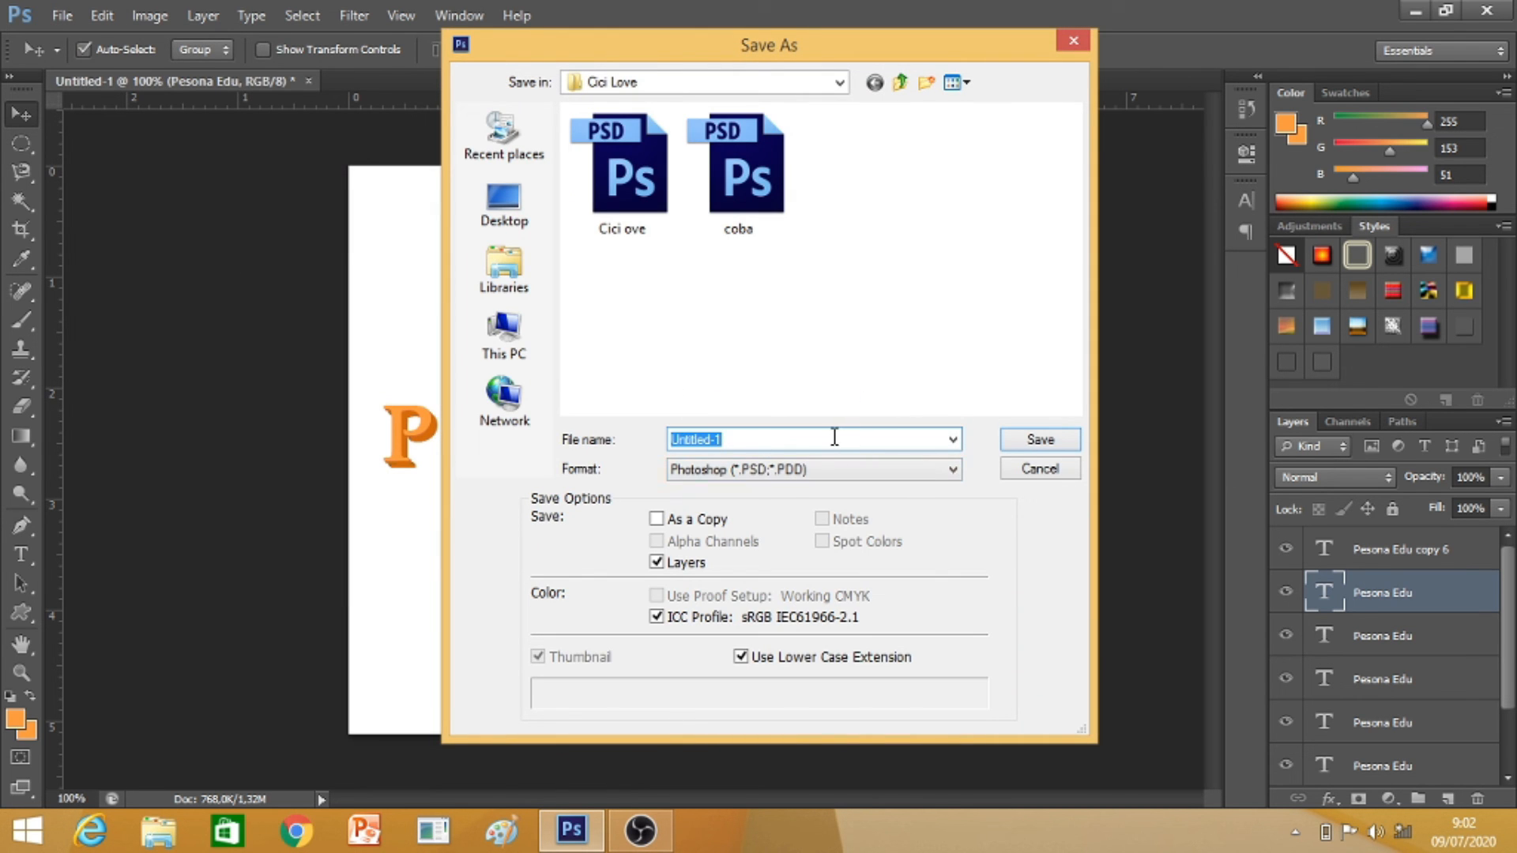
key(BackSpace)
click(1073, 40)
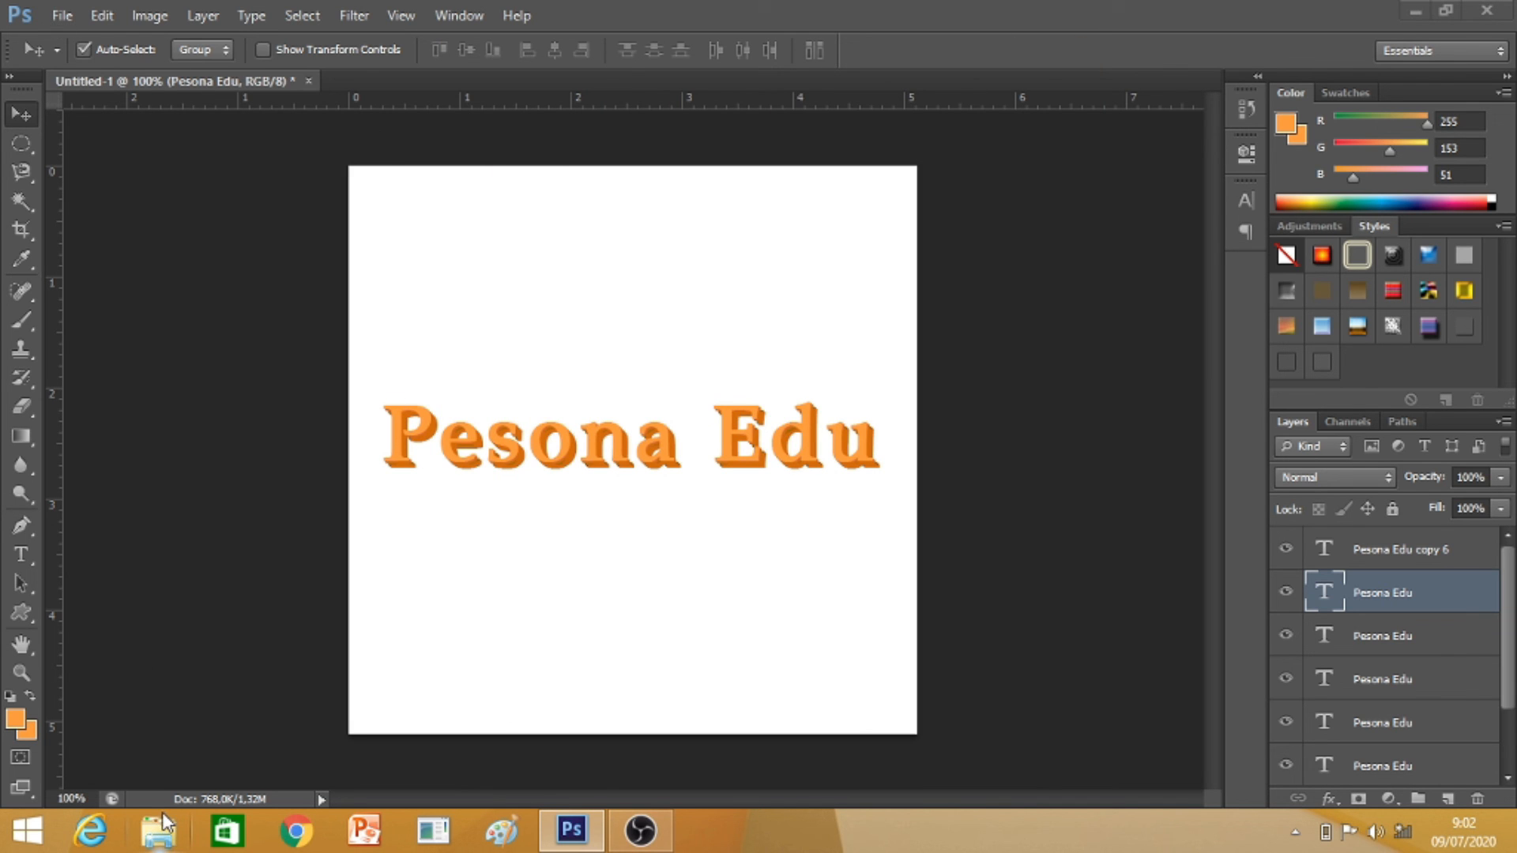
- Switch to File Explorer and open the Cici Love folder in Pictures
key(super+e)
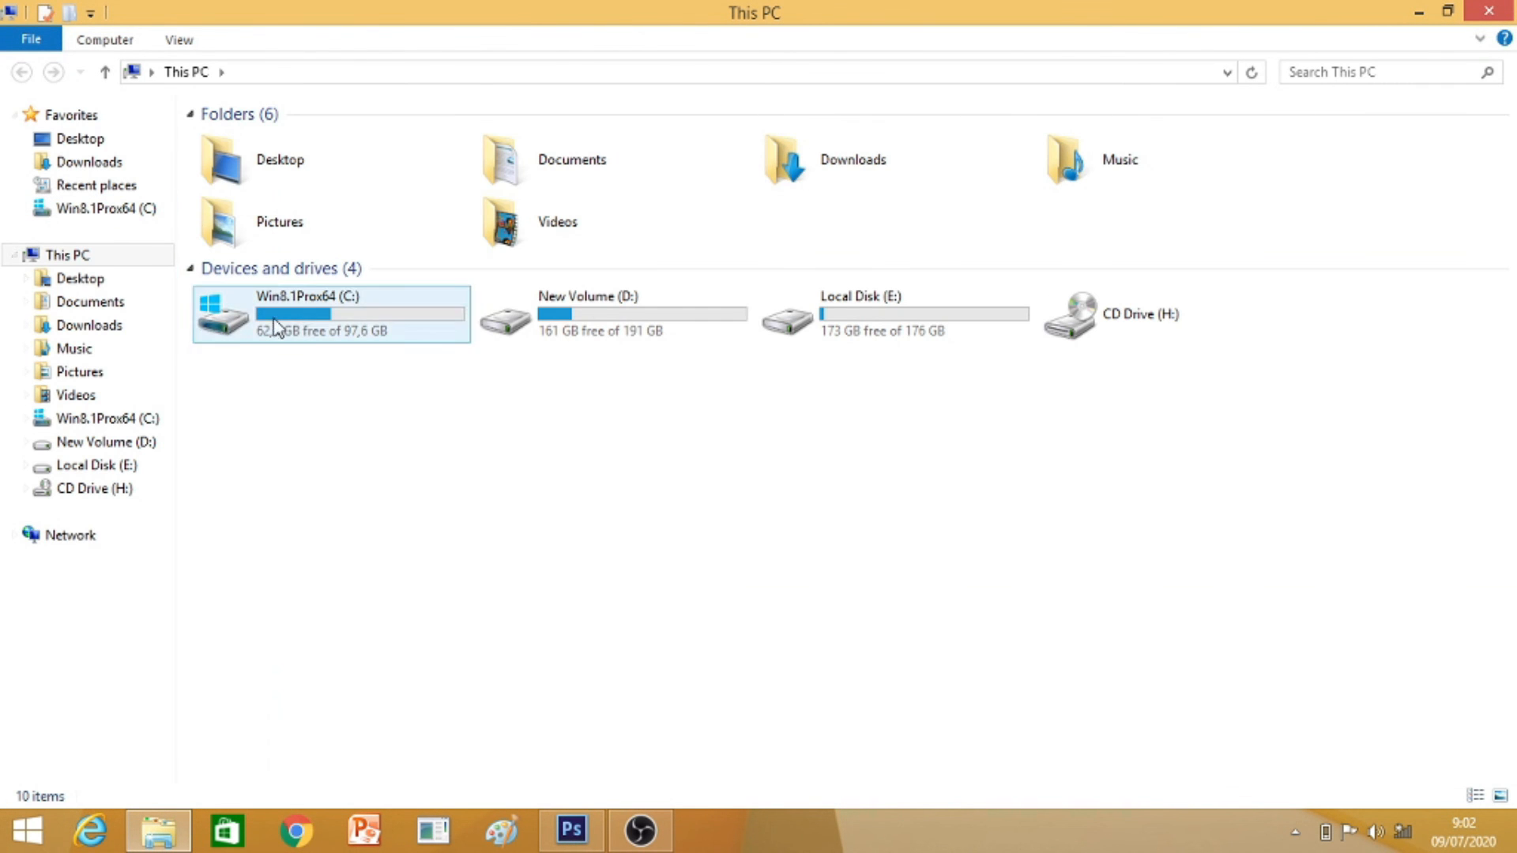
double_click(300, 233)
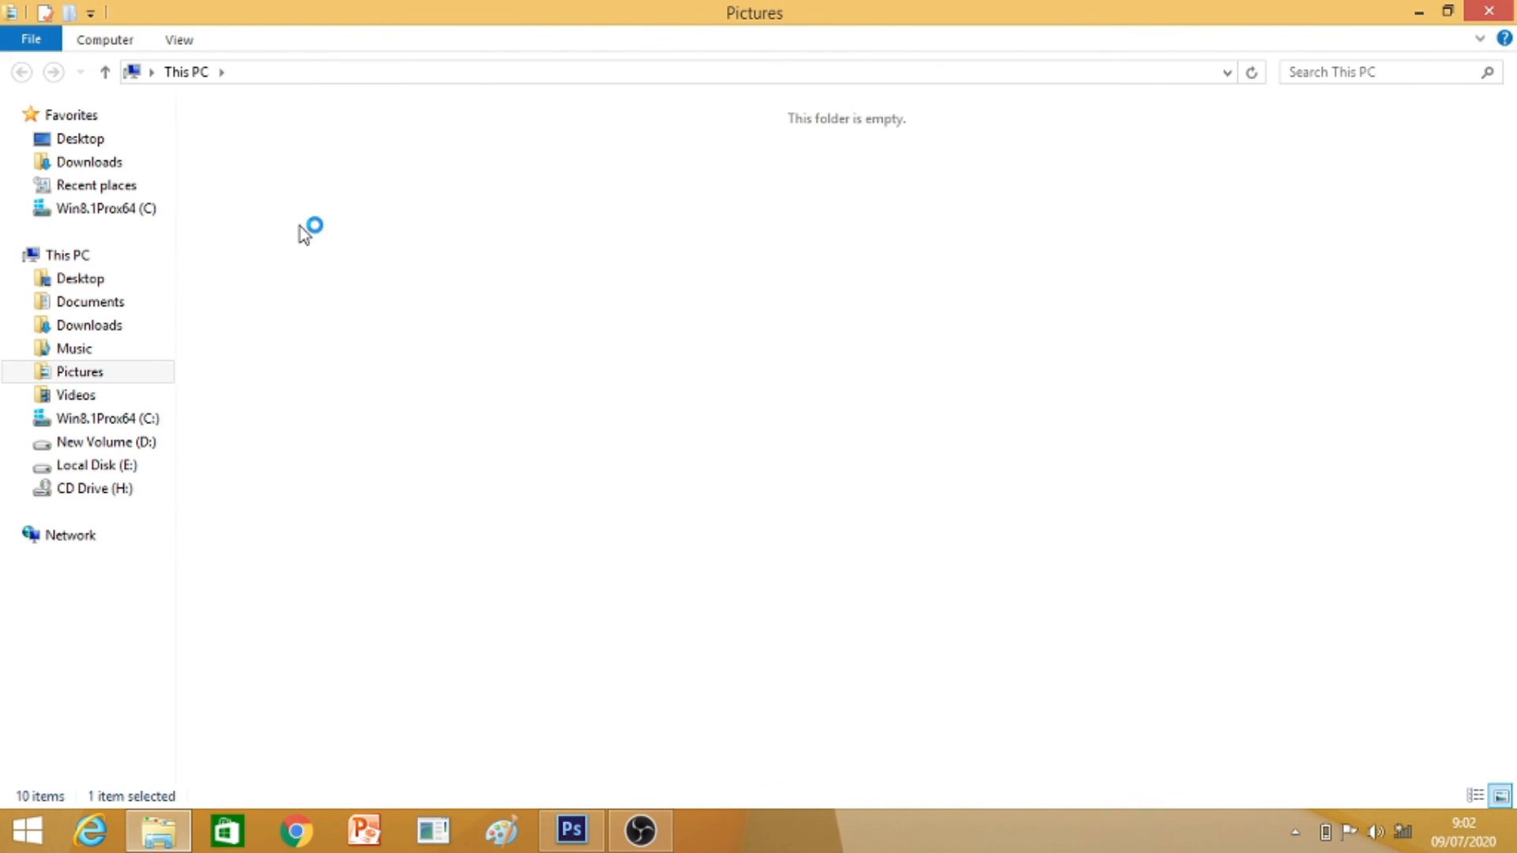
double_click(272, 193)
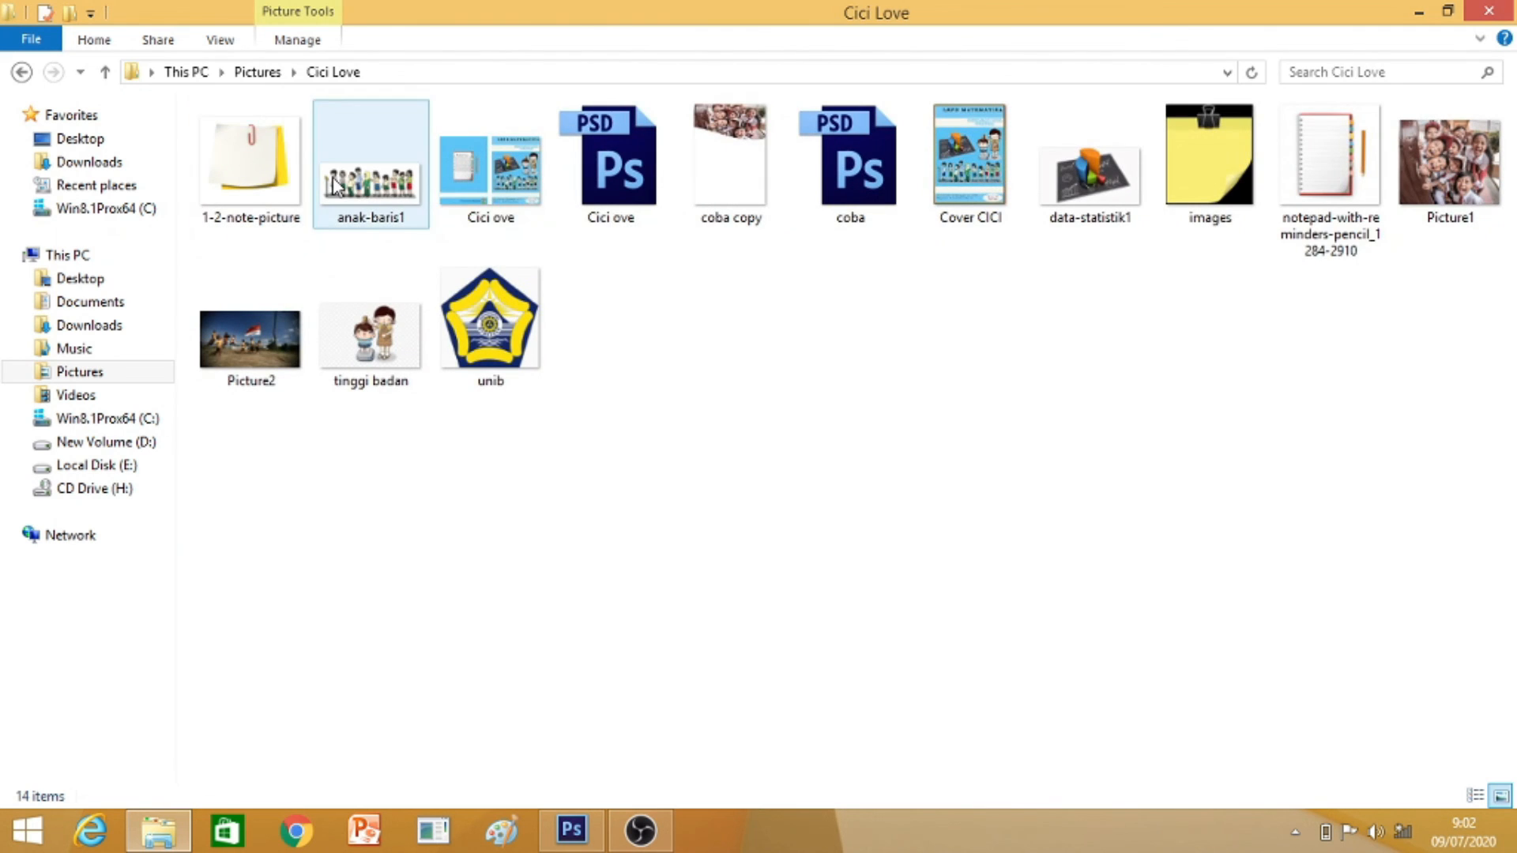
- Rename the Cici ove PSD file as coba2 and close the folder window
click(615, 210)
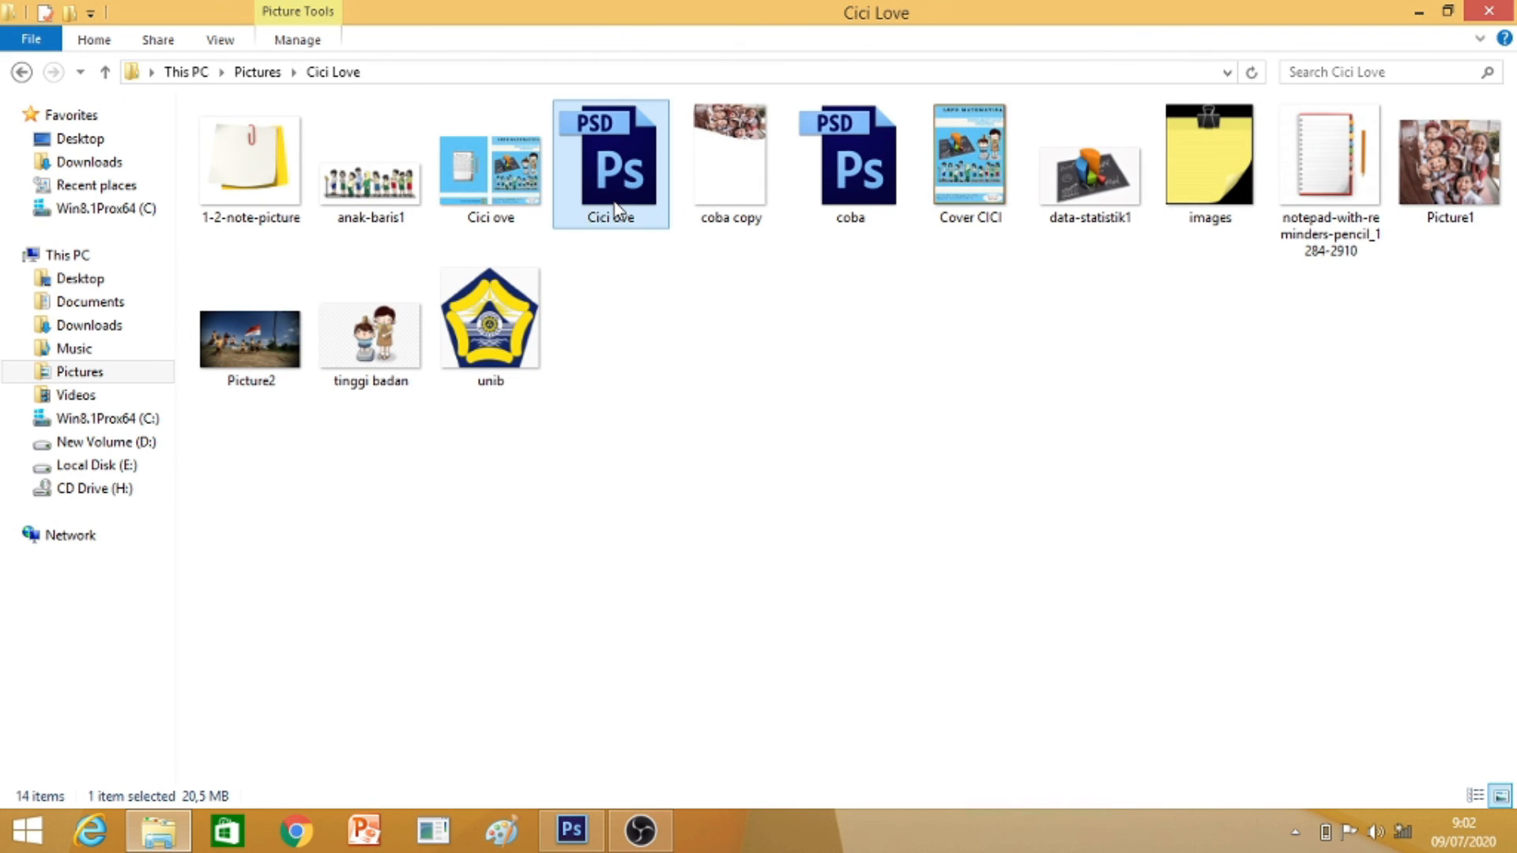
click(614, 207)
key(Right)
key(BackSpace)
key(BackSpace)
key(BackSpace)
key(BackSpace)
key(BackSpace)
key(BackSpace)
key(BackSpace)
key(BackSpace)
text(coba2)
key(Return)
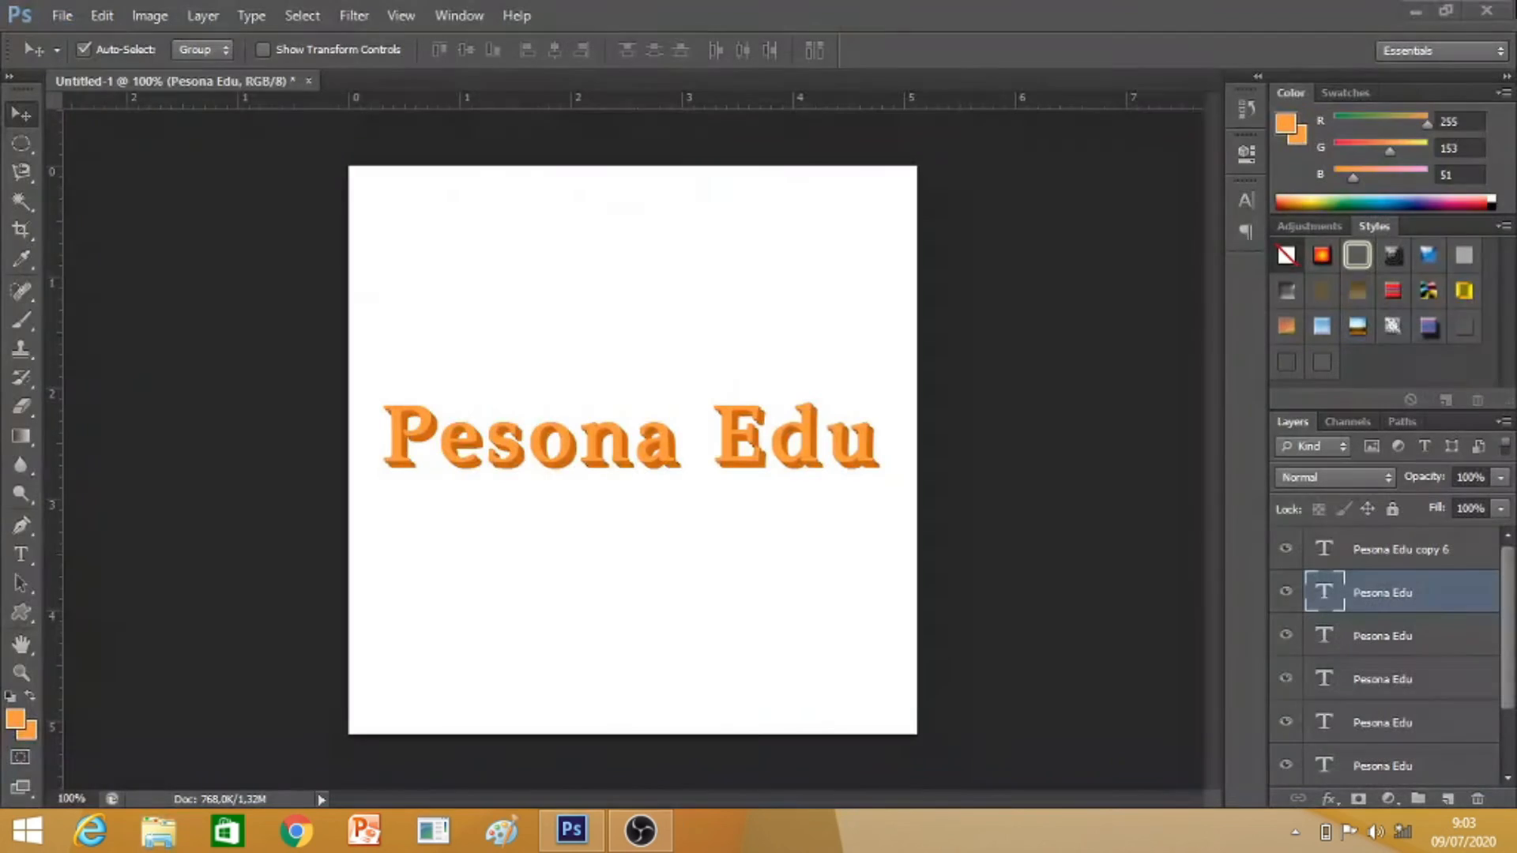
click(1489, 10)
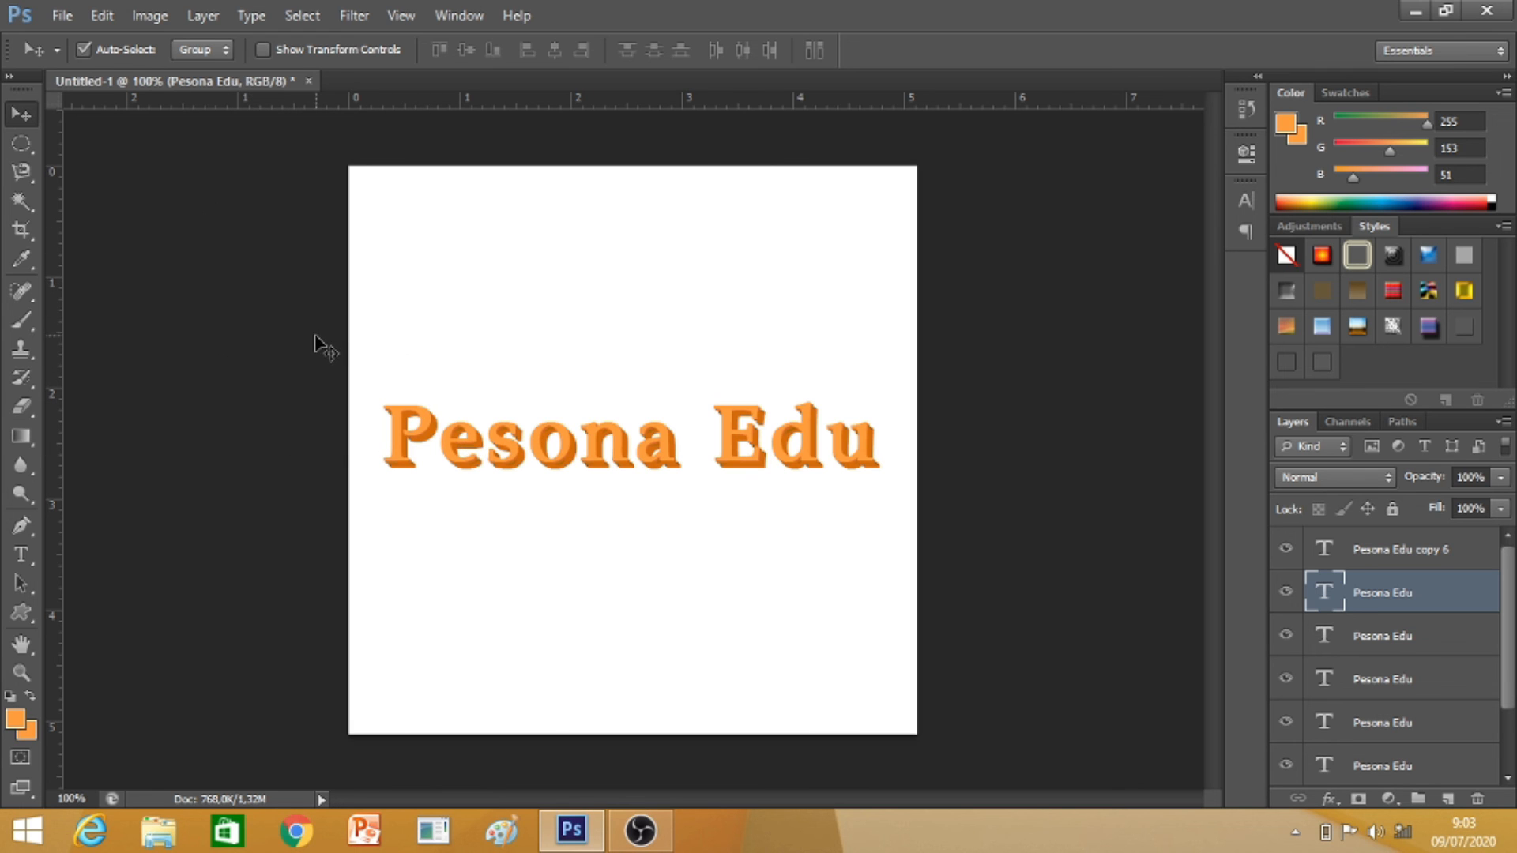
- Save the Pesona Edu document as Latihan 5 in Photoshop PSD format in the Cici Love folder, with Maximize Compatibility on
click(63, 15)
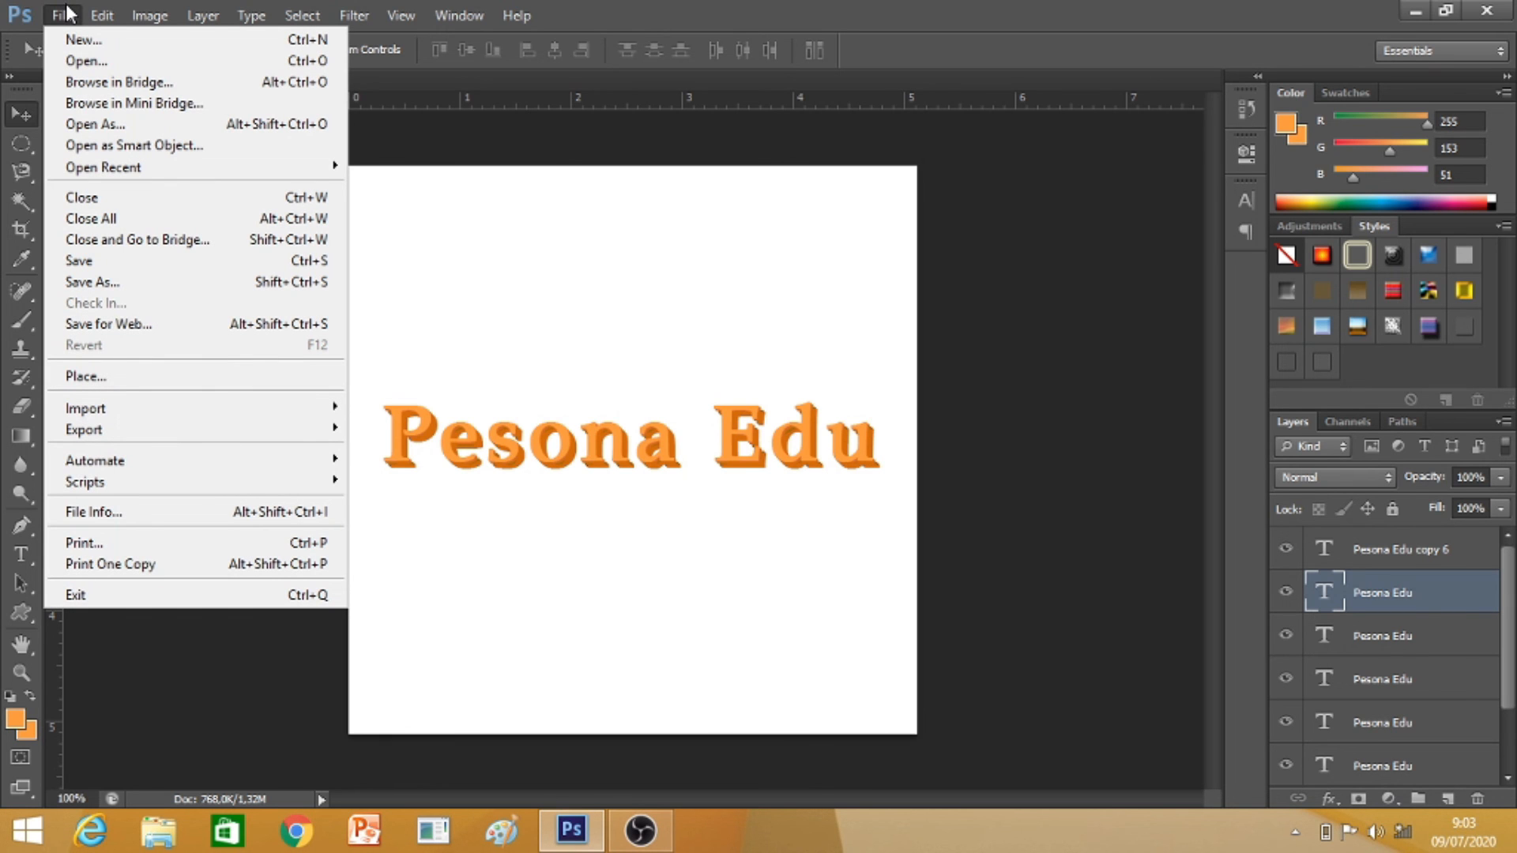
click(214, 286)
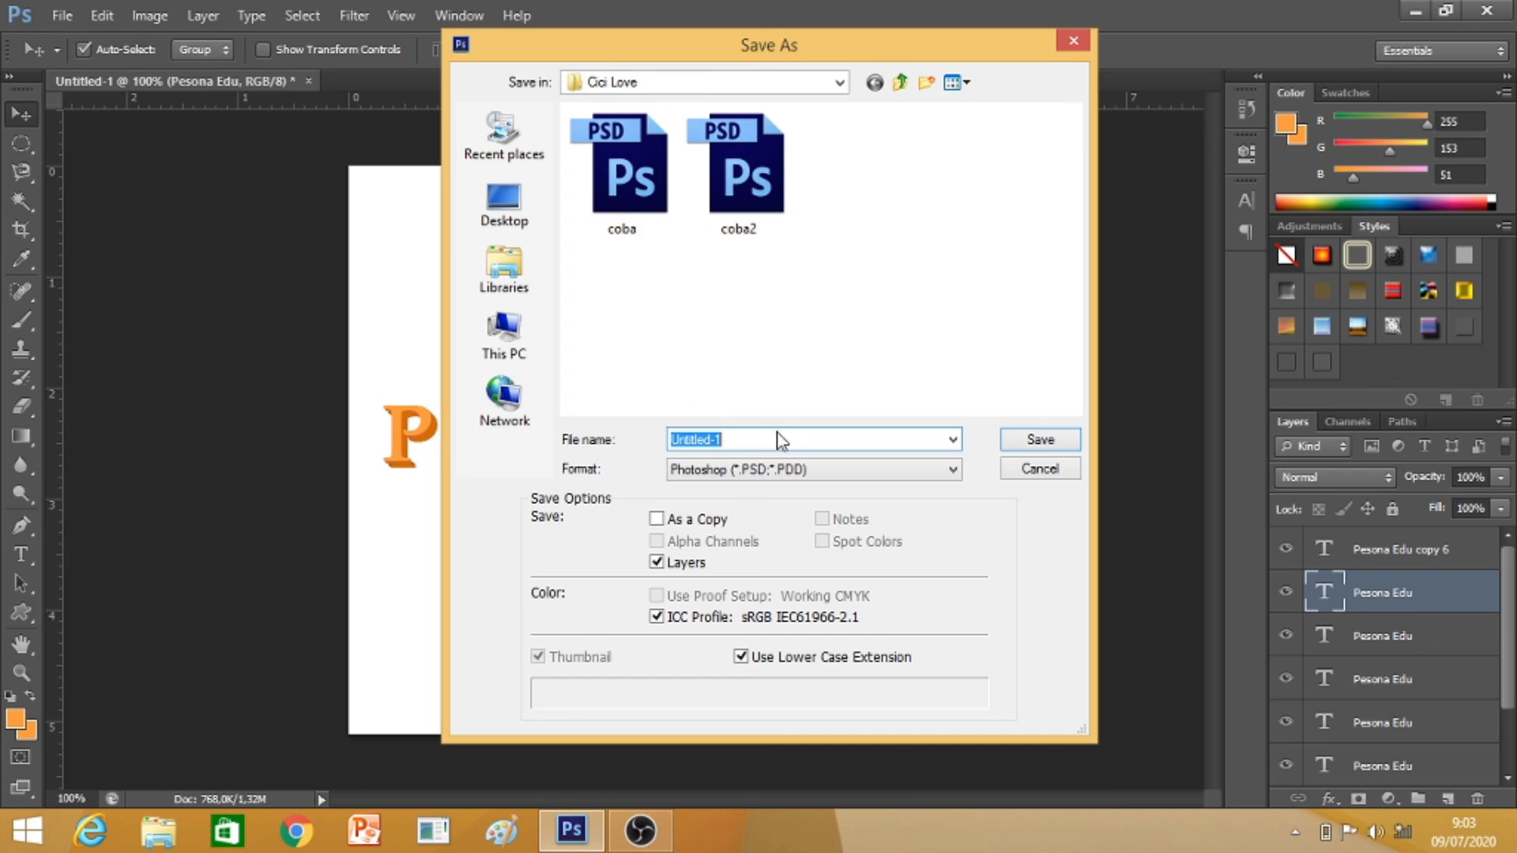
text(Latihan 5)
click(1018, 442)
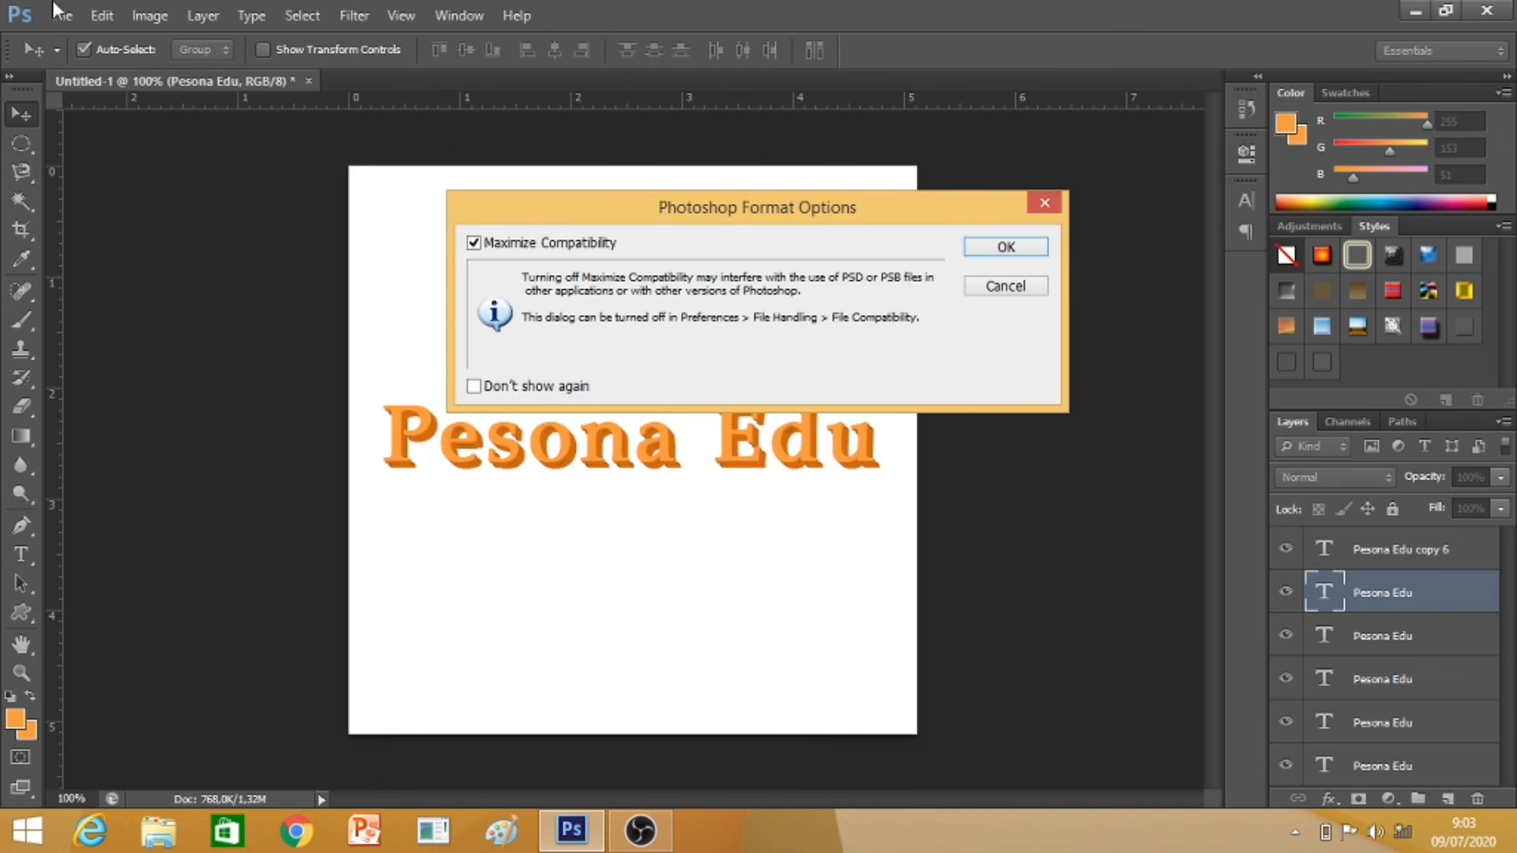
click(987, 246)
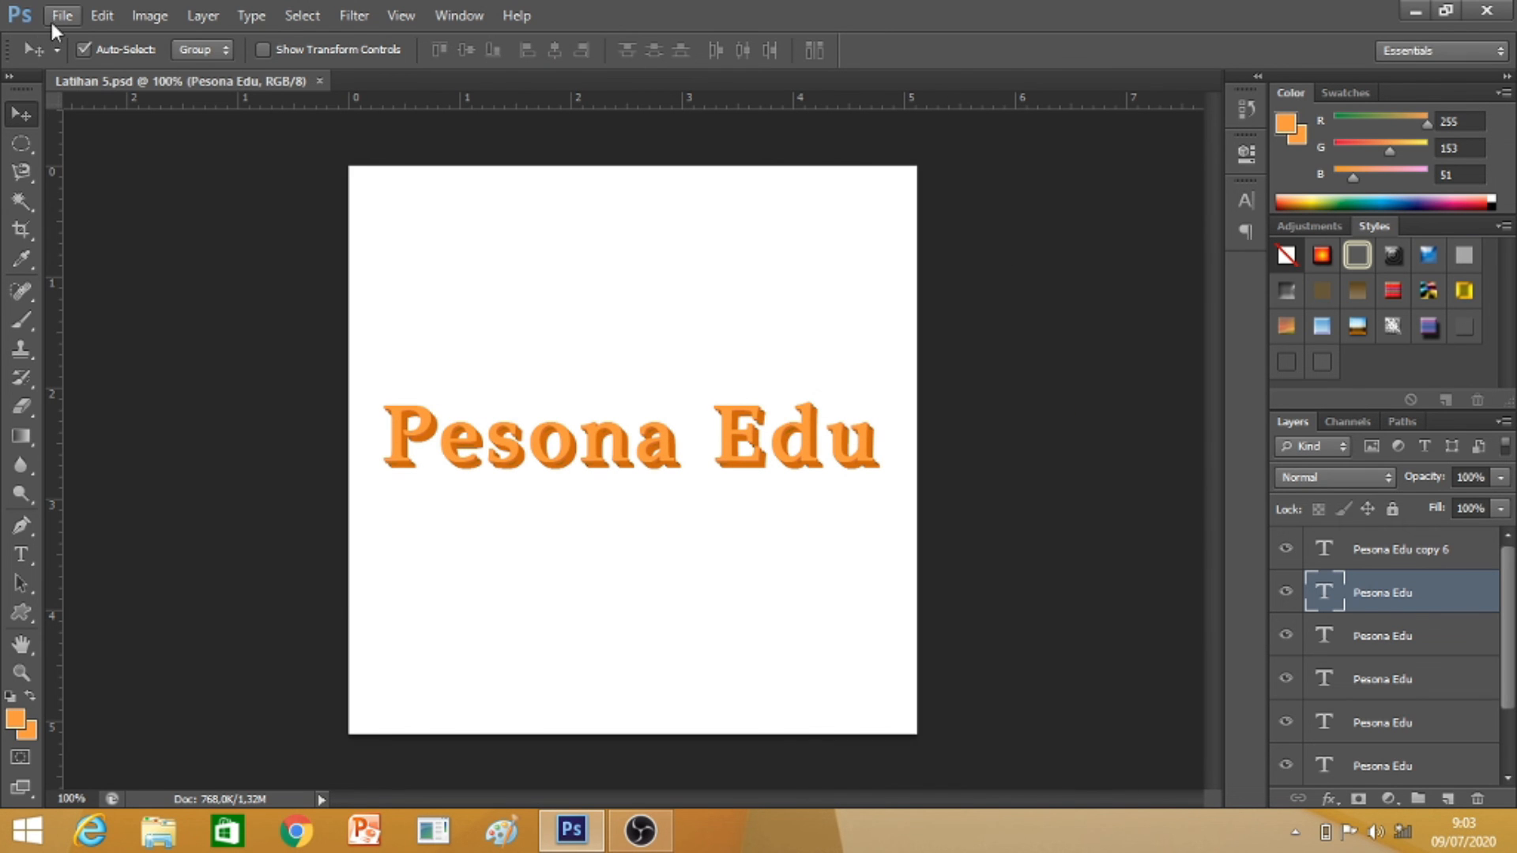
- Save a PNG copy of the document as Latihan 5.png with Smallest / Slow compression and no interlacing
click(52, 17)
click(166, 282)
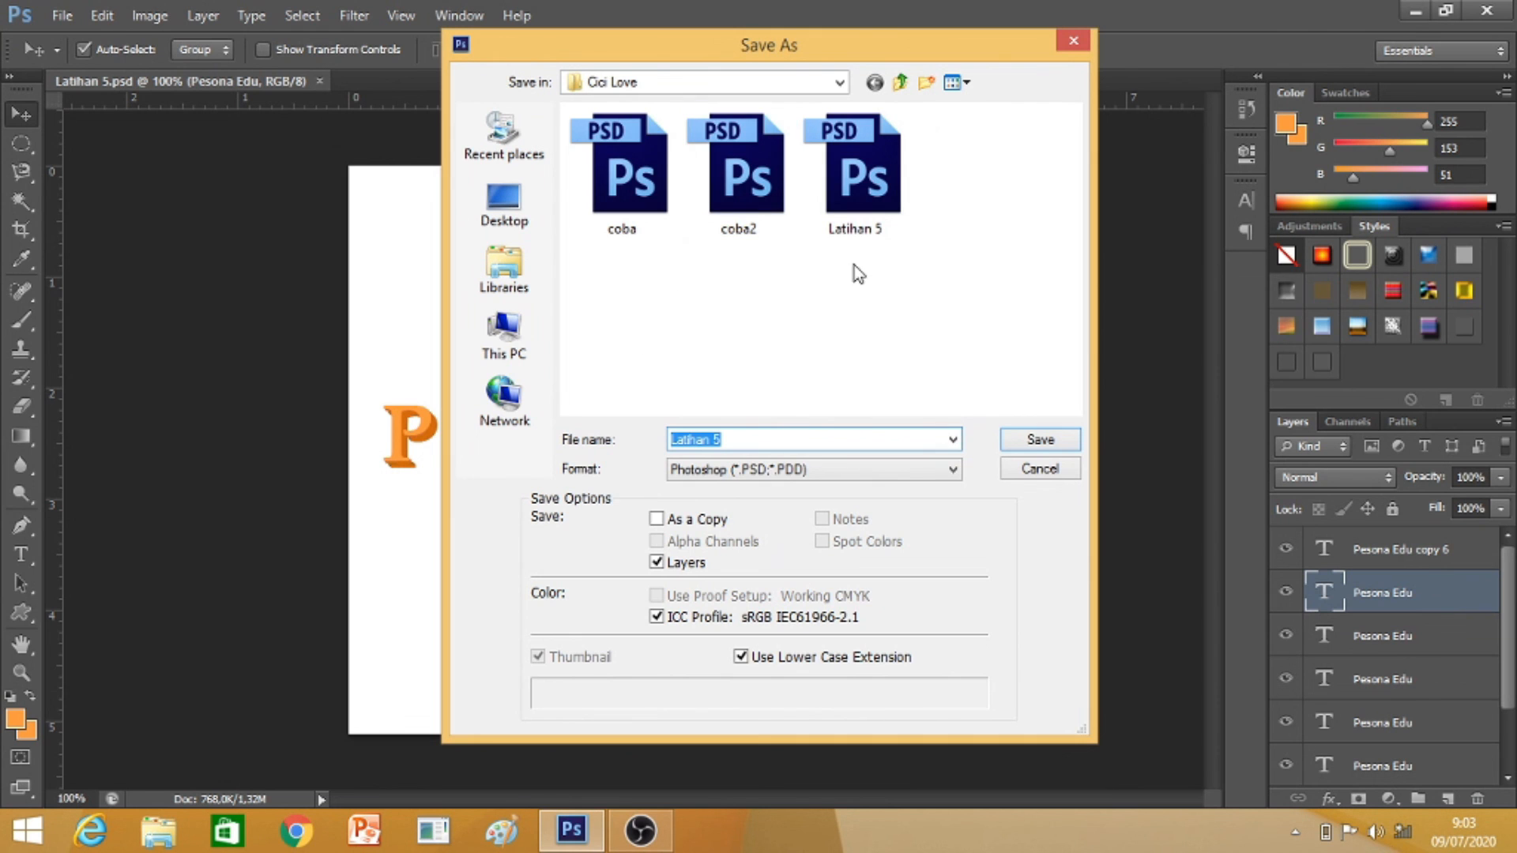
click(844, 474)
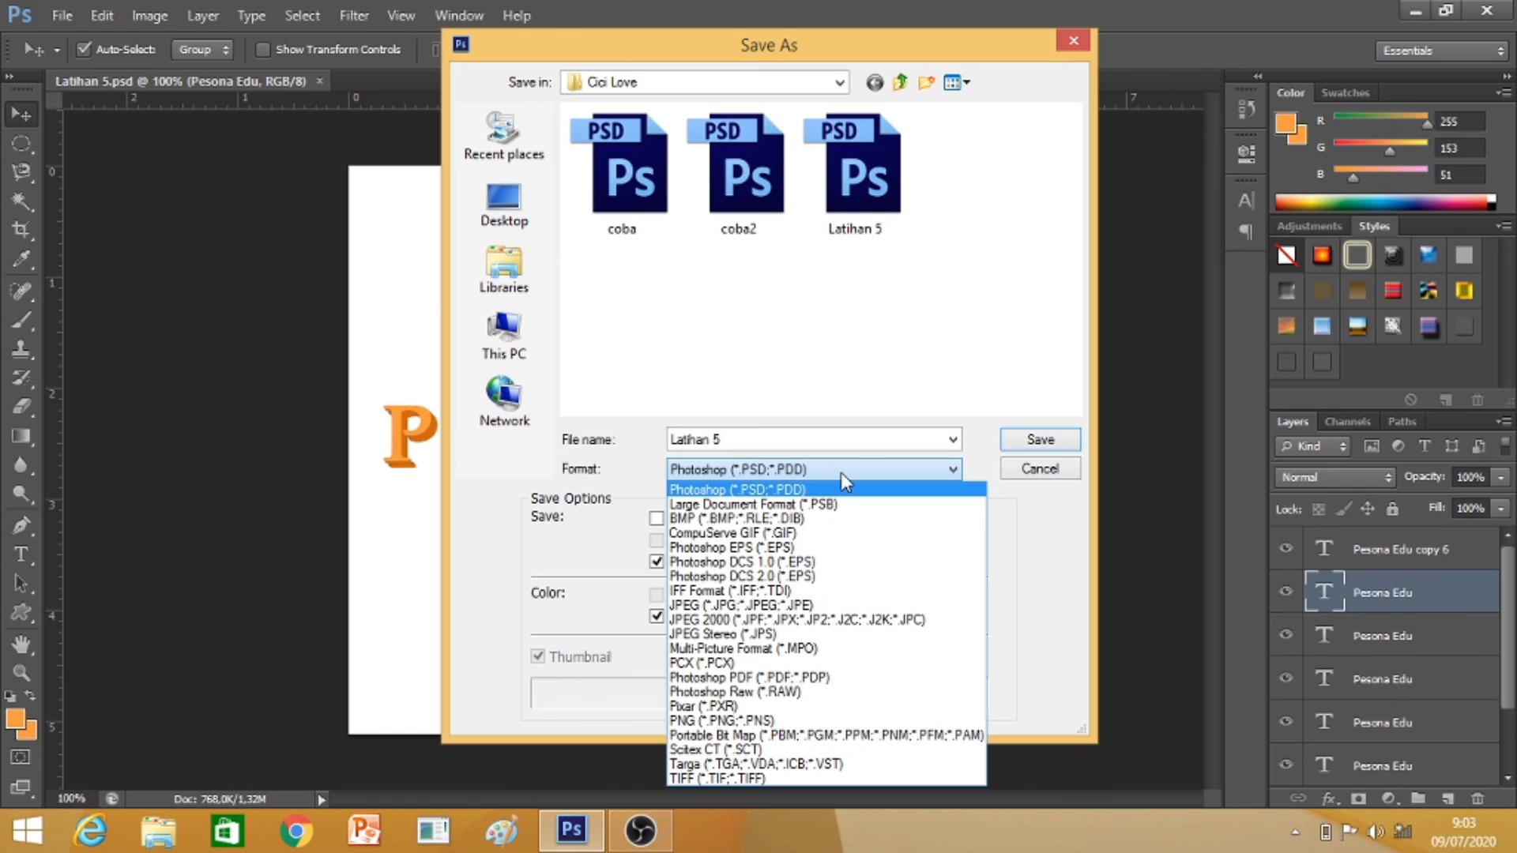
click(769, 719)
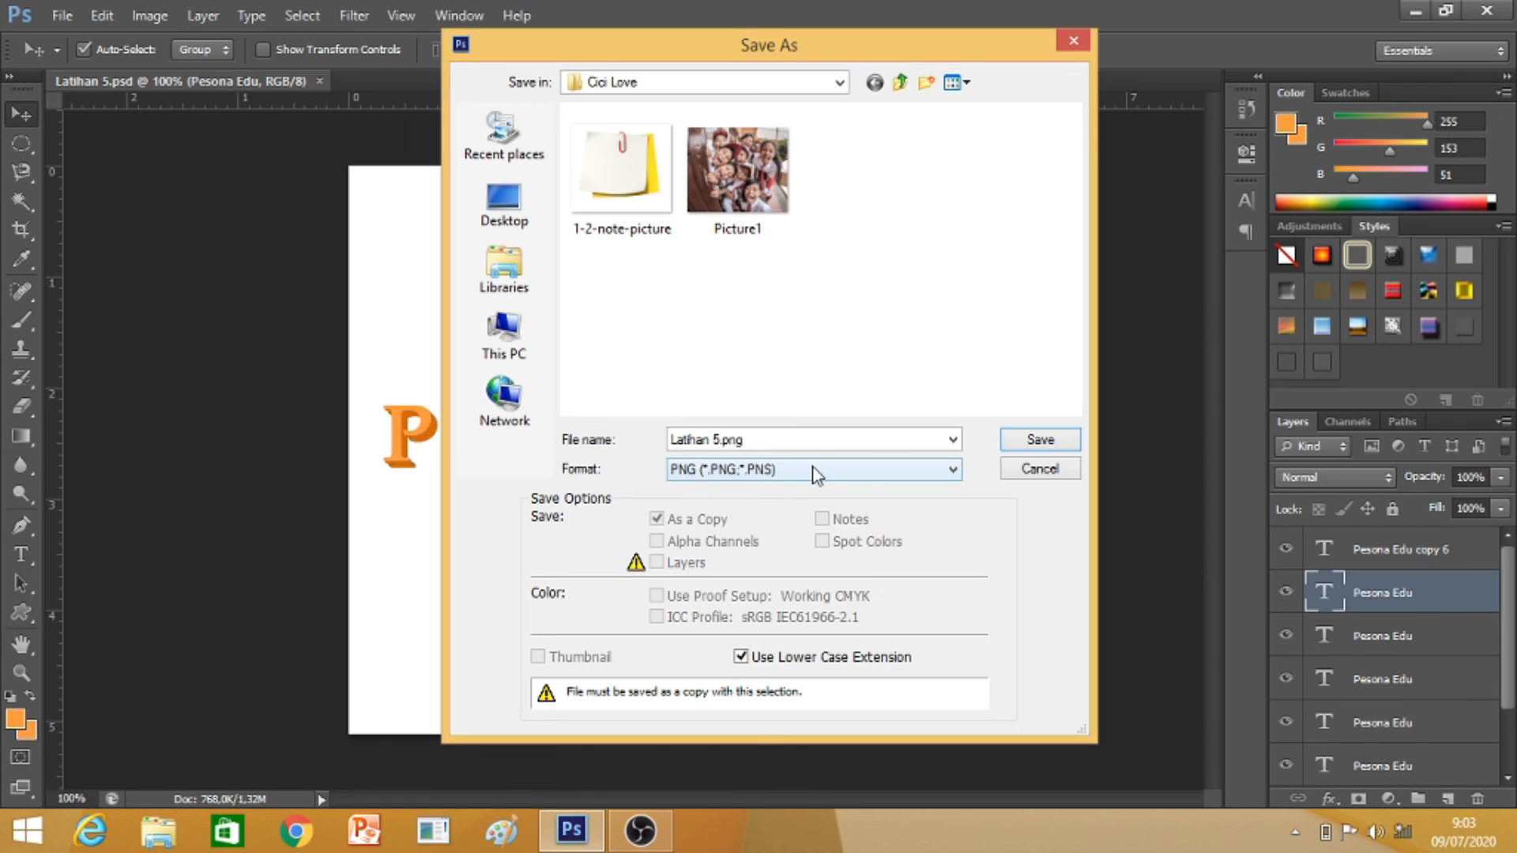
click(1041, 441)
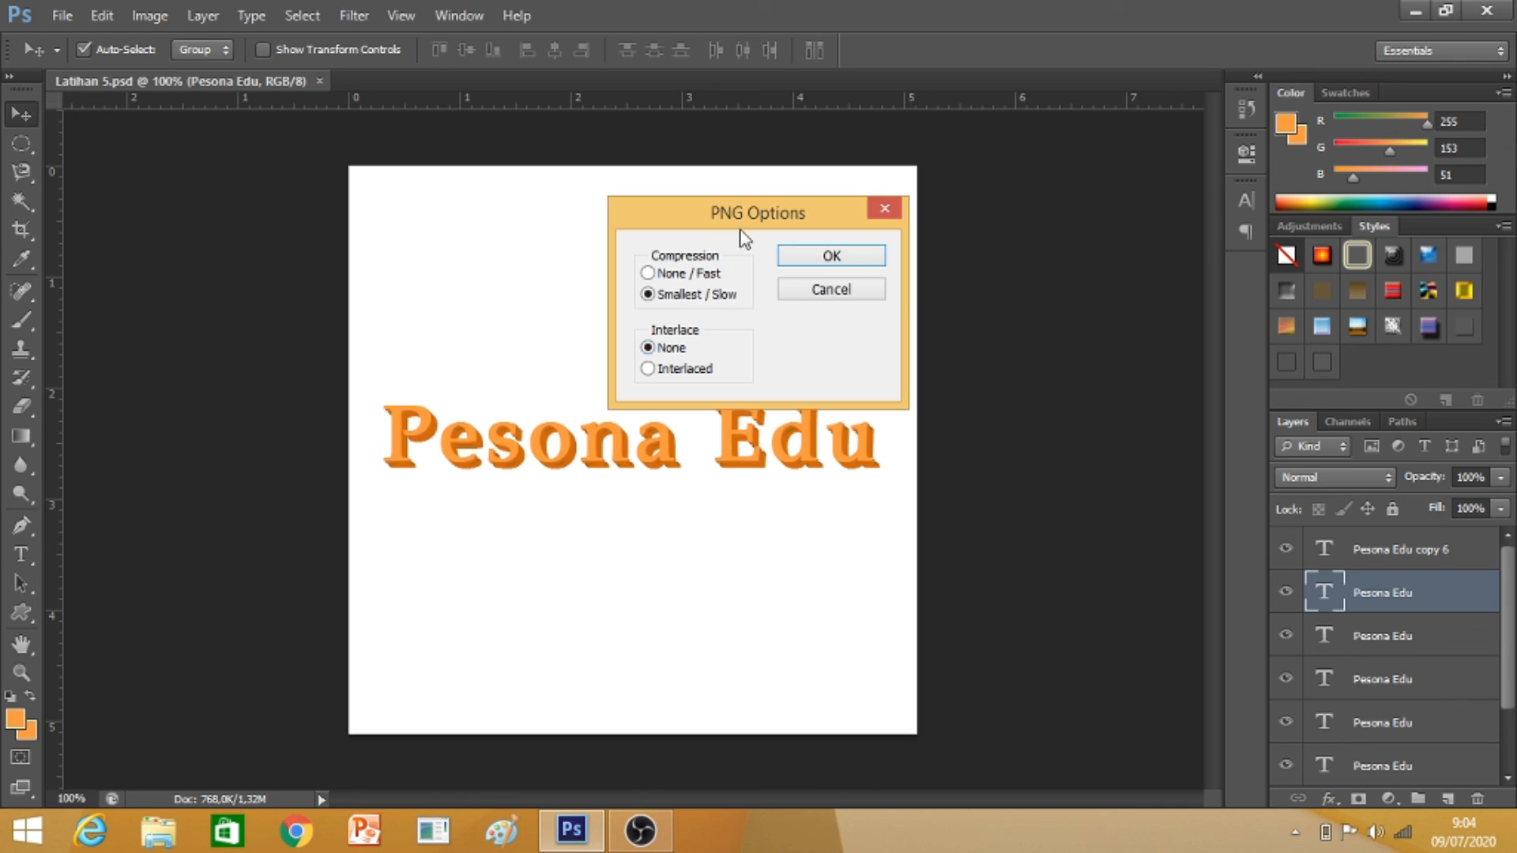
drag(747, 220, 1003, 282)
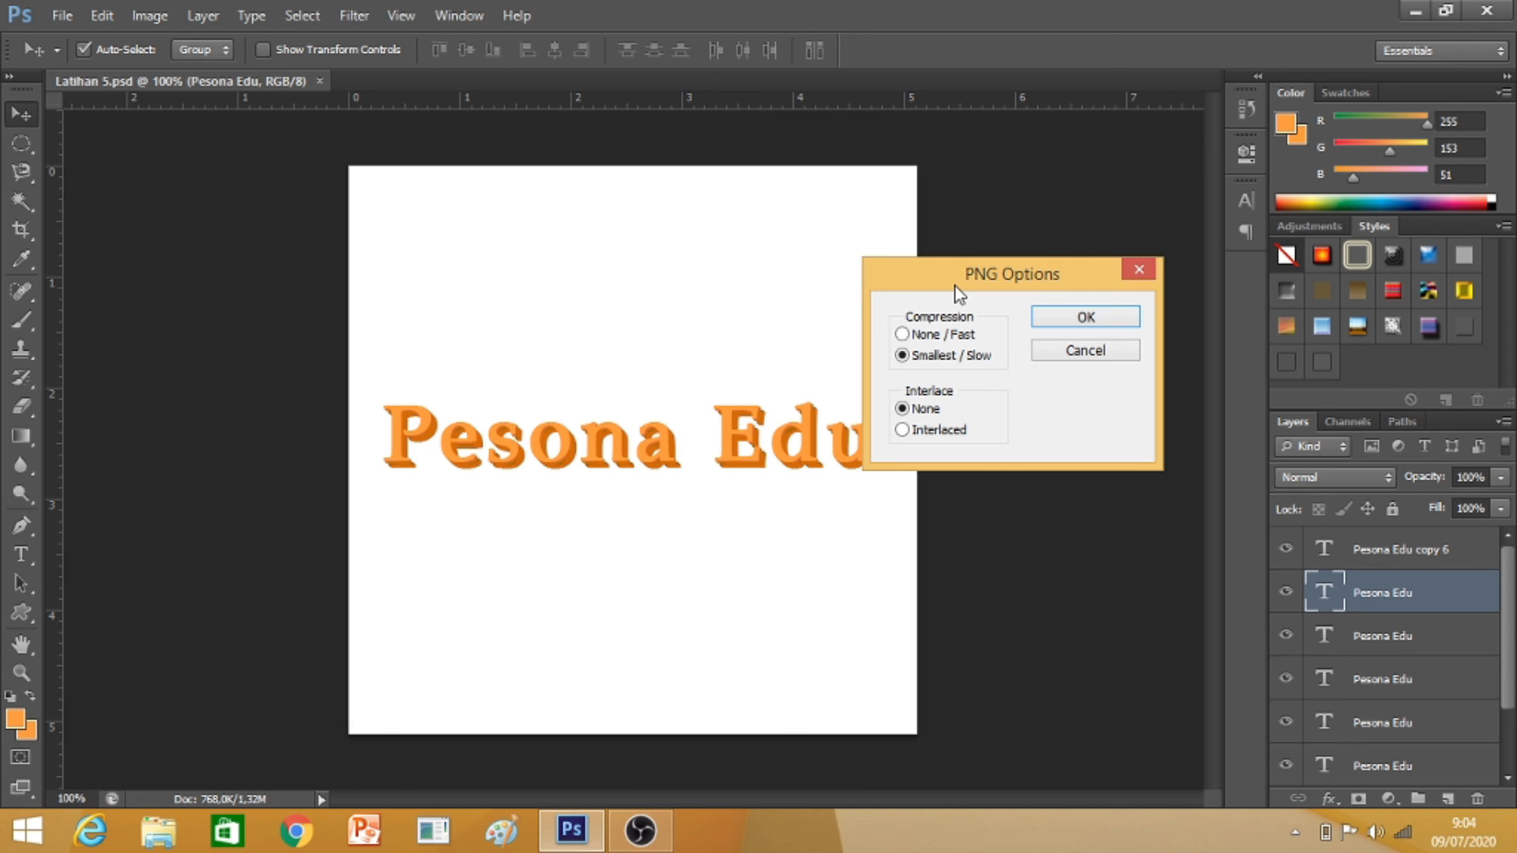
drag(955, 285, 773, 248)
click(891, 280)
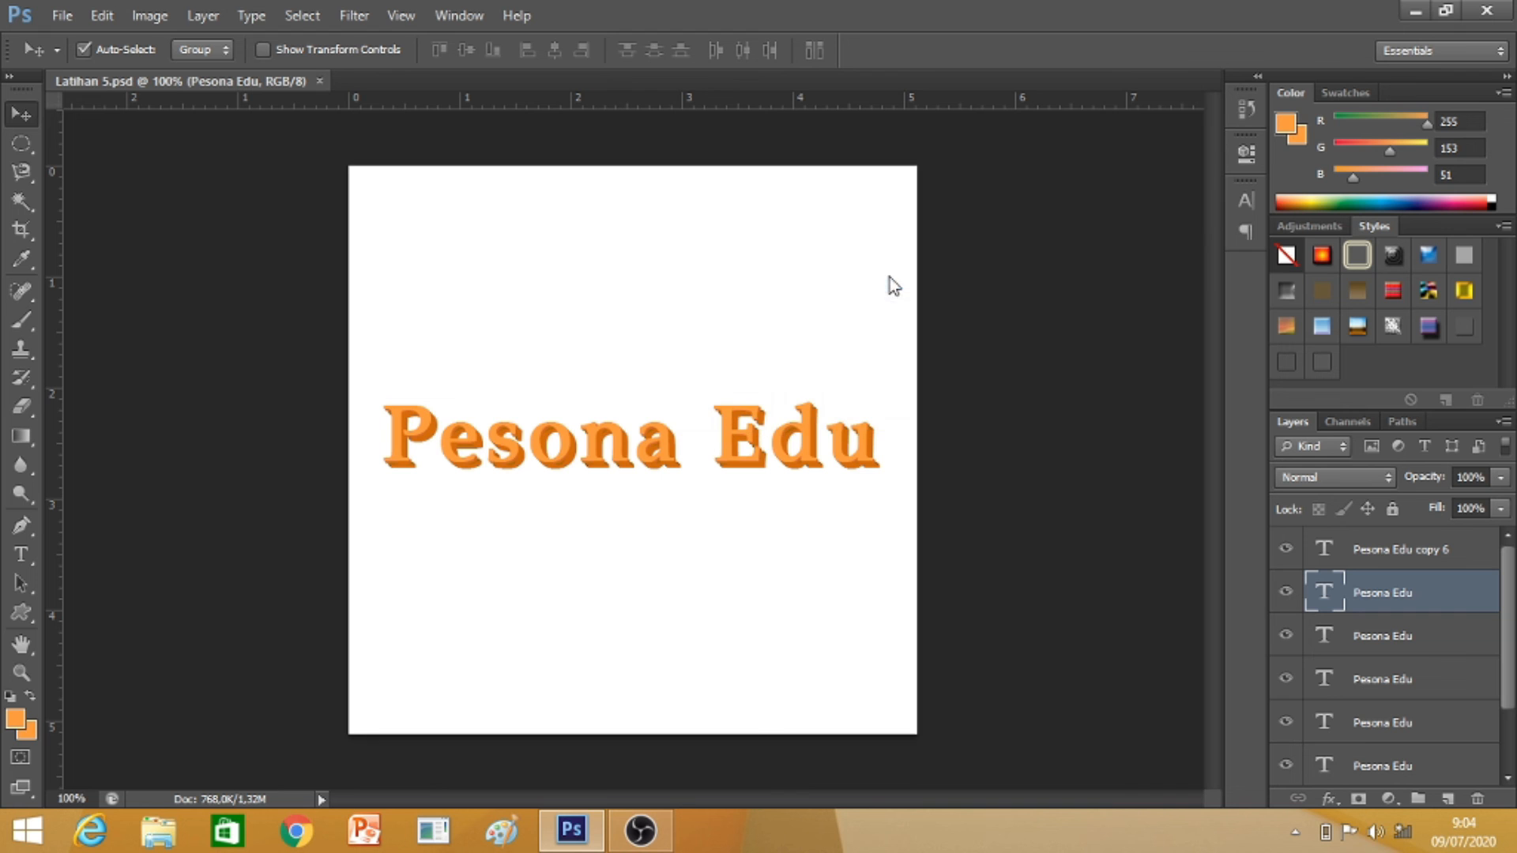
- Switch to File Explorer and view the Latihan 5 PNG image from the Cici Love folder in Pictures
click(158, 831)
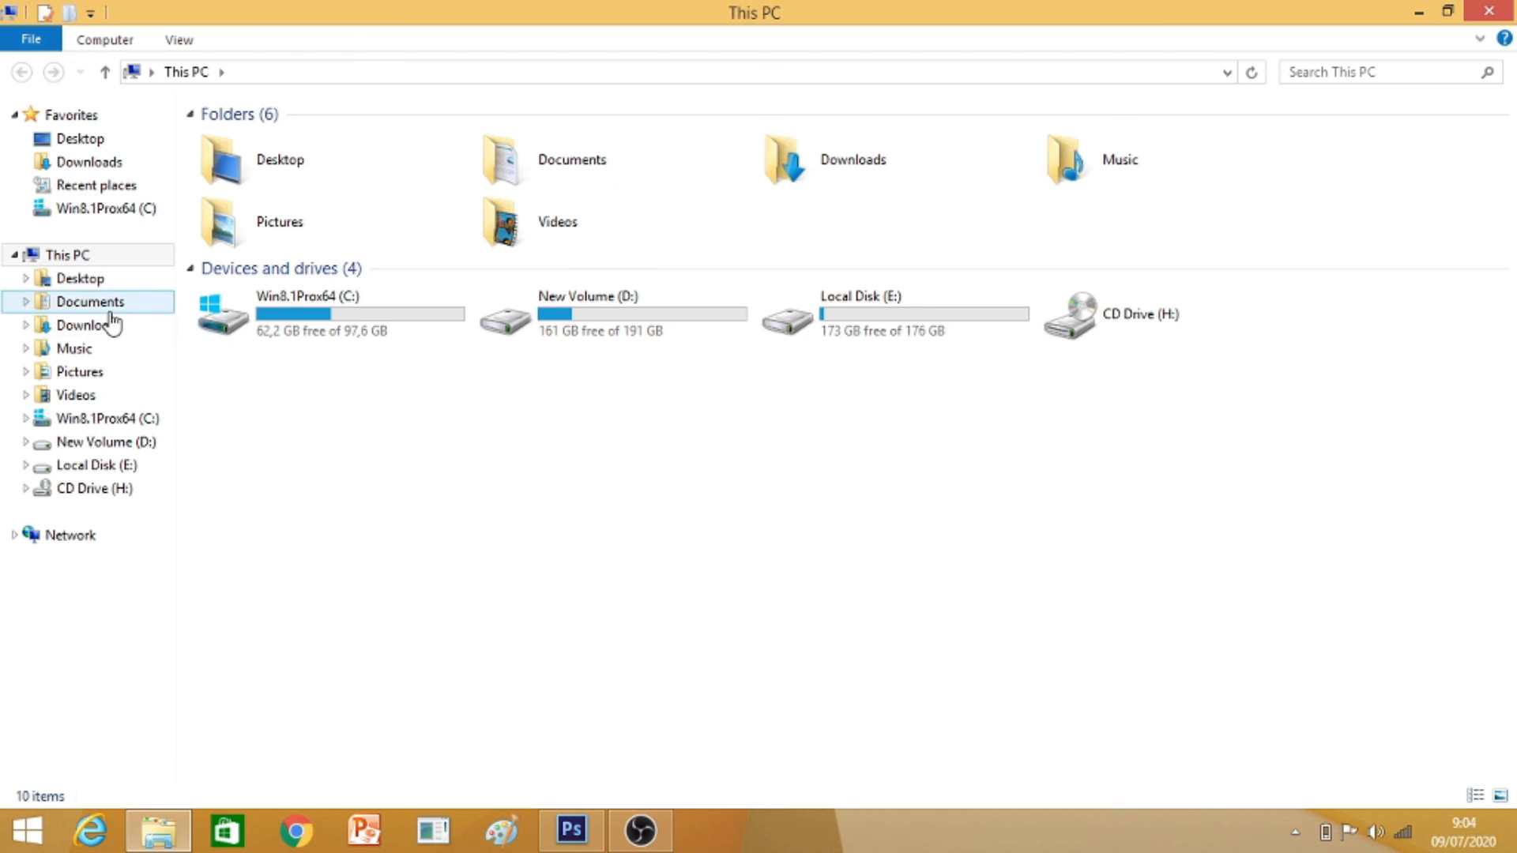
click(79, 372)
double_click(247, 166)
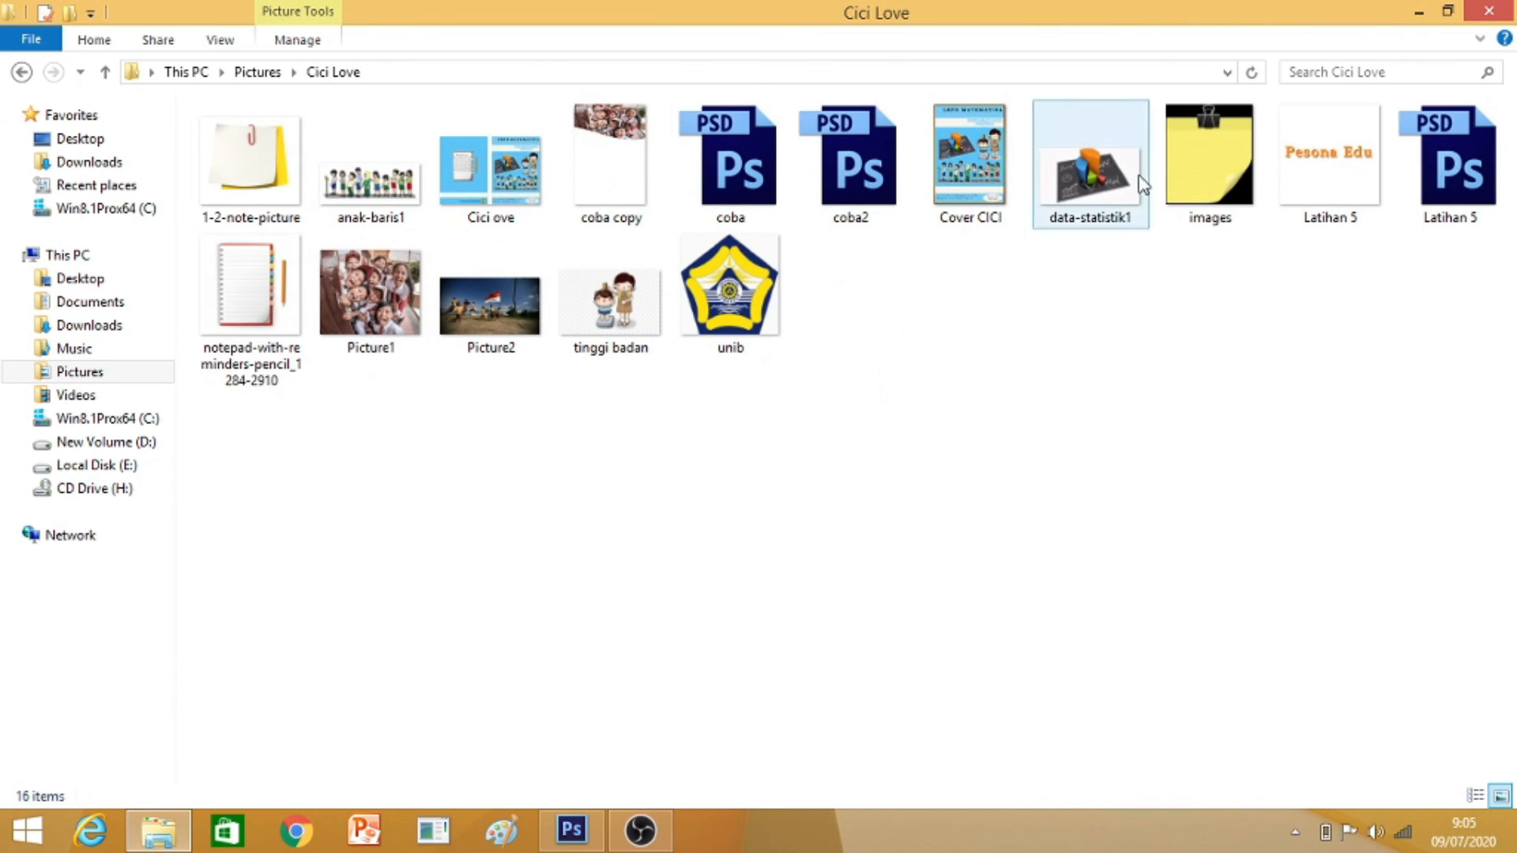
click(1311, 185)
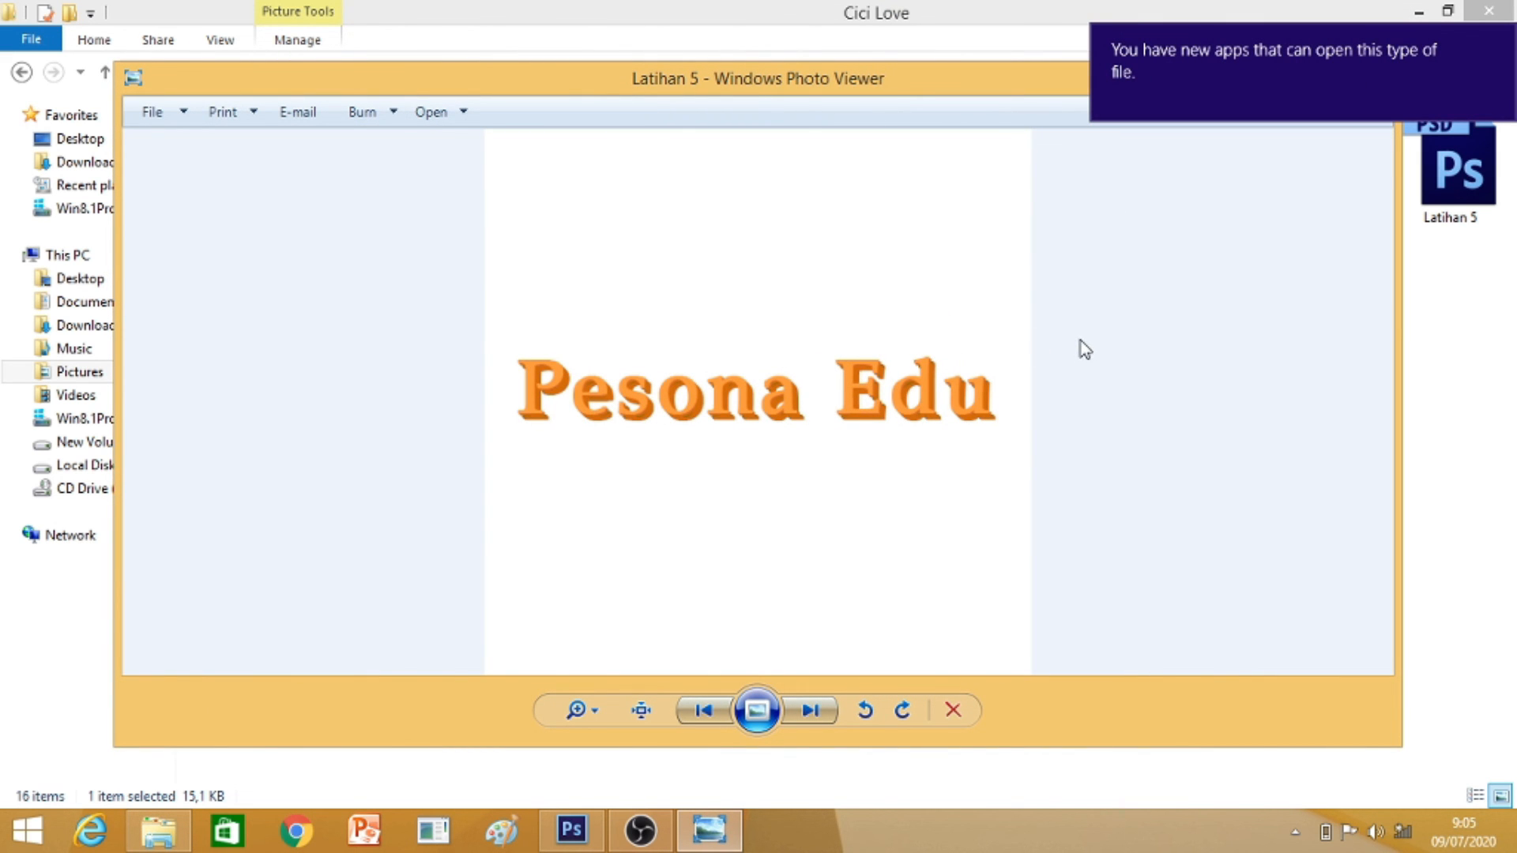
mouse_move(1191, 65)
click(1499, 41)
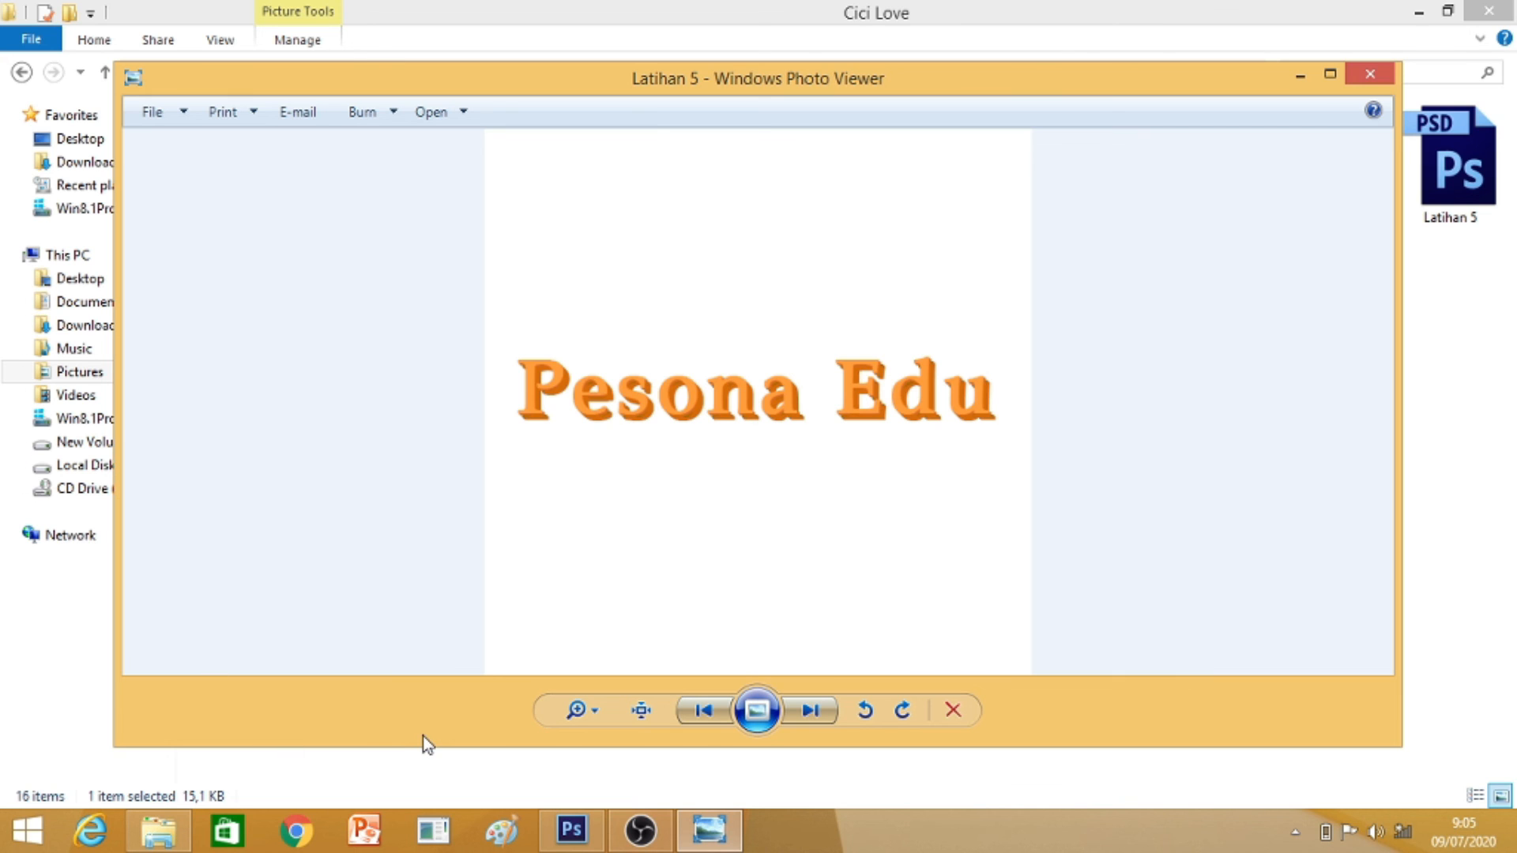
- Try to switch to PowerPoint and dismiss its error dialog
click(362, 838)
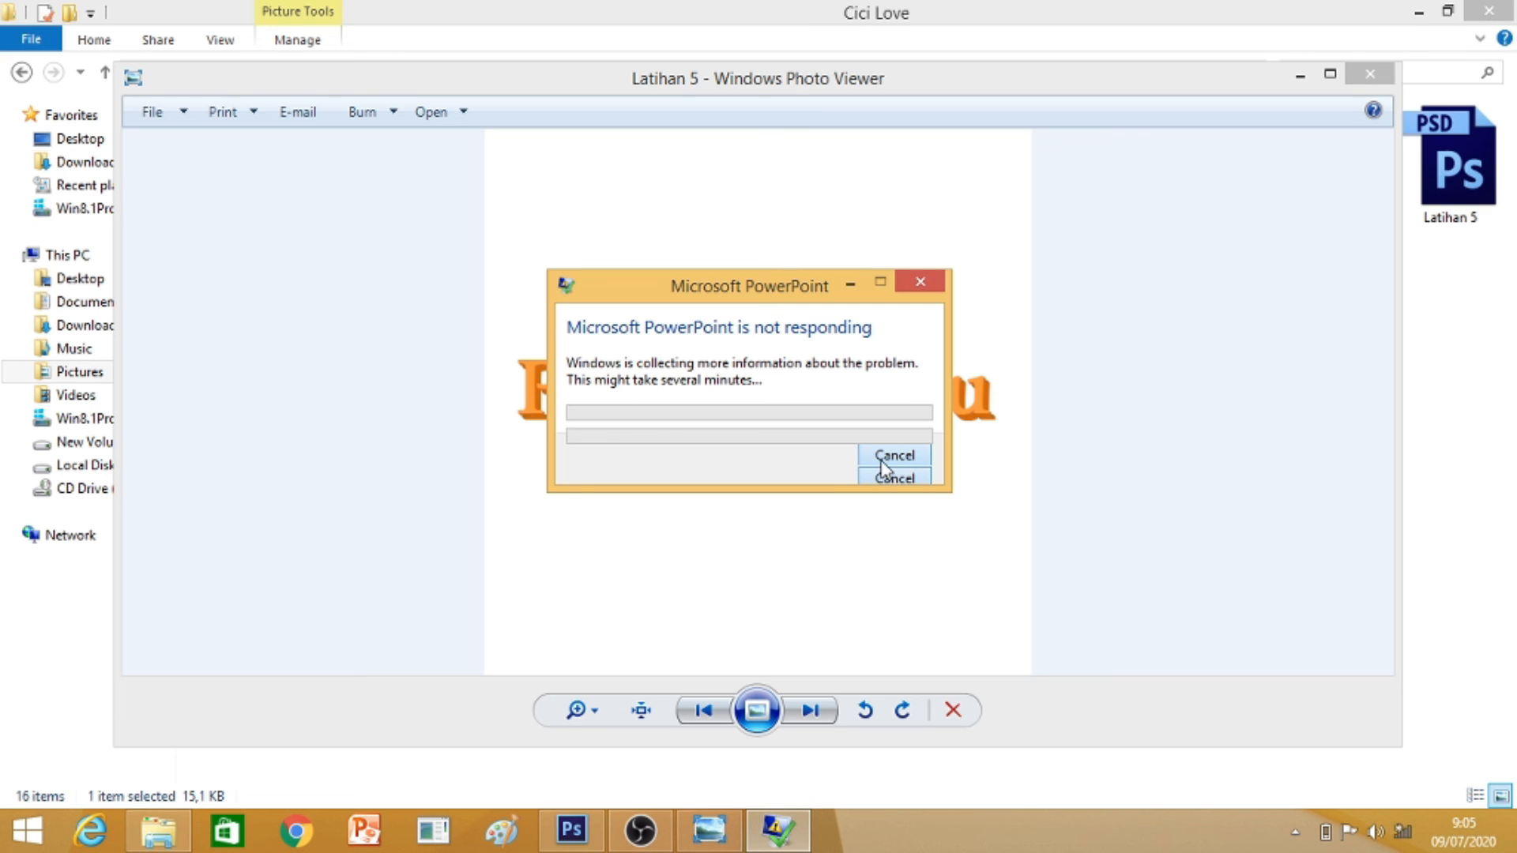
click(926, 281)
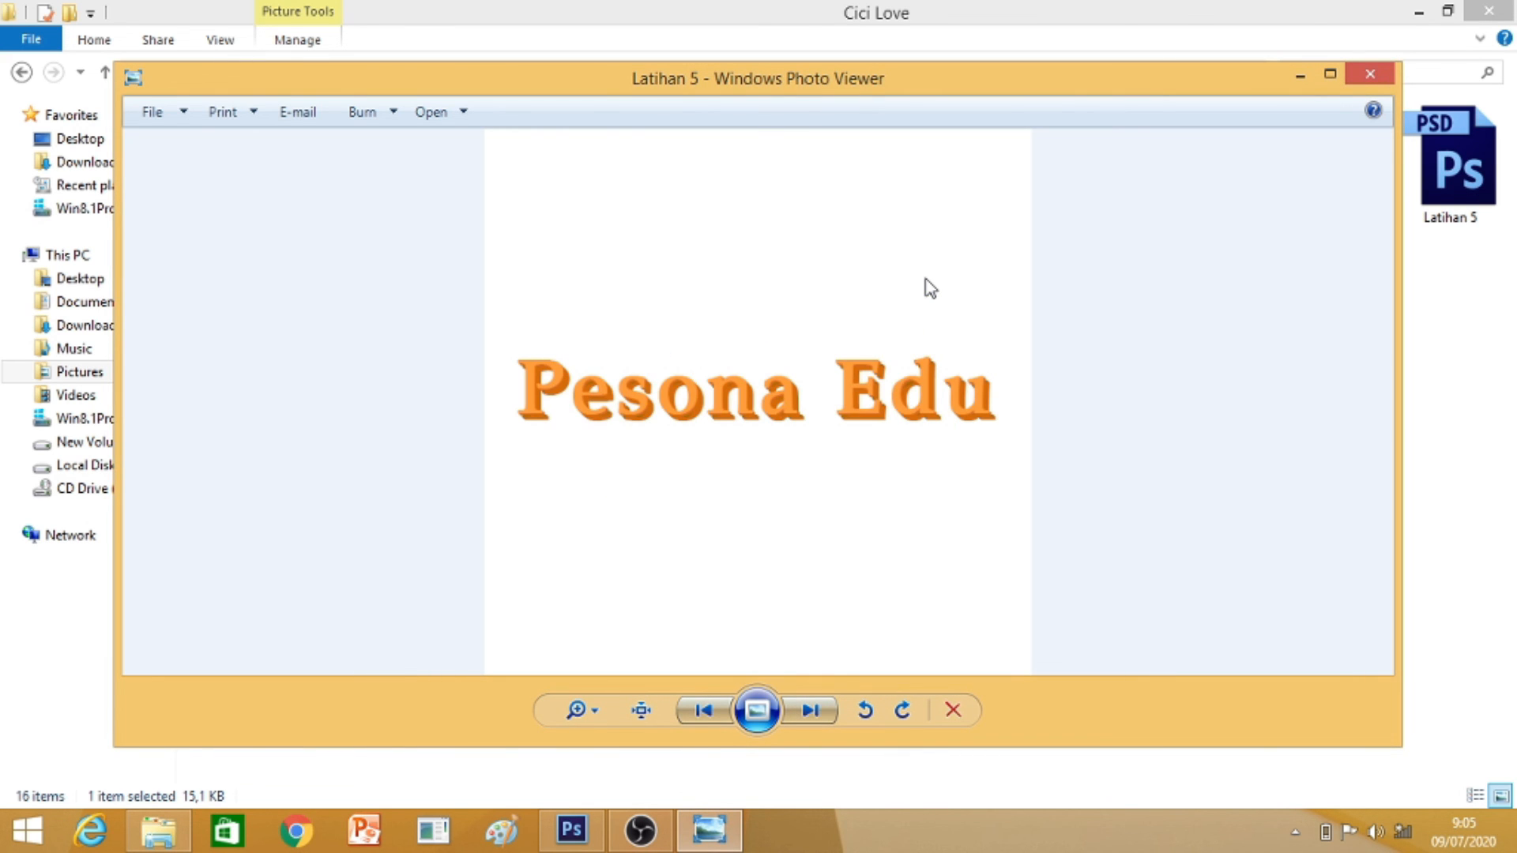